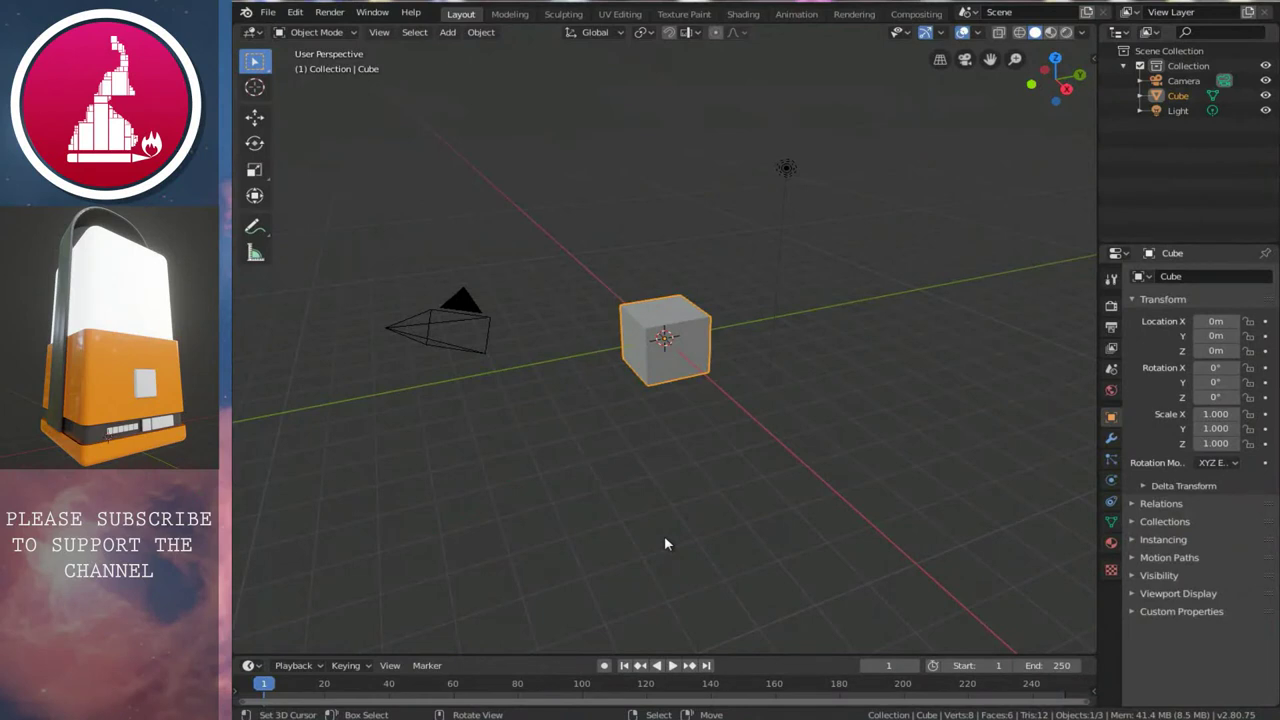
# - Orbit the default cube, then switch to front view and zoom in
pyautogui.moveTo(495, 432); pyautogui.dragTo(683, 428, button='middle')
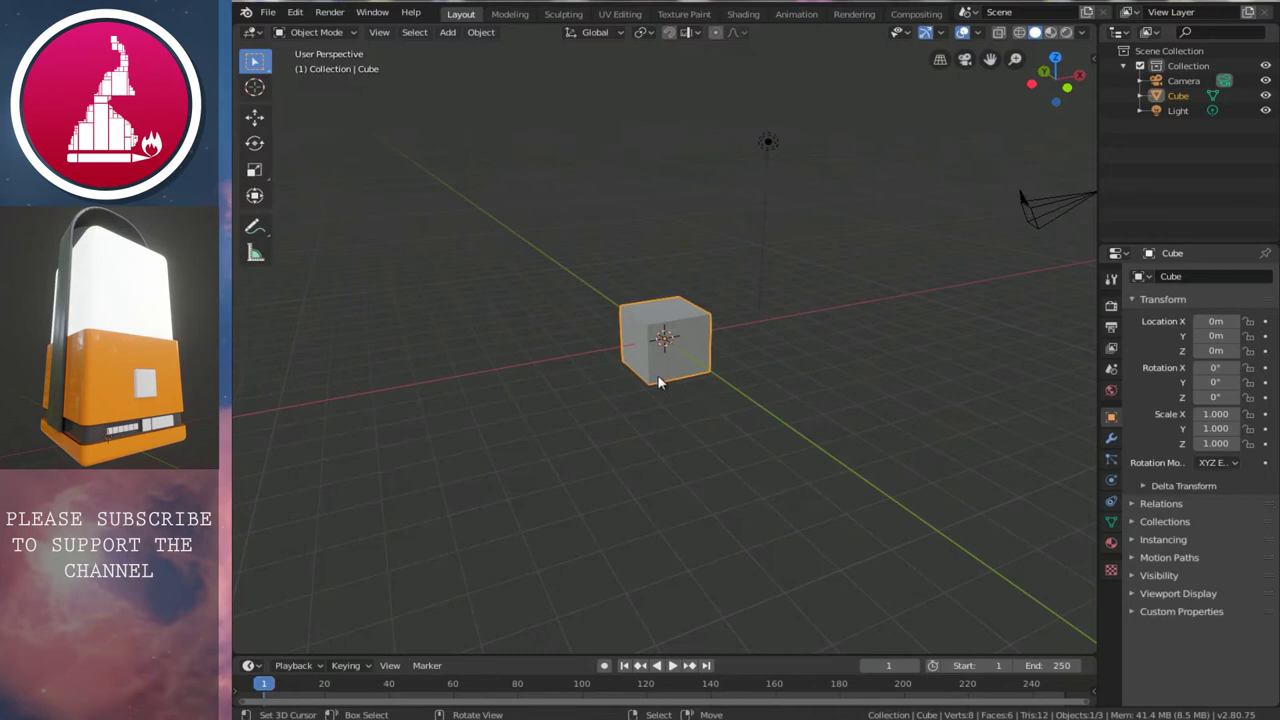
pyautogui.press('KP_1')
pyautogui.scroll(4, 702, 372)
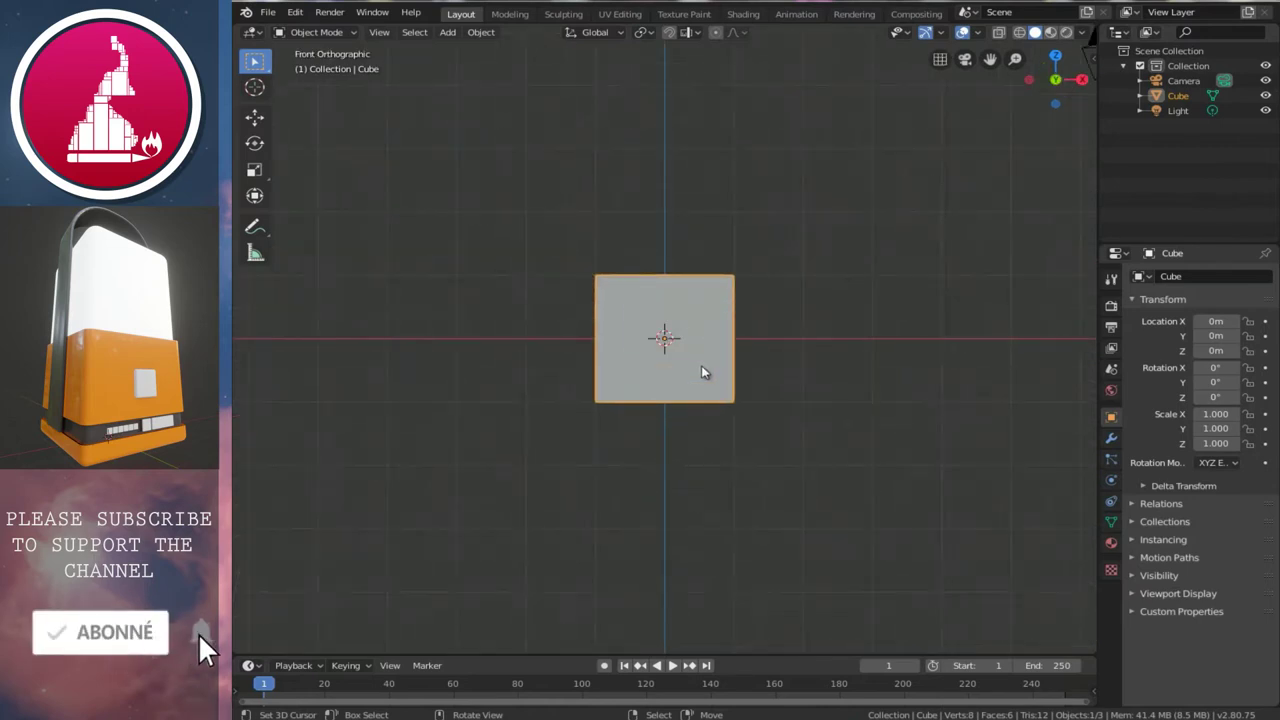
# - Add a Bevel modifier to the cube and scale it slightly larger
pyautogui.click(1111, 438)
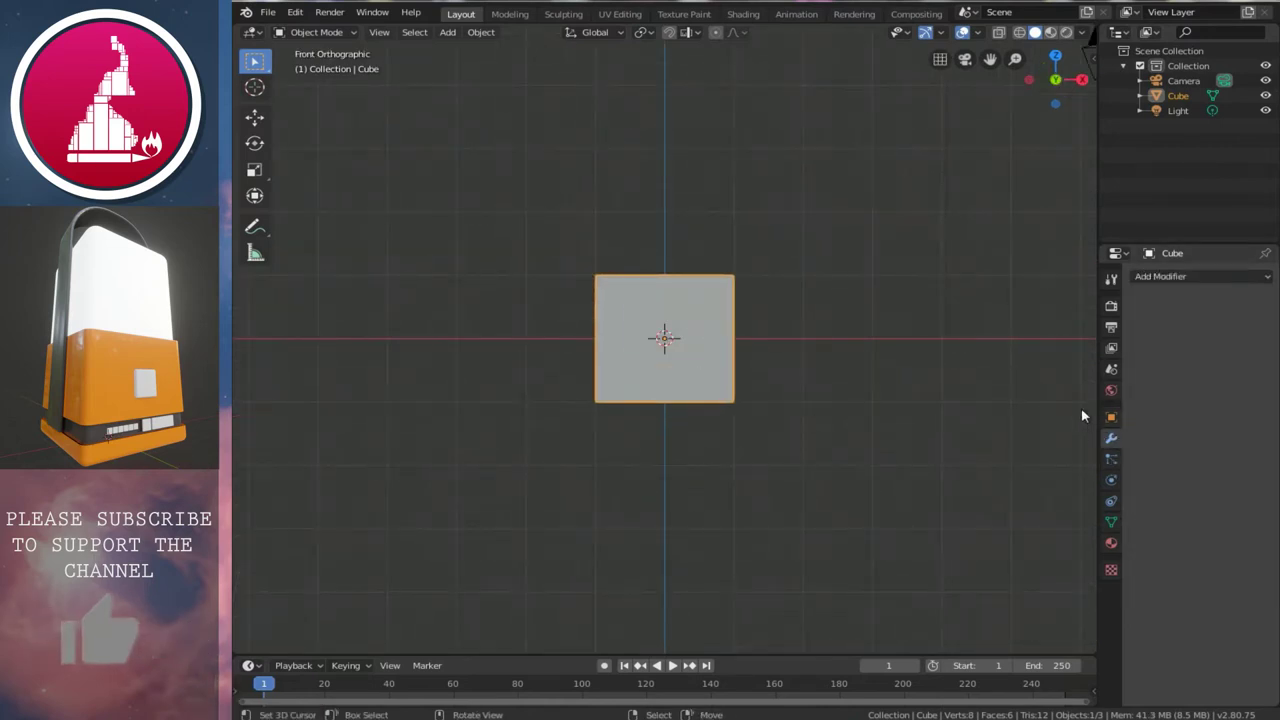
pyautogui.moveTo(1098, 400); pyautogui.dragTo(1035, 400)
pyautogui.click(1120, 277)
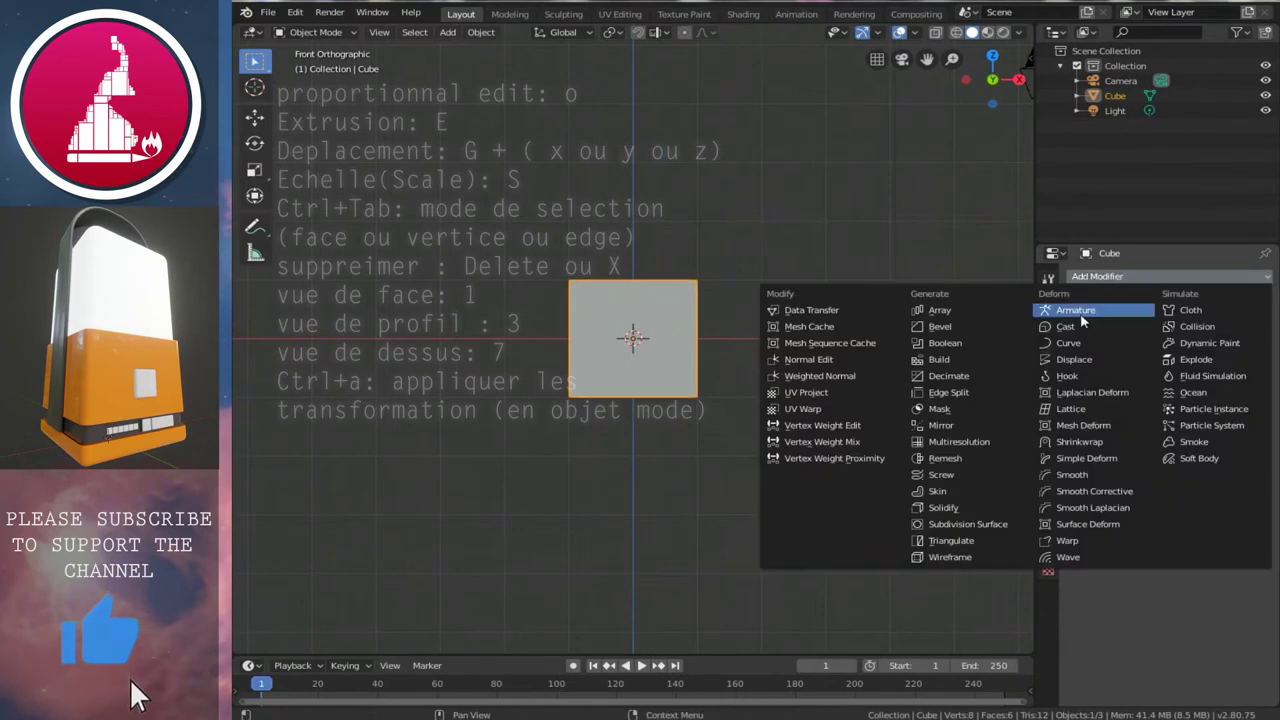
pyautogui.click(973, 337)
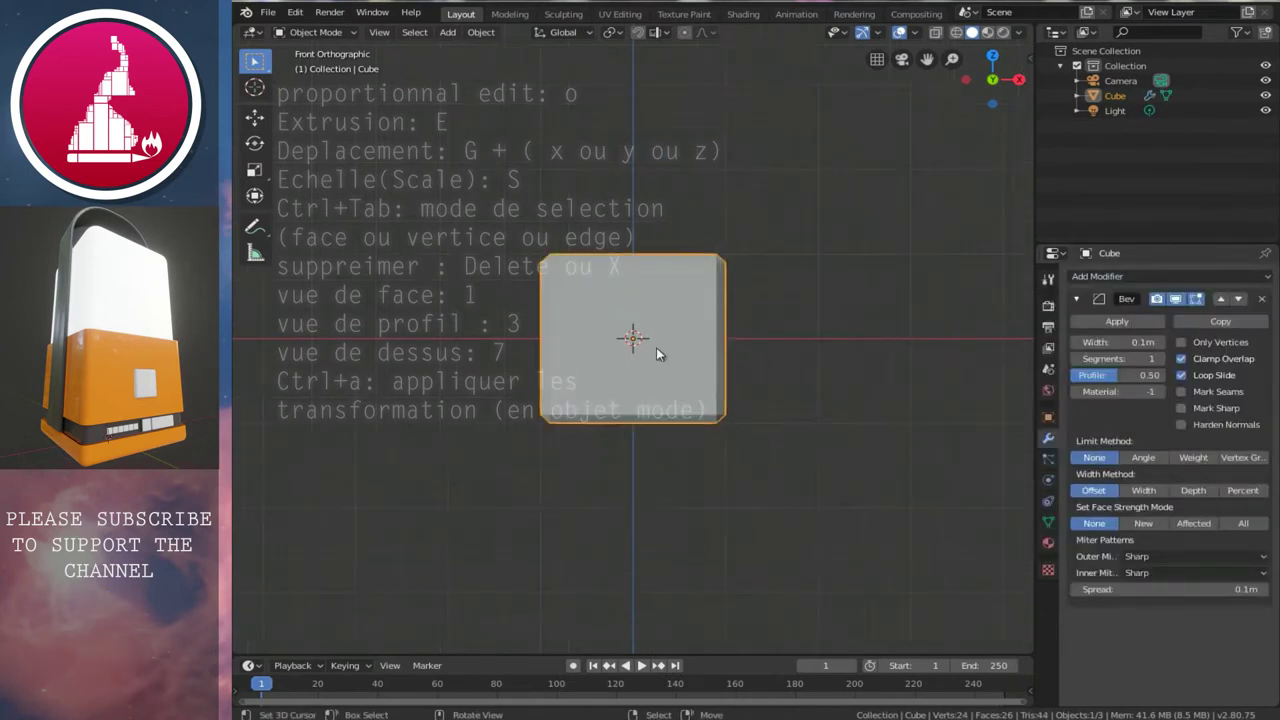
pyautogui.press('s')
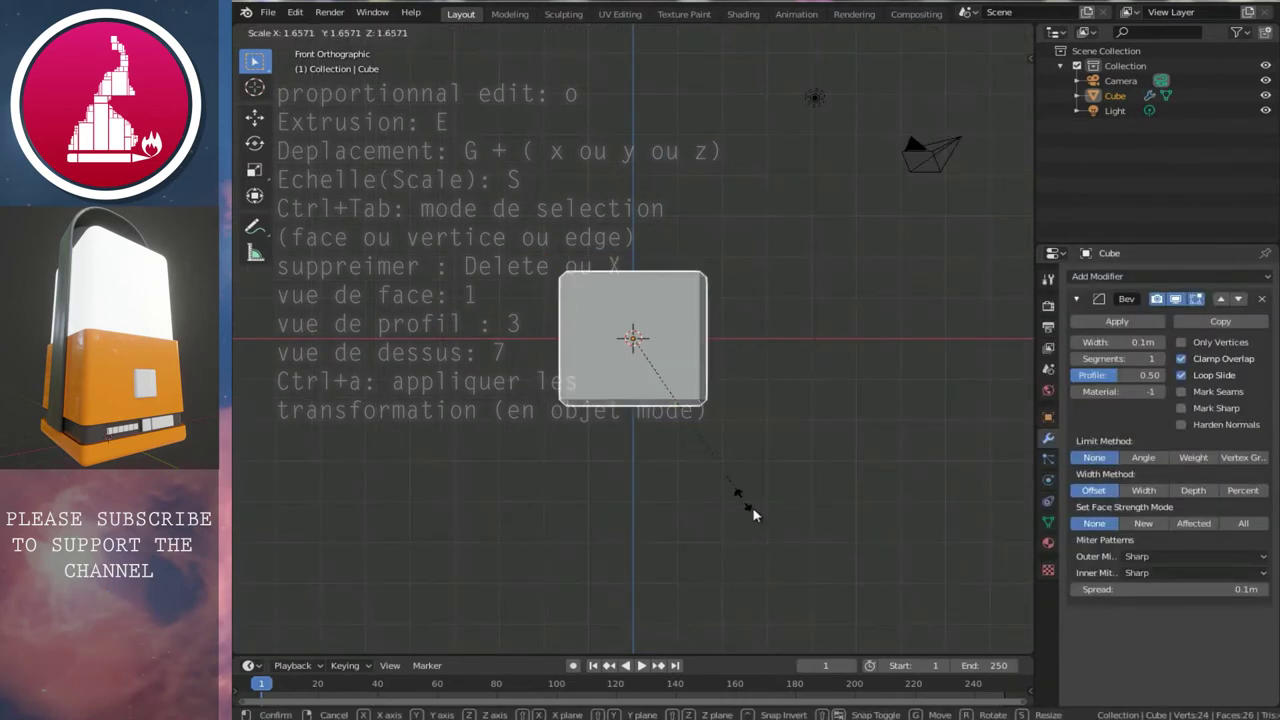
pyautogui.click(760, 517)
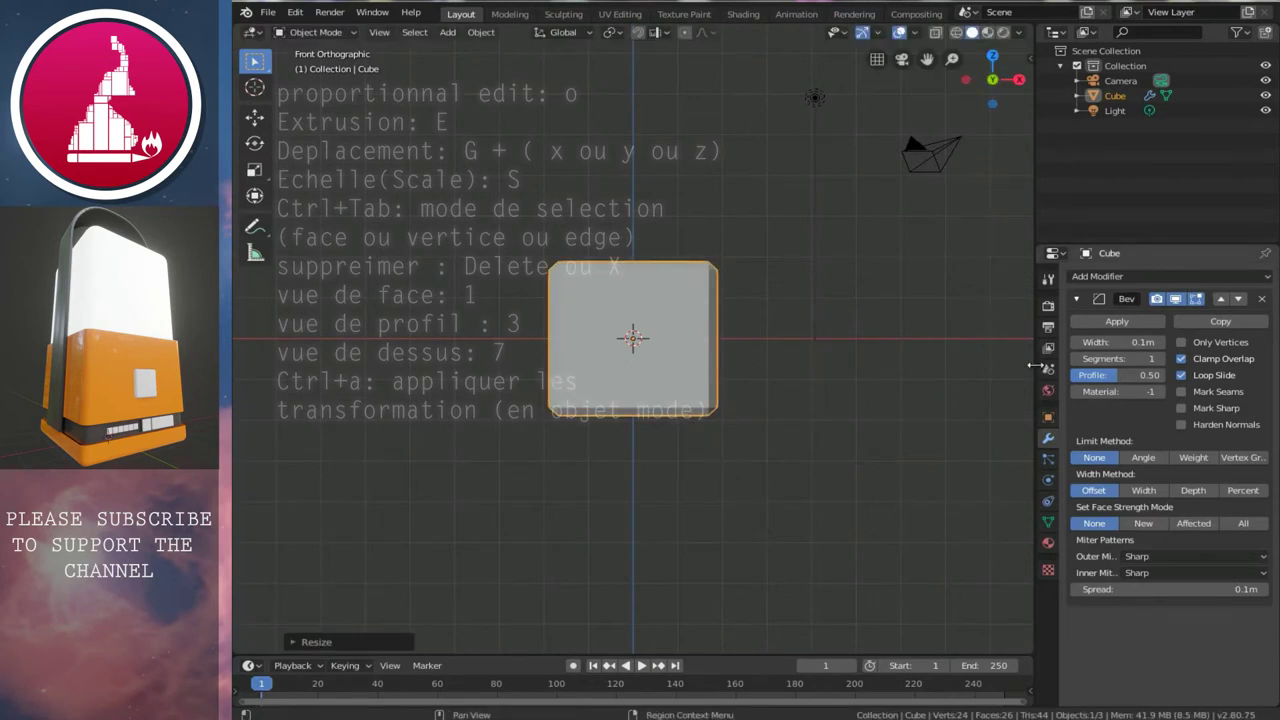
# - Raise the bevel to 6 segments and widen it for rounder corners
pyautogui.moveTo(1035, 370); pyautogui.dragTo(946, 365)
pyautogui.scroll(2, 638, 316)
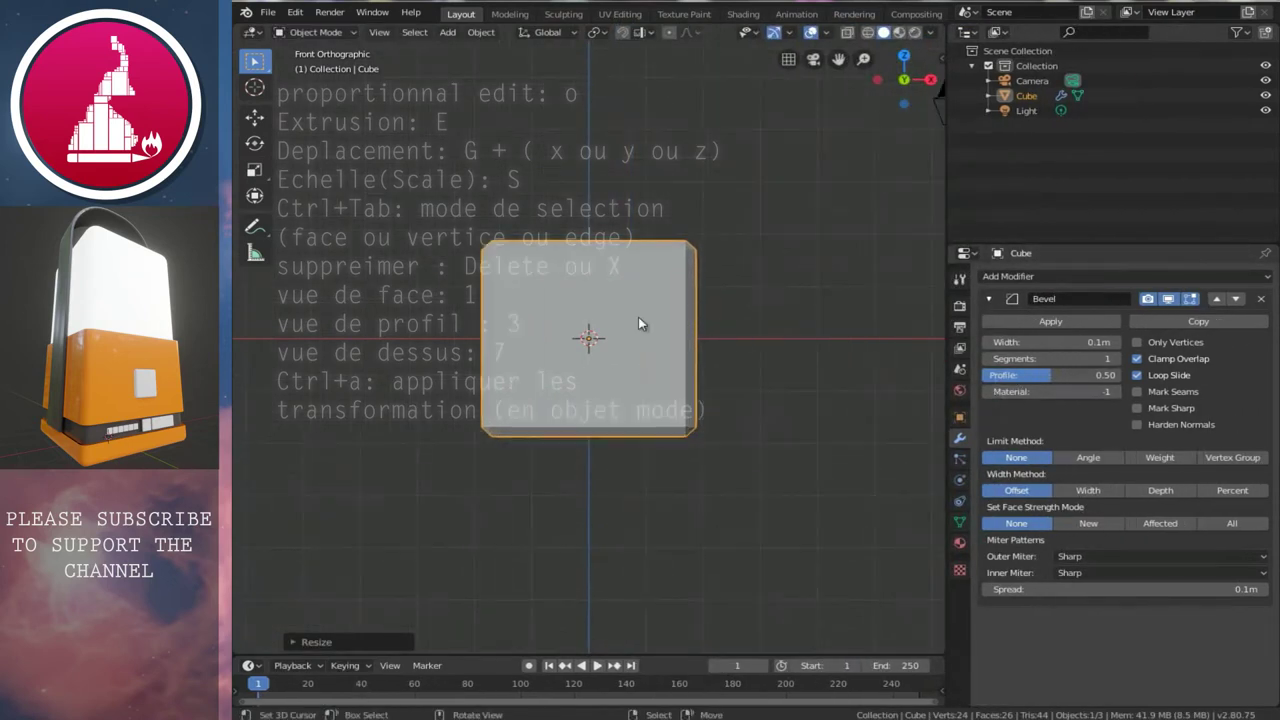
pyautogui.click(1116, 358)
pyautogui.click(1116, 358)
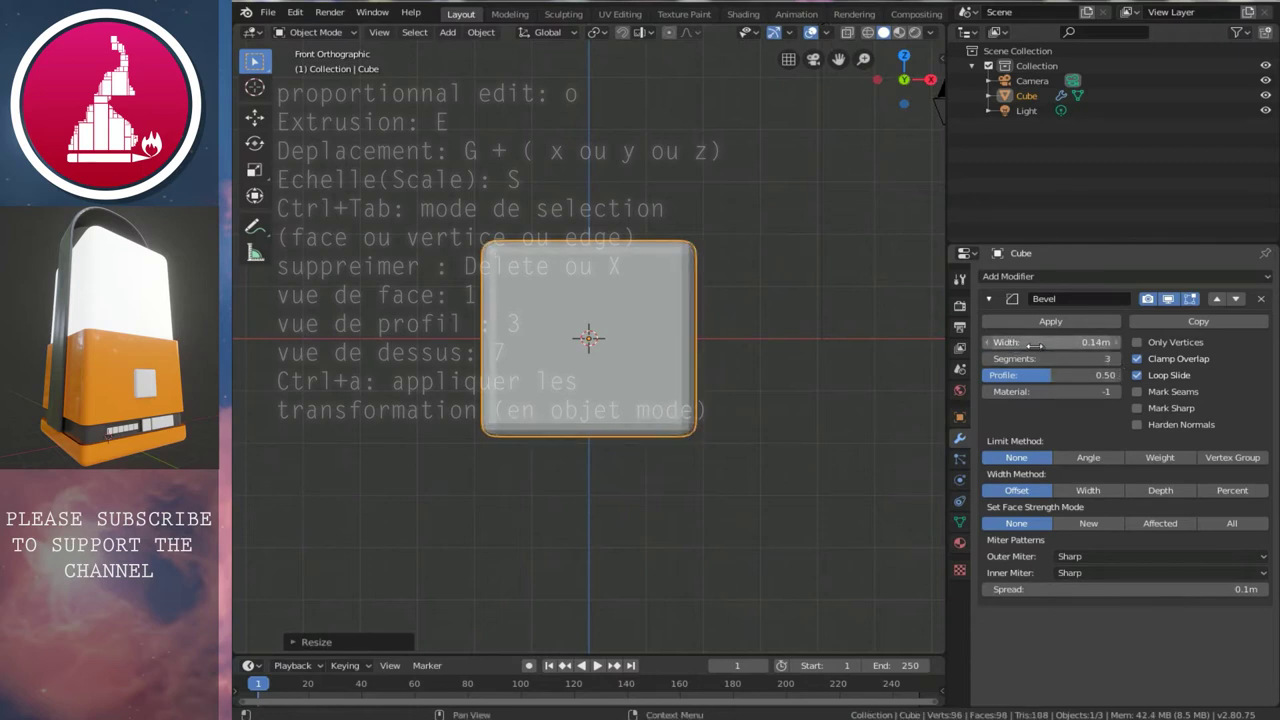
pyautogui.moveTo(1038, 343); pyautogui.dragTo(1046, 344)
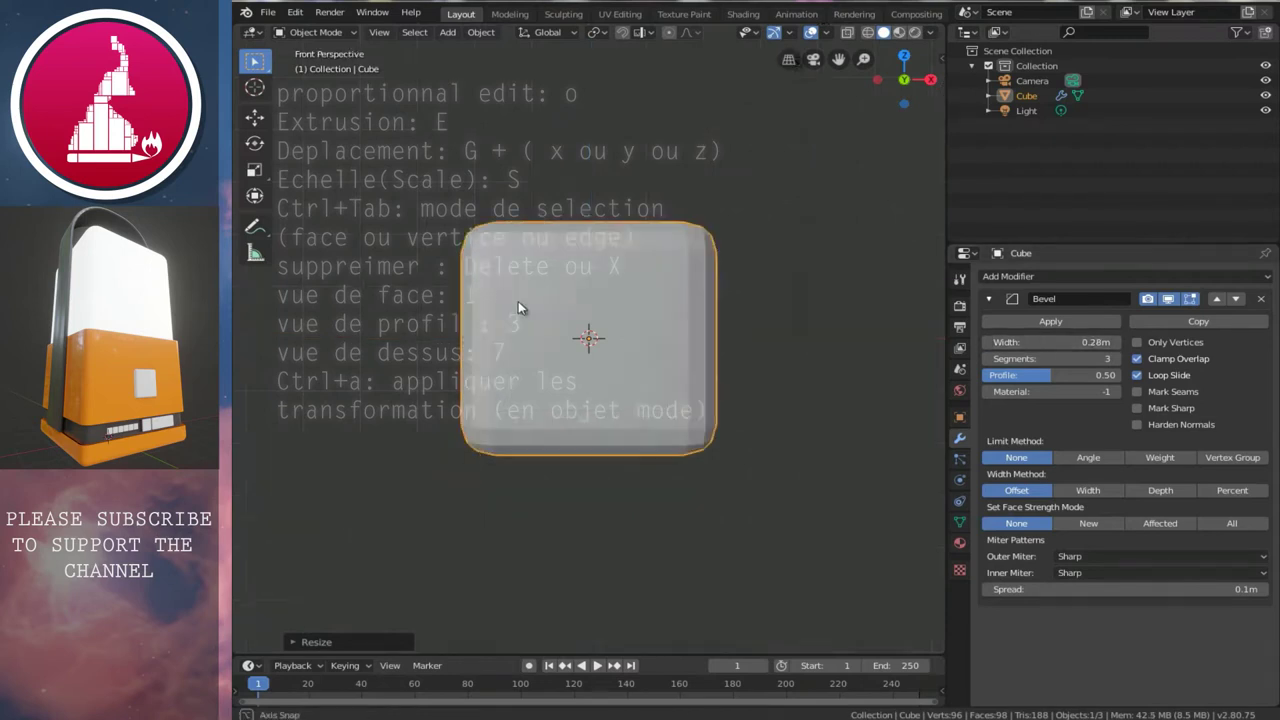
pyautogui.moveTo(518, 301); pyautogui.dragTo(608, 339, button='middle')
pyautogui.click(1115, 359)
pyautogui.click(1116, 359)
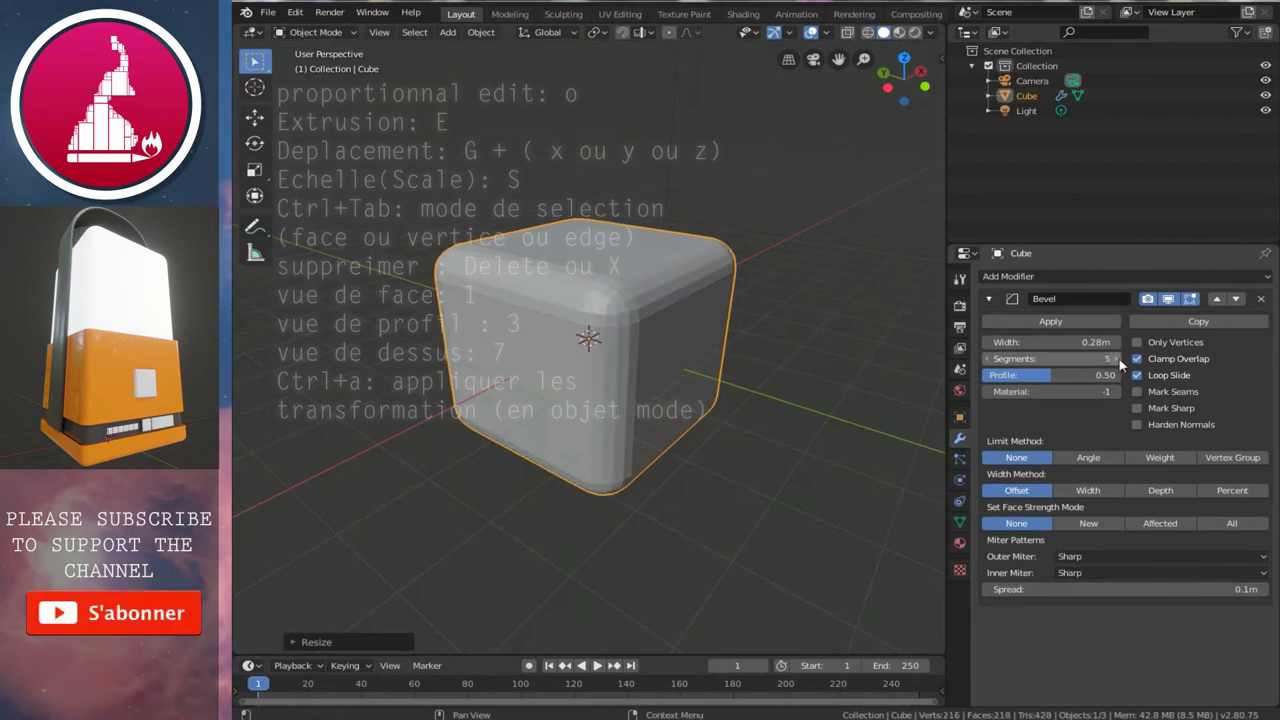
pyautogui.click(1116, 359)
pyautogui.moveTo(581, 362); pyautogui.dragTo(656, 314, button='middle')
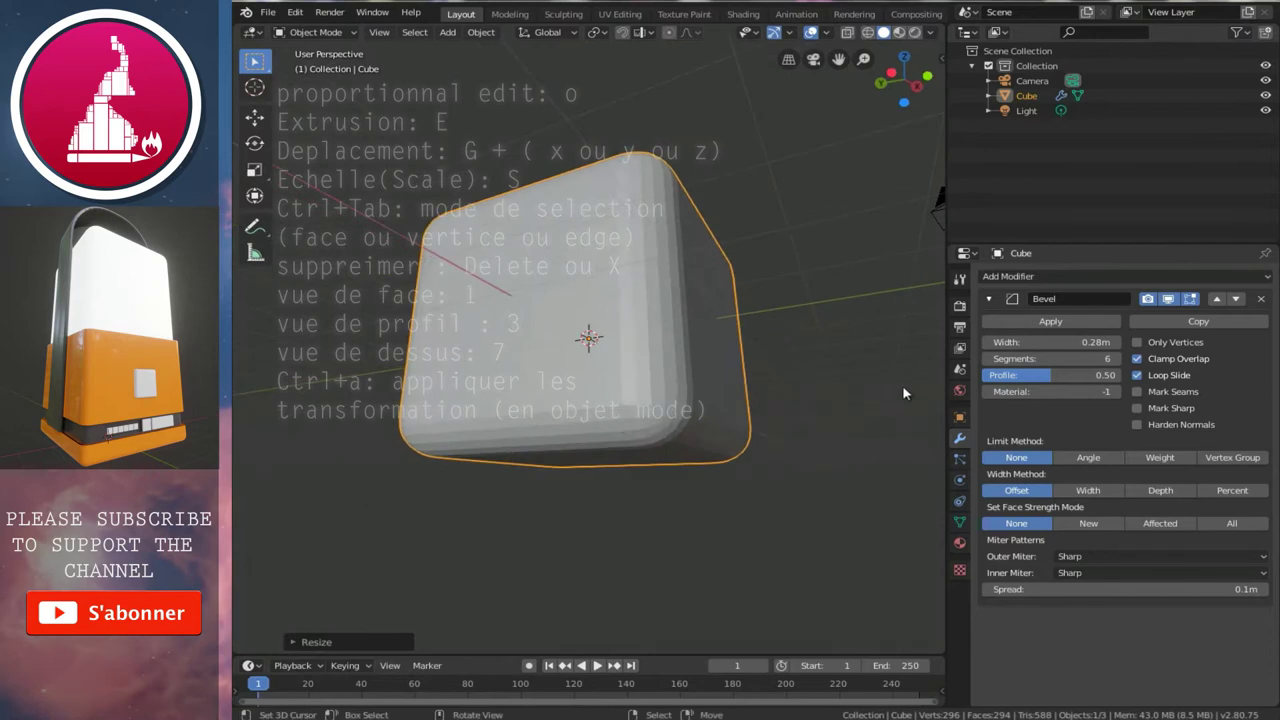
# - Shade the cube smooth, reduce the bevel width to 0.236 m, and enter Edit Mode
pyautogui.rightClick(571, 440)
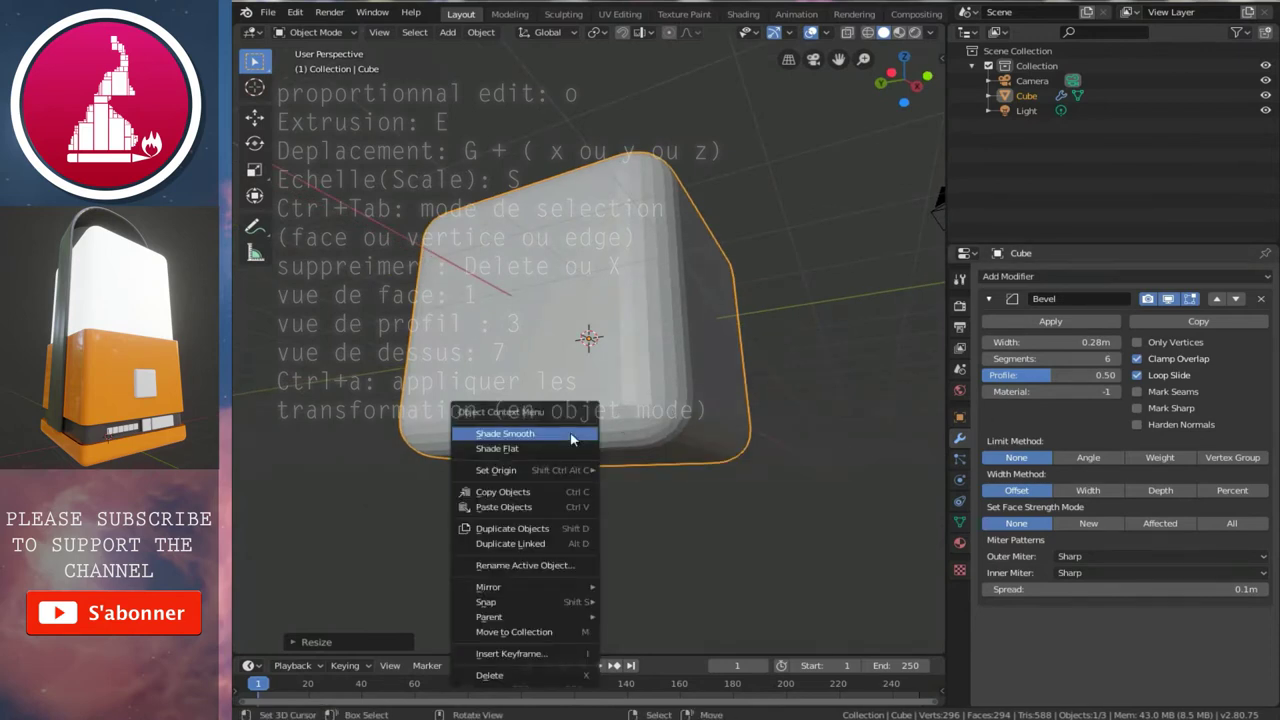
pyautogui.click(570, 430)
pyautogui.moveTo(570, 430)
pyautogui.mouseDown(button='middle')
pyautogui.moveTo(567, 453)
pyautogui.moveTo(554, 446)
pyautogui.moveTo(600, 430)
pyautogui.mouseUp(button='middle')
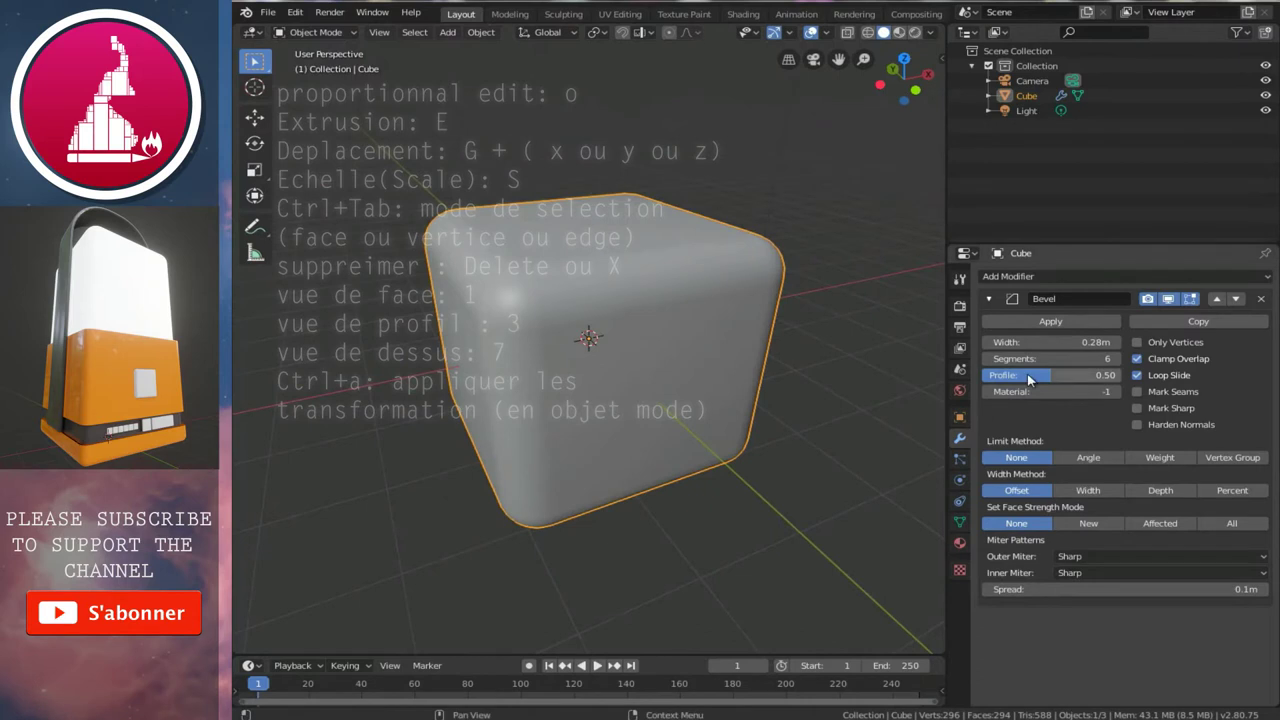
pyautogui.moveTo(1040, 343); pyautogui.dragTo(982, 346)
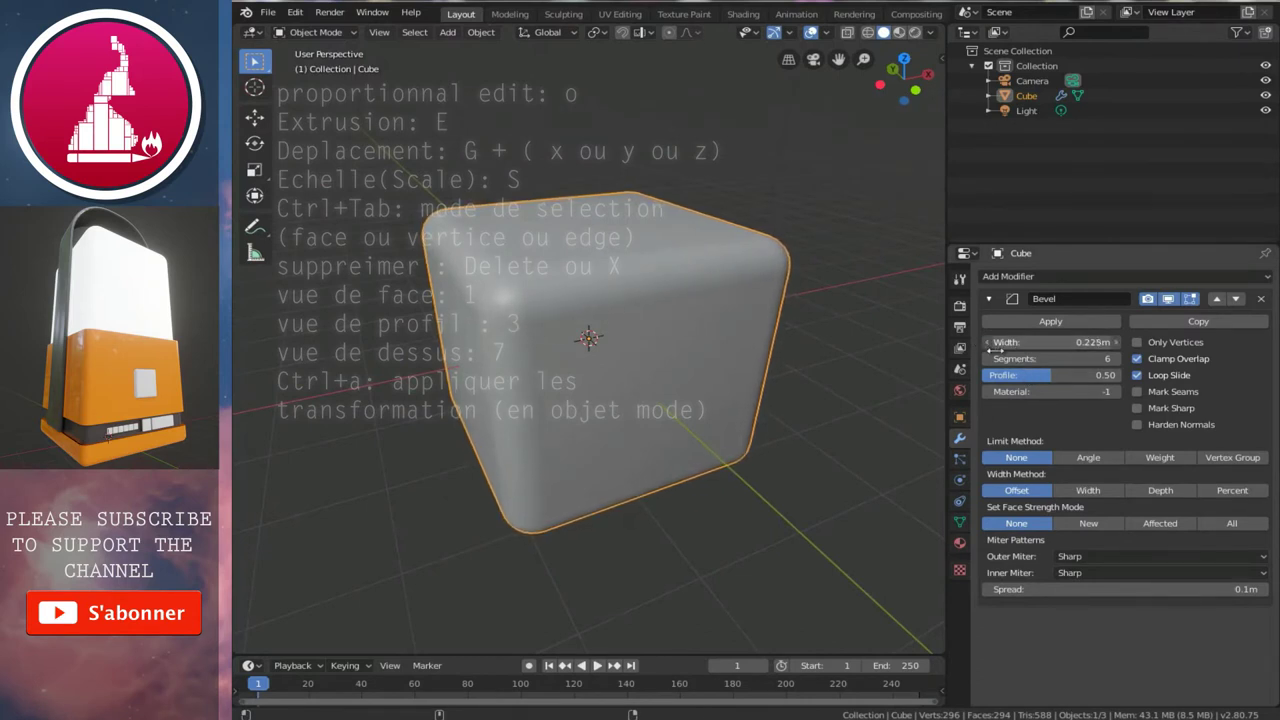
pyautogui.moveTo(663, 400); pyautogui.dragTo(685, 356, button='middle')
pyautogui.press('Tab')
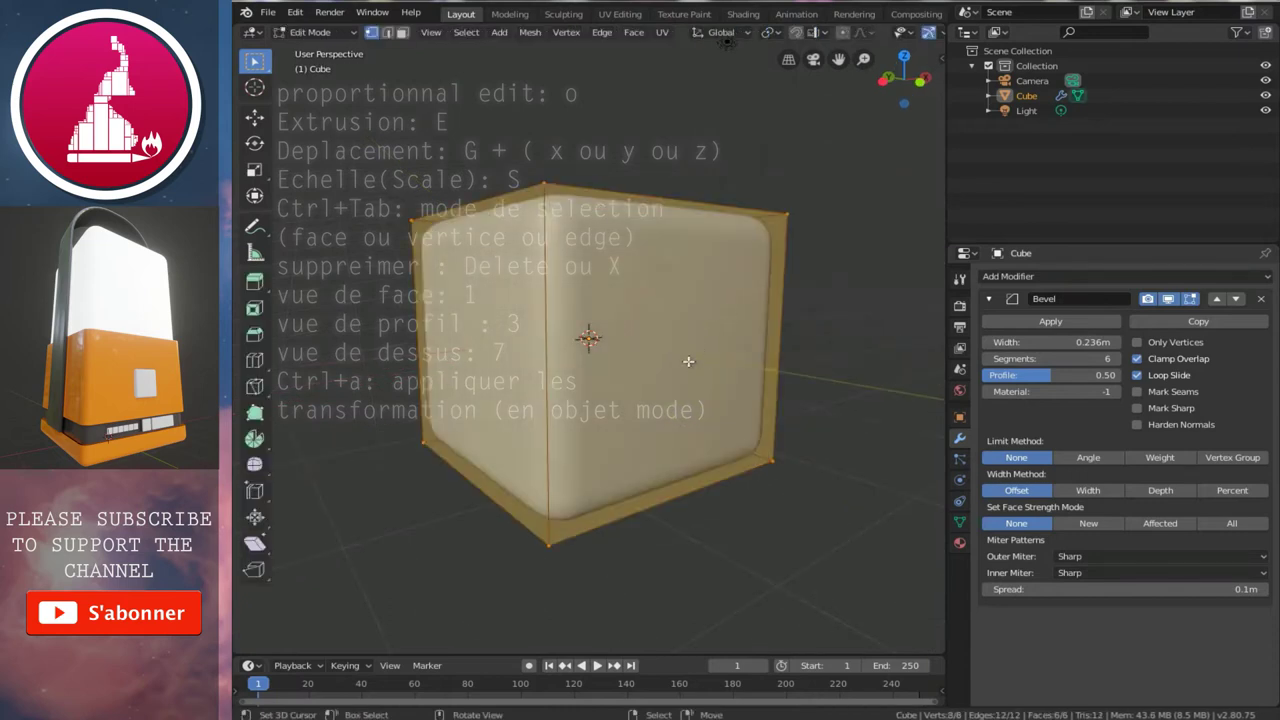
# - Switch to face select mode and select one face of the cube
pyautogui.hotkey('ctrl', 'Tab')
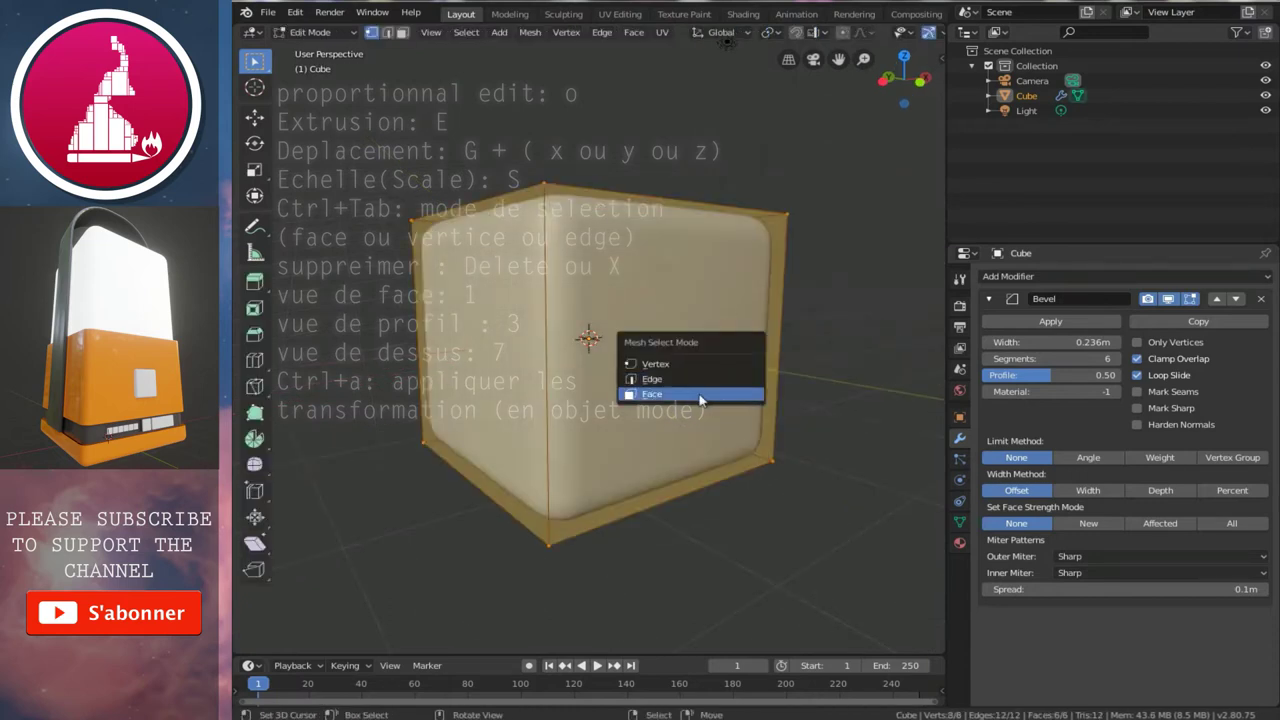
pyautogui.click(698, 396)
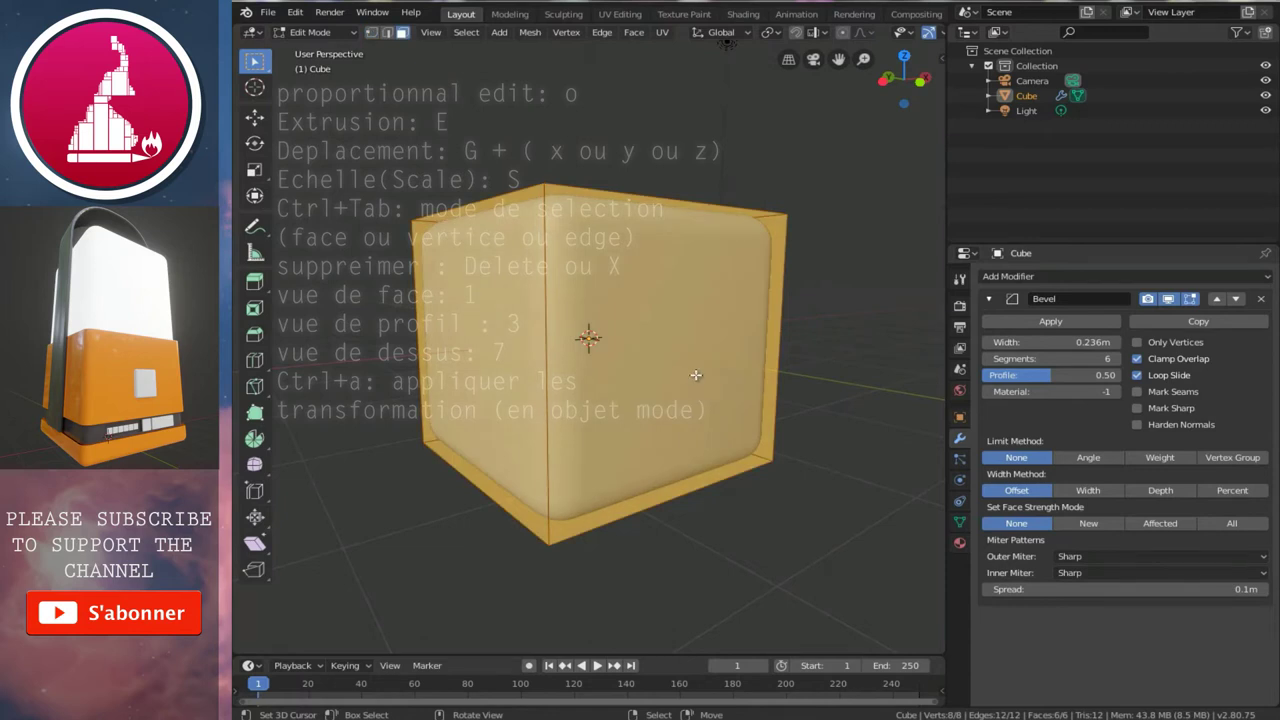
pyautogui.moveTo(696, 375); pyautogui.dragTo(620, 398, button='middle')
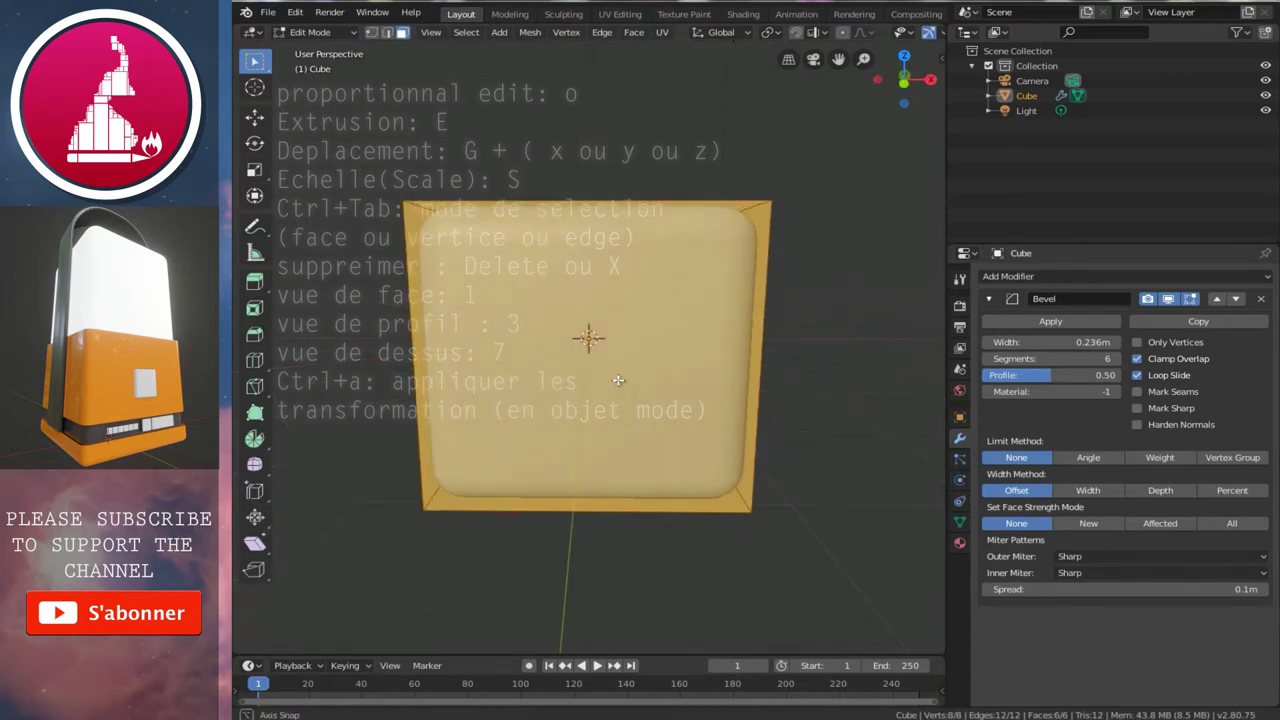
pyautogui.hotkey('ctrl', 'Tab')
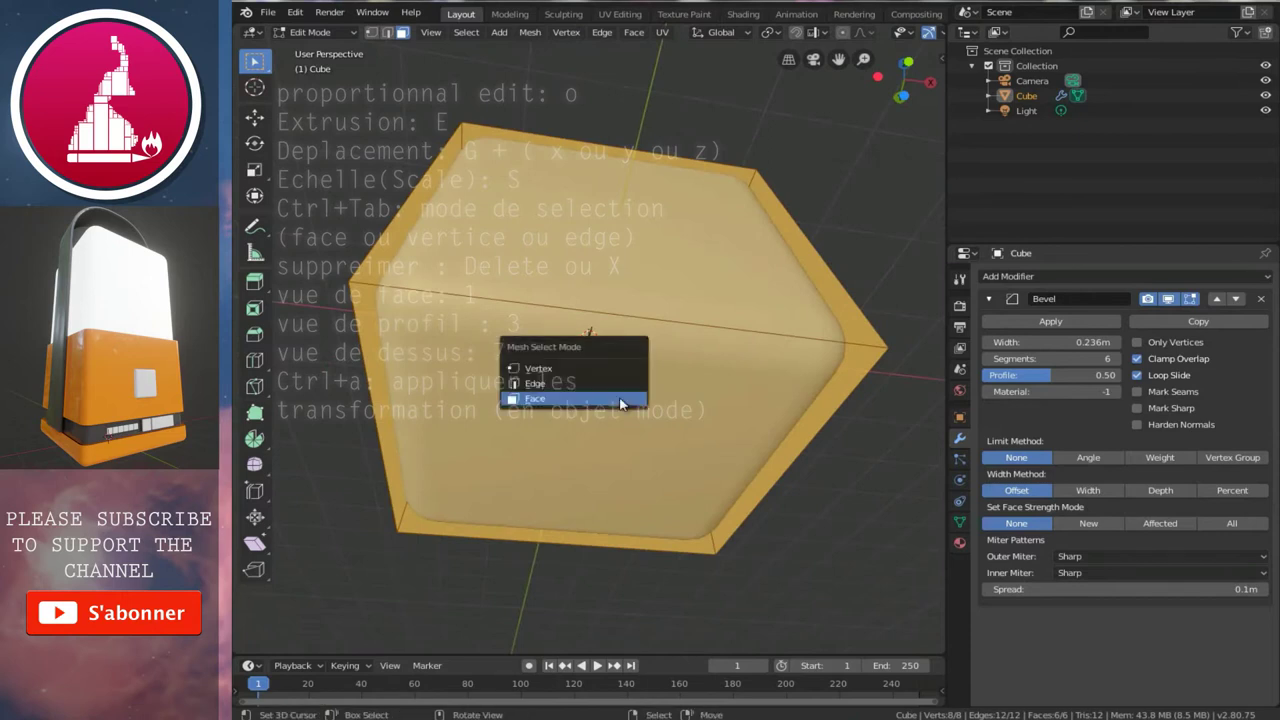
pyautogui.click(674, 454)
pyautogui.moveTo(674, 454)
pyautogui.mouseDown(button='middle')
pyautogui.moveTo(699, 433)
pyautogui.moveTo(665, 394)
pyautogui.moveTo(622, 388)
pyautogui.mouseUp(button='middle')
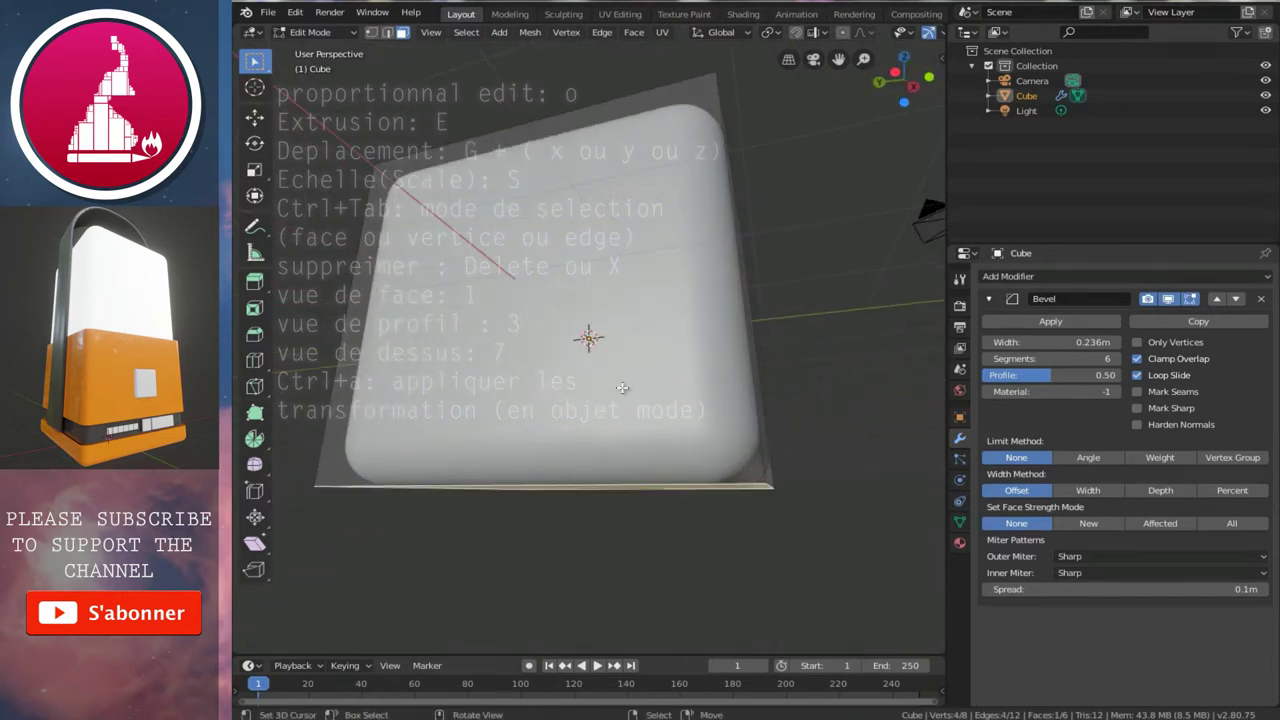
# - Delete the selected face, then return to Object Mode in front view
pyautogui.press('x')
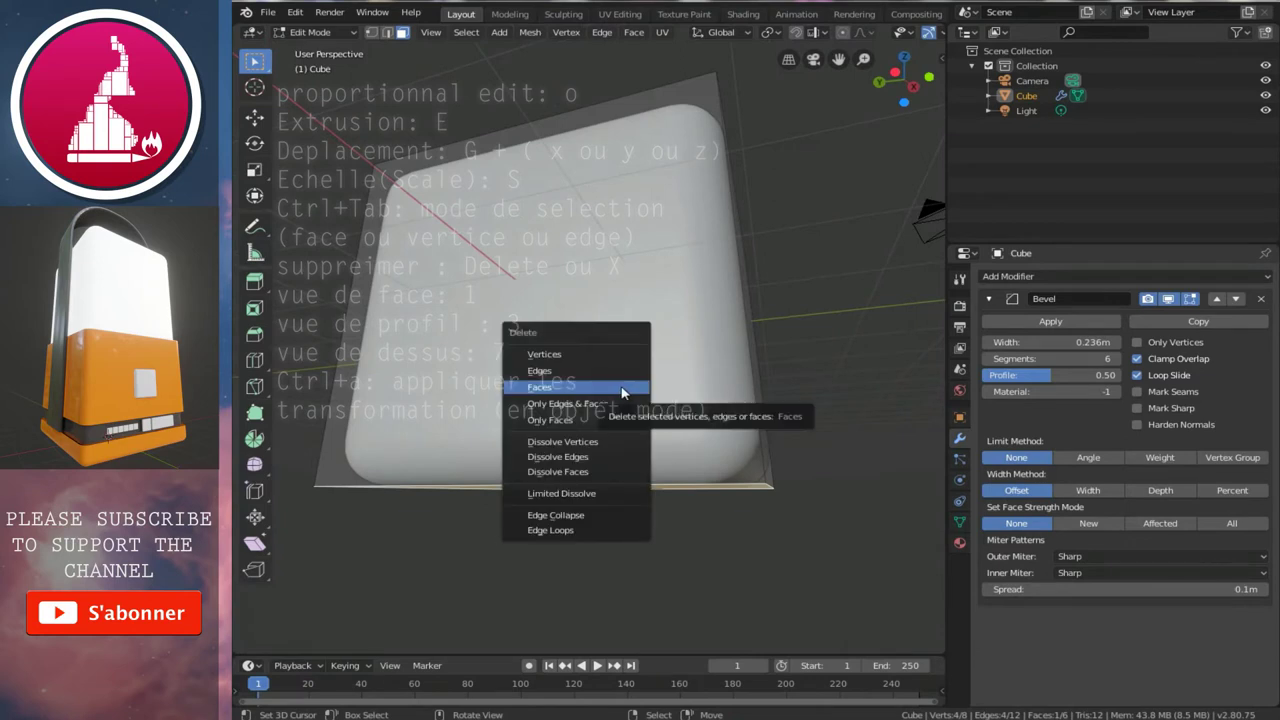
pyautogui.click(621, 388)
pyautogui.moveTo(620, 376)
pyautogui.mouseDown(button='middle')
pyautogui.moveTo(670, 329)
pyautogui.moveTo(574, 389)
pyautogui.mouseUp(button='middle')
pyautogui.moveTo(692, 343); pyautogui.dragTo(716, 334, button='middle')
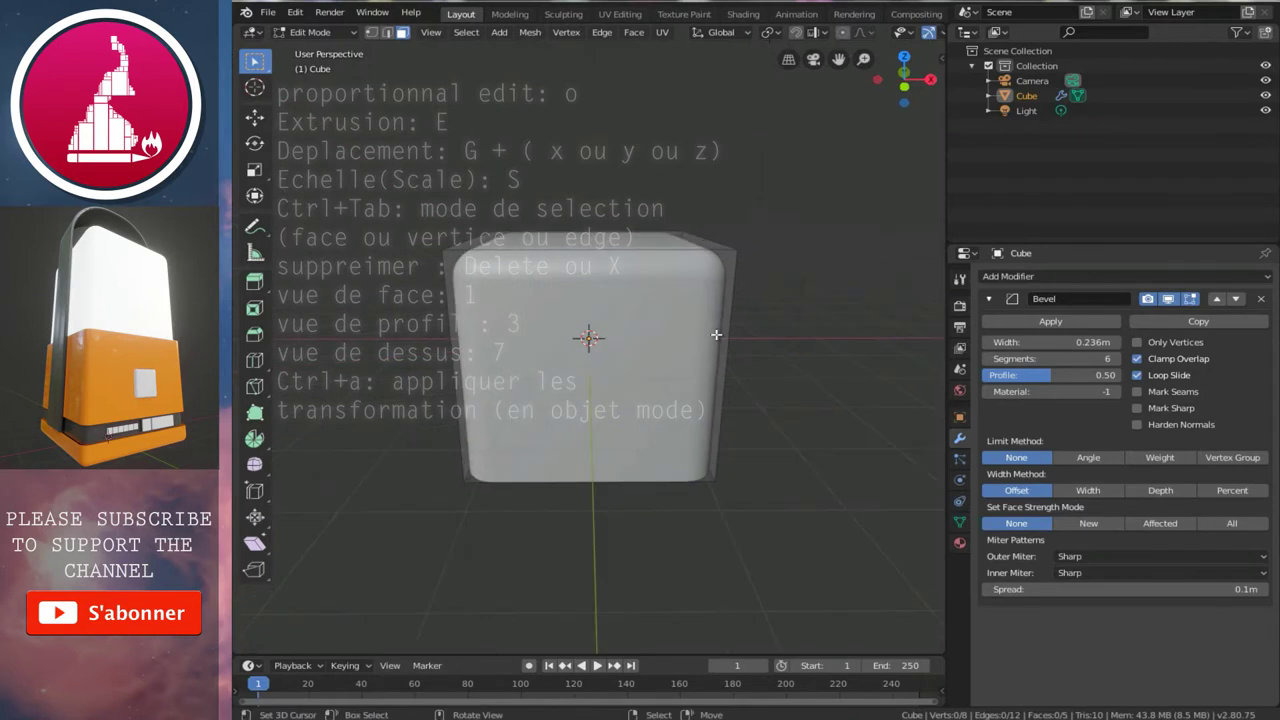
pyautogui.press('Tab')
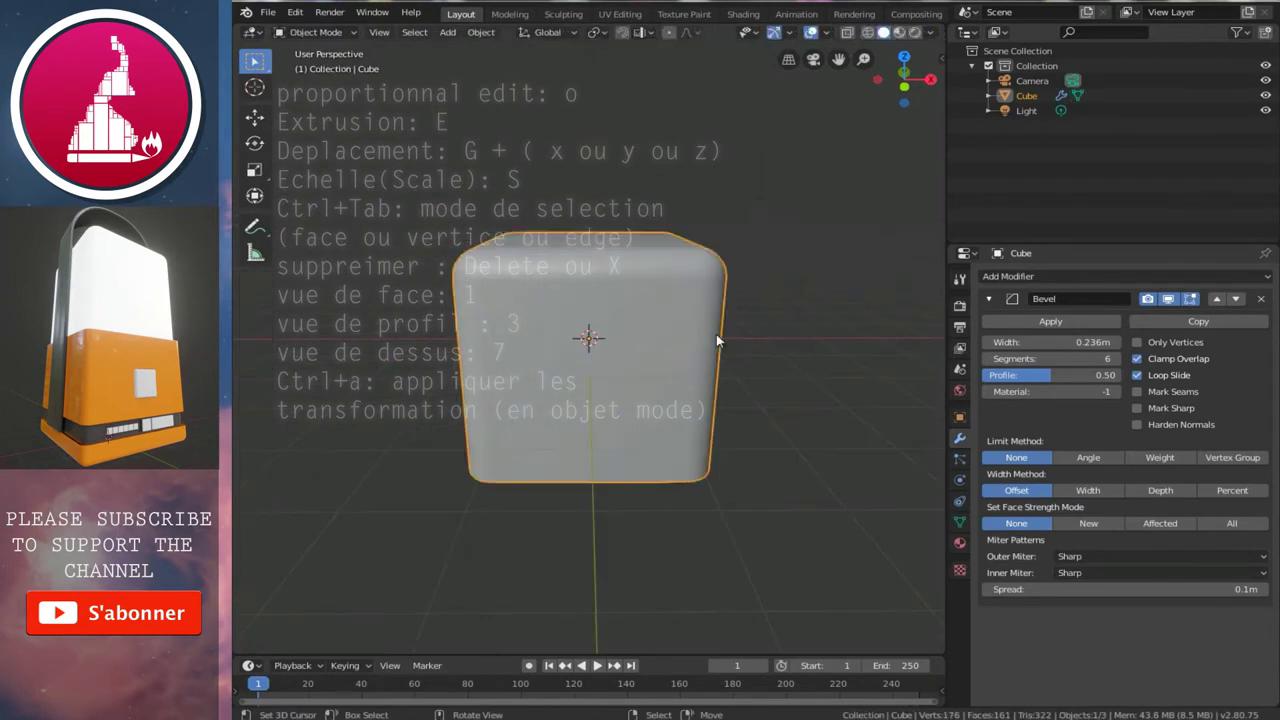
pyautogui.press('KP_1')
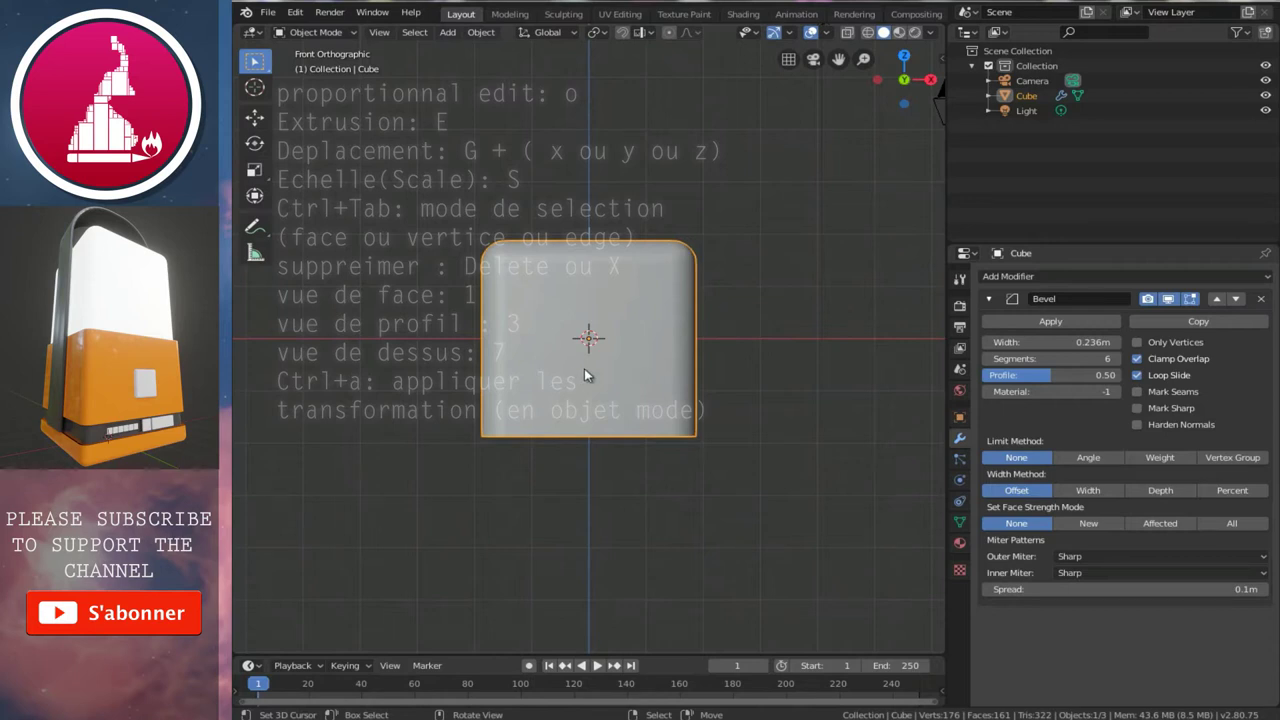
# - Duplicate the cube in place as Cube.001 and select all its geometry in Edit Mode
pyautogui.scroll(-1, 586, 375)
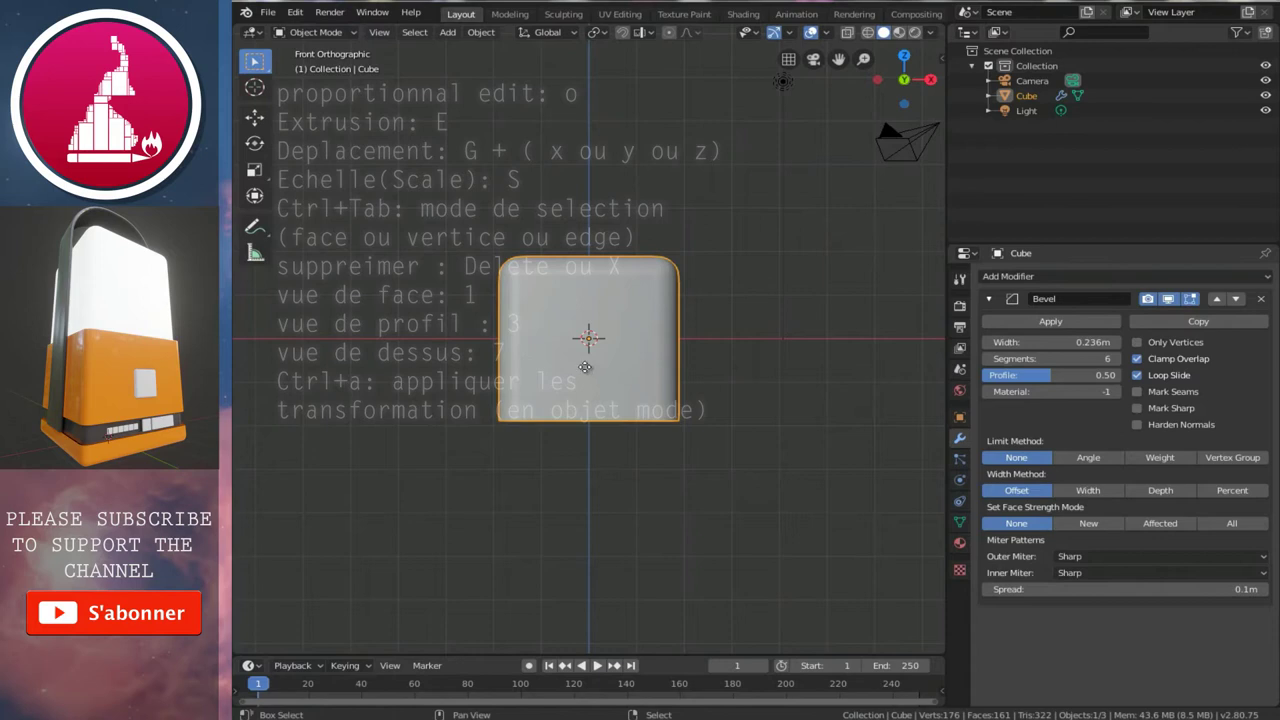
pyautogui.hotkey('shift', 'd')
pyautogui.rightClick(570, 272)
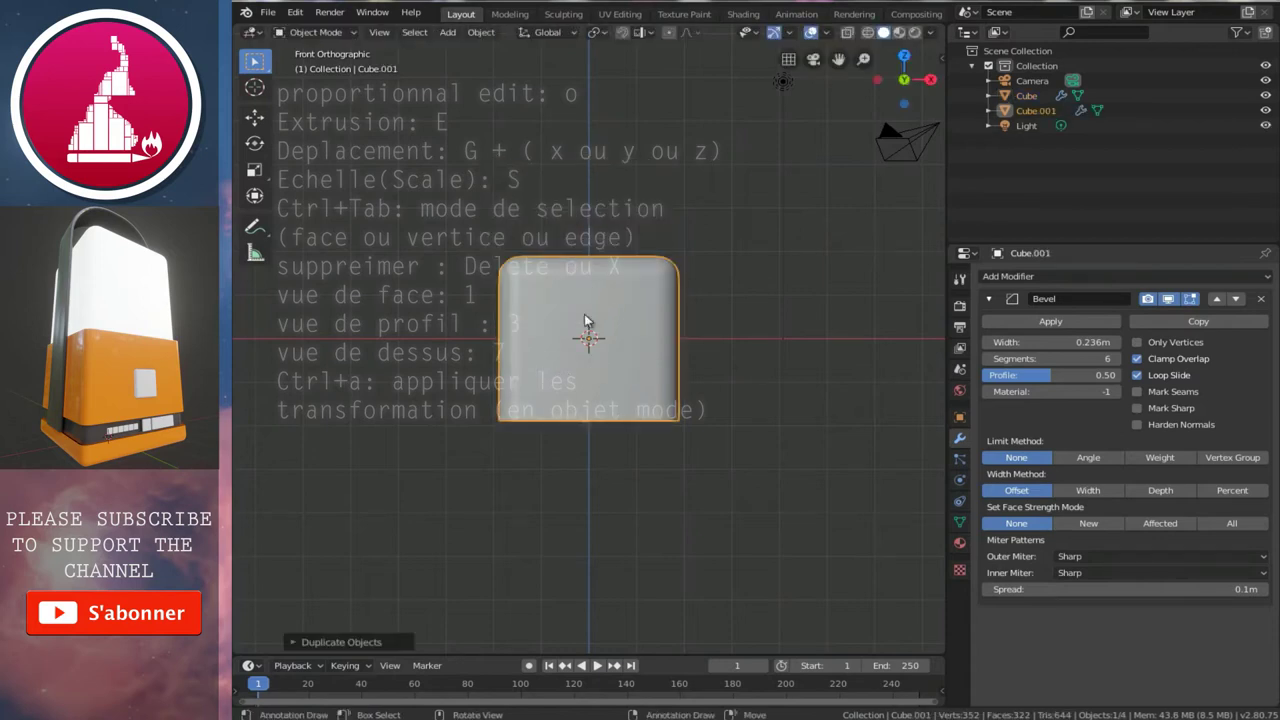
pyautogui.press('Tab')
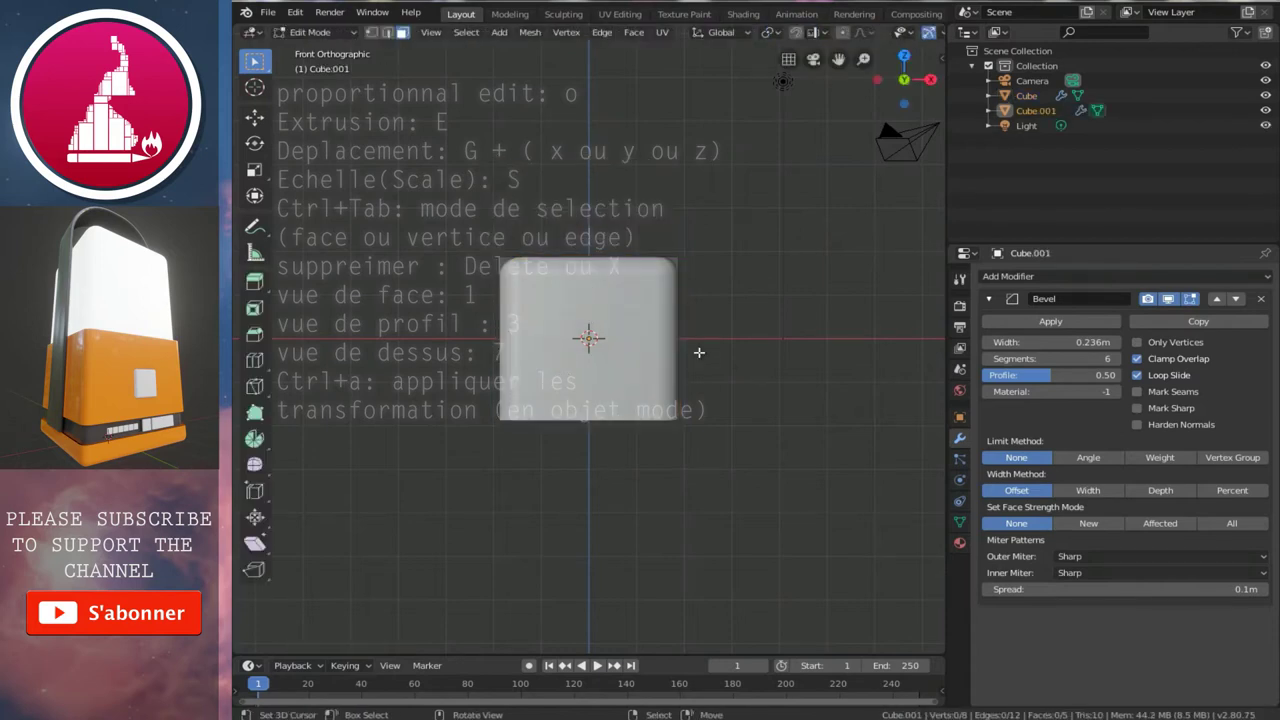
pyautogui.press('a')
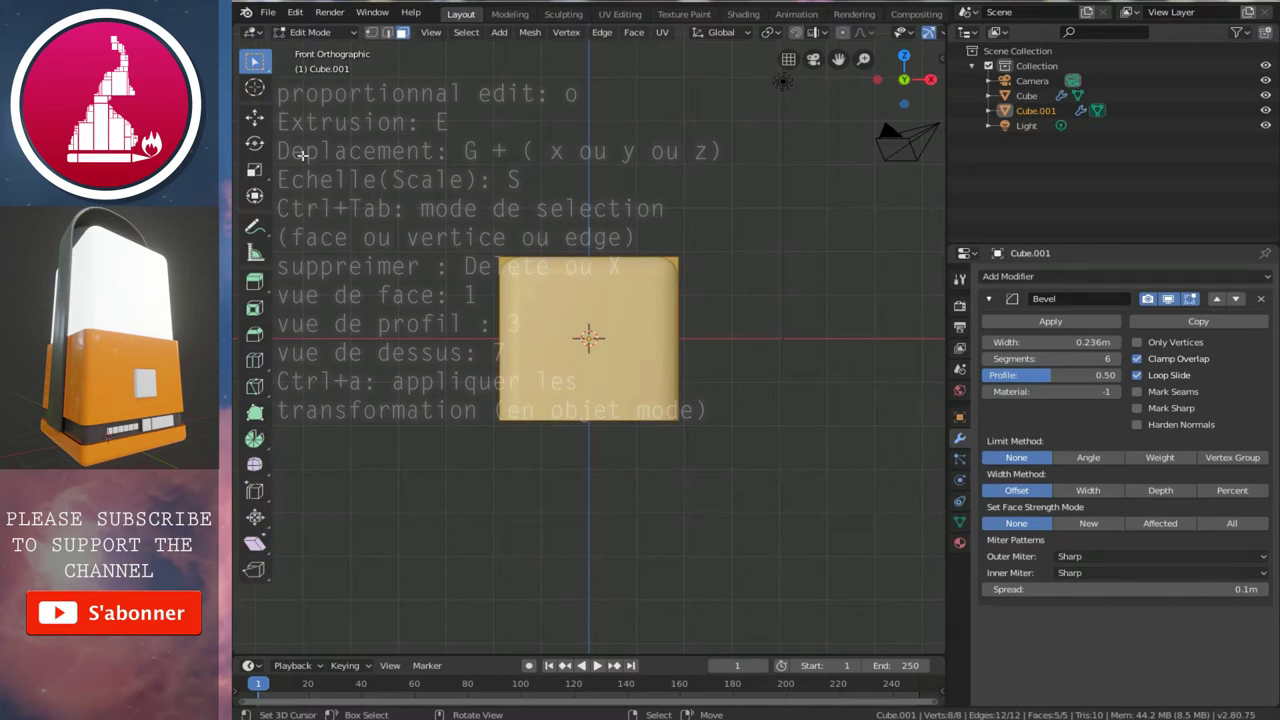
# - Move the Cube.001 mesh down so it sits beneath the body
pyautogui.click(255, 119)
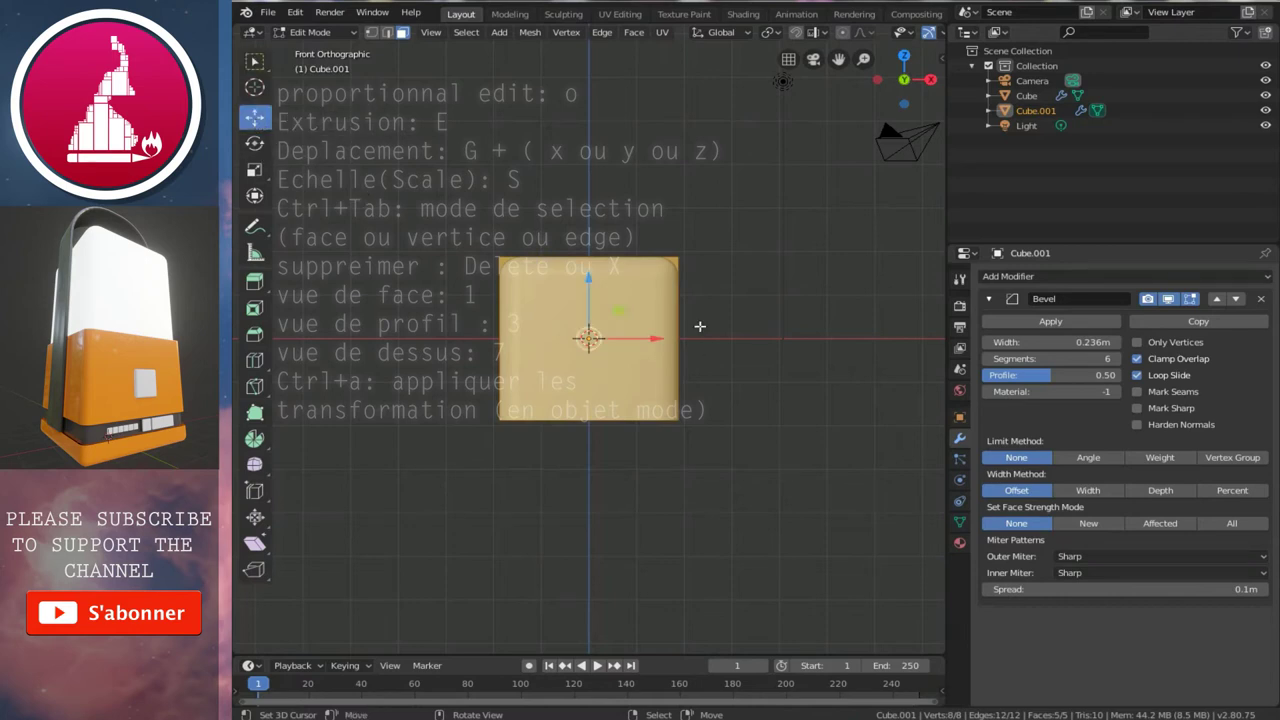
pyautogui.scroll(1, 590, 299)
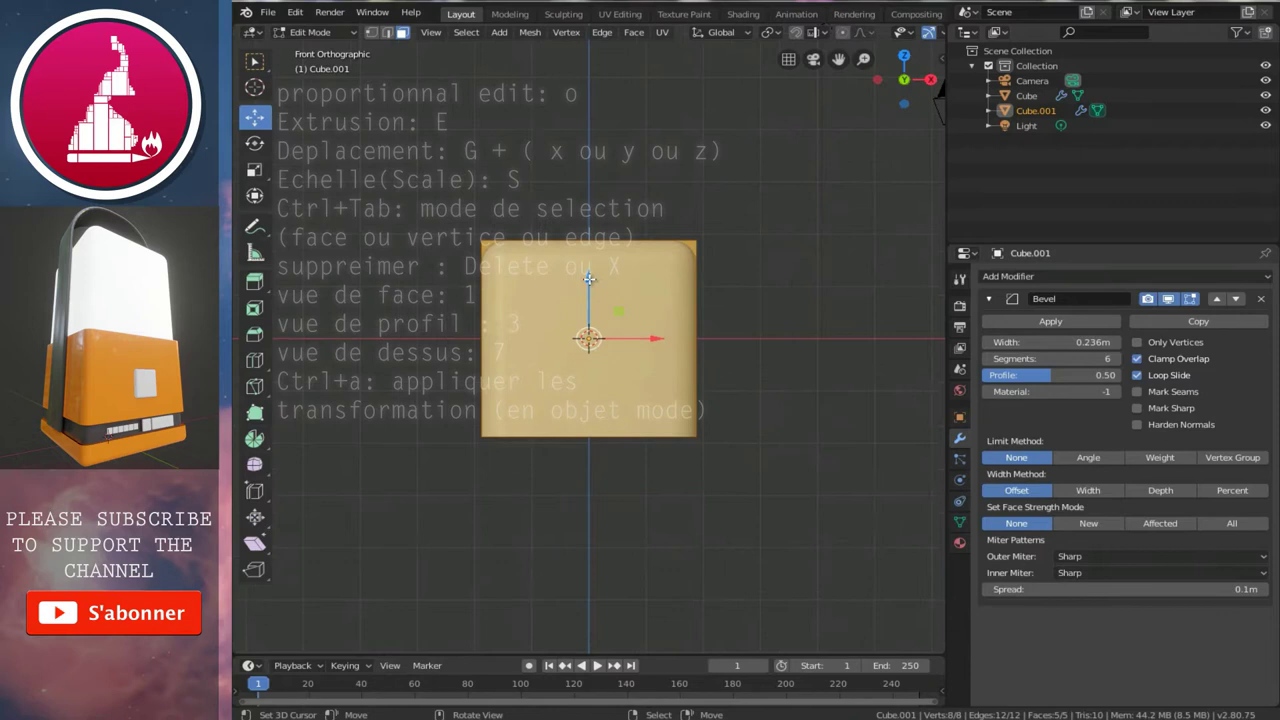
pyautogui.moveTo(589, 279); pyautogui.dragTo(589, 484)
pyautogui.keyDown('shift'); pyautogui.moveTo(584, 406); pyautogui.dragTo(583, 366, button='middle'); pyautogui.keyUp('shift')
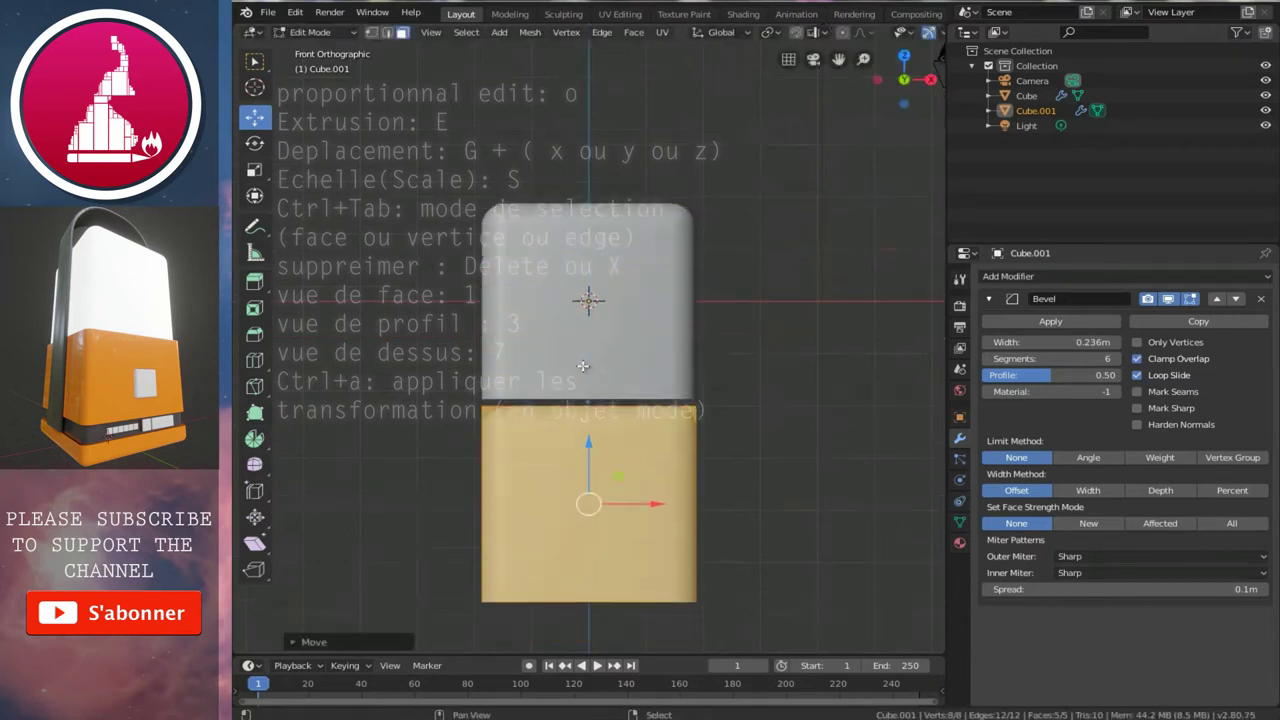
pyautogui.keyDown('shift'); pyautogui.scroll(-2, 583, 366); pyautogui.keyUp('shift')
pyautogui.scroll(1, 664, 437)
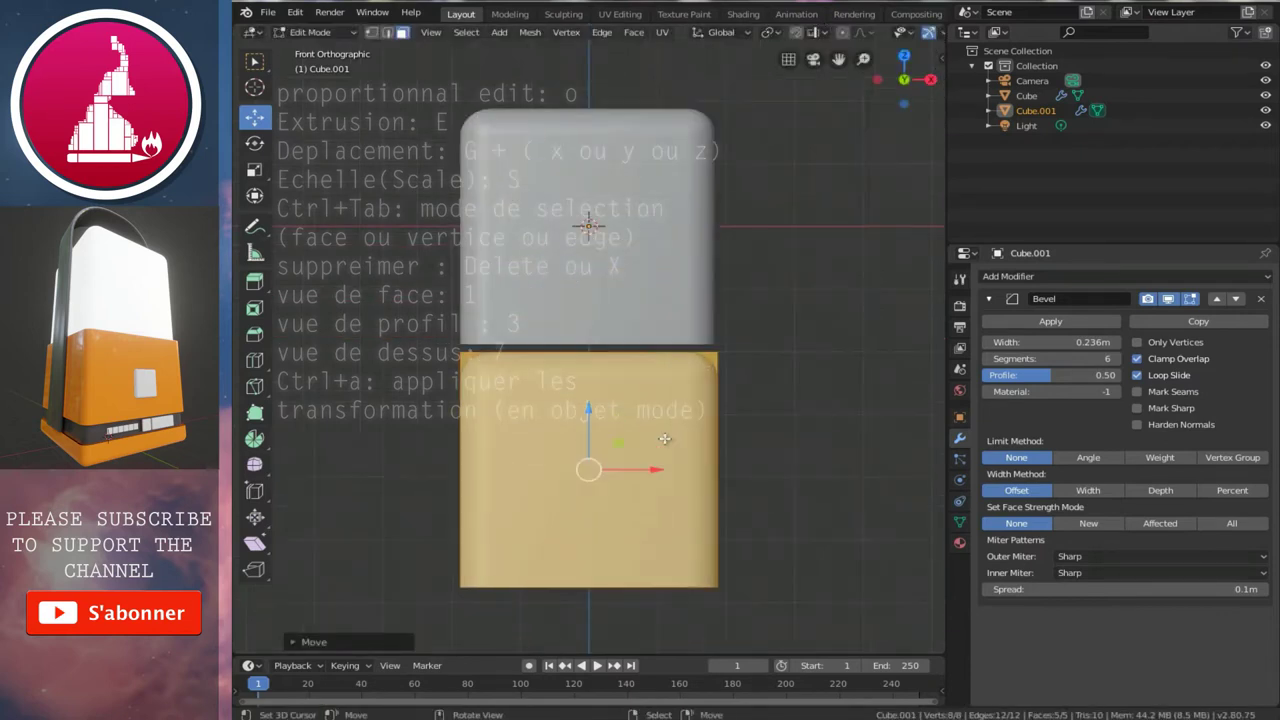
# - Scale the lower mesh slightly larger and reposition it under the body
pyautogui.press('s')
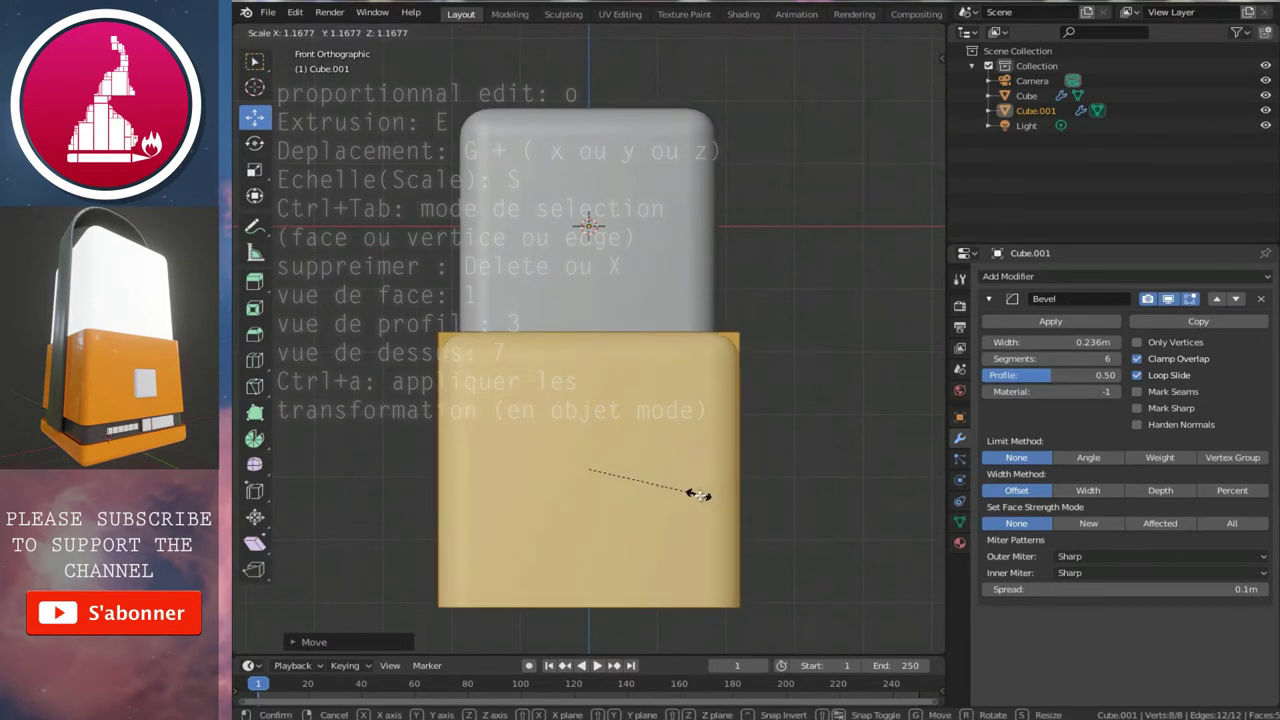
pyautogui.click(700, 496)
pyautogui.scroll(-2, 595, 408)
pyautogui.press('g')
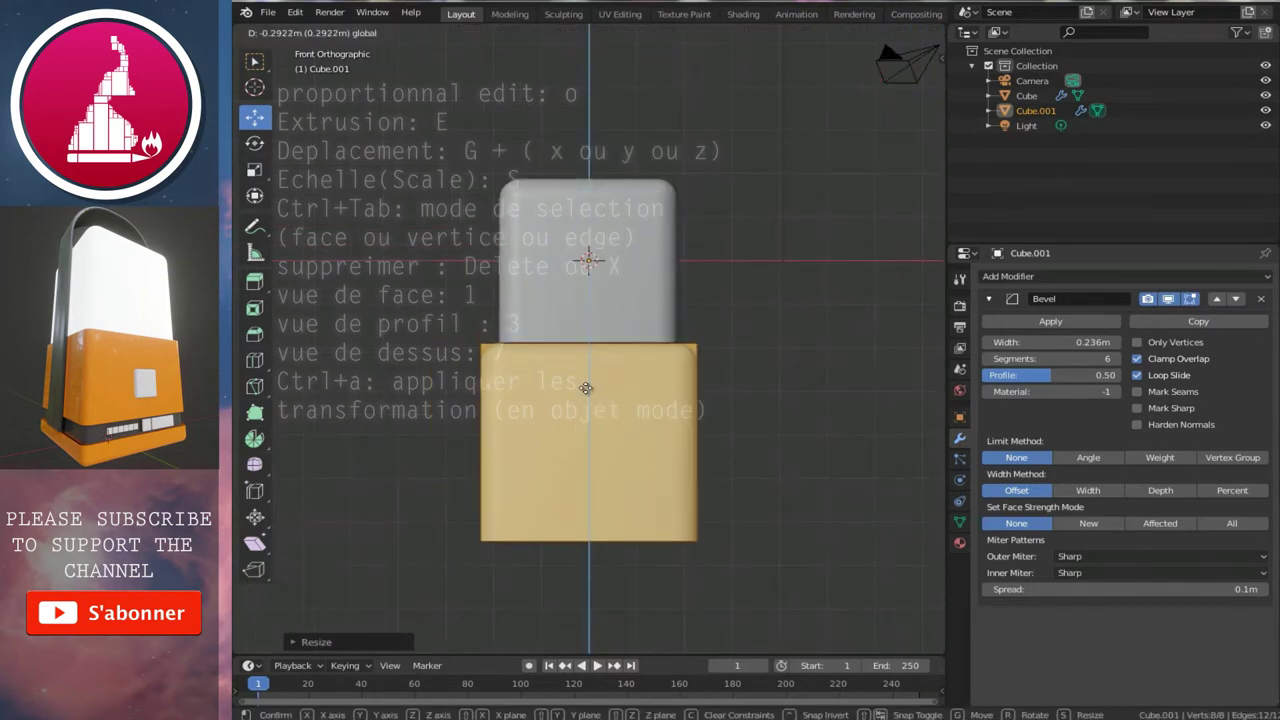
pyautogui.click(589, 462)
pyautogui.moveTo(589, 462); pyautogui.dragTo(604, 394, button='middle')
pyautogui.hotkey('ctrl', 'Tab')
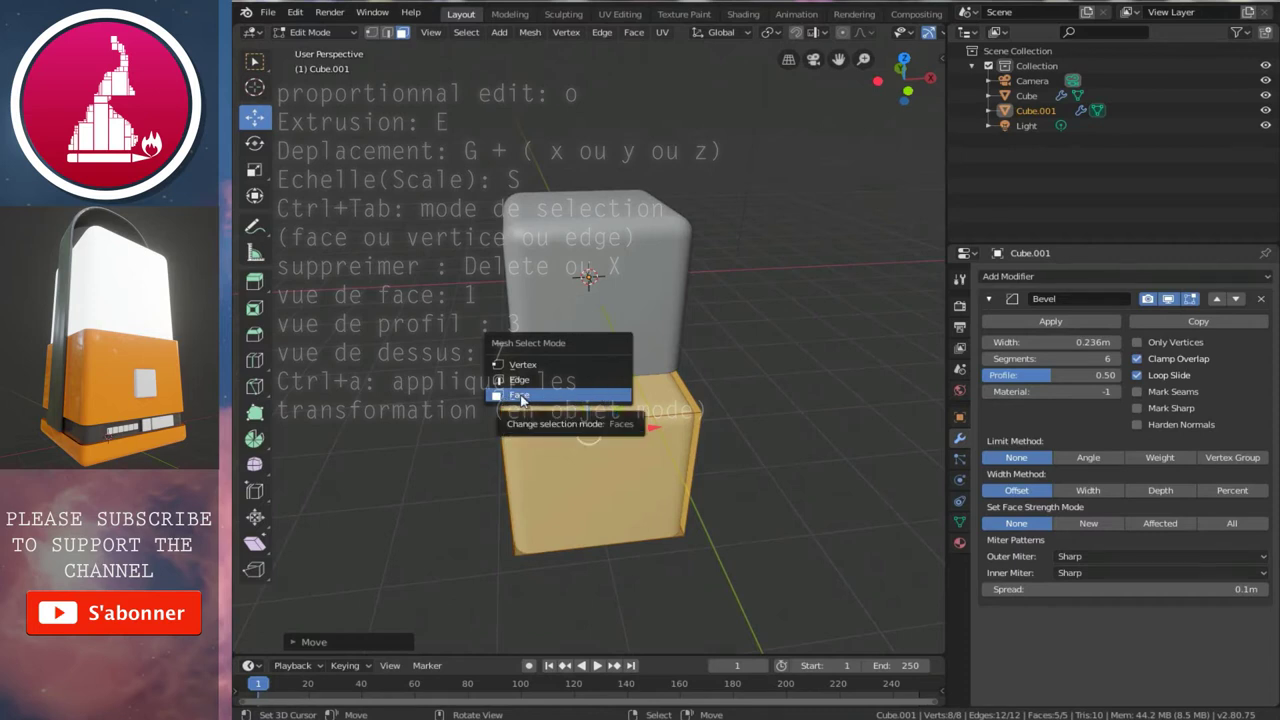
# - Delete the top face of Cube.001 to make it open-topped
pyautogui.click(520, 400)
pyautogui.scroll(3, 583, 393)
pyautogui.scroll(2, 583, 393)
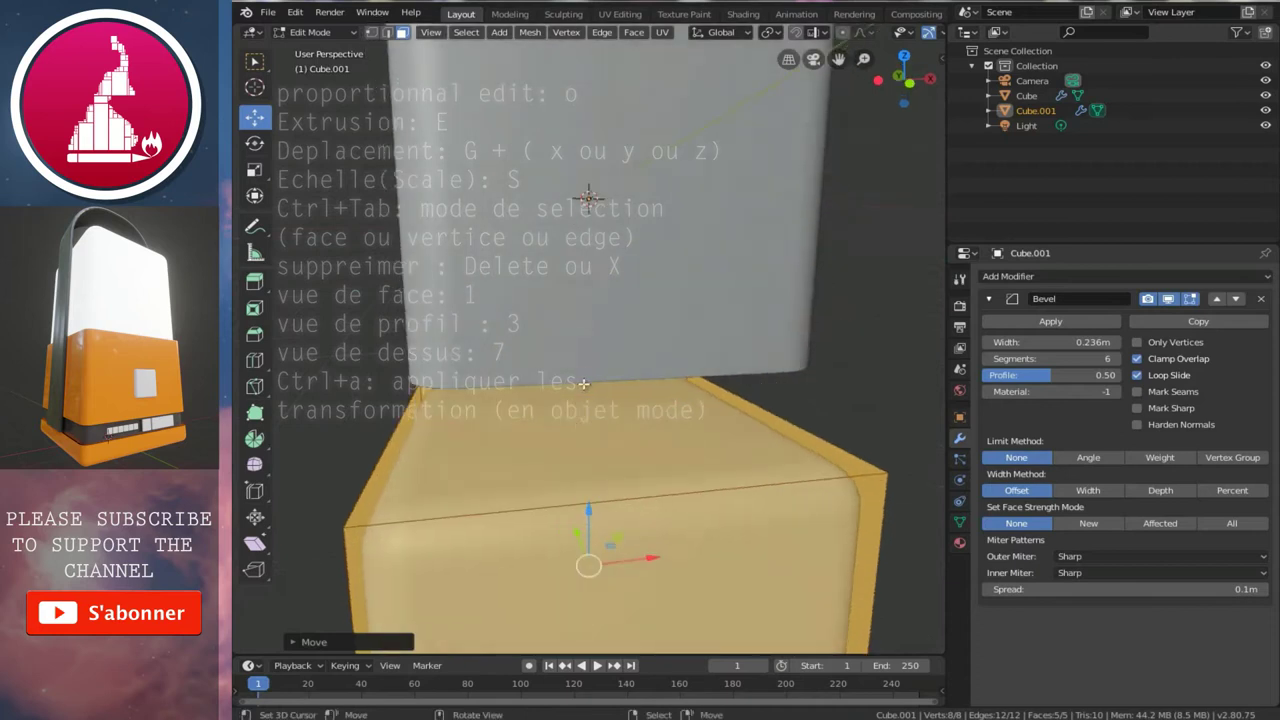
pyautogui.click(580, 434)
pyautogui.moveTo(594, 414); pyautogui.dragTo(664, 334, button='middle')
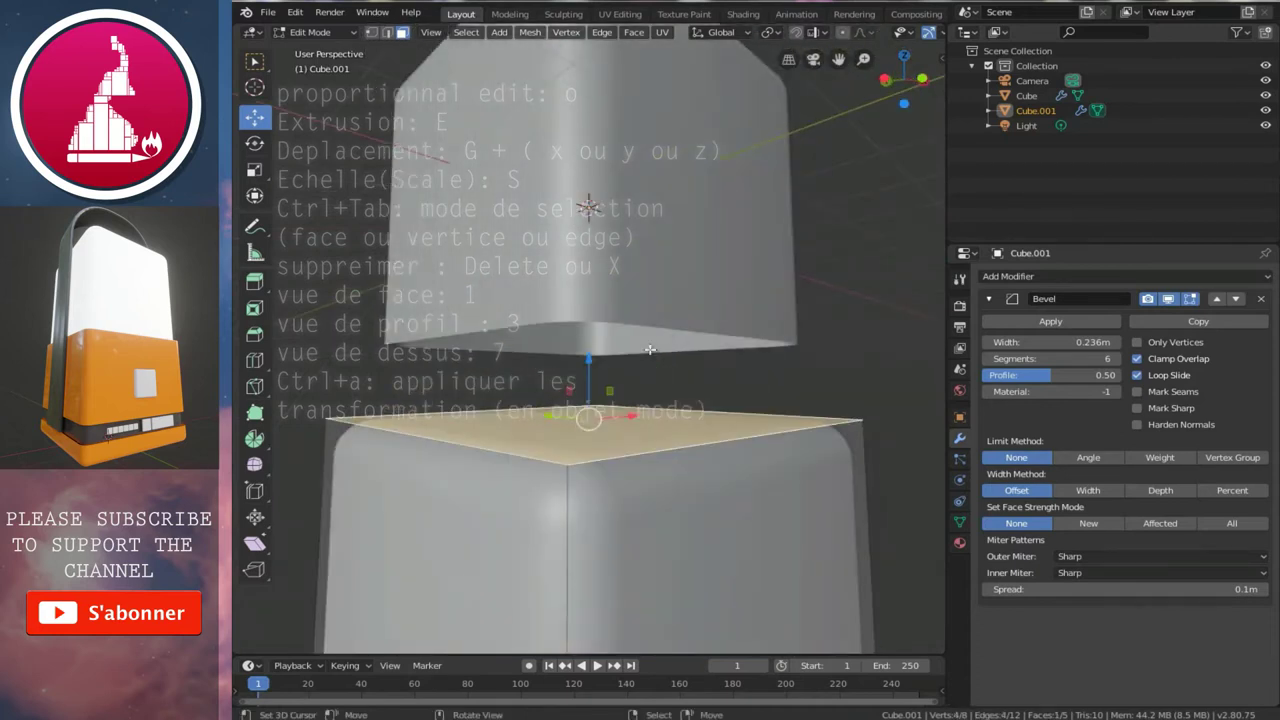
pyautogui.scroll(-3, 649, 349)
pyautogui.press('x')
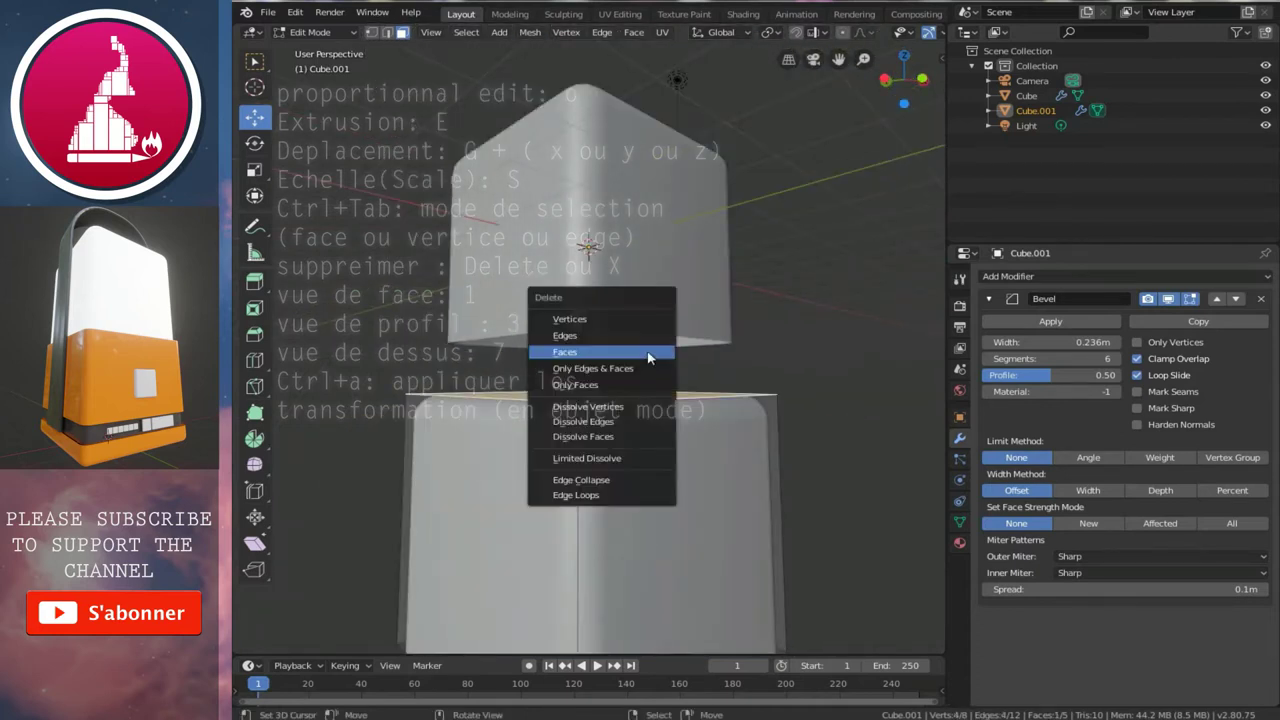
pyautogui.click(650, 353)
pyautogui.scroll(-2, 622, 354)
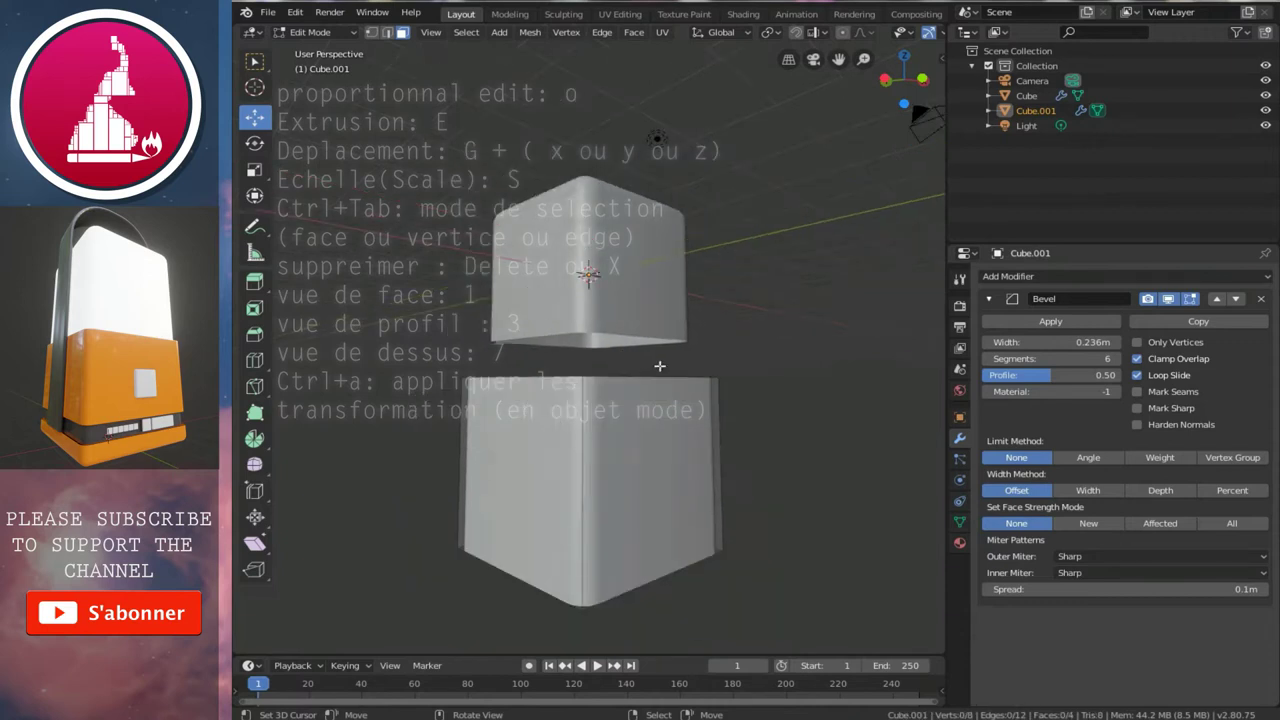
# - In front view, flatten Cube.001 along Z into a short band and raise it
pyautogui.press('KP_1')
pyautogui.scroll(3, 590, 392)
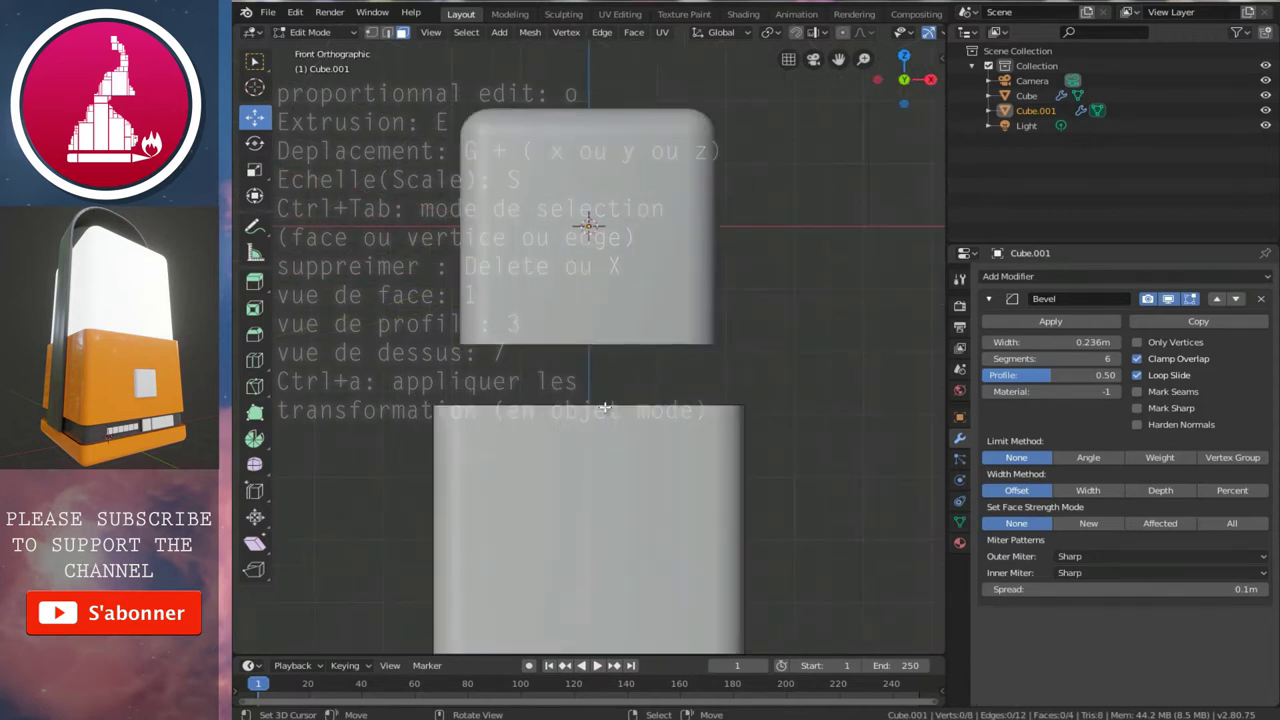
pyautogui.keyDown('shift'); pyautogui.moveTo(613, 347); pyautogui.dragTo(617, 336, button='middle'); pyautogui.keyUp('shift')
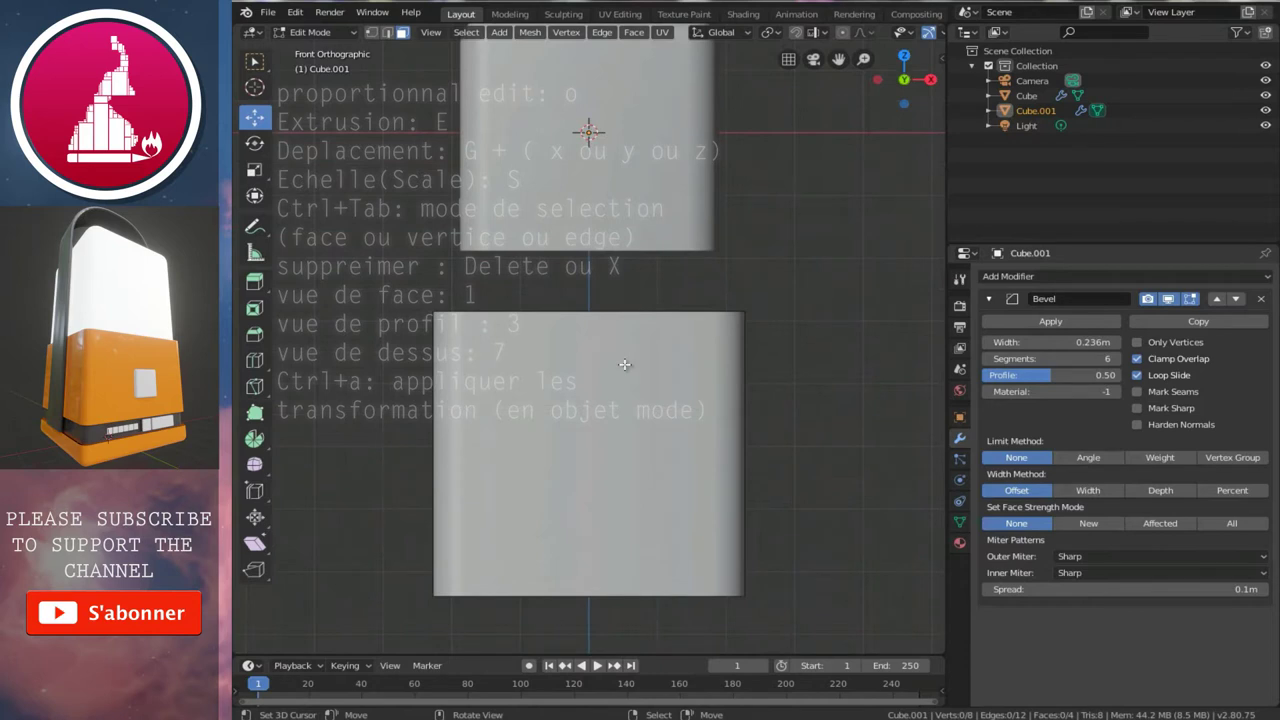
pyautogui.press('a')
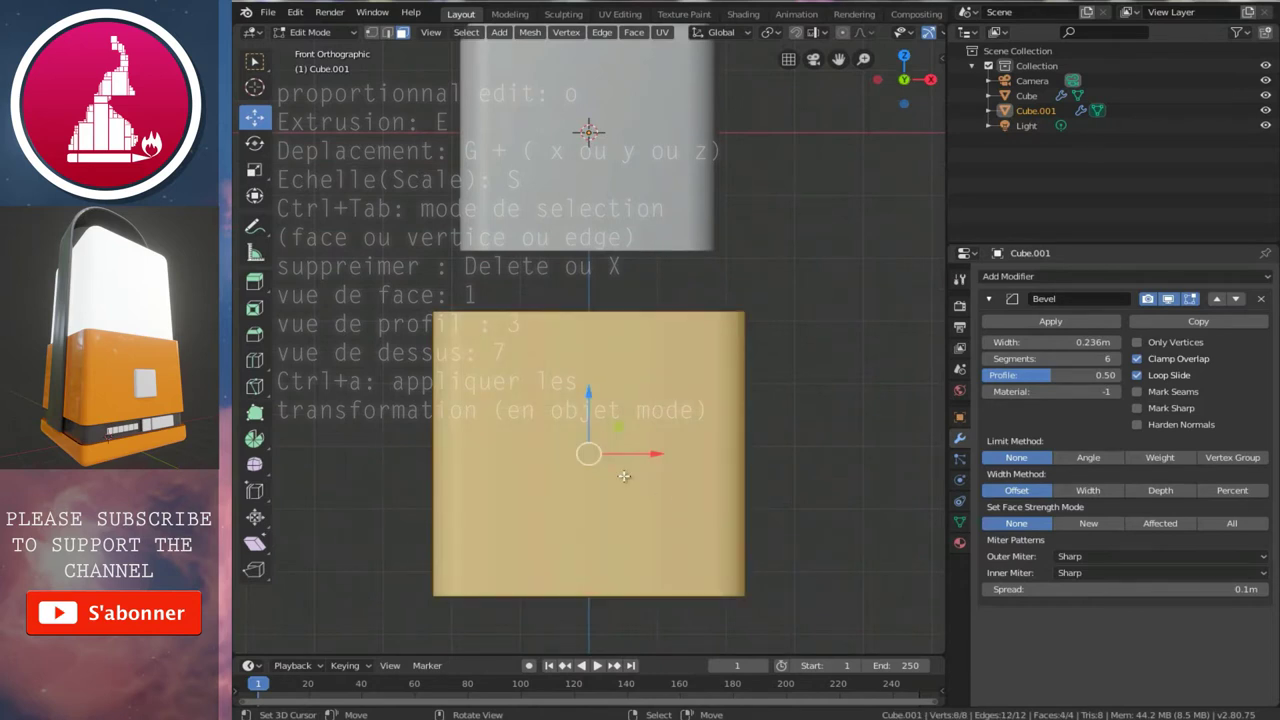
pyautogui.press('s')
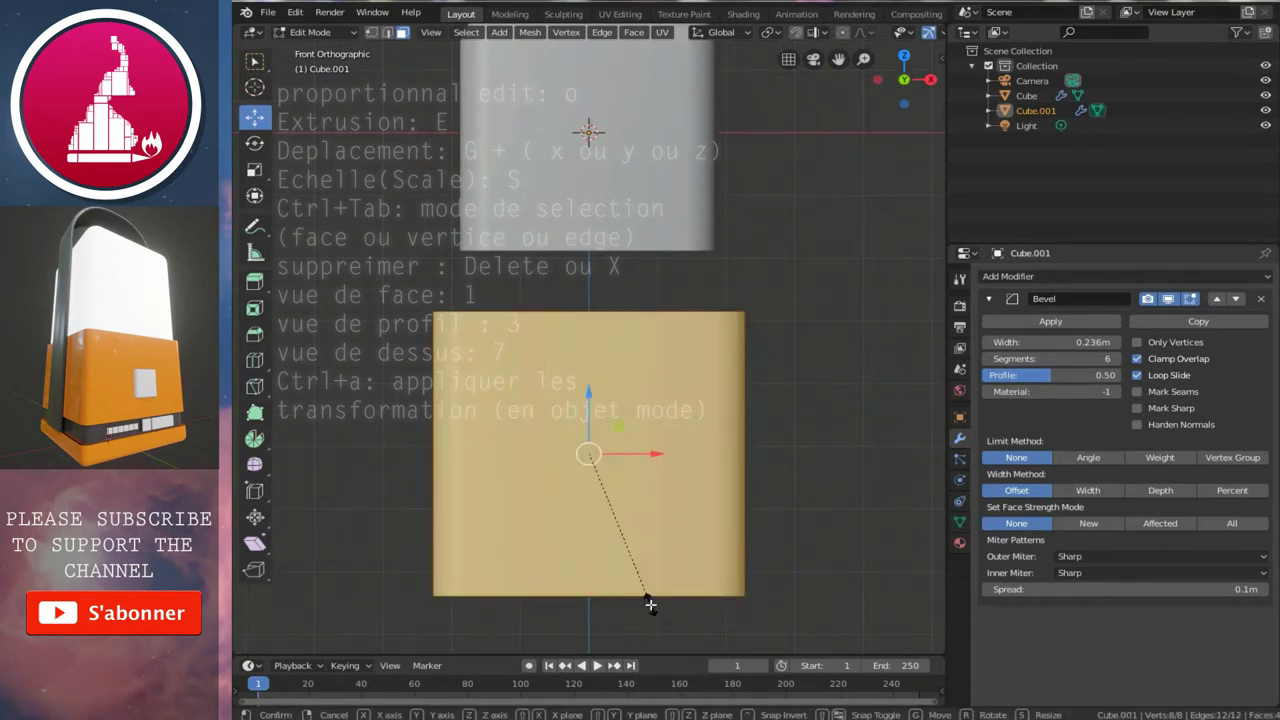
pyautogui.press('z')
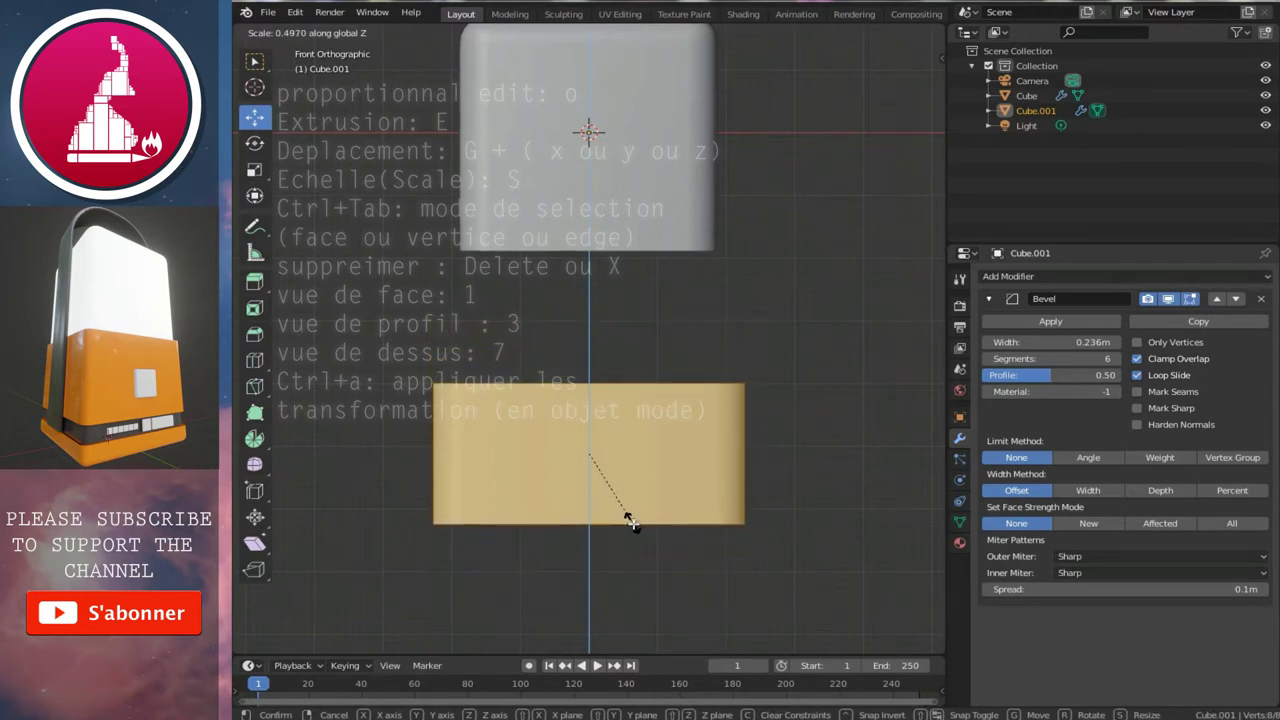
pyautogui.click(565, 348)
pyautogui.moveTo(588, 397); pyautogui.dragTo(595, 284)
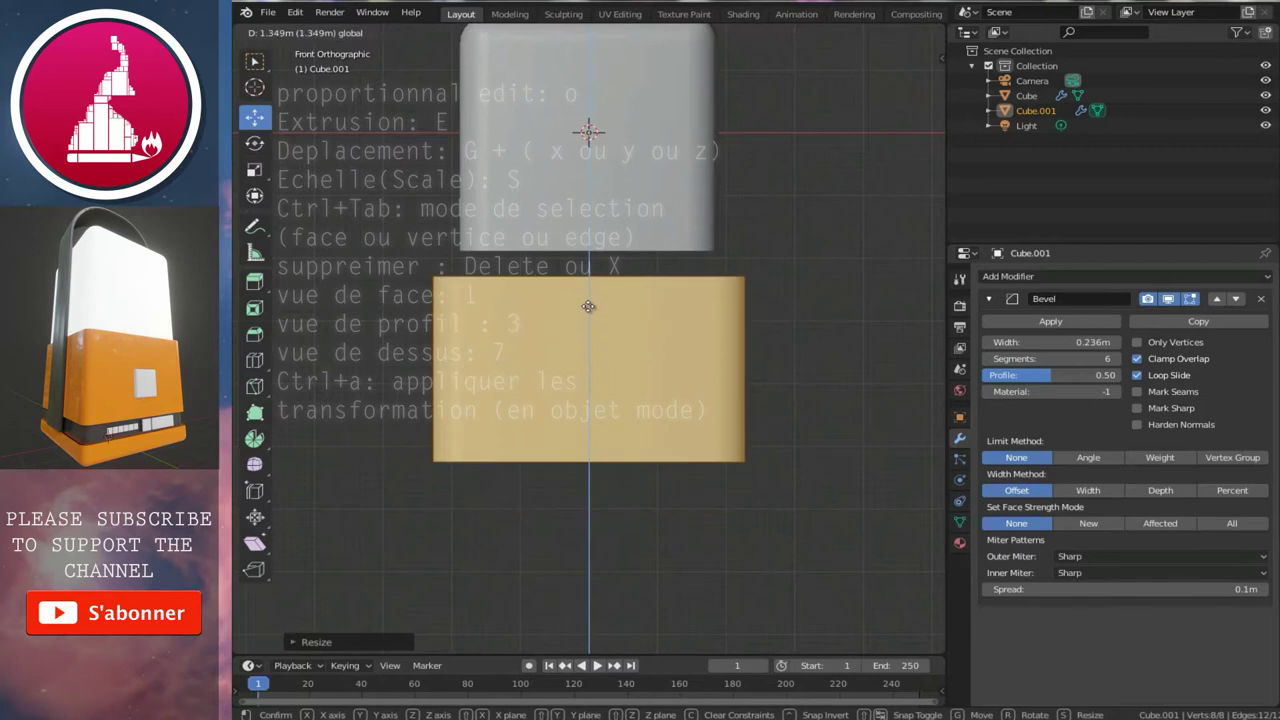
pyautogui.click(595, 284)
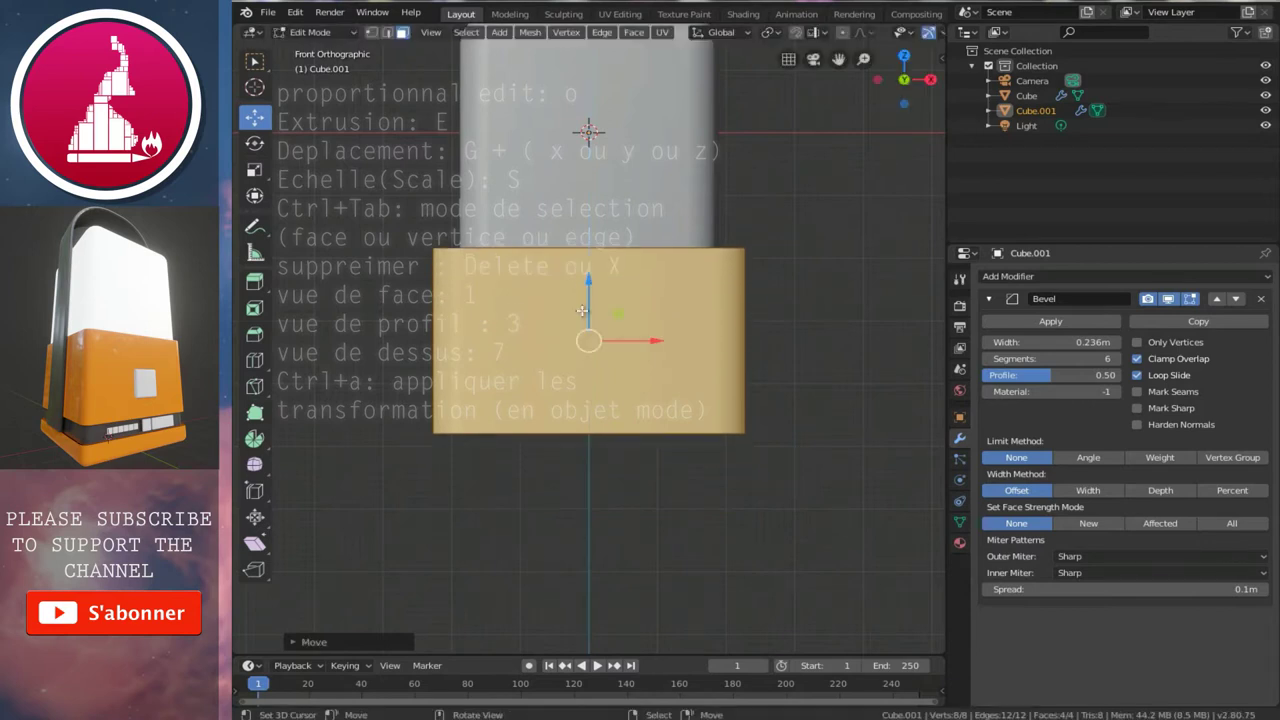
# - Shrink the band slightly to fit the body and lift it upward
pyautogui.hotkey('ctrl', 'z')
pyautogui.press('s')
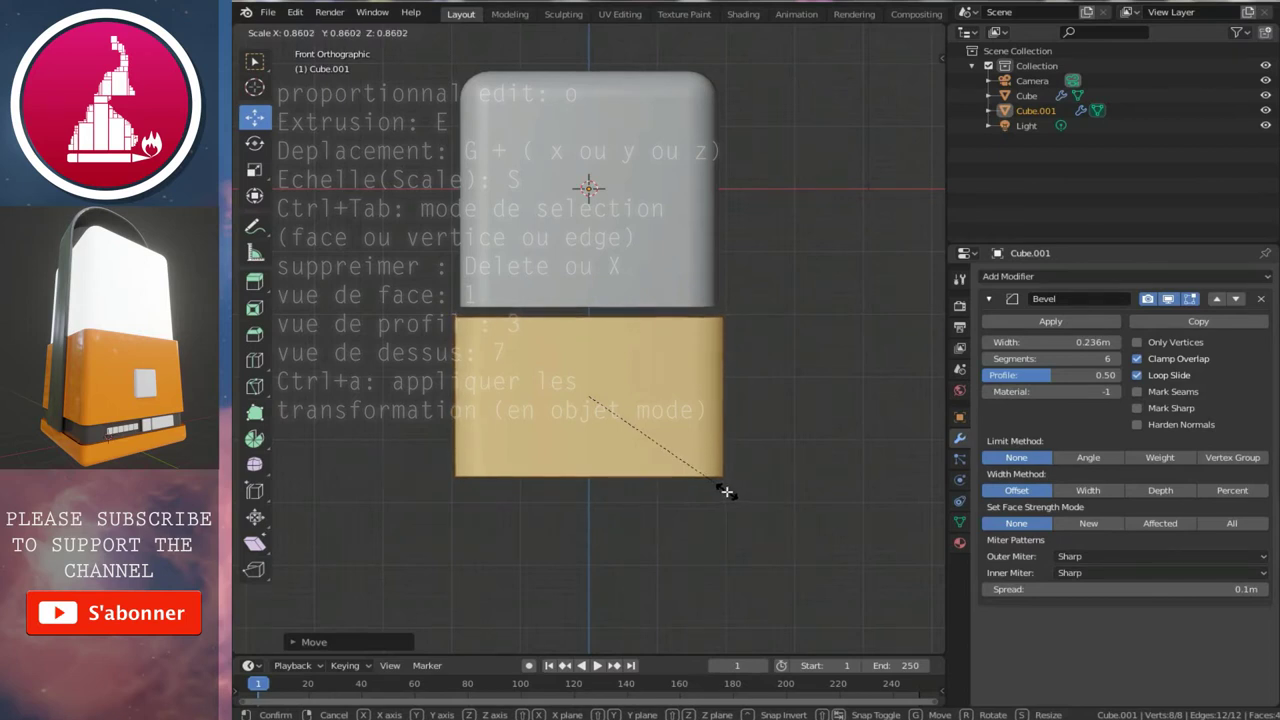
pyautogui.click(729, 493)
pyautogui.scroll(2, 594, 403)
pyautogui.moveTo(588, 363); pyautogui.dragTo(588, 344)
pyautogui.moveTo(588, 340)
pyautogui.mouseDown(button='middle')
pyautogui.moveTo(649, 358)
pyautogui.moveTo(778, 342)
pyautogui.moveTo(669, 344)
pyautogui.moveTo(706, 343)
pyautogui.mouseUp(button='middle')
# - Nudge the band up along Z so it wraps the body's base, then return to Object Mode
pyautogui.press('Tab')
pyautogui.press('Tab')
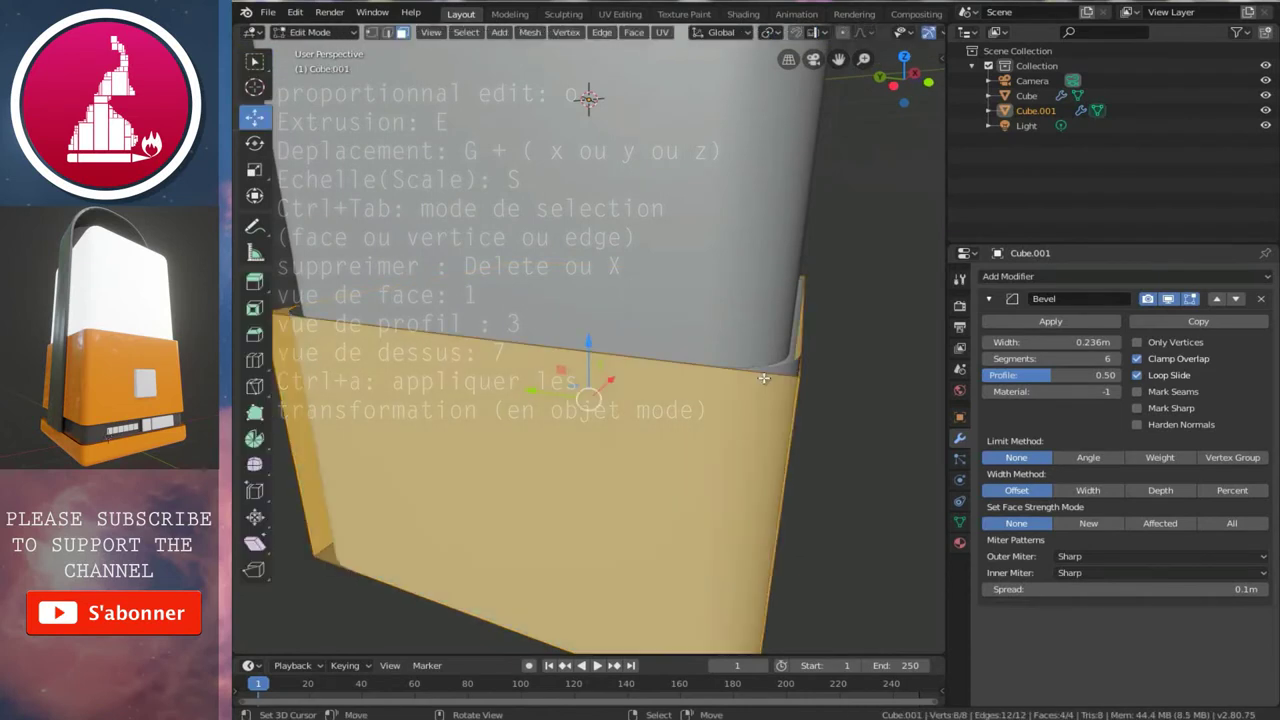
pyautogui.press('g')
pyautogui.press('z')
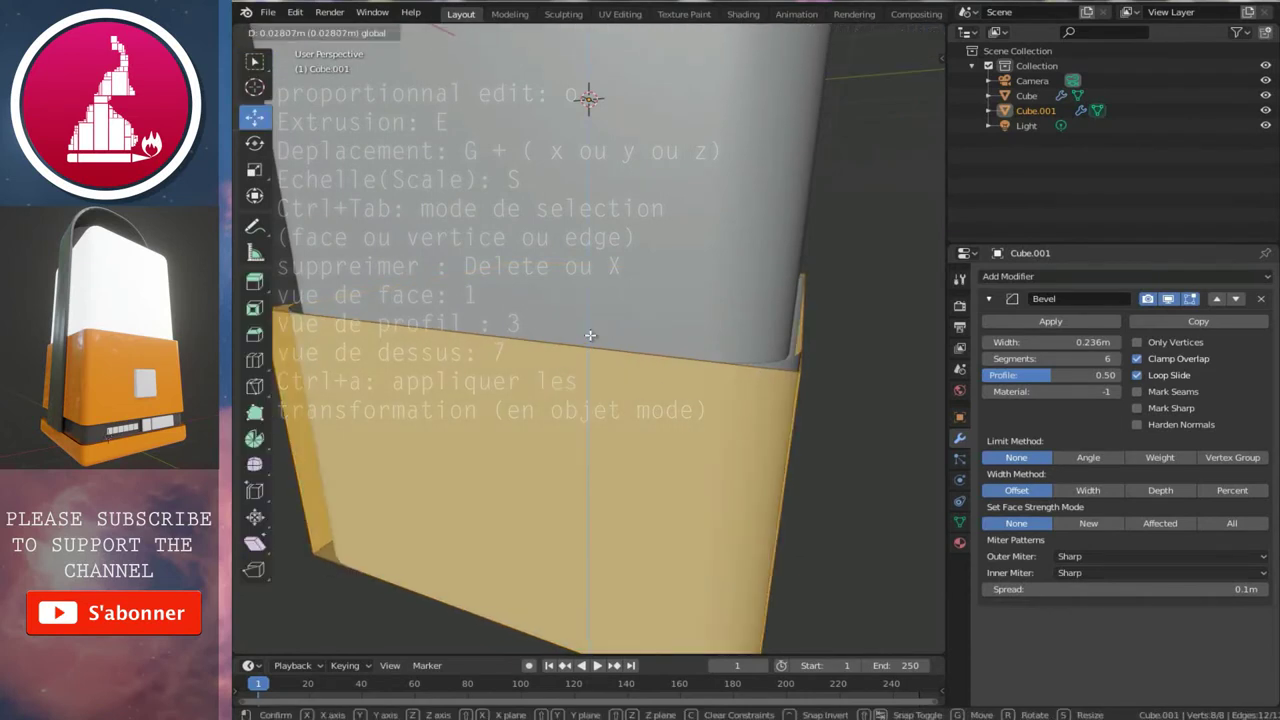
pyautogui.click(590, 335)
pyautogui.press('Tab')
pyautogui.moveTo(728, 398)
pyautogui.mouseDown(button='middle')
pyautogui.moveTo(563, 380)
pyautogui.moveTo(599, 385)
pyautogui.moveTo(635, 418)
pyautogui.moveTo(624, 407)
pyautogui.mouseUp(button='middle')
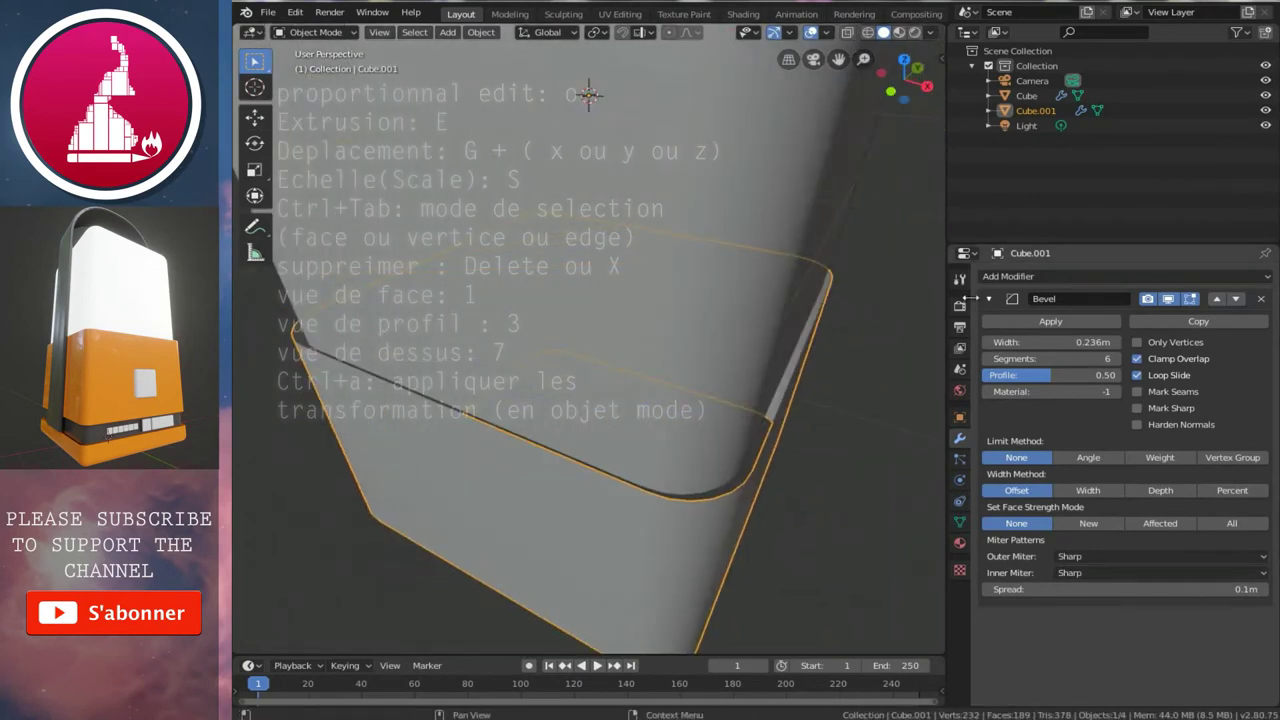
# - Add a Solidify modifier to the sleeve and isolate it in local view
pyautogui.click(989, 299)
pyautogui.click(1006, 278)
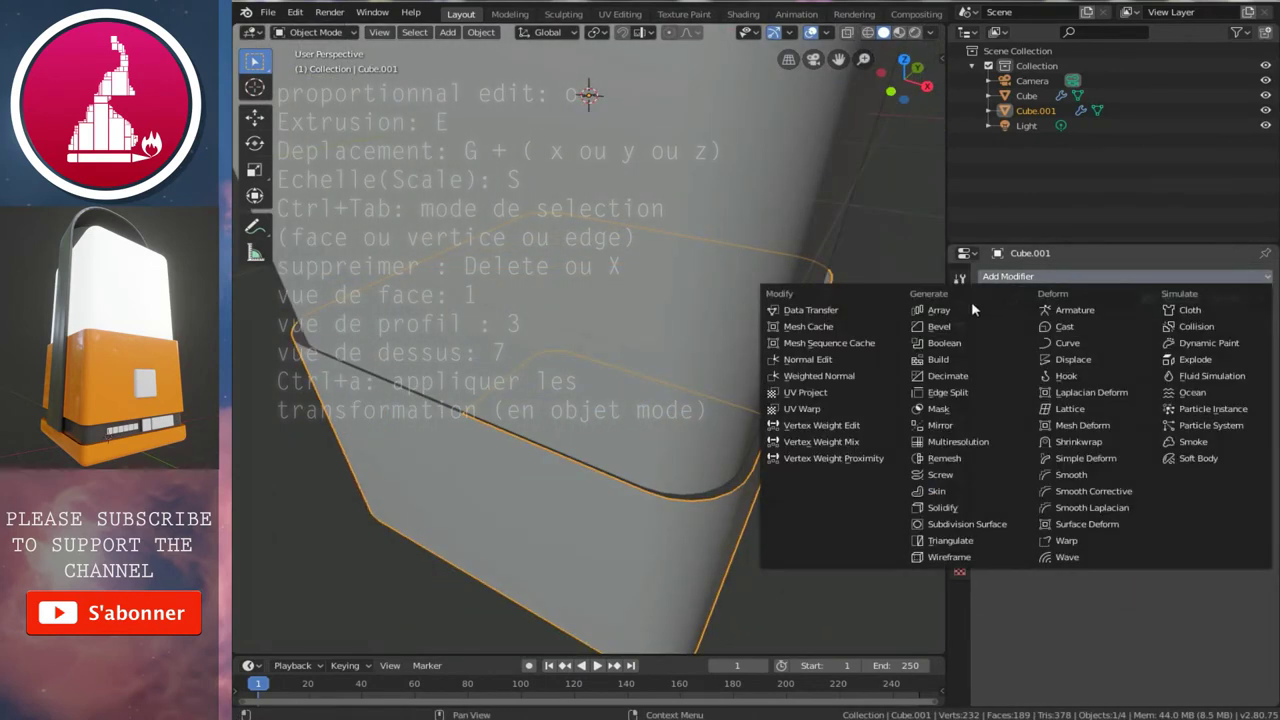
pyautogui.click(942, 508)
pyautogui.press('KP_Divide')
pyautogui.press('KP_Divide')
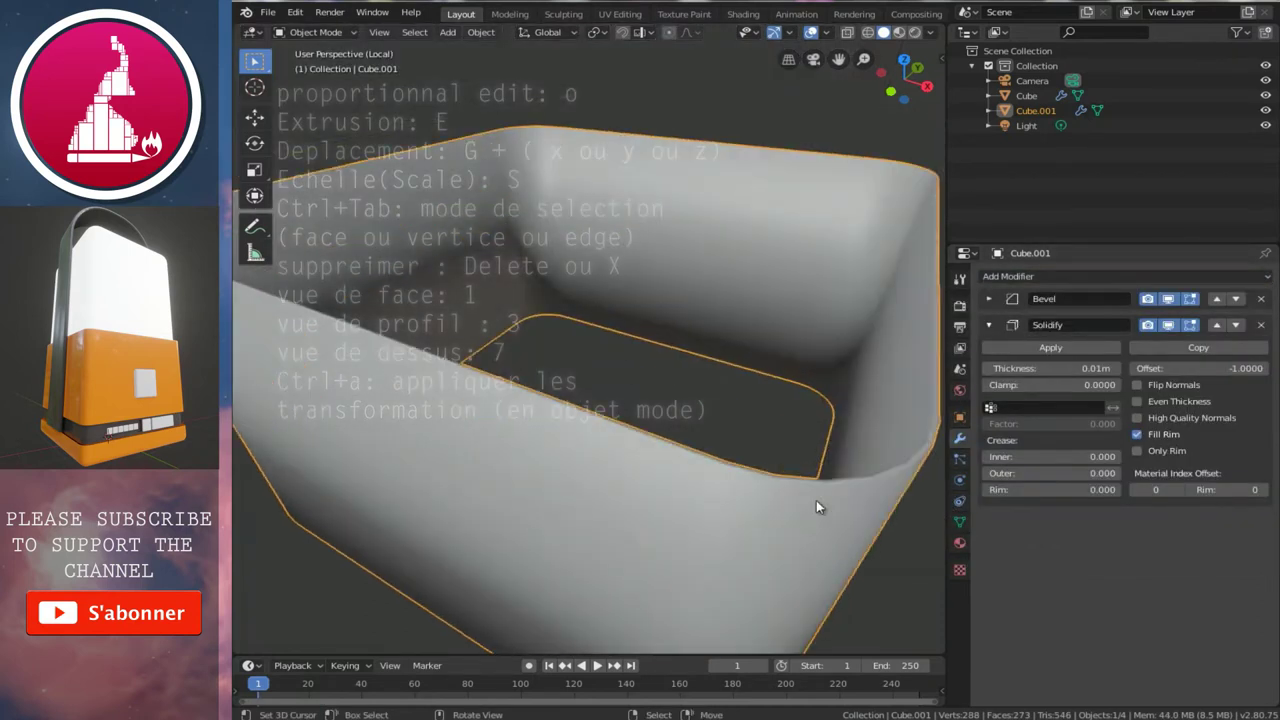
pyautogui.press('KP_Divide')
pyautogui.moveTo(738, 326)
pyautogui.mouseDown(button='middle')
pyautogui.moveTo(709, 377)
pyautogui.moveTo(636, 337)
pyautogui.moveTo(719, 337)
pyautogui.mouseUp(button='middle')
pyautogui.scroll(4, 719, 337)
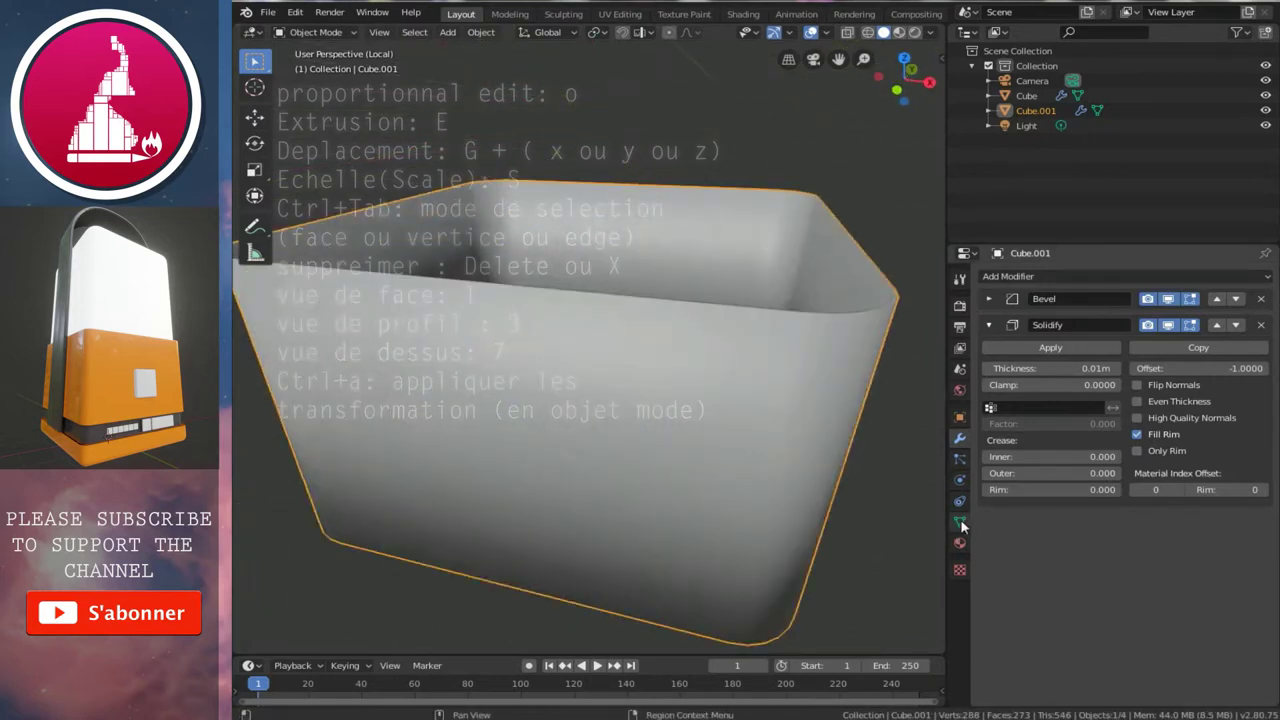
# - Enable Auto Smooth at 30° in the sleeve's mesh Normals settings
pyautogui.click(959, 523)
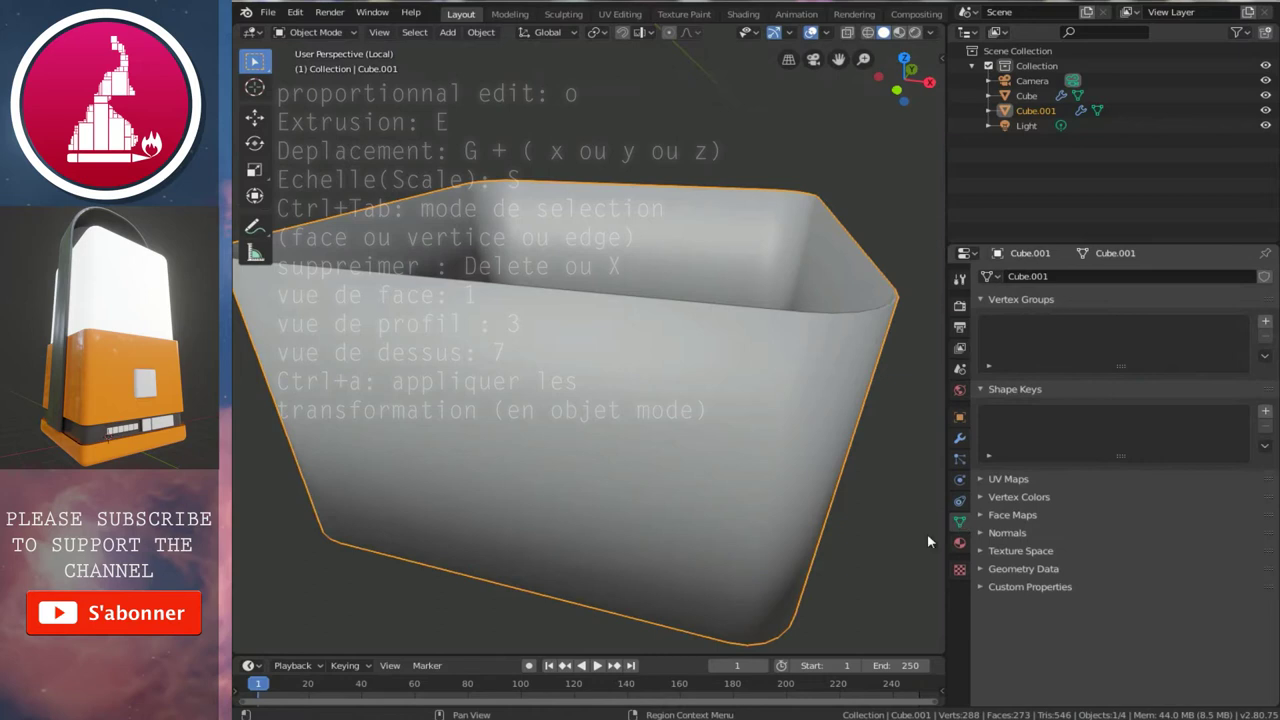
pyautogui.click(980, 533)
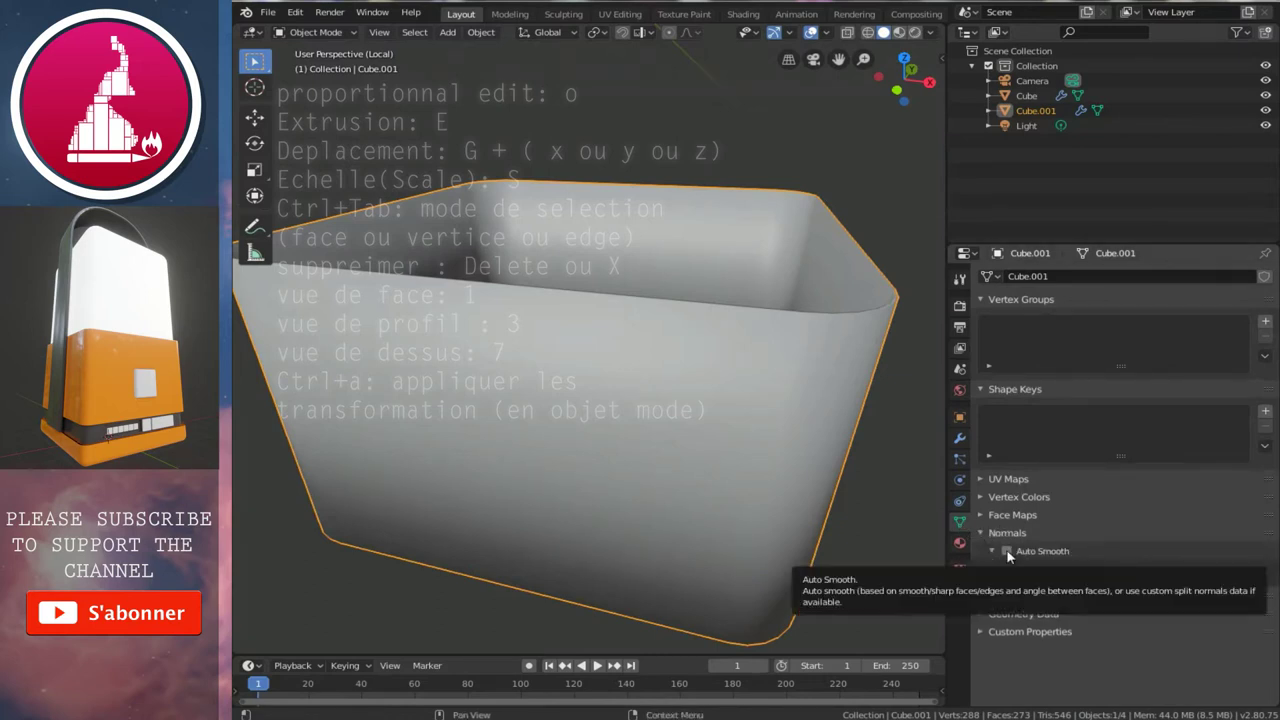
pyautogui.click(1006, 551)
pyautogui.moveTo(634, 451); pyautogui.dragTo(636, 494, button='middle')
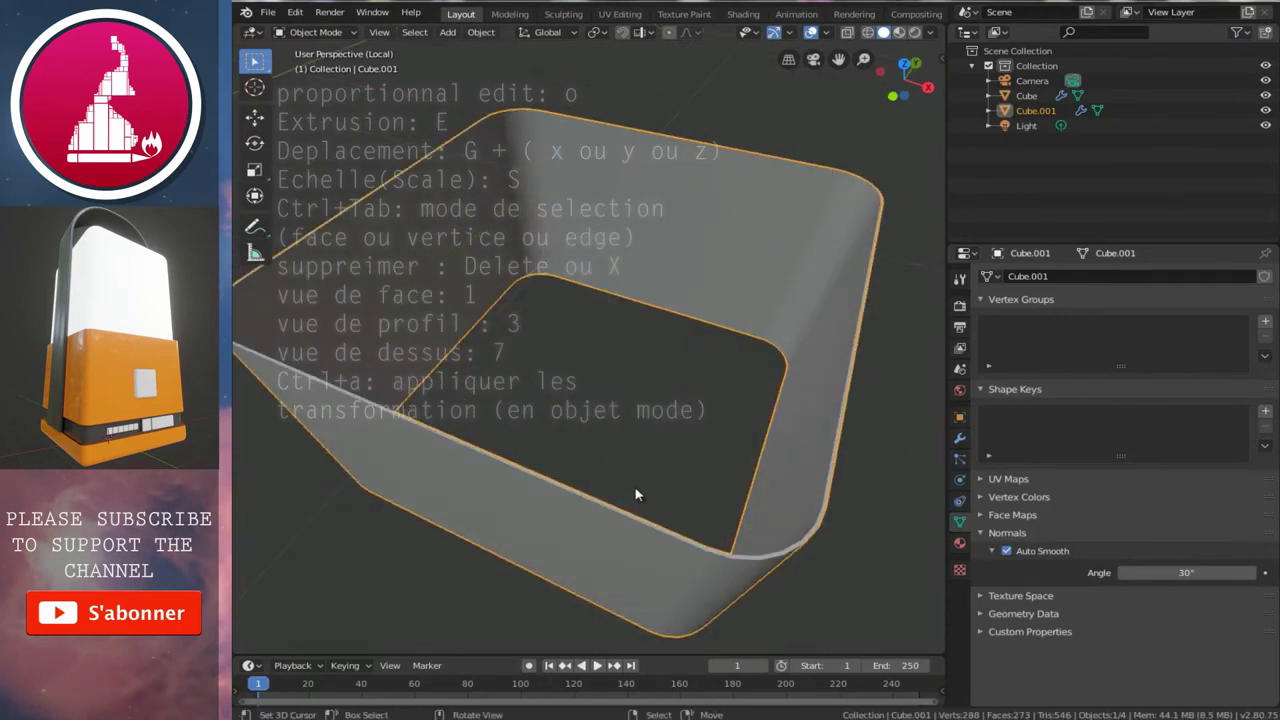
pyautogui.moveTo(700, 517); pyautogui.dragTo(1003, 397, button='middle')
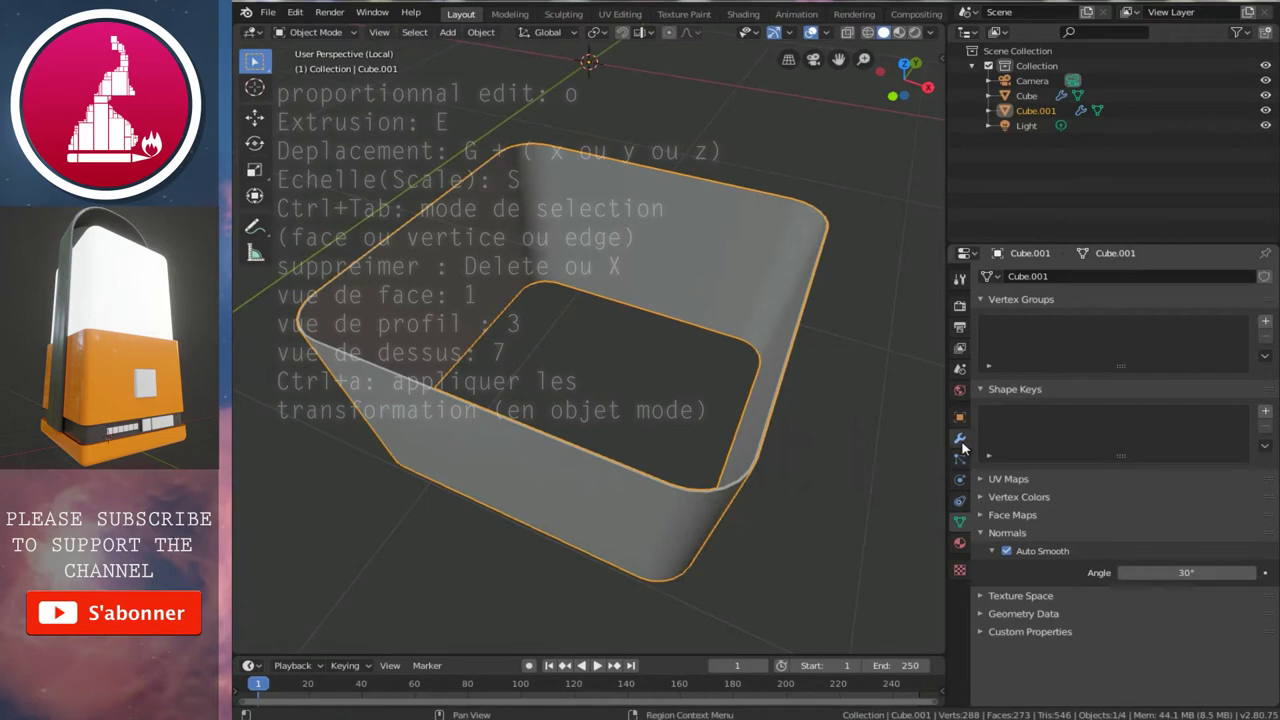
# - Increase the sleeve's Solidify thickness to 0.032 m
pyautogui.click(959, 438)
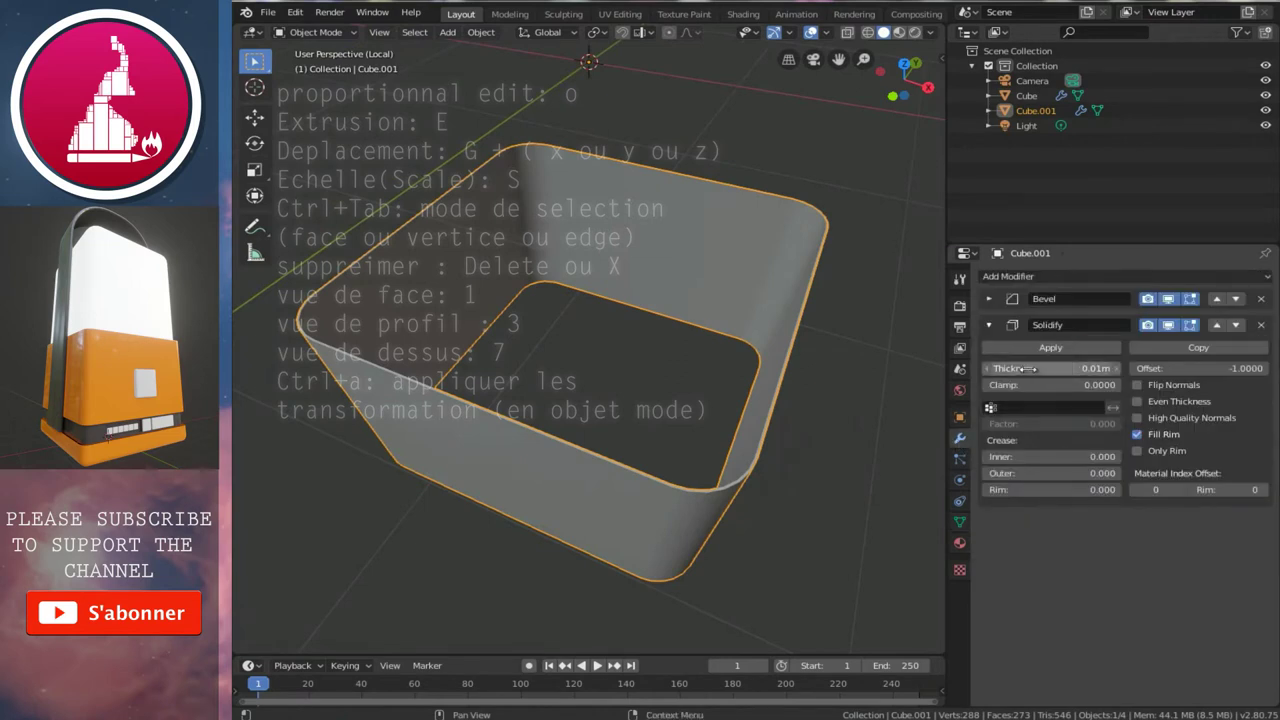
pyautogui.moveTo(1027, 368); pyautogui.dragTo(1050, 375)
pyautogui.moveTo(650, 400)
pyautogui.mouseDown(button='middle')
pyautogui.moveTo(608, 385)
pyautogui.moveTo(652, 392)
pyautogui.mouseUp(button='middle')
pyautogui.scroll(2, 616, 392)
pyautogui.scroll(2, 616, 397)
pyautogui.scroll(-3, 616, 397)
pyautogui.moveTo(906, 380); pyautogui.dragTo(508, 380, button='middle')
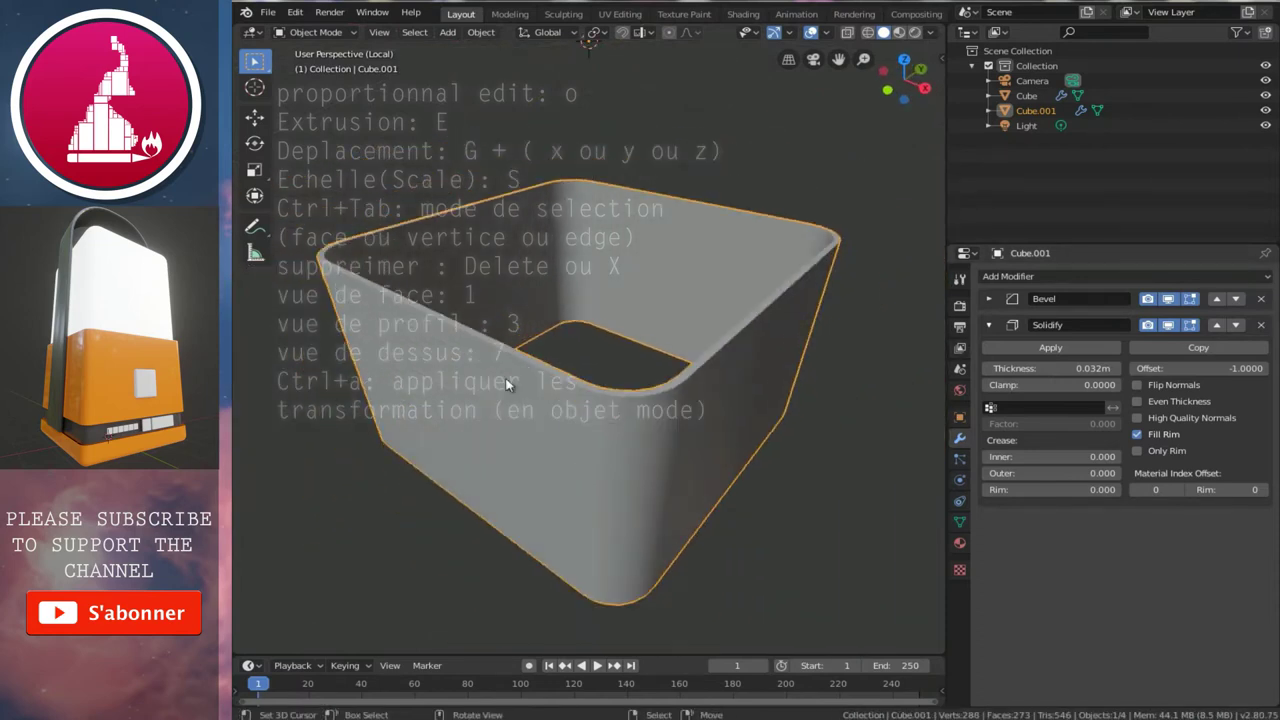
pyautogui.scroll(-1, 540, 390)
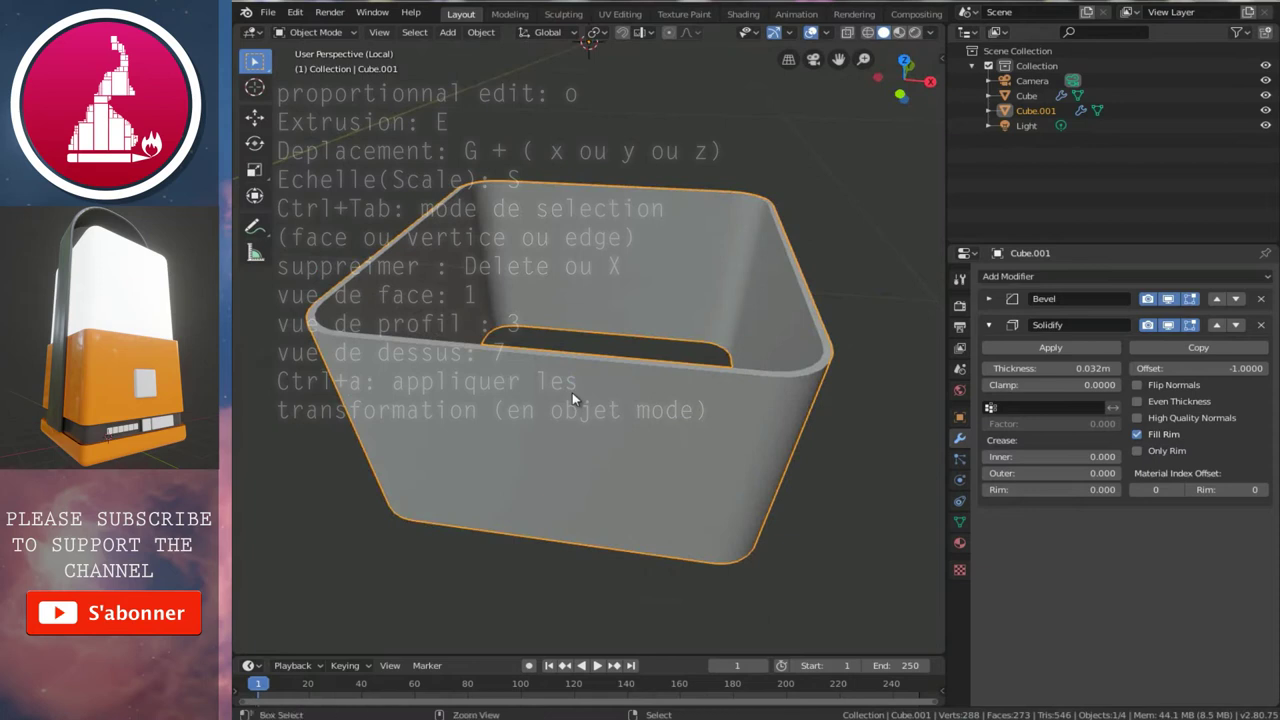
# - Apply All Transforms to the sleeve Cube.001
pyautogui.hotkey('ctrl', 'a')
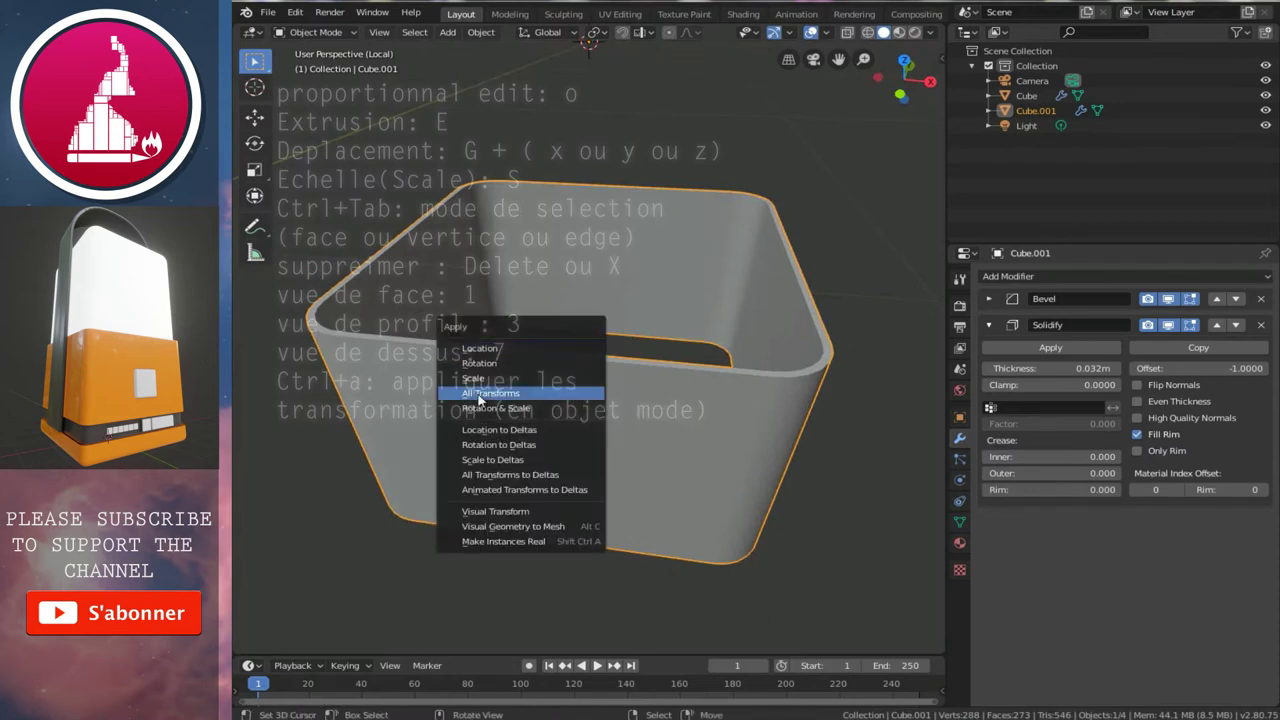
pyautogui.click(482, 396)
pyautogui.moveTo(480, 392)
pyautogui.mouseDown(button='middle')
pyautogui.moveTo(547, 412)
pyautogui.moveTo(530, 413)
pyautogui.mouseUp(button='middle')
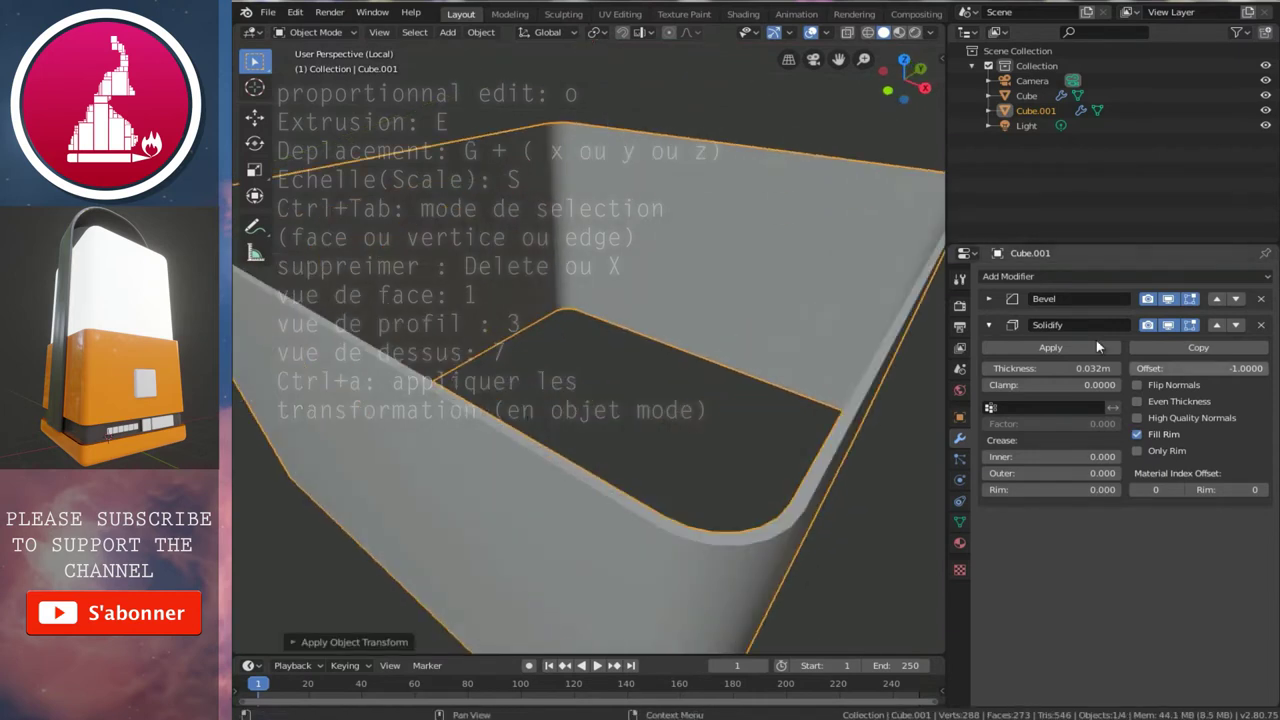
pyautogui.click(988, 324)
pyautogui.scroll(-3, 800, 353)
# - Leave local view to show the tall Cube and shrink the sleeve mesh slightly
pyautogui.moveTo(873, 316)
pyautogui.mouseDown(button='middle')
pyautogui.moveTo(766, 324)
pyautogui.moveTo(757, 350)
pyautogui.moveTo(754, 312)
pyautogui.moveTo(677, 336)
pyautogui.moveTo(590, 314)
pyautogui.mouseUp(button='middle')
pyautogui.press('KP_Divide')
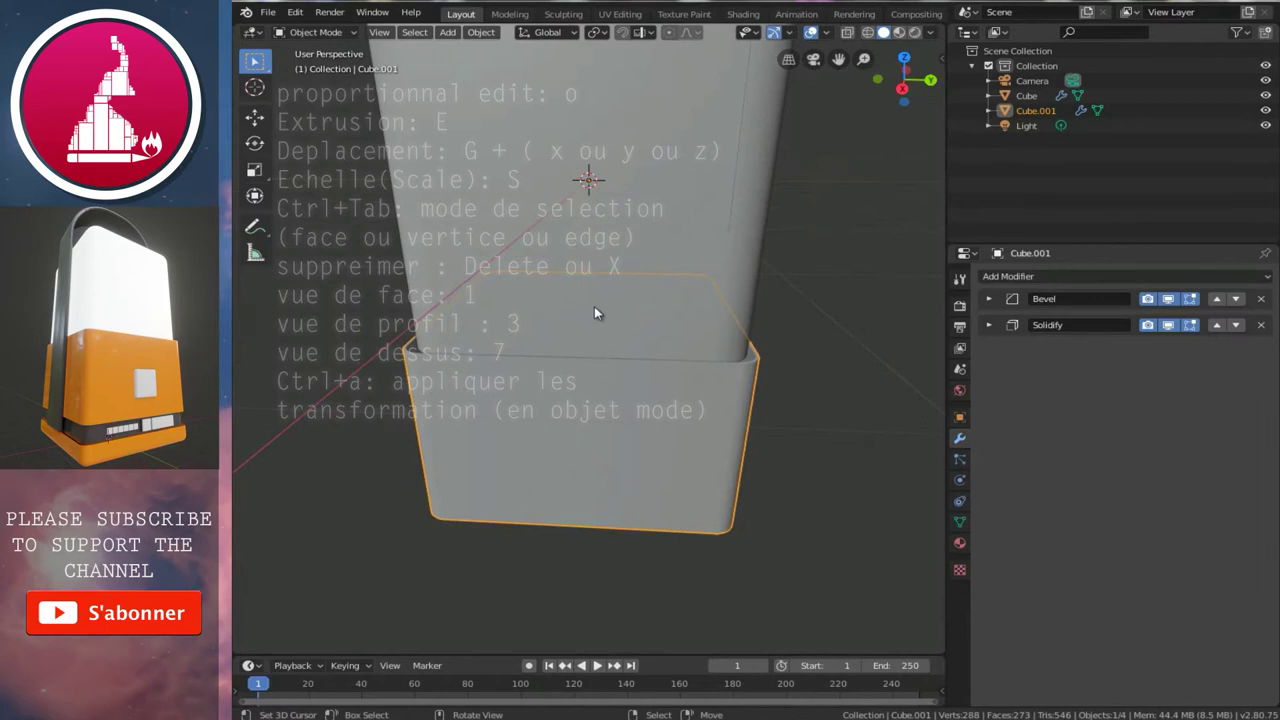
pyautogui.click(989, 325)
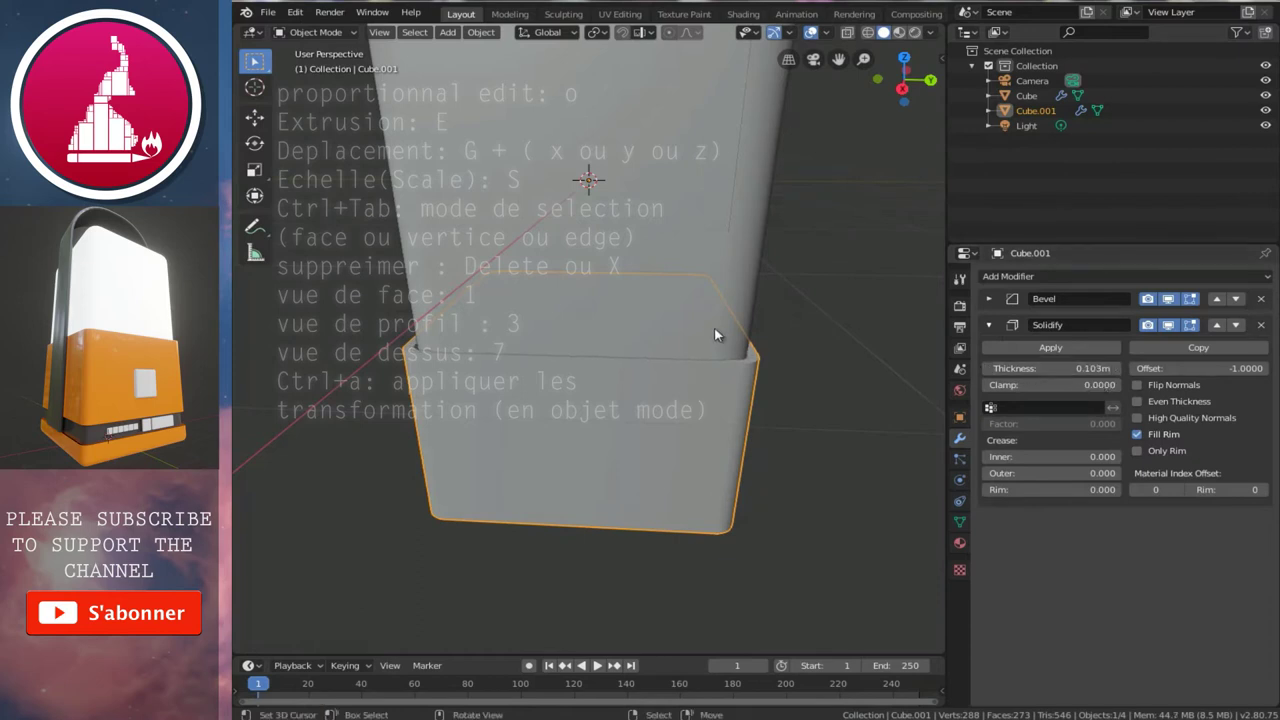
pyautogui.press('Tab')
pyautogui.moveTo(714, 328); pyautogui.dragTo(771, 412, button='middle')
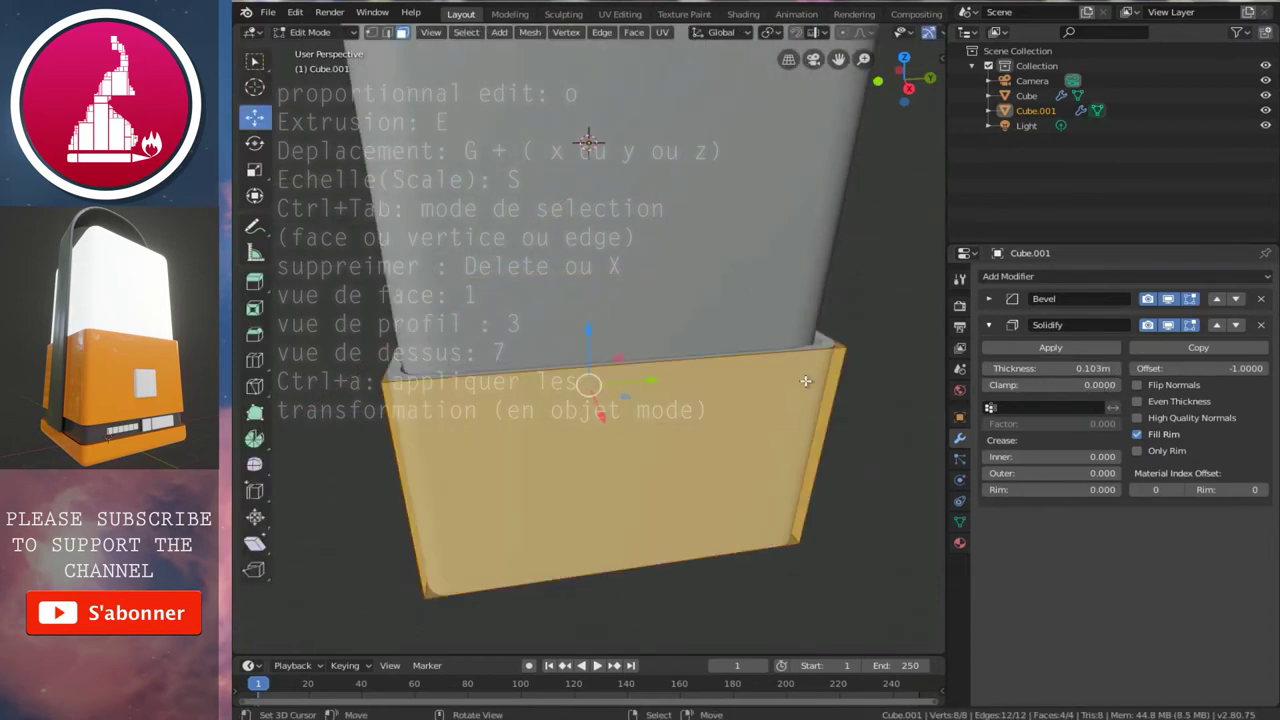
pyautogui.press('s')
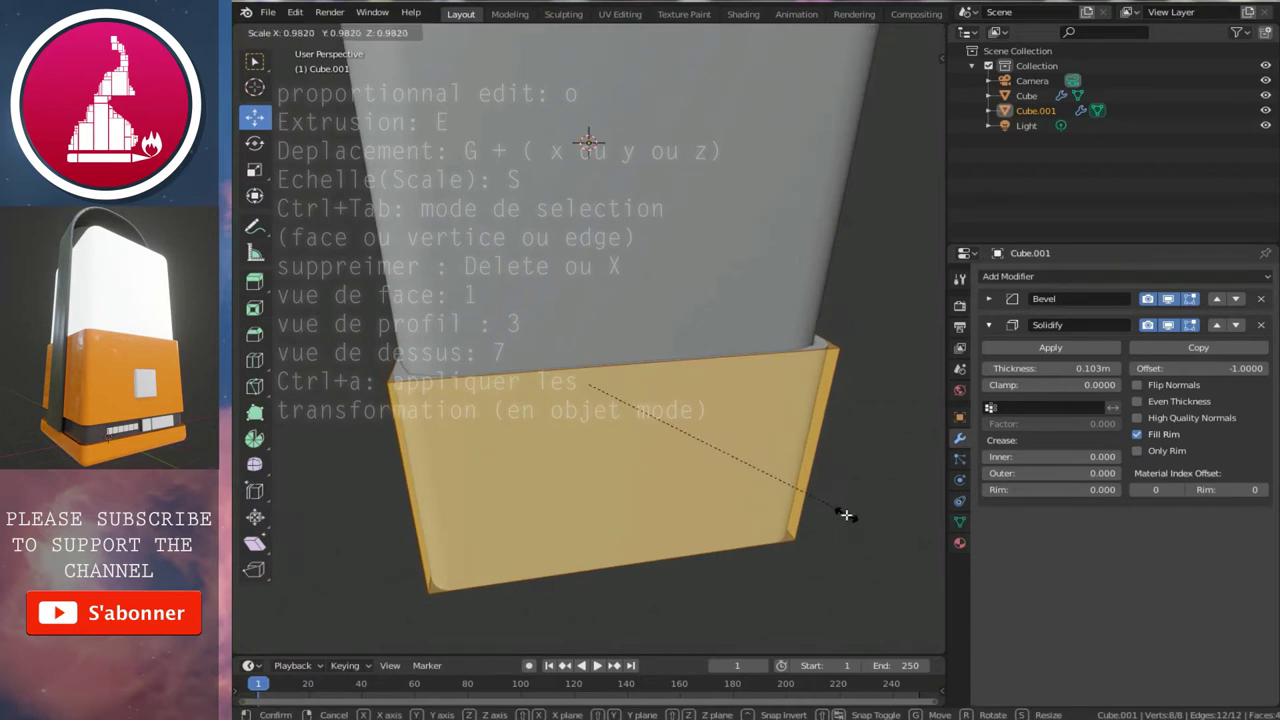
pyautogui.click(833, 500)
pyautogui.press('Tab')
pyautogui.moveTo(833, 500)
pyautogui.mouseDown(button='middle')
pyautogui.moveTo(762, 413)
pyautogui.moveTo(697, 376)
pyautogui.mouseUp(button='middle')
pyautogui.scroll(3, 697, 376)
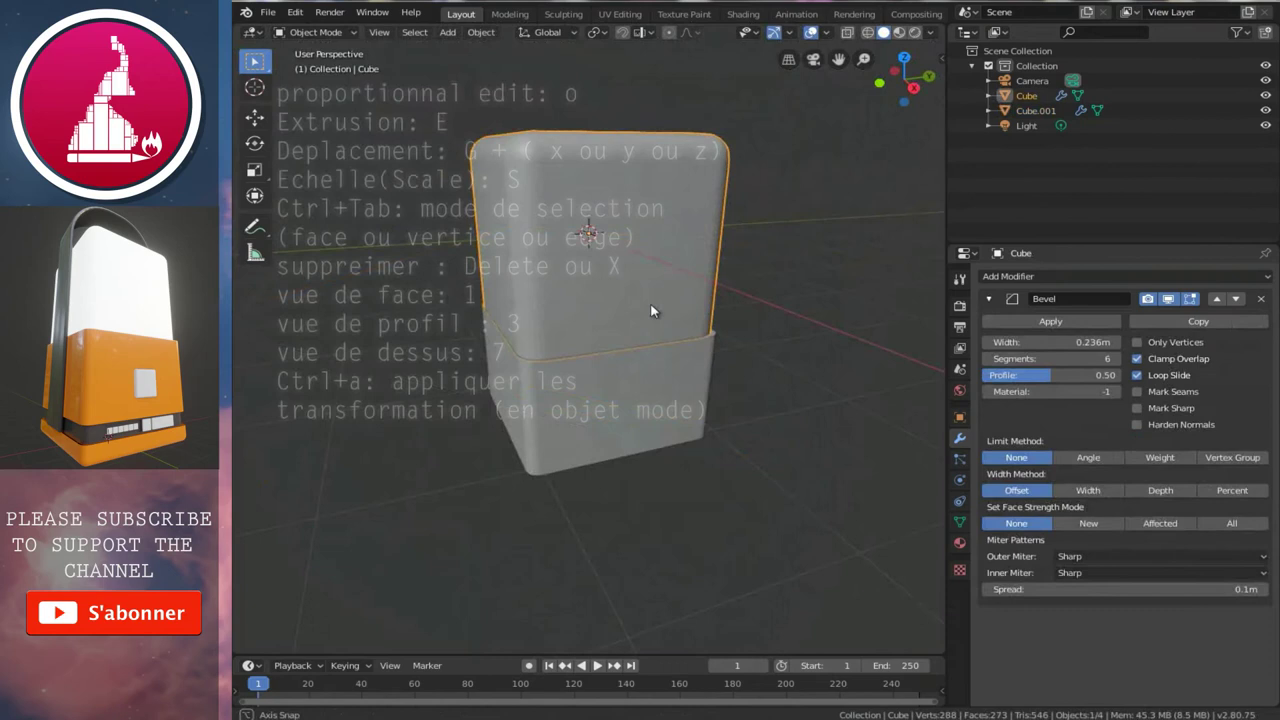
# - Enlarge the sleeve mesh by 1.012 and set its Solidify thickness to 0.118 m
pyautogui.press('Tab')
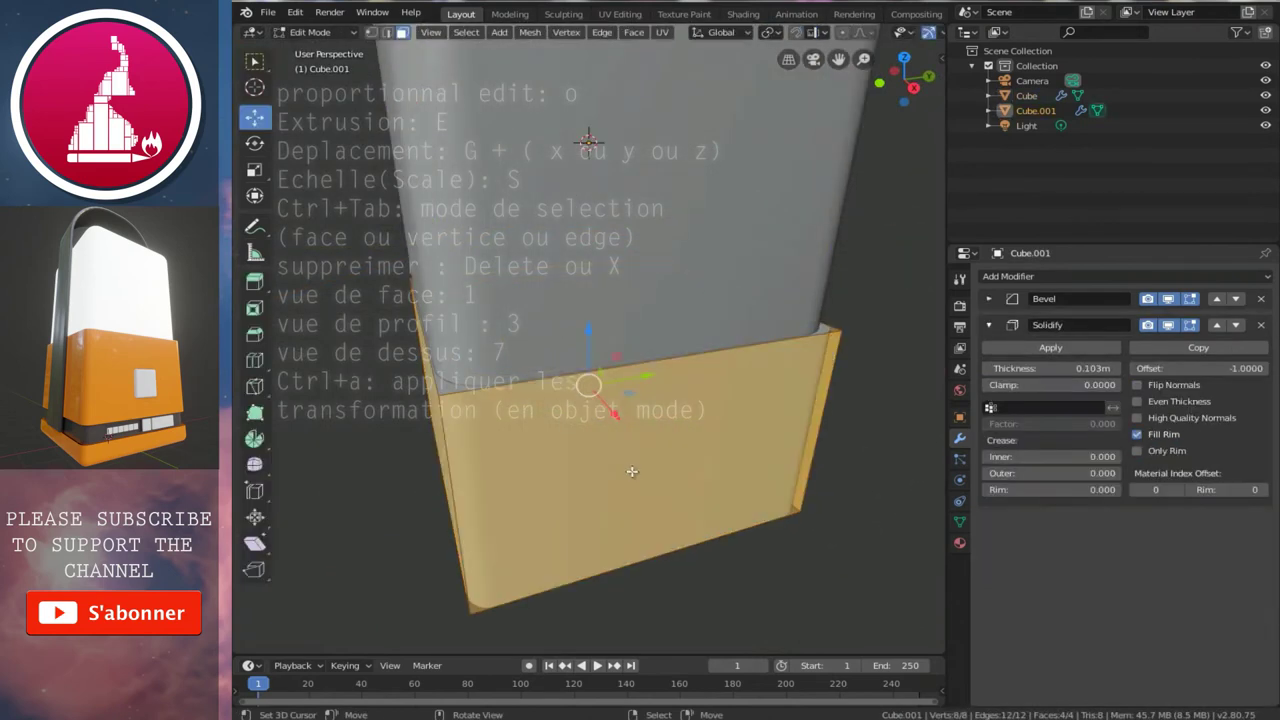
pyautogui.press('s')
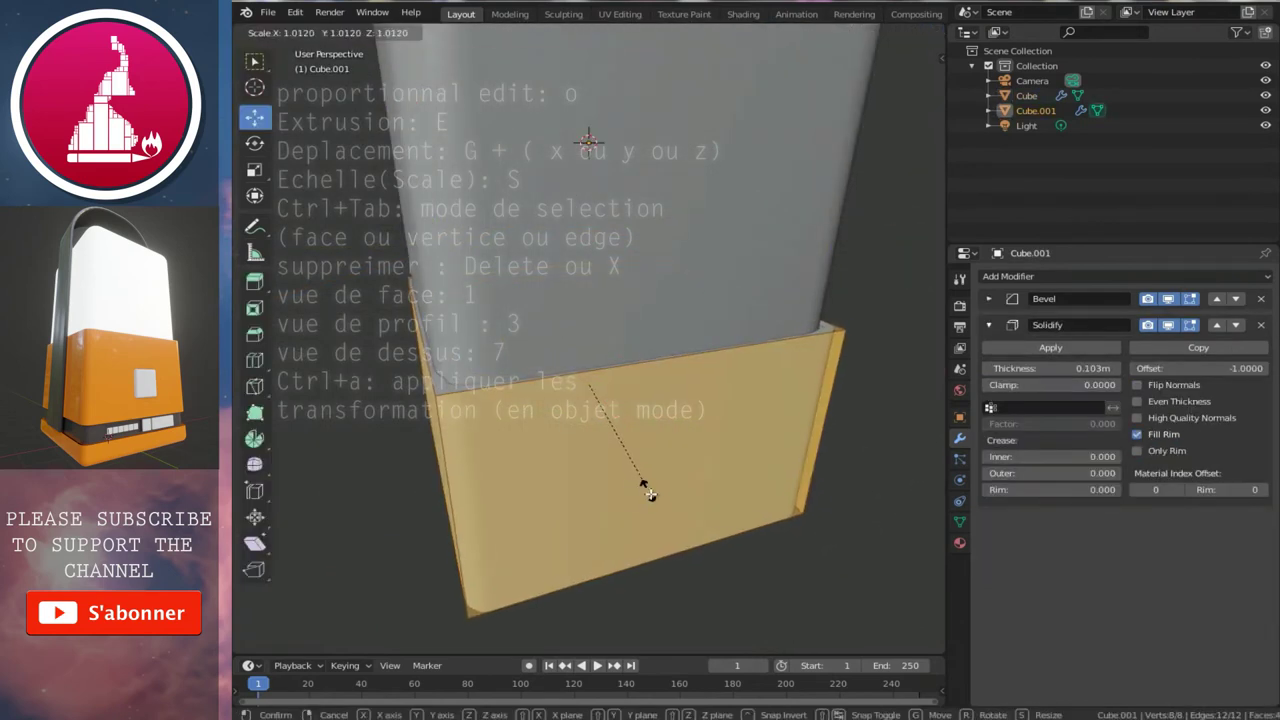
pyautogui.click(652, 497)
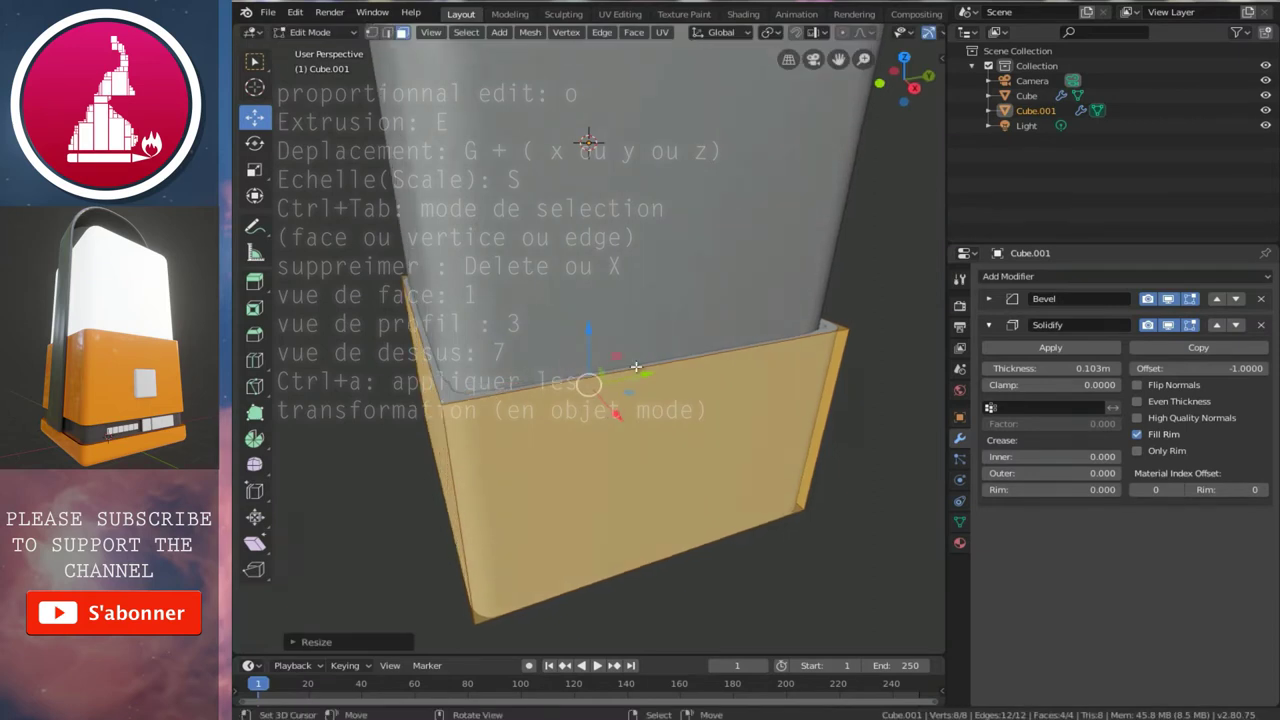
pyautogui.moveTo(651, 494); pyautogui.dragTo(760, 440, button='middle')
pyautogui.moveTo(1043, 369); pyautogui.dragTo(1033, 370)
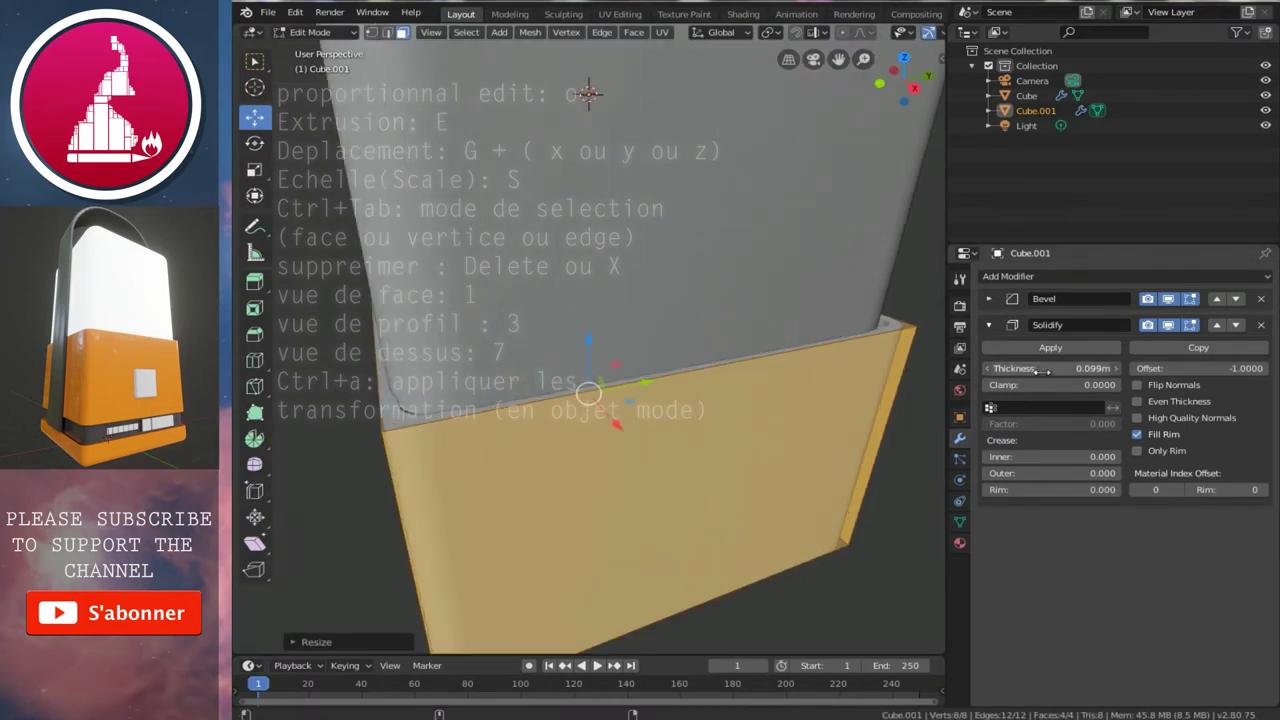
pyautogui.press('Tab')
# - Check the fit by selecting the body and then the sleeve, ending in front view
pyautogui.click(550, 320)
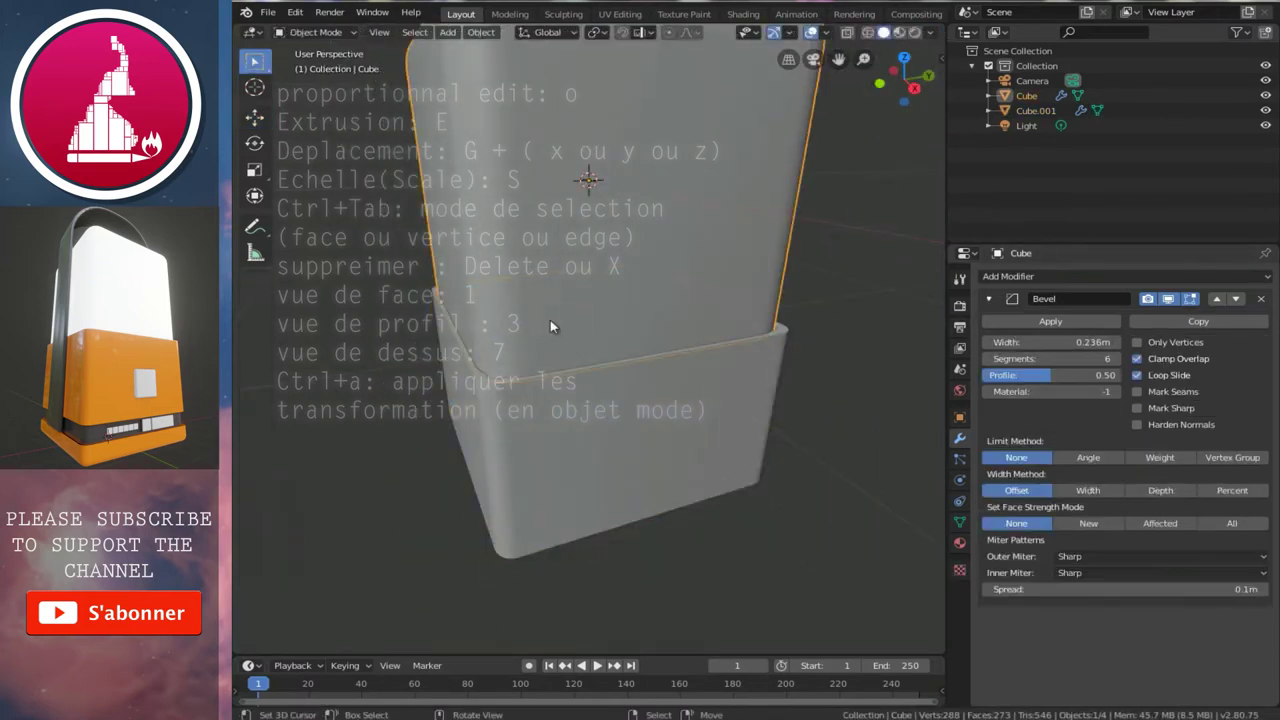
pyautogui.moveTo(680, 299); pyautogui.dragTo(681, 318, button='middle')
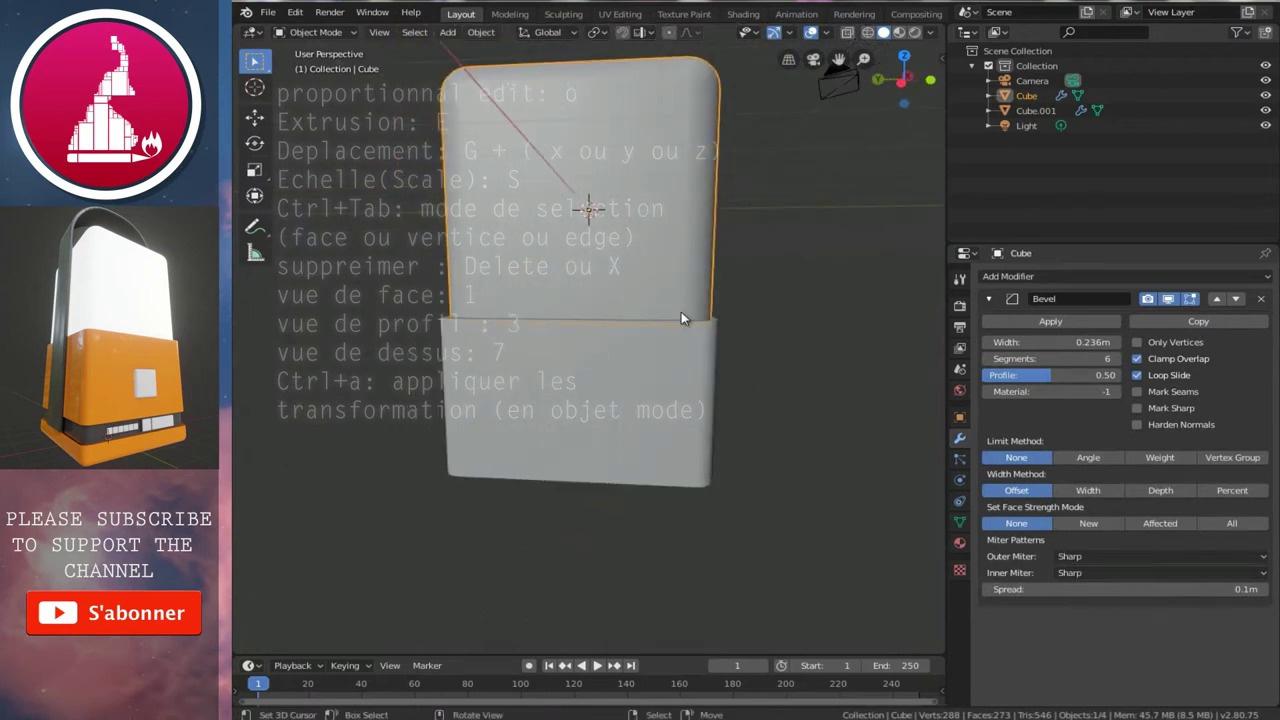
pyautogui.click(616, 431)
pyautogui.moveTo(632, 420); pyautogui.dragTo(697, 400, button='middle')
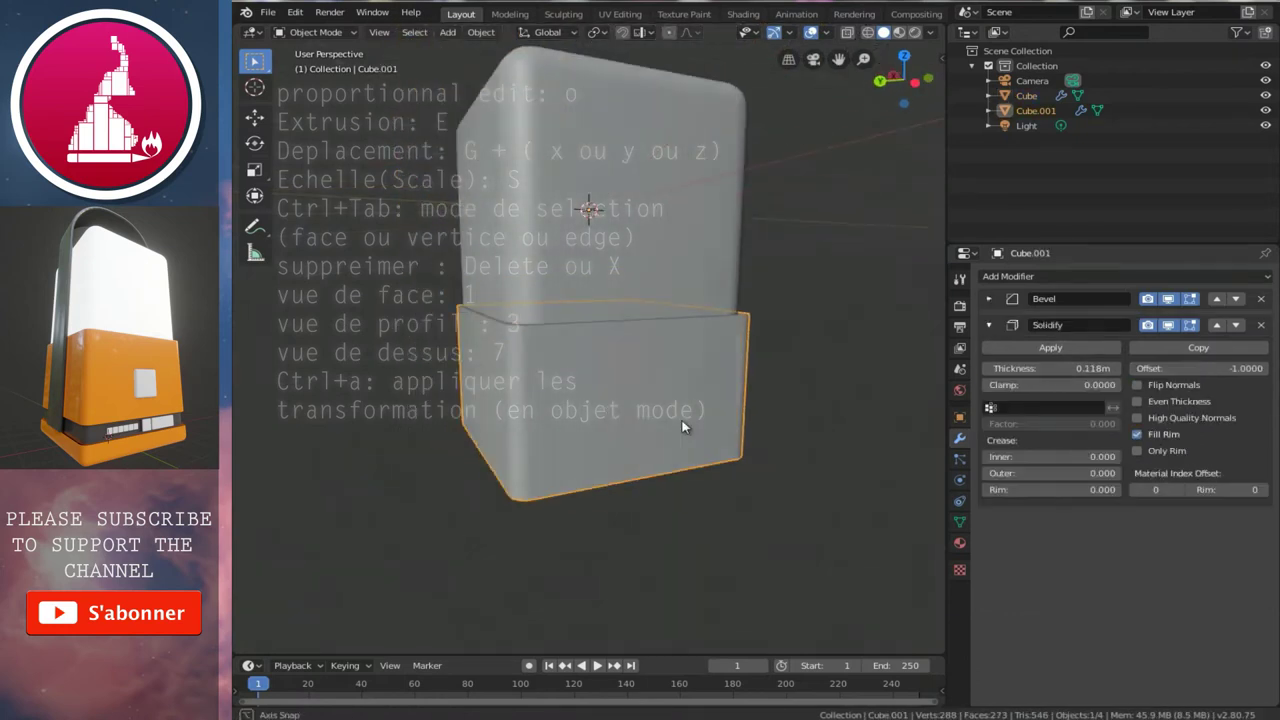
pyautogui.press('KP_1')
pyautogui.scroll(2, 697, 400)
# - Select the bottom-edge vertices of sleeve Cube.001 in vertex mode with X-ray on
pyautogui.keyDown('ctrl'); pyautogui.scroll(1, 633, 433); pyautogui.keyUp('ctrl')
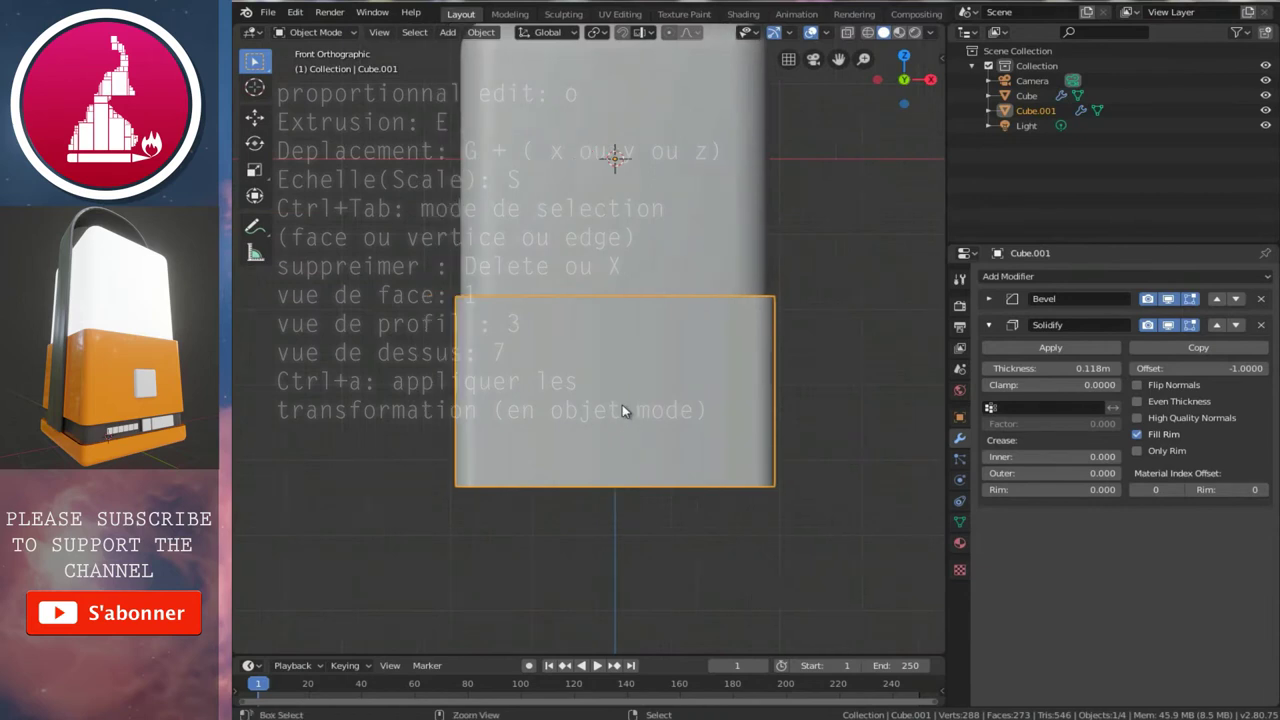
pyautogui.keyDown('ctrl'); pyautogui.scroll(1, 622, 404); pyautogui.keyUp('ctrl')
pyautogui.press('Tab')
pyautogui.hotkey('ctrl', 'Tab')
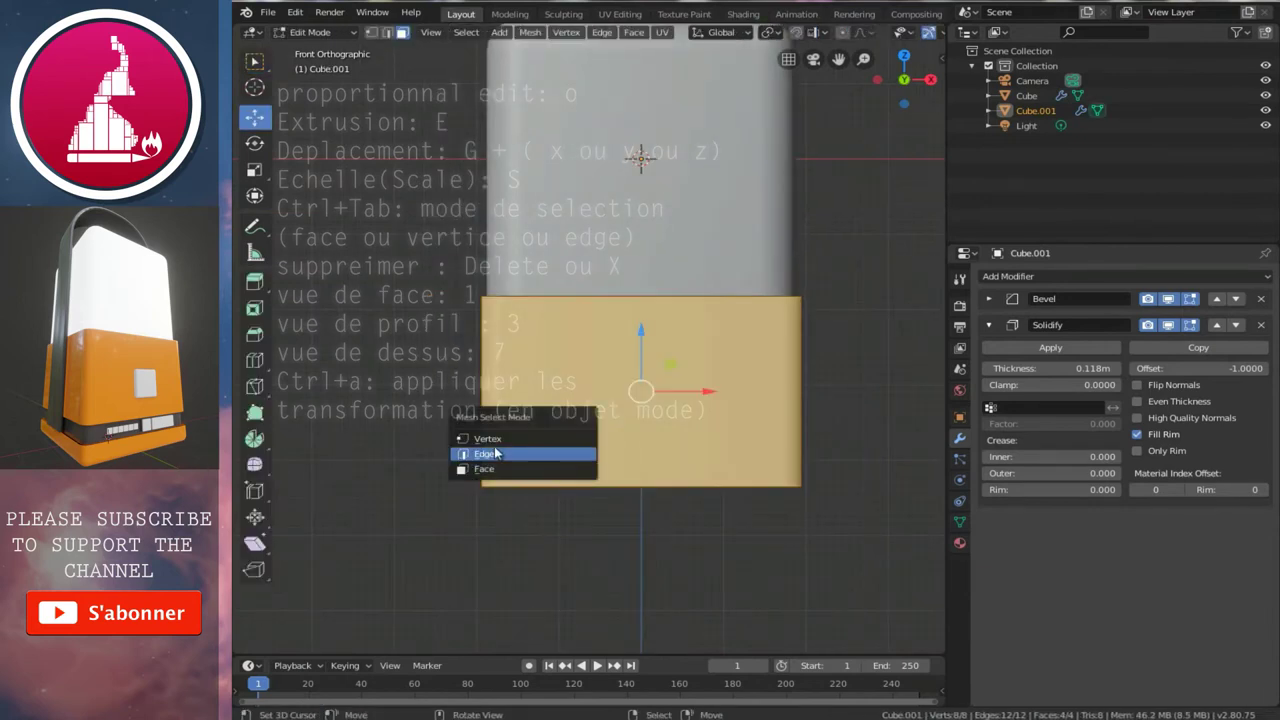
pyautogui.click(490, 435)
pyautogui.hotkey('alt', 'z')
pyautogui.click(481, 487)
pyautogui.moveTo(452, 458); pyautogui.dragTo(820, 505)
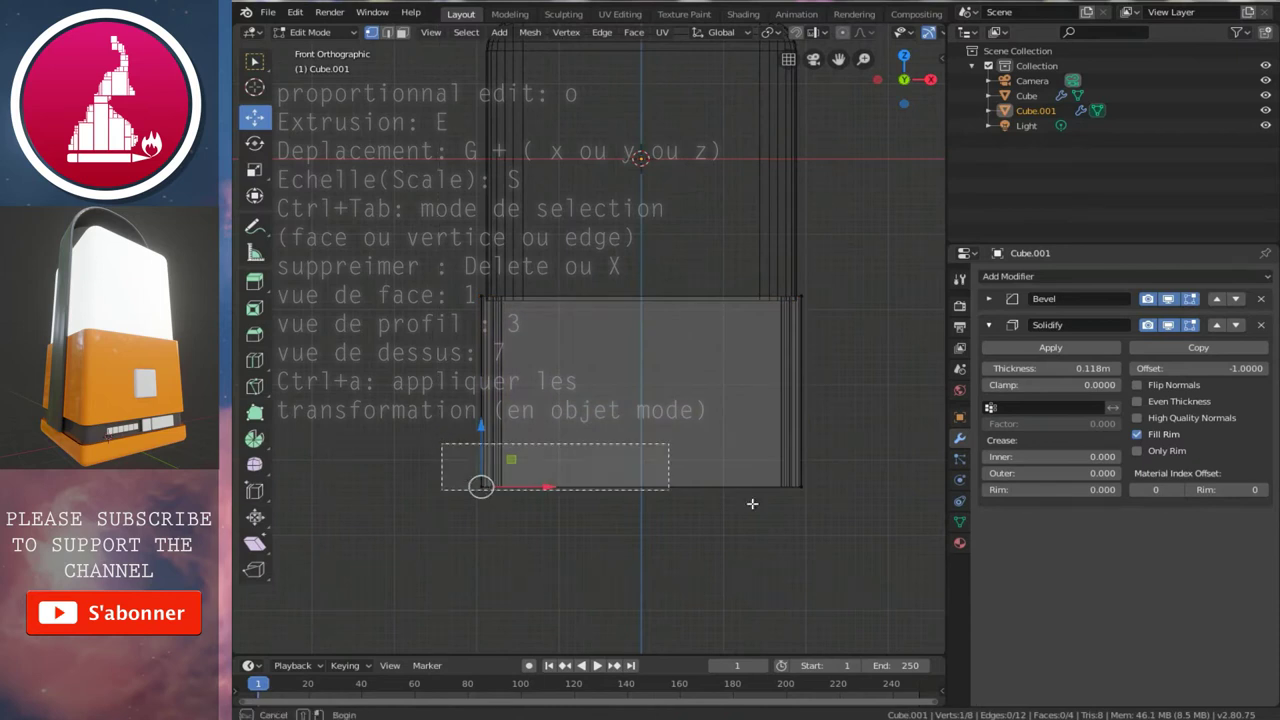
# - Raise the sleeve's bottom edge about 0.01m along Z and return to Object Mode
pyautogui.press('g')
pyautogui.press('z')
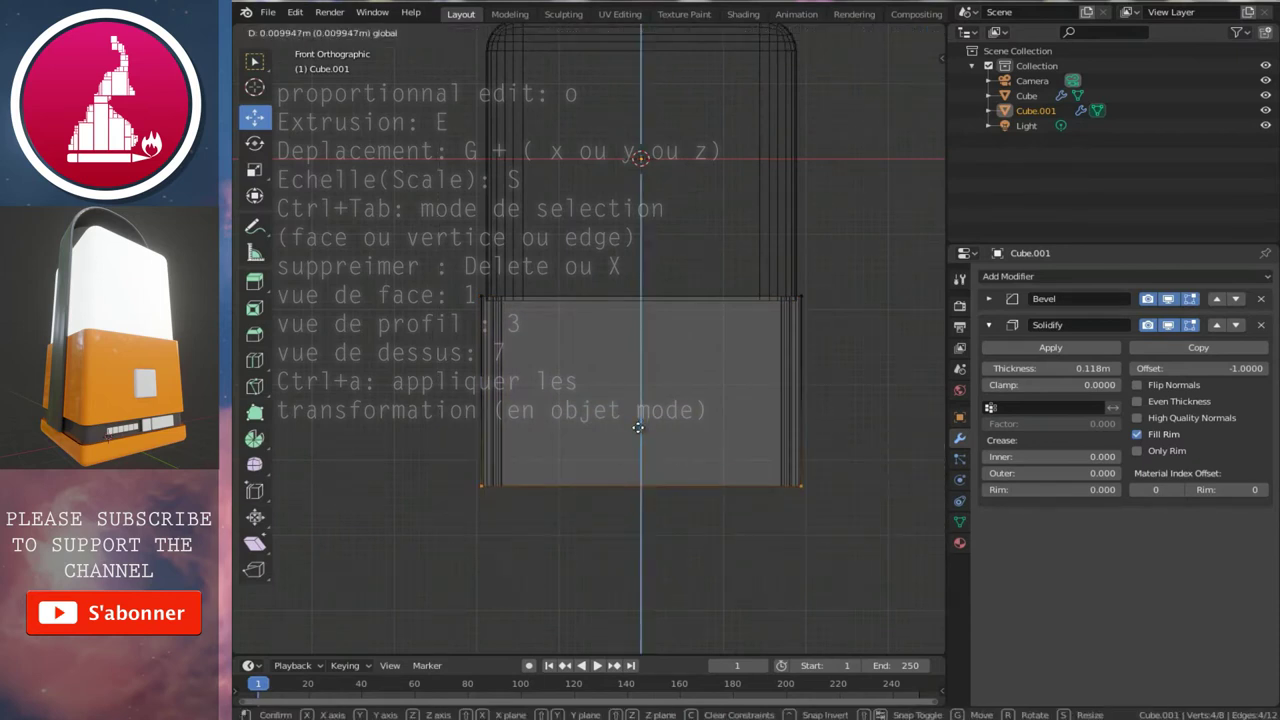
pyautogui.click(638, 422)
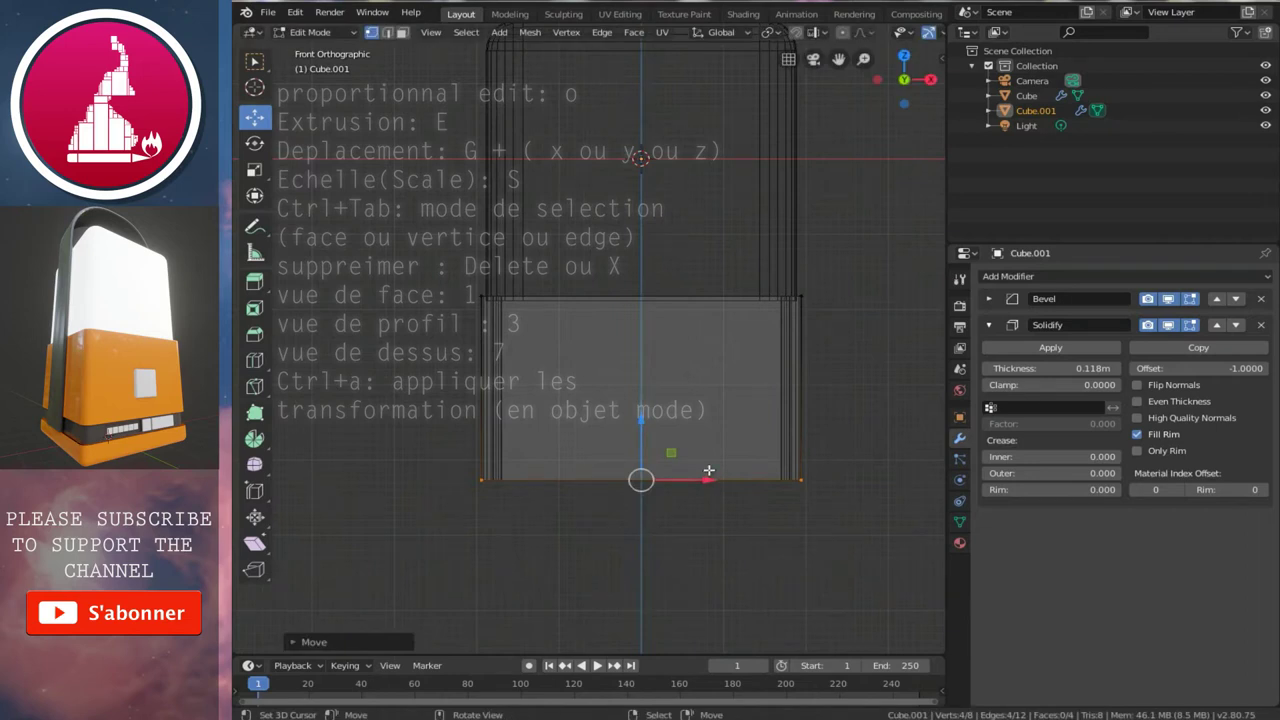
pyautogui.press('Tab')
pyautogui.scroll(-2, 695, 413)
pyautogui.scroll(-1, 697, 417)
pyautogui.hotkey('shift', 'z')
pyautogui.moveTo(697, 417); pyautogui.dragTo(800, 405, button='middle')
pyautogui.scroll(3, 682, 343)
pyautogui.moveTo(684, 343)
pyautogui.mouseDown(button='middle')
pyautogui.moveTo(697, 332)
pyautogui.moveTo(594, 340)
pyautogui.mouseUp(button='middle')
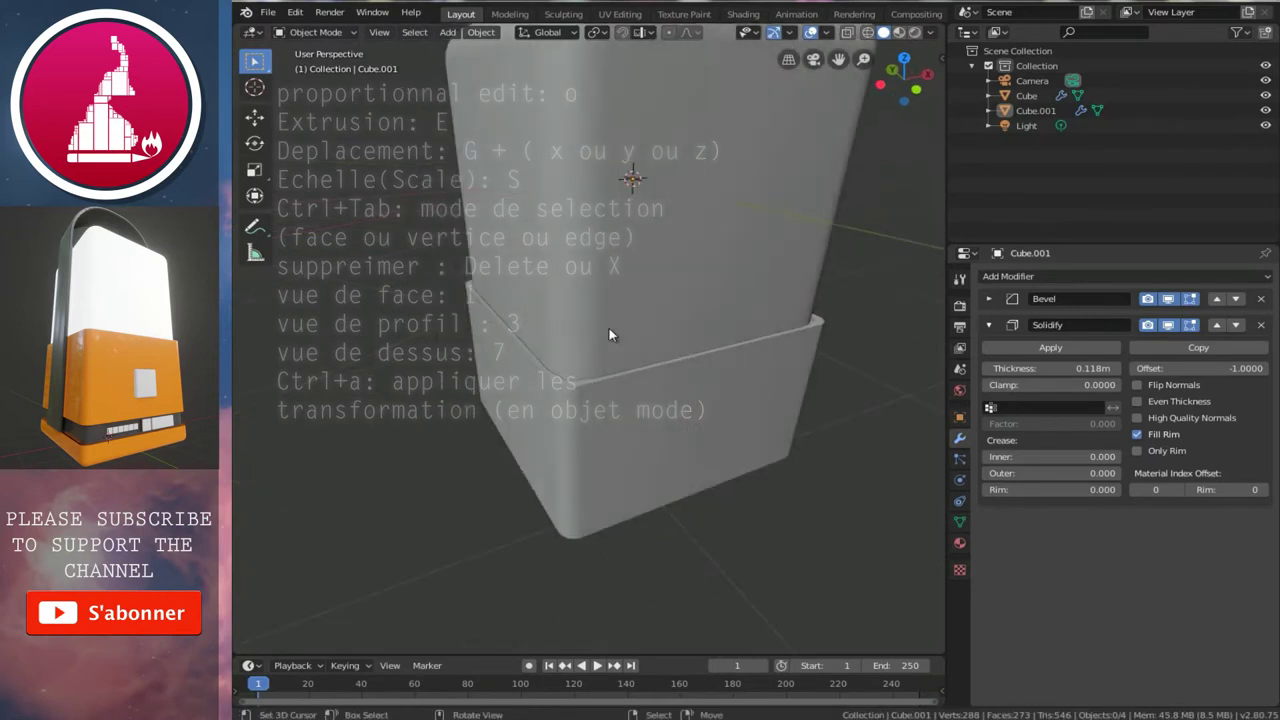
# - Duplicate the tall Cube body and move the copy down along Z
pyautogui.press('1')
pyautogui.click(686, 226)
pyautogui.press('shift')
pyautogui.hotkey('shift', 'd')
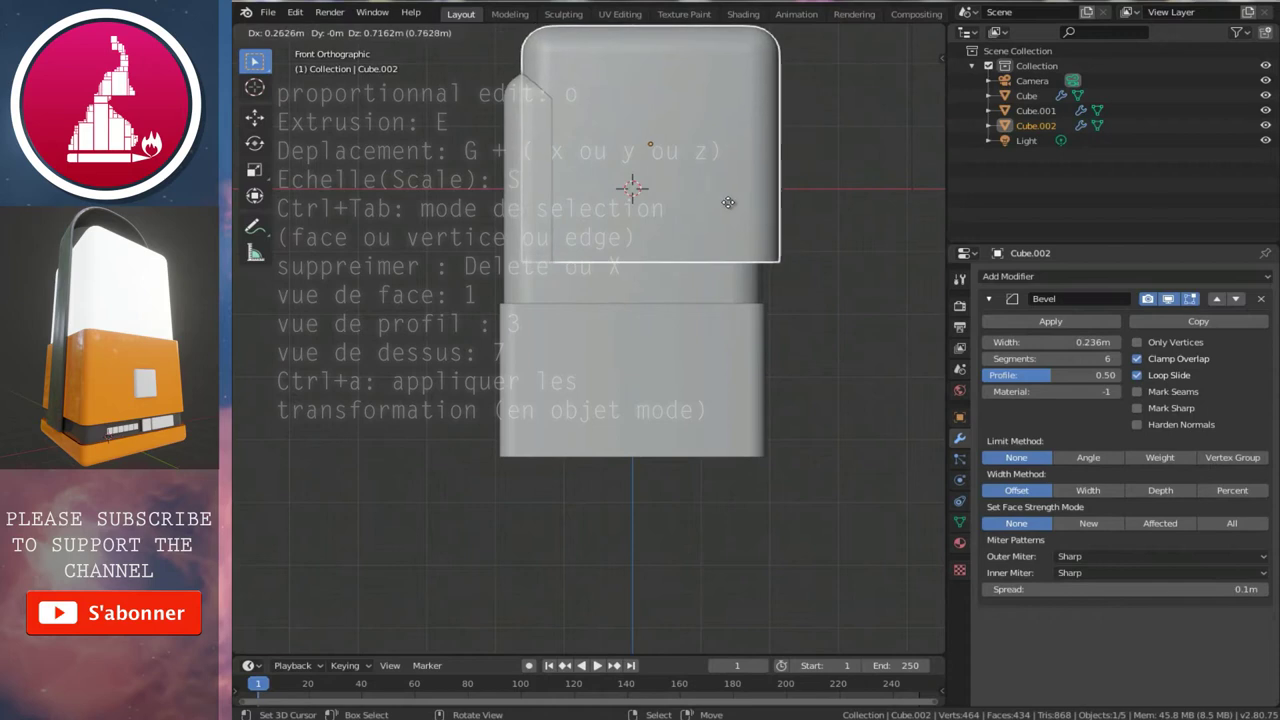
pyautogui.press('Escape')
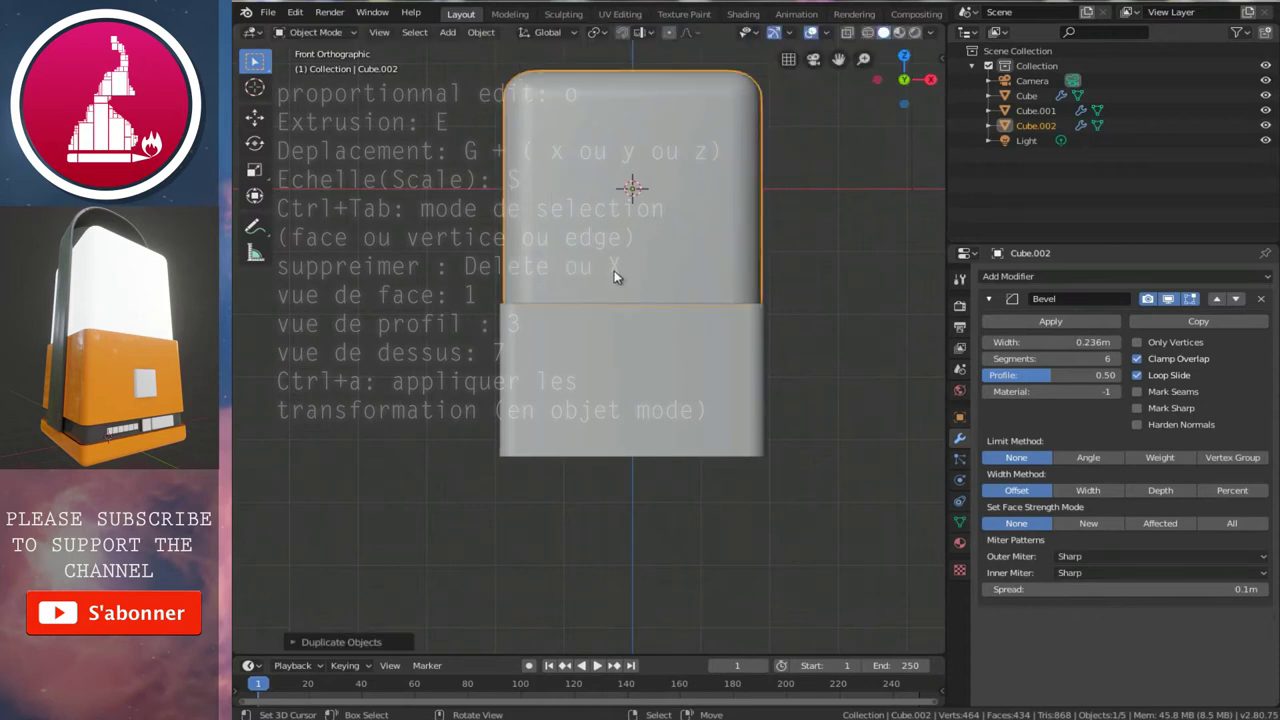
pyautogui.scroll(-1, 614, 277)
pyautogui.click(254, 117)
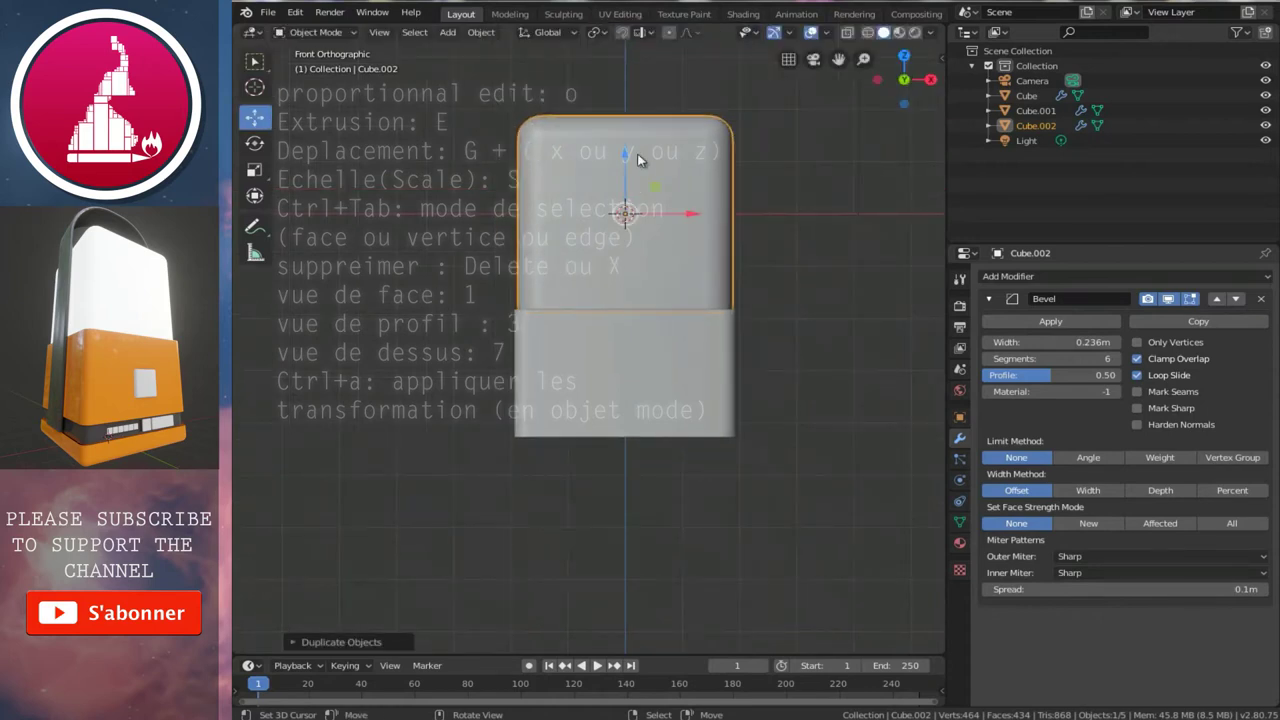
pyautogui.moveTo(637, 160); pyautogui.dragTo(649, 350)
# - Rotate the duplicate 180° around Z and scale it down to a small block
pyautogui.press('KP_3')
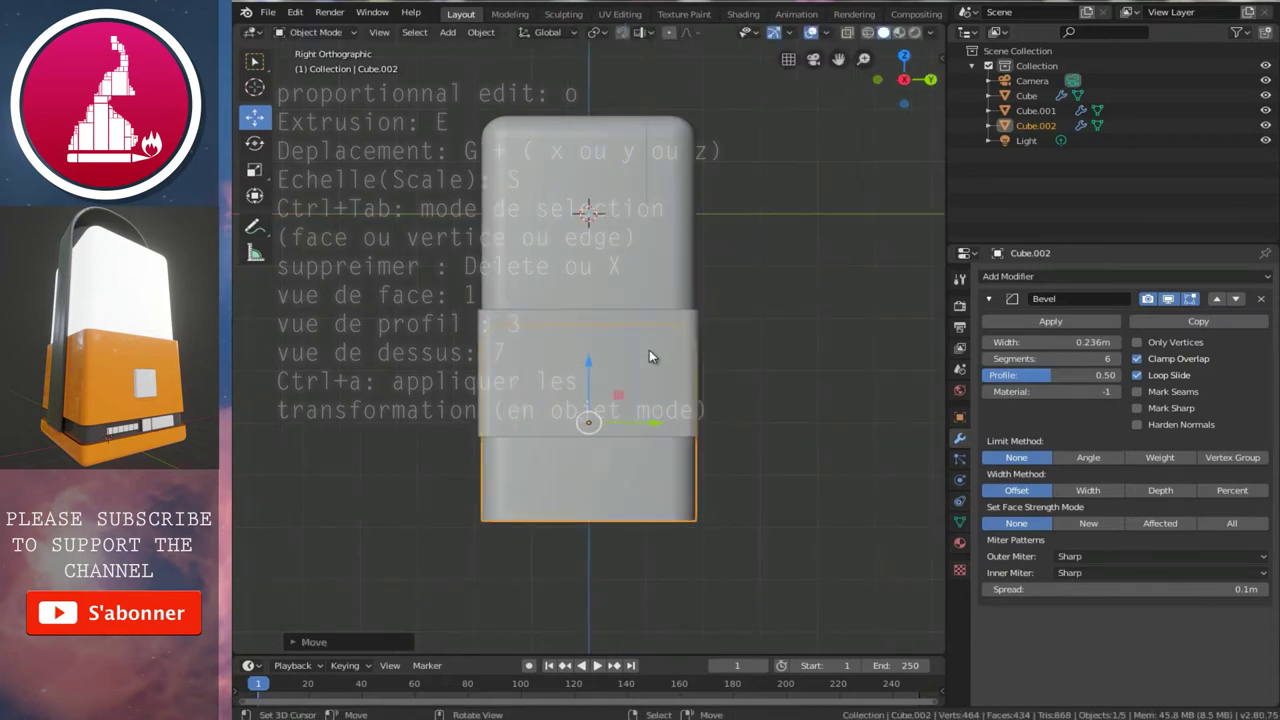
pyautogui.keyDown('ctrl'); pyautogui.scroll(4, 660, 390); pyautogui.keyUp('ctrl')
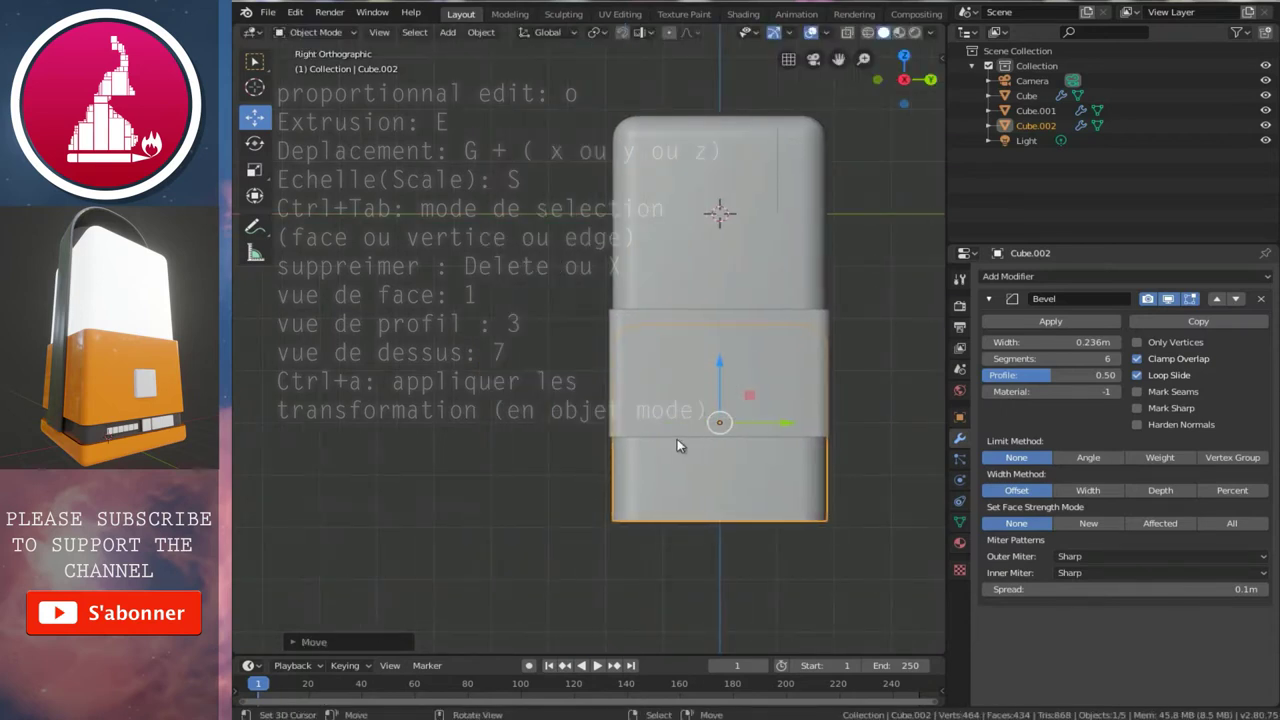
pyautogui.write('rz180')
pyautogui.press('Return')
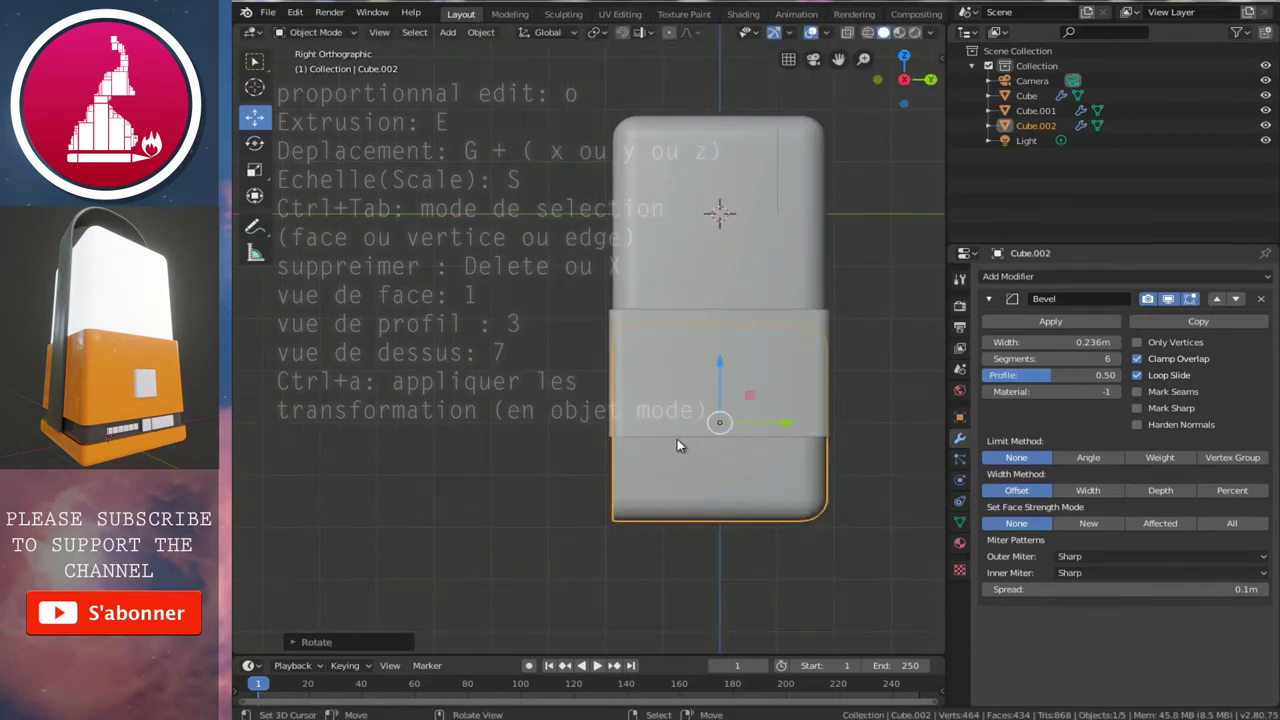
pyautogui.press('s')
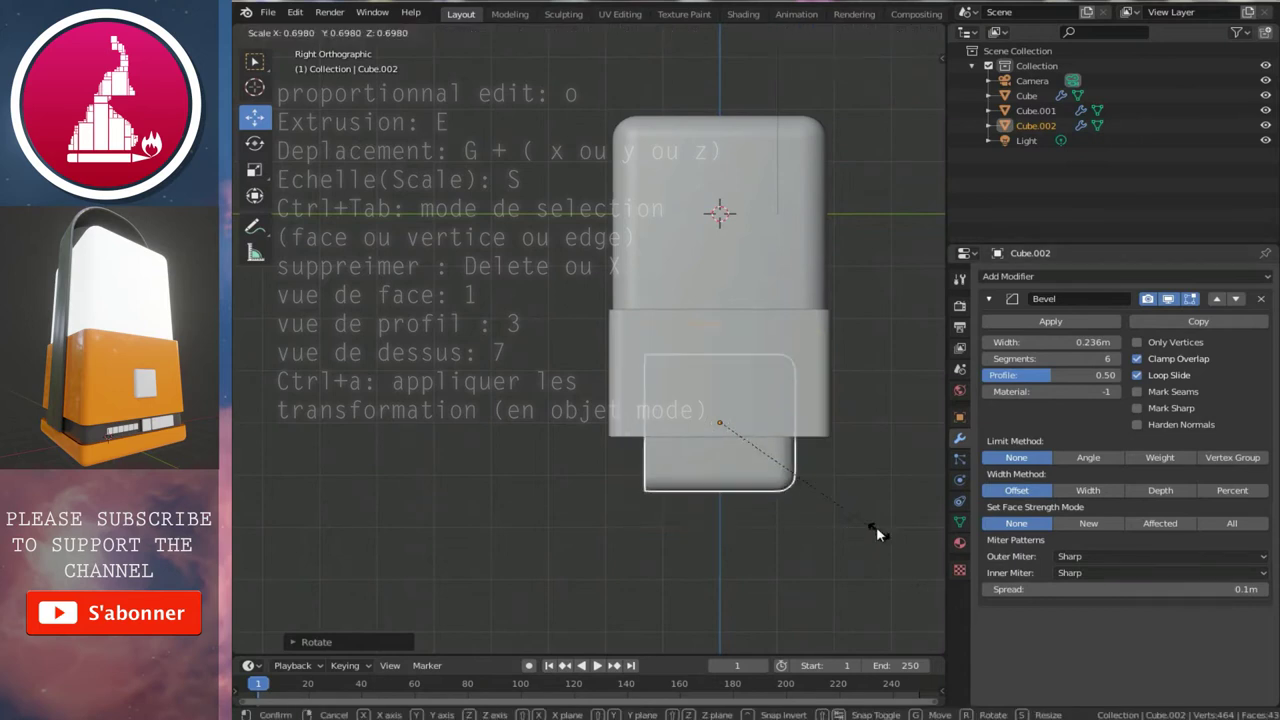
pyautogui.click(769, 455)
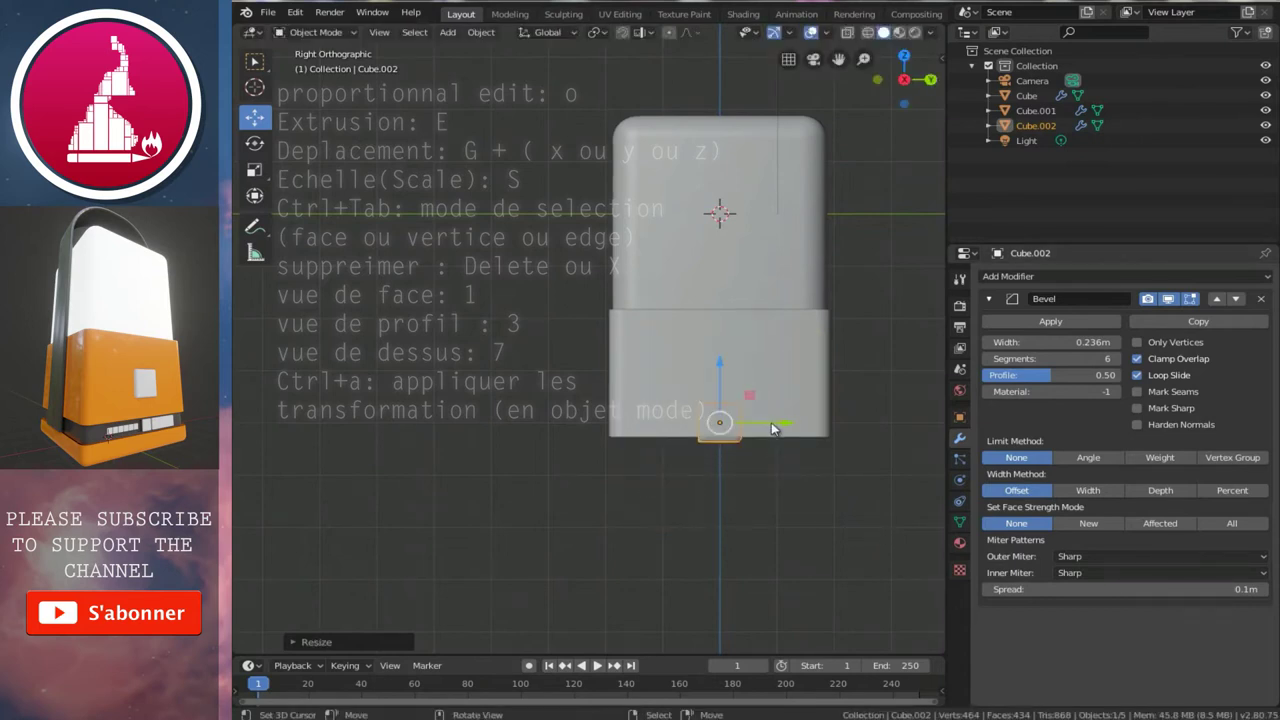
# - Place the small block beside the base band, shrink it further and raise it
pyautogui.press('g')
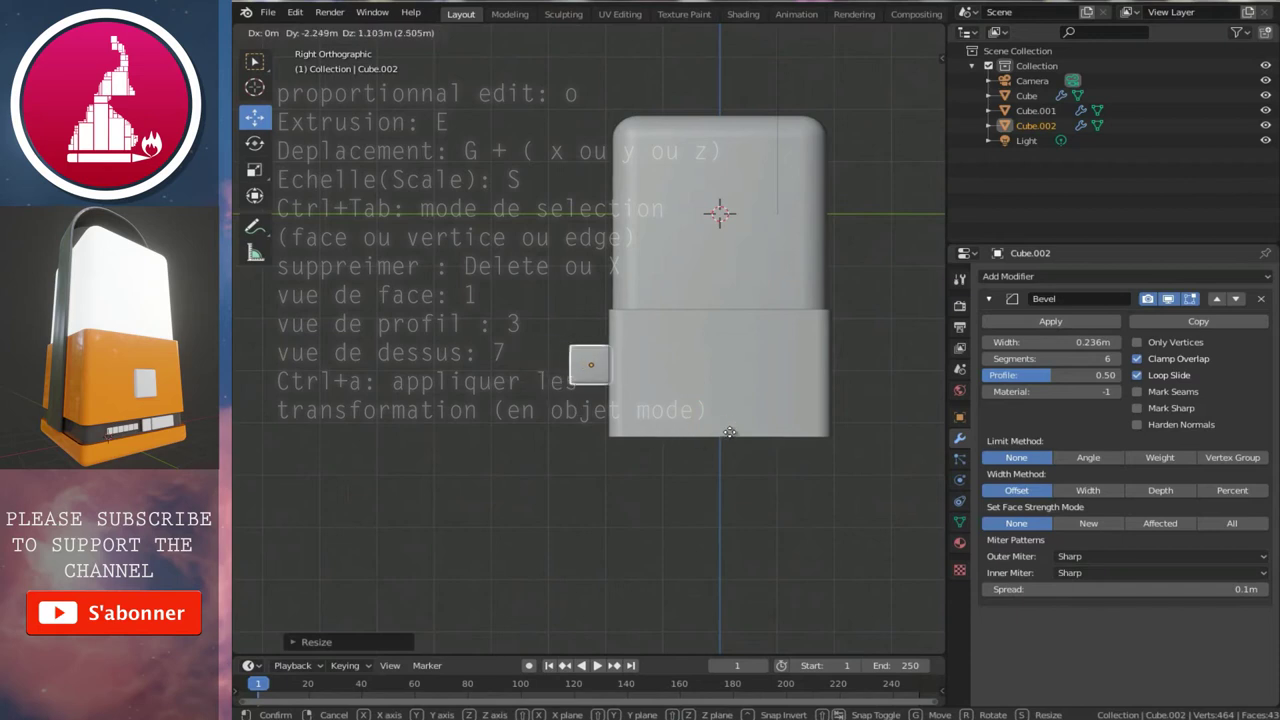
pyautogui.click(724, 433)
pyautogui.press('1')
pyautogui.scroll(5, 705, 452)
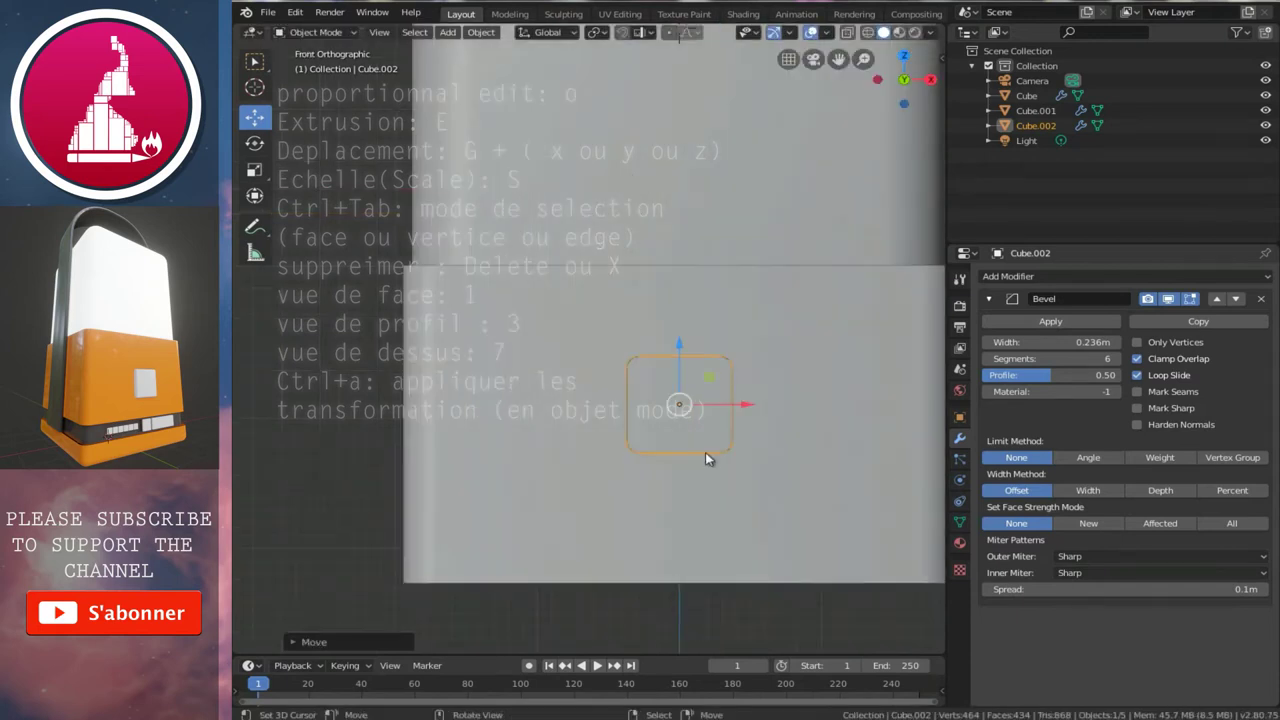
pyautogui.press('s')
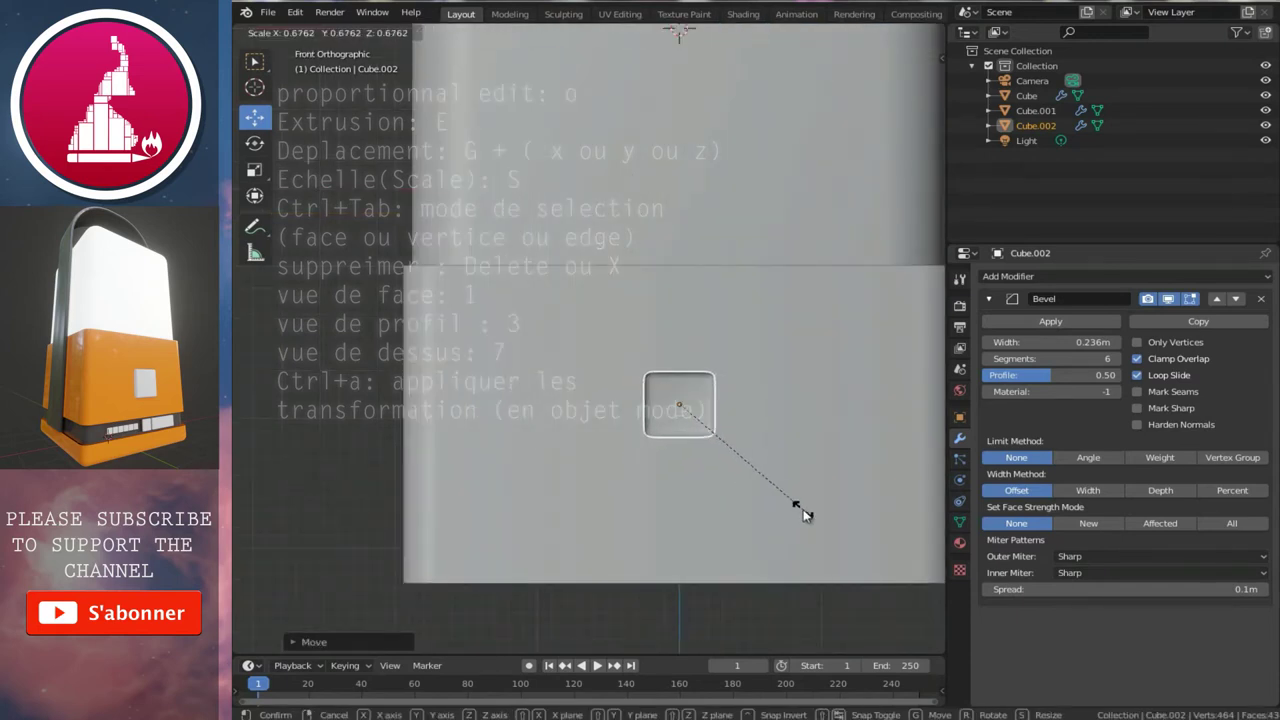
pyautogui.click(805, 511)
pyautogui.press('g')
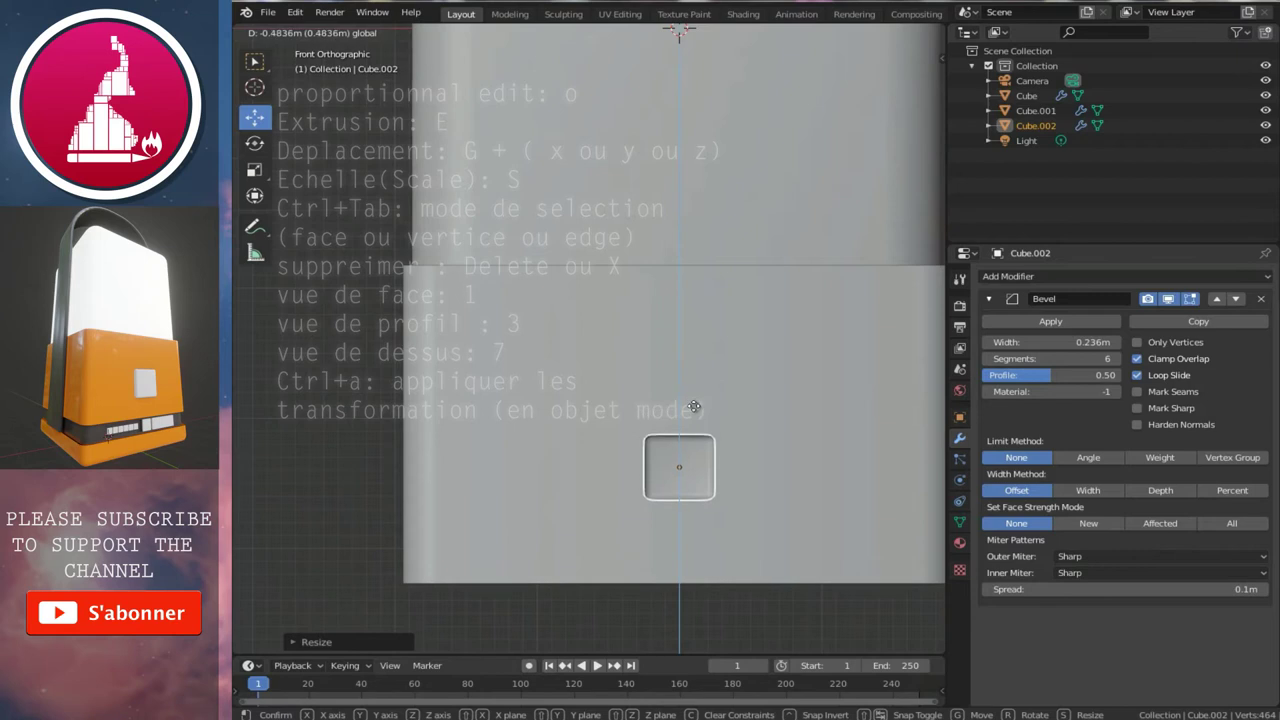
pyautogui.click(697, 409)
# - Slide the small cube along Y until it sinks into the band's front face
pyautogui.moveTo(712, 394)
pyautogui.mouseDown(button='middle')
pyautogui.moveTo(533, 395)
pyautogui.moveTo(677, 460)
pyautogui.mouseUp(button='middle')
pyautogui.scroll(3, 533, 395)
pyautogui.scroll(2, 664, 458)
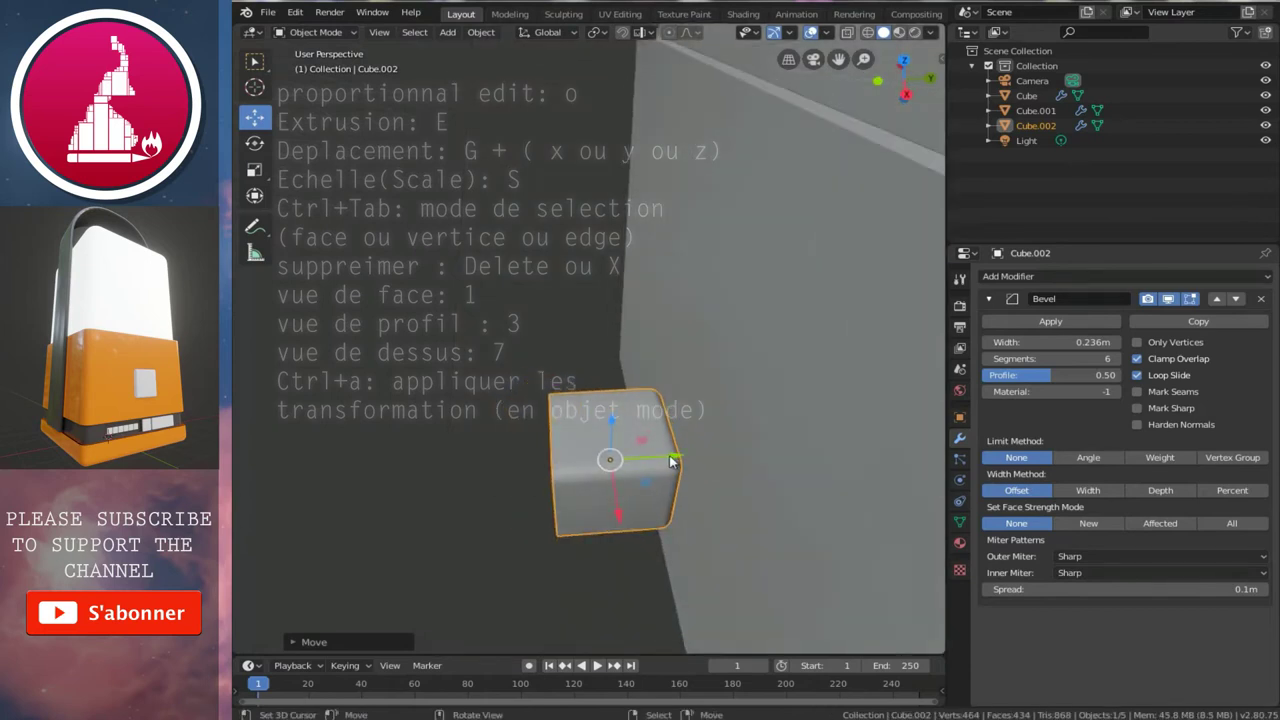
pyautogui.press('g')
pyautogui.press('y')
pyautogui.click(700, 456)
pyautogui.moveTo(700, 456)
pyautogui.mouseDown(button='middle')
pyautogui.moveTo(810, 441)
pyautogui.moveTo(847, 362)
pyautogui.moveTo(567, 320)
pyautogui.moveTo(632, 370)
pyautogui.mouseUp(button='middle')
# - Add a Boolean Difference modifier to Cube.001 using Cube.002 as the cutter
pyautogui.press('3')
pyautogui.click(706, 392)
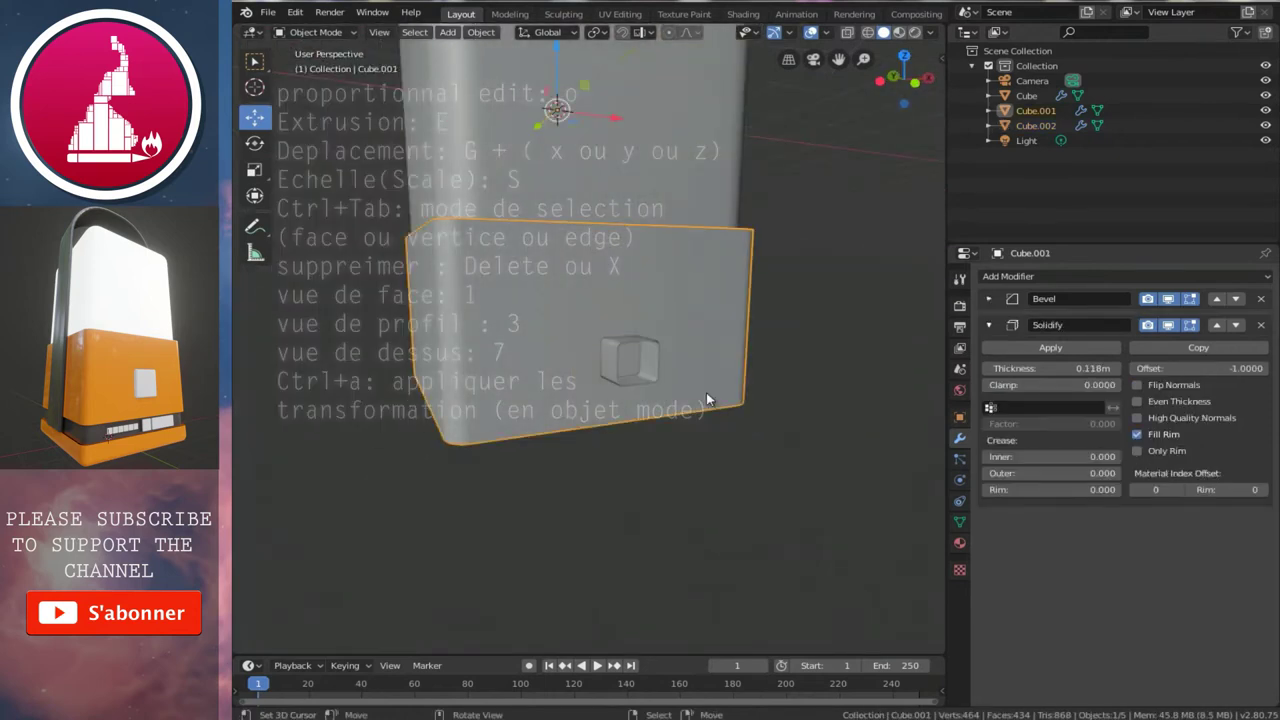
pyautogui.press('1')
pyautogui.moveTo(706, 392)
pyautogui.mouseDown(button='middle')
pyautogui.moveTo(750, 451)
pyautogui.moveTo(720, 400)
pyautogui.moveTo(701, 396)
pyautogui.moveTo(894, 320)
pyautogui.mouseUp(button='middle')
pyautogui.click(989, 325)
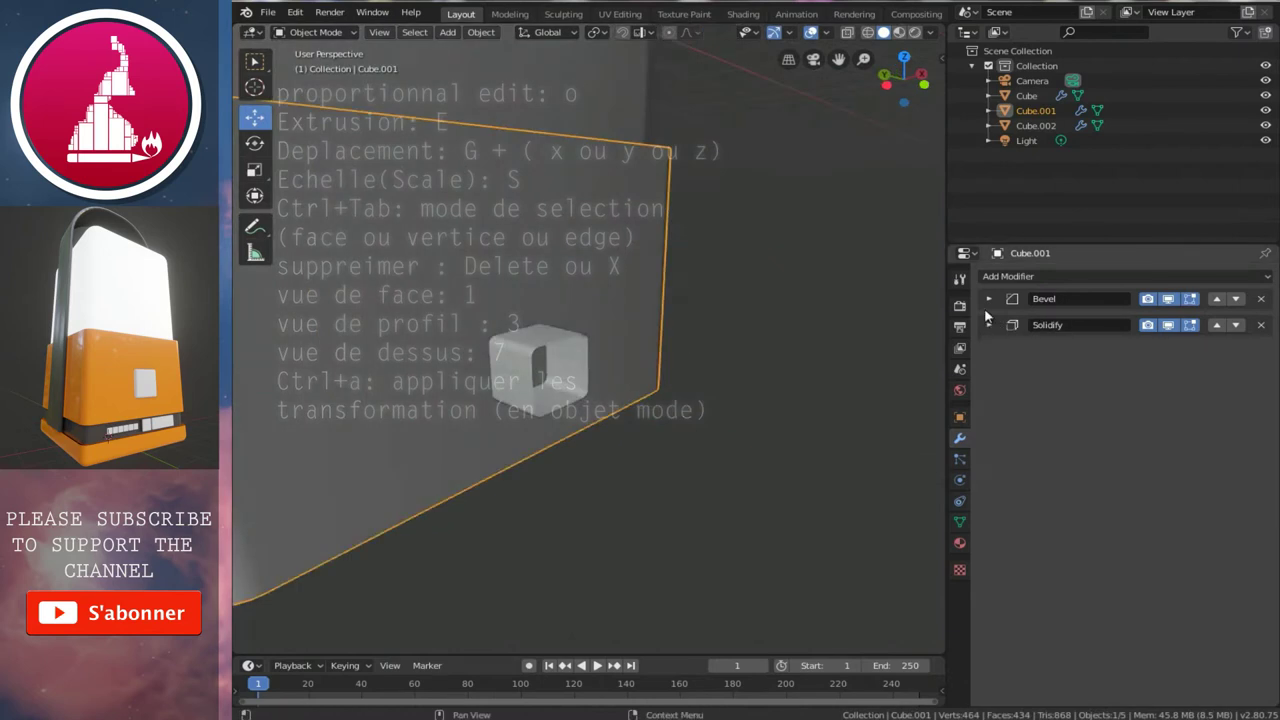
pyautogui.click(998, 278)
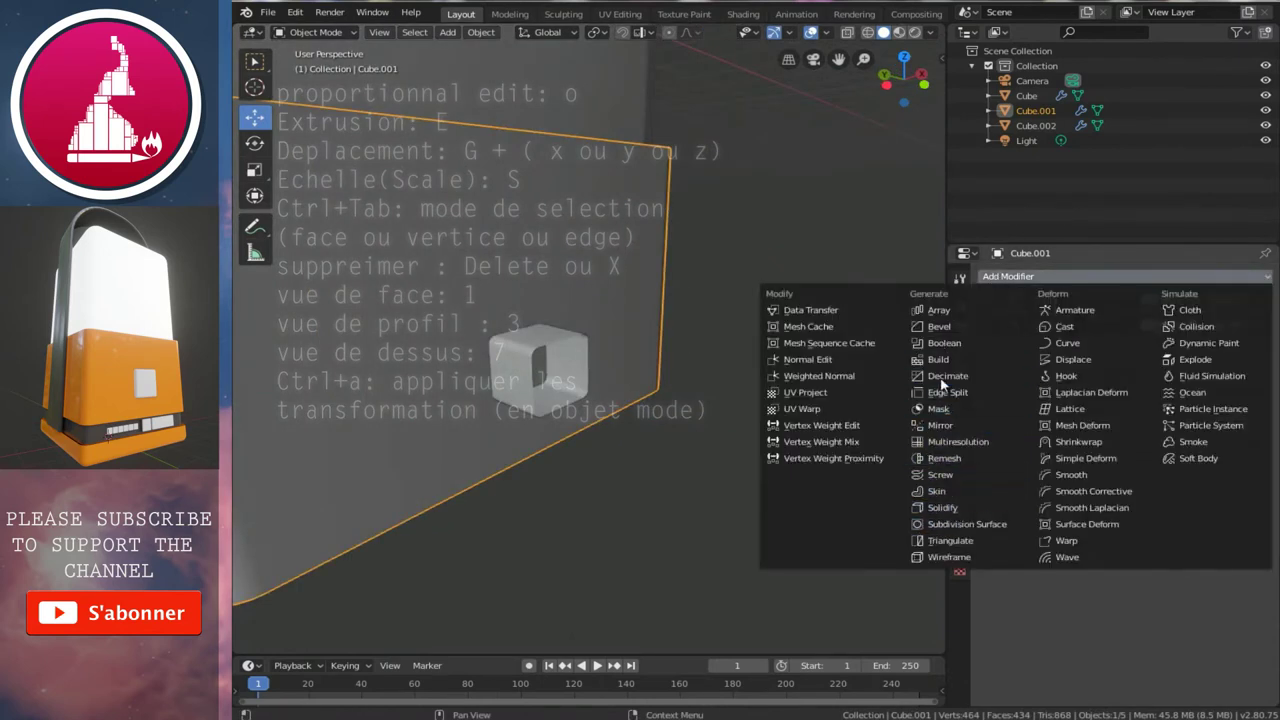
pyautogui.click(944, 343)
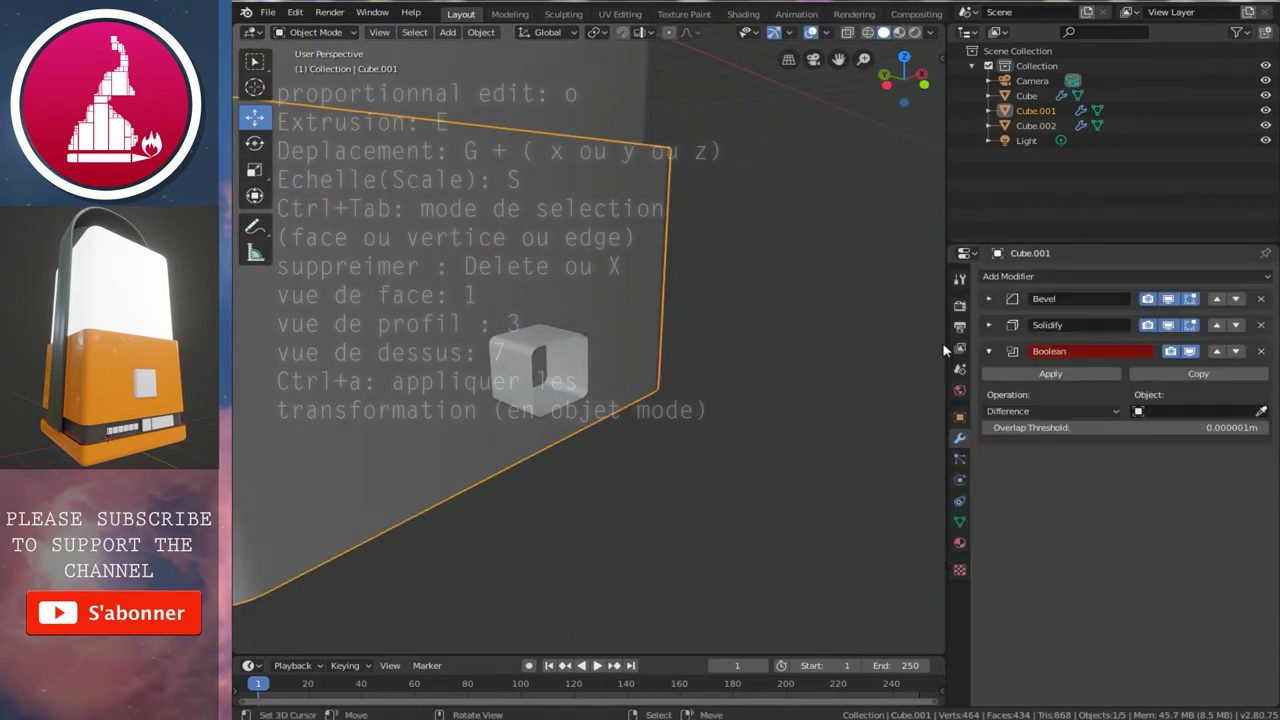
pyautogui.click(1263, 413)
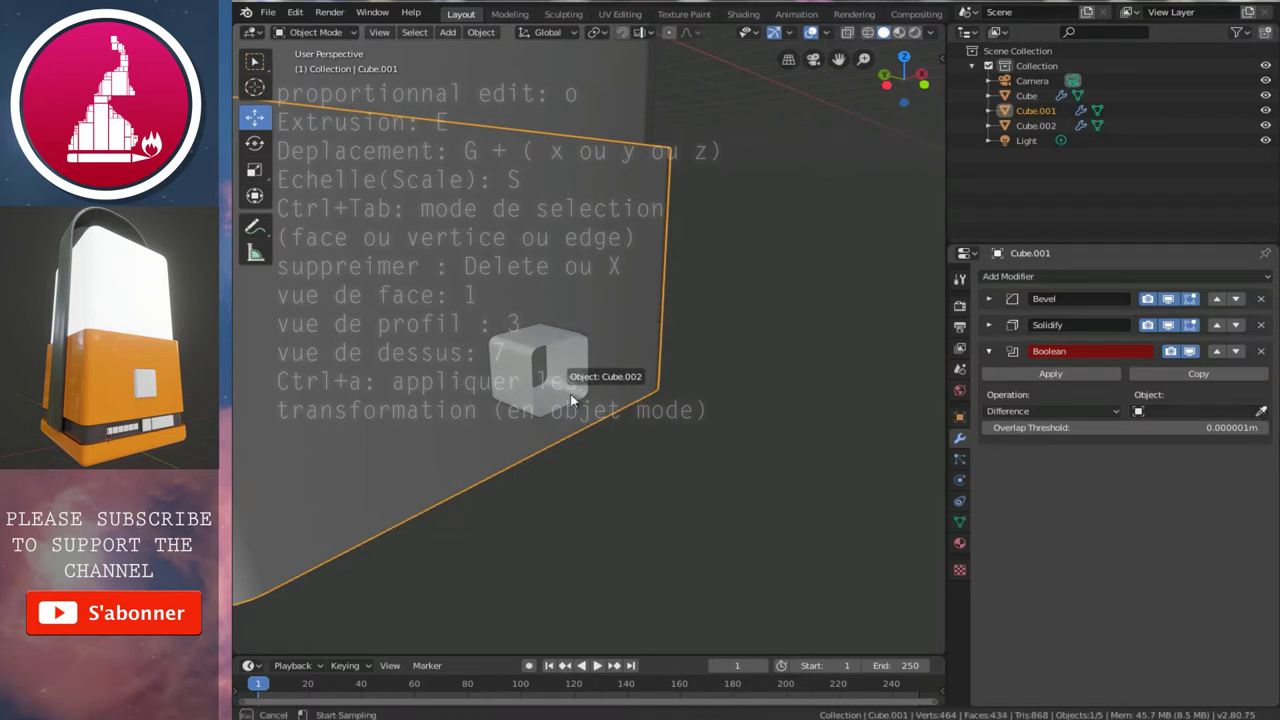
pyautogui.click(580, 397)
# - Hide Cube.002 to reveal the rounded recess in the sleeve
pyautogui.scroll(3, 540, 392)
pyautogui.scroll(2, 545, 383)
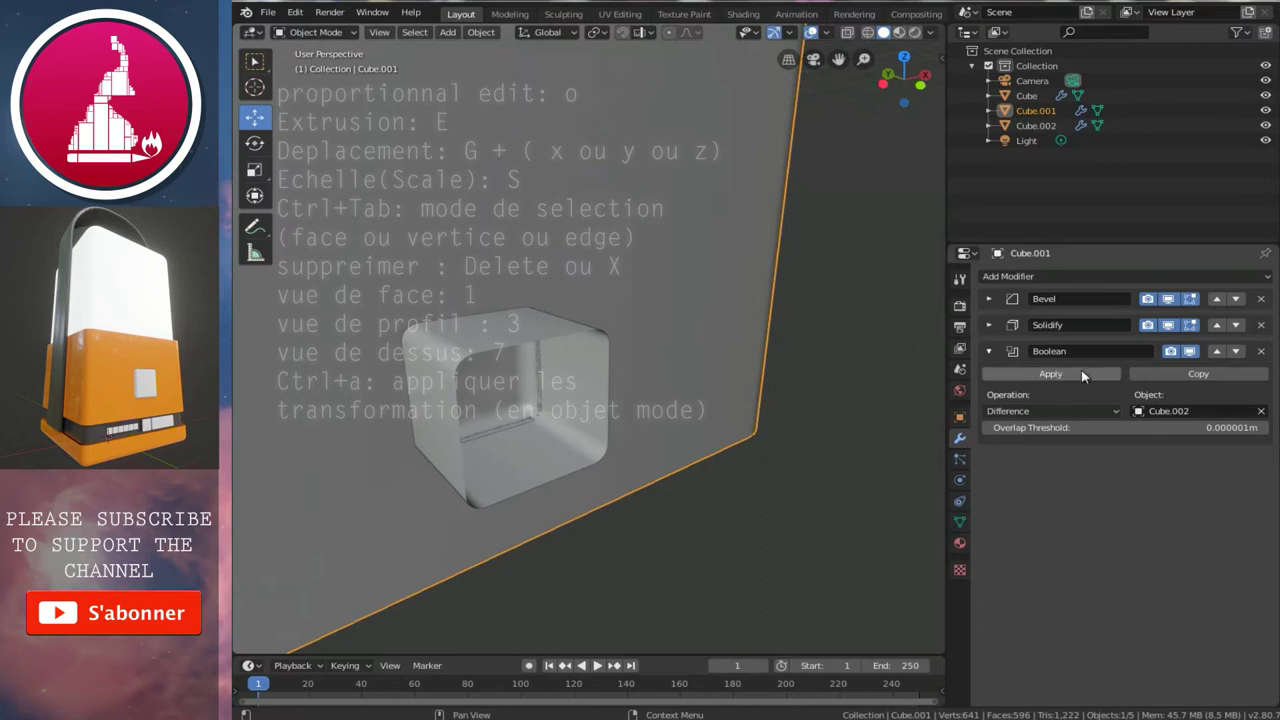
pyautogui.click(1189, 352)
pyautogui.click(1189, 352)
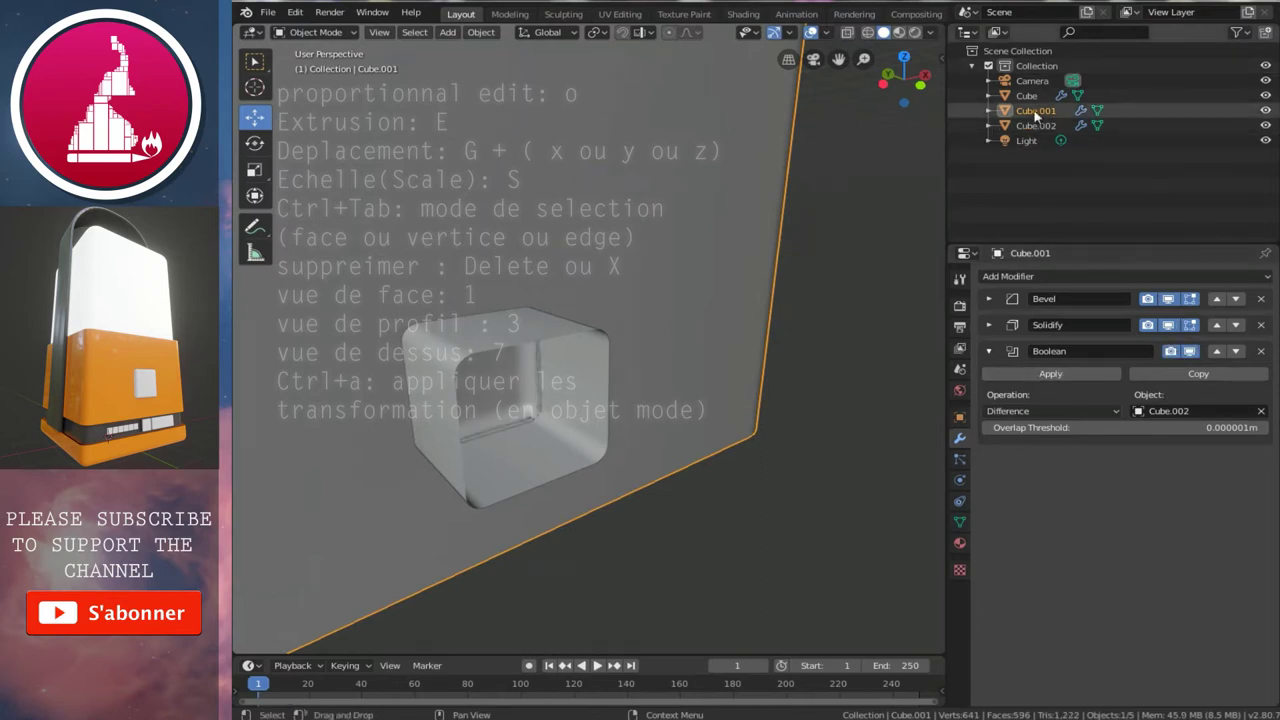
pyautogui.click(578, 369)
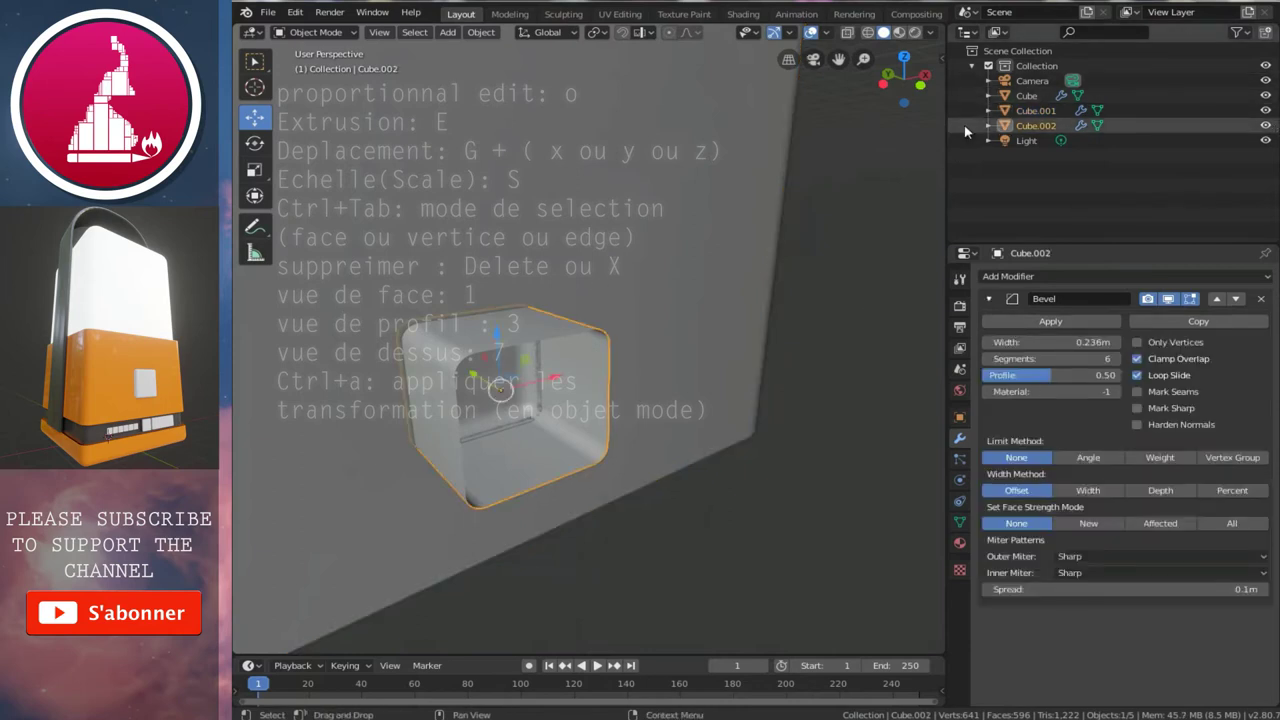
pyautogui.click(1266, 126)
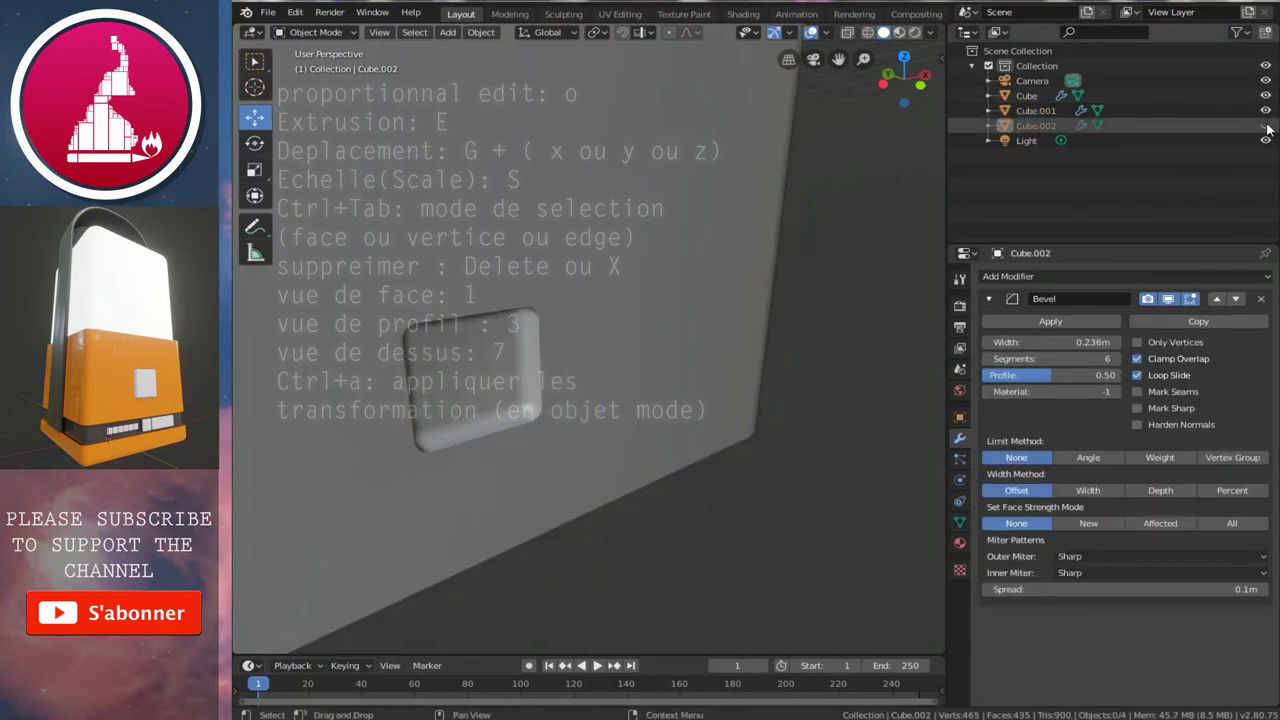
pyautogui.moveTo(678, 292)
pyautogui.mouseDown(button='middle')
pyautogui.moveTo(569, 285)
pyautogui.moveTo(576, 274)
pyautogui.moveTo(574, 296)
pyautogui.moveTo(683, 299)
pyautogui.moveTo(629, 324)
pyautogui.moveTo(586, 257)
pyautogui.moveTo(571, 263)
pyautogui.moveTo(578, 280)
pyautogui.moveTo(686, 337)
pyautogui.moveTo(778, 298)
pyautogui.moveTo(697, 392)
pyautogui.mouseUp(button='middle')
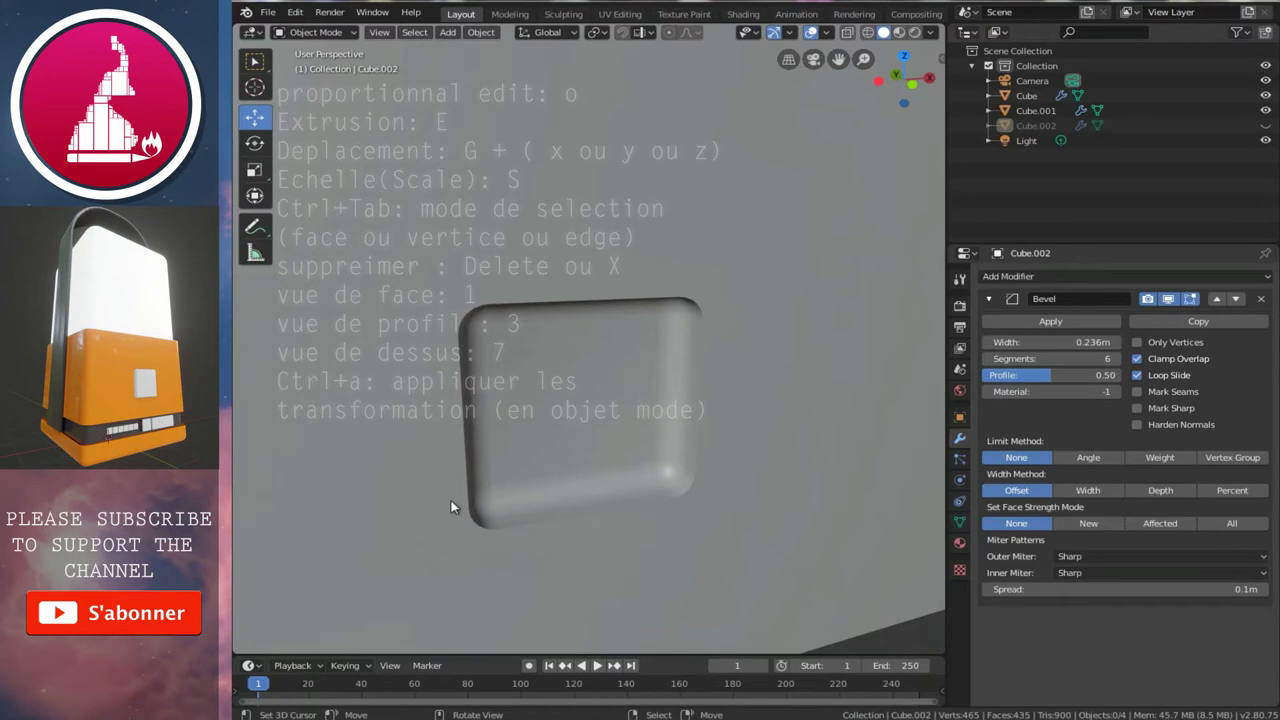
# - Add a second Bevel modifier to the lower band Cube.001
pyautogui.click(580, 411)
pyautogui.moveTo(757, 531)
pyautogui.mouseDown(button='middle')
pyautogui.moveTo(517, 417)
pyautogui.moveTo(676, 456)
pyautogui.moveTo(551, 469)
pyautogui.moveTo(537, 531)
pyautogui.mouseUp(button='middle')
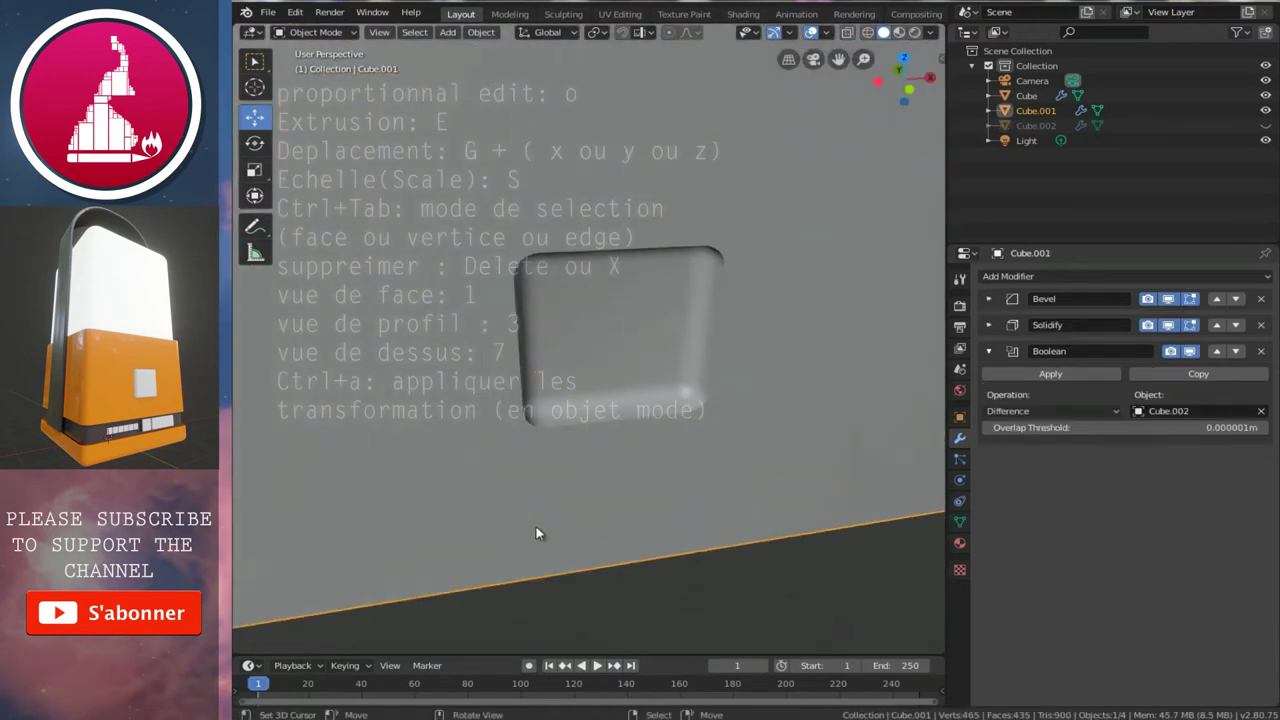
pyautogui.click(1016, 279)
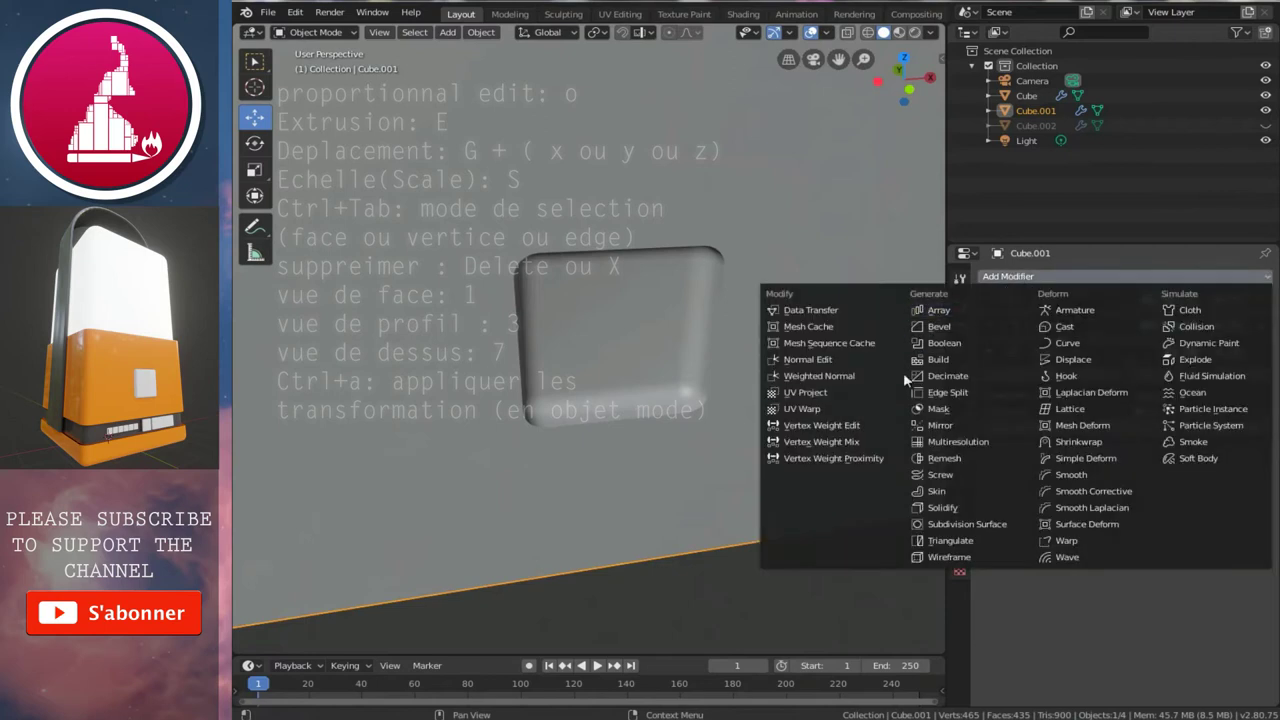
pyautogui.click(935, 327)
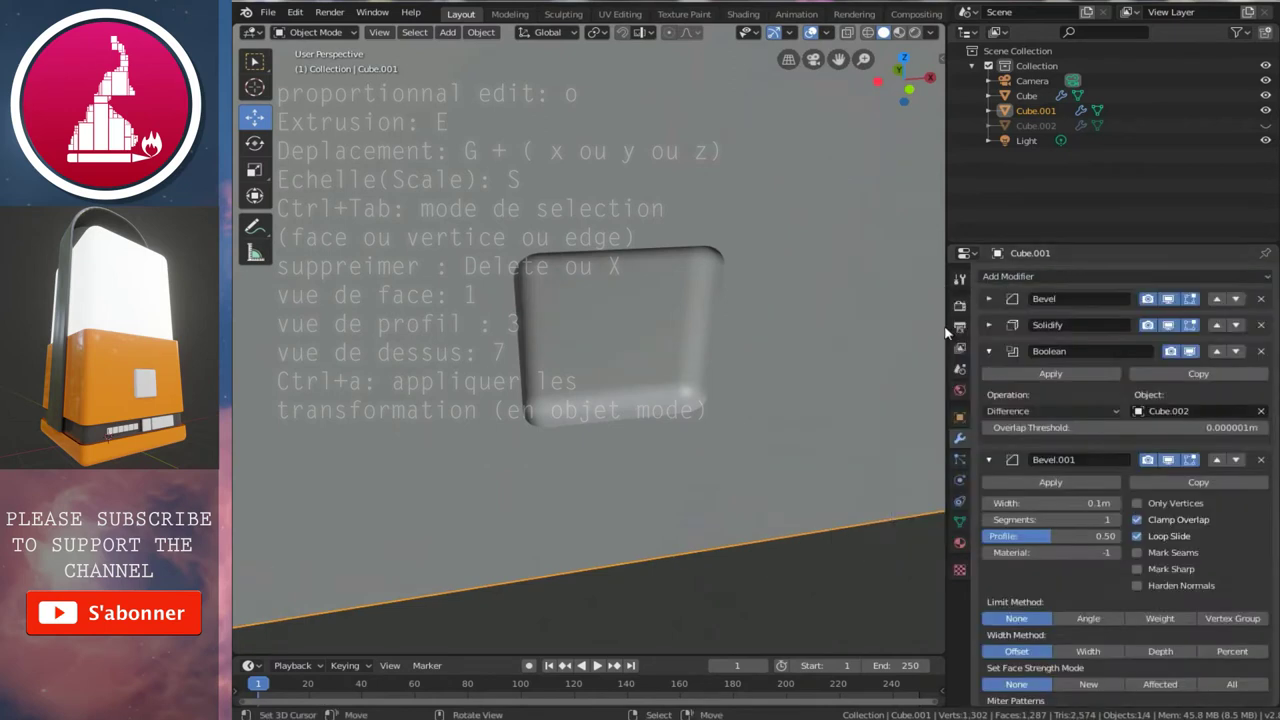
# - Set the new bevel to Angle limit, 4 segments and 0.018m width
pyautogui.click(1094, 620)
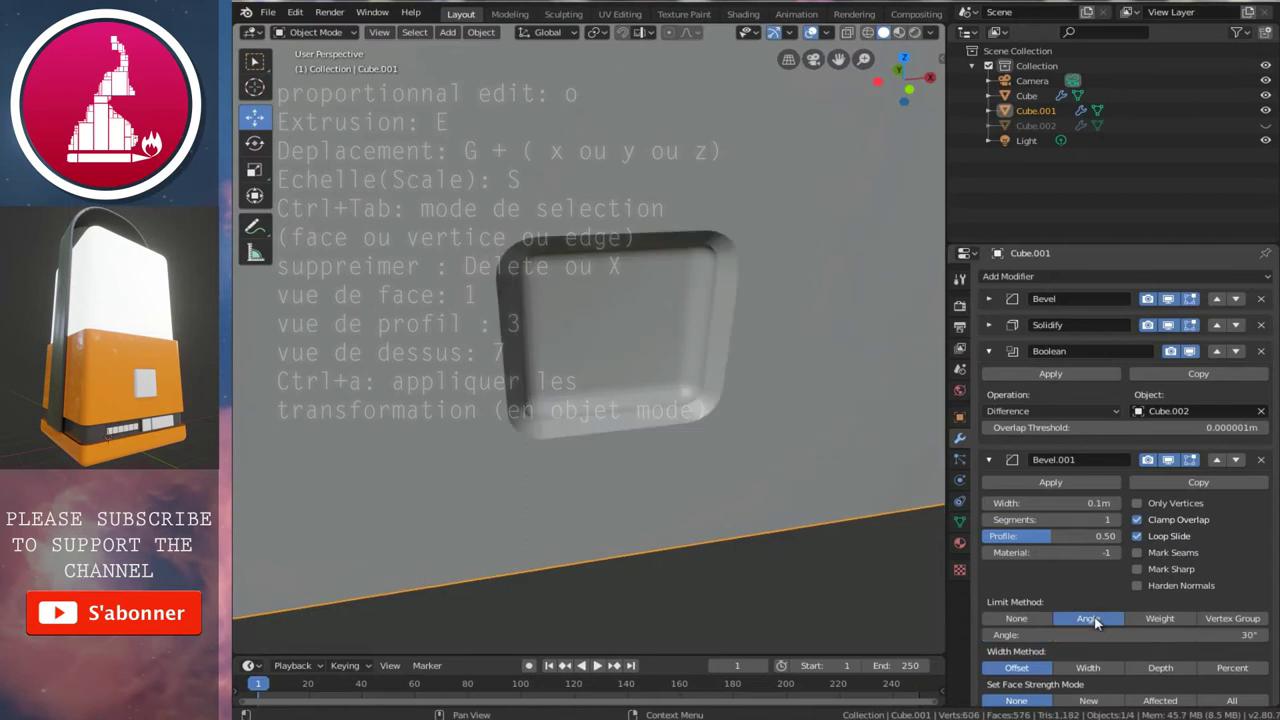
pyautogui.click(1115, 521)
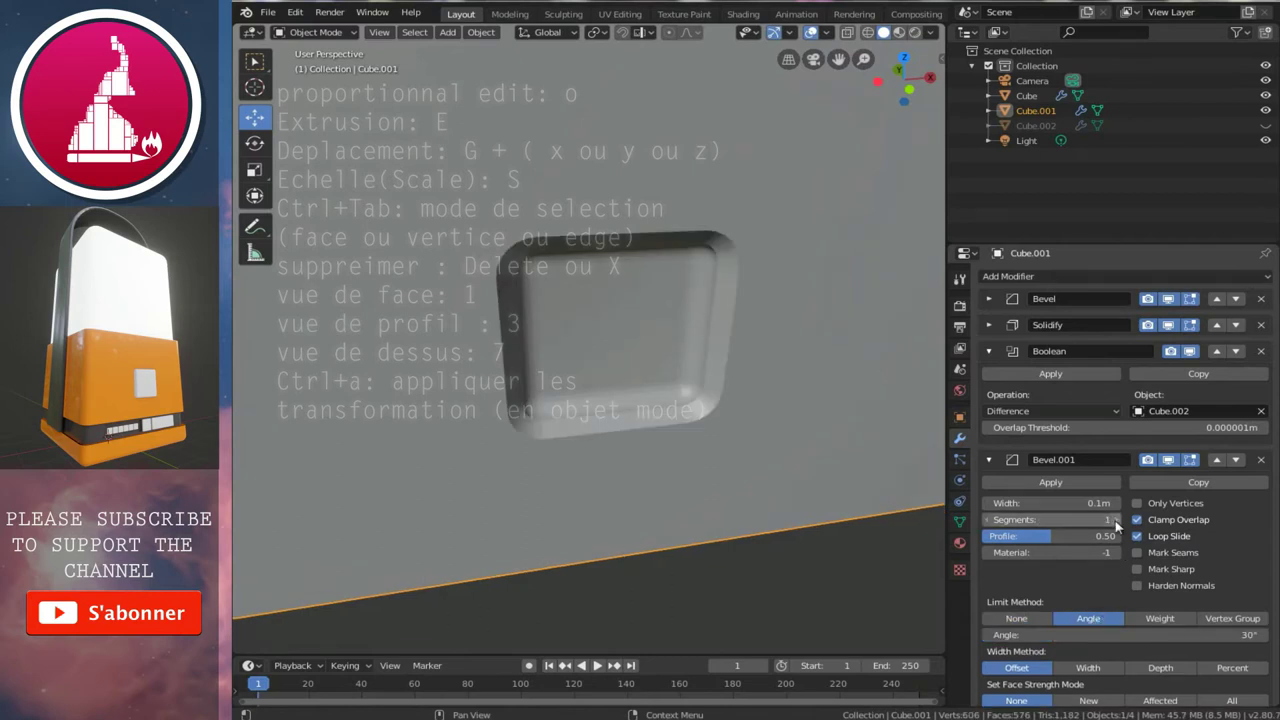
pyautogui.click(1115, 521)
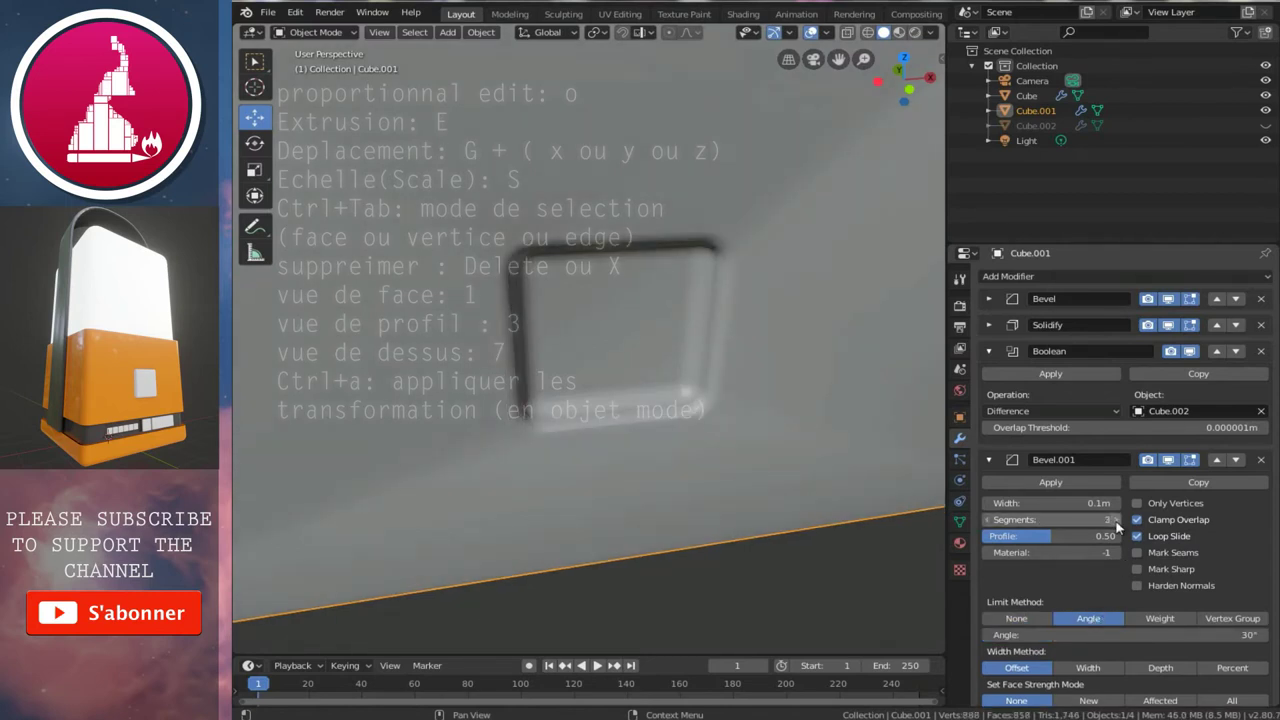
pyautogui.click(1115, 521)
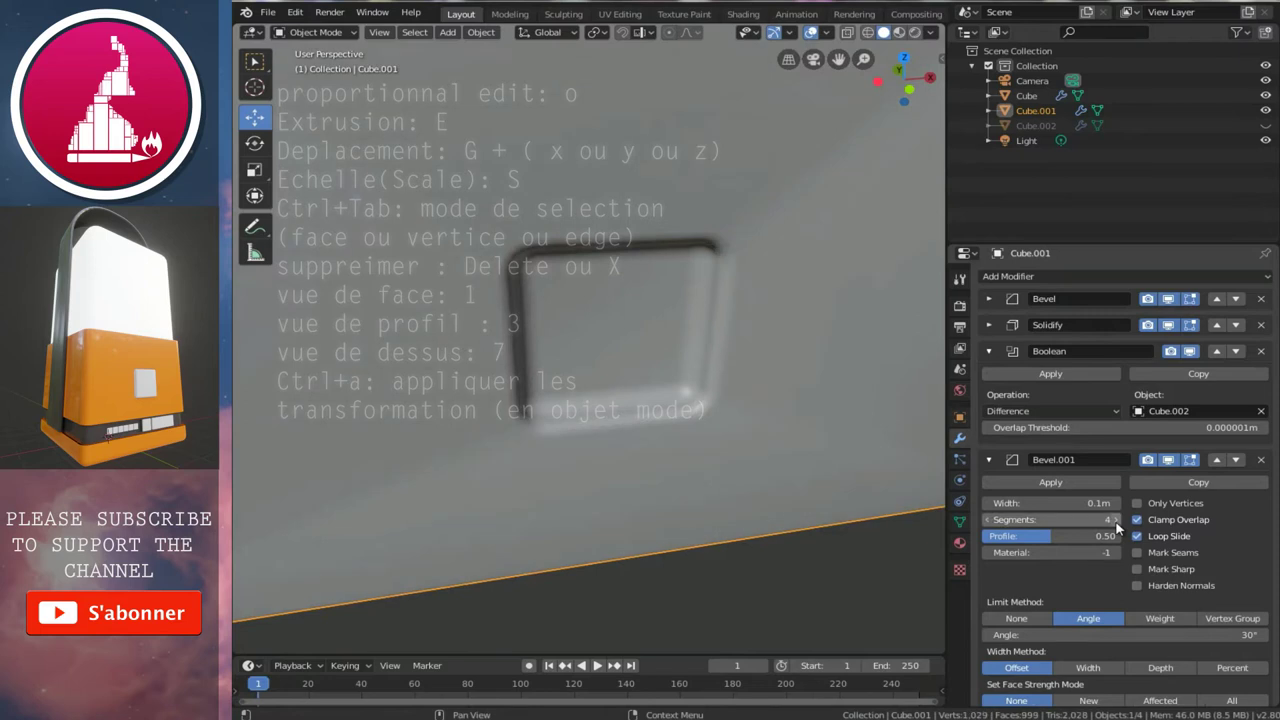
pyautogui.moveTo(1071, 503); pyautogui.dragTo(990, 503)
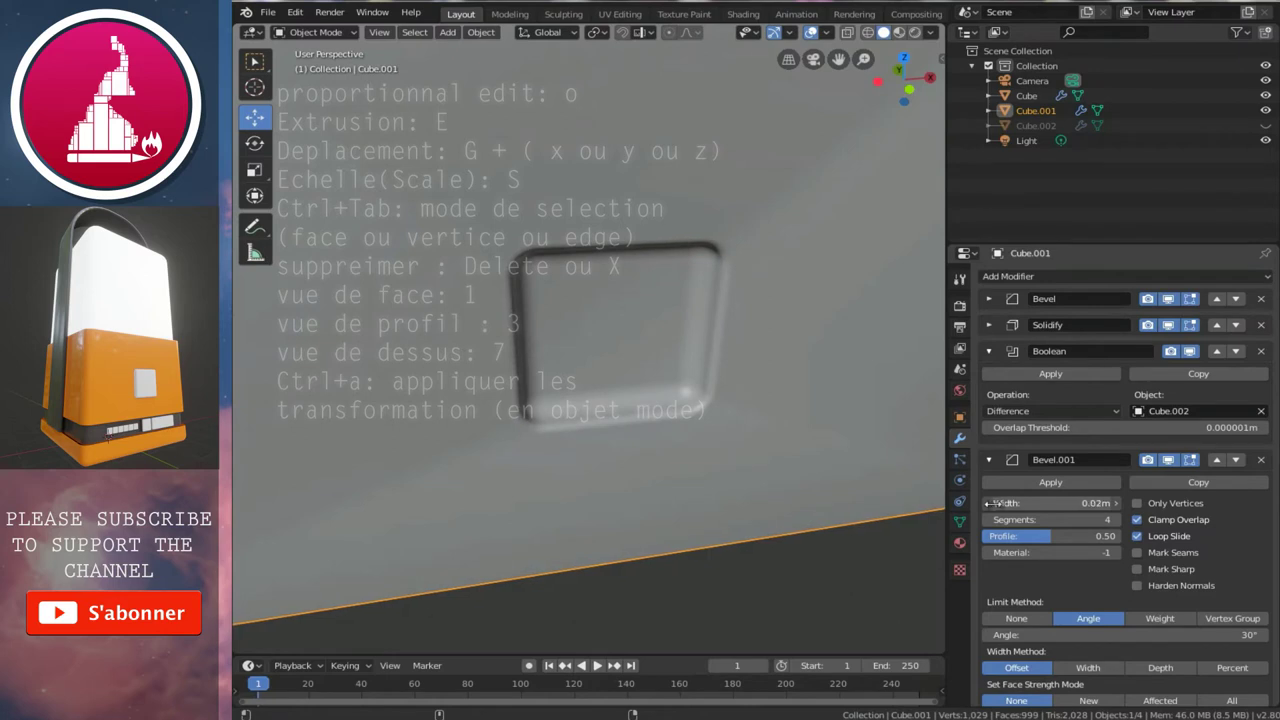
pyautogui.moveTo(990, 503); pyautogui.dragTo(985, 503)
pyautogui.scroll(-3, 629, 394)
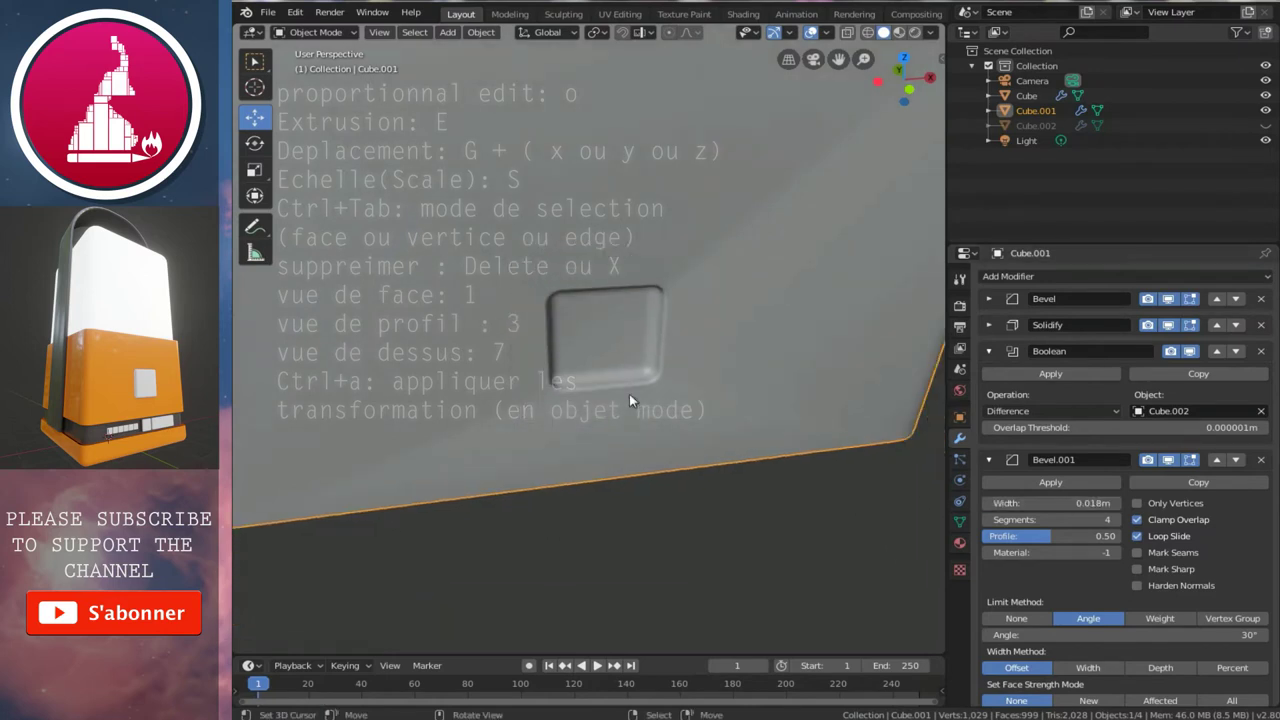
pyautogui.scroll(-2, 625, 386)
pyautogui.scroll(2, 625, 386)
pyautogui.moveTo(583, 376)
pyautogui.mouseDown(button='middle')
pyautogui.moveTo(556, 323)
pyautogui.moveTo(553, 353)
pyautogui.mouseUp(button='middle')
pyautogui.moveTo(627, 224); pyautogui.dragTo(592, 277, button='middle')
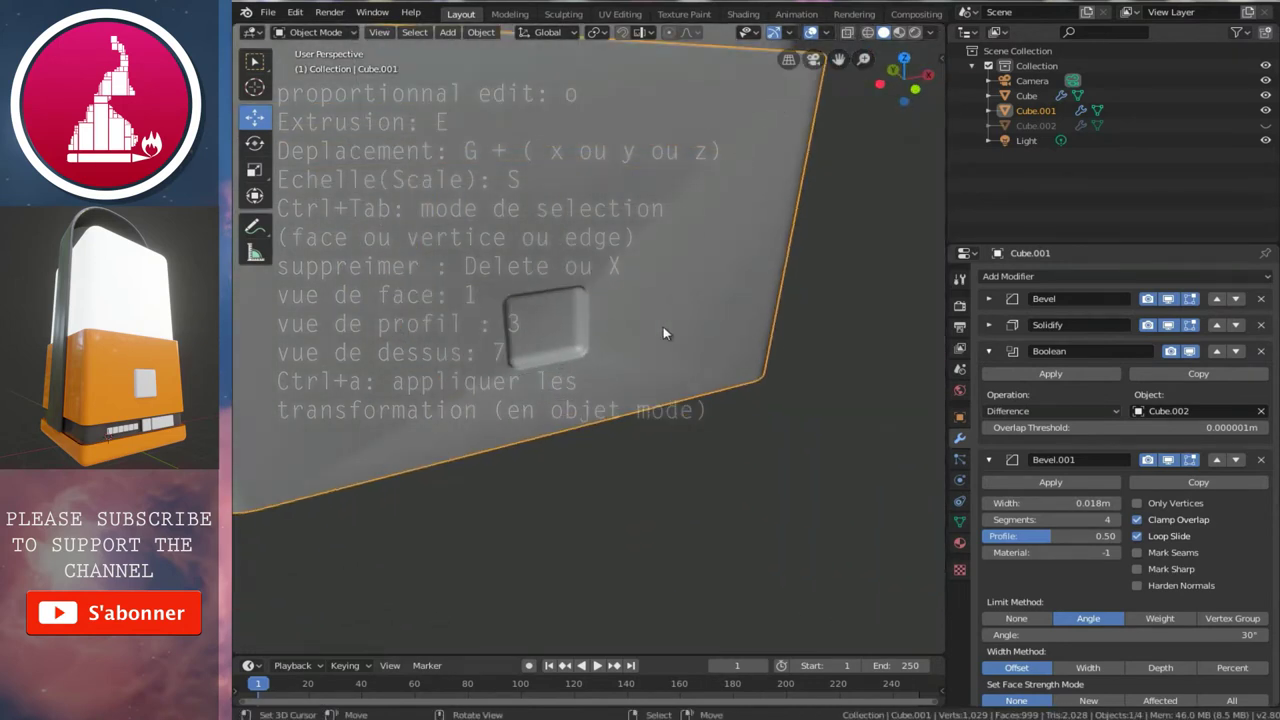
# - Collapse the Boolean and bevel panels and add a Weighted Normal modifier to Cube.001
pyautogui.click(990, 352)
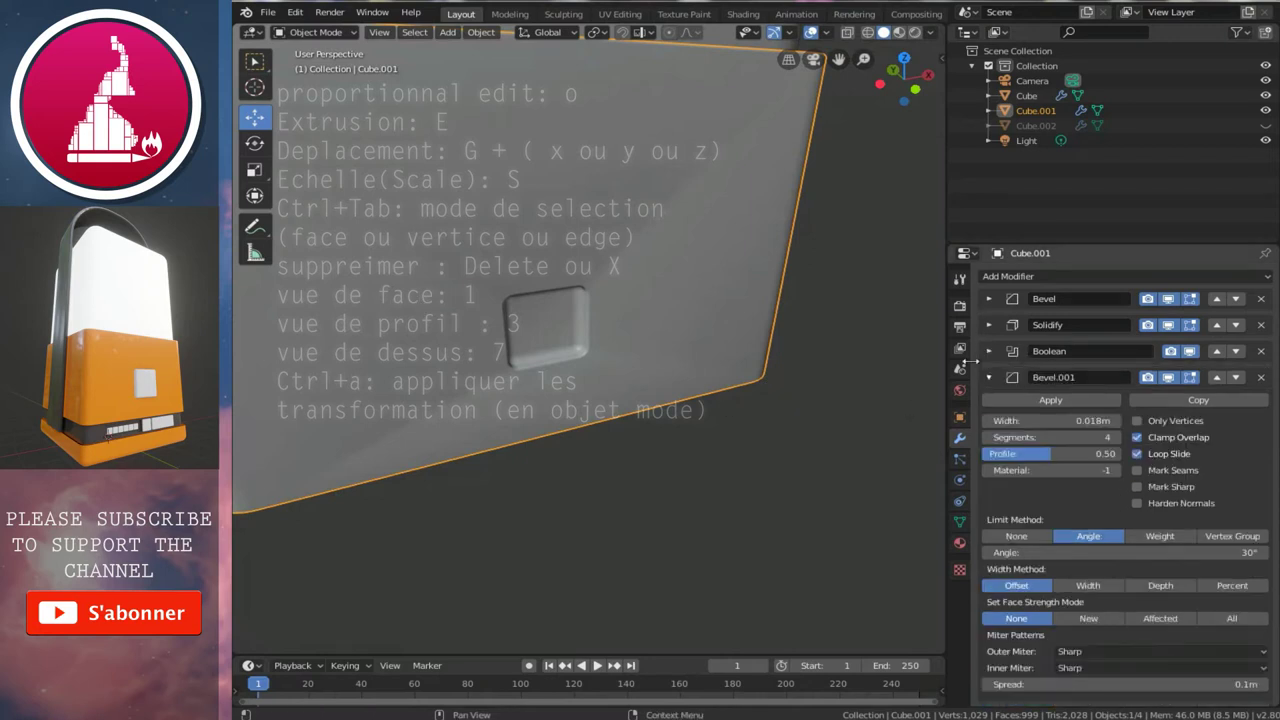
pyautogui.click(988, 377)
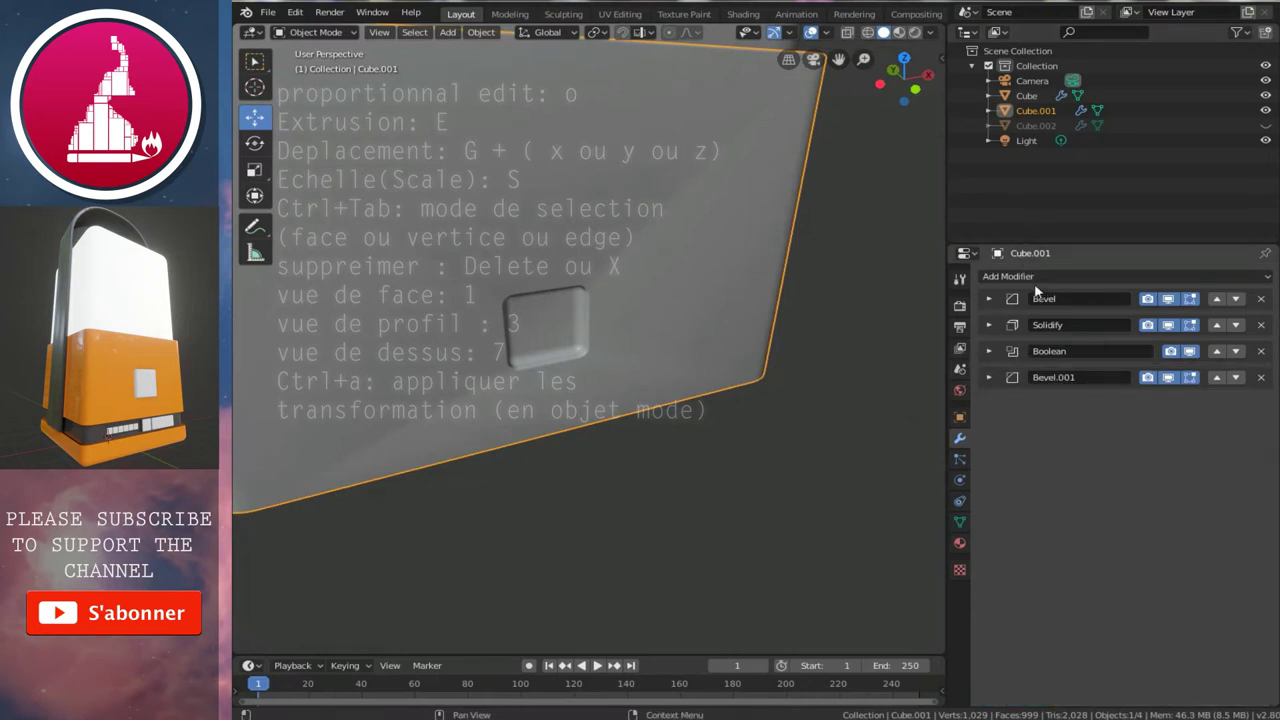
pyautogui.click(1036, 278)
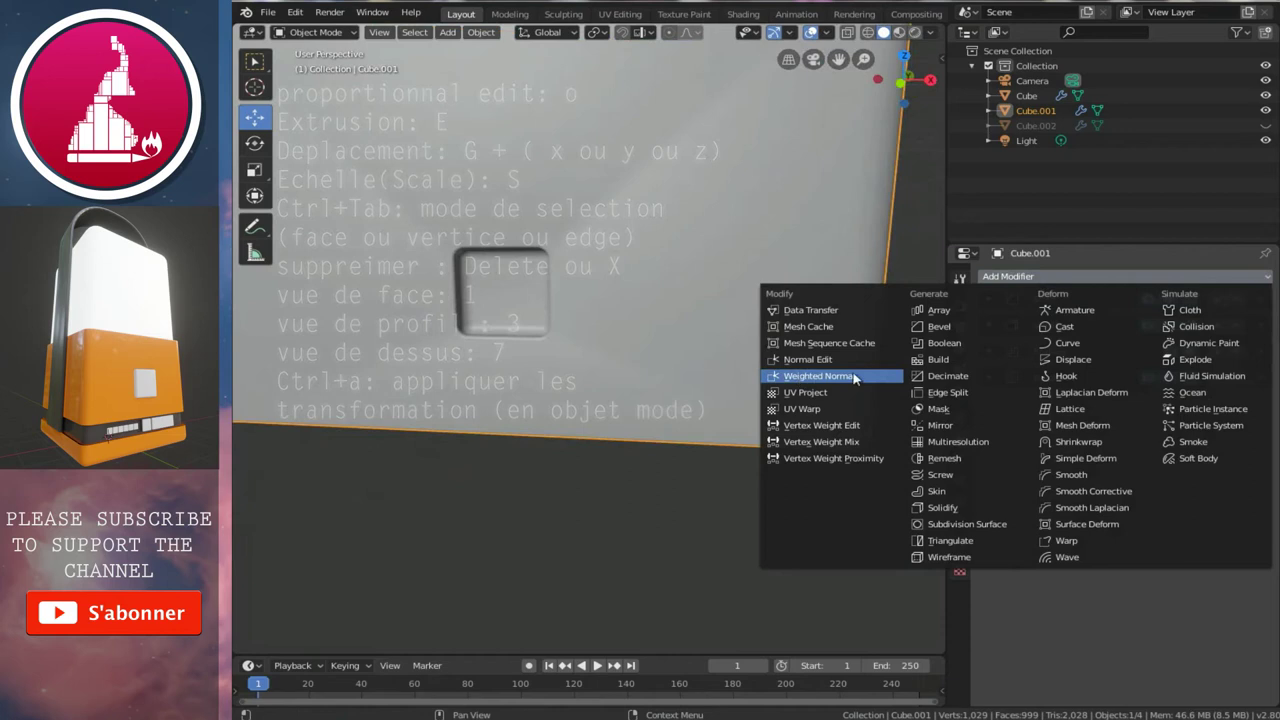
pyautogui.click(848, 377)
# - Unhide the small cutting cube Cube.002 in the Outliner
pyautogui.moveTo(890, 422)
pyautogui.mouseDown(button='middle')
pyautogui.moveTo(492, 340)
pyautogui.moveTo(663, 371)
pyautogui.moveTo(689, 342)
pyautogui.moveTo(600, 352)
pyautogui.moveTo(632, 404)
pyautogui.mouseUp(button='middle')
pyautogui.scroll(-5, 640, 360)
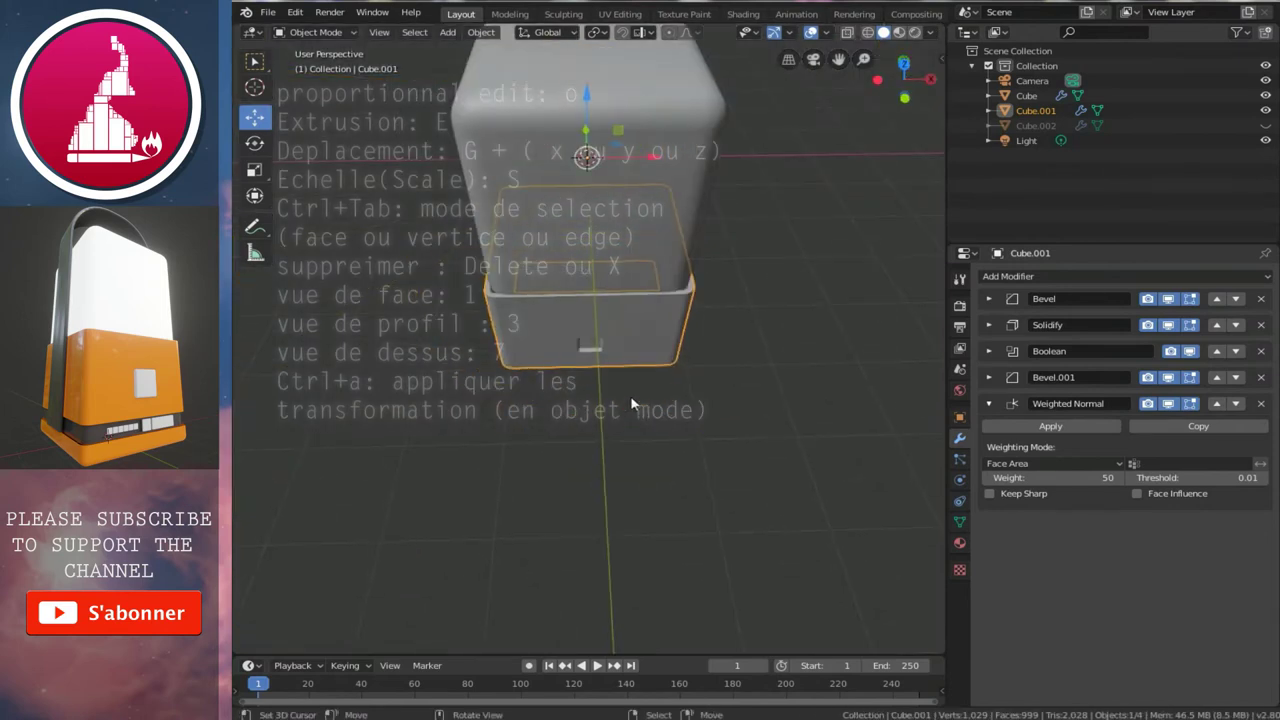
pyautogui.scroll(-1, 657, 425)
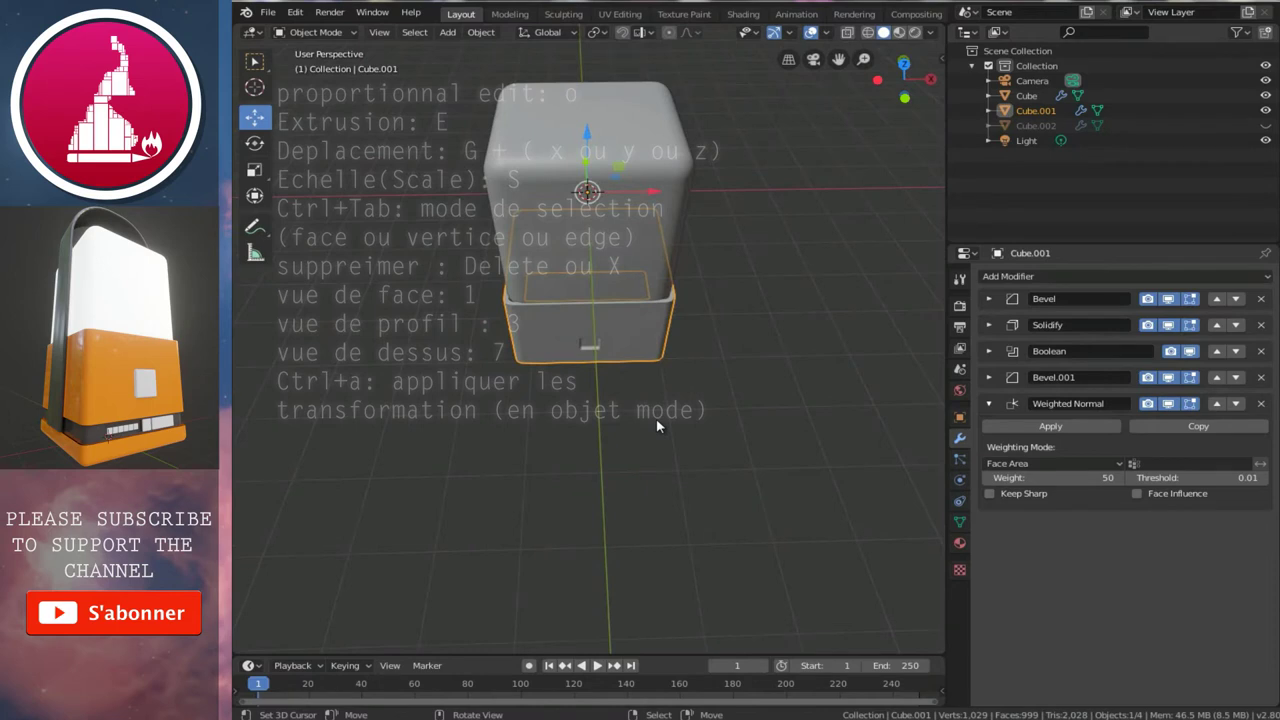
pyautogui.click(1265, 126)
# - Duplicate the small cutting cube in place as Cube.003
pyautogui.press('KP_1')
pyautogui.scroll(5, 666, 377)
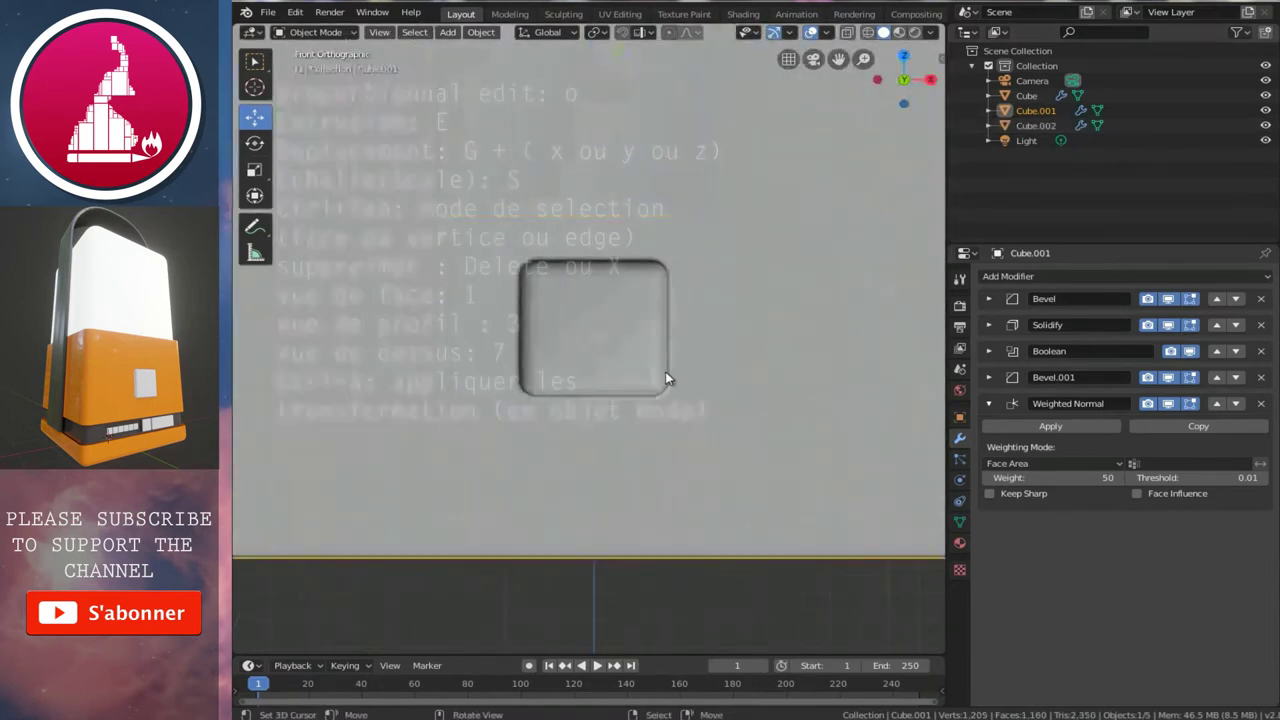
pyautogui.moveTo(580, 277); pyautogui.dragTo(625, 297, button='middle')
pyautogui.click(688, 414)
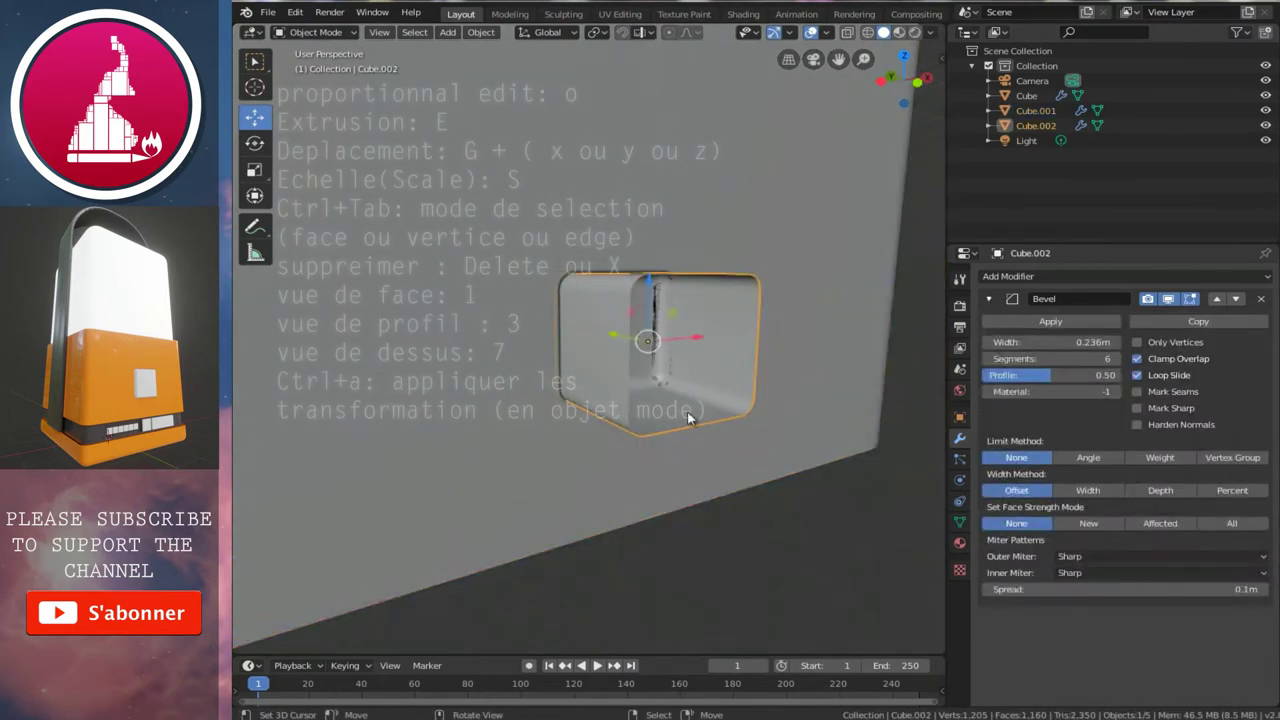
pyautogui.hotkey('shift', 'd')
pyautogui.rightClick(759, 402)
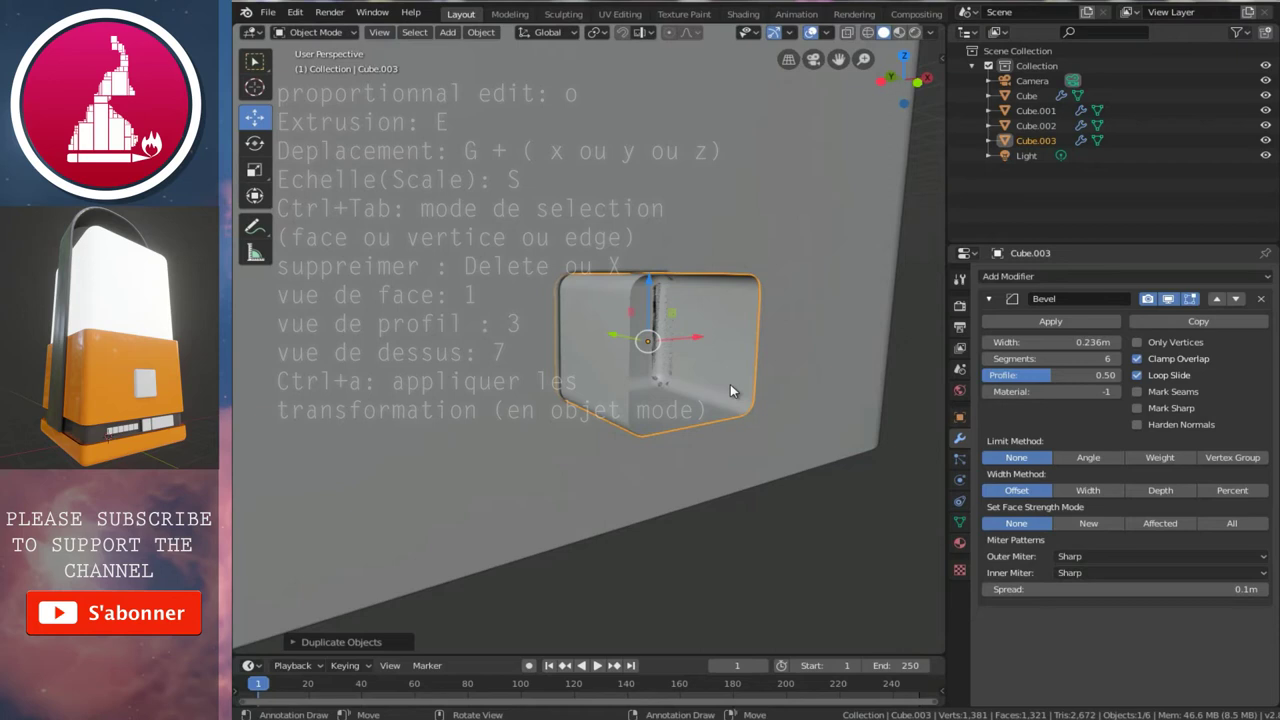
pyautogui.press('KP_3')
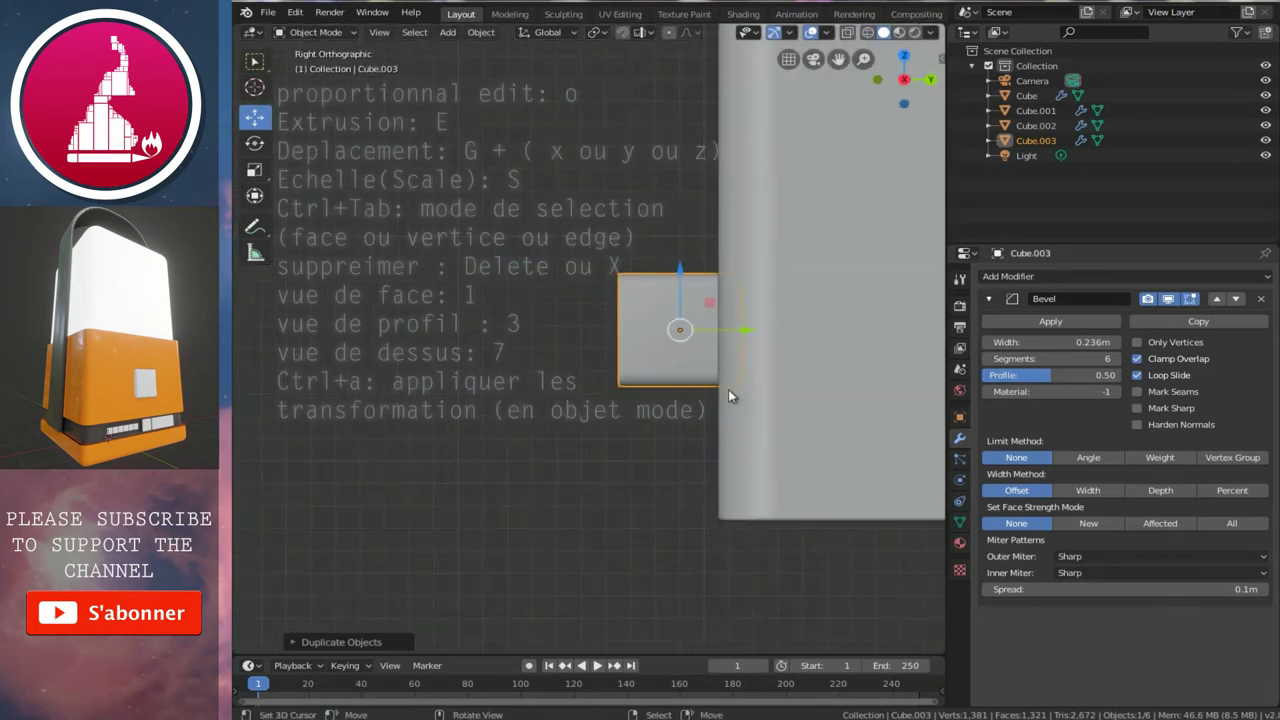
# - Rotate Cube.003's geometry 90° in Edit Mode and shift it beside the larger cube
pyautogui.press('Tab')
pyautogui.press('a')
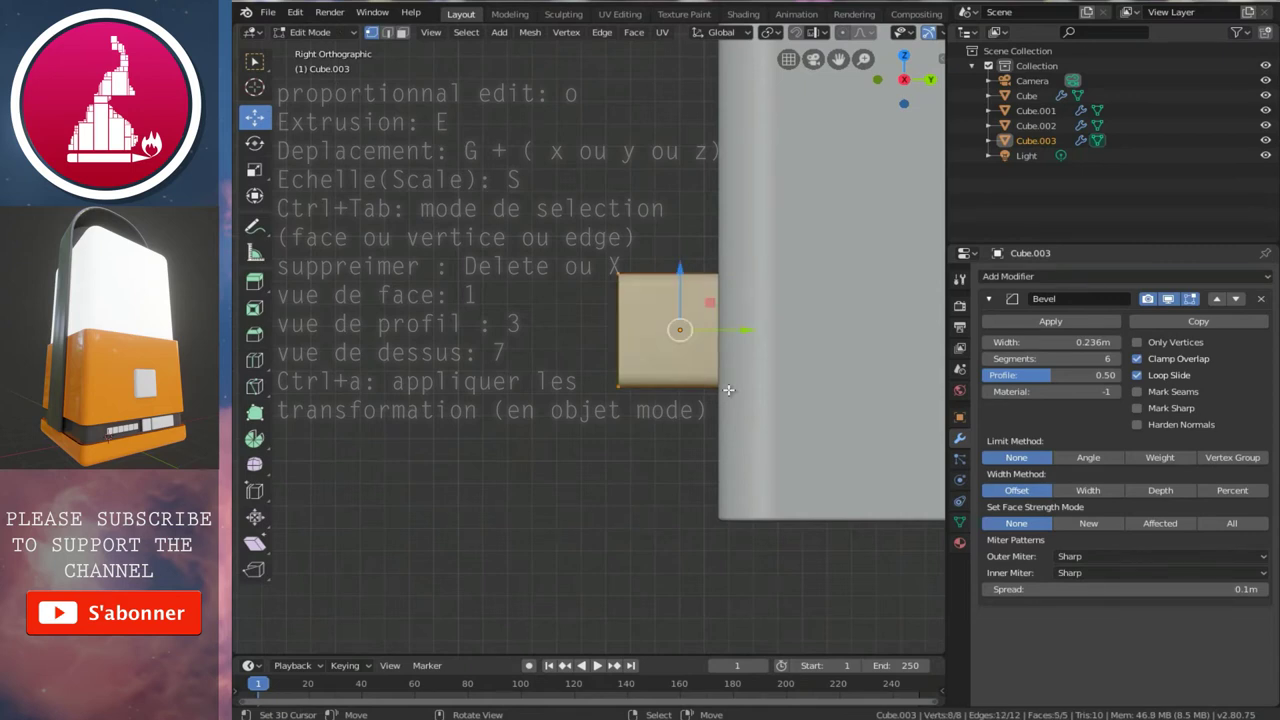
pyautogui.write('r90')
pyautogui.press('Return')
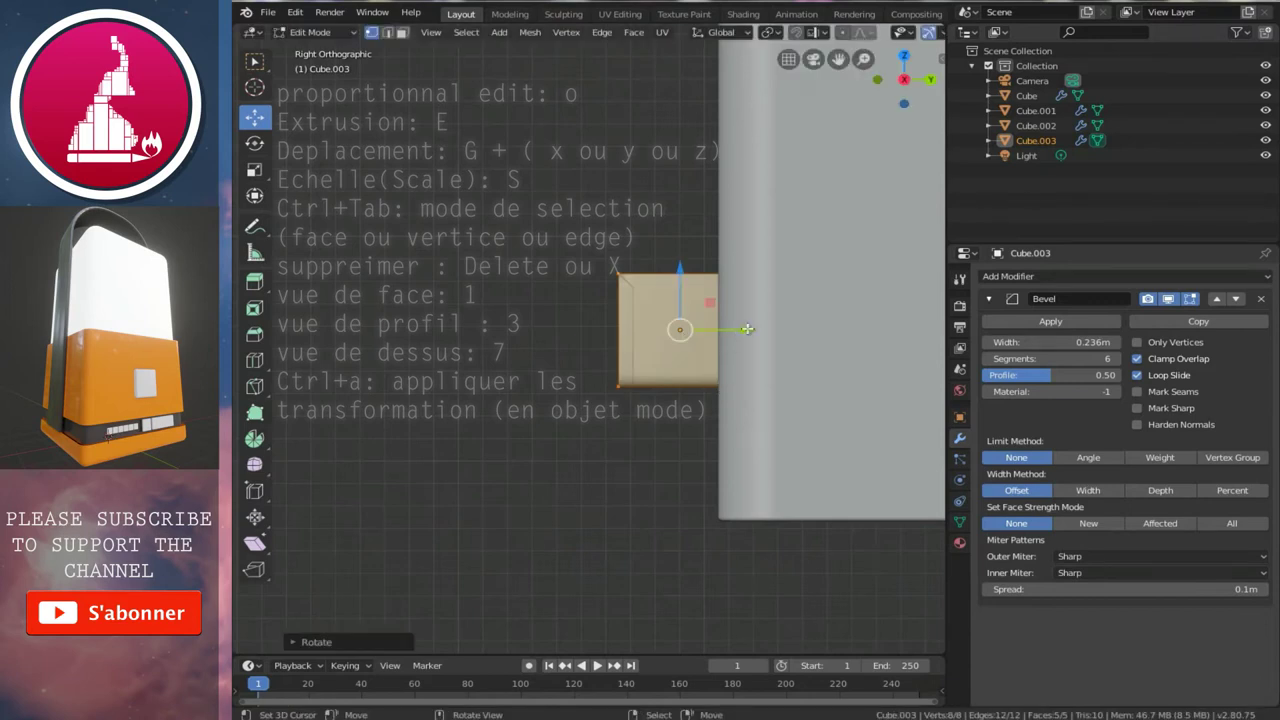
pyautogui.press('g')
pyautogui.click(567, 330)
pyautogui.moveTo(567, 330)
pyautogui.mouseDown(button='middle')
pyautogui.moveTo(578, 435)
pyautogui.moveTo(572, 413)
pyautogui.mouseUp(button='middle')
pyautogui.press('KP_3')
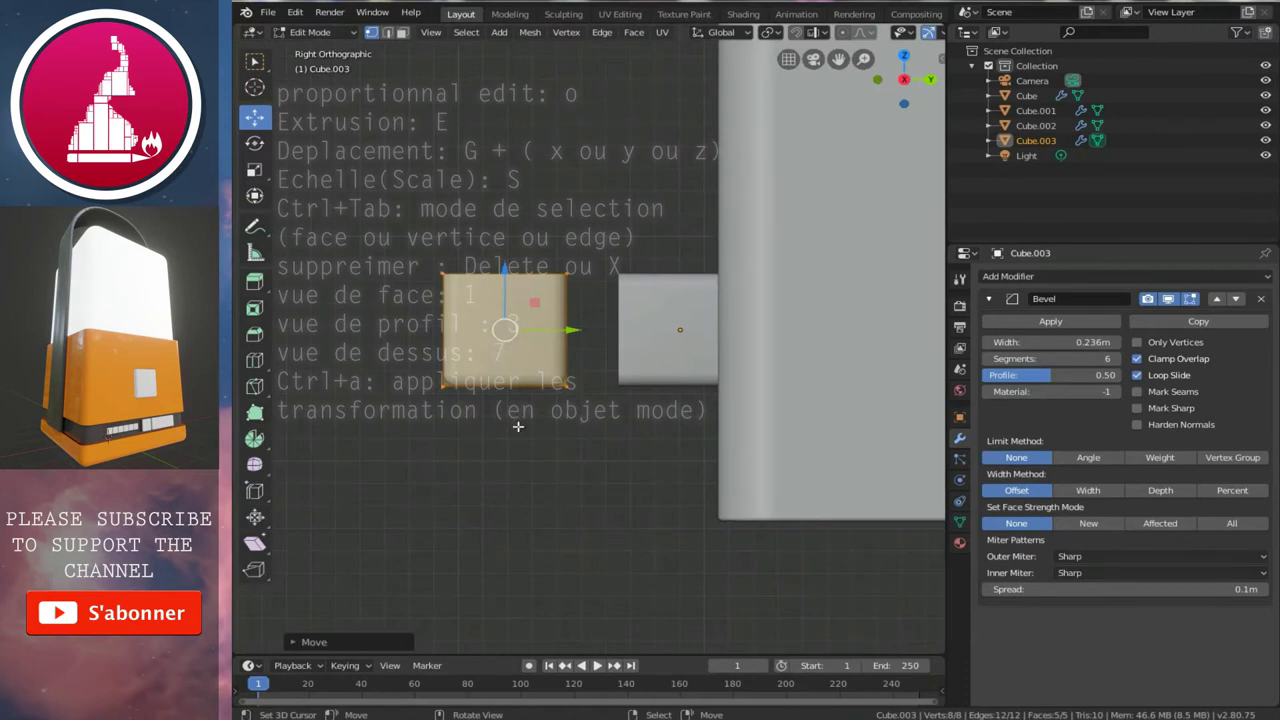
pyautogui.press('r')
pyautogui.click(493, 440)
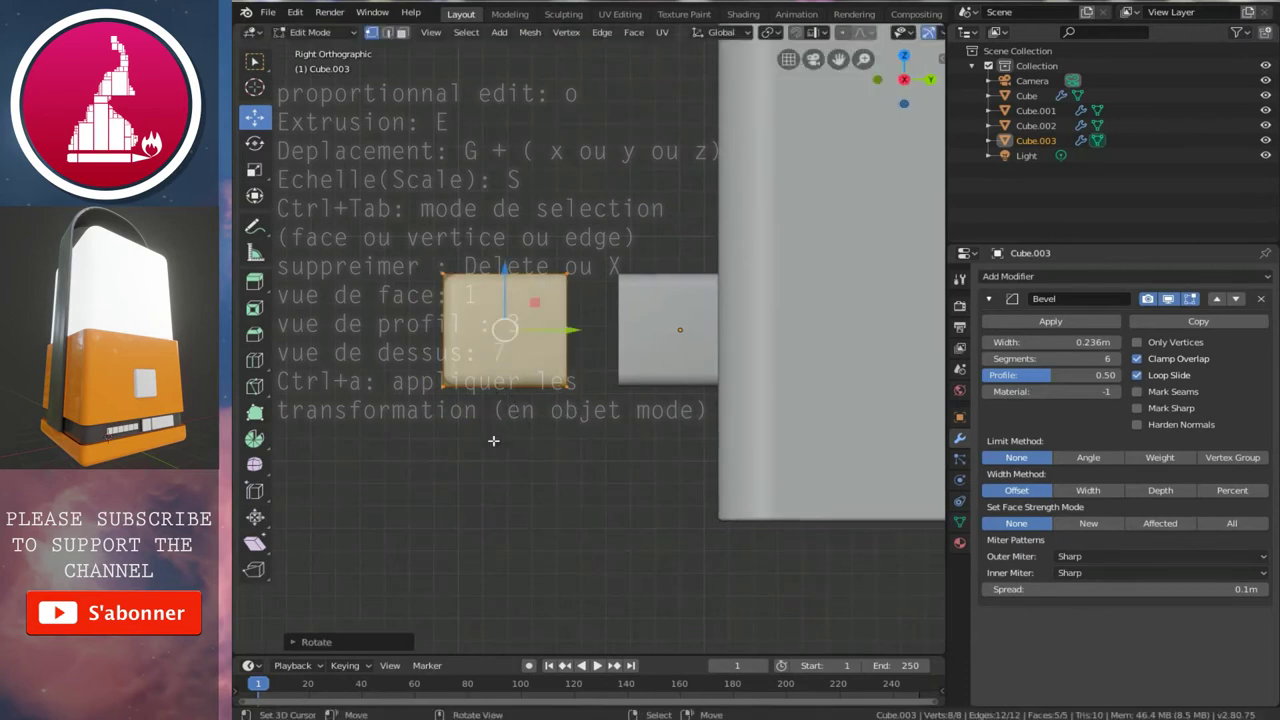
# - Slide Cube.003's right-edge vertices left along Y to form a thin upright slab
pyautogui.keyDown('shift'); pyautogui.moveTo(493, 440); pyautogui.dragTo(563, 436, button='middle'); pyautogui.keyUp('shift')
pyautogui.scroll(4, 600, 420)
pyautogui.hotkey('alt', 'z')
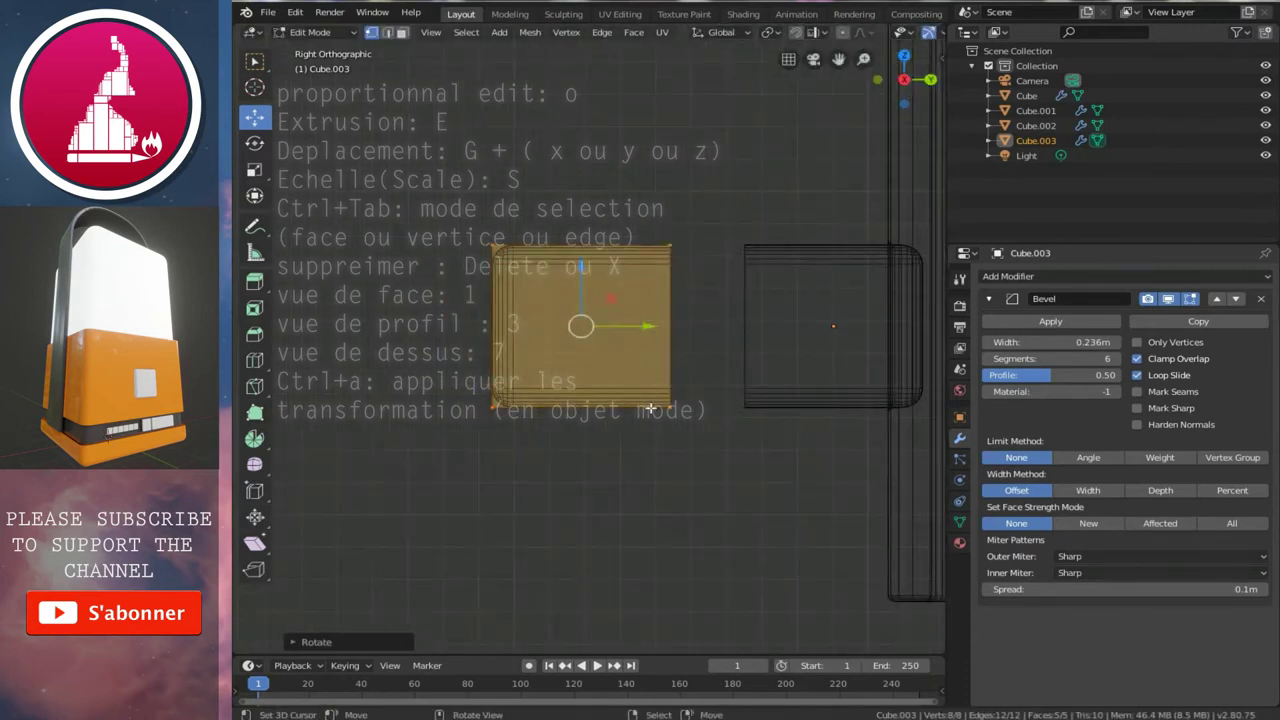
pyautogui.click(667, 410)
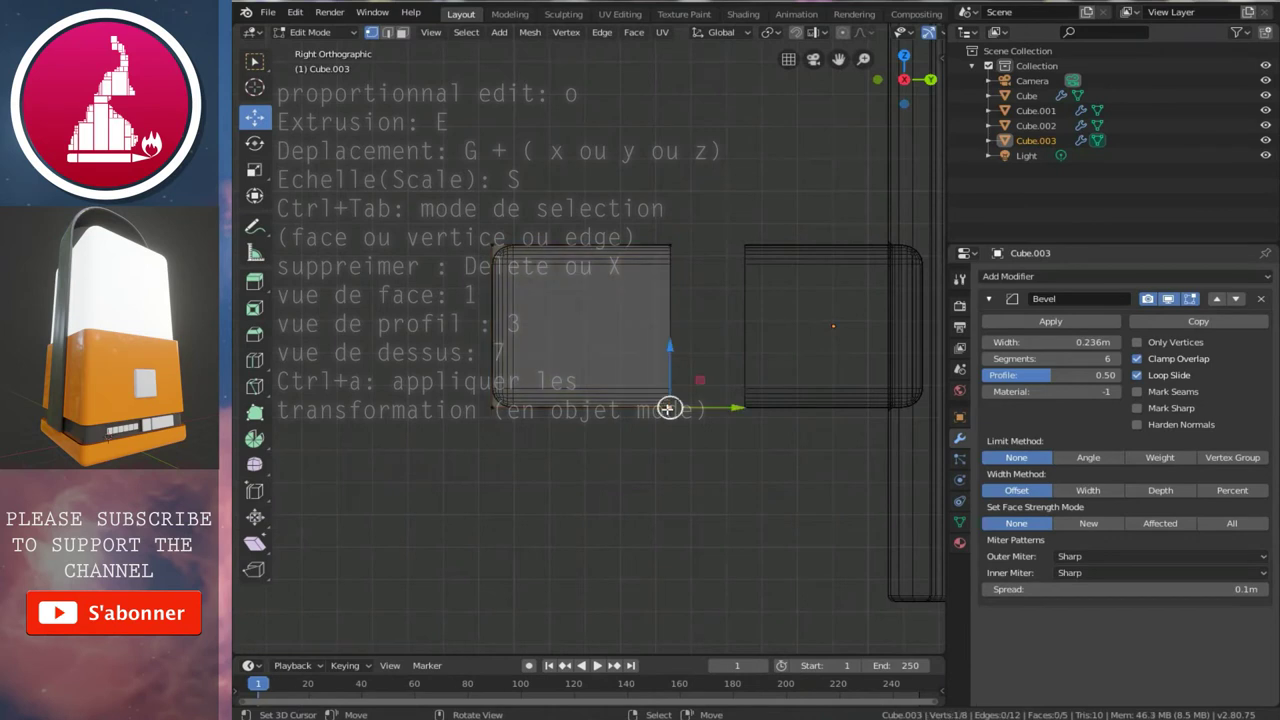
pyautogui.keyDown('shift'); pyautogui.click(670, 246); pyautogui.keyUp('shift')
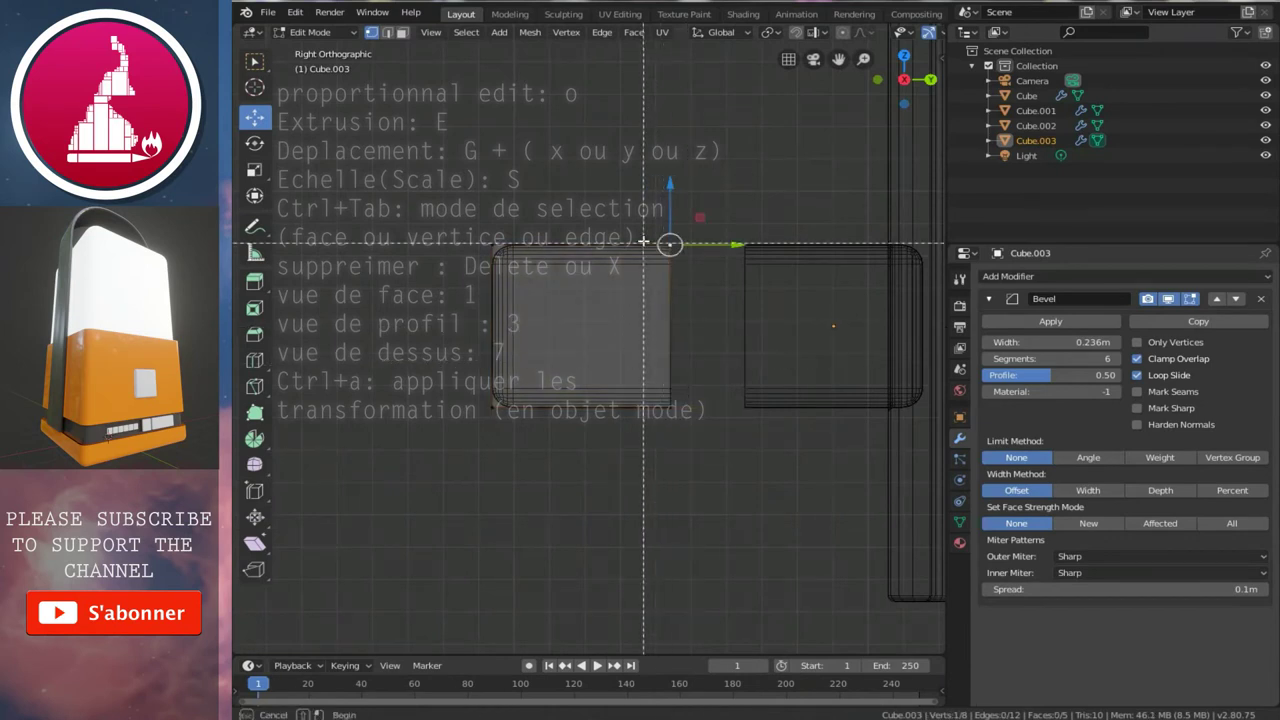
pyautogui.moveTo(731, 353); pyautogui.dragTo(591, 357)
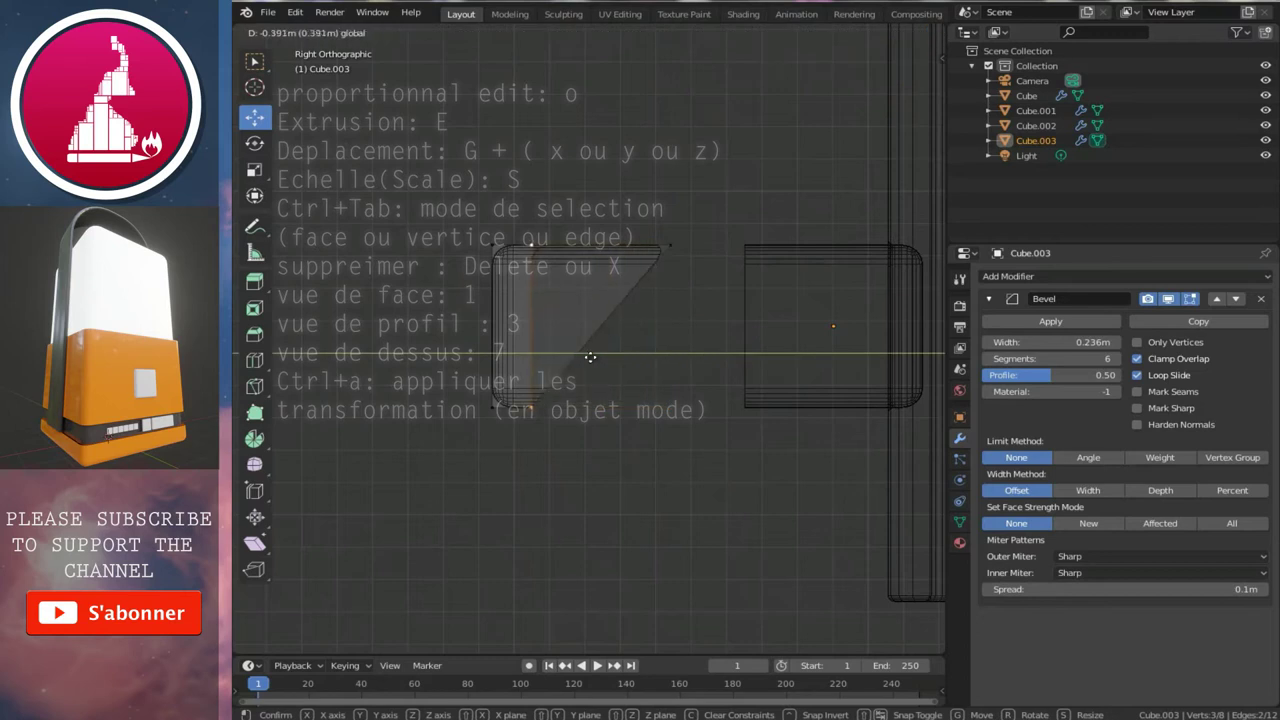
pyautogui.hotkey('ctrl', 'z')
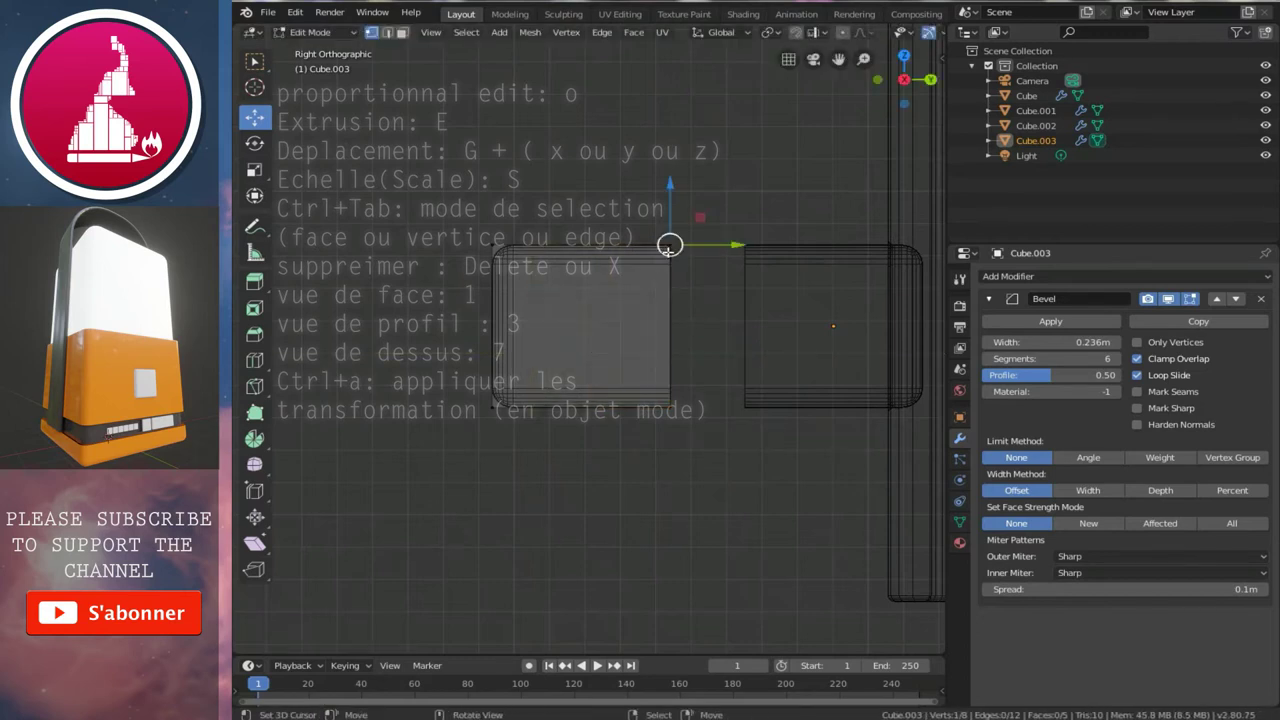
pyautogui.moveTo(630, 185); pyautogui.dragTo(735, 525)
pyautogui.press('g')
pyautogui.moveTo(702, 326); pyautogui.dragTo(575, 352)
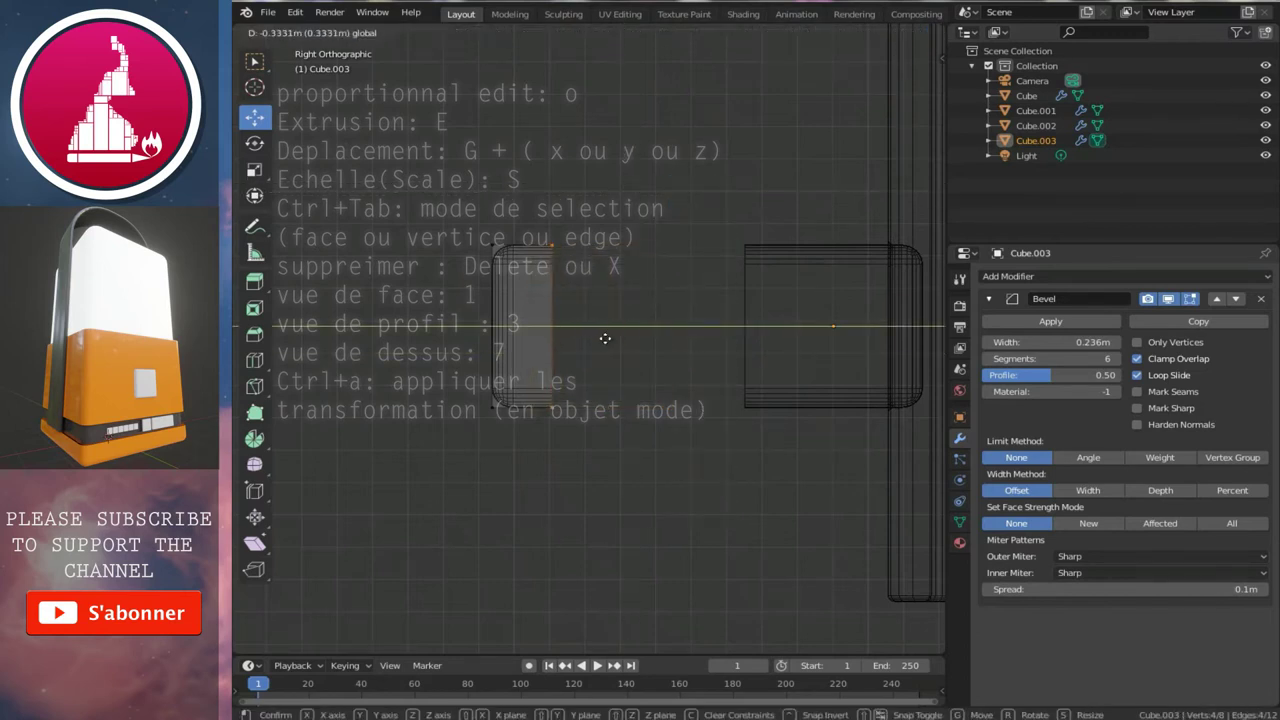
pyautogui.click(575, 352)
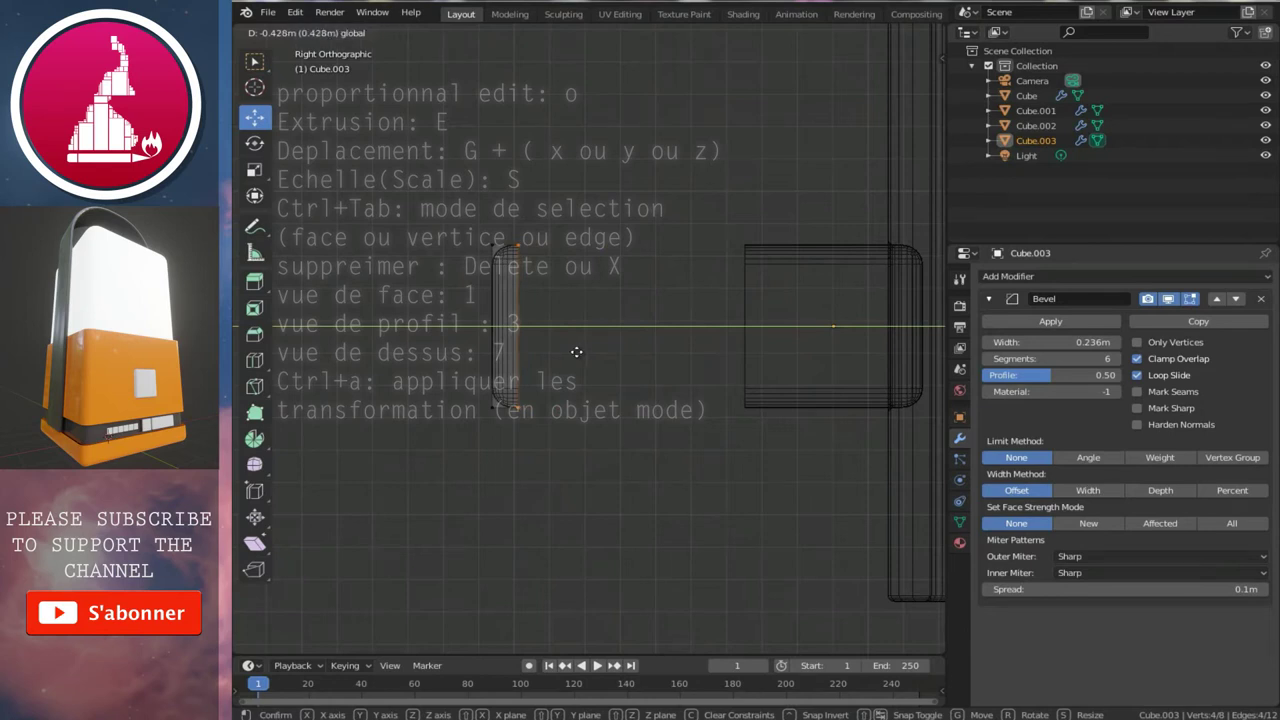
pyautogui.press('Tab')
# - Set the thin slab's bevel width to 0.128m
pyautogui.hotkey('shift', 'z')
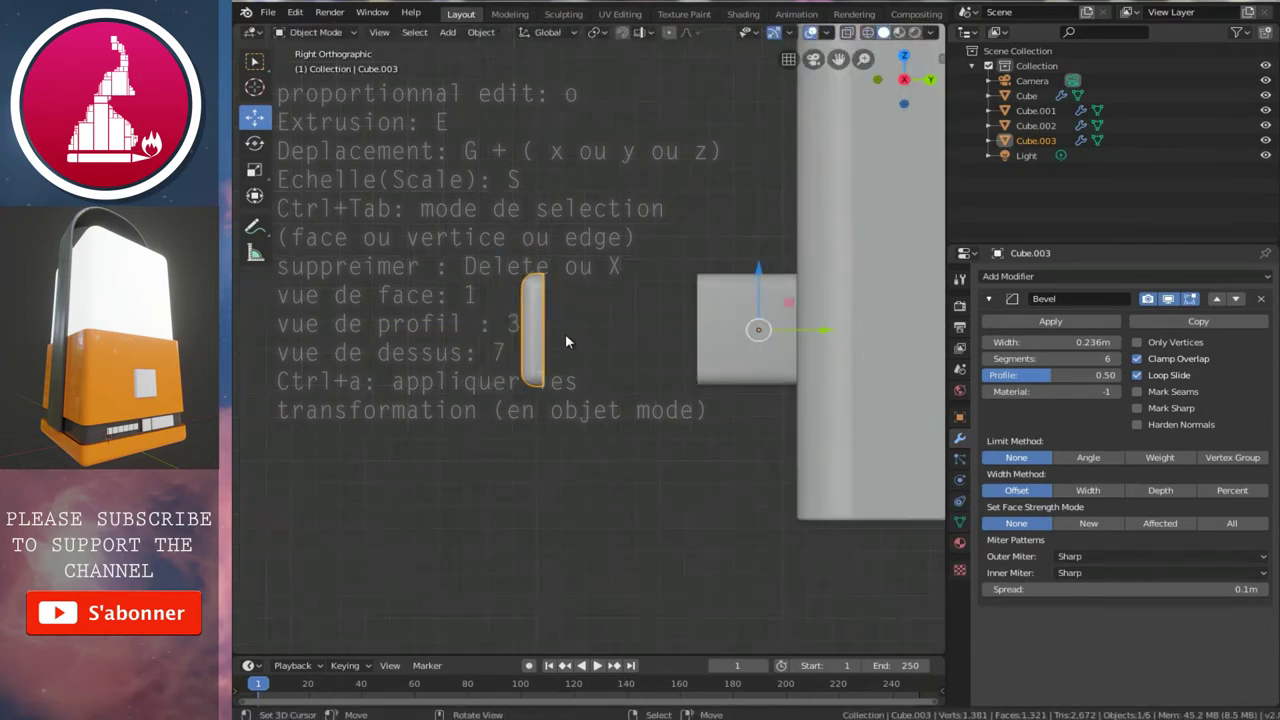
pyautogui.moveTo(565, 333); pyautogui.dragTo(665, 402, button='middle')
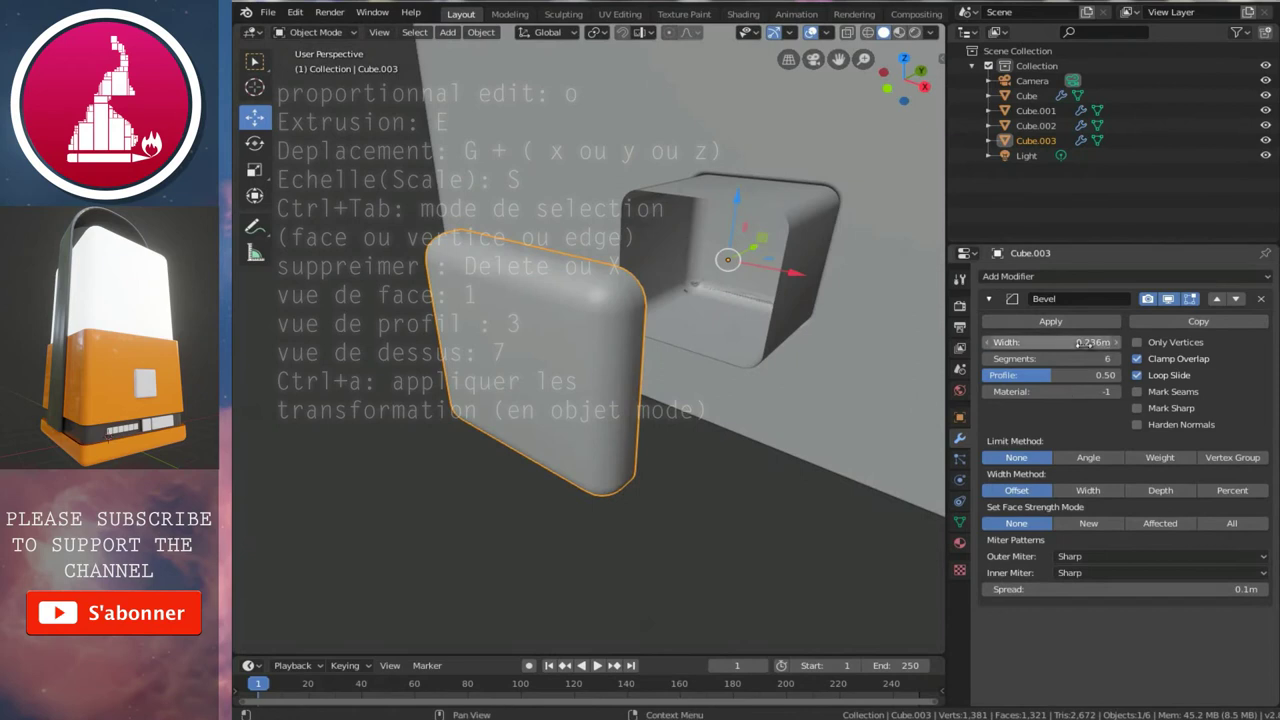
pyautogui.moveTo(1047, 342); pyautogui.dragTo(958, 374)
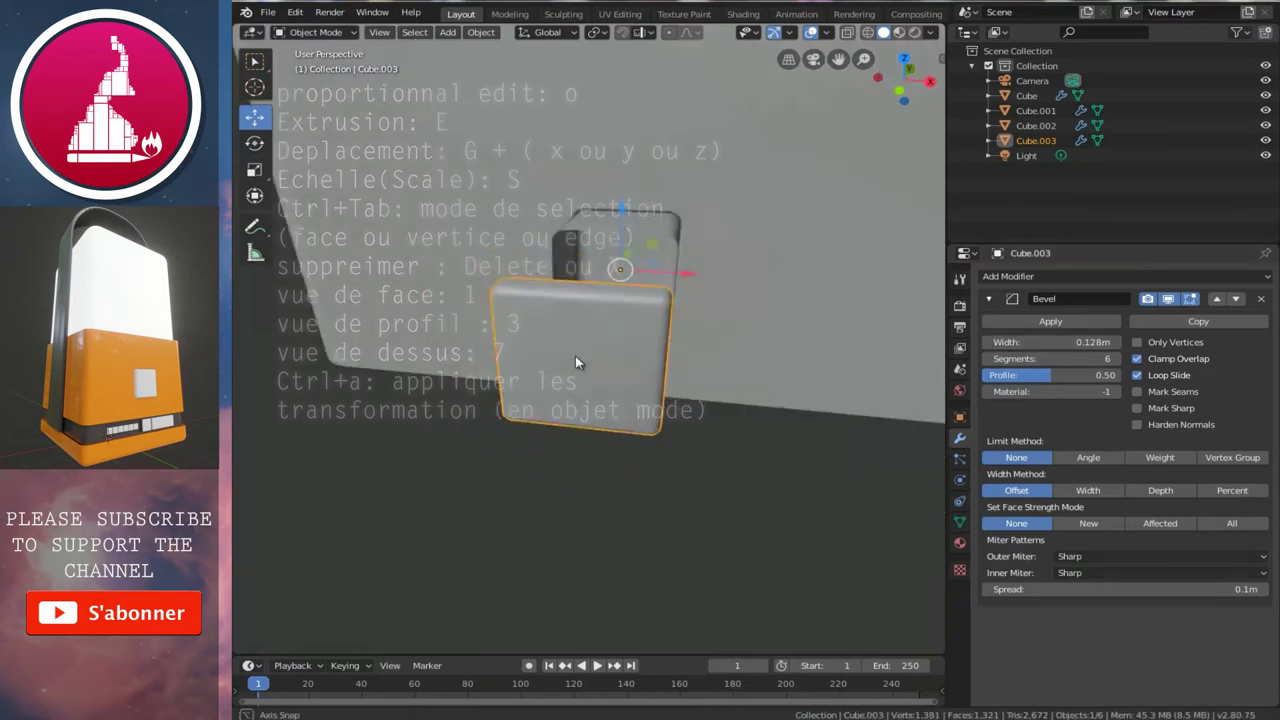
pyautogui.moveTo(537, 366)
pyautogui.mouseDown(button='middle')
pyautogui.moveTo(713, 356)
pyautogui.moveTo(619, 371)
pyautogui.moveTo(445, 368)
pyautogui.moveTo(620, 387)
pyautogui.mouseUp(button='middle')
# - Hide Cube.002 to reveal the base recess, then select Cube.003
pyautogui.click(838, 334)
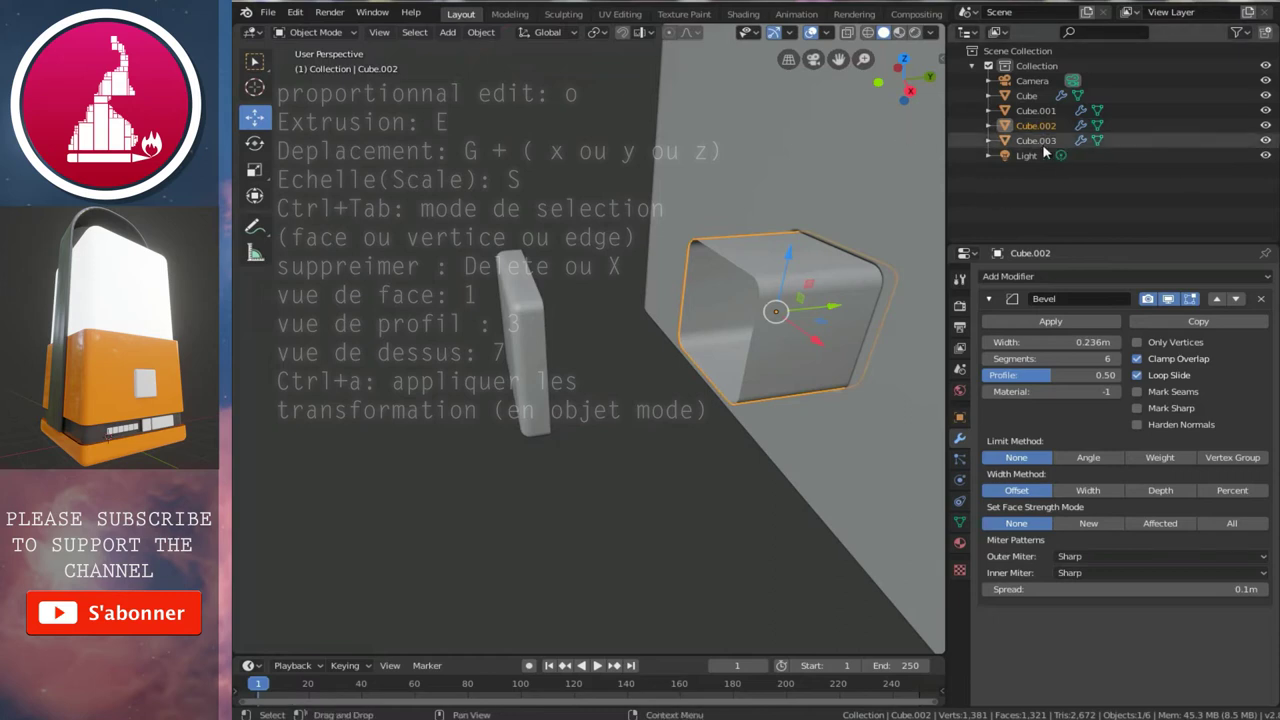
pyautogui.click(1267, 127)
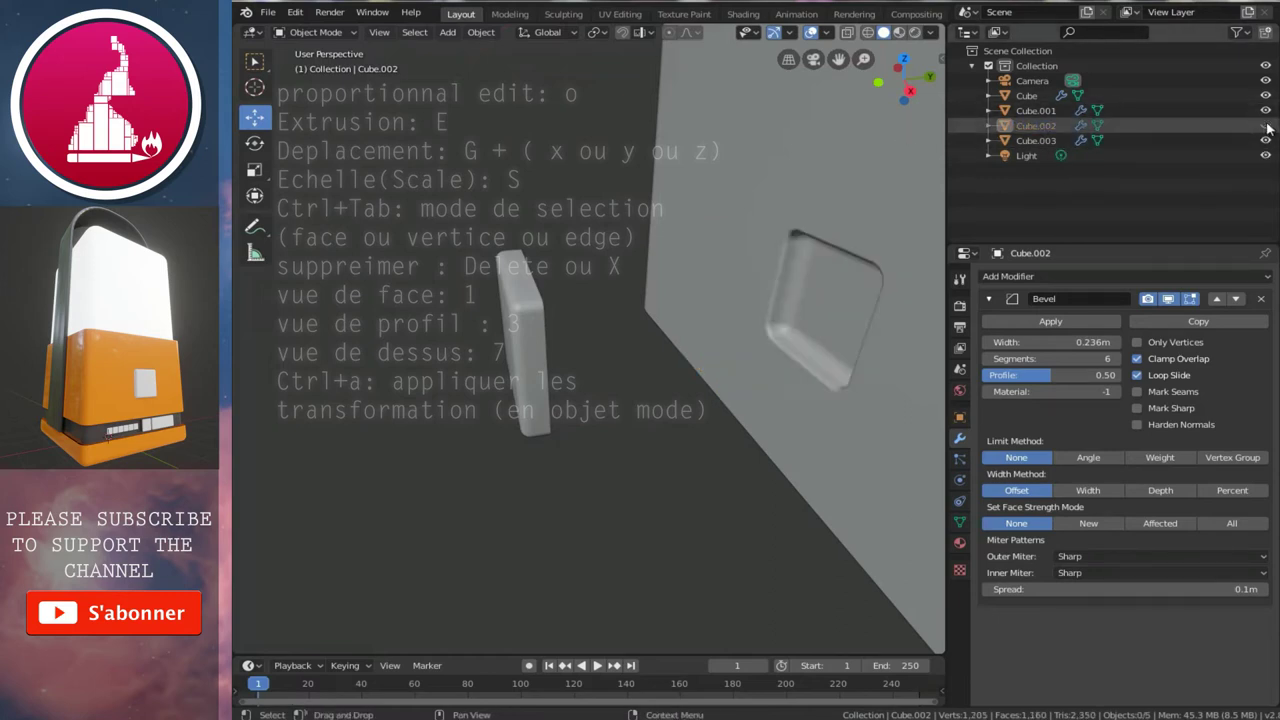
pyautogui.moveTo(610, 346); pyautogui.dragTo(565, 355, button='middle')
pyautogui.click(565, 355)
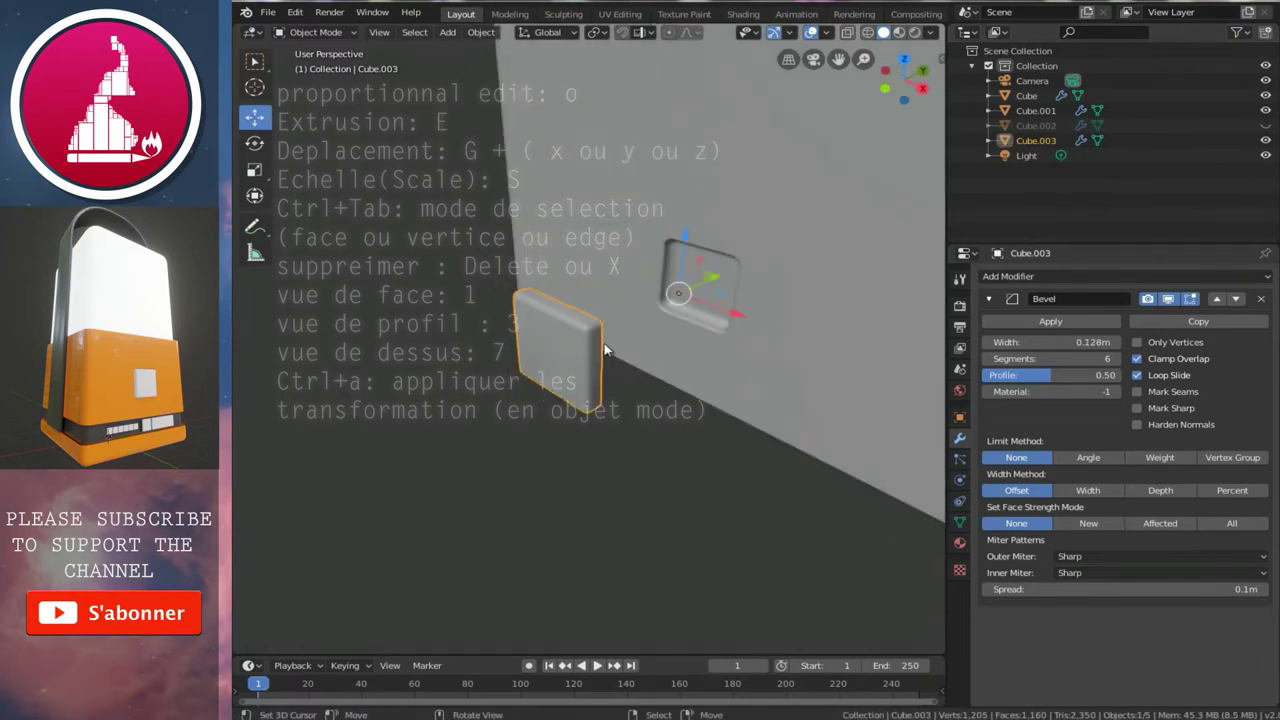
# - Slide the Cube.003 slab along Y onto the base band's face
pyautogui.press('3')
pyautogui.scroll(2, 700, 270)
pyautogui.press('Tab')
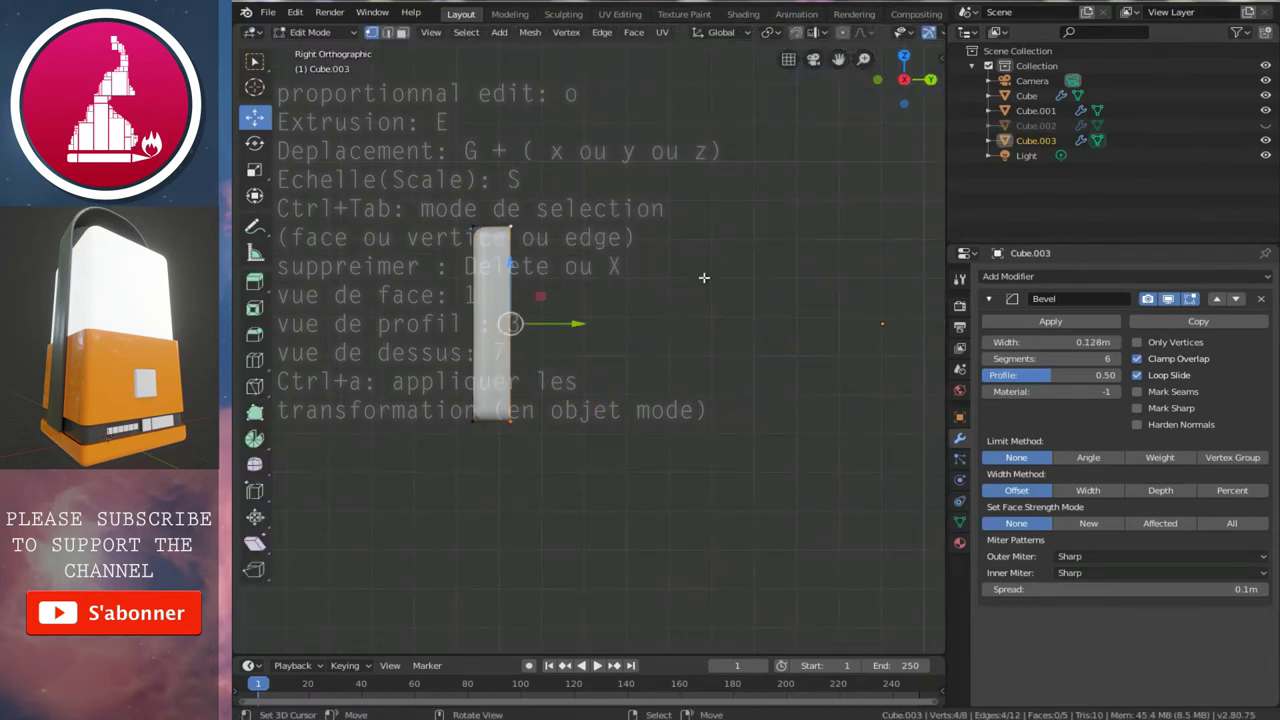
pyautogui.keyDown('ctrl'); pyautogui.scroll(-2, 675, 281); pyautogui.keyUp('ctrl')
pyautogui.scroll(-2, 660, 281)
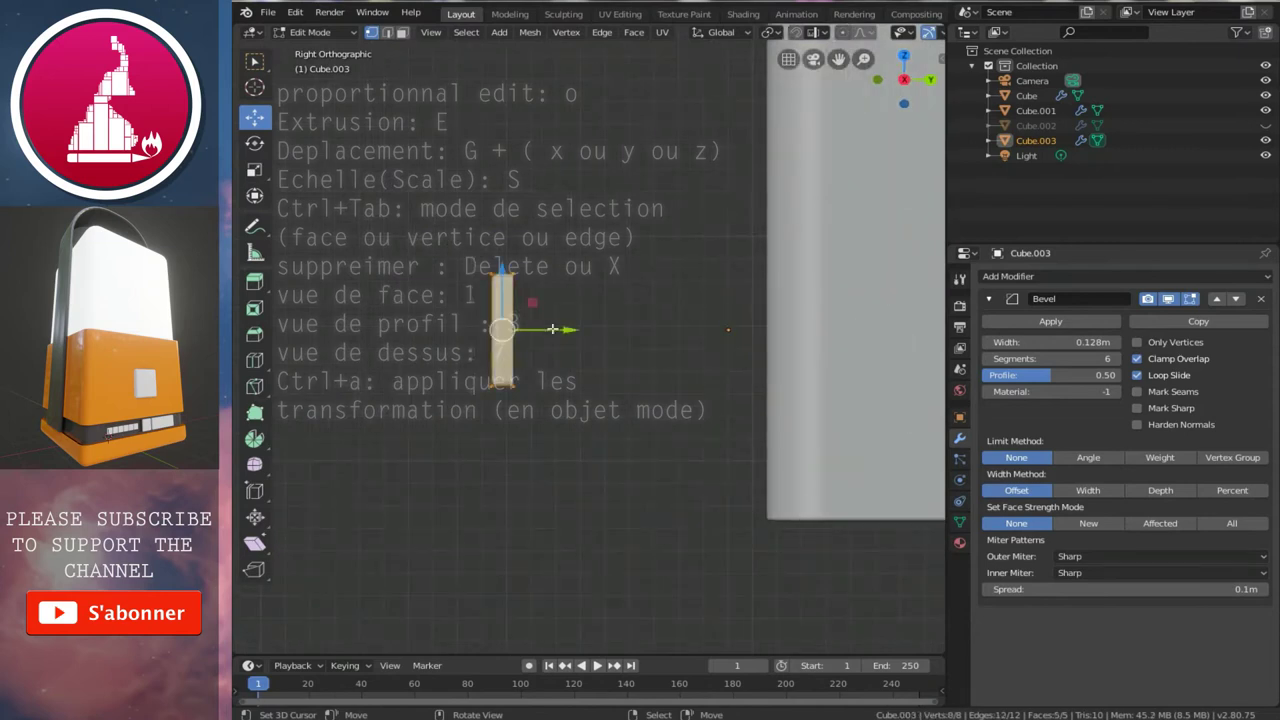
pyautogui.hotkey('alt', 'z')
pyautogui.moveTo(571, 329); pyautogui.dragTo(831, 343)
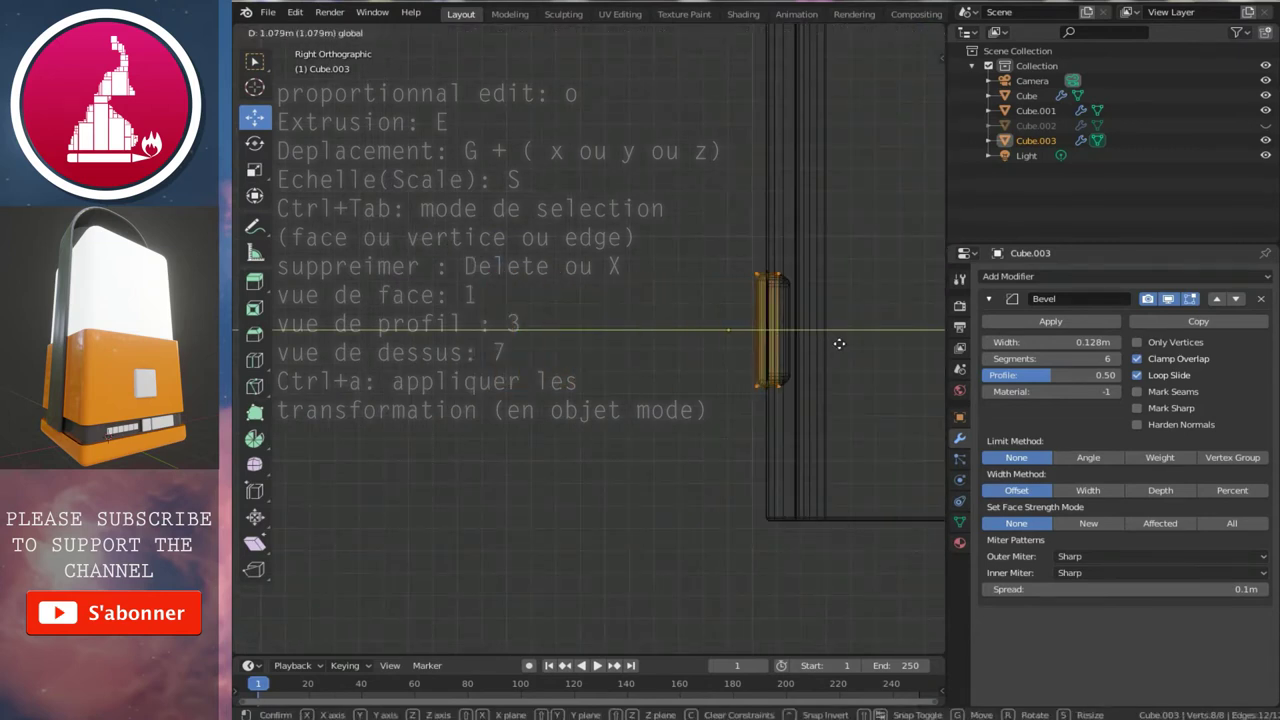
pyautogui.click(837, 345)
# - Shrink the slab slightly in front view and check it against the base
pyautogui.press('1')
pyautogui.scroll(2, 720, 400)
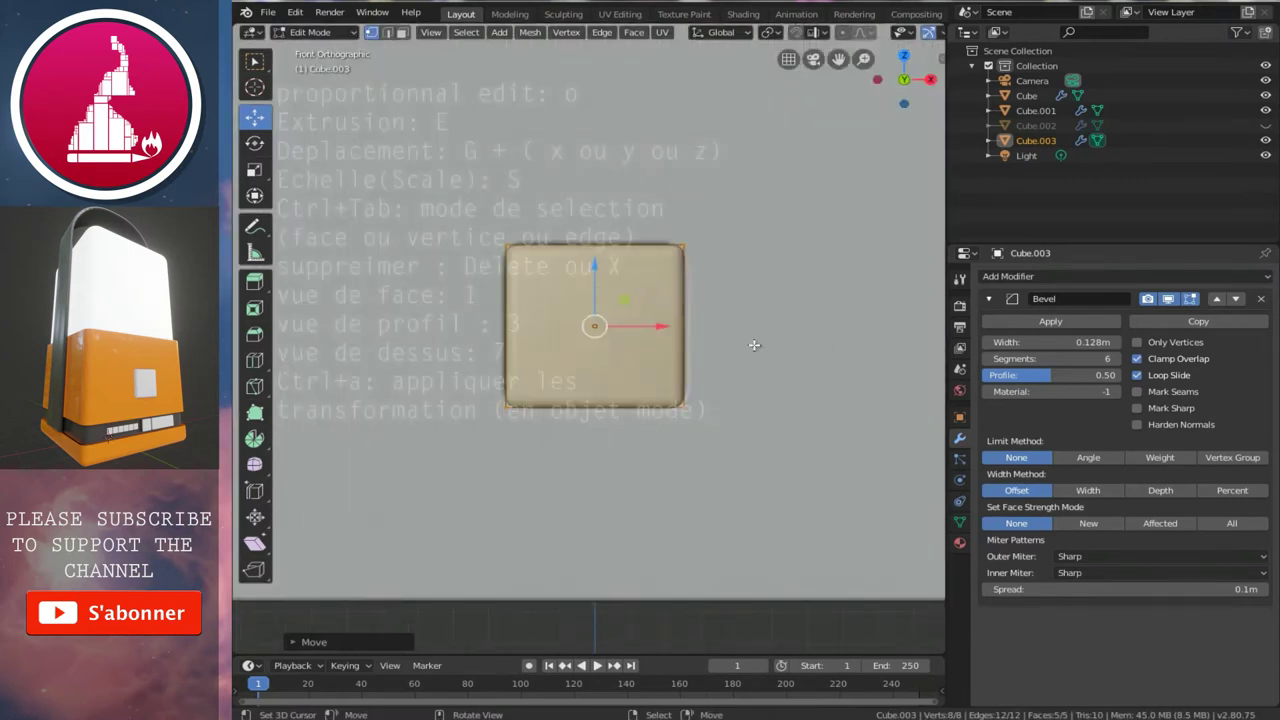
pyautogui.scroll(2, 718, 411)
pyautogui.press('s')
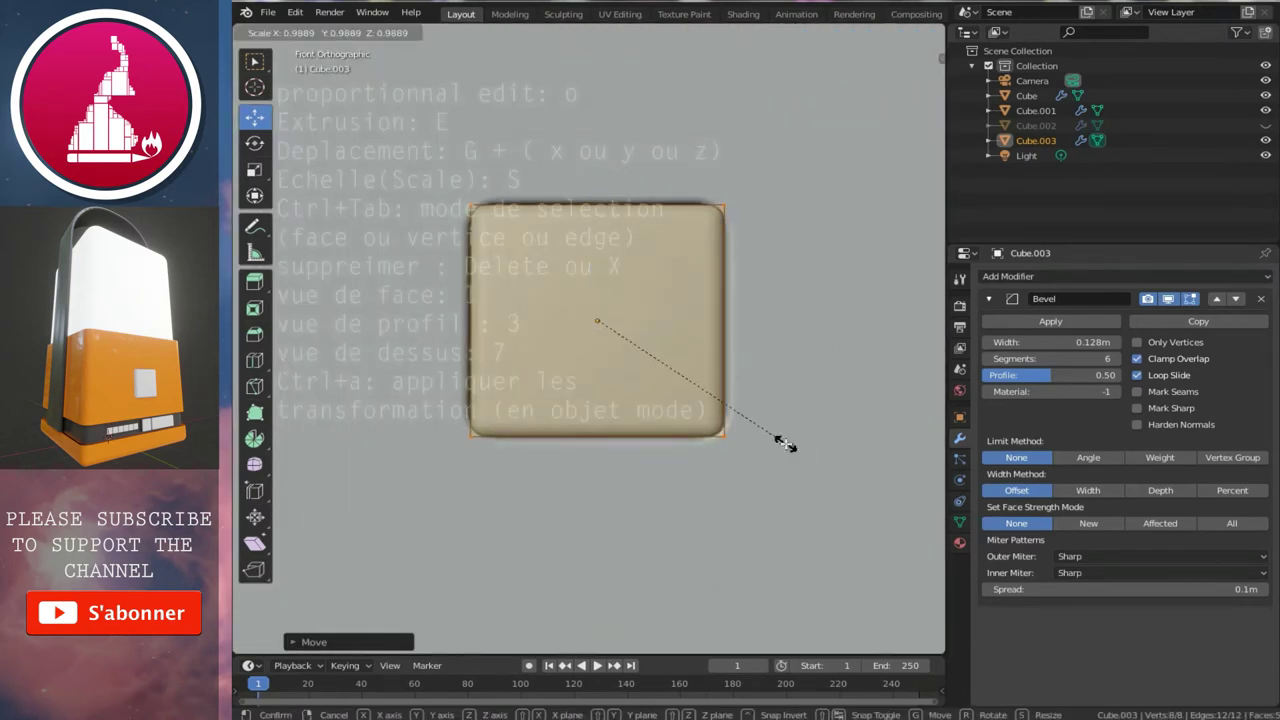
pyautogui.click(758, 435)
pyautogui.scroll(-4, 708, 271)
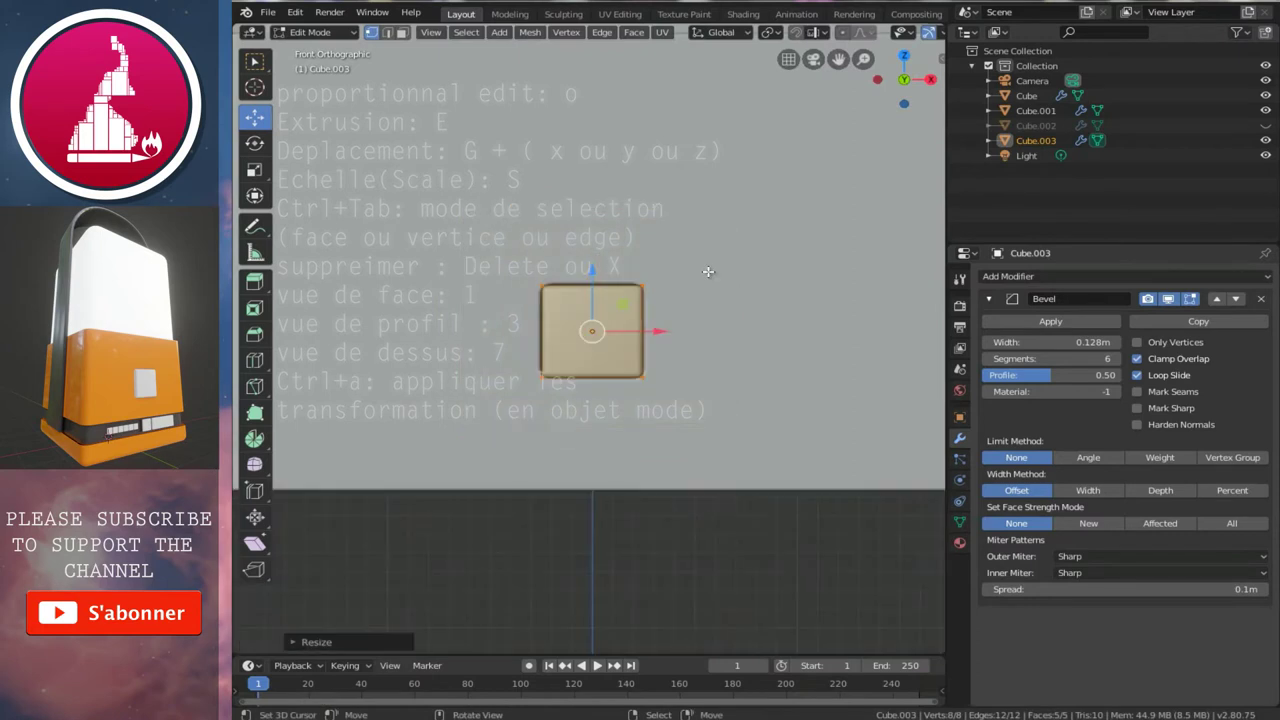
pyautogui.press('5')
pyautogui.moveTo(703, 271); pyautogui.dragTo(664, 272, button='middle')
# - Return to Object Mode and select the base band Cube.001
pyautogui.press('Tab')
pyautogui.scroll(3, 660, 265)
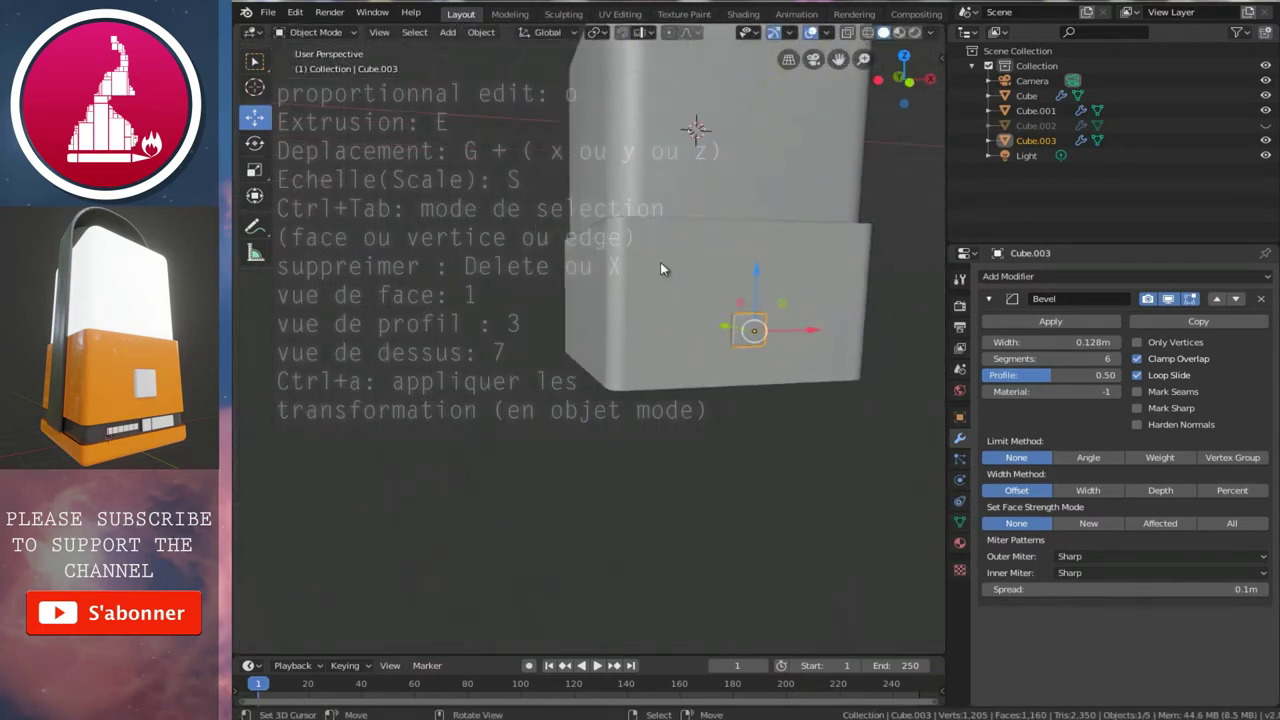
pyautogui.scroll(2, 716, 330)
pyautogui.click(708, 320)
pyautogui.moveTo(708, 320)
pyautogui.mouseDown(button='middle')
pyautogui.moveTo(708, 300)
pyautogui.moveTo(669, 297)
pyautogui.moveTo(722, 320)
pyautogui.mouseUp(button='middle')
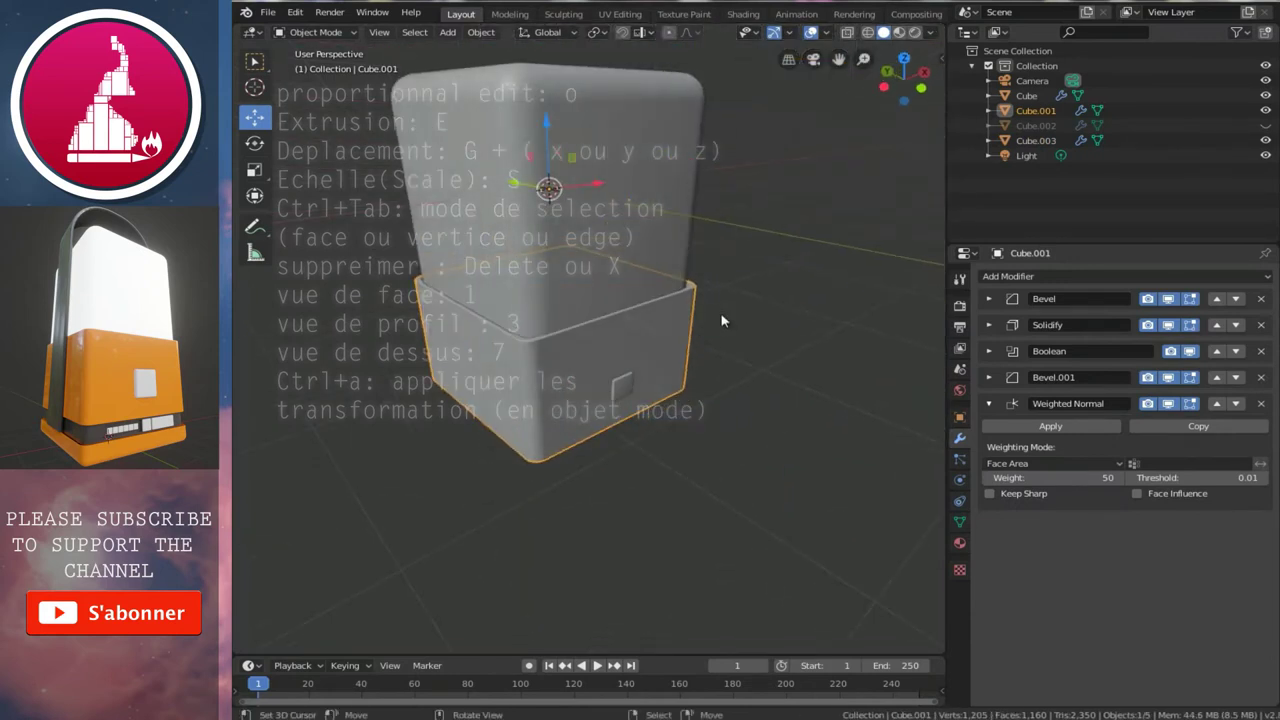
# - Turn on Cavity in the viewport shading options
pyautogui.click(932, 32)
pyautogui.click(841, 368)
pyautogui.scroll(2, 588, 347)
pyautogui.scroll(4, 589, 347)
pyautogui.scroll(-3, 547, 307)
pyautogui.moveTo(547, 307)
pyautogui.mouseDown(button='middle')
pyautogui.moveTo(601, 338)
pyautogui.moveTo(458, 288)
pyautogui.mouseUp(button='middle')
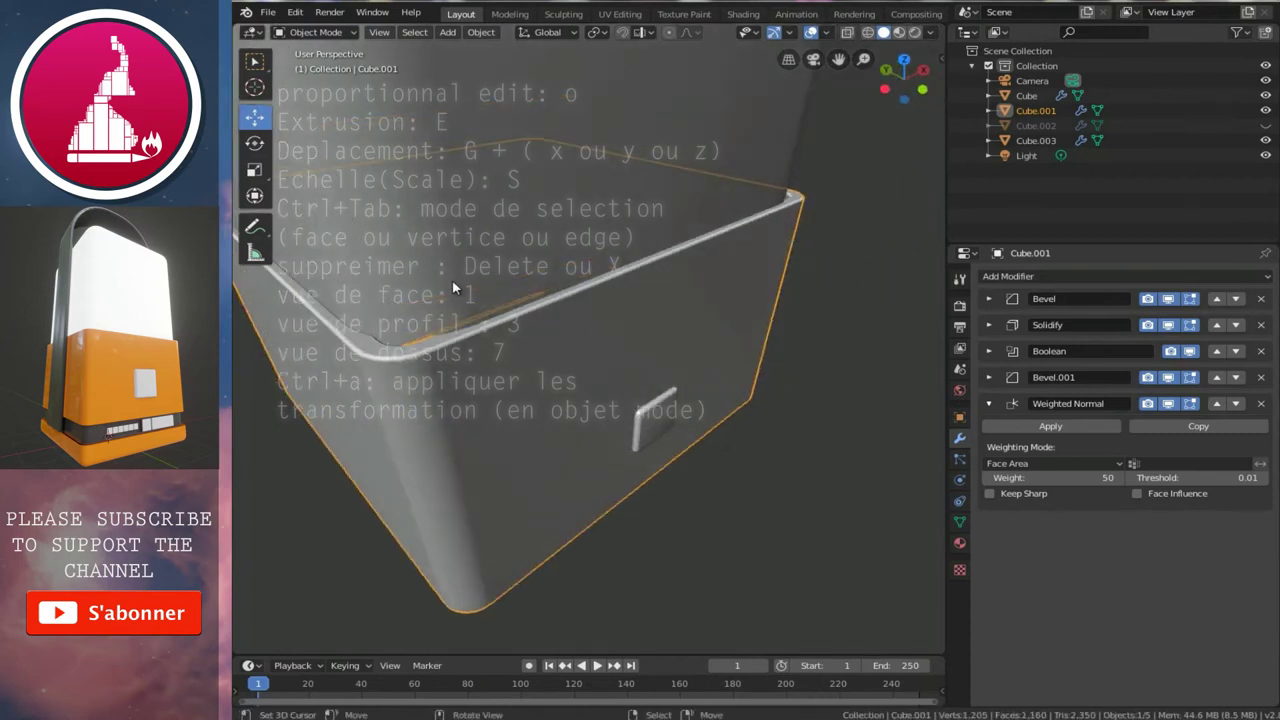
# - Scale the whole upper body Cube mesh by a negligible 1.0009 in Edit Mode
pyautogui.click(484, 296)
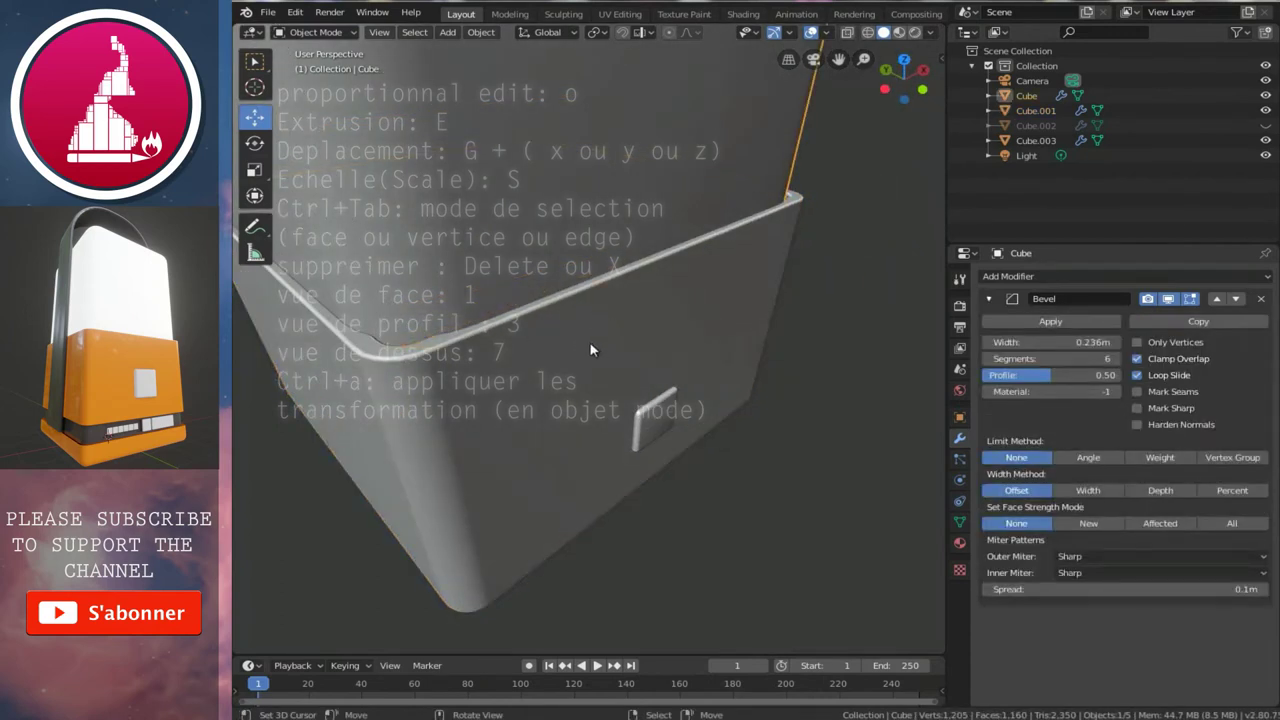
pyautogui.press('Tab')
pyautogui.moveTo(536, 310); pyautogui.dragTo(549, 271, button='middle')
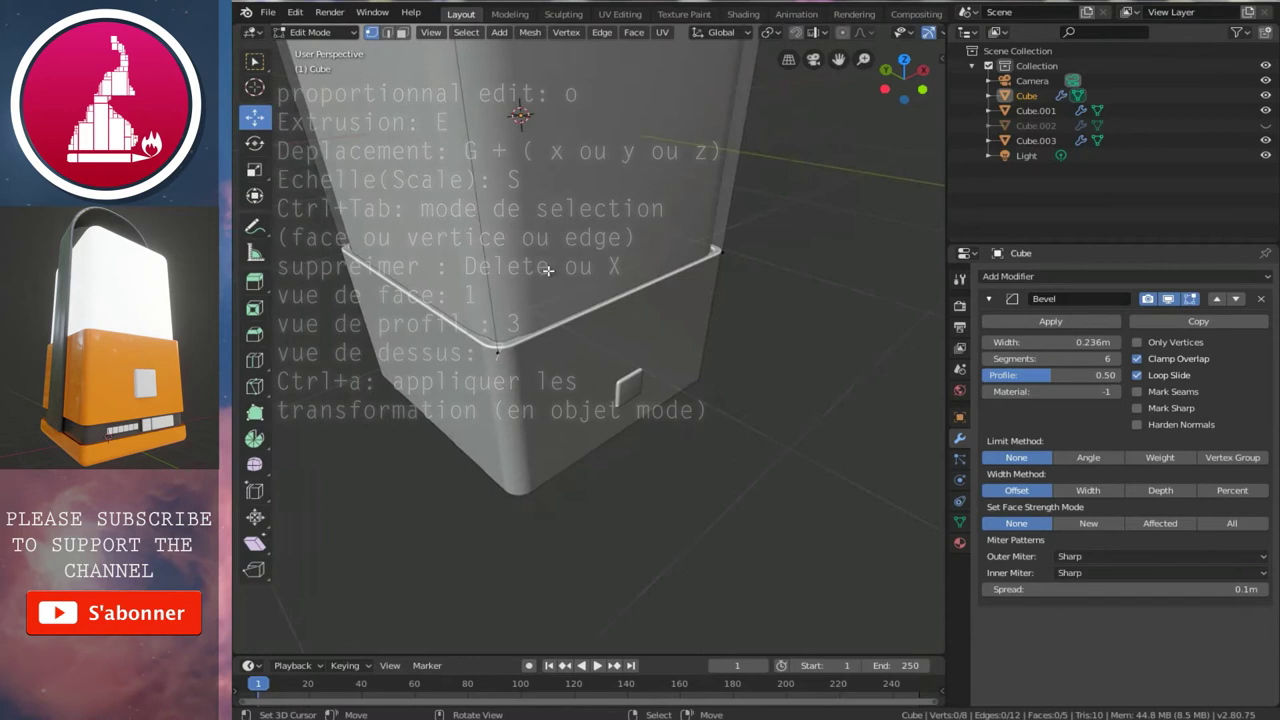
pyautogui.press('a')
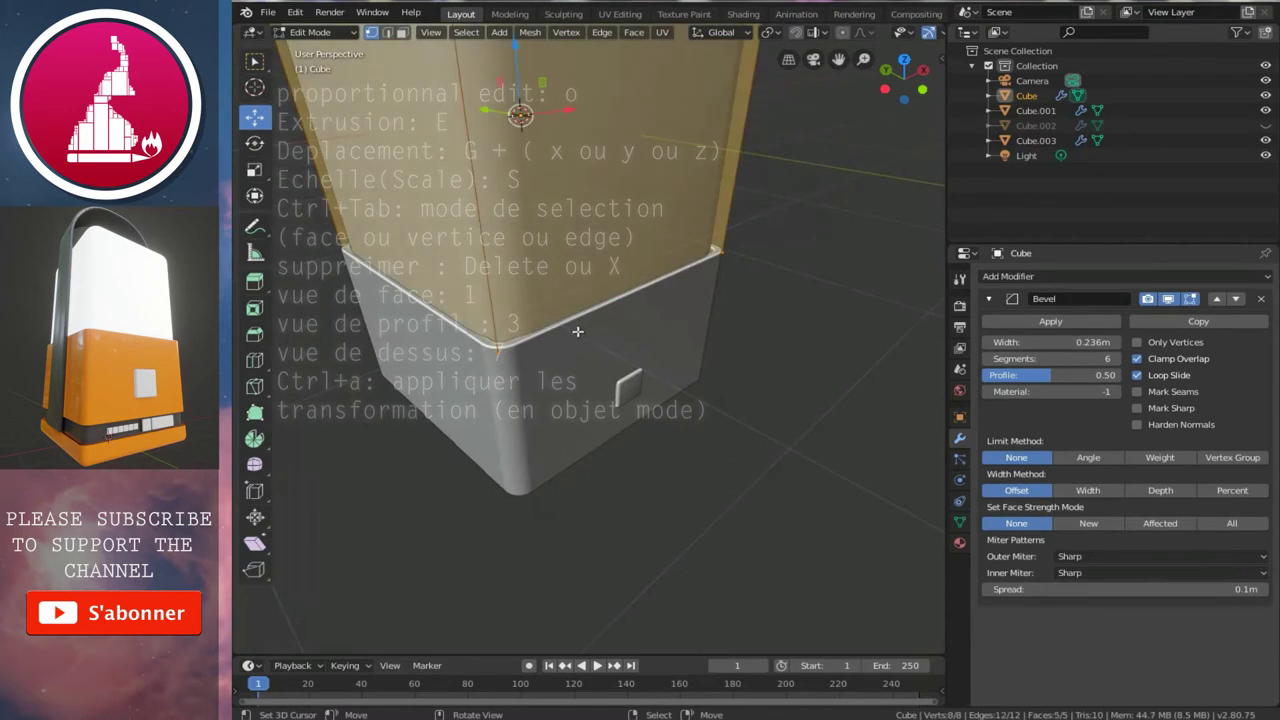
pyautogui.press('s')
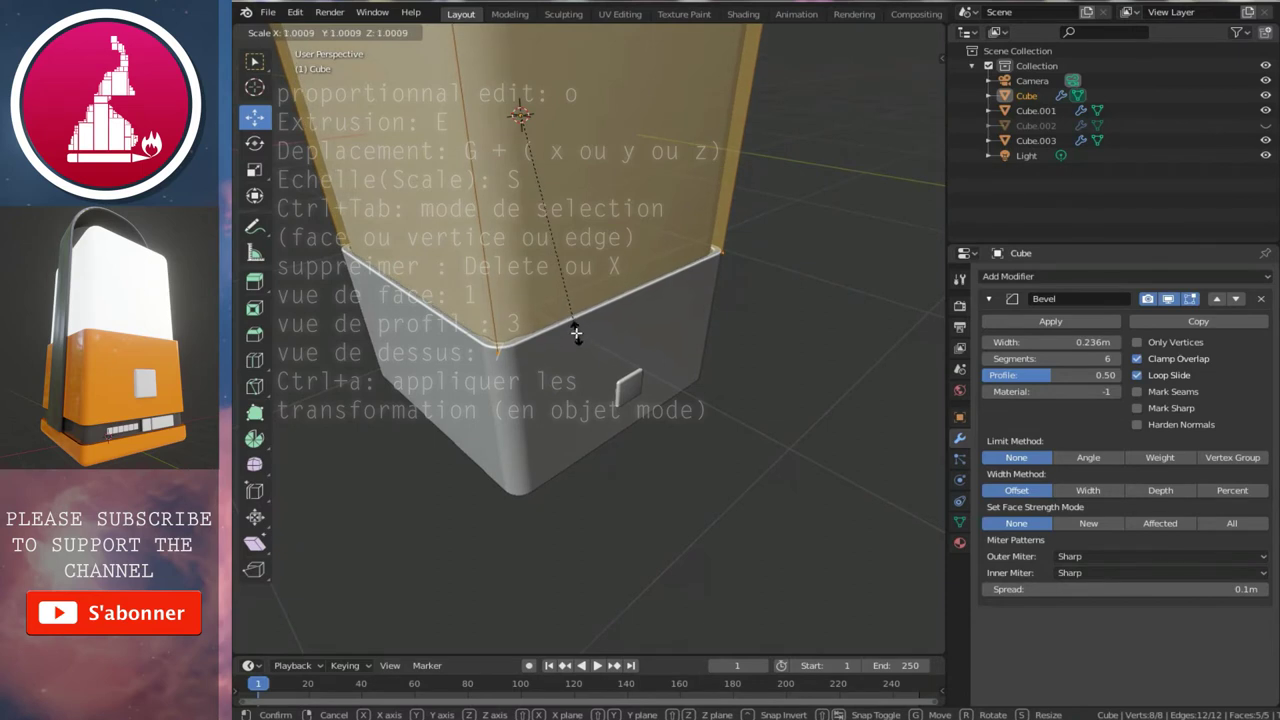
pyautogui.click(576, 333)
pyautogui.press('Tab')
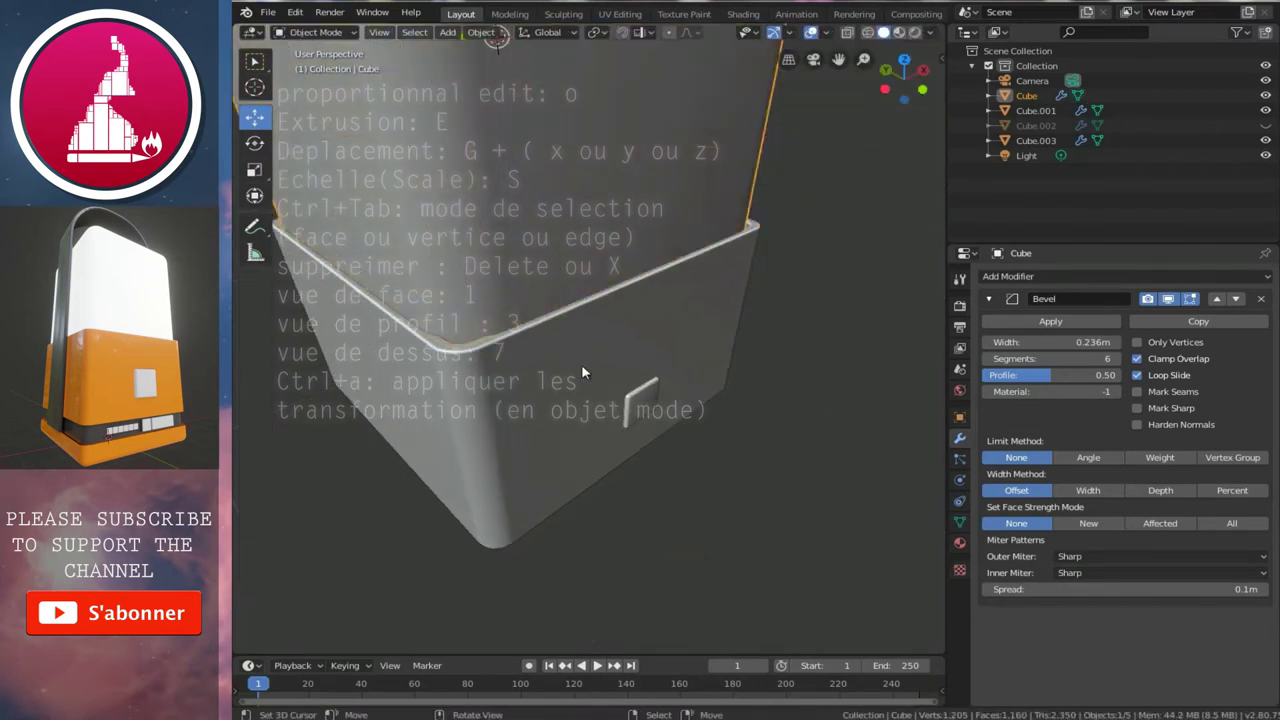
pyautogui.click(581, 364)
pyautogui.press('Tab')
pyautogui.press('Tab')
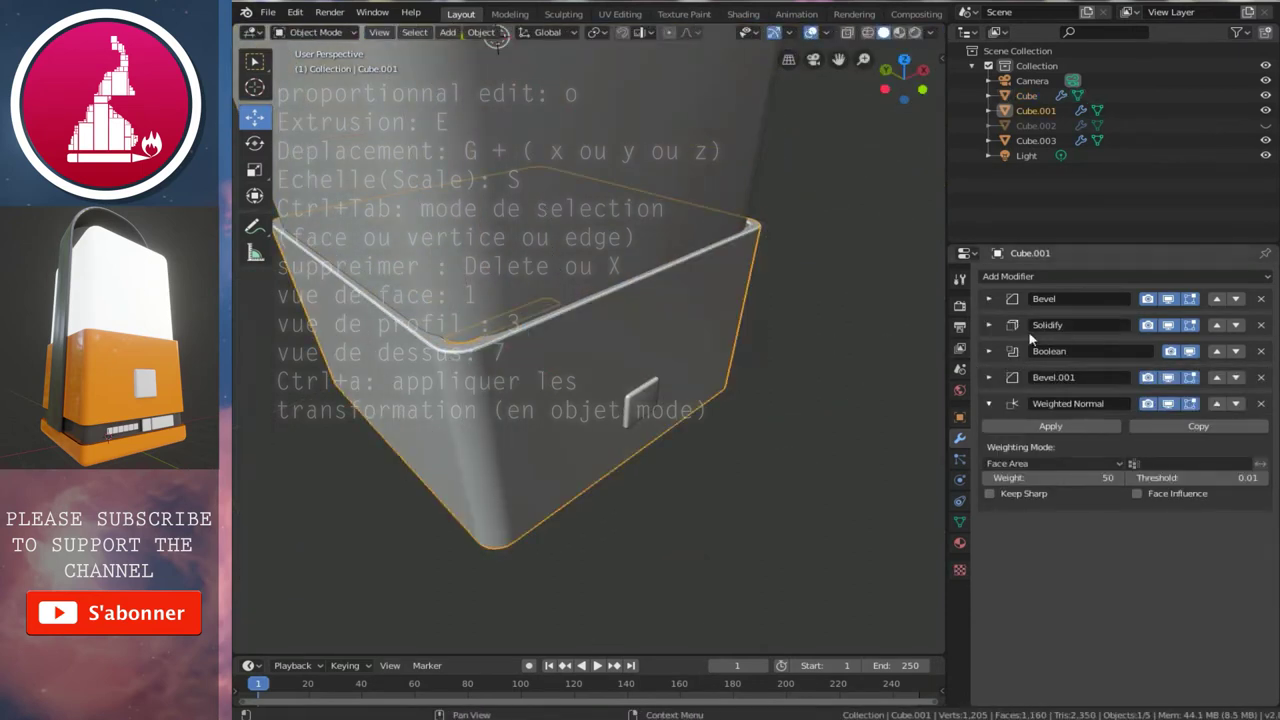
# - Raise the base band's Solidify thickness to 0.186 m and view the lantern from the front
pyautogui.click(989, 404)
pyautogui.click(989, 325)
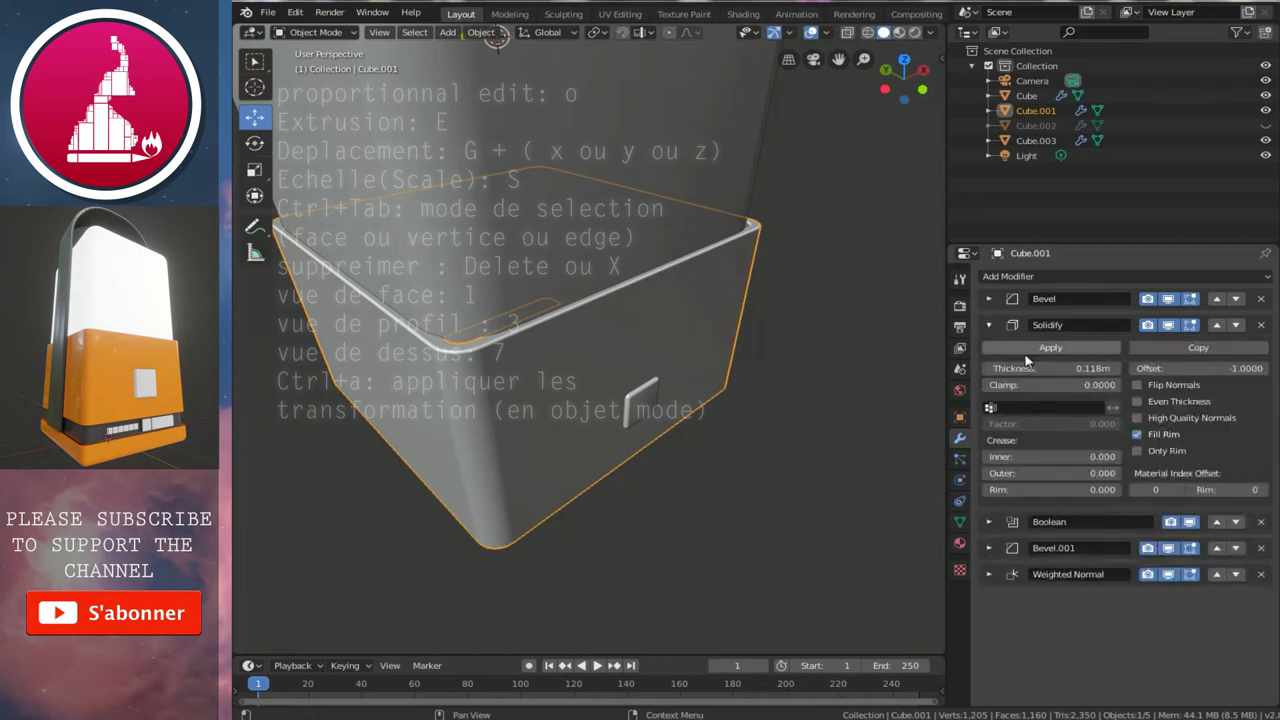
pyautogui.moveTo(1010, 368); pyautogui.dragTo(1072, 380)
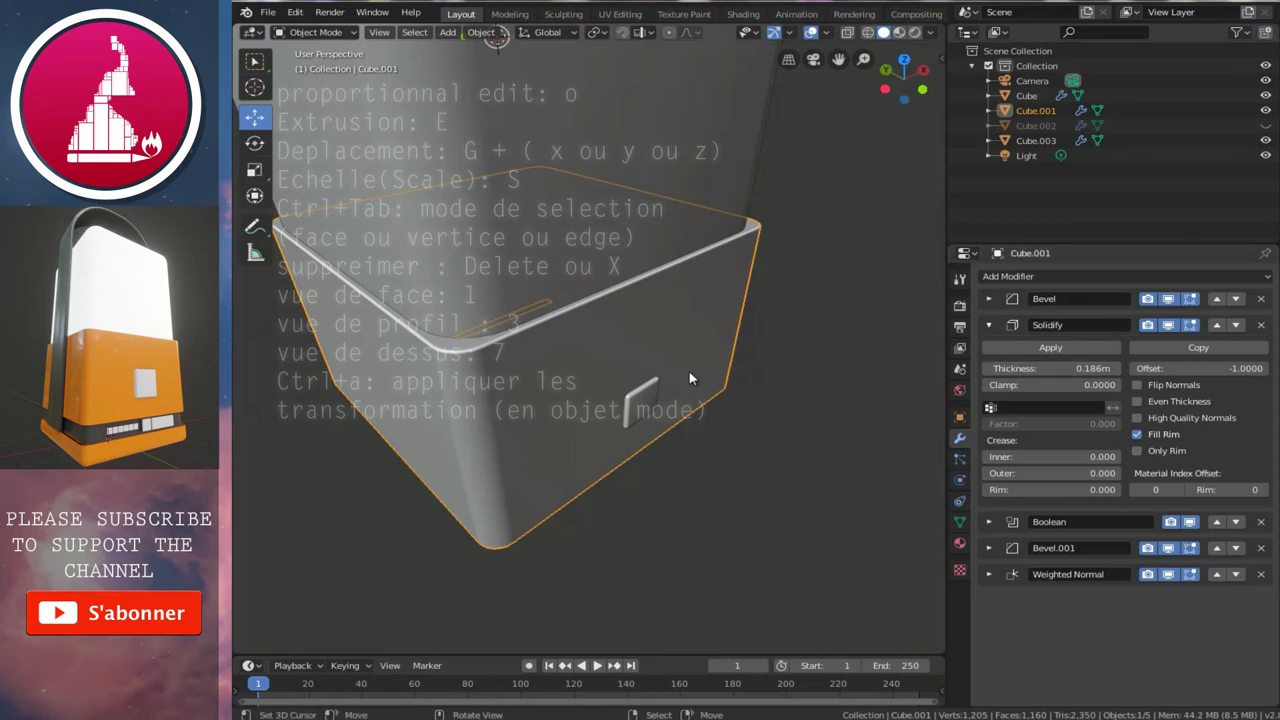
pyautogui.scroll(-3, 632, 253)
pyautogui.moveTo(632, 253); pyautogui.dragTo(600, 288, button='middle')
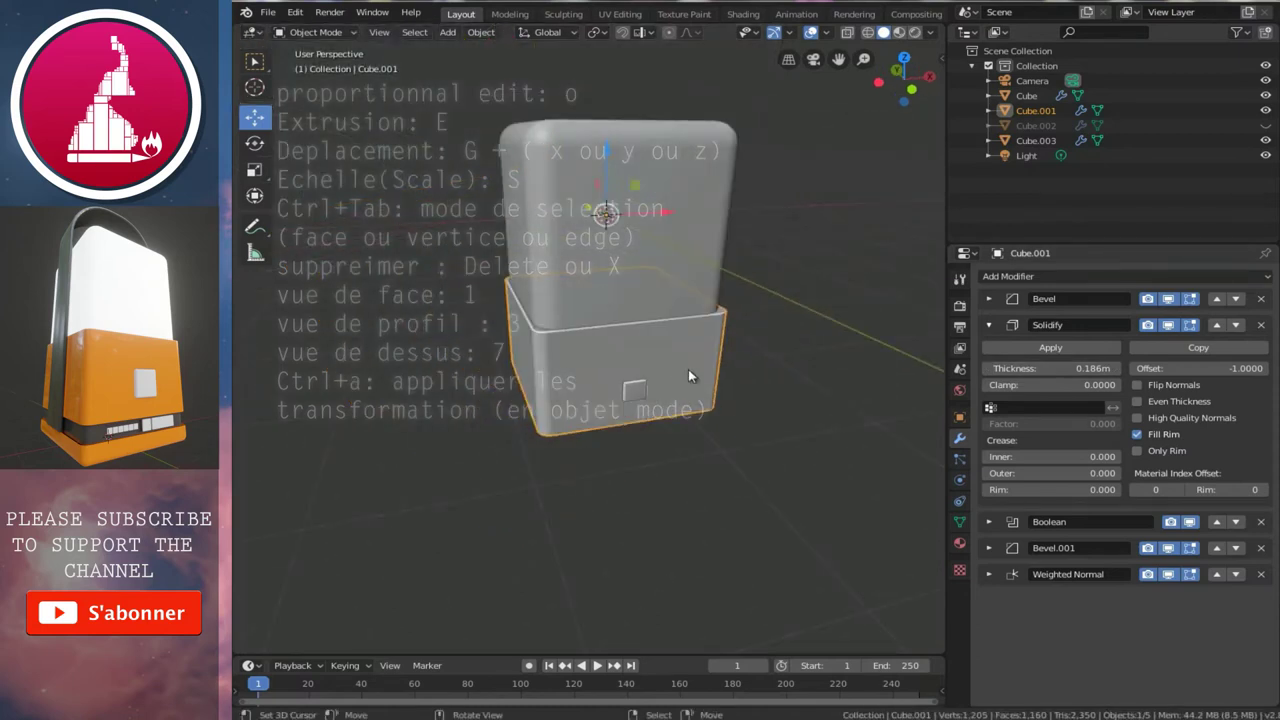
pyautogui.press('KP_1')
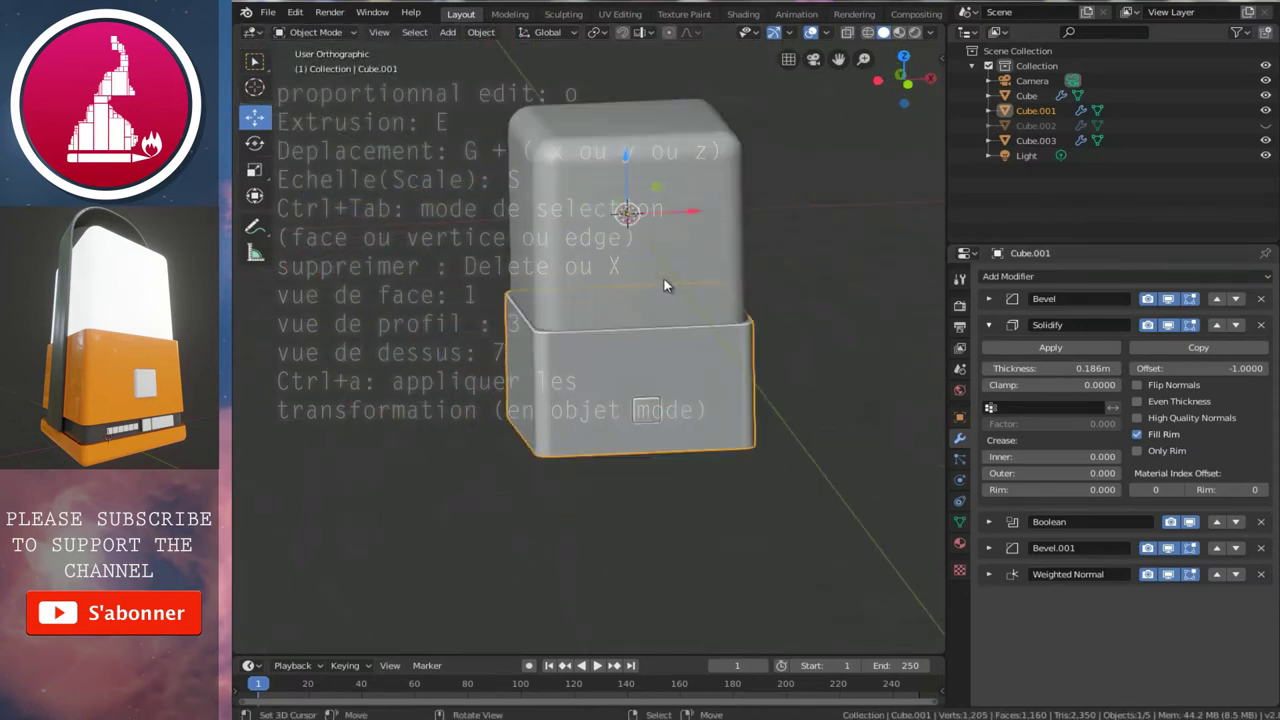
pyautogui.keyDown('shift'); pyautogui.scroll(-3, 700, 270); pyautogui.keyUp('shift')
pyautogui.scroll(1, 676, 260)
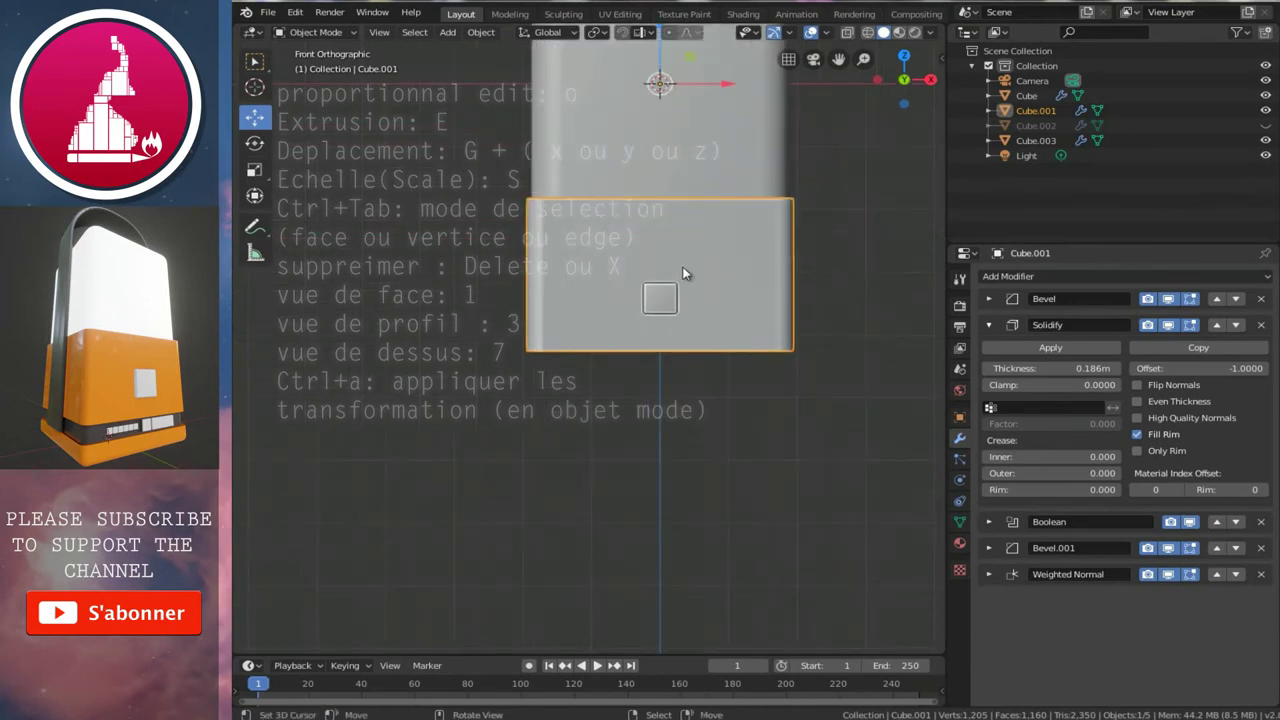
pyautogui.keyDown('shift'); pyautogui.scroll(2, 674, 316); pyautogui.keyUp('shift')
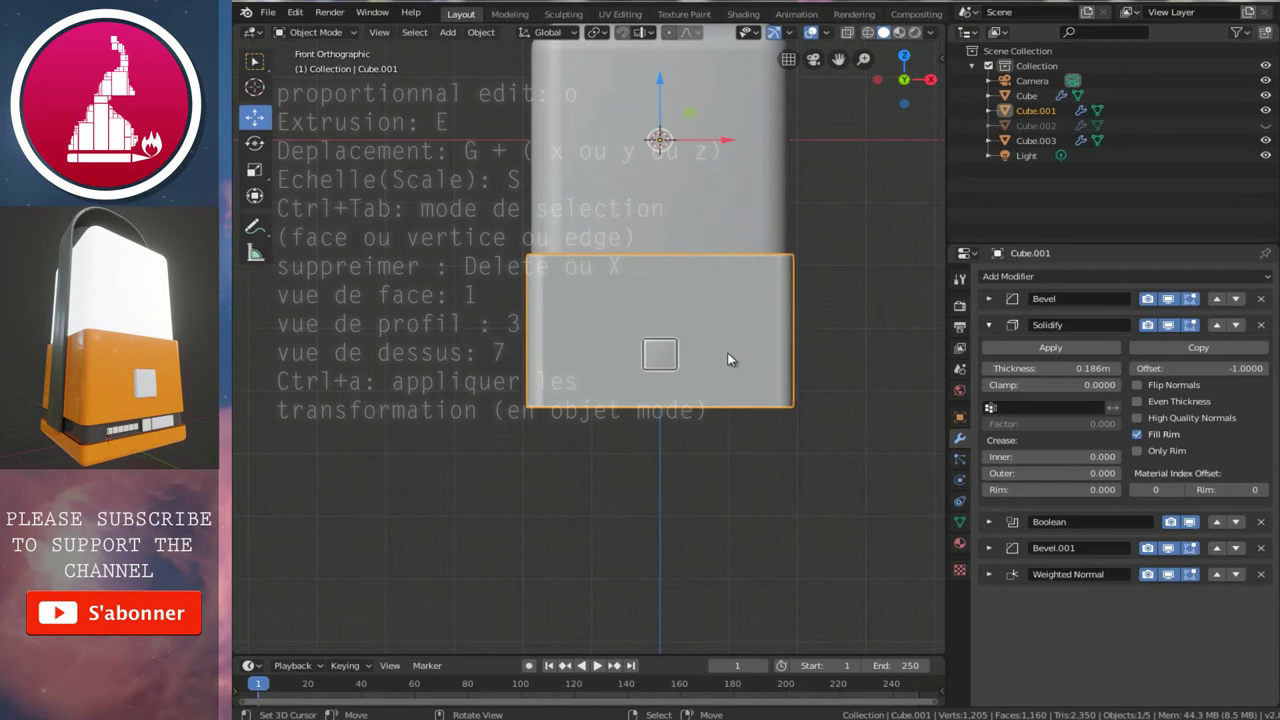
# - Duplicate the base band in place and start editing the copy's mesh
pyautogui.hotkey('shift', 'd')
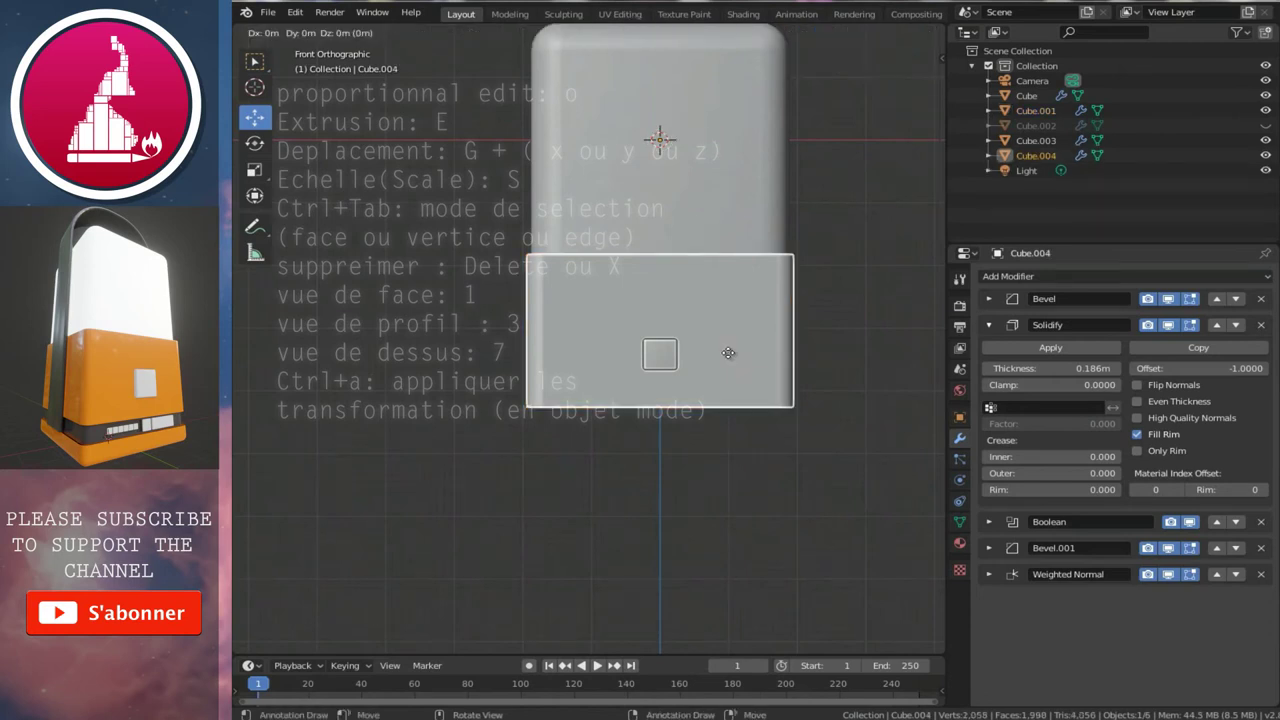
pyautogui.press('Escape')
pyautogui.press('Tab')
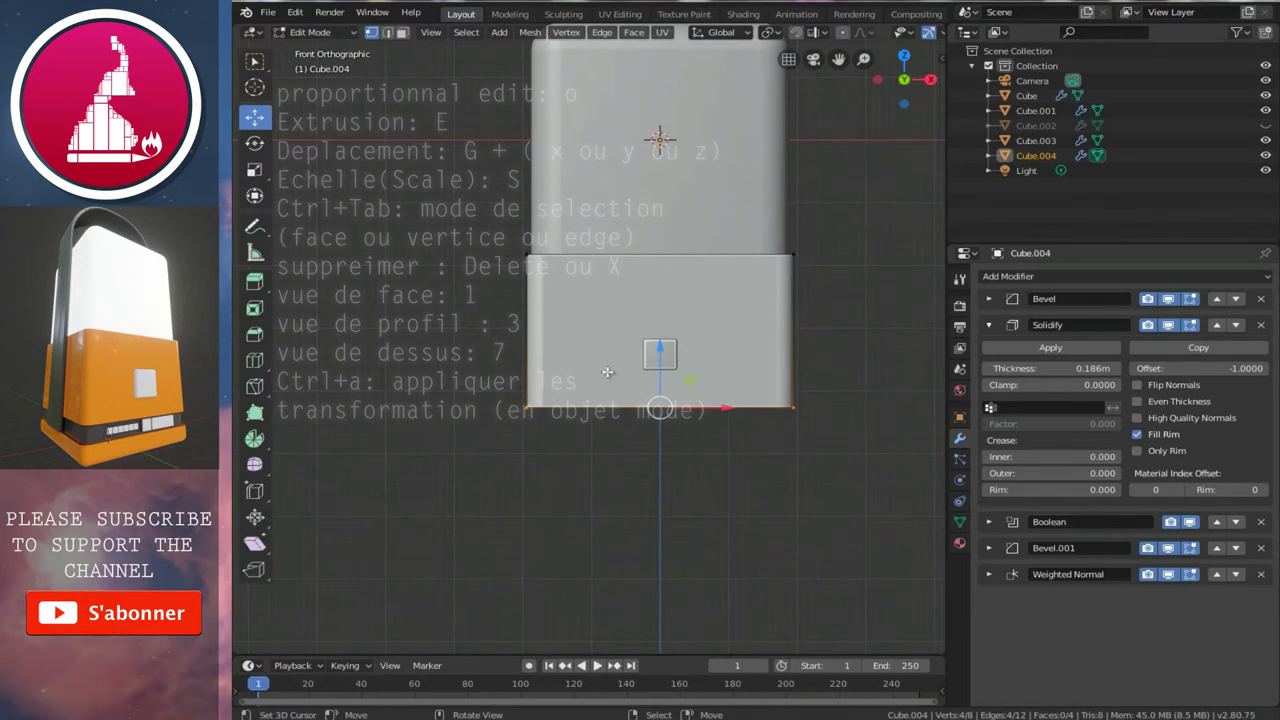
pyautogui.scroll(1, 749, 352)
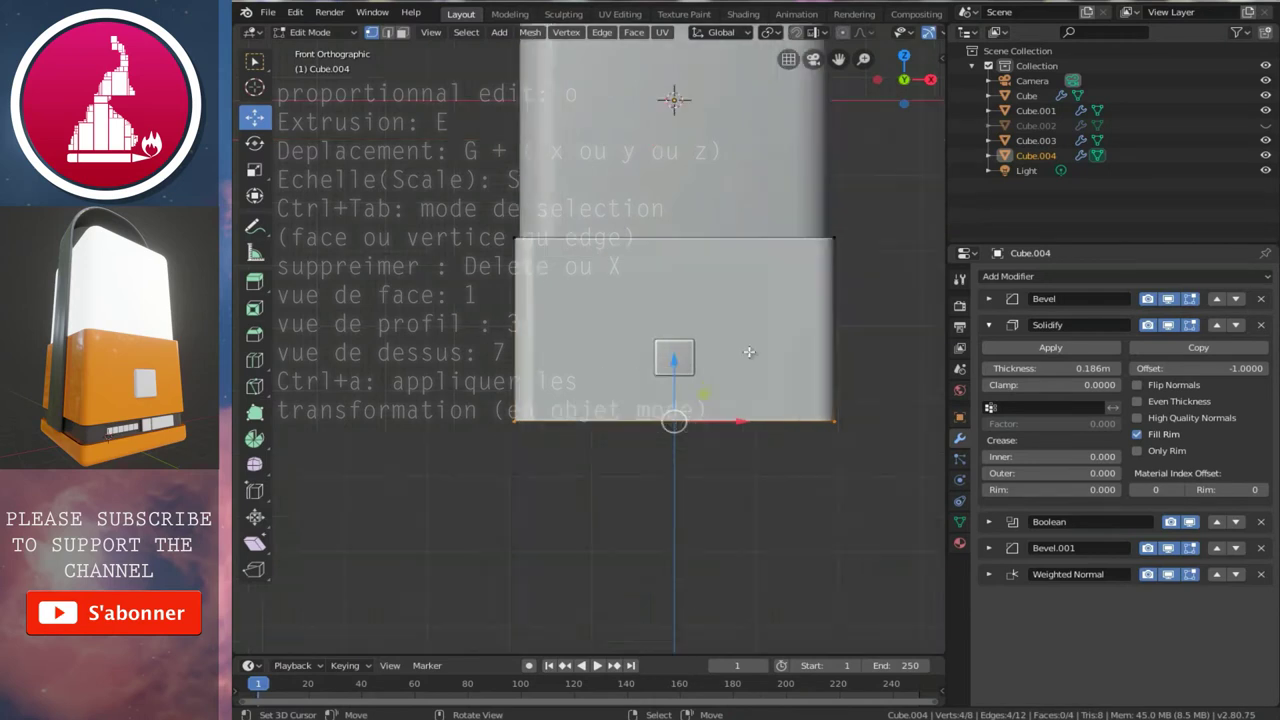
pyautogui.scroll(2, 749, 352)
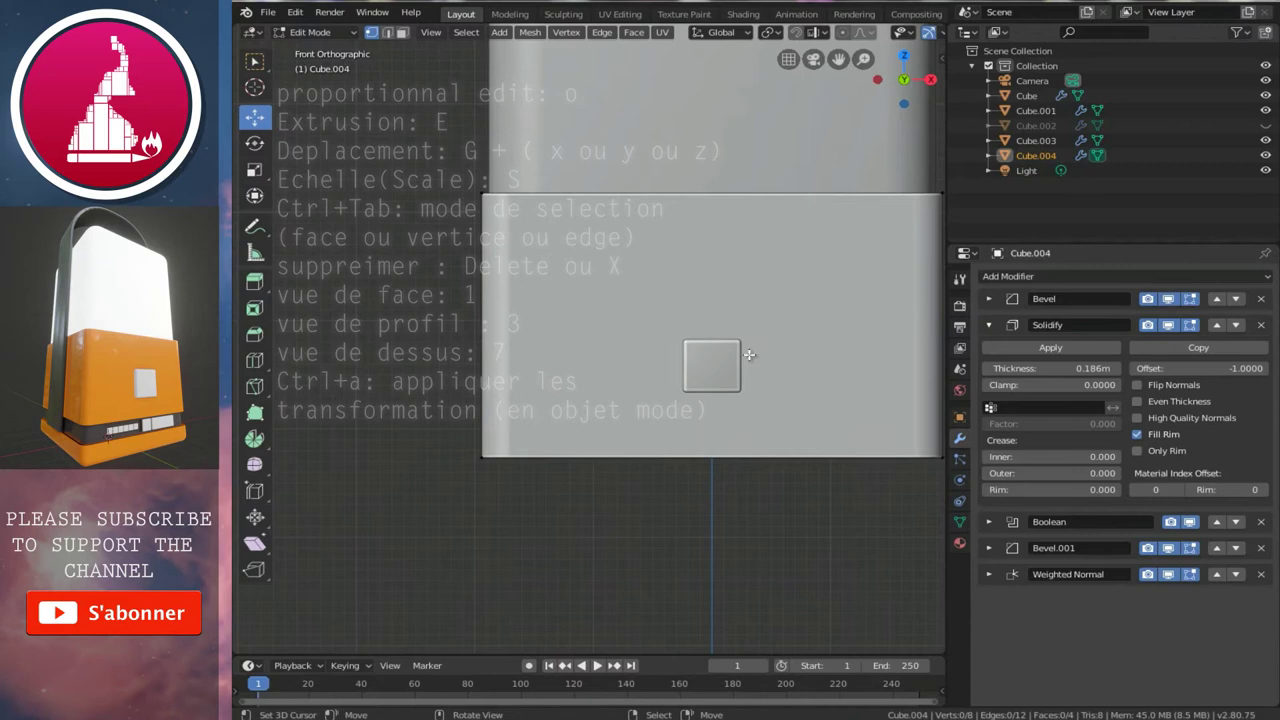
# - Extrude the copy's face and move the new section below the band
pyautogui.click(749, 354)
pyautogui.scroll(-2, 749, 354)
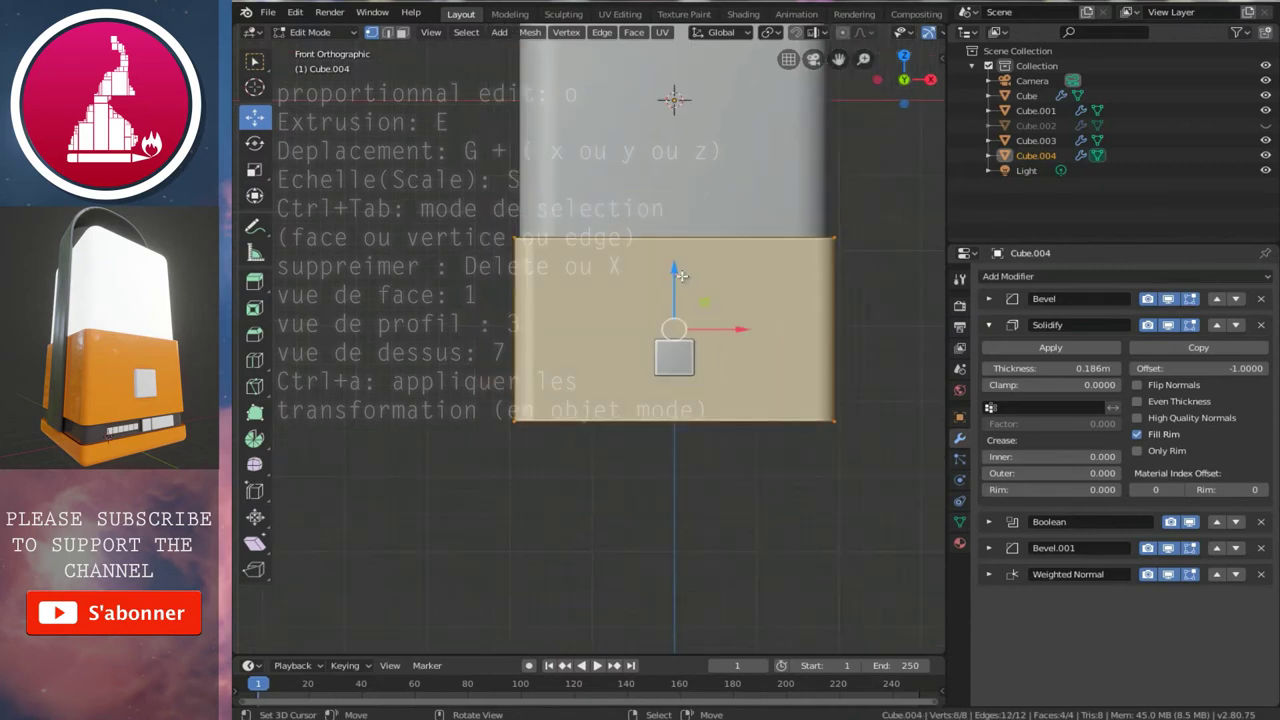
pyautogui.press('e')
pyautogui.rightClick(696, 438)
pyautogui.moveTo(673, 430); pyautogui.dragTo(678, 350)
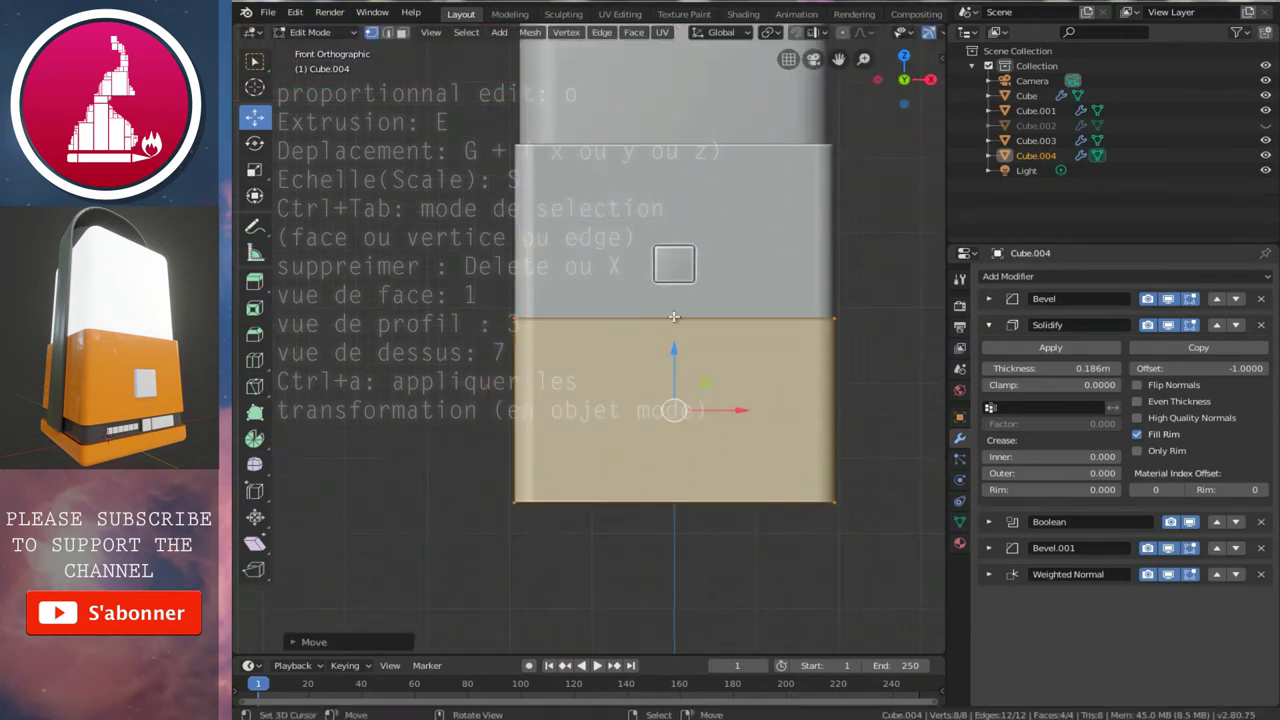
pyautogui.press('g')
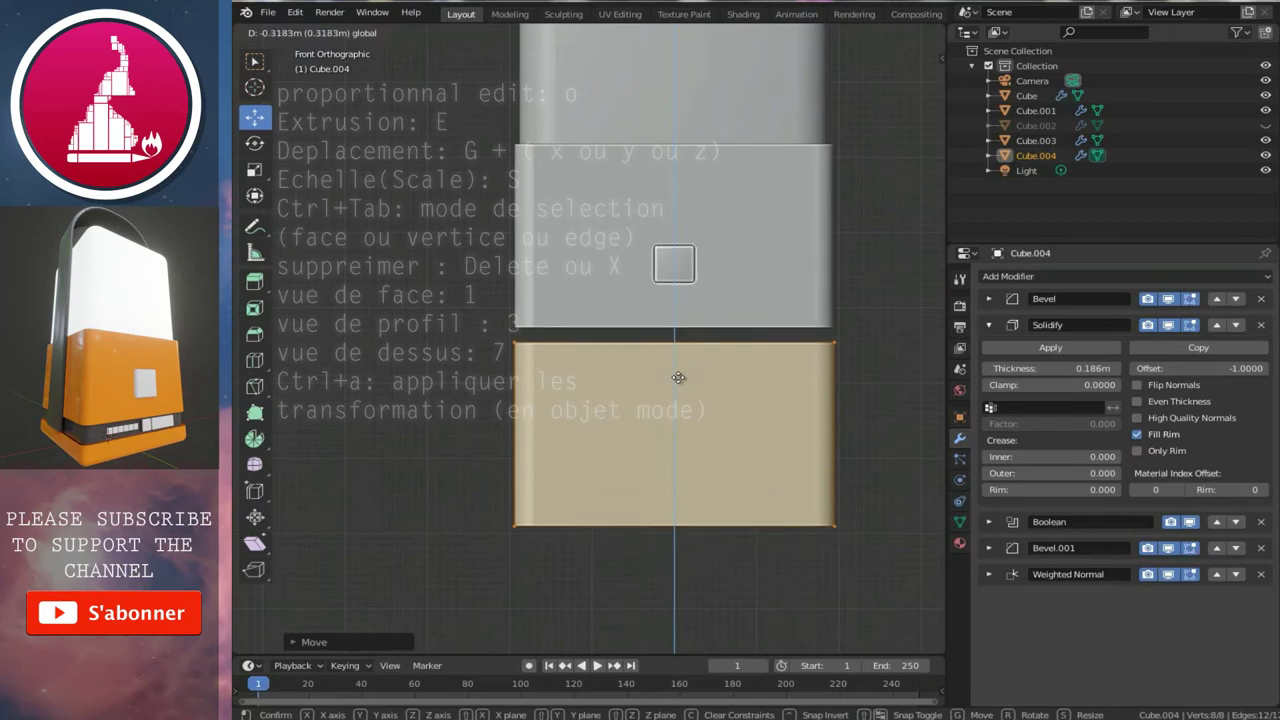
pyautogui.click(678, 377)
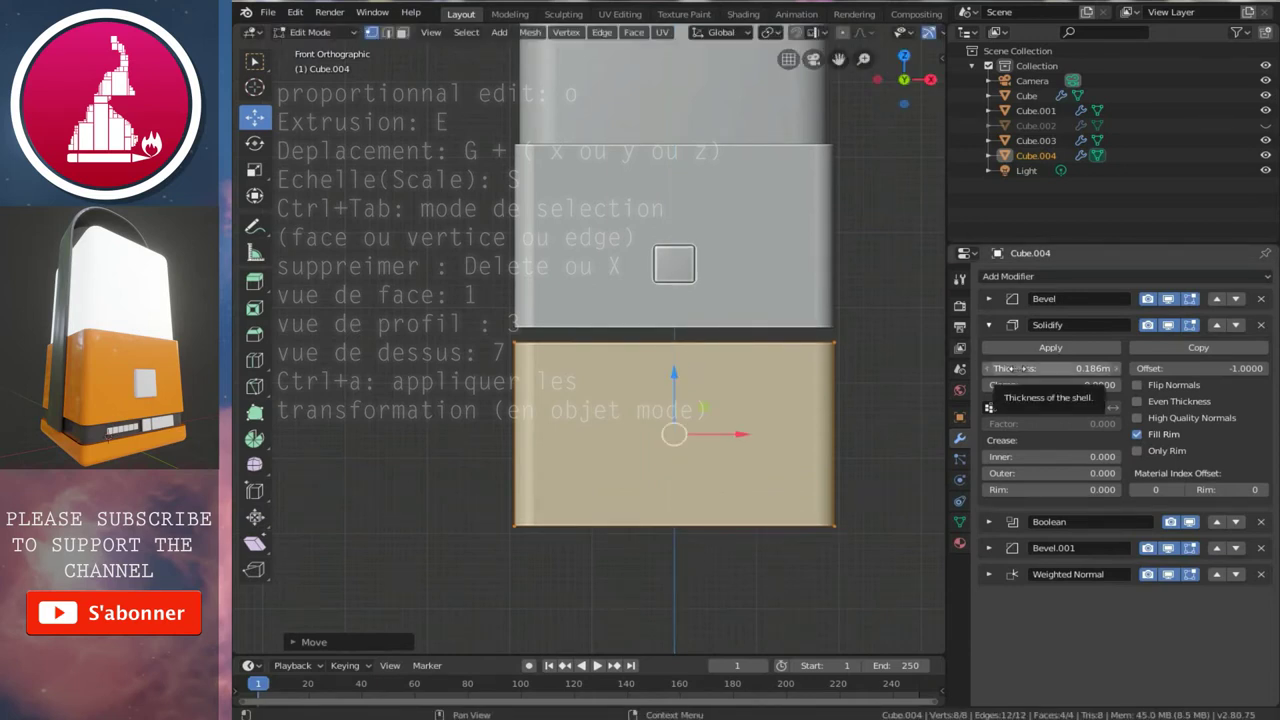
# - Thin the duplicate's Solidify shell down from 0.186 m
pyautogui.moveTo(1046, 364); pyautogui.dragTo(1024, 372)
pyautogui.moveTo(642, 294); pyautogui.dragTo(971, 345, button='middle')
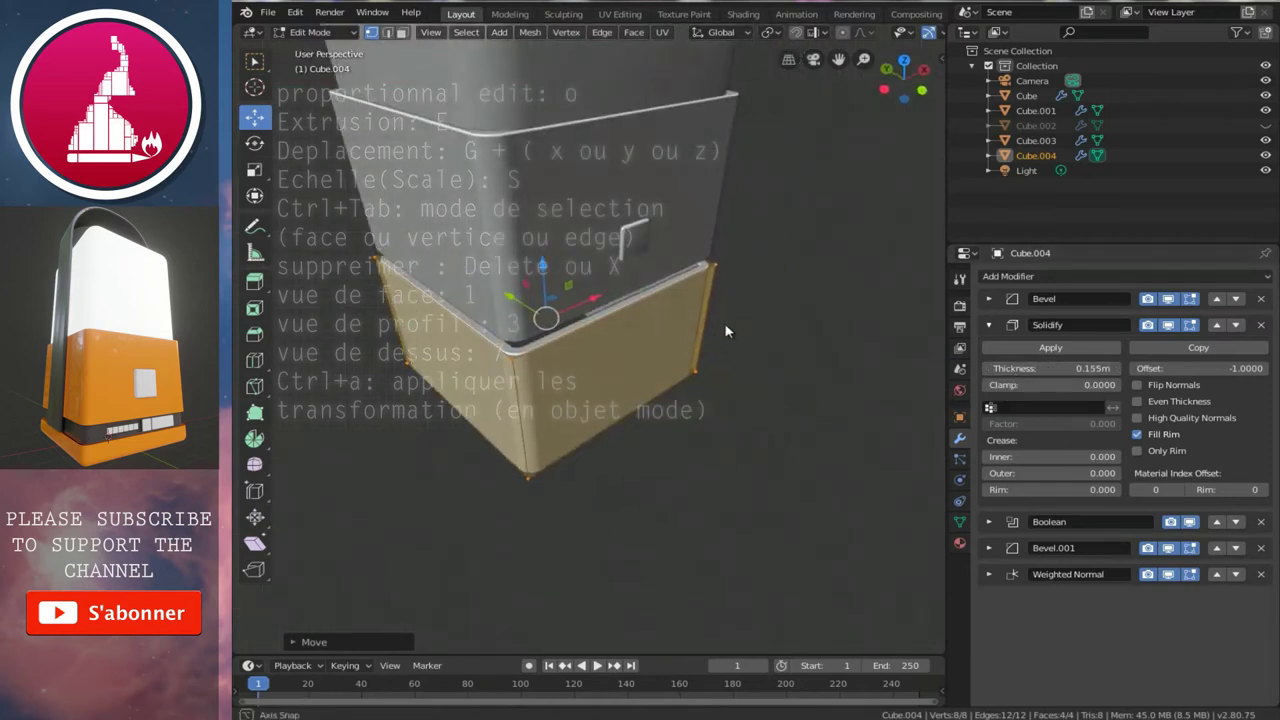
pyautogui.moveTo(1024, 372)
pyautogui.mouseDown()
pyautogui.moveTo(971, 378)
pyautogui.moveTo(1060, 393)
pyautogui.mouseUp()
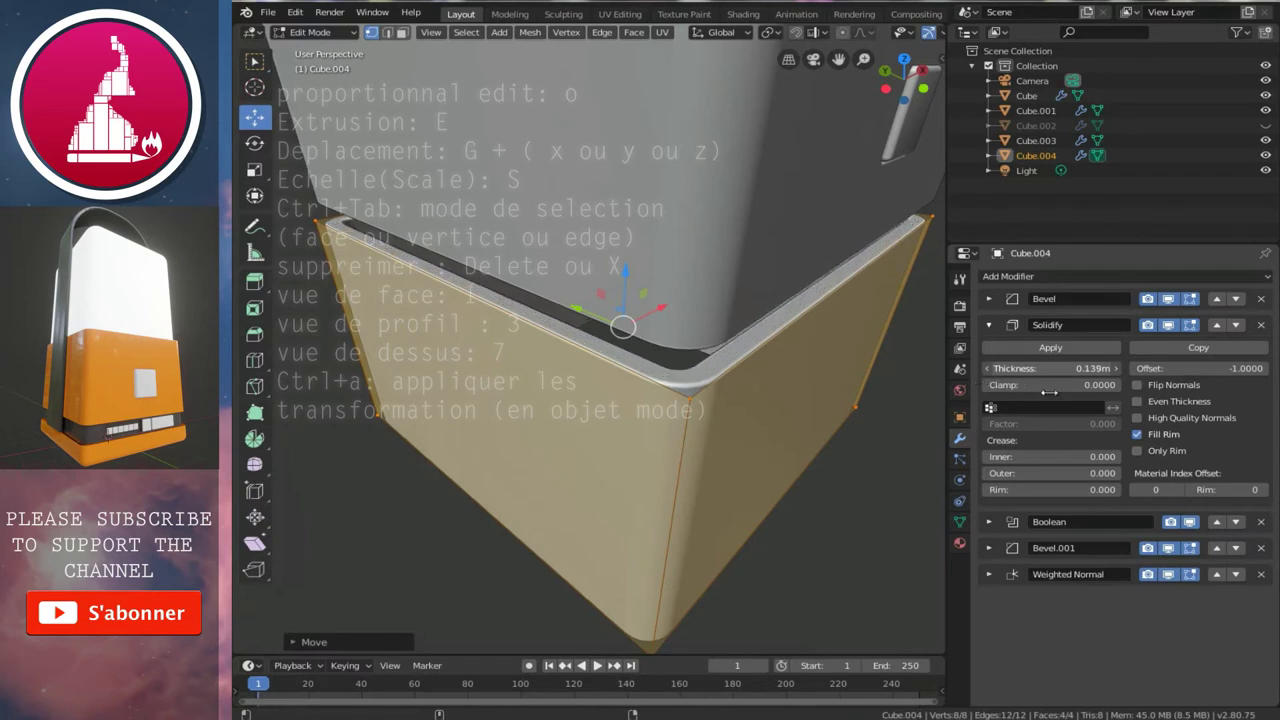
# - In front view, shrink the copy slightly and raise it along Z
pyautogui.press('KP_1')
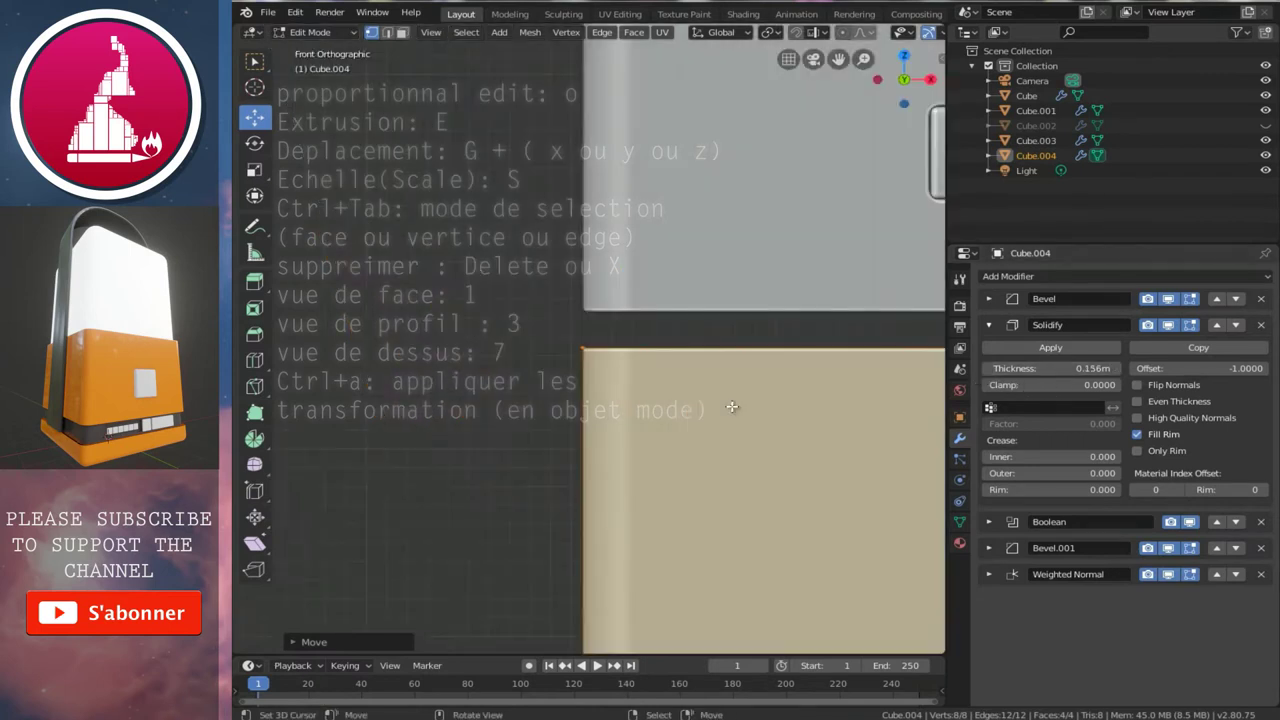
pyautogui.scroll(-2, 607, 311)
pyautogui.scroll(-2, 607, 311)
pyautogui.scroll(-2, 668, 412)
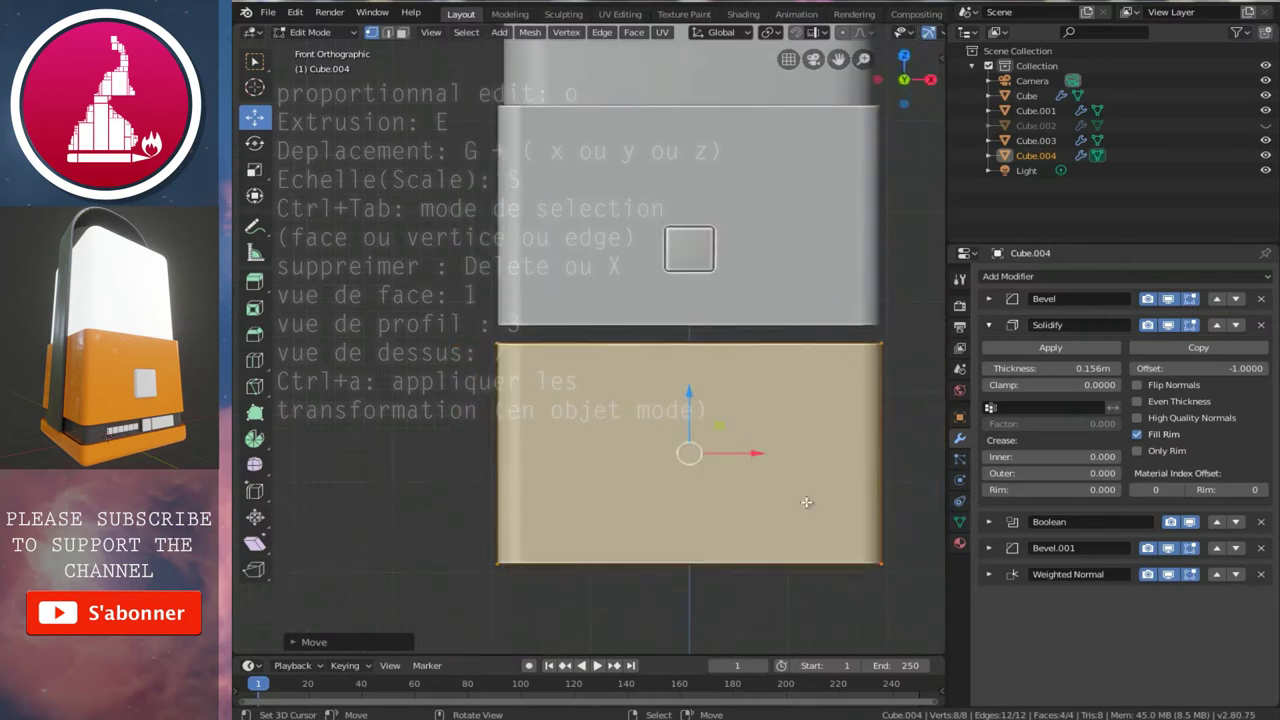
pyautogui.press('s')
pyautogui.click(848, 519)
pyautogui.press('g')
pyautogui.press('z')
pyautogui.click(680, 371)
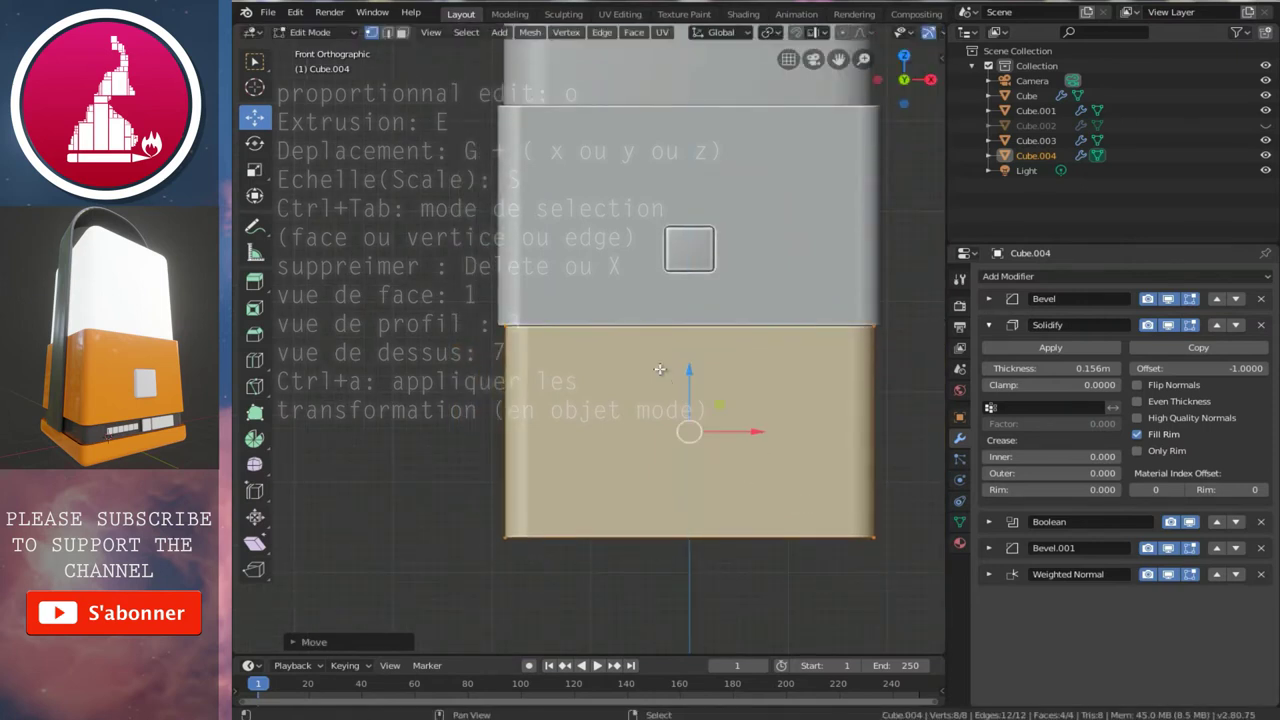
# - Raise the copy's bottom edge about 1.92 m to flatten it into a thin plate
pyautogui.keyDown('shift'); pyautogui.moveTo(607, 513); pyautogui.dragTo(607, 400, button='middle'); pyautogui.keyUp('shift')
pyautogui.moveTo(456, 500); pyautogui.dragTo(934, 372)
pyautogui.press('g')
pyautogui.press('z')
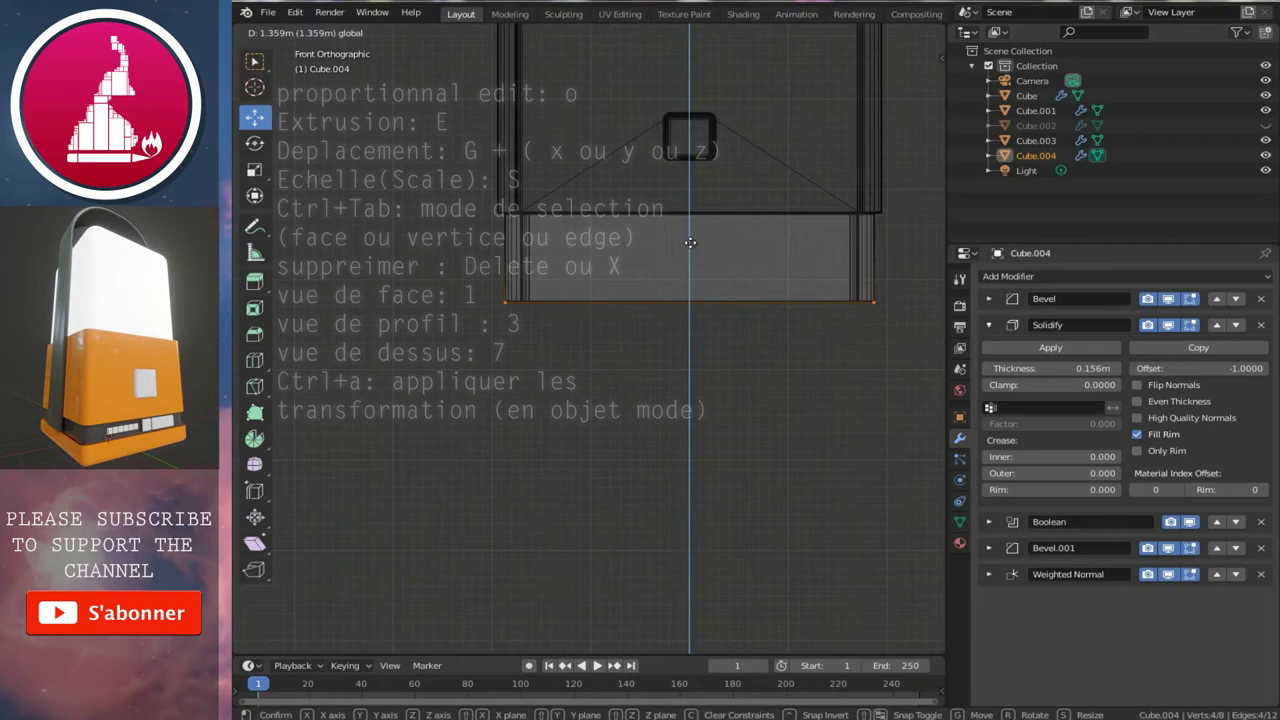
pyautogui.click(708, 196)
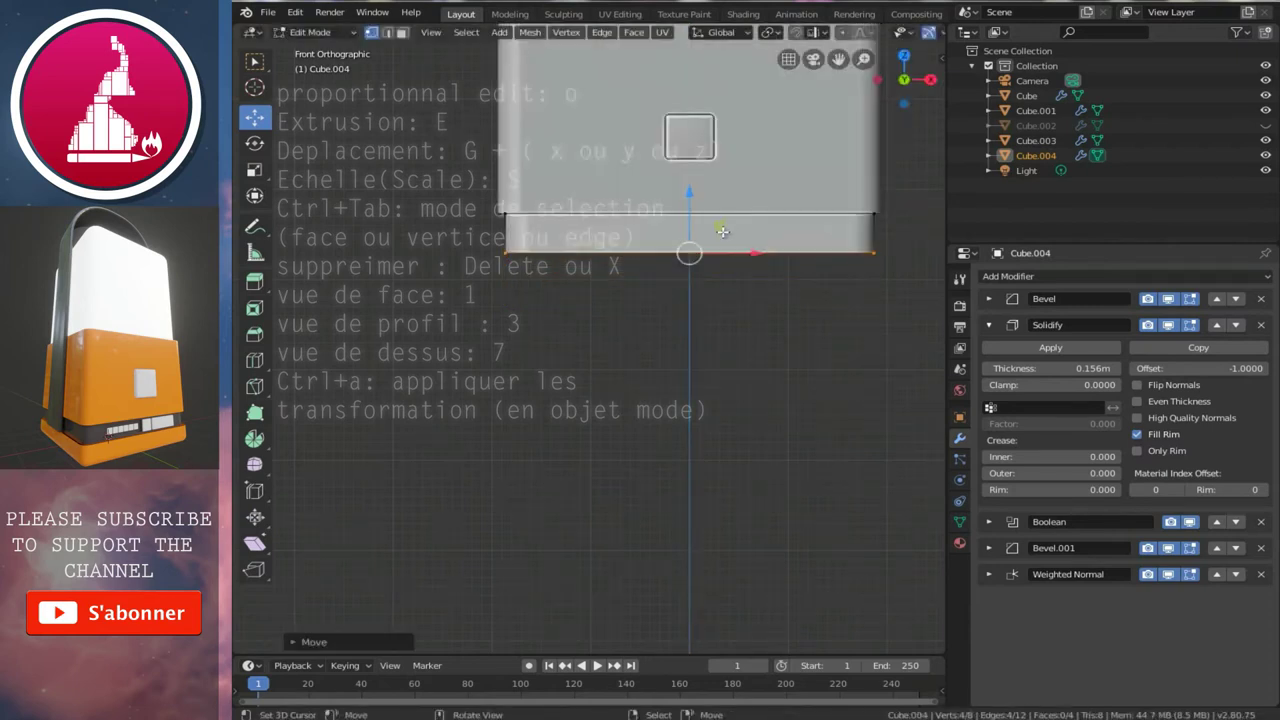
pyautogui.moveTo(722, 232); pyautogui.dragTo(740, 333, button='middle')
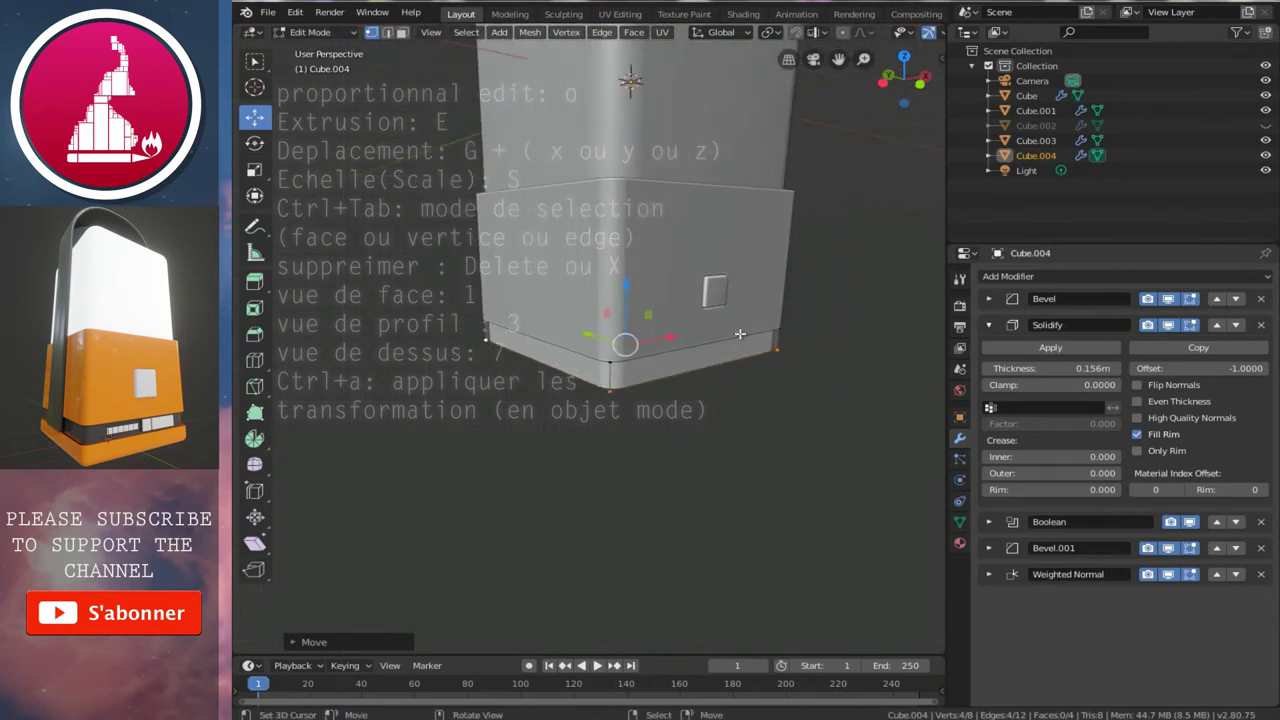
pyautogui.scroll(2, 740, 333)
pyautogui.press('Tab')
pyautogui.scroll(2, 728, 345)
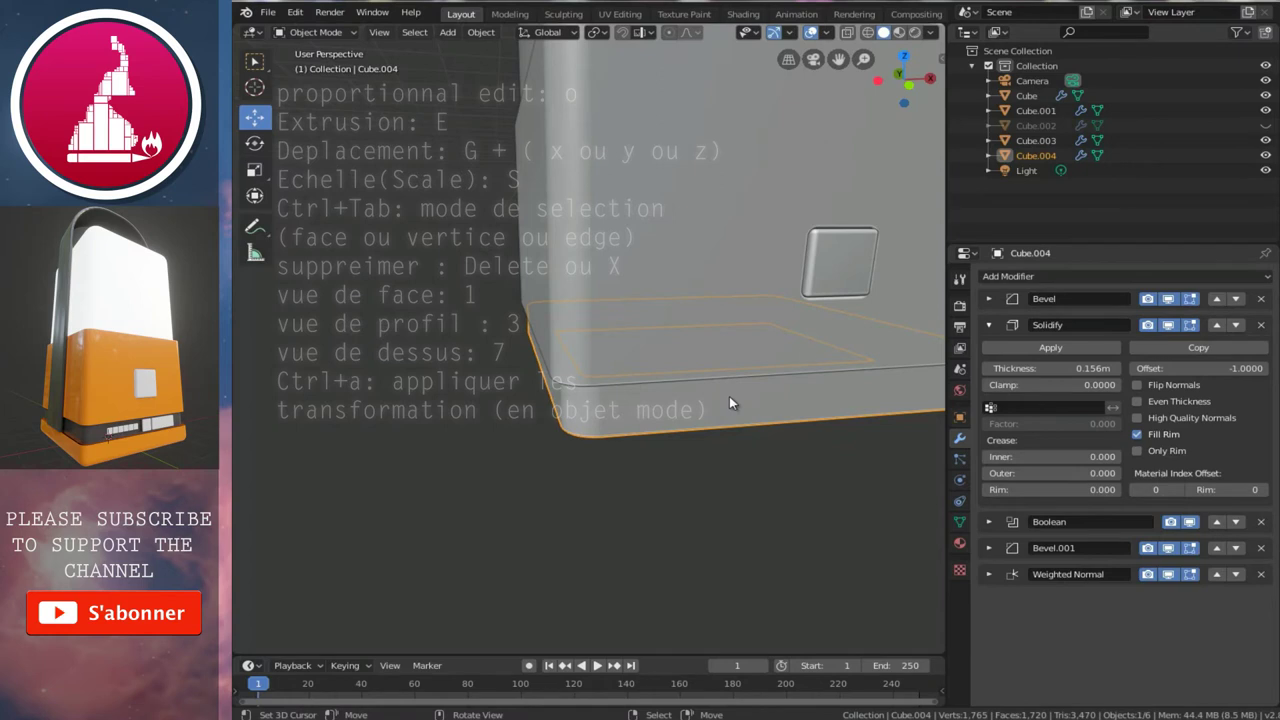
# - Orbit around the lantern base and zoom in on it in front view
pyautogui.scroll(-3, 691, 300)
pyautogui.moveTo(691, 300)
pyautogui.mouseDown(button='middle')
pyautogui.moveTo(703, 312)
pyautogui.moveTo(807, 302)
pyautogui.moveTo(657, 306)
pyautogui.moveTo(784, 314)
pyautogui.moveTo(733, 314)
pyautogui.mouseUp(button='middle')
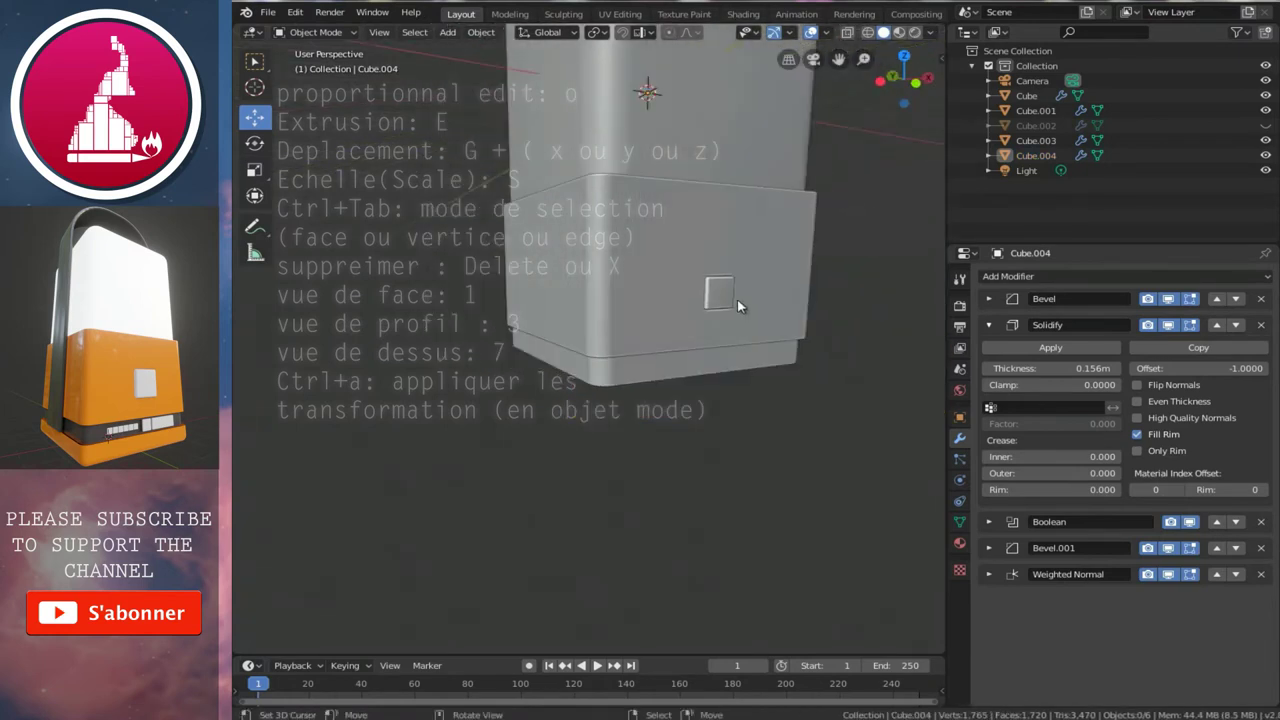
pyautogui.press('KP_1')
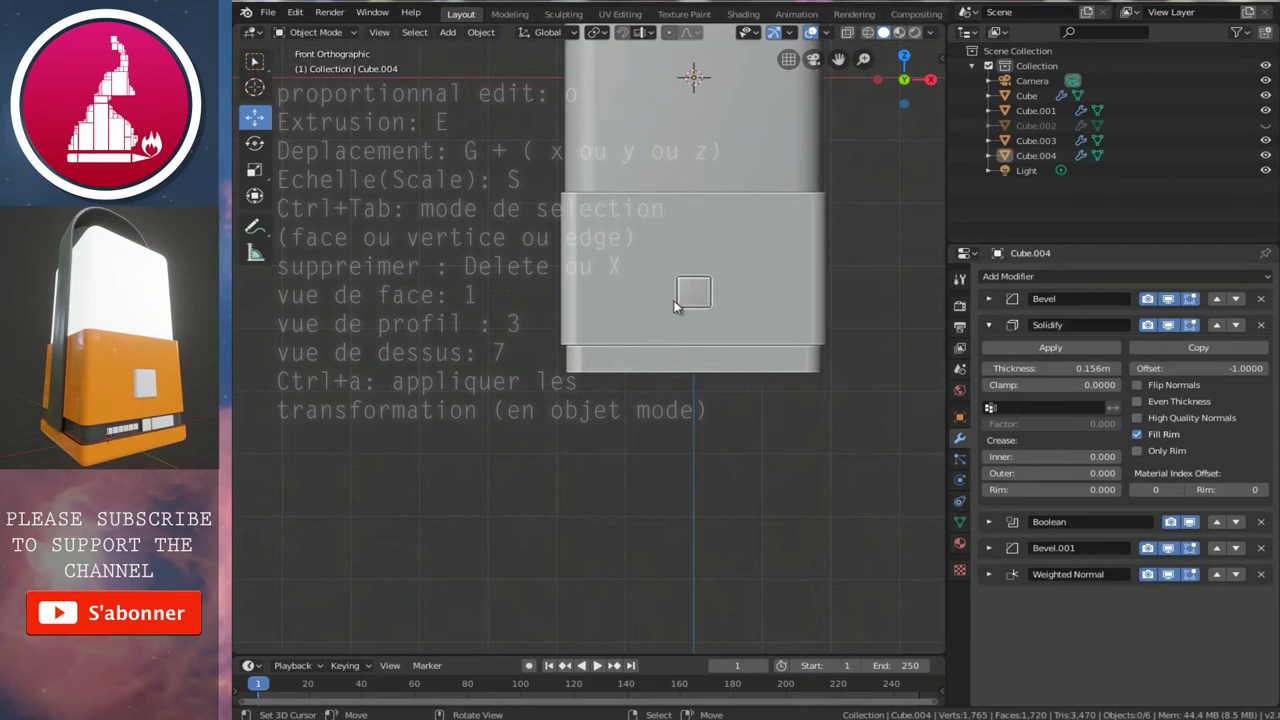
pyautogui.scroll(2, 677, 308)
pyautogui.scroll(1, 677, 308)
pyautogui.keyDown('ctrl'); pyautogui.scroll(-2, 677, 308); pyautogui.keyUp('ctrl')
# - Duplicate the small rounded square button onto the lower band edge and edit its mesh
pyautogui.click(697, 265)
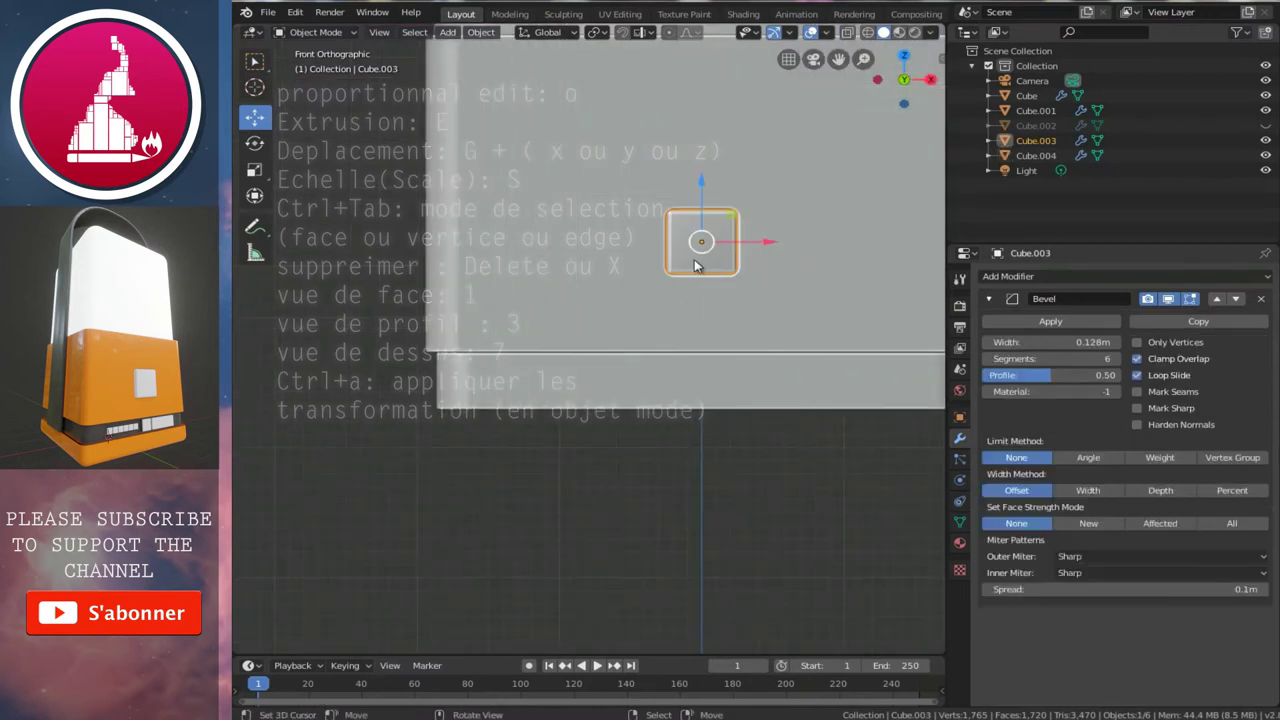
pyautogui.keyDown('ctrl'); pyautogui.scroll(-1, 687, 279); pyautogui.keyUp('ctrl')
pyautogui.keyDown('ctrl'); pyautogui.scroll(-1, 687, 279); pyautogui.keyUp('ctrl')
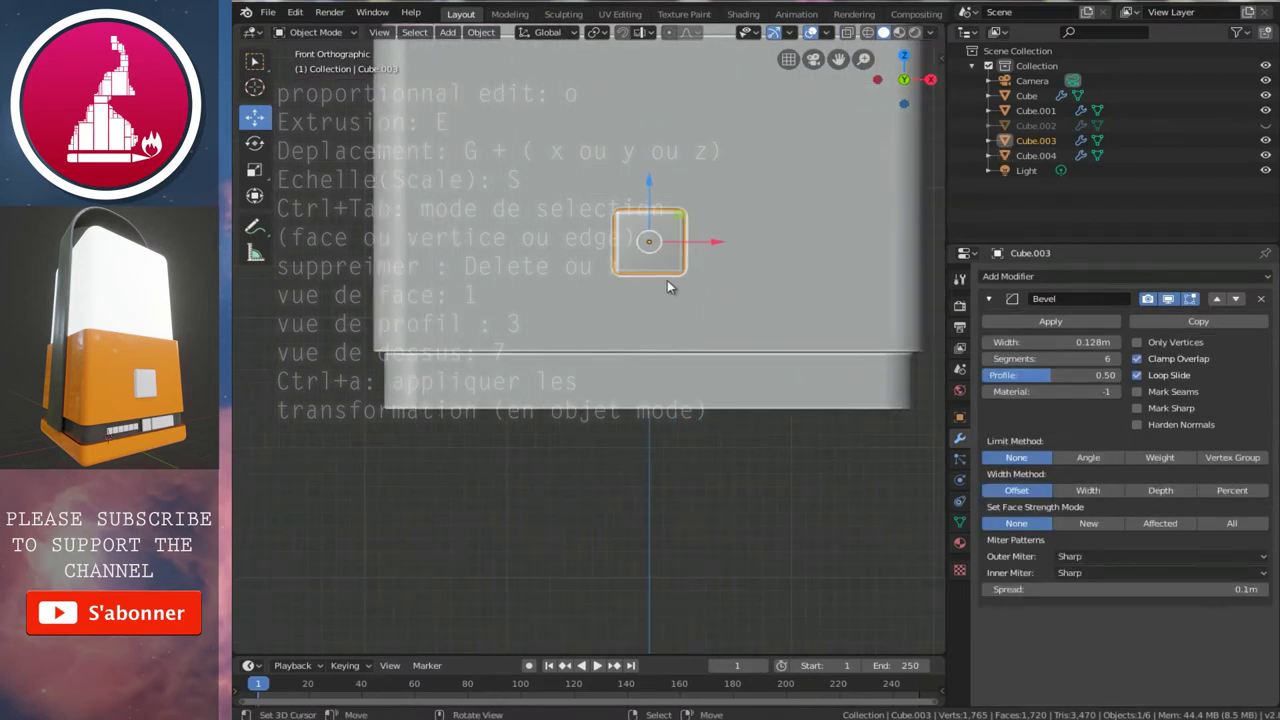
pyautogui.hotkey('shift', 'd')
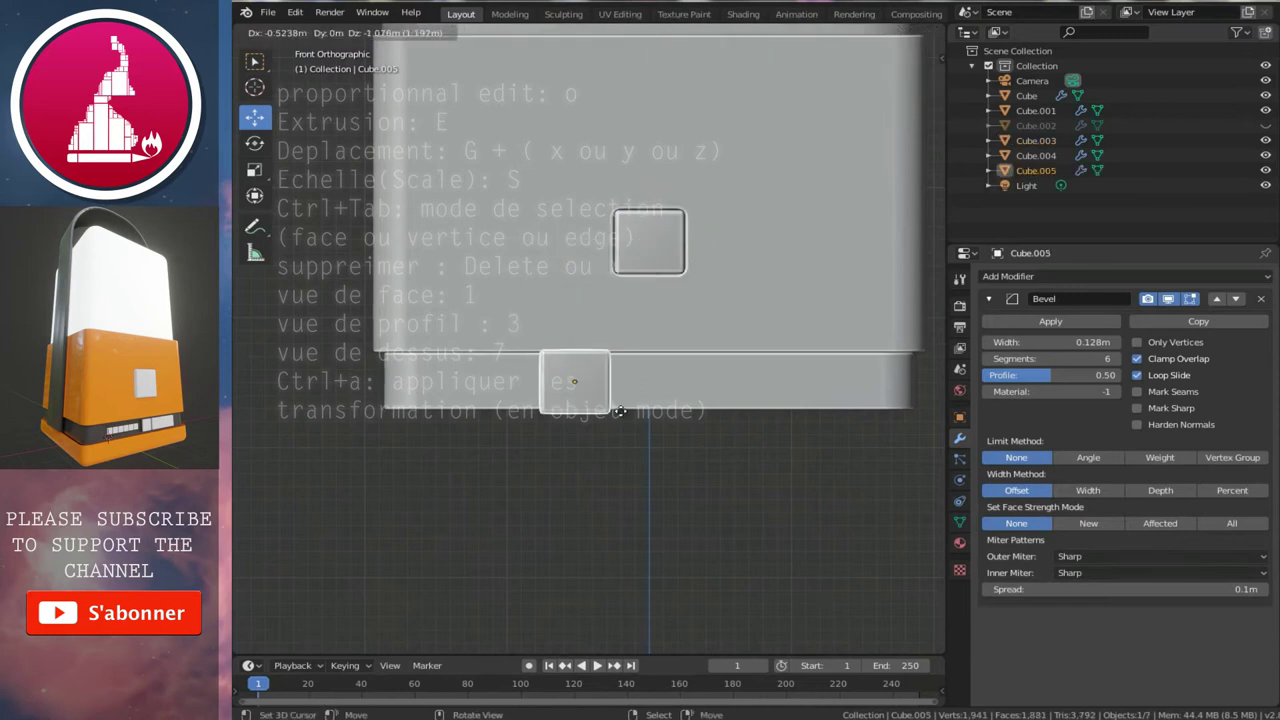
pyautogui.click(620, 411)
pyautogui.scroll(2, 673, 412)
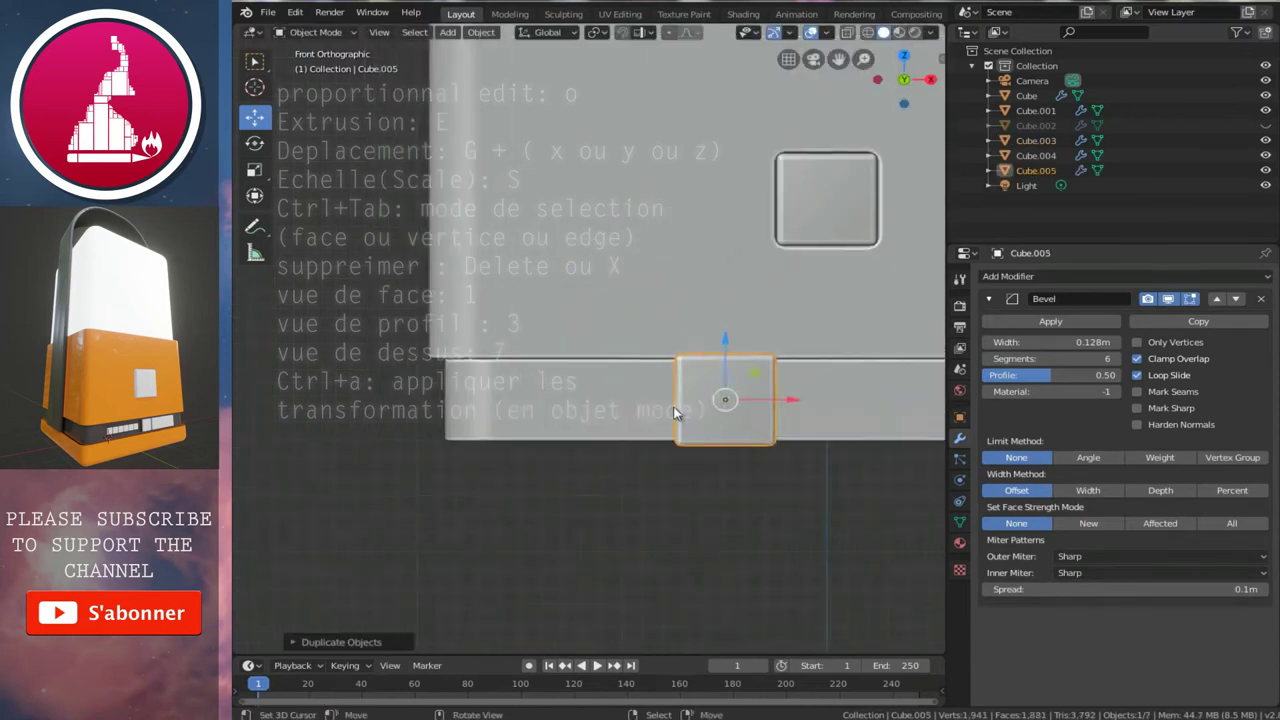
pyautogui.press('Tab')
pyautogui.keyDown('ctrl'); pyautogui.scroll(-2, 675, 411); pyautogui.keyUp('ctrl')
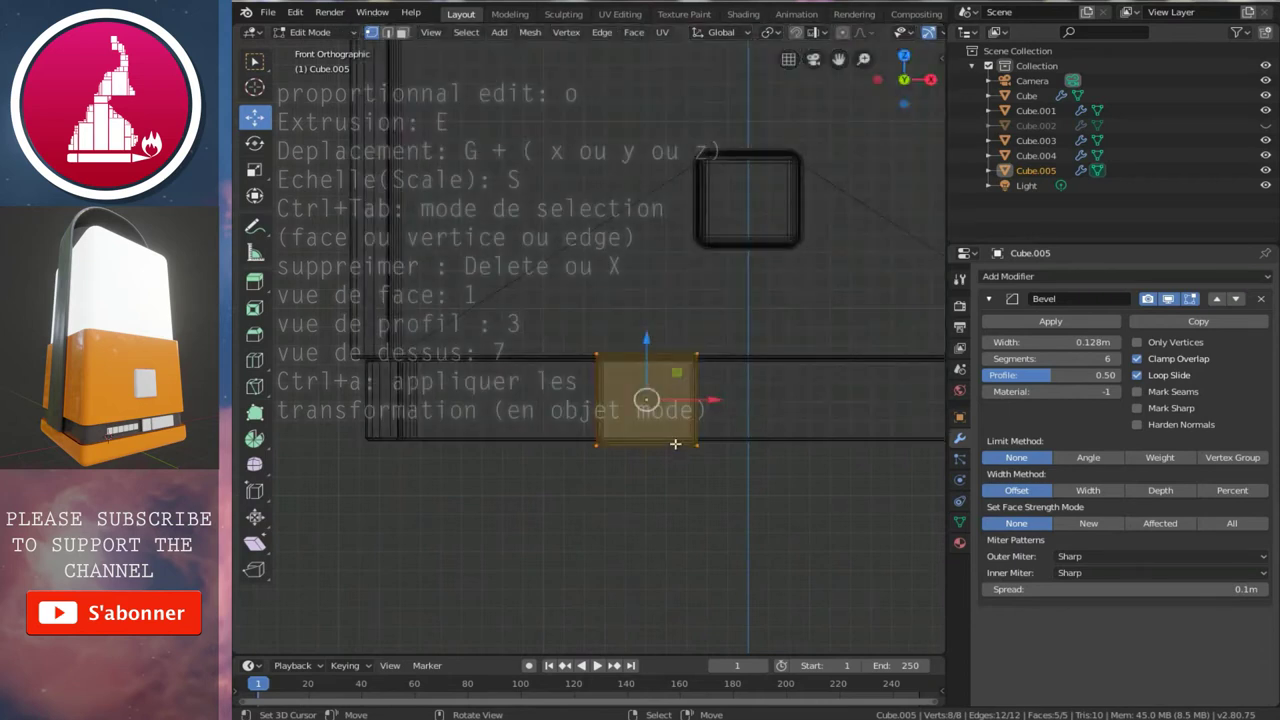
pyautogui.scroll(2, 674, 443)
pyautogui.scroll(1, 674, 443)
pyautogui.scroll(-1, 613, 389)
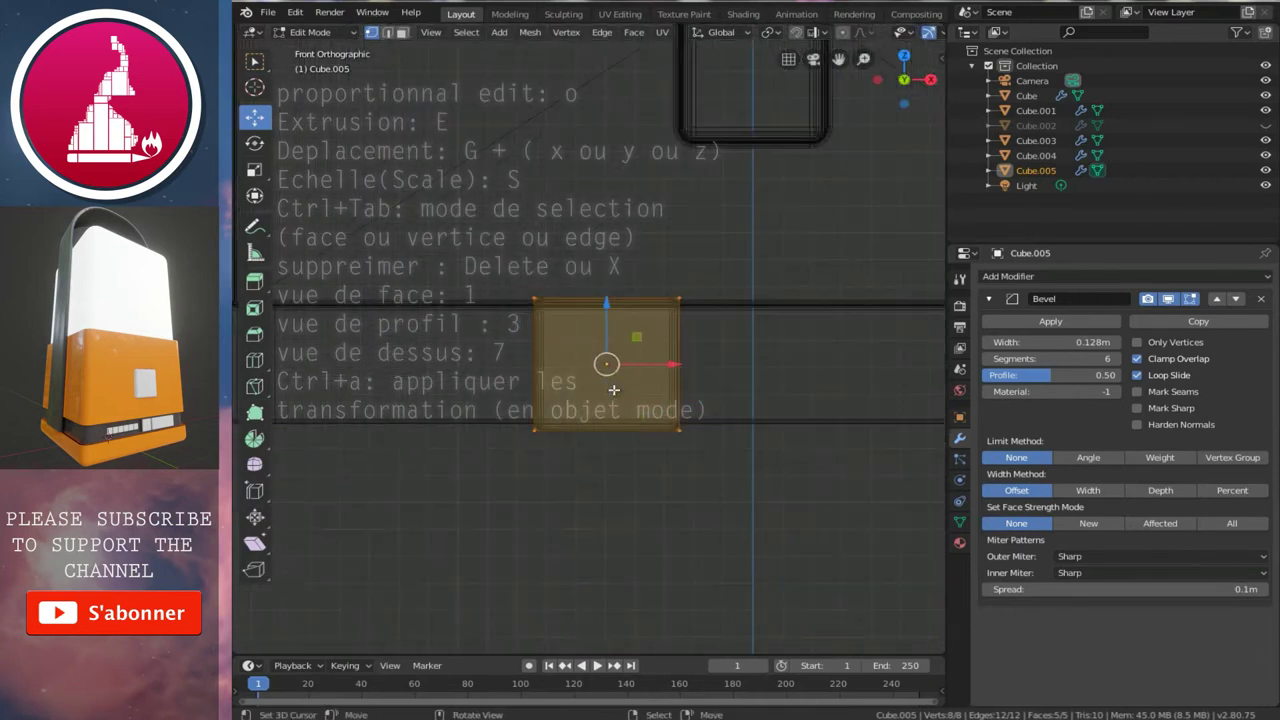
# - Flatten the copy along Z and stretch it wider along X
pyautogui.press('s')
pyautogui.press('z')
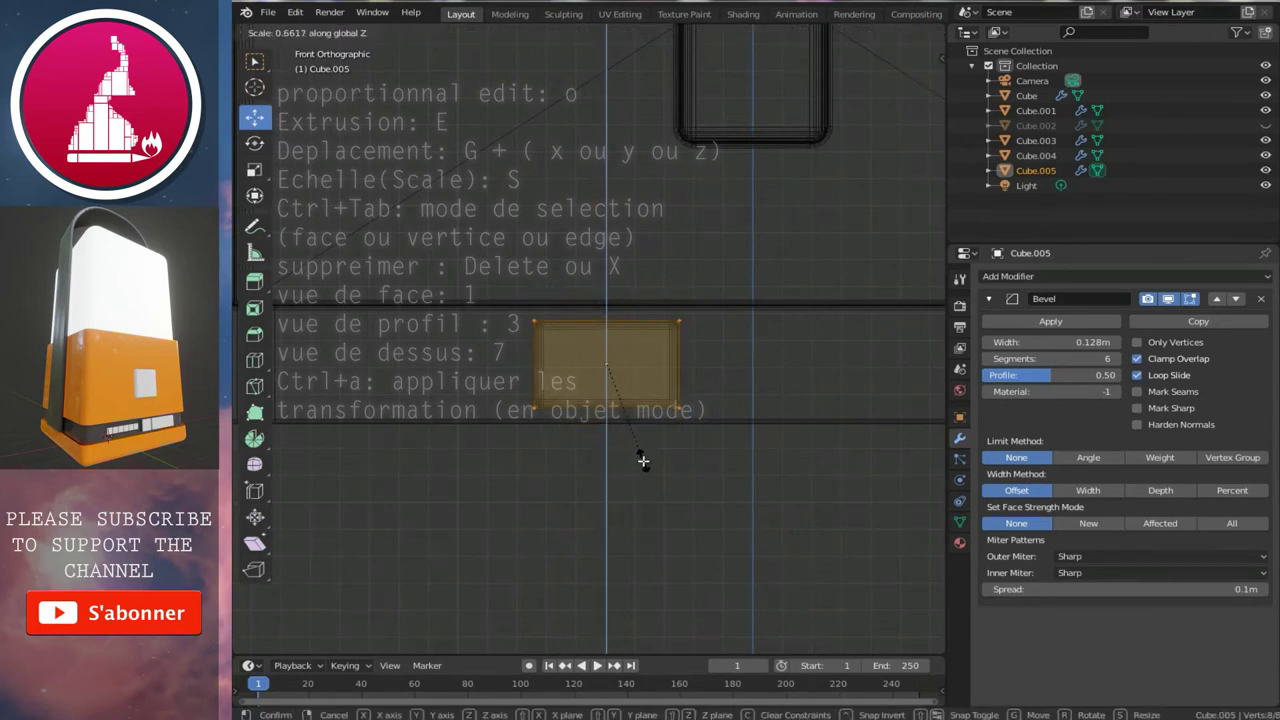
pyautogui.click(643, 460)
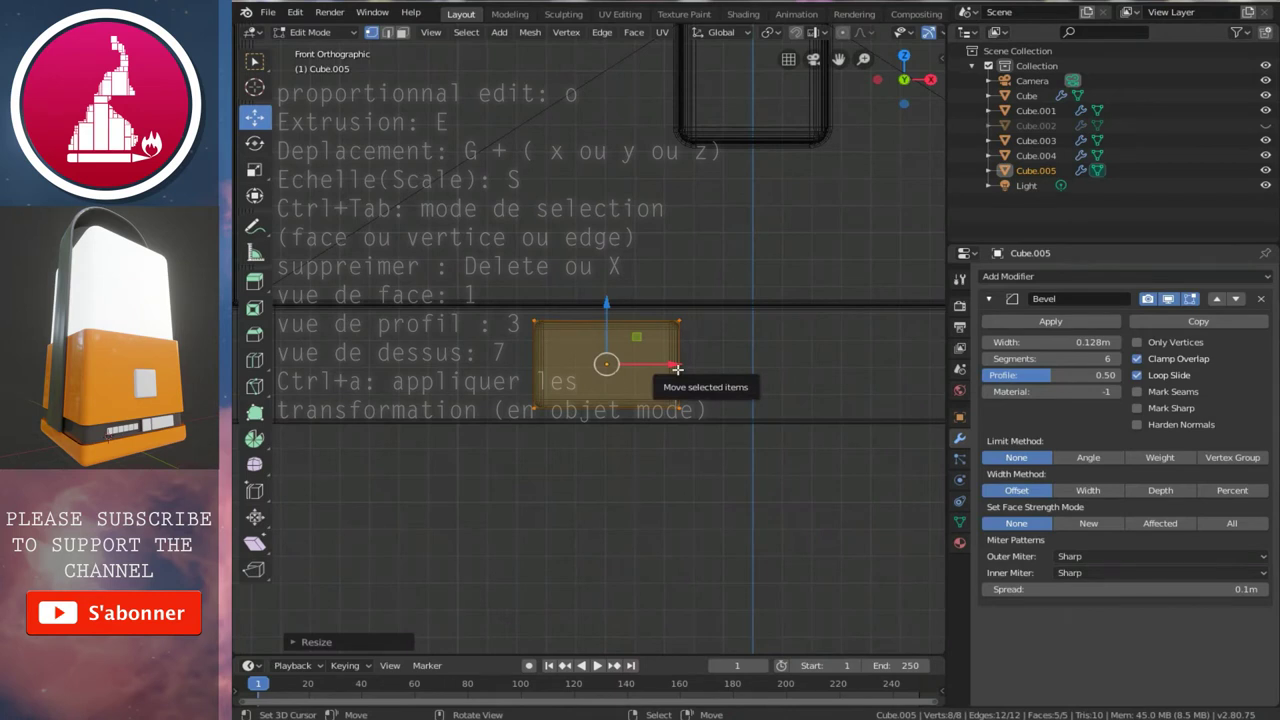
pyautogui.press('s')
pyautogui.press('x')
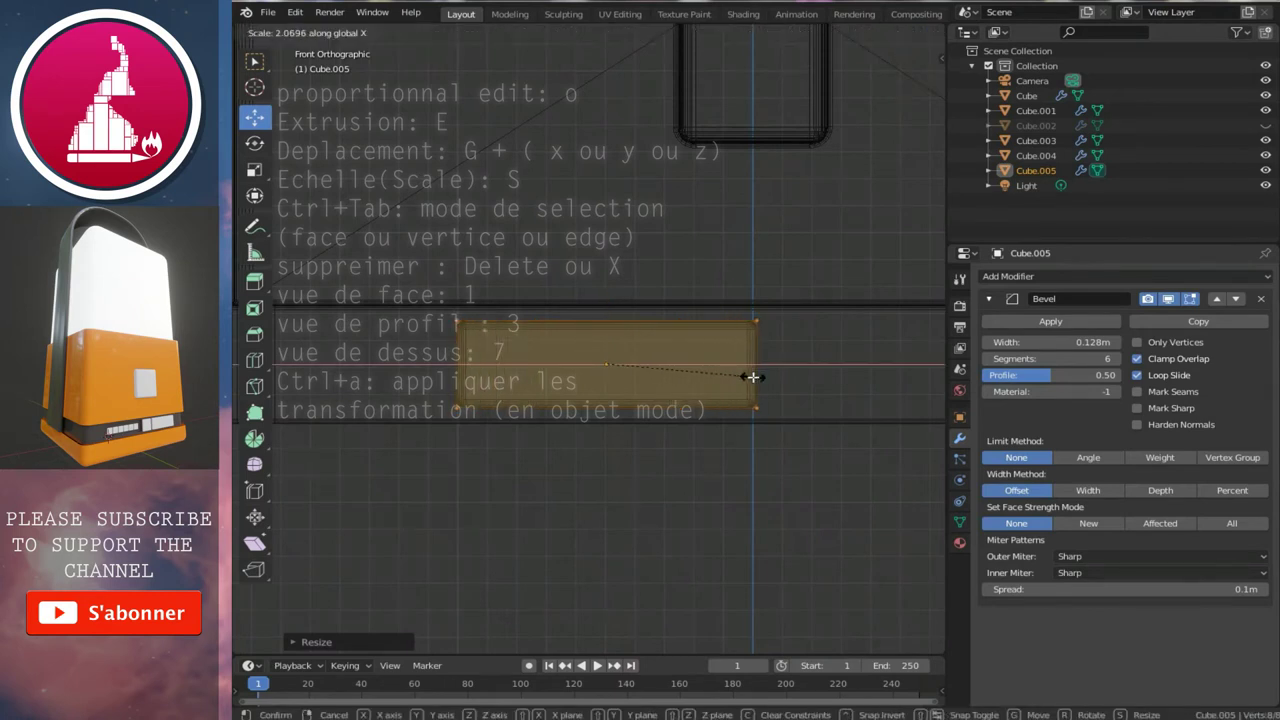
pyautogui.click(789, 377)
# - Slide the widened bar left along X and view it from the right side
pyautogui.scroll(-3, 698, 343)
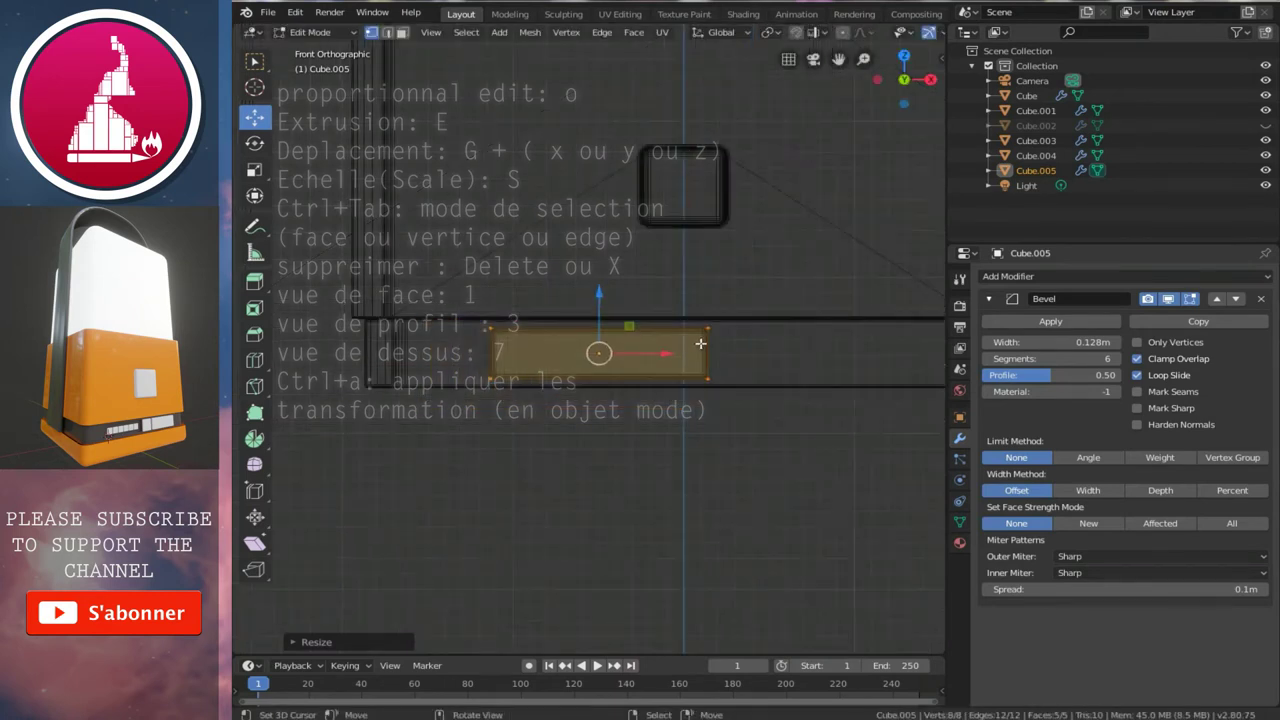
pyautogui.keyDown('shift'); pyautogui.moveTo(700, 343); pyautogui.dragTo(728, 331, button='middle'); pyautogui.keyUp('shift')
pyautogui.moveTo(690, 353); pyautogui.dragTo(653, 351)
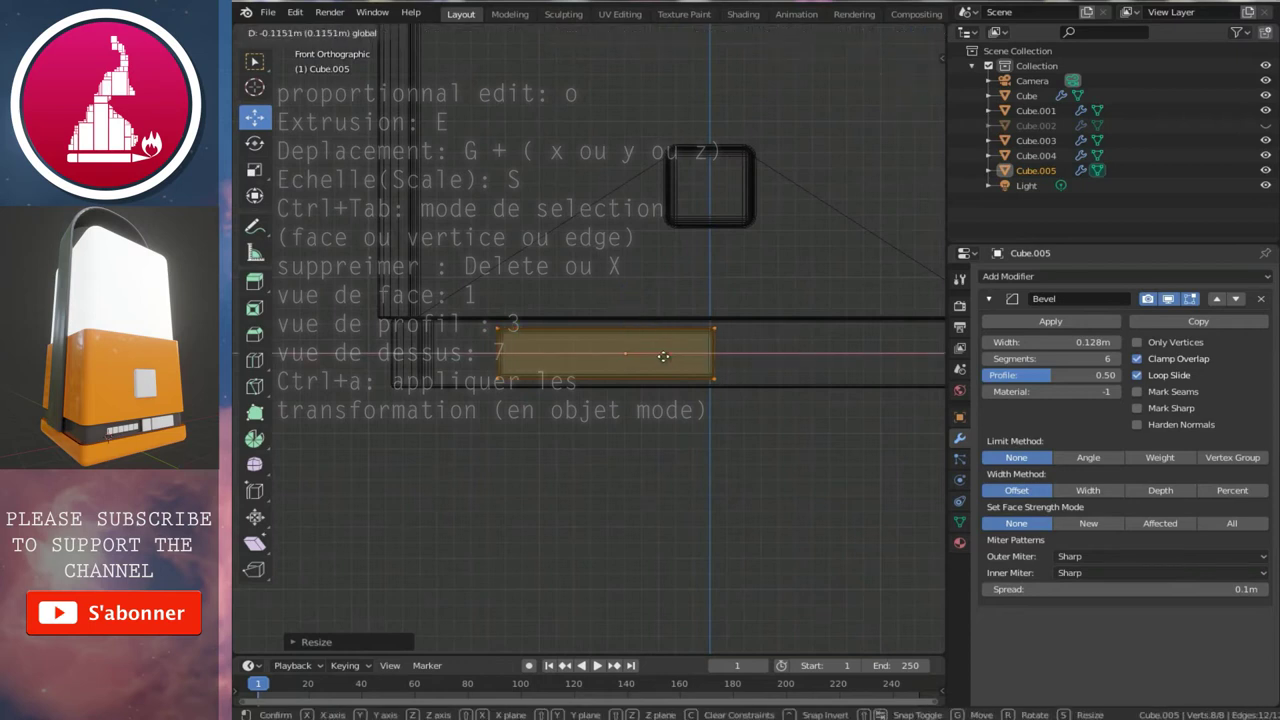
pyautogui.press('KP_3')
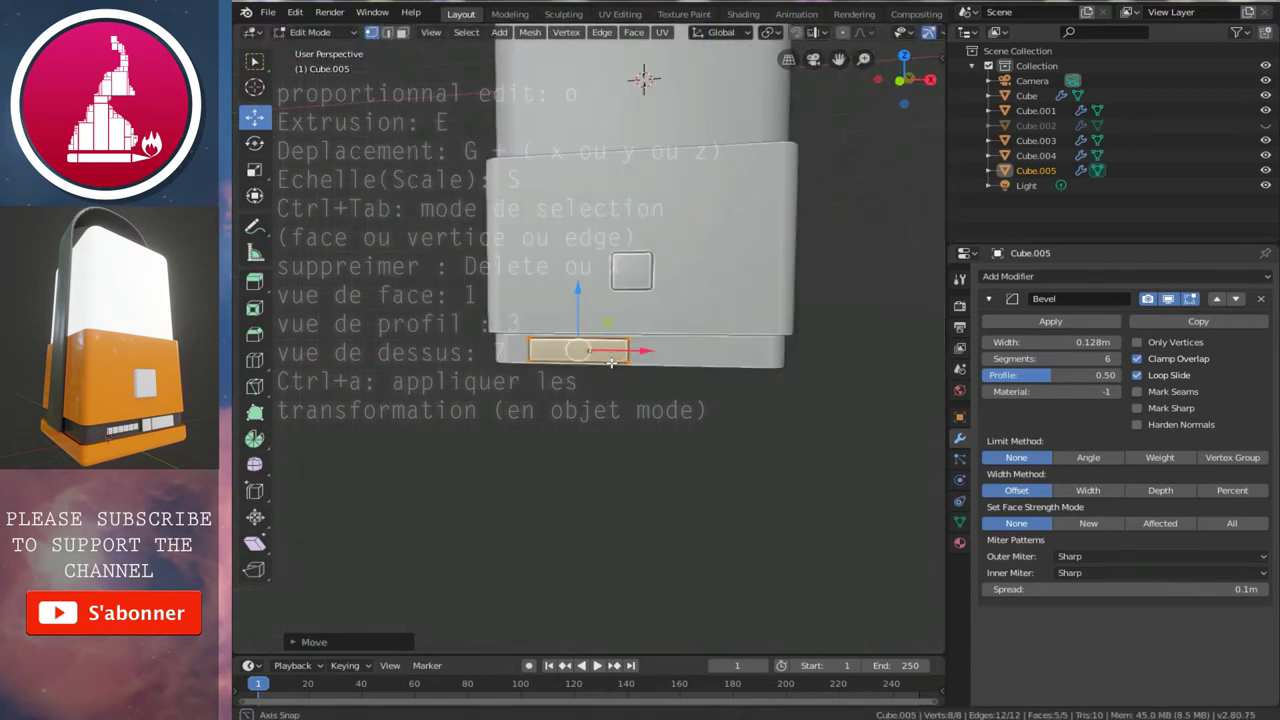
# - Rotate the Cube.005 bar 180° with r180
pyautogui.keyDown('shift'); pyautogui.moveTo(593, 365); pyautogui.dragTo(697, 345, button='middle'); pyautogui.keyUp('shift')
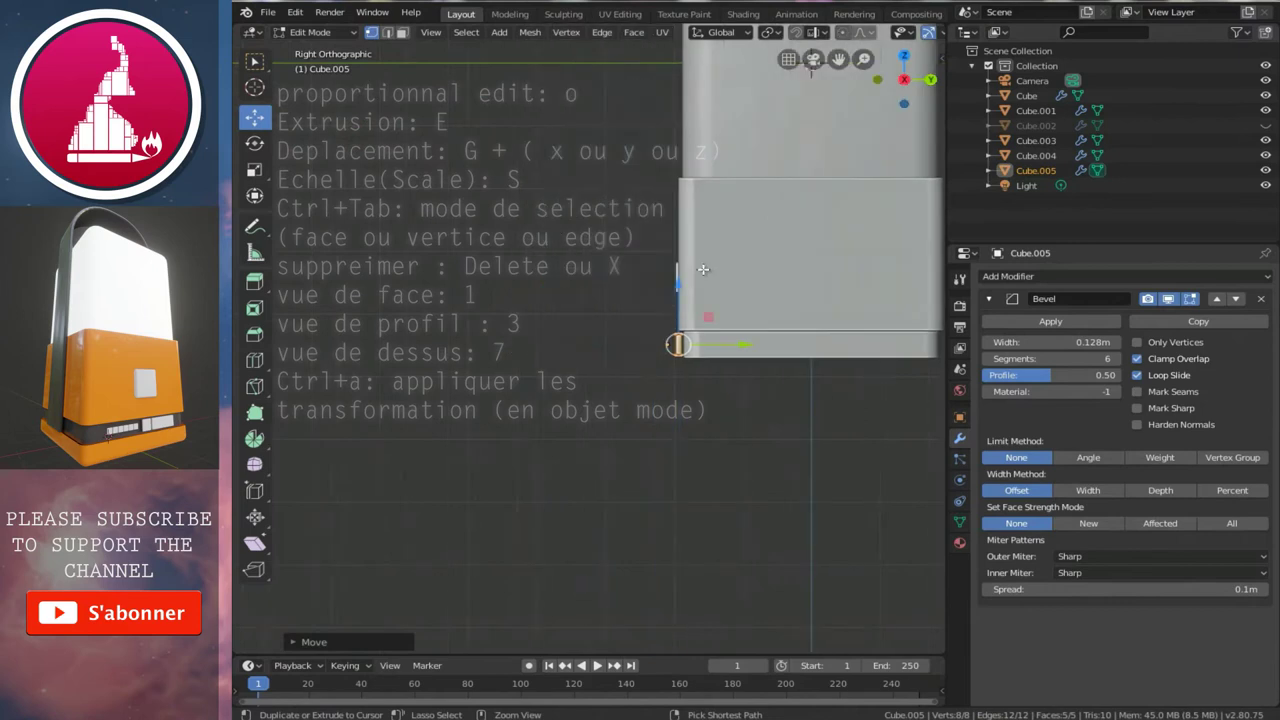
pyautogui.scroll(5, 697, 345)
pyautogui.scroll(4, 697, 345)
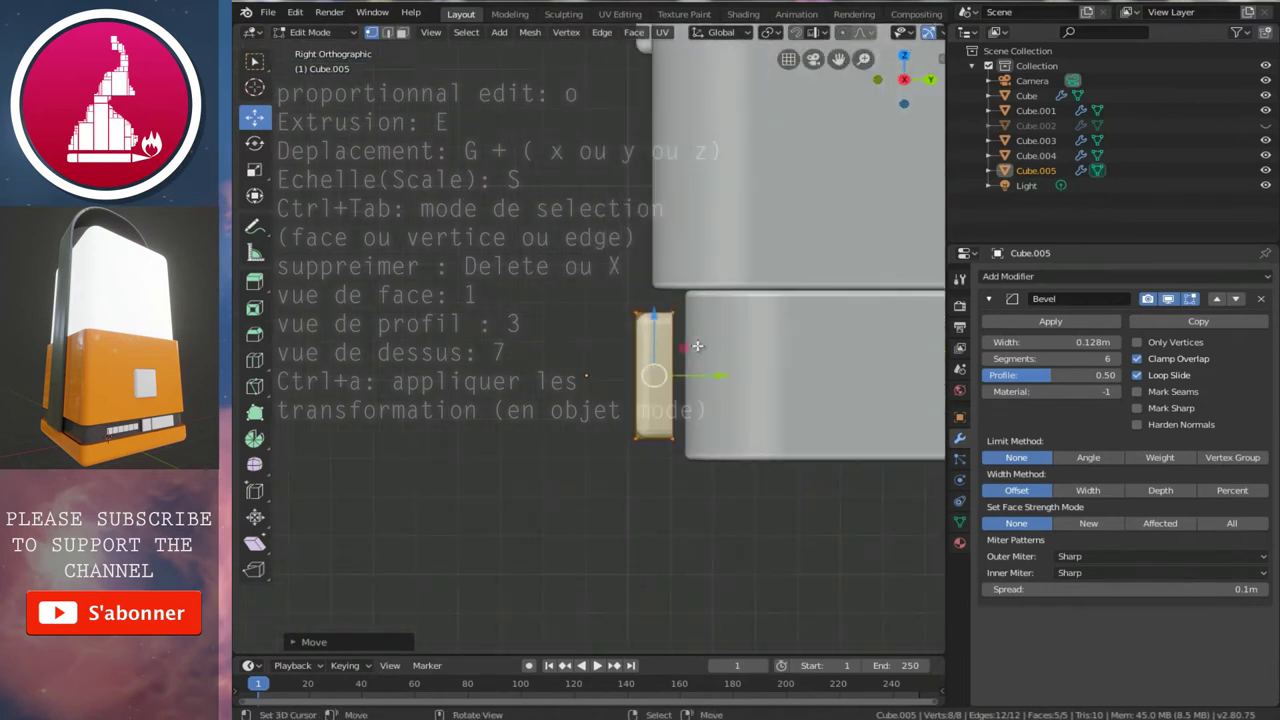
pyautogui.write('r180')
pyautogui.press('Return')
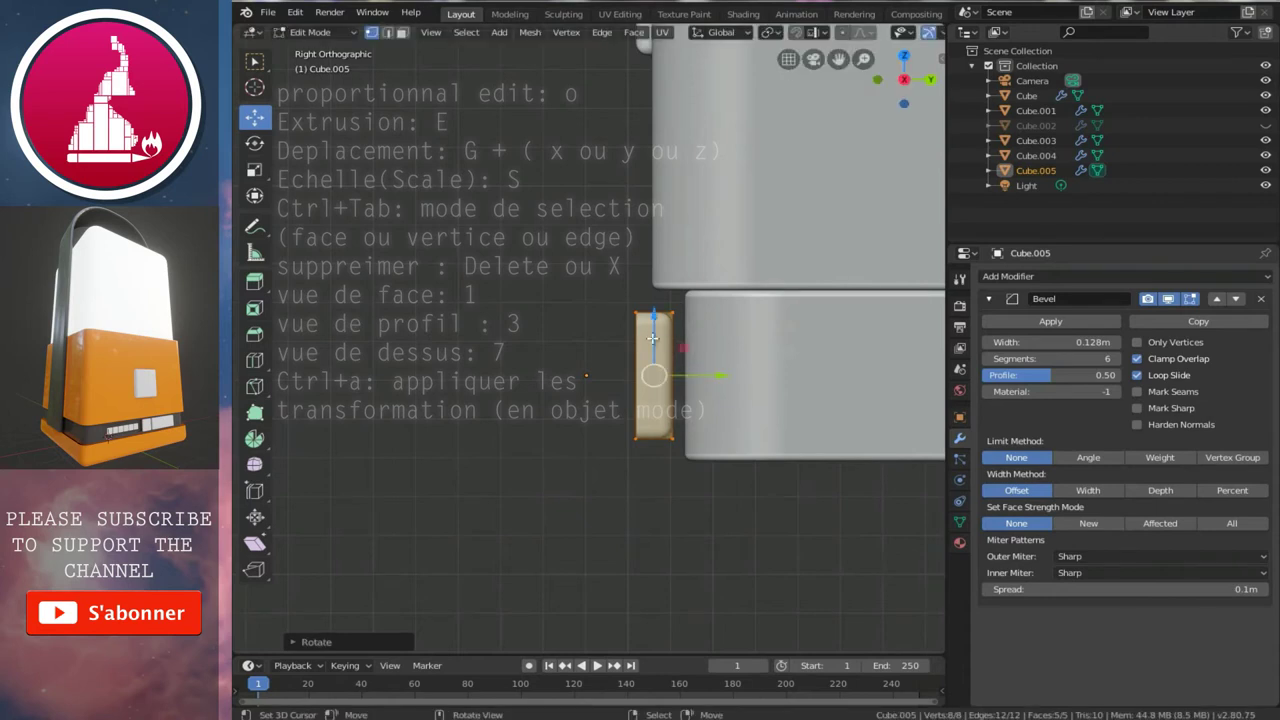
# - In wireframe, move the bar's left-side vertices along Y to make it thinner
pyautogui.hotkey('shift', 'z')
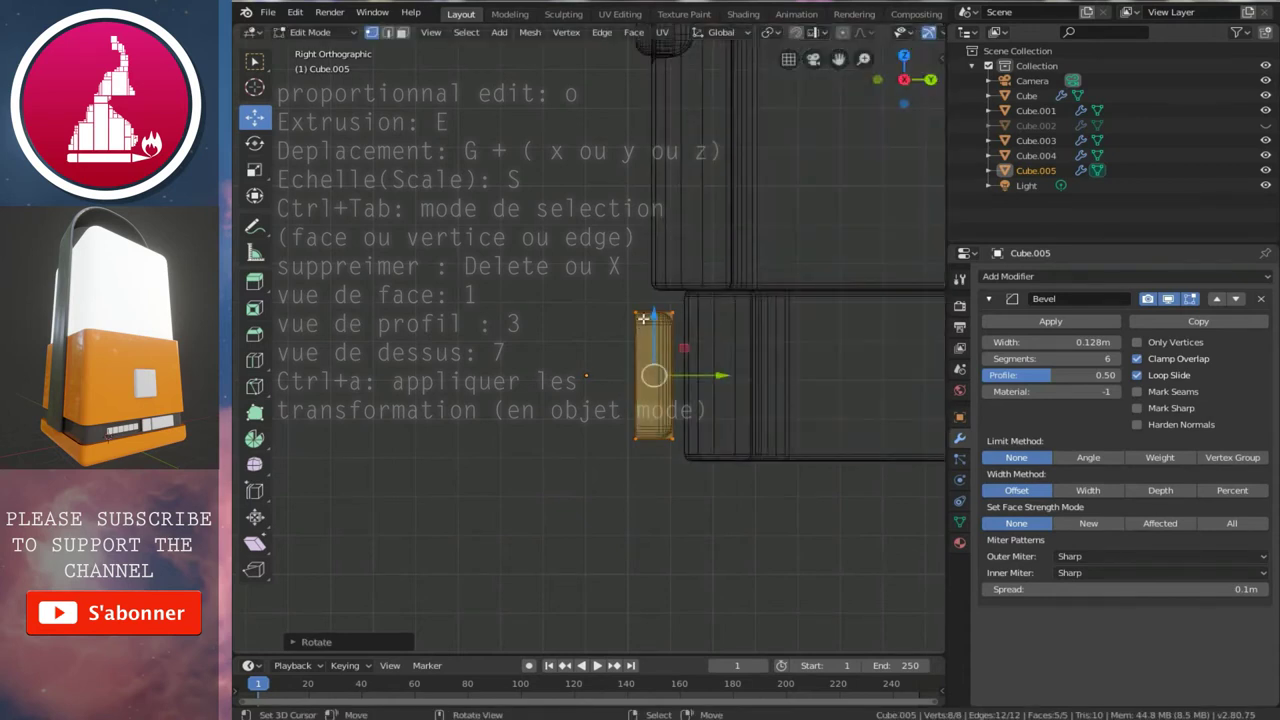
pyautogui.click(636, 313)
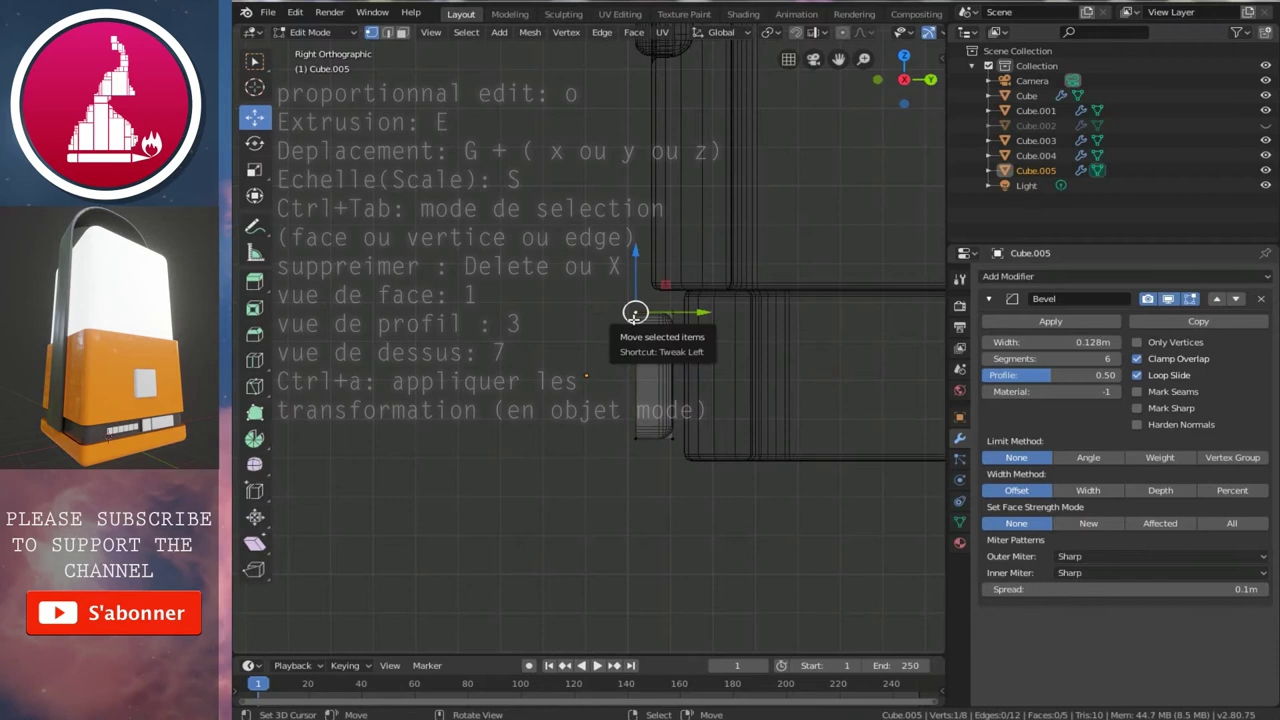
pyautogui.moveTo(591, 276); pyautogui.dragTo(654, 458)
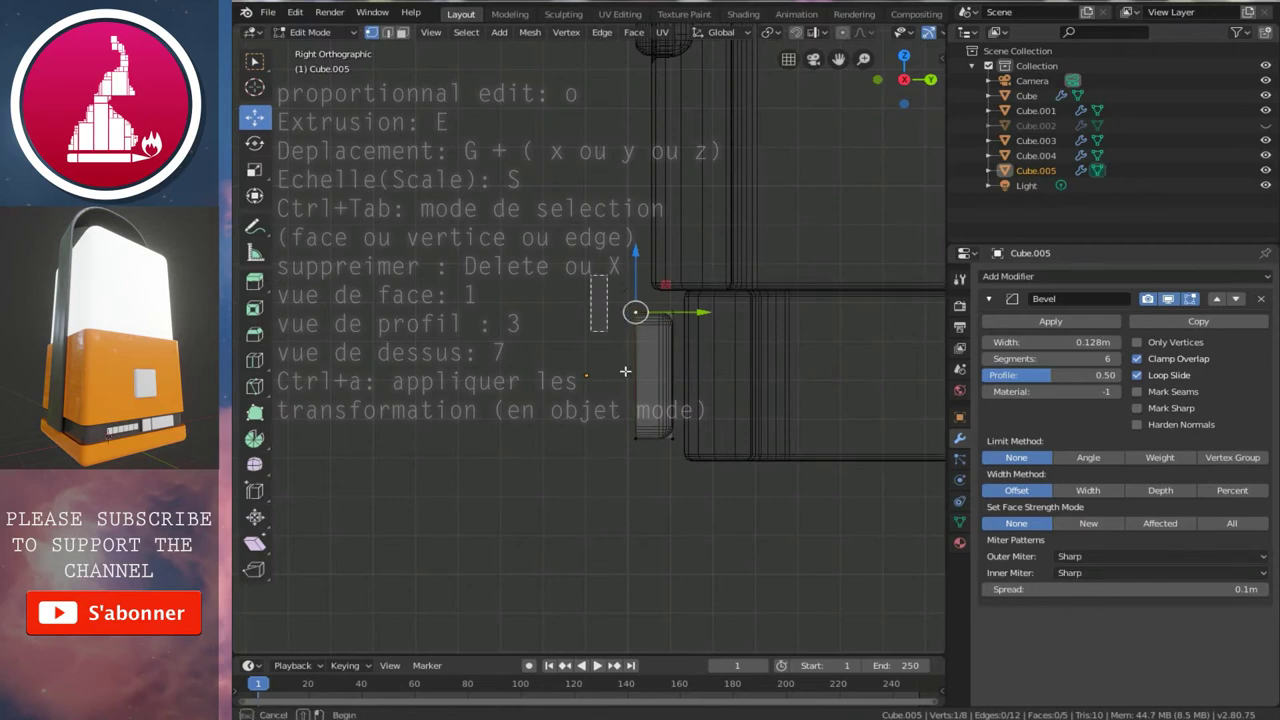
pyautogui.press('g')
pyautogui.press('y')
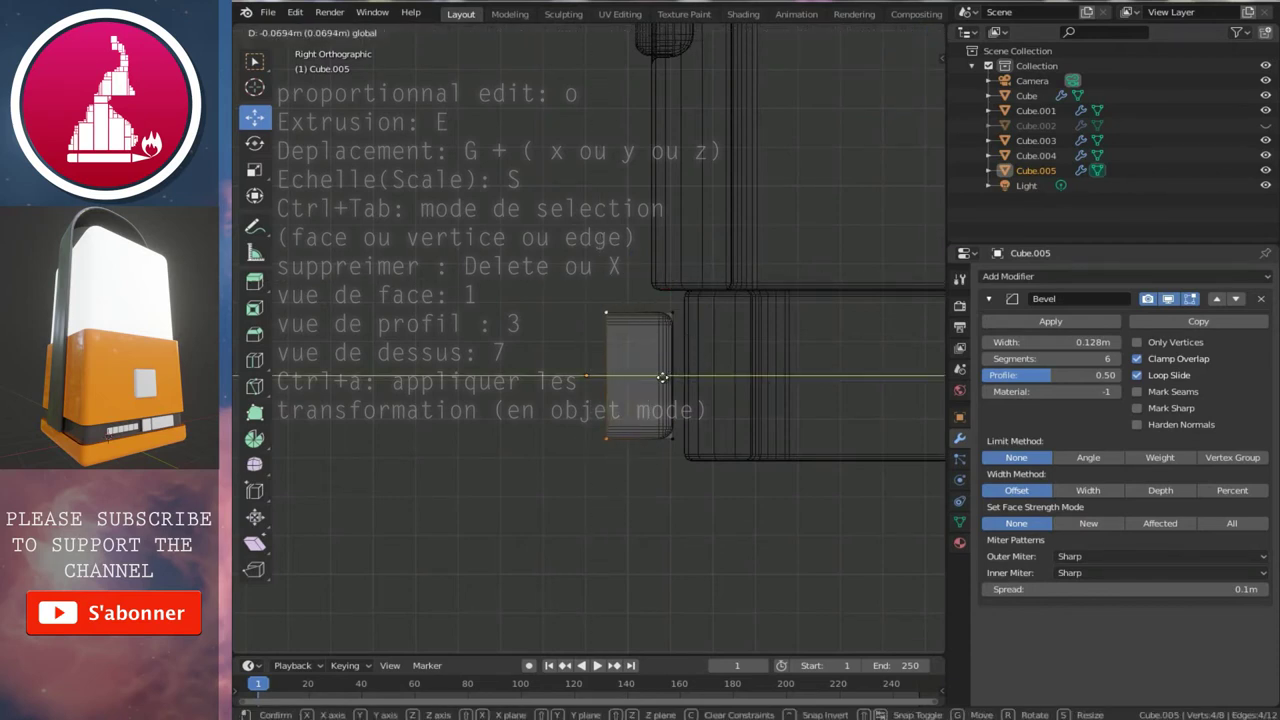
pyautogui.click(660, 378)
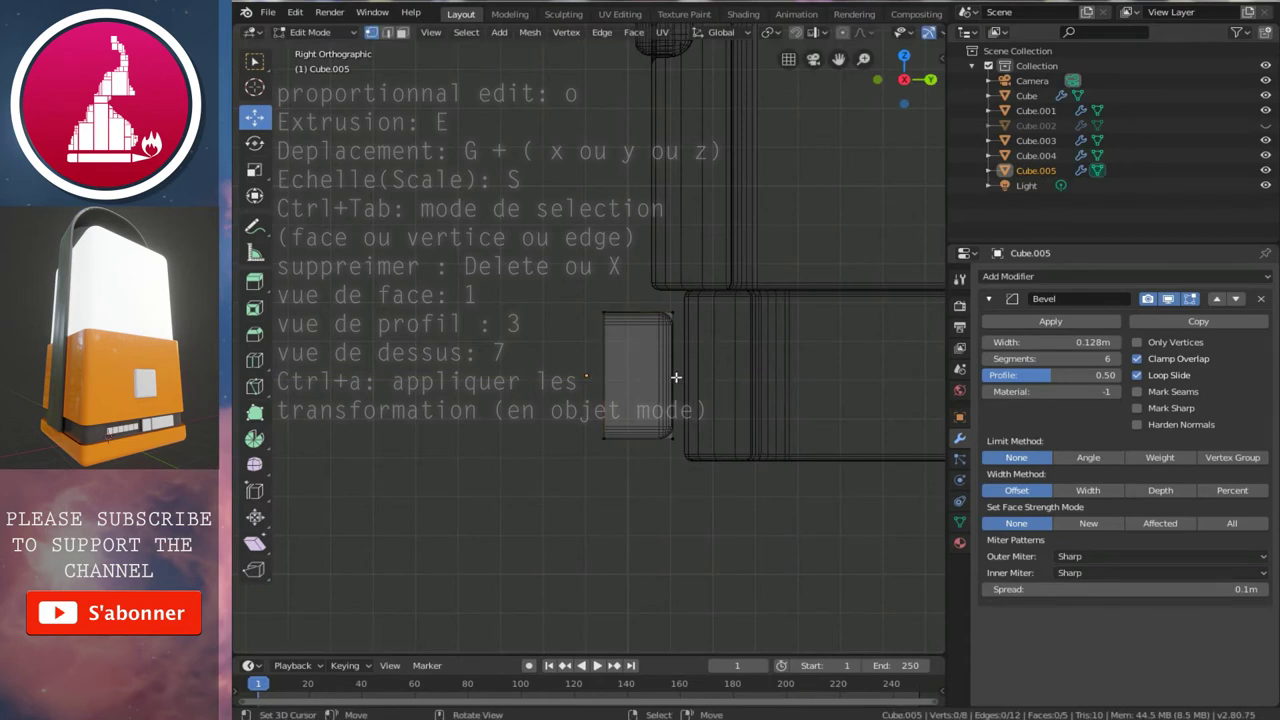
# - Move the whole bar along Y into the base band's side and return to Object Mode
pyautogui.press('a')
pyautogui.press('g')
pyautogui.press('y')
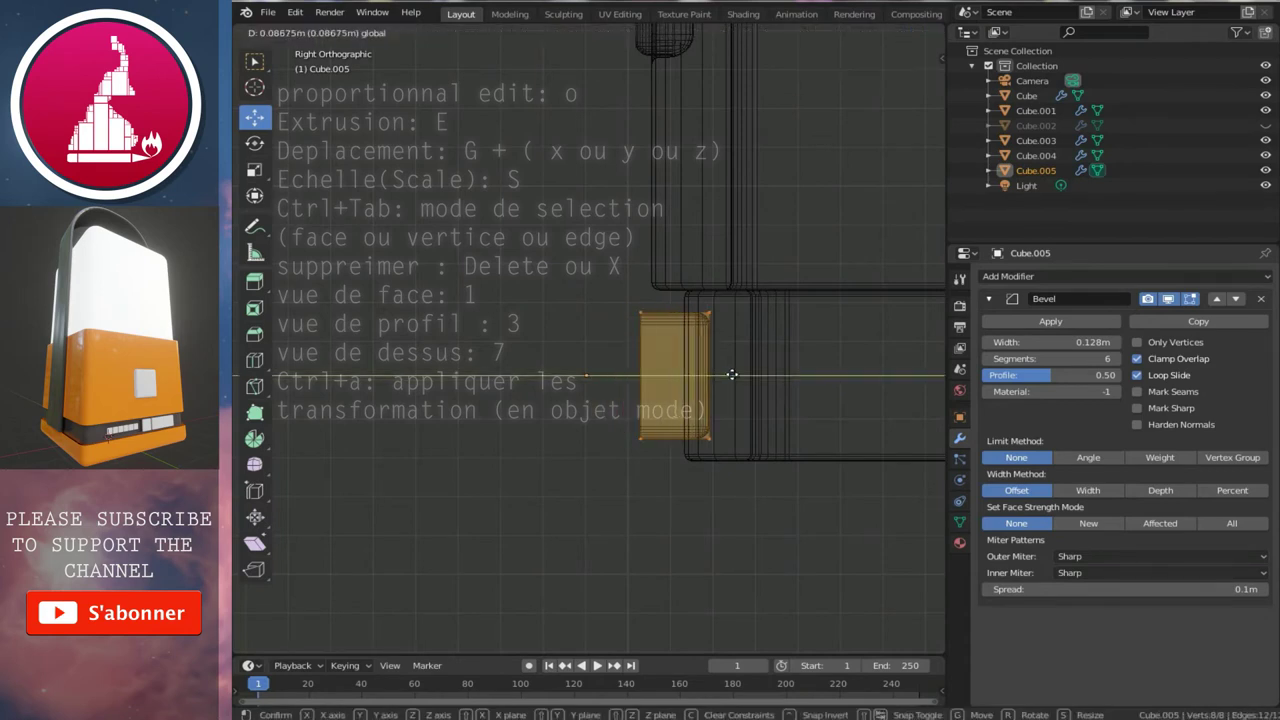
pyautogui.click(733, 375)
pyautogui.moveTo(735, 374); pyautogui.dragTo(733, 355, button='middle')
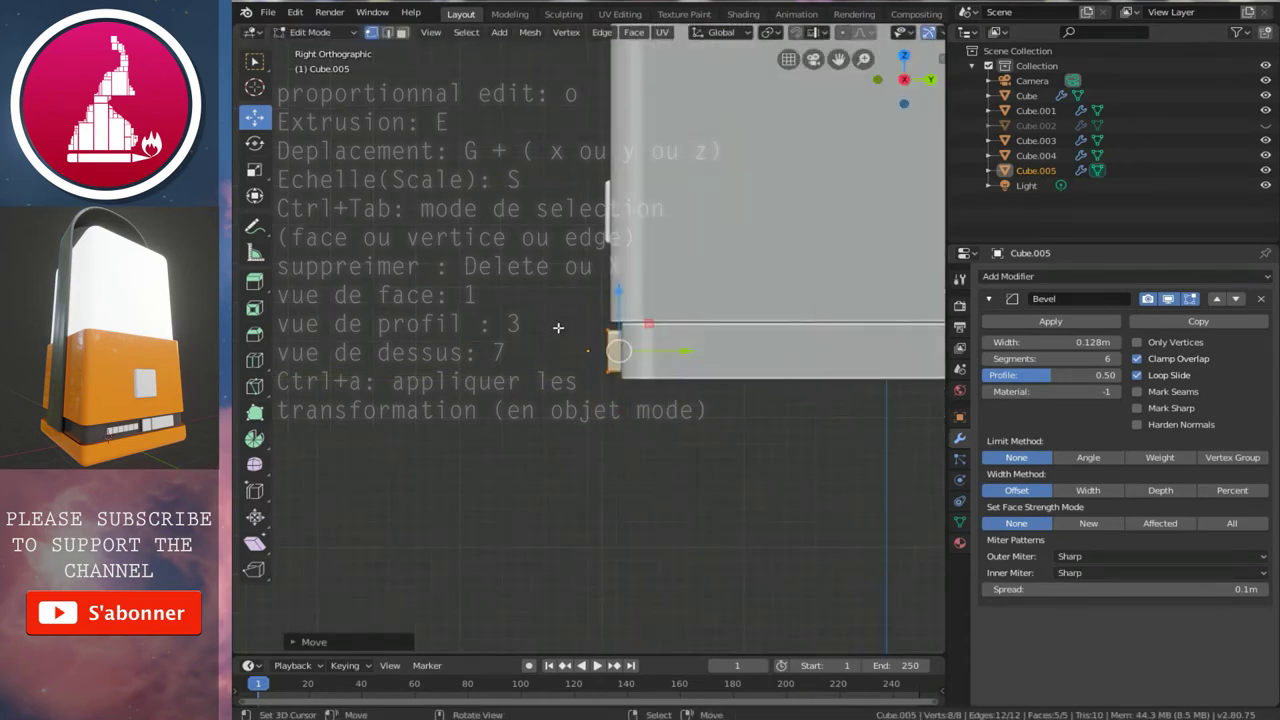
pyautogui.moveTo(655, 380); pyautogui.dragTo(580, 390, button='middle')
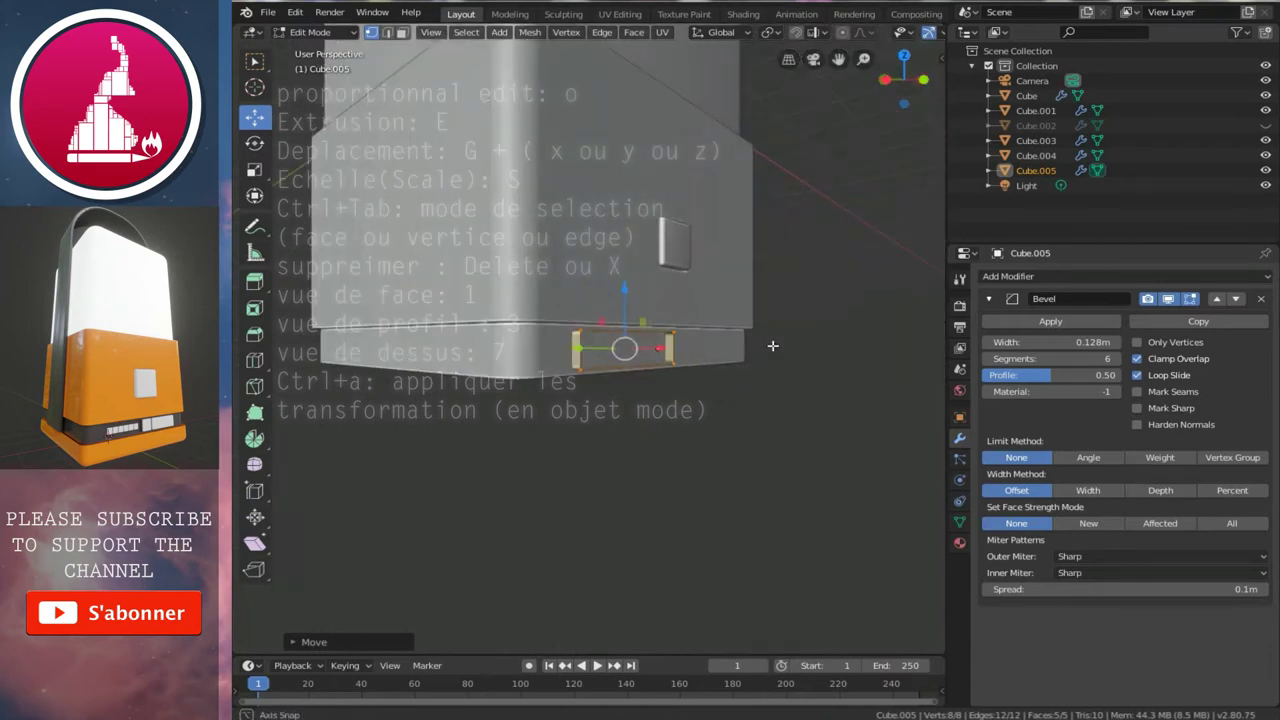
pyautogui.press('Tab')
# - Select the lower band Cube.004 and collapse its Solidify panel
pyautogui.click(566, 376)
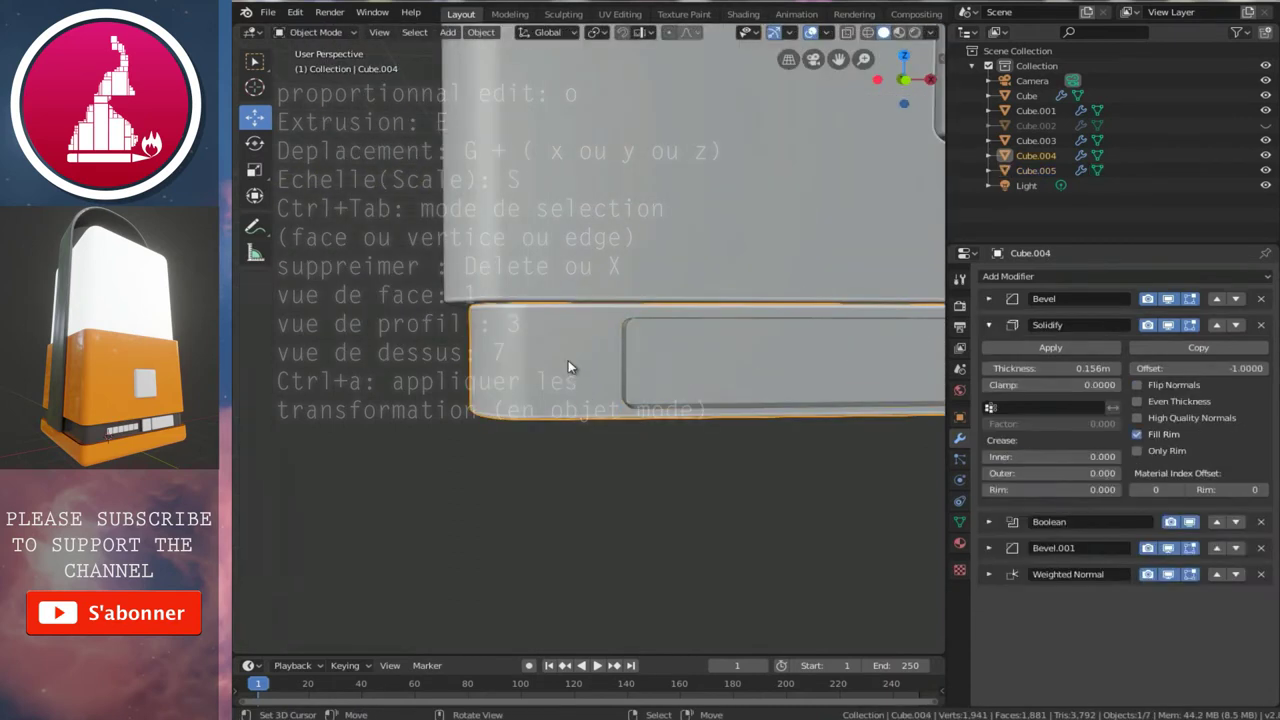
pyautogui.scroll(-2, 568, 358)
pyautogui.scroll(-2, 570, 352)
pyautogui.moveTo(572, 357); pyautogui.dragTo(743, 336, button='middle')
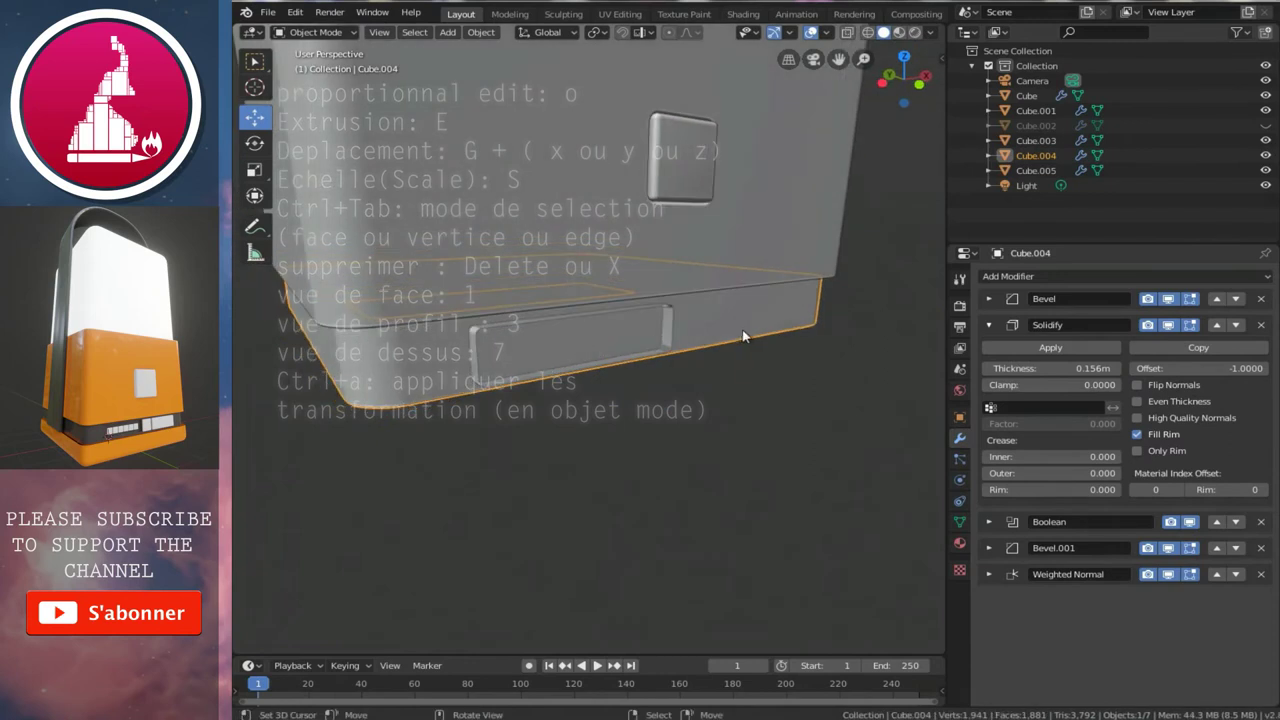
pyautogui.click(990, 326)
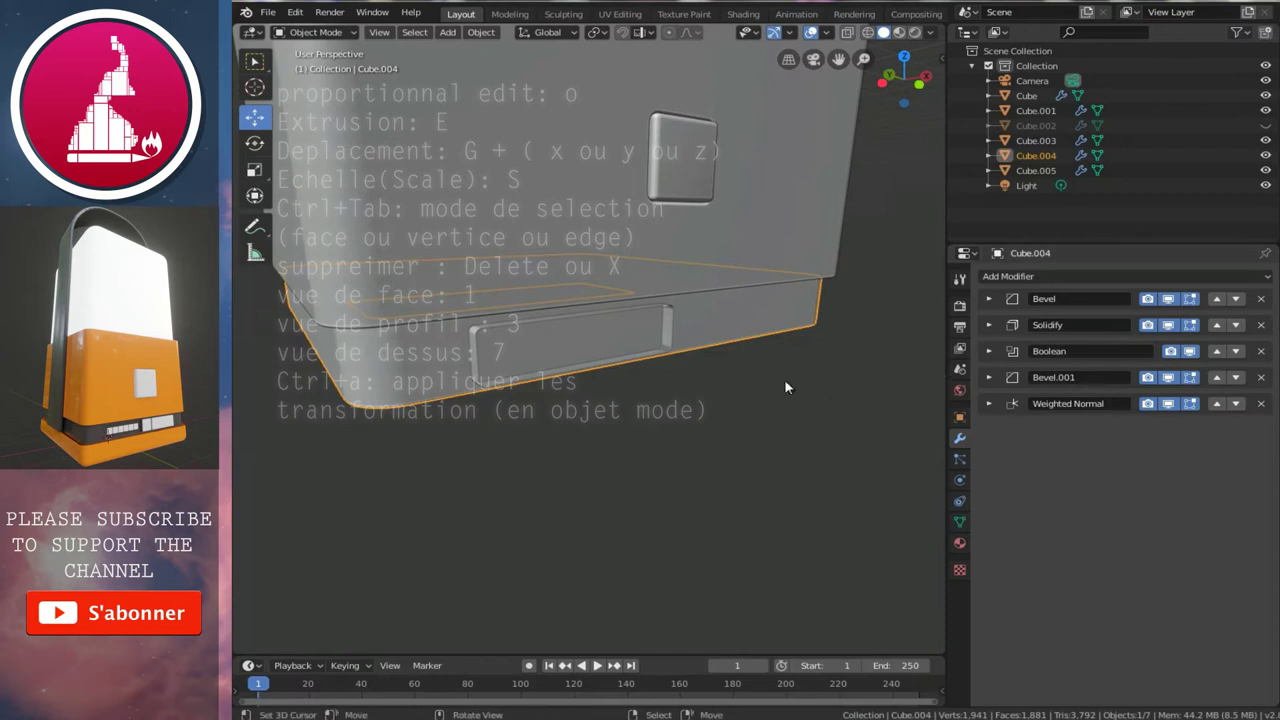
pyautogui.moveTo(514, 330); pyautogui.dragTo(597, 348, button='middle')
pyautogui.click(600, 336)
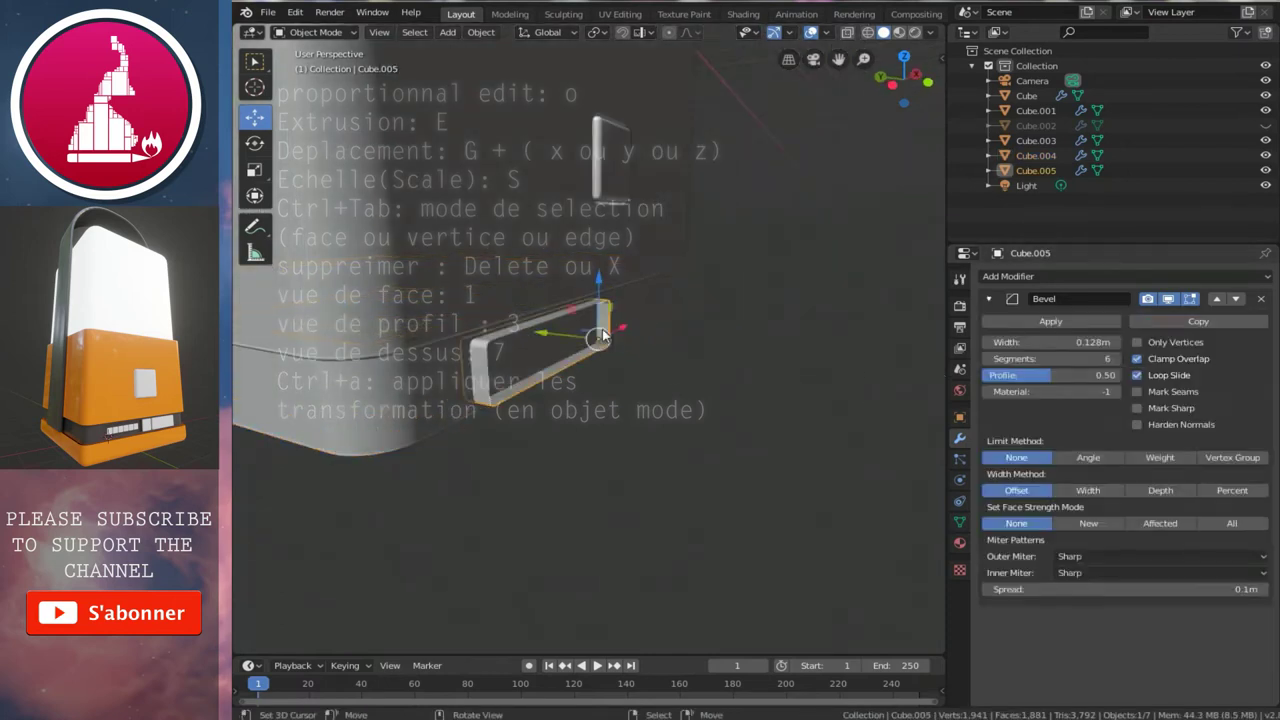
pyautogui.click(636, 309)
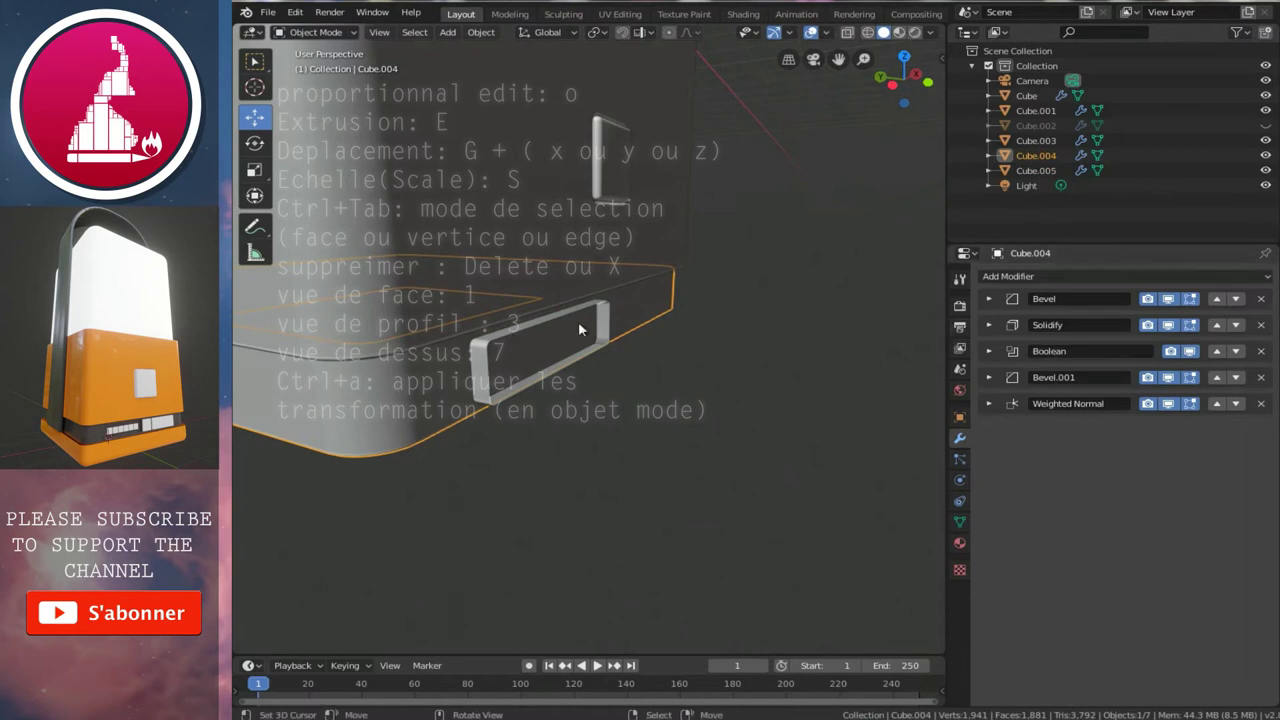
pyautogui.click(603, 330)
pyautogui.click(650, 316)
# - Make Cube.005 the Boolean cutter in place of Cube.002
pyautogui.click(987, 352)
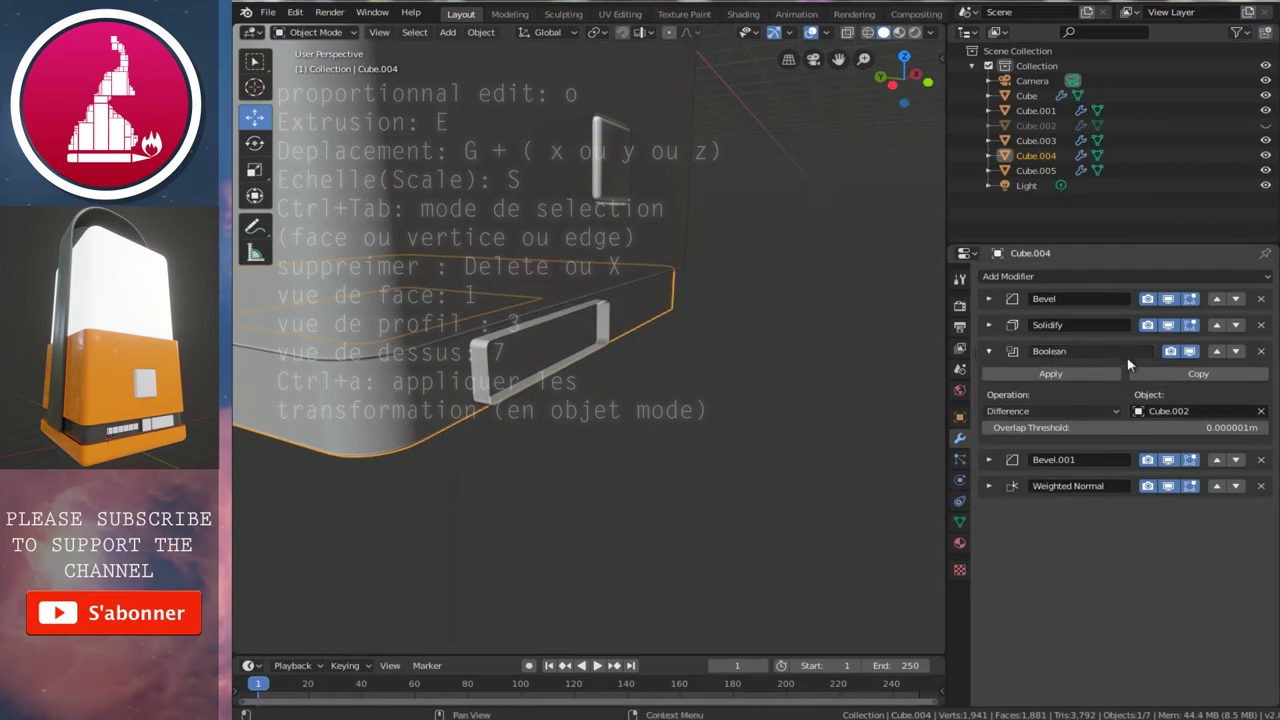
pyautogui.click(1261, 412)
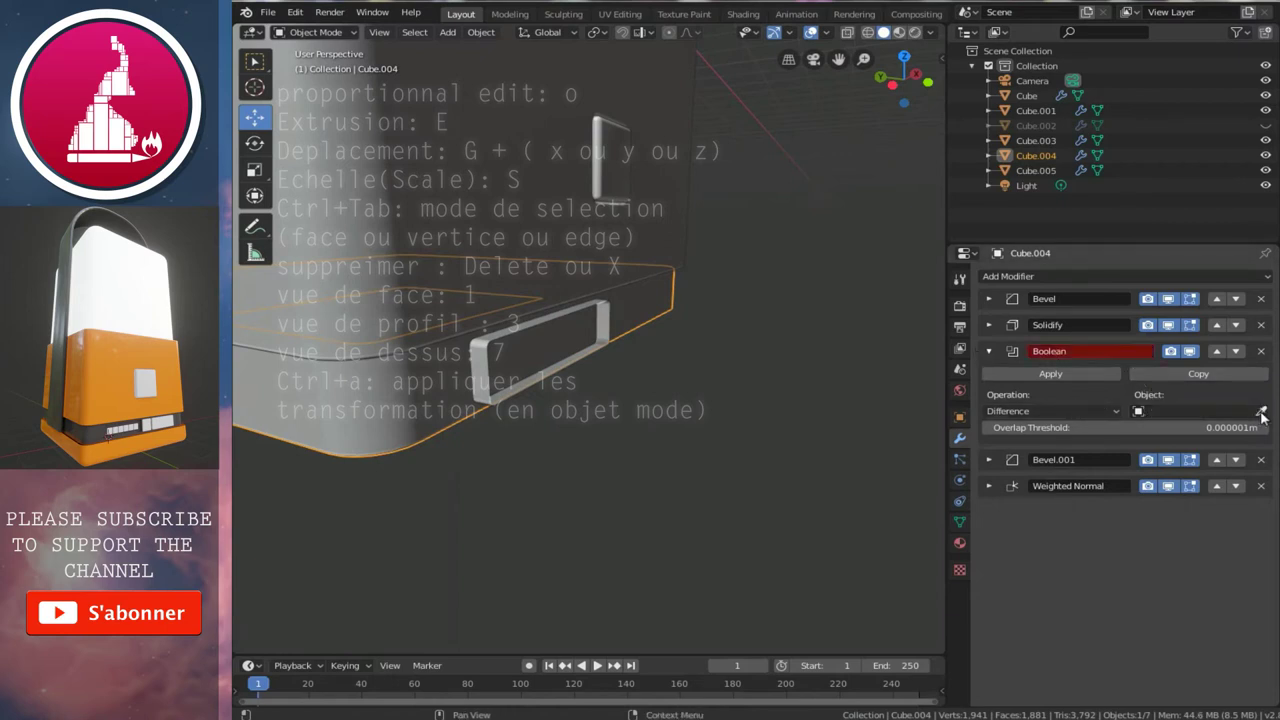
pyautogui.click(1261, 412)
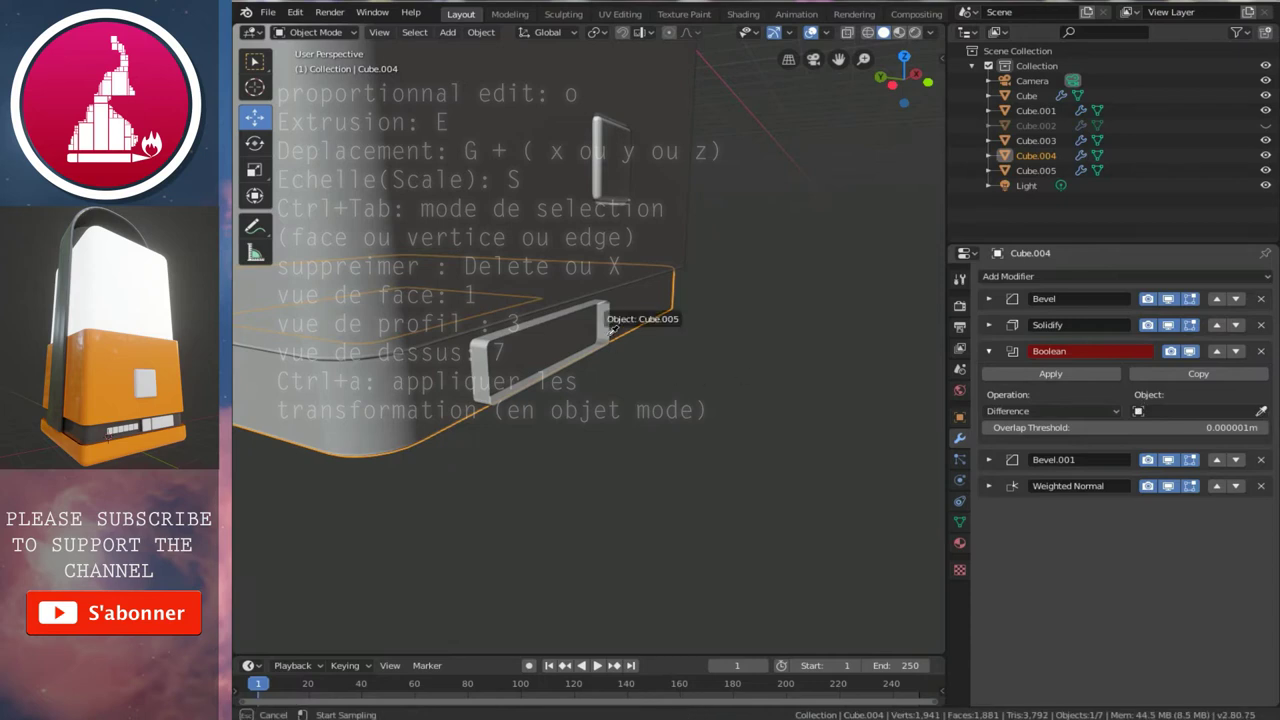
pyautogui.click(610, 330)
pyautogui.moveTo(659, 362)
pyautogui.mouseDown(button='middle')
pyautogui.moveTo(698, 394)
pyautogui.moveTo(699, 353)
pyautogui.moveTo(588, 372)
pyautogui.mouseUp(button='middle')
pyautogui.click(588, 372)
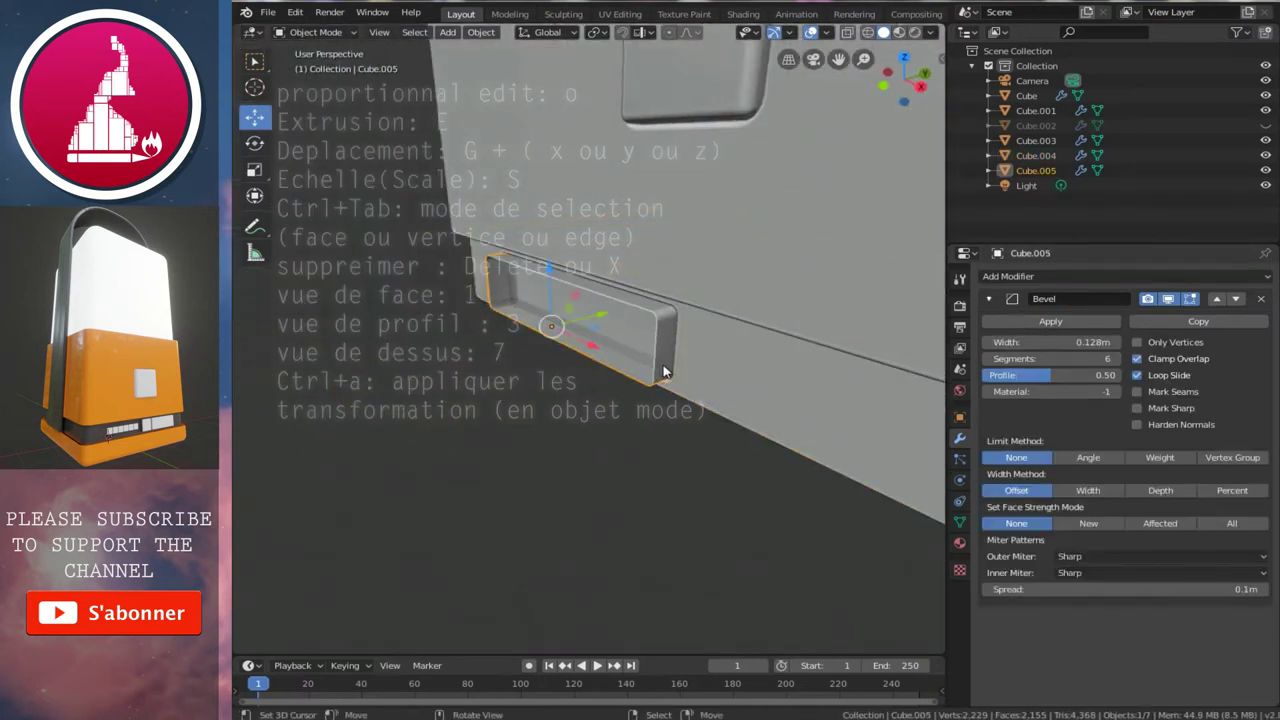
# - Hide the Cube.005 cutter and orbit to inspect the recess it cuts into the base band
pyautogui.click(1265, 170)
pyautogui.moveTo(740, 340)
pyautogui.mouseDown(button='middle')
pyautogui.moveTo(680, 352)
pyautogui.moveTo(651, 327)
pyautogui.moveTo(766, 277)
pyautogui.moveTo(794, 337)
pyautogui.moveTo(527, 381)
pyautogui.moveTo(665, 404)
pyautogui.moveTo(631, 418)
pyautogui.moveTo(620, 413)
pyautogui.moveTo(854, 397)
pyautogui.mouseUp(button='middle')
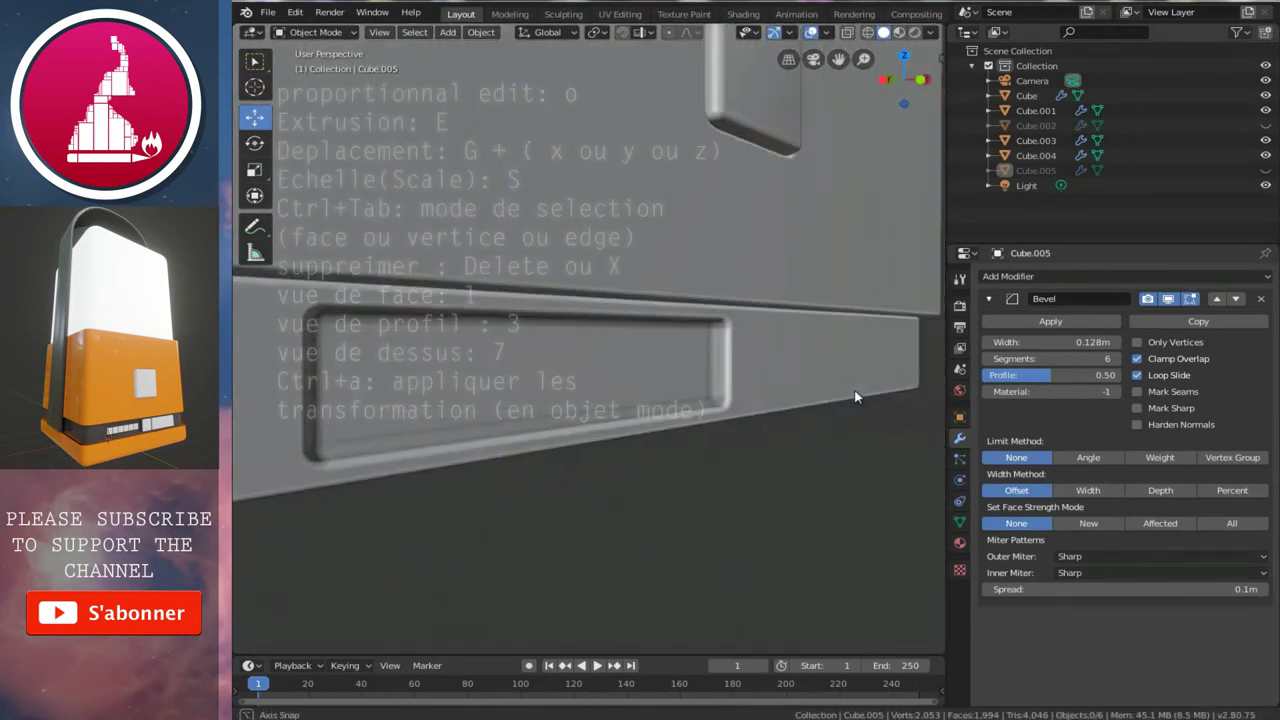
pyautogui.moveTo(755, 411)
pyautogui.mouseDown(button='middle')
pyautogui.moveTo(734, 397)
pyautogui.moveTo(757, 431)
pyautogui.moveTo(706, 416)
pyautogui.moveTo(715, 395)
pyautogui.moveTo(666, 409)
pyautogui.moveTo(732, 396)
pyautogui.moveTo(711, 312)
pyautogui.mouseUp(button='middle')
# - Show Cube.005 again and reduce its bevel width to 0.083m
pyautogui.click(1265, 170)
pyautogui.click(711, 312)
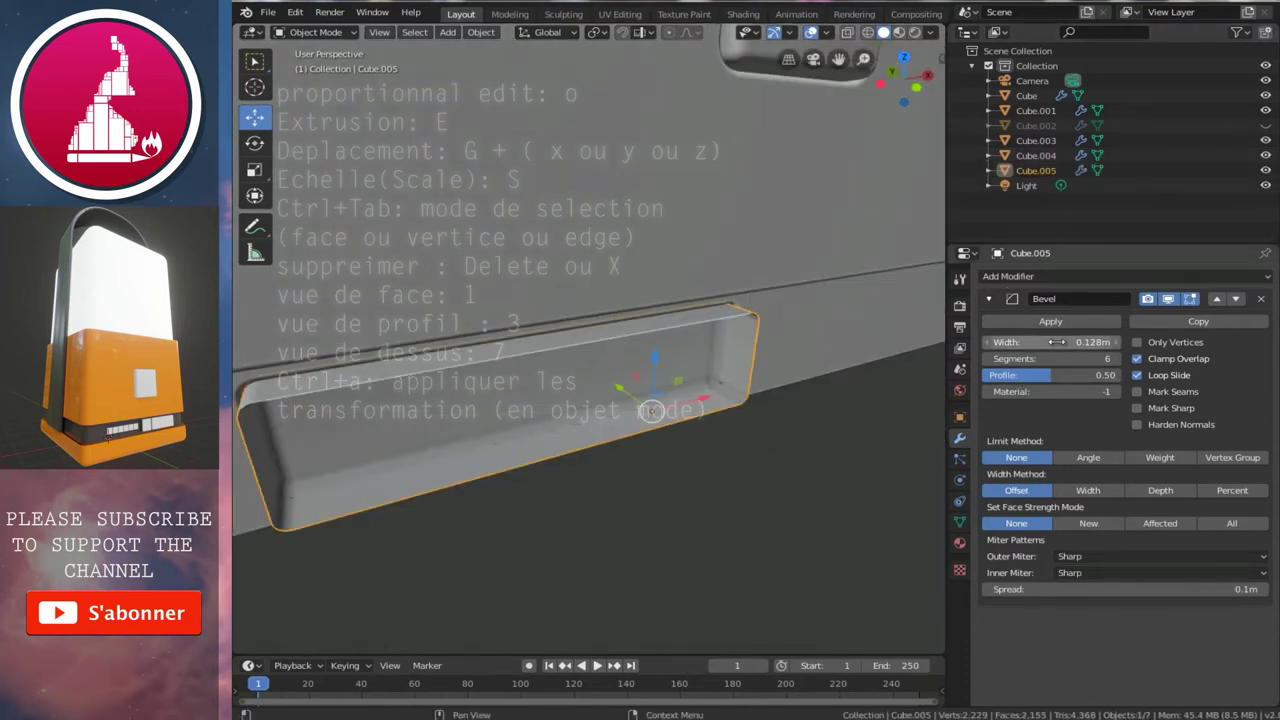
pyautogui.moveTo(1040, 347); pyautogui.dragTo(1013, 357)
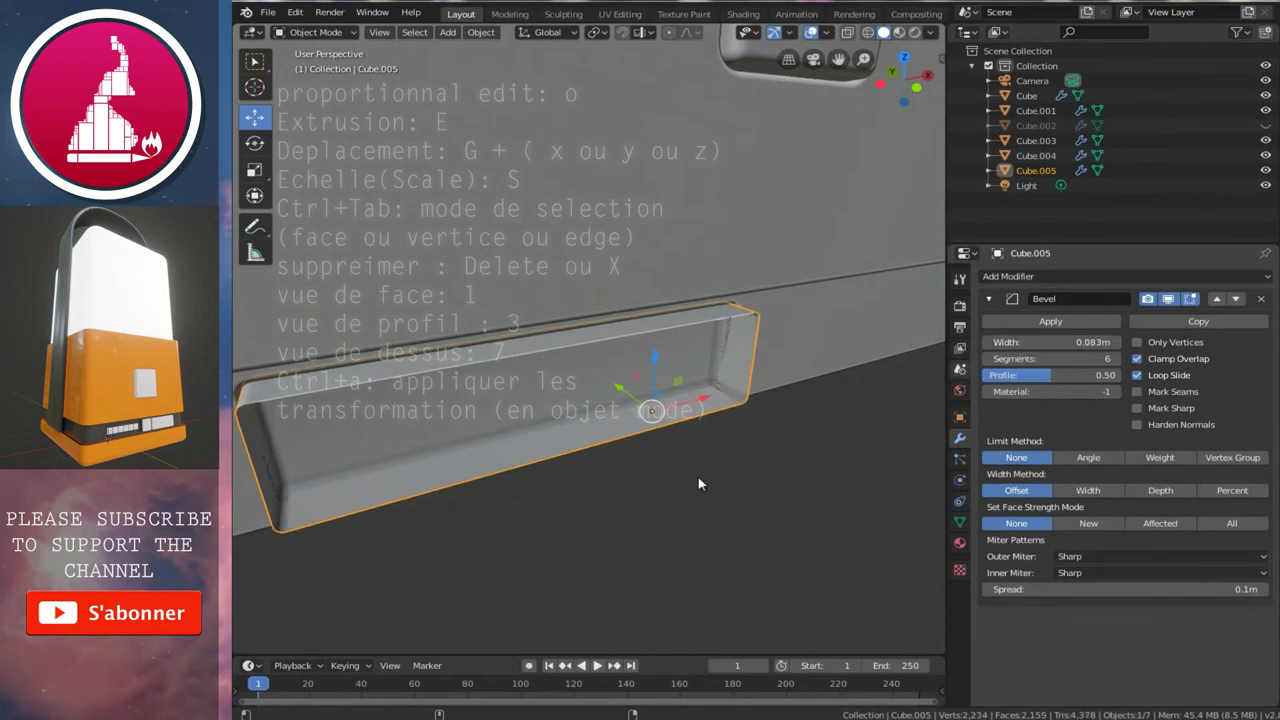
# - Hide Cube.005 again, view the recess more frontally and select the base band Cube.004
pyautogui.moveTo(608, 517); pyautogui.dragTo(705, 476, button='middle')
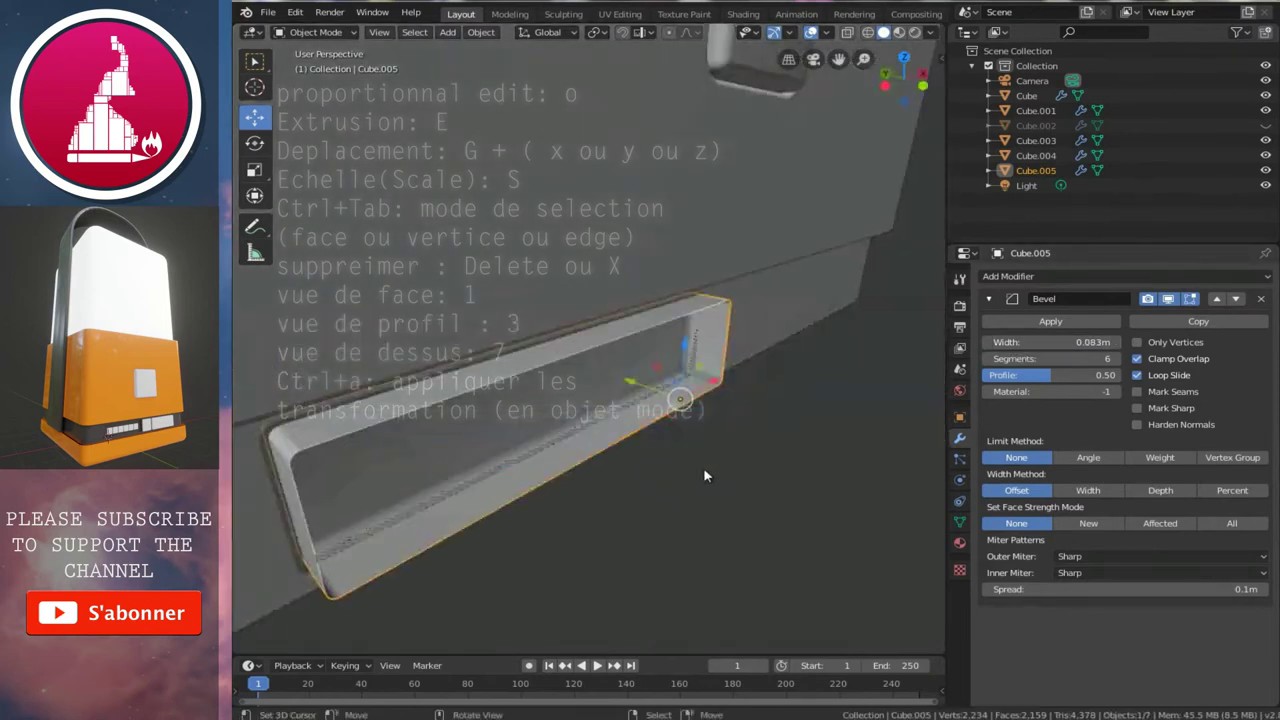
pyautogui.click(1264, 171)
pyautogui.moveTo(619, 482)
pyautogui.mouseDown(button='middle')
pyautogui.moveTo(580, 449)
pyautogui.moveTo(482, 450)
pyautogui.moveTo(571, 486)
pyautogui.moveTo(554, 463)
pyautogui.moveTo(423, 491)
pyautogui.moveTo(480, 457)
pyautogui.moveTo(790, 480)
pyautogui.mouseUp(button='middle')
pyautogui.click(877, 503)
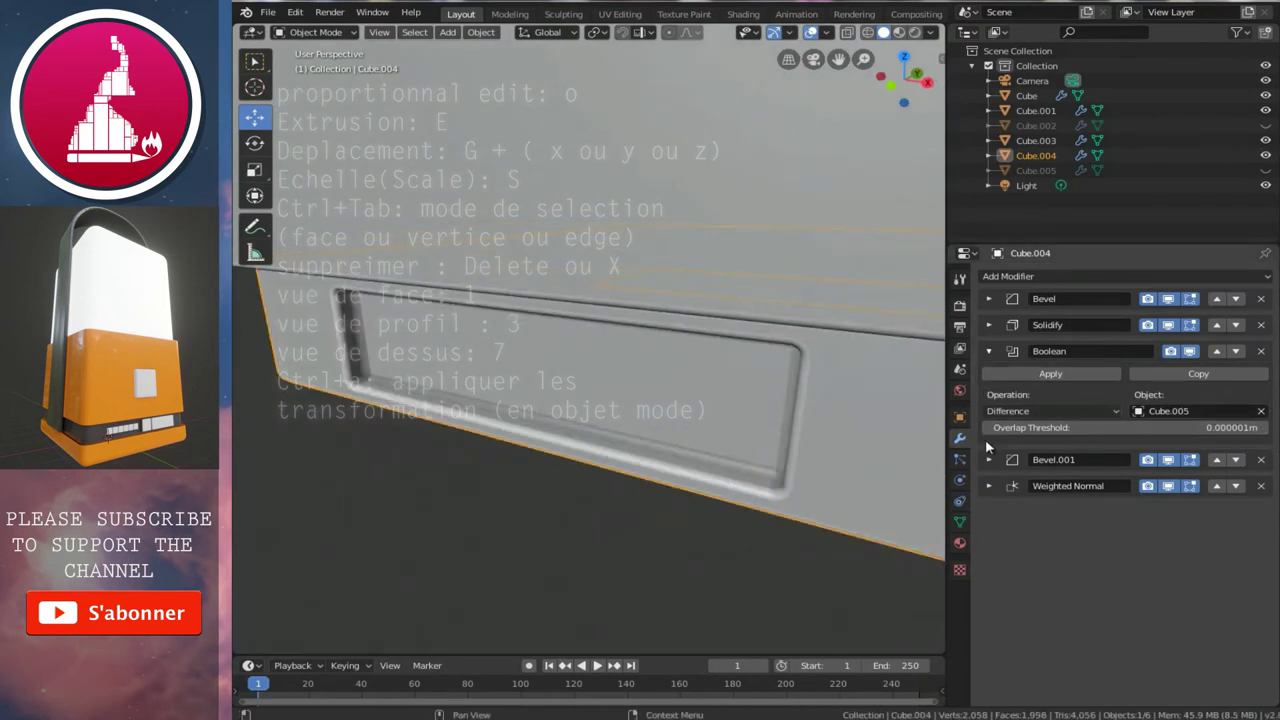
# - Narrow Cube.004's Bevel.001 width to 0.007m, collapsing the Boolean settings
pyautogui.click(990, 352)
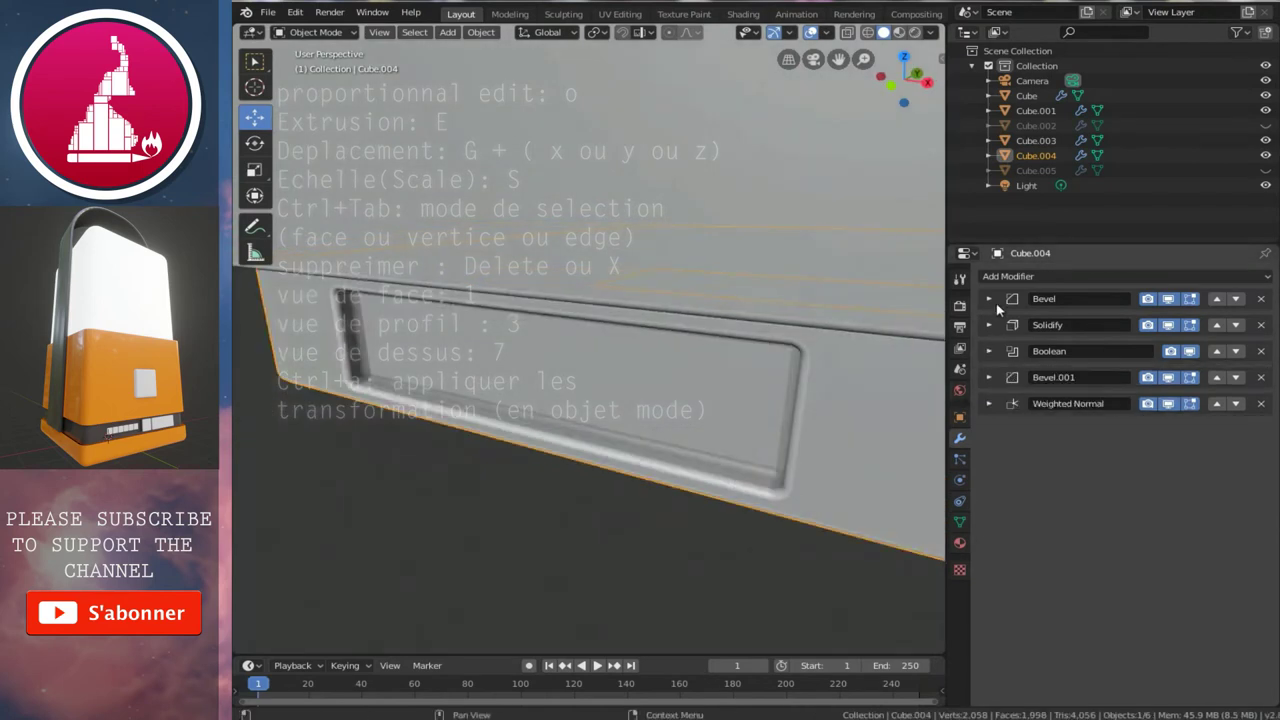
pyautogui.click(989, 377)
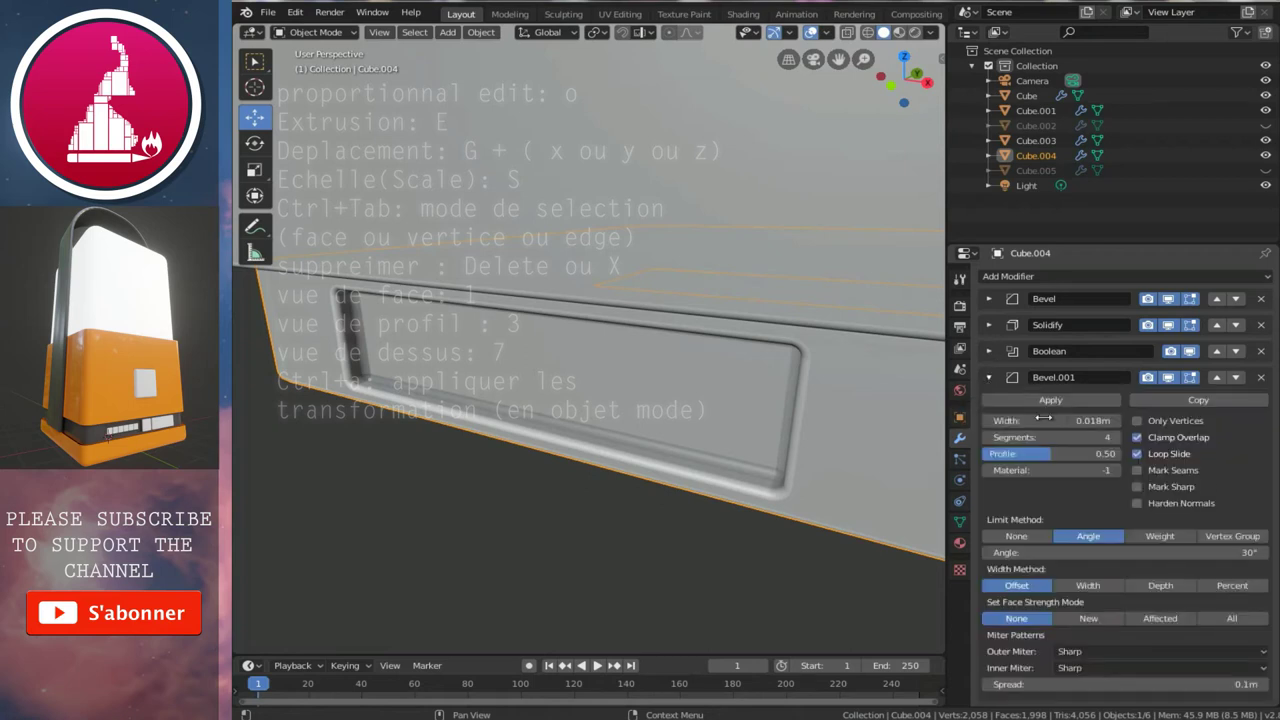
pyautogui.moveTo(1070, 420); pyautogui.dragTo(1057, 429)
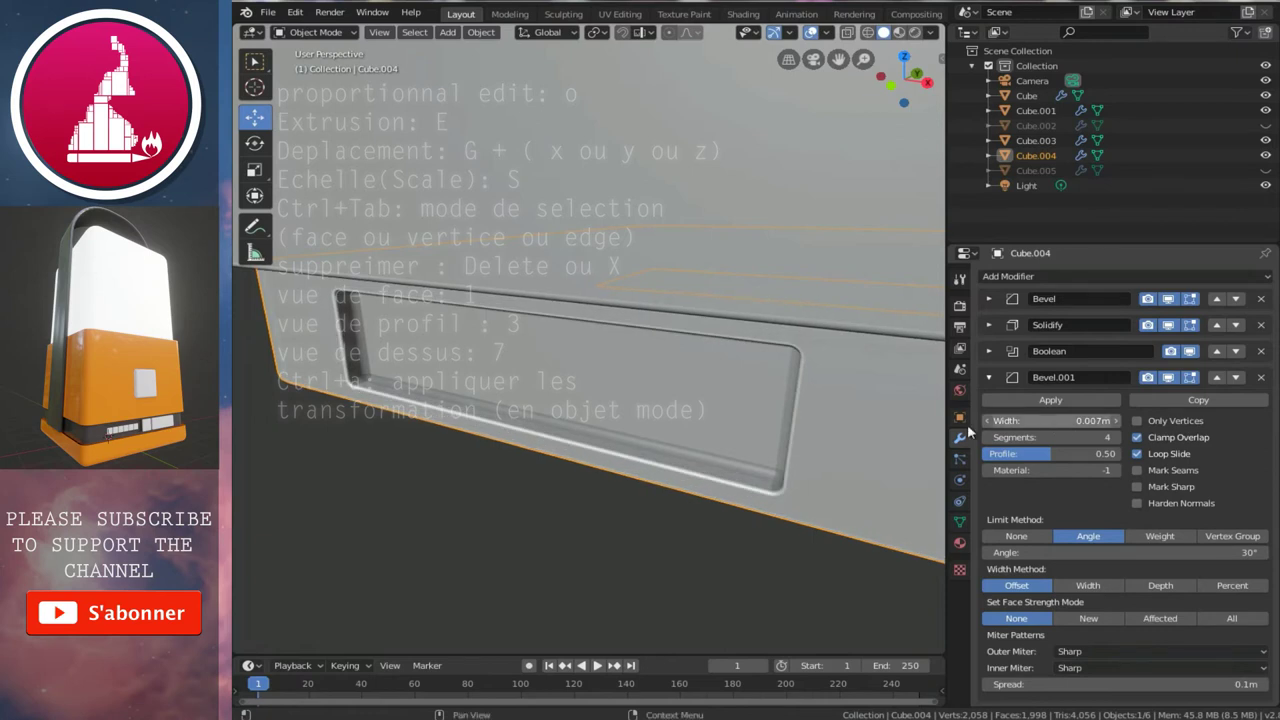
# - View the lantern from the front and select the rounded square Cube.003
pyautogui.scroll(-3, 553, 370)
pyautogui.moveTo(553, 365)
pyautogui.mouseDown(button='middle')
pyautogui.moveTo(703, 371)
pyautogui.moveTo(718, 360)
pyautogui.moveTo(617, 358)
pyautogui.moveTo(662, 347)
pyautogui.mouseUp(button='middle')
pyautogui.press('KP_1')
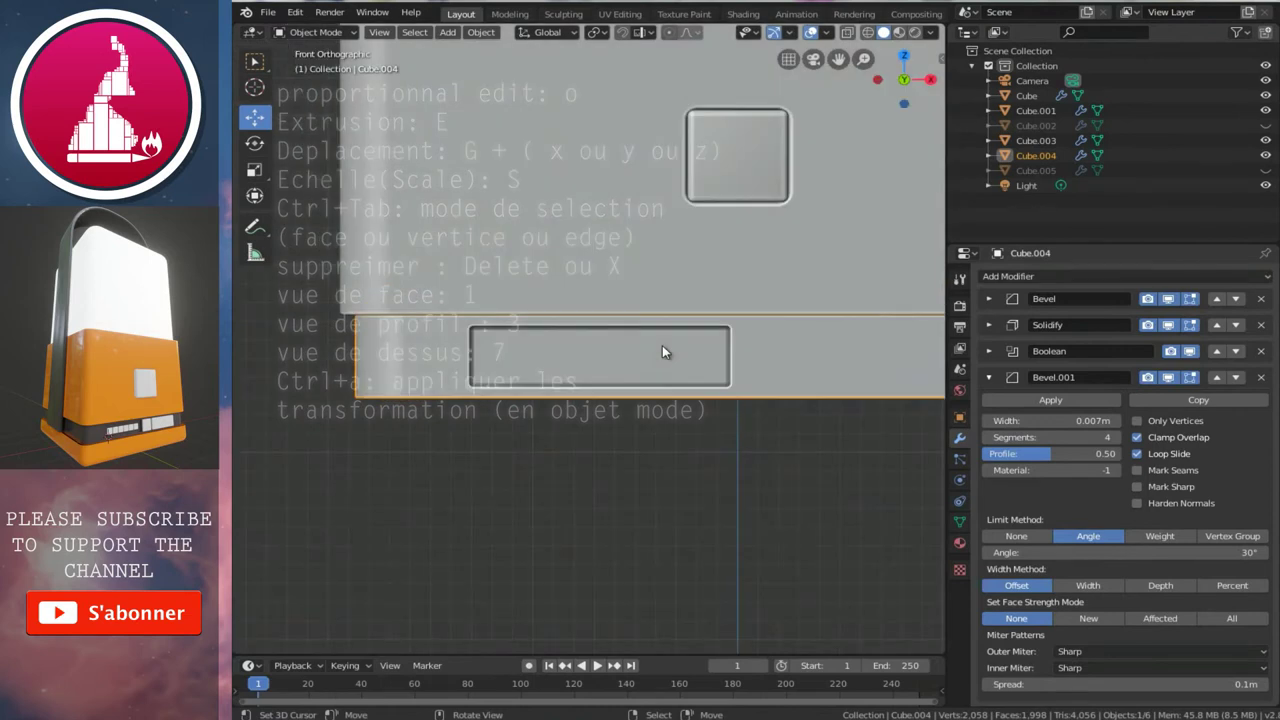
pyautogui.scroll(1, 593, 363)
pyautogui.scroll(-1, 605, 367)
pyautogui.keyDown('ctrl'); pyautogui.scroll(5, 541, 346); pyautogui.keyUp('ctrl')
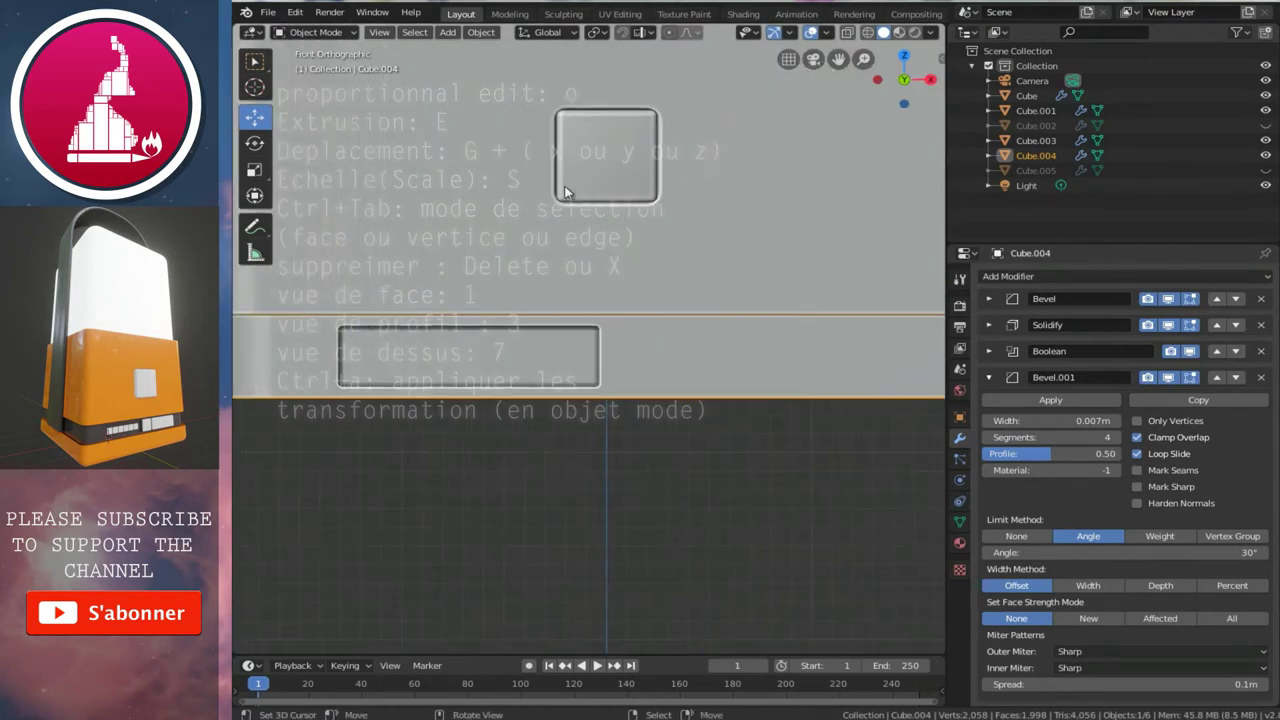
pyautogui.keyDown('ctrl'); pyautogui.scroll(1, 607, 141); pyautogui.keyUp('ctrl')
pyautogui.keyDown('ctrl'); pyautogui.scroll(1, 576, 208); pyautogui.keyUp('ctrl')
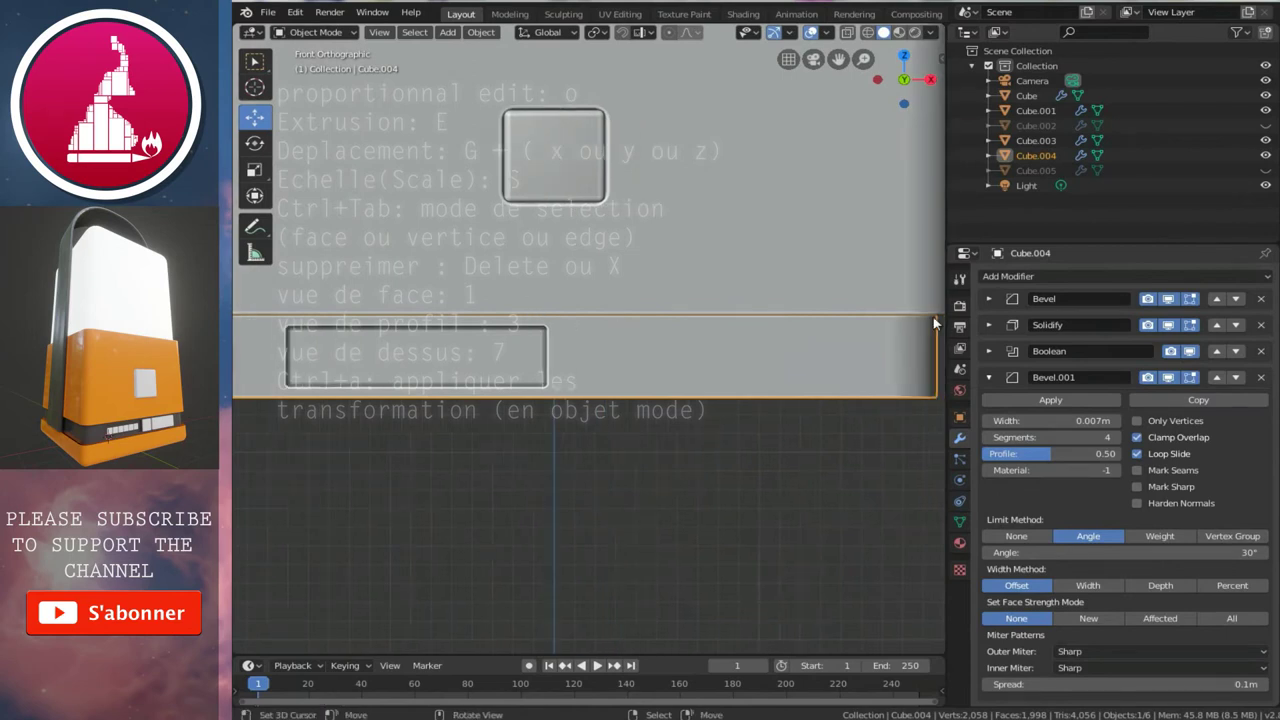
pyautogui.click(576, 178)
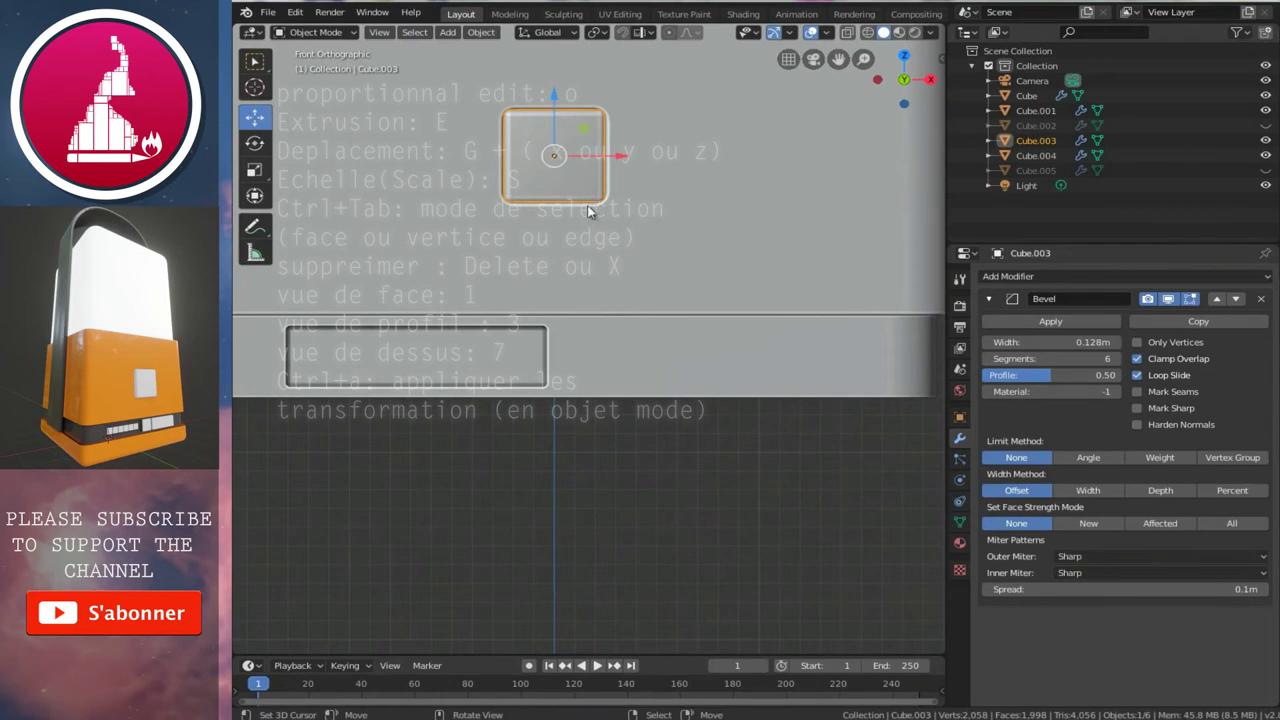
# - Duplicate the rounded square onto the base band and scale the copy's mesh down
pyautogui.hotkey('shift', 'd')
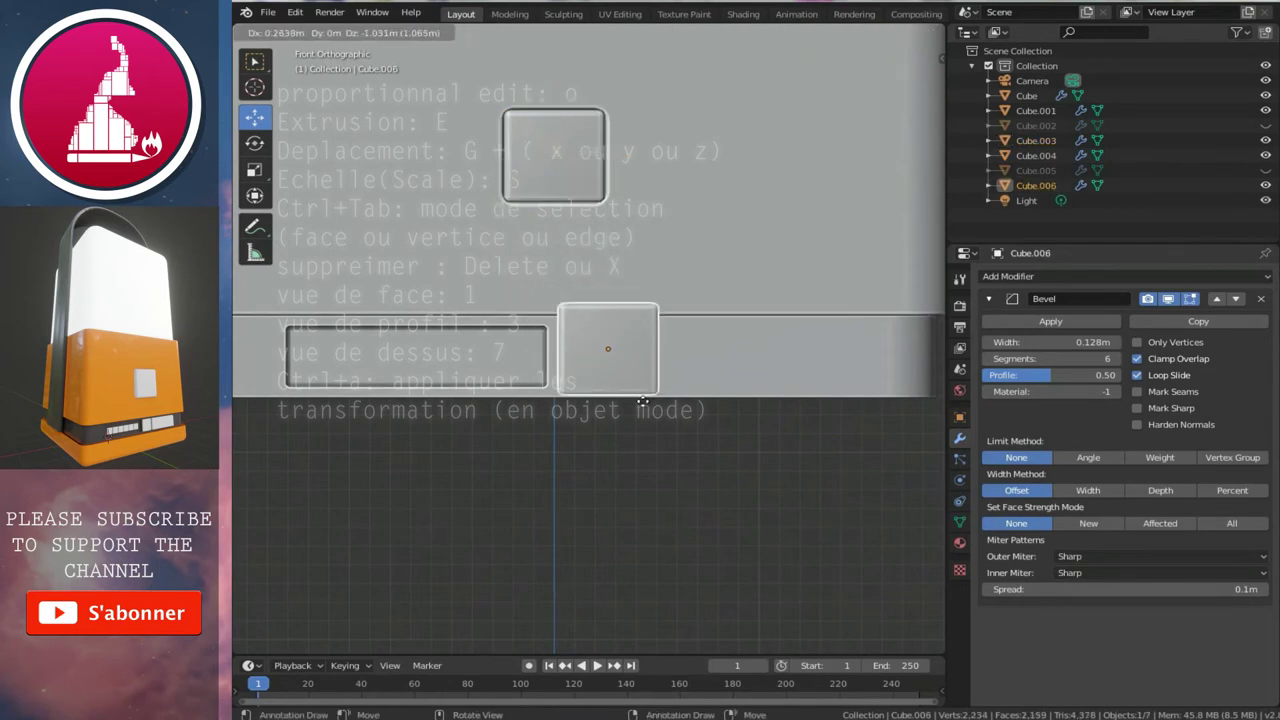
pyautogui.click(637, 405)
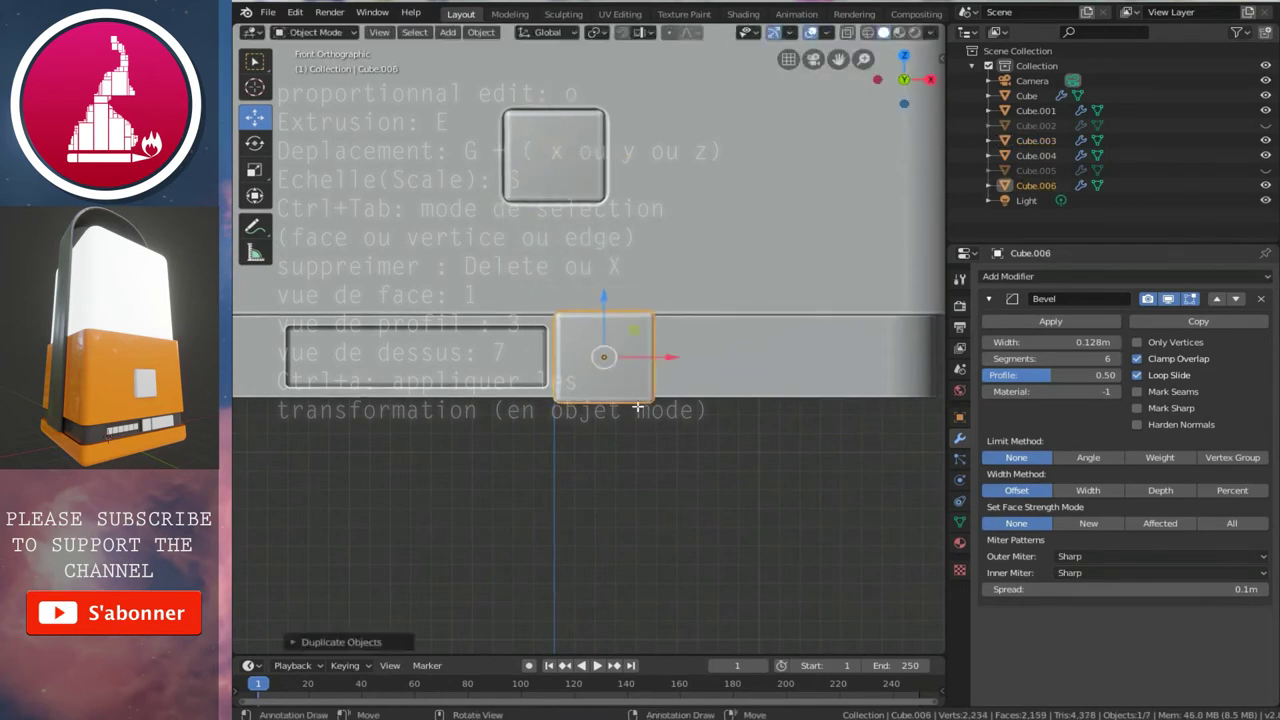
pyautogui.press('Tab')
pyautogui.press('s')
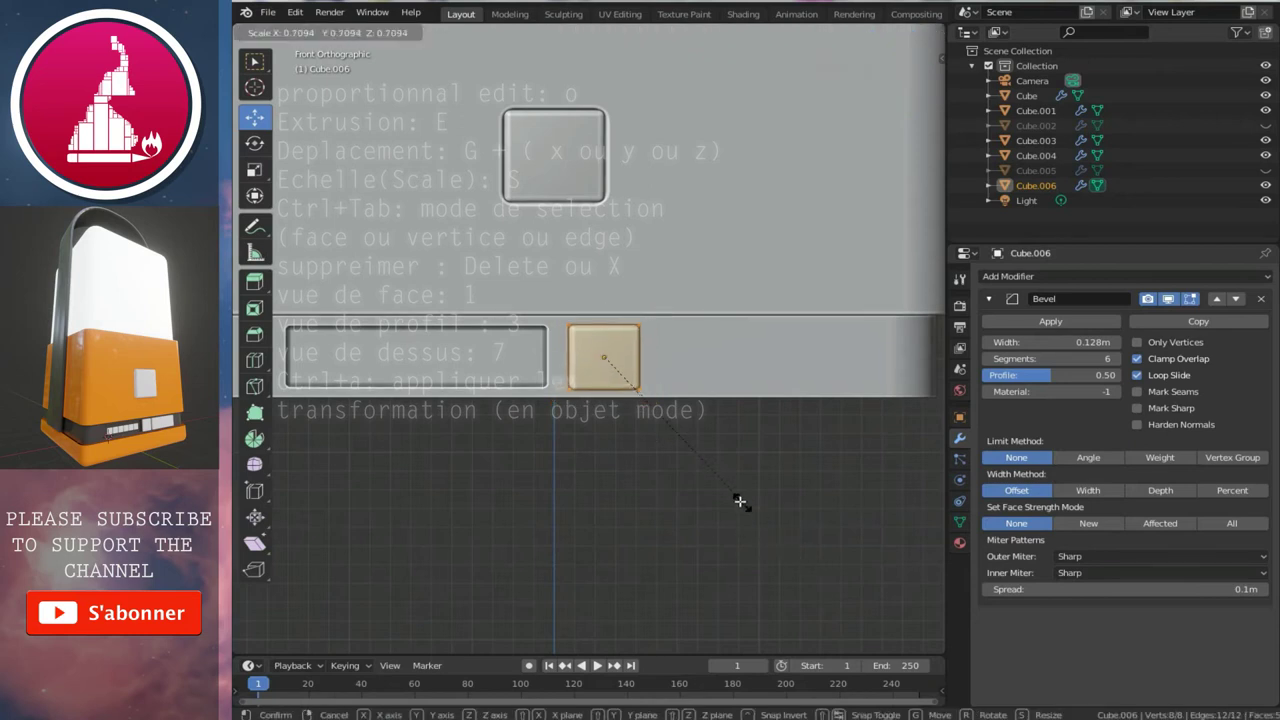
pyautogui.click(733, 496)
# - Rotate the copy's mesh 180° from the side view with r180
pyautogui.press('KP_3')
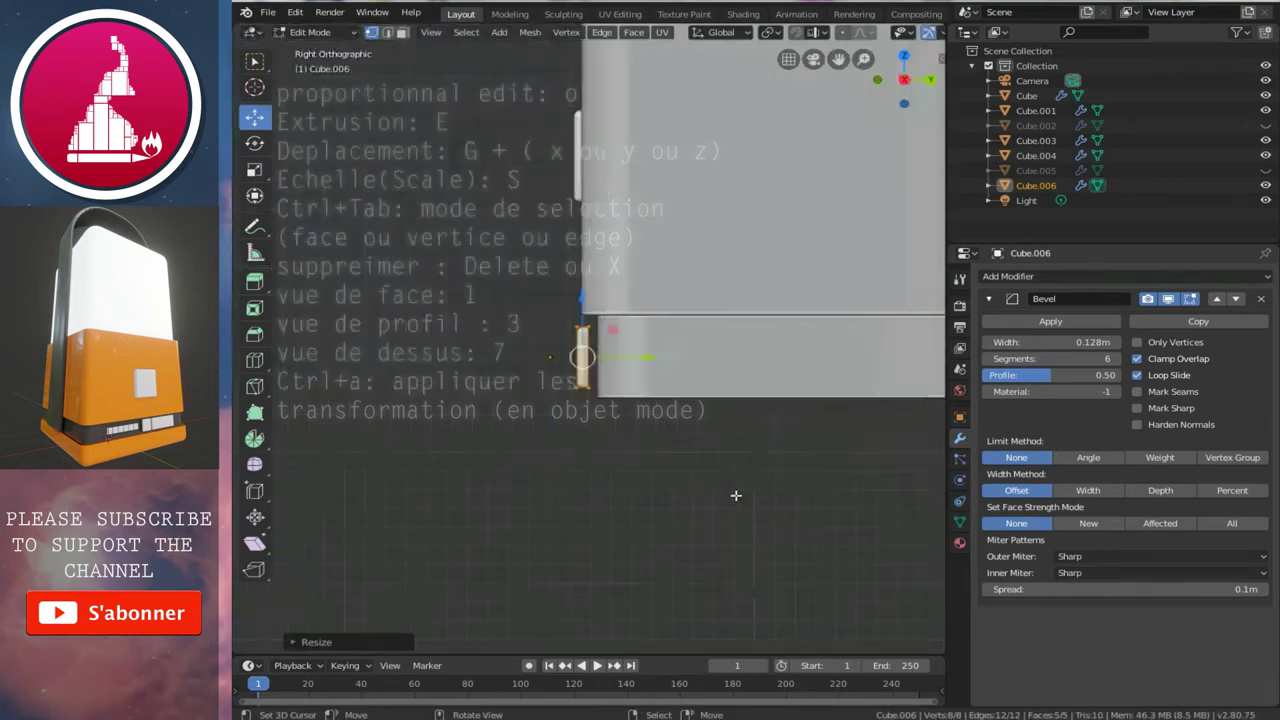
pyautogui.scroll(3, 610, 477)
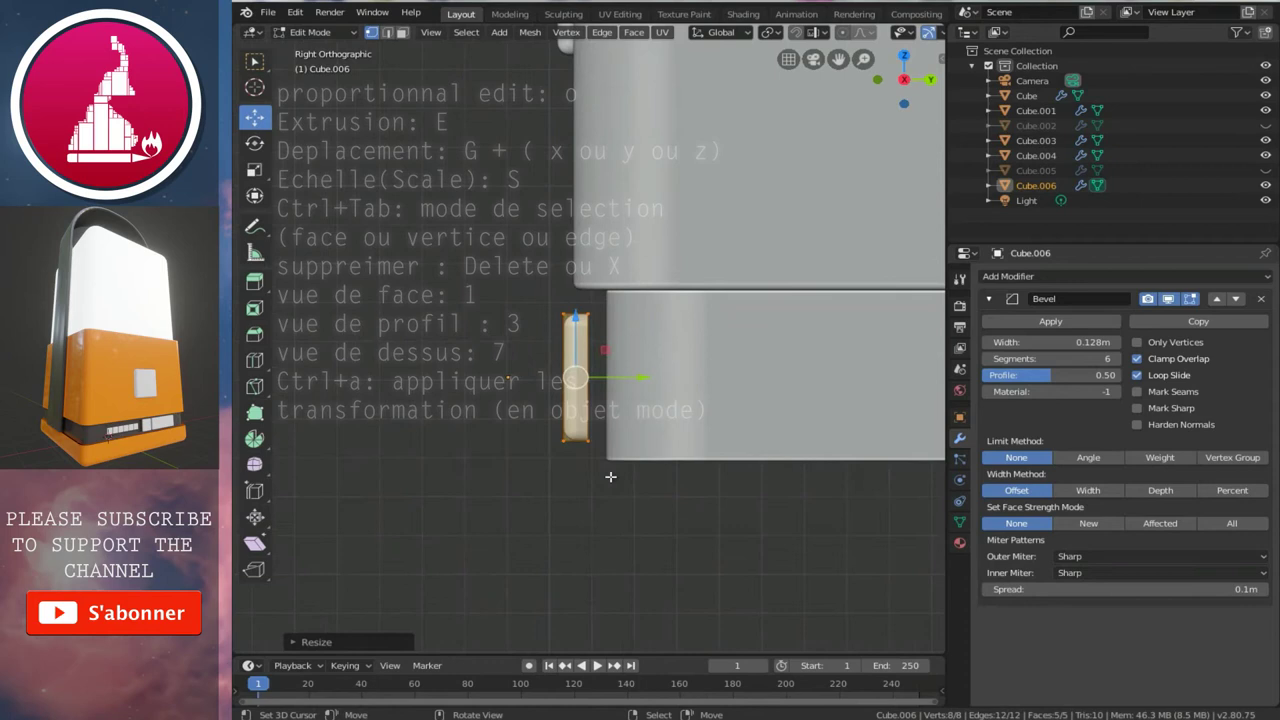
pyautogui.write('r180')
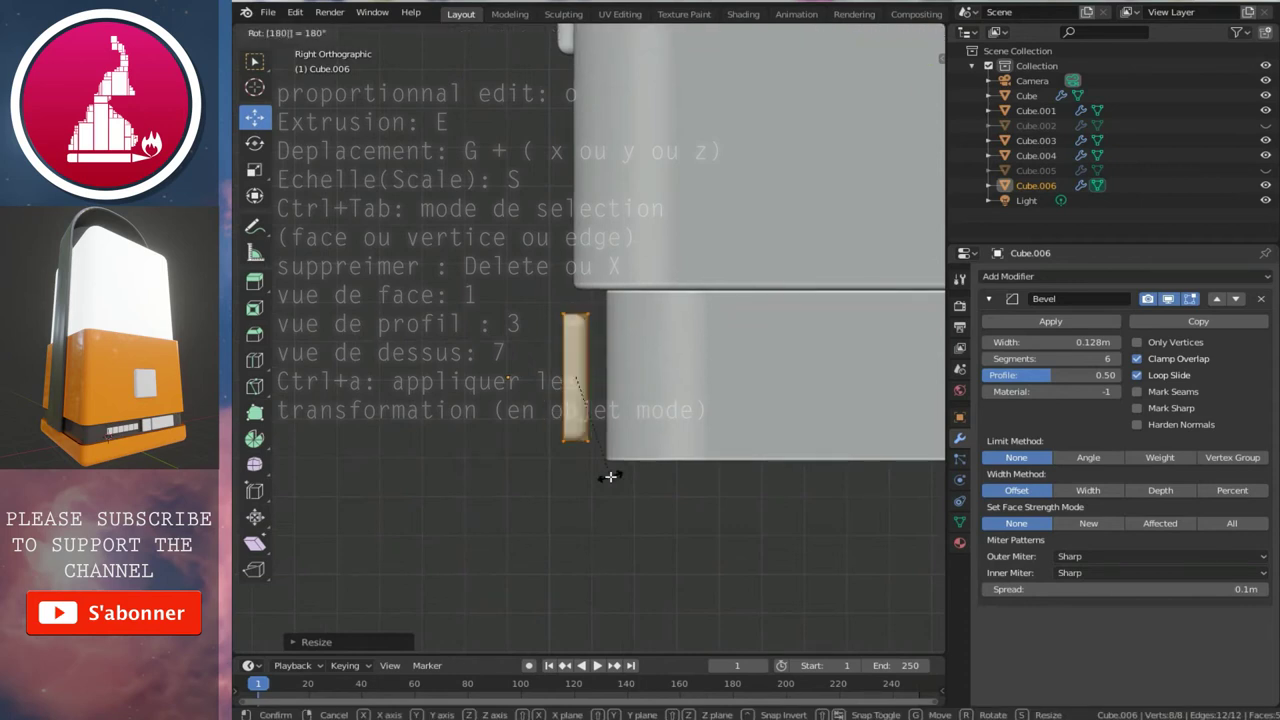
pyautogui.press('Return')
# - Select the copy's four left-side vertices in X-ray and pull them outward to deepen it
pyautogui.scroll(2, 560, 435)
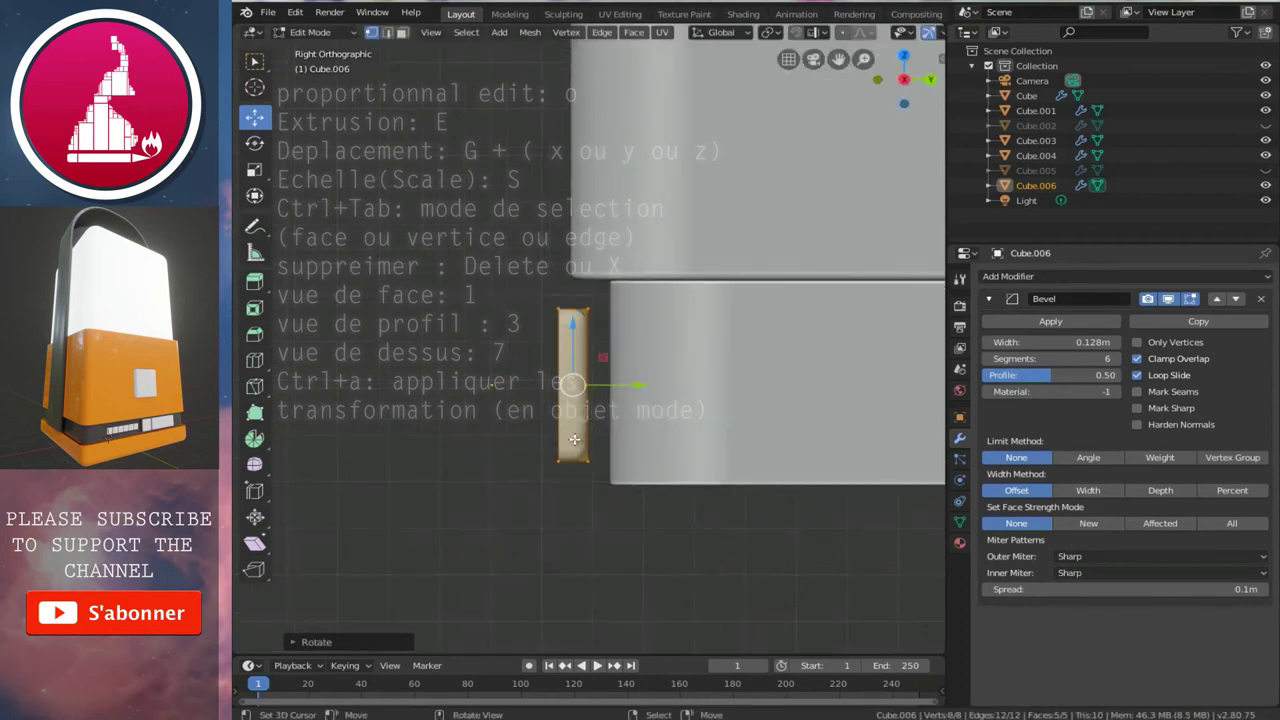
pyautogui.hotkey('shift', 'z')
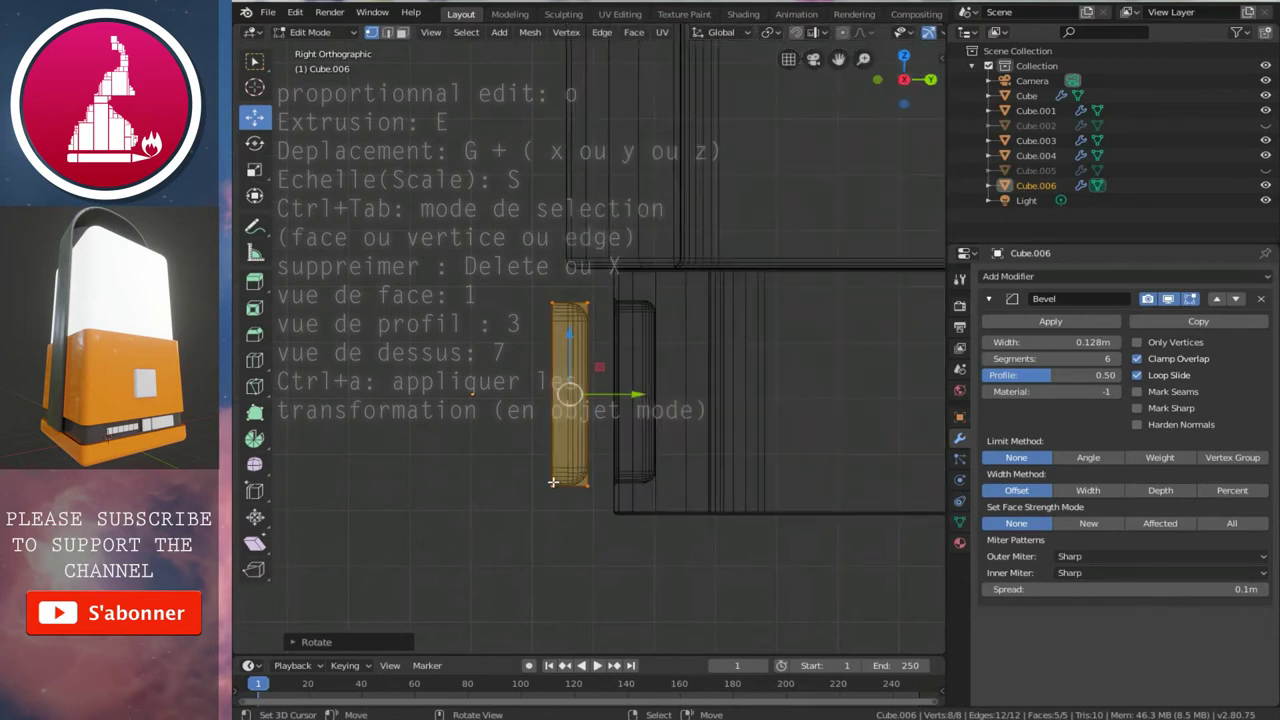
pyautogui.click(552, 483)
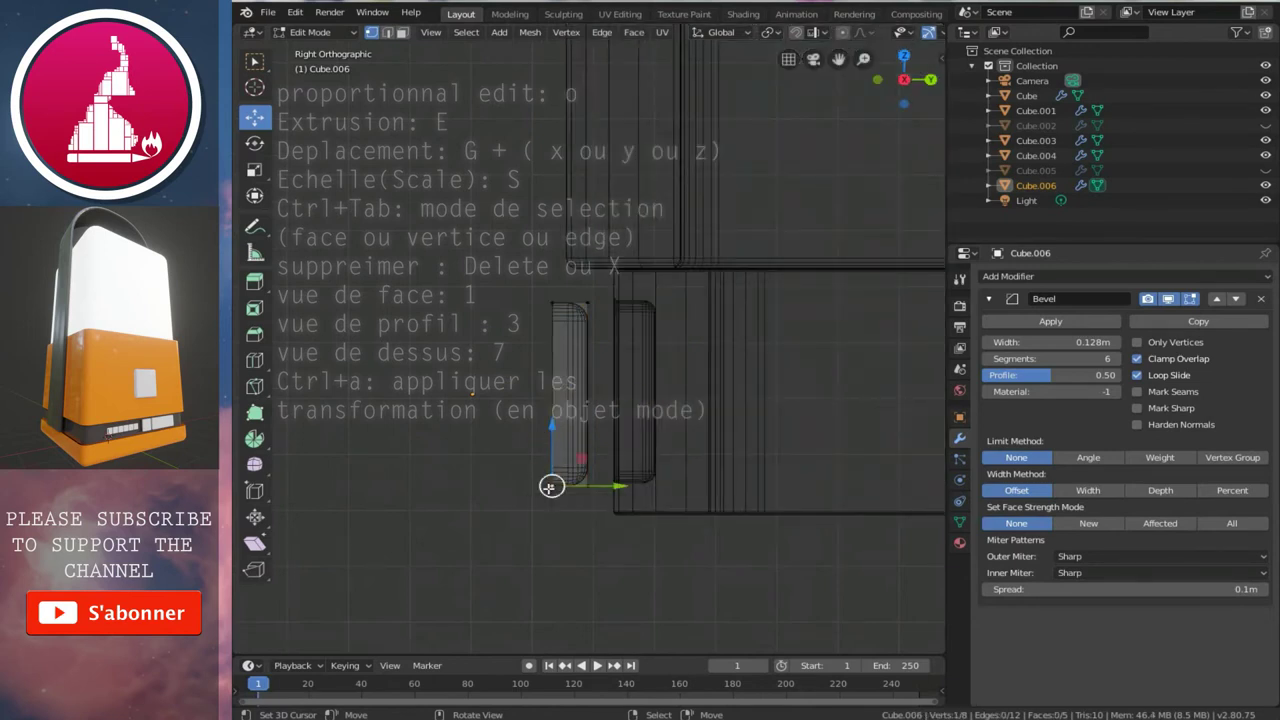
pyautogui.moveTo(424, 226); pyautogui.dragTo(628, 528)
pyautogui.moveTo(607, 390); pyautogui.dragTo(588, 393)
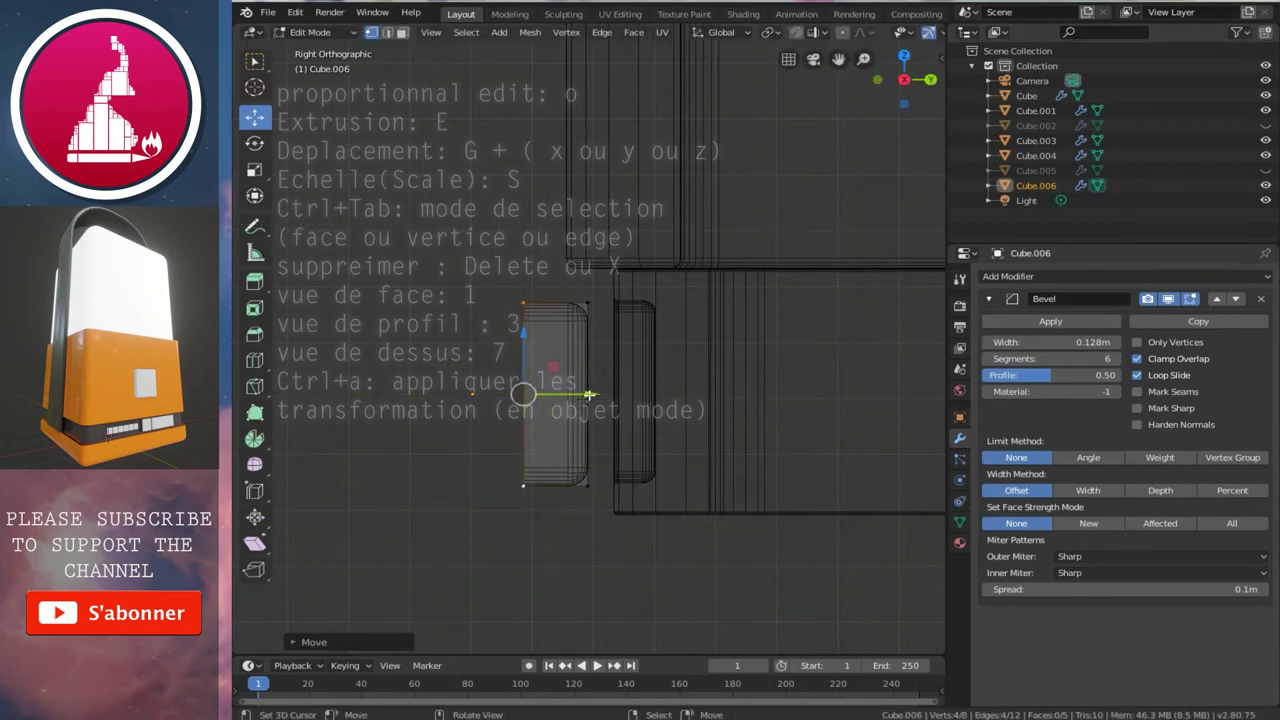
pyautogui.hotkey('alt', 'z')
# - Return to Object Mode and set Cube.006's bevel width to 0.099m
pyautogui.press('Tab')
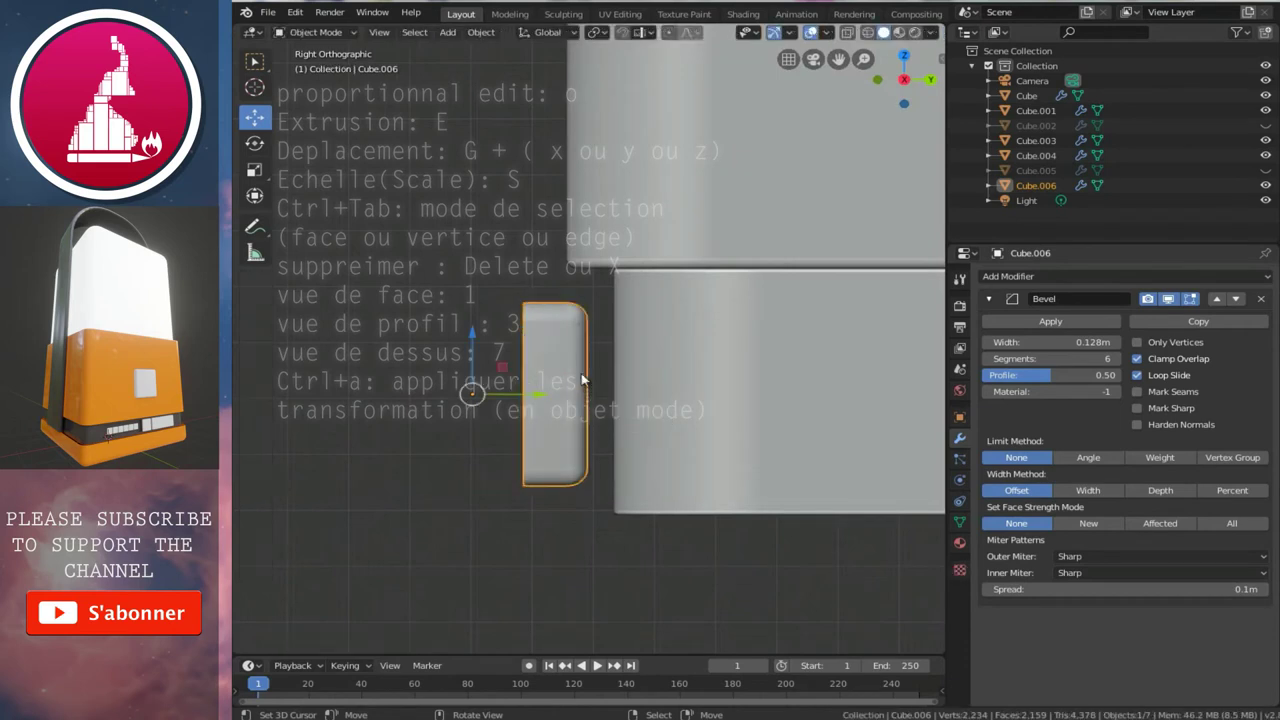
pyautogui.moveTo(588, 395); pyautogui.dragTo(661, 408, button='middle')
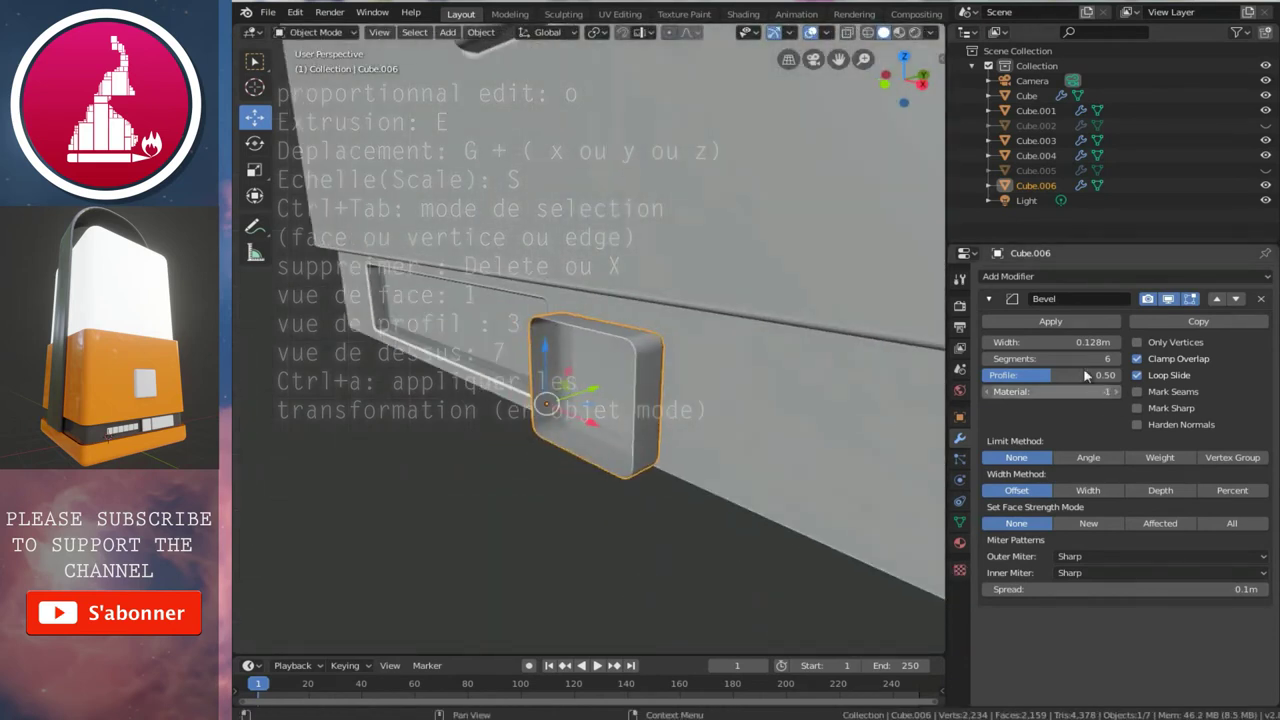
pyautogui.moveTo(1046, 345); pyautogui.dragTo(1073, 342)
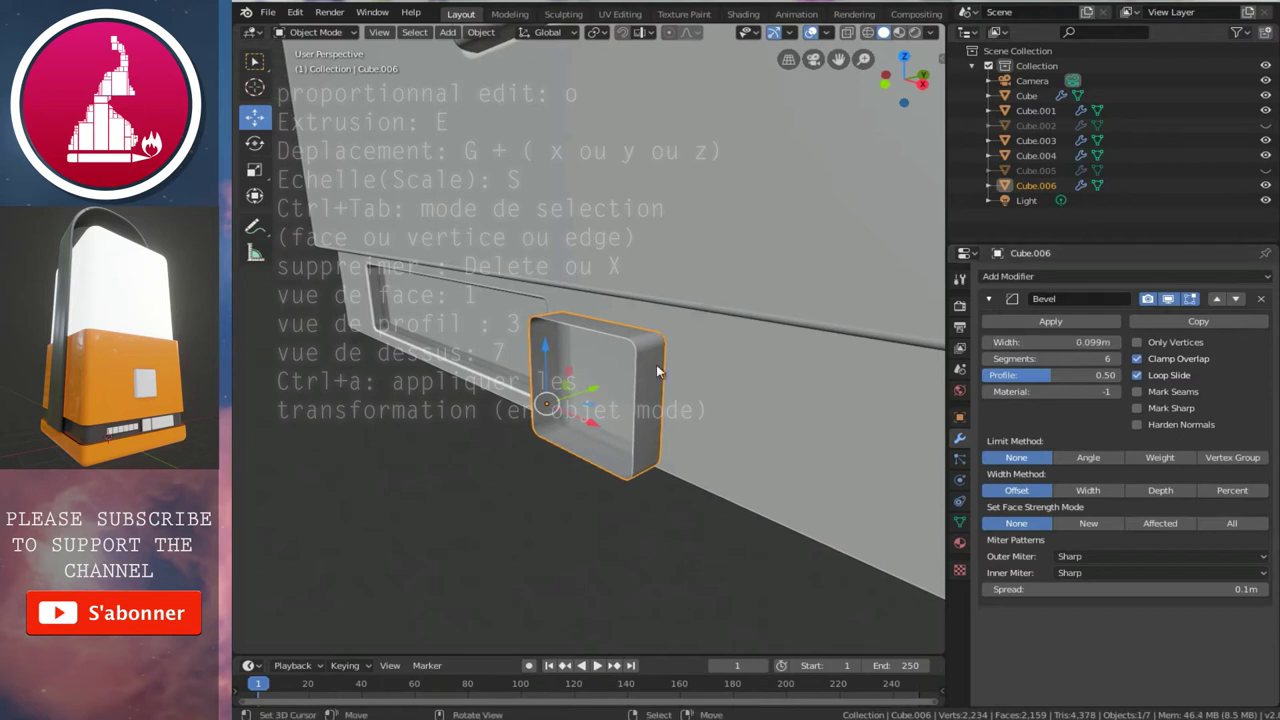
# - Slide Cube.006 left along the band in front view, then toward the lantern body from the side
pyautogui.press('KP_1')
pyautogui.keyDown('ctrl'); pyautogui.moveTo(712, 383); pyautogui.dragTo(703, 357, button='middle'); pyautogui.keyUp('ctrl')
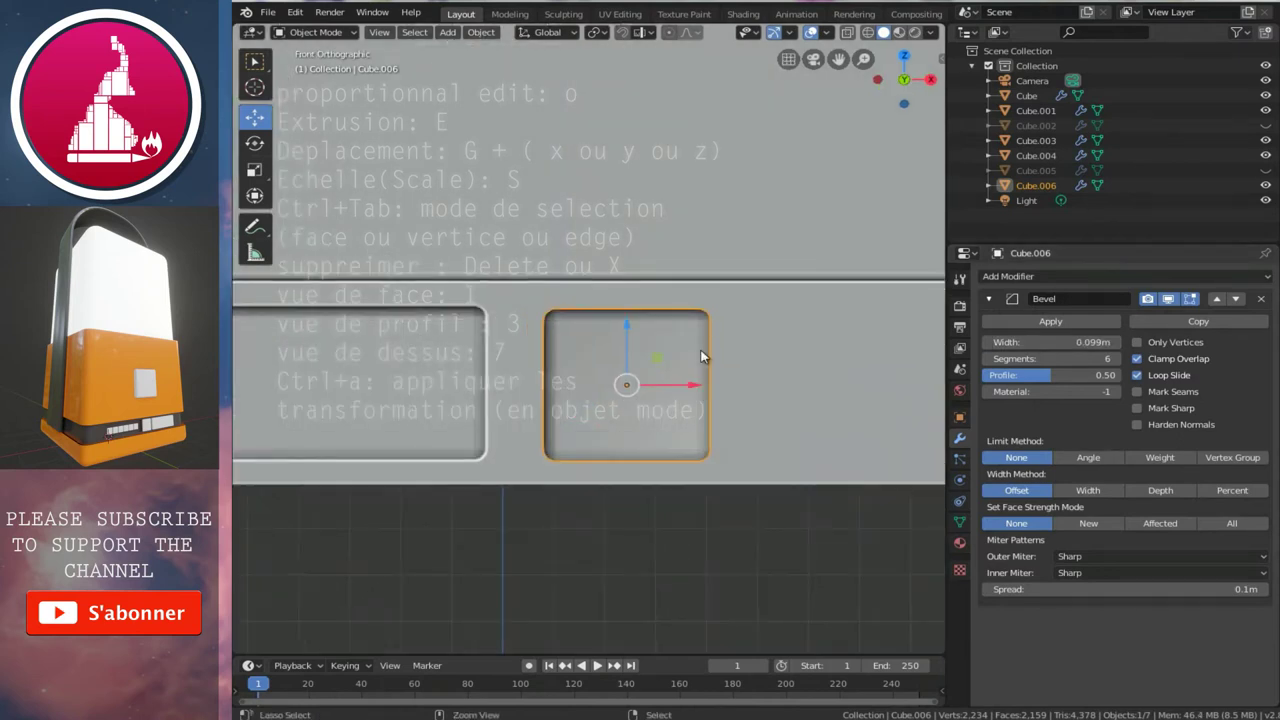
pyautogui.moveTo(688, 390); pyautogui.dragTo(642, 384)
pyautogui.press('KP_3')
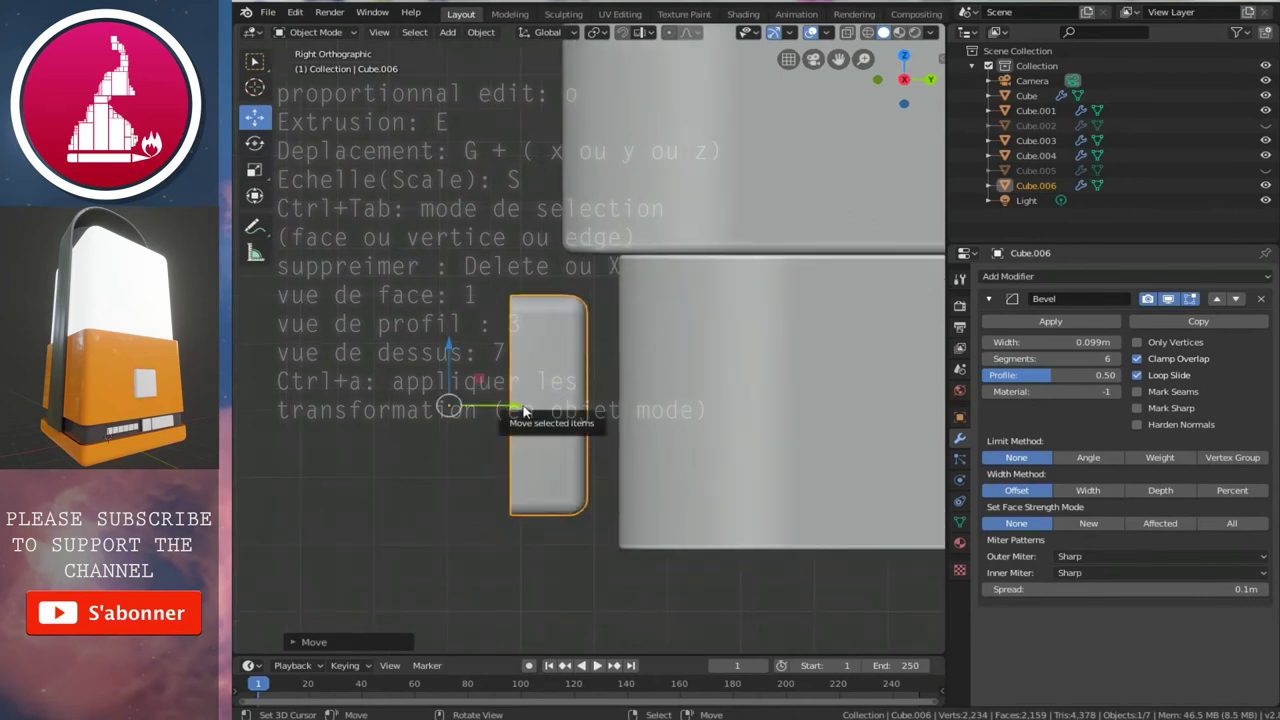
pyautogui.moveTo(527, 411); pyautogui.dragTo(579, 414)
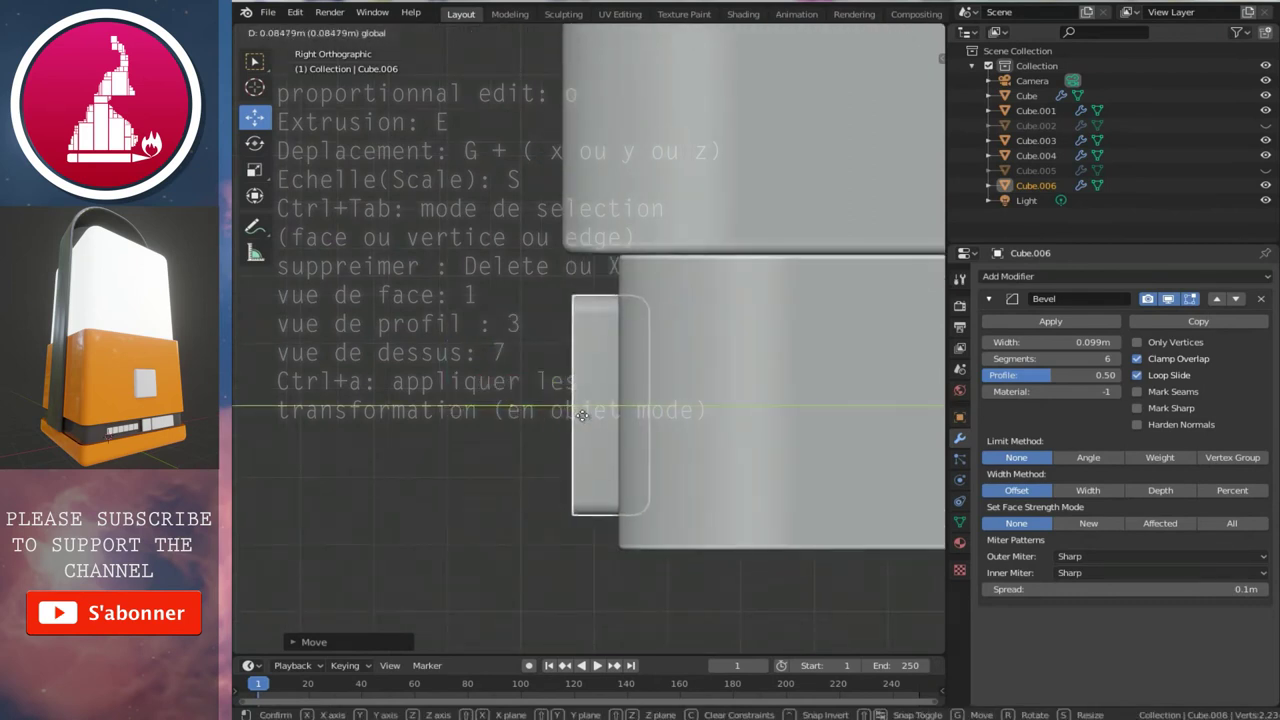
pyautogui.moveTo(579, 414); pyautogui.dragTo(590, 414)
pyautogui.scroll(-4, 568, 392)
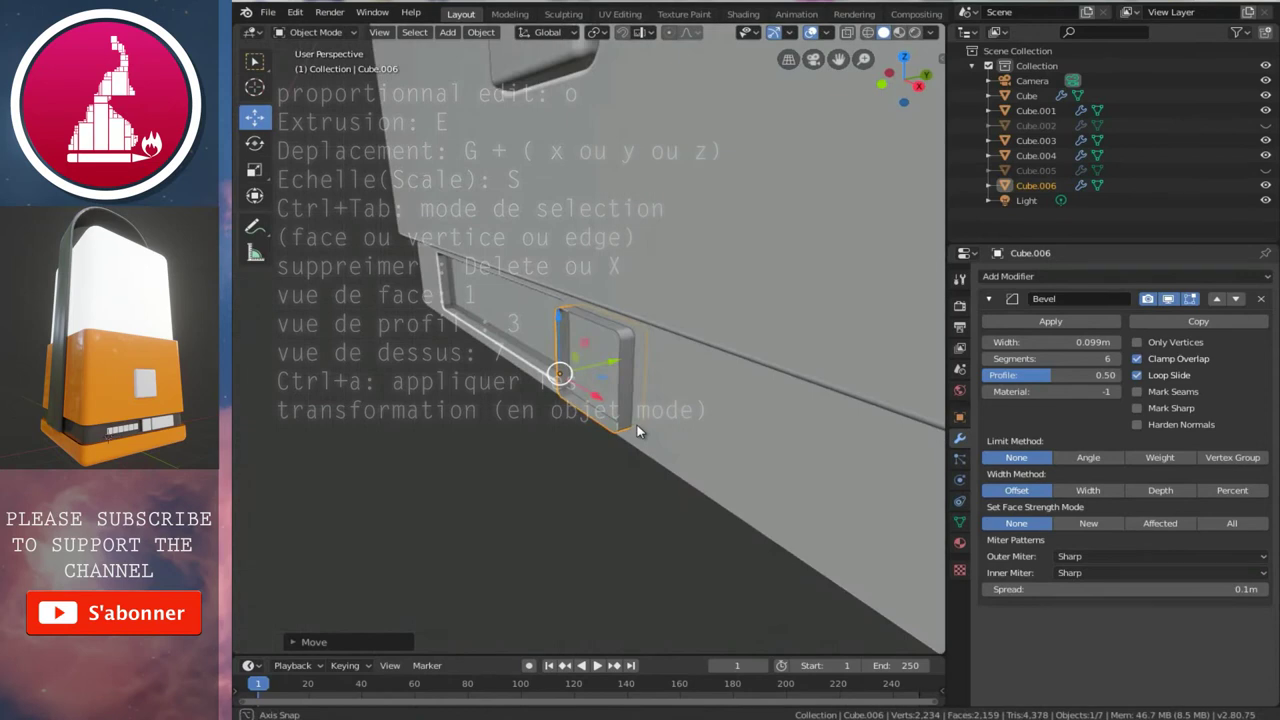
# - Nudge Cube.006 about 0.009m deeper into the base band from the side view and check it
pyautogui.moveTo(568, 392); pyautogui.dragTo(721, 399, button='middle')
pyautogui.press('3')
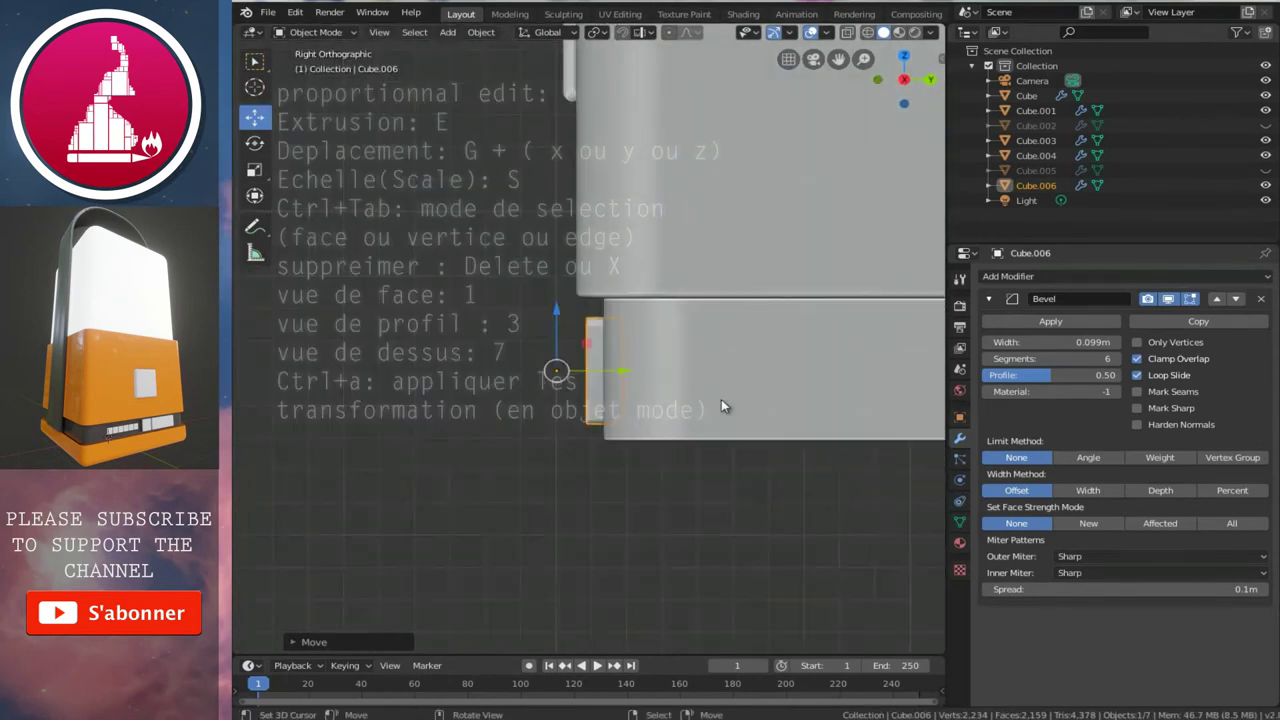
pyautogui.scroll(2, 748, 369)
pyautogui.scroll(2, 705, 419)
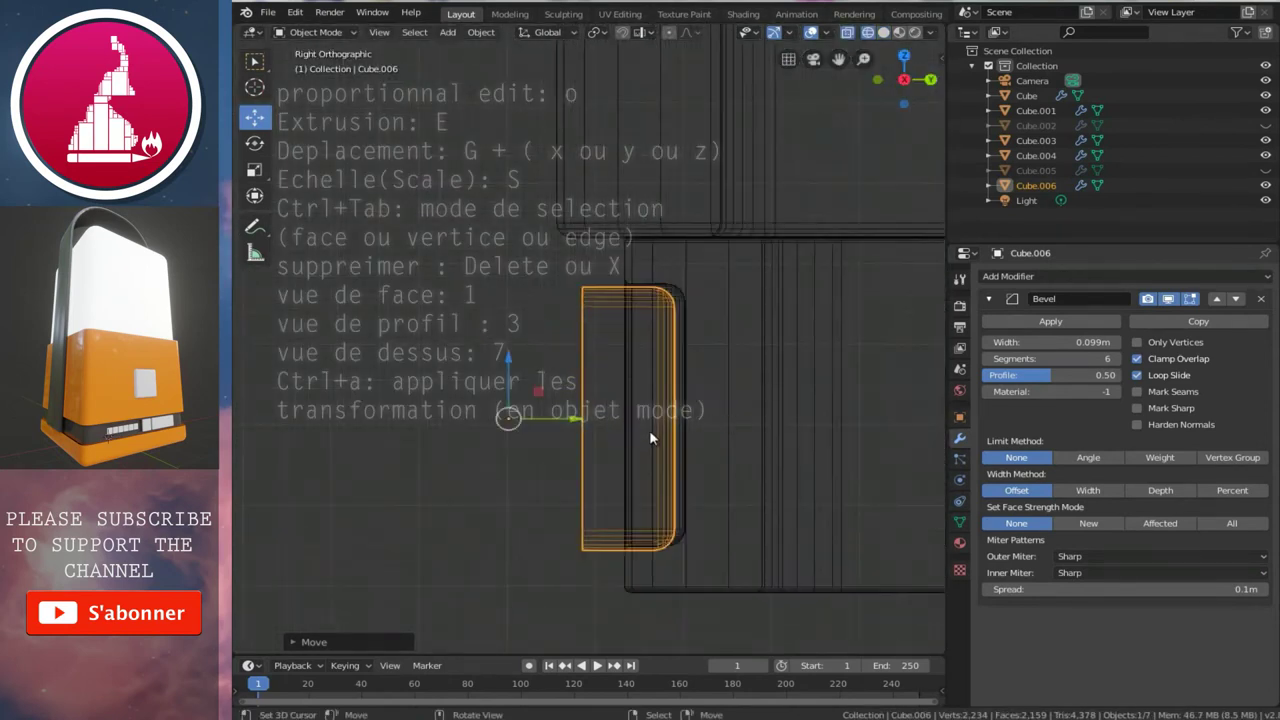
pyautogui.moveTo(580, 426); pyautogui.dragTo(581, 423)
pyautogui.scroll(-3, 606, 357)
pyautogui.press('1')
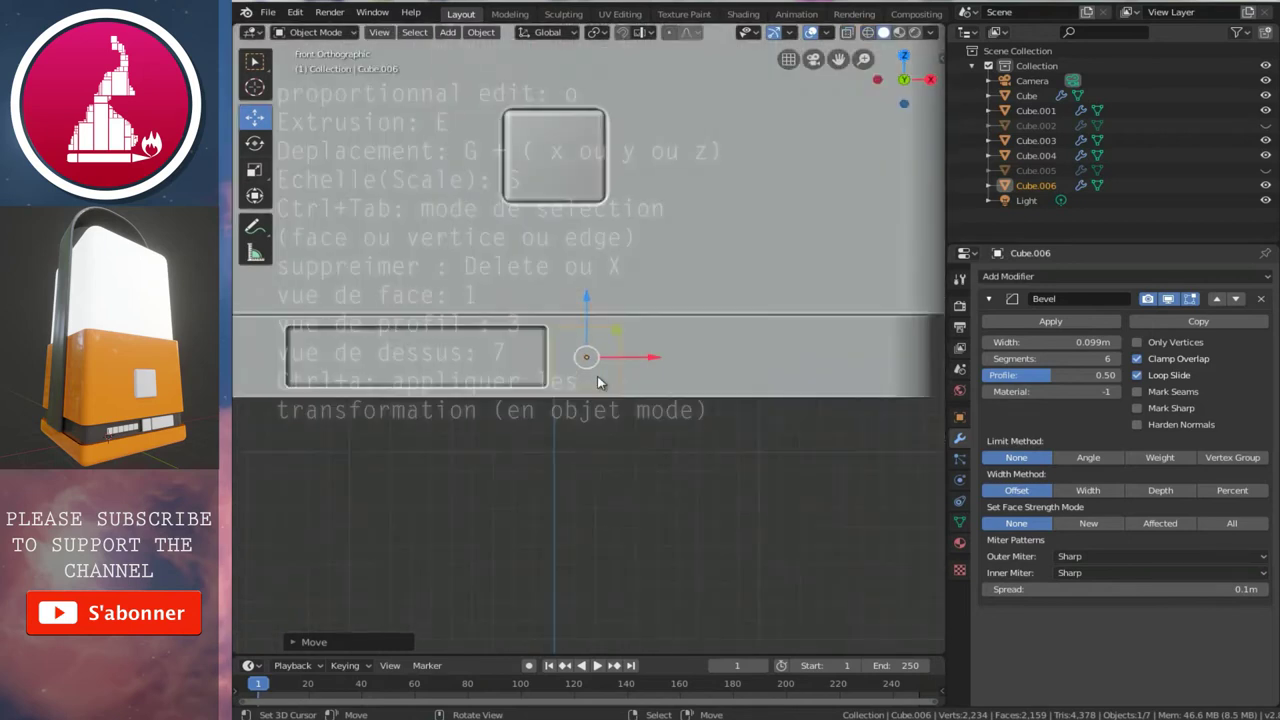
pyautogui.moveTo(597, 376)
pyautogui.mouseDown(button='middle')
pyautogui.moveTo(810, 362)
pyautogui.moveTo(590, 347)
pyautogui.mouseUp(button='middle')
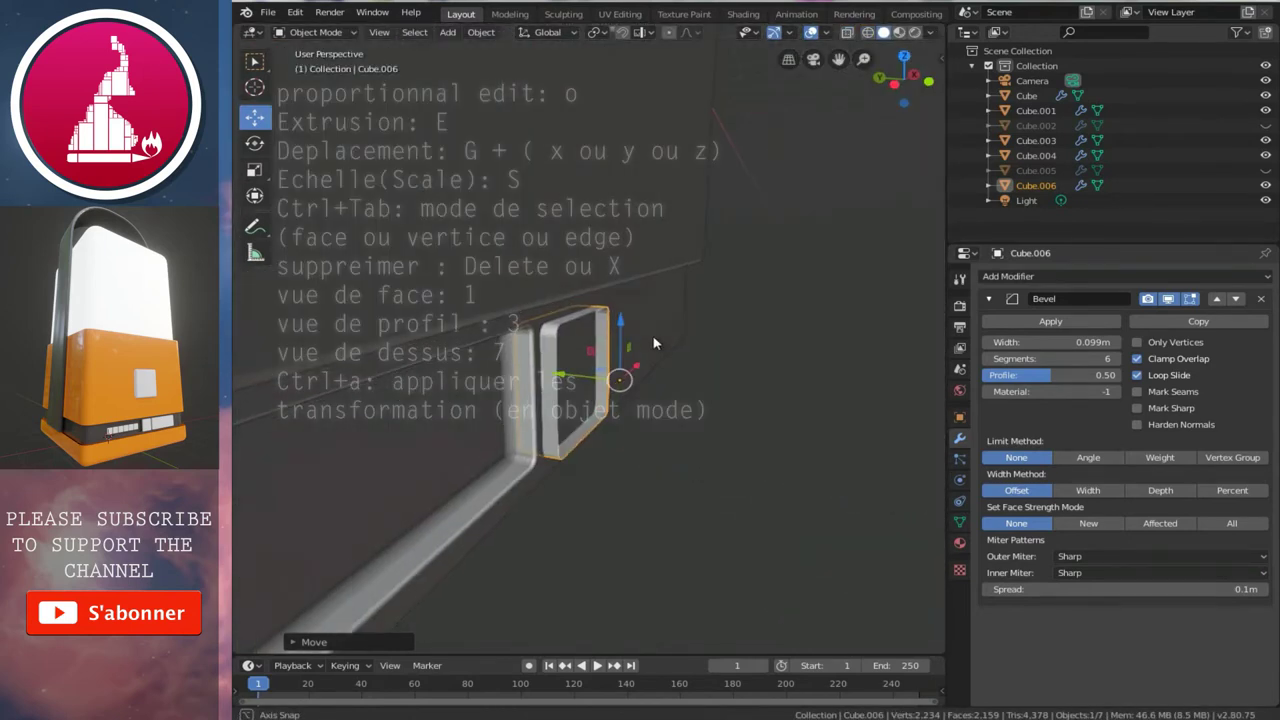
# - Add a Boolean modifier to Cube.004, eyedropping Cube.006 as the cutting object
pyautogui.click(720, 345)
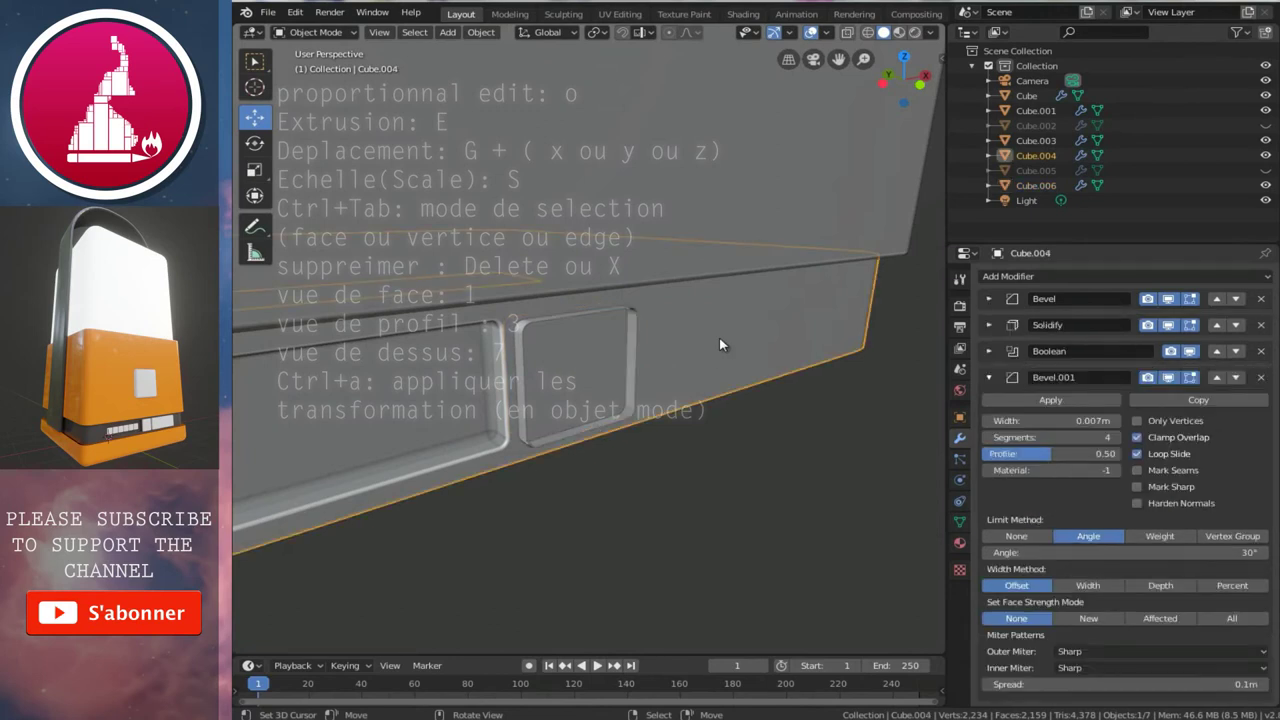
pyautogui.click(988, 378)
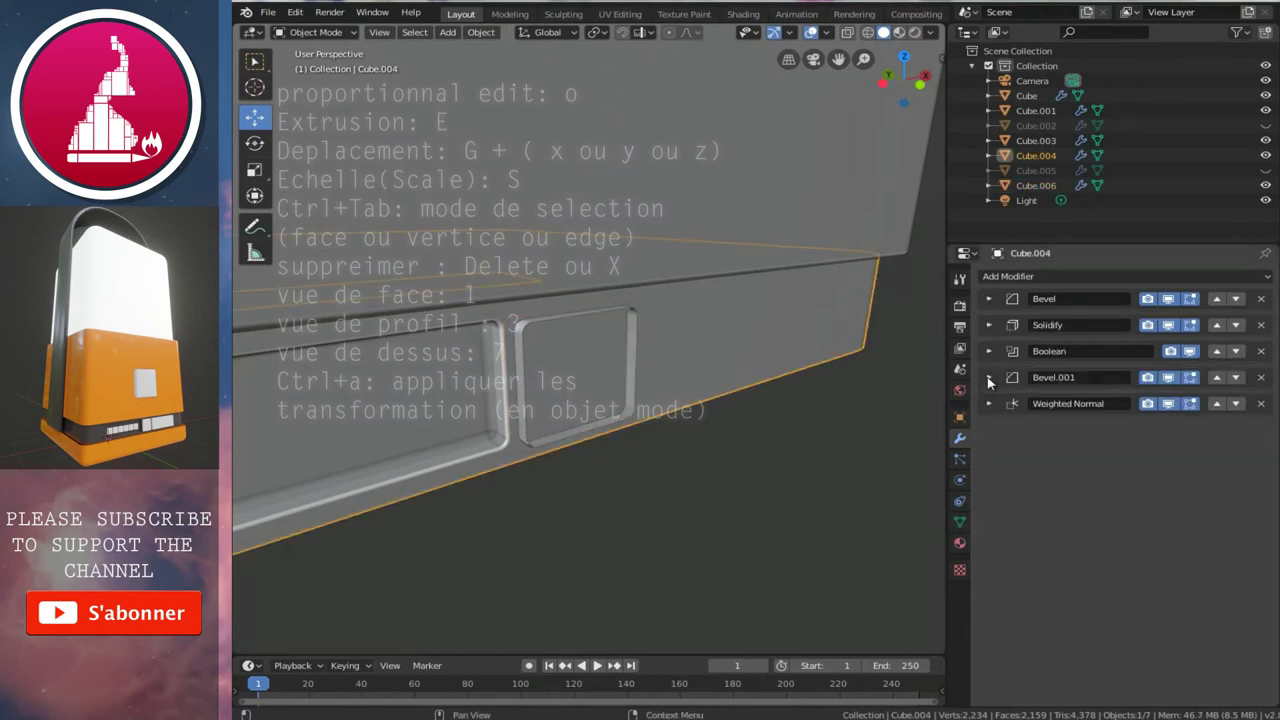
pyautogui.click(1017, 277)
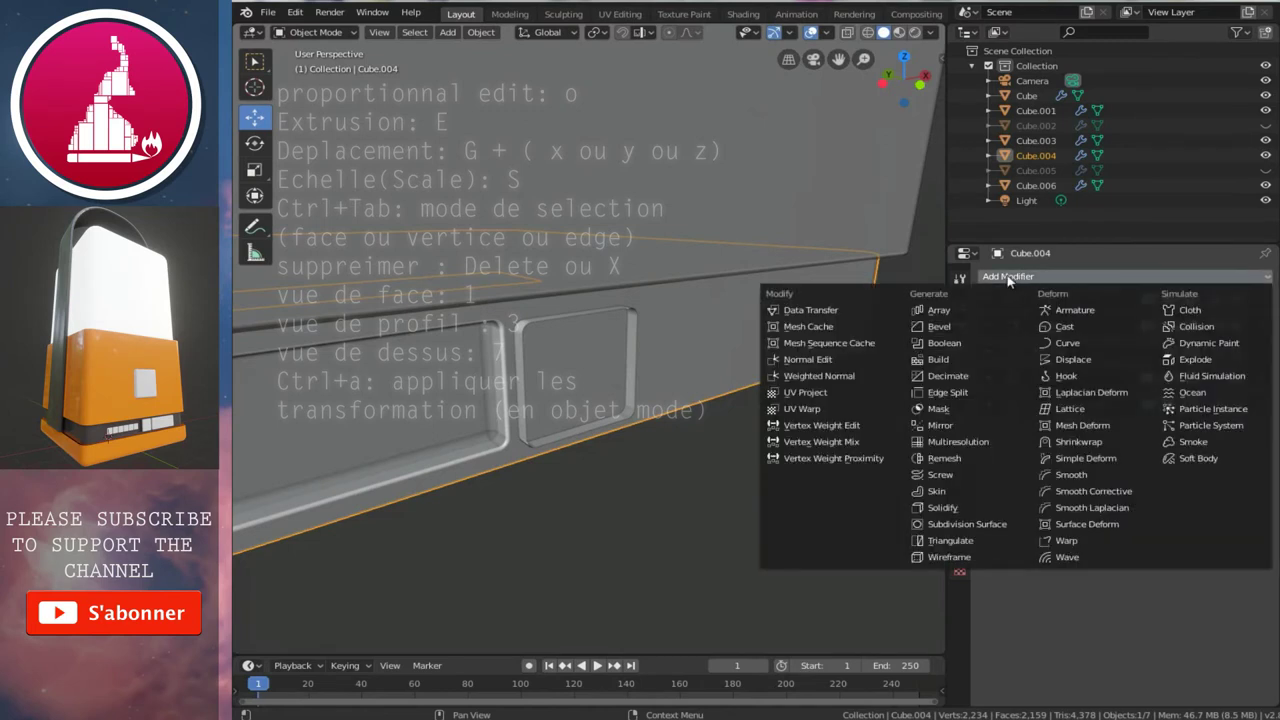
pyautogui.click(952, 347)
pyautogui.click(1263, 489)
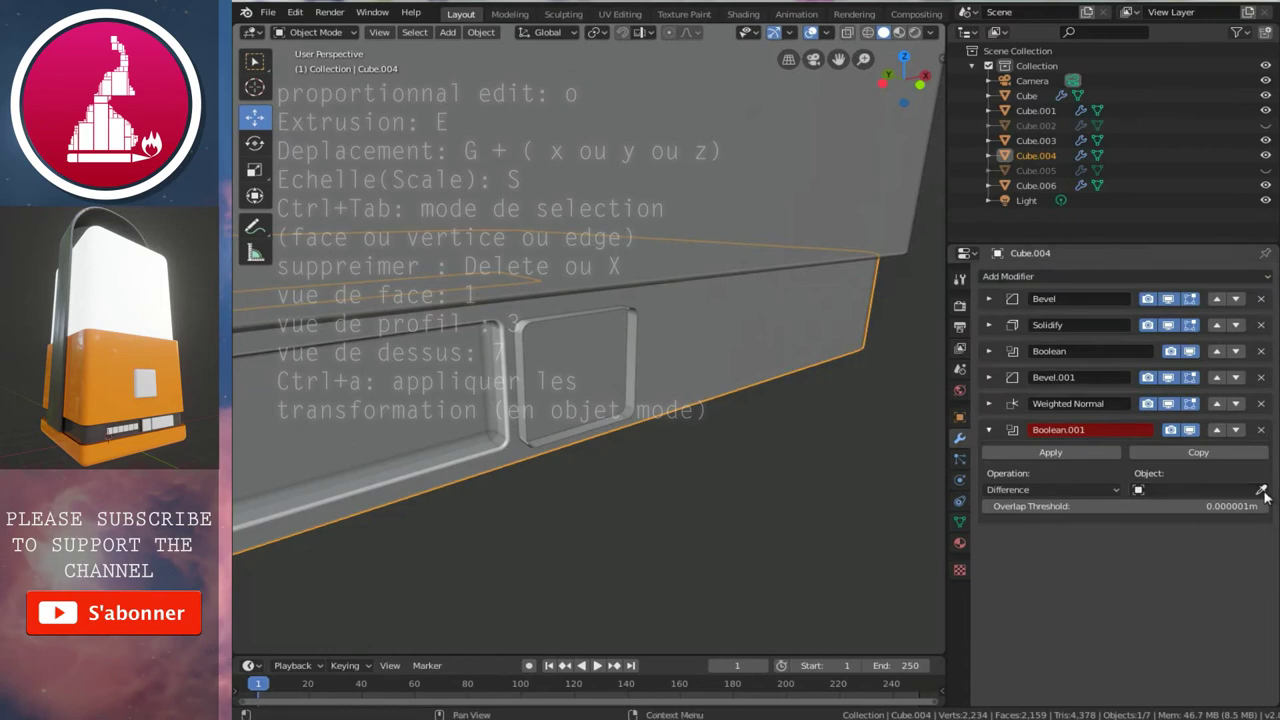
pyautogui.click(622, 425)
# - Hide Cube.006 to reveal the new recess, then reselect Cube.004
pyautogui.moveTo(731, 410)
pyautogui.mouseDown(button='middle')
pyautogui.moveTo(677, 375)
pyautogui.moveTo(719, 345)
pyautogui.moveTo(756, 383)
pyautogui.mouseUp(button='middle')
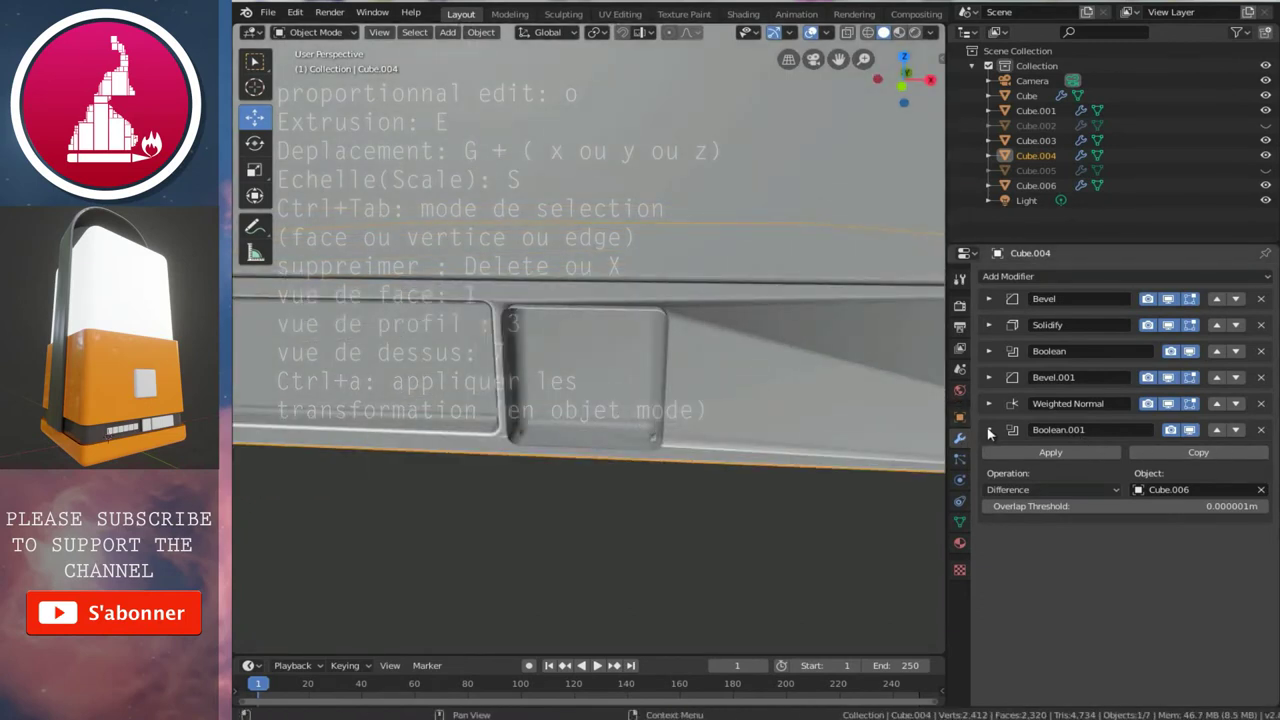
pyautogui.click(988, 430)
pyautogui.moveTo(700, 400); pyautogui.dragTo(597, 394, button='middle')
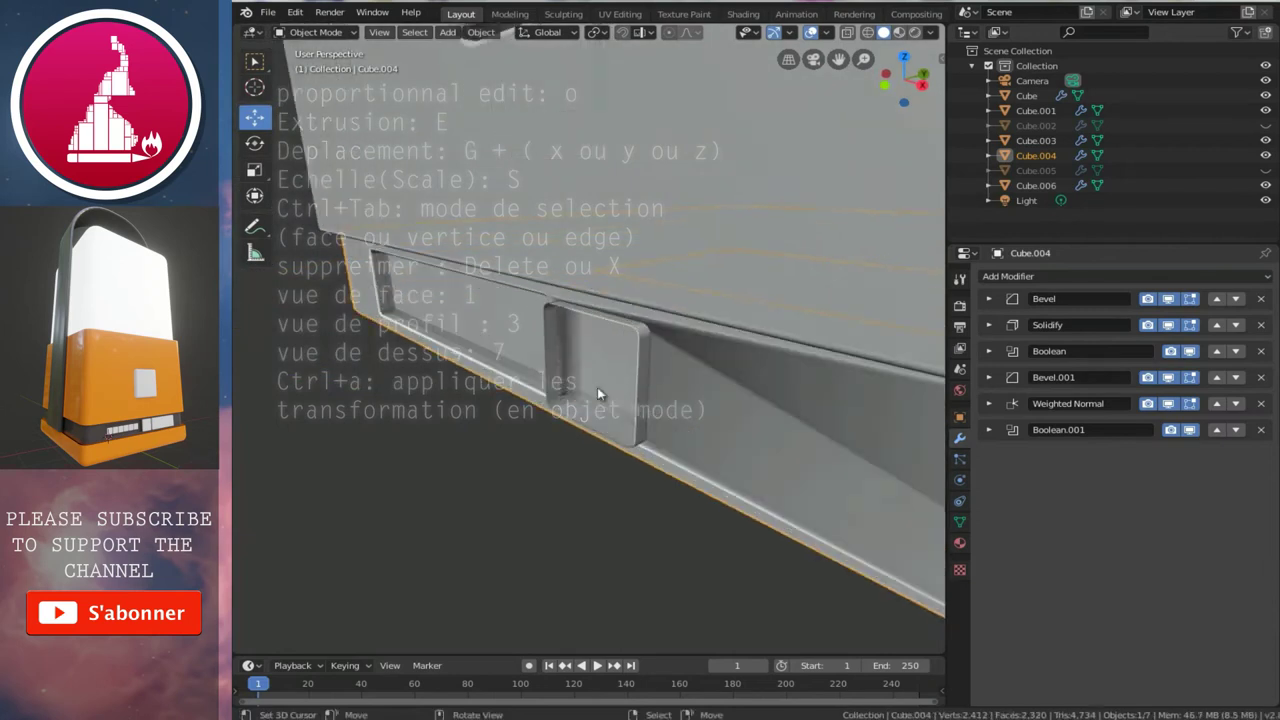
pyautogui.click(611, 432)
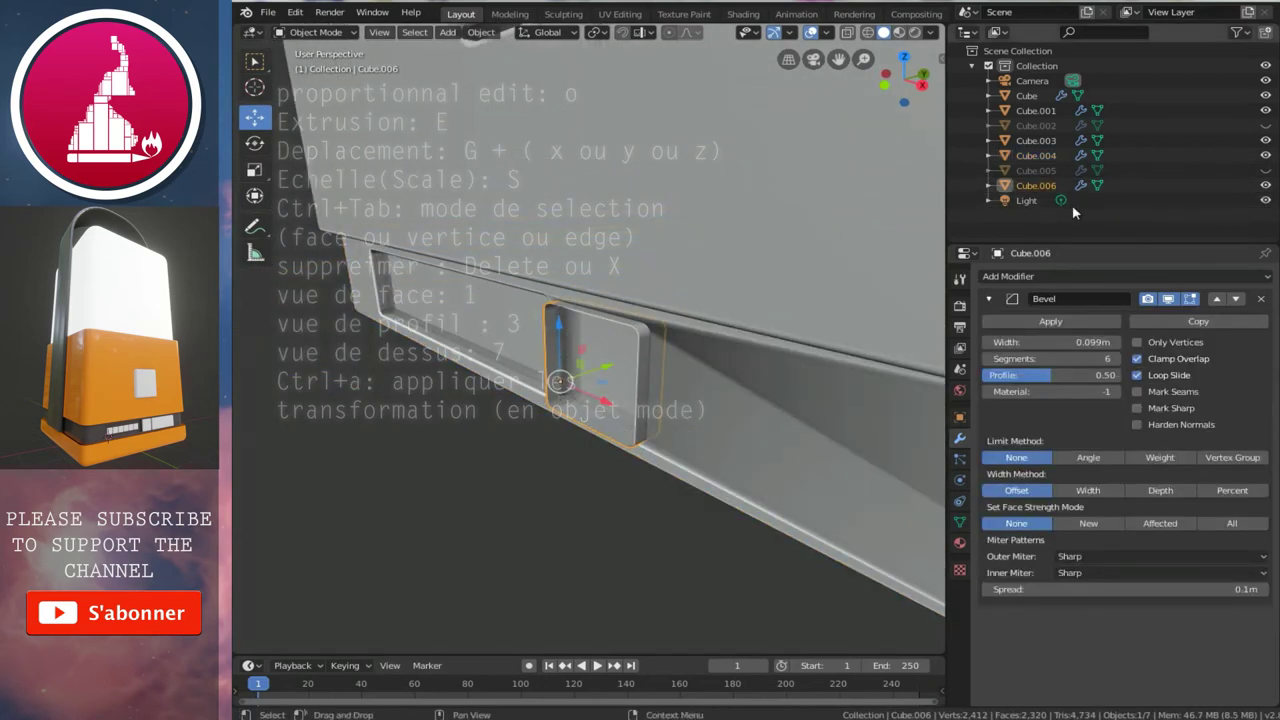
pyautogui.click(1265, 186)
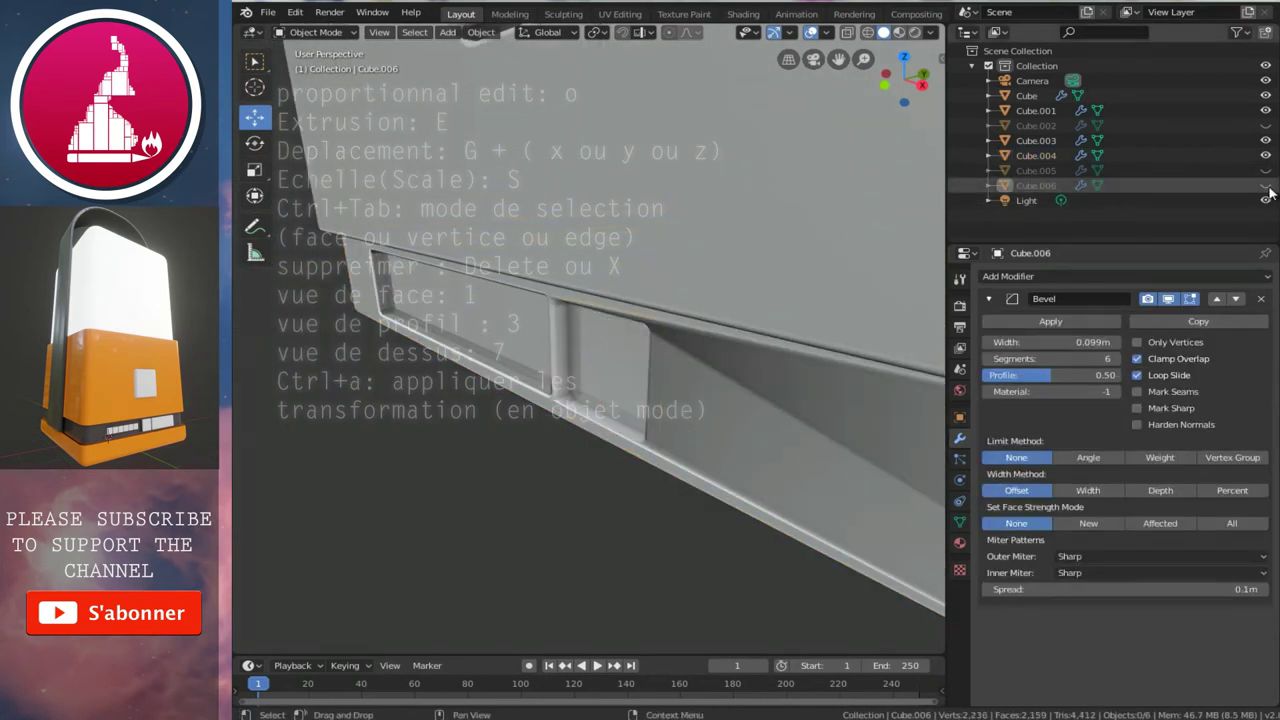
pyautogui.click(703, 404)
# - Move Boolean.001 up above Weighted Normal and Bevel.001 in the modifier stack
pyautogui.click(1217, 430)
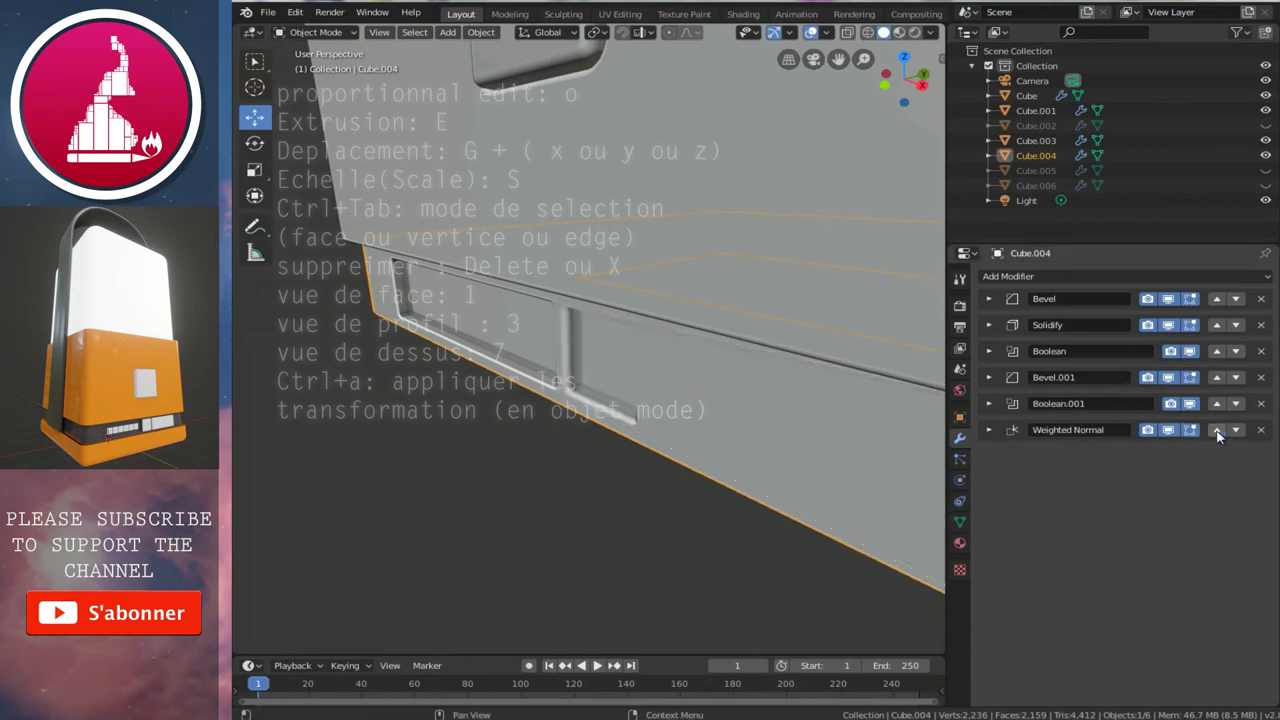
pyautogui.moveTo(892, 462)
pyautogui.mouseDown(button='middle')
pyautogui.moveTo(801, 406)
pyautogui.moveTo(669, 401)
pyautogui.moveTo(669, 378)
pyautogui.moveTo(786, 374)
pyautogui.mouseUp(button='middle')
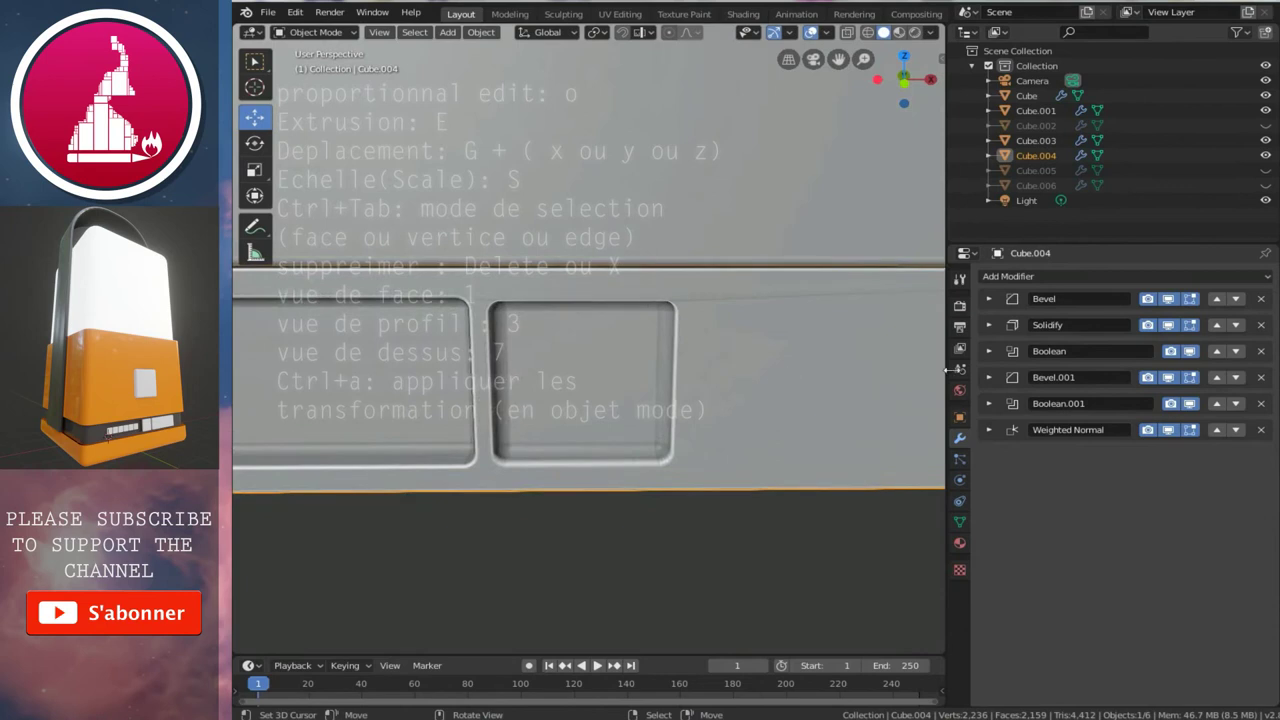
pyautogui.click(1217, 403)
pyautogui.moveTo(773, 411)
pyautogui.keyDown('ctrl'); pyautogui.mouseDown(button='middle')
pyautogui.moveTo(678, 363)
pyautogui.moveTo(641, 358)
pyautogui.moveTo(705, 370)
pyautogui.moveTo(580, 378)
pyautogui.mouseUp(button='middle'); pyautogui.keyUp('ctrl')
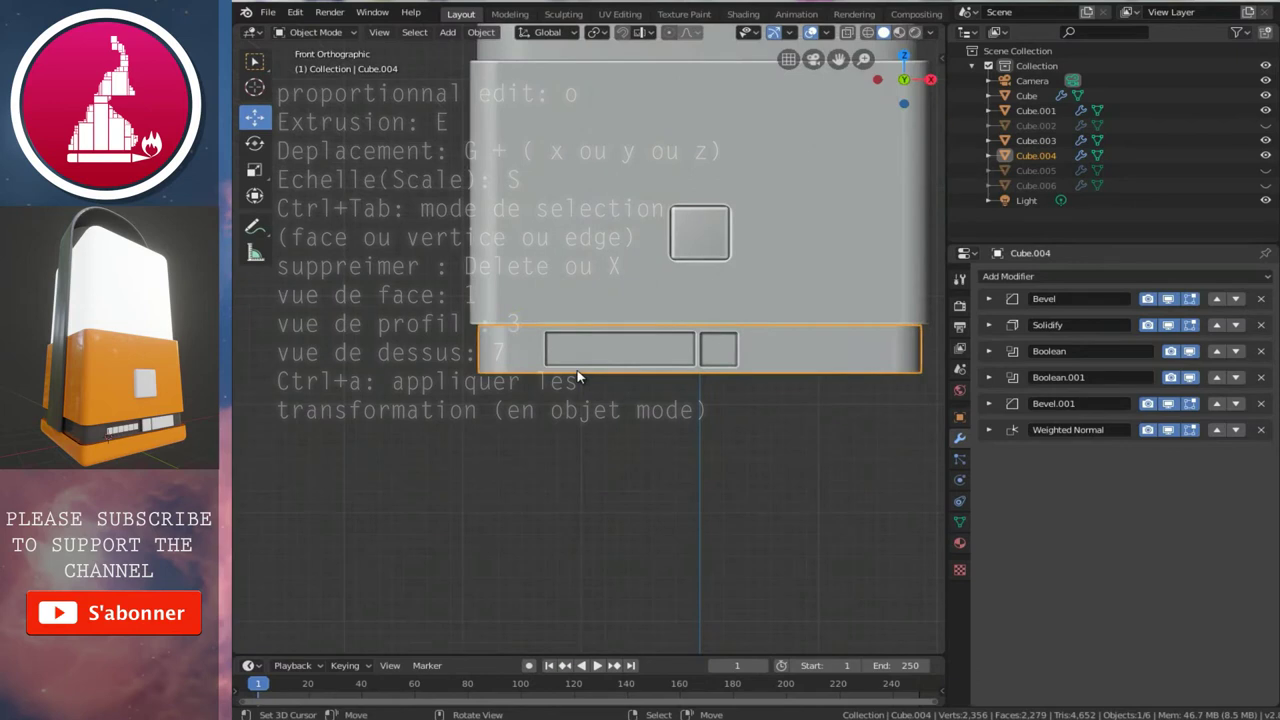
# - Check the rounded recess from the front, keep Cube.006 hidden, and unhide Cube.005
pyautogui.press('1')
pyautogui.scroll(4, 580, 336)
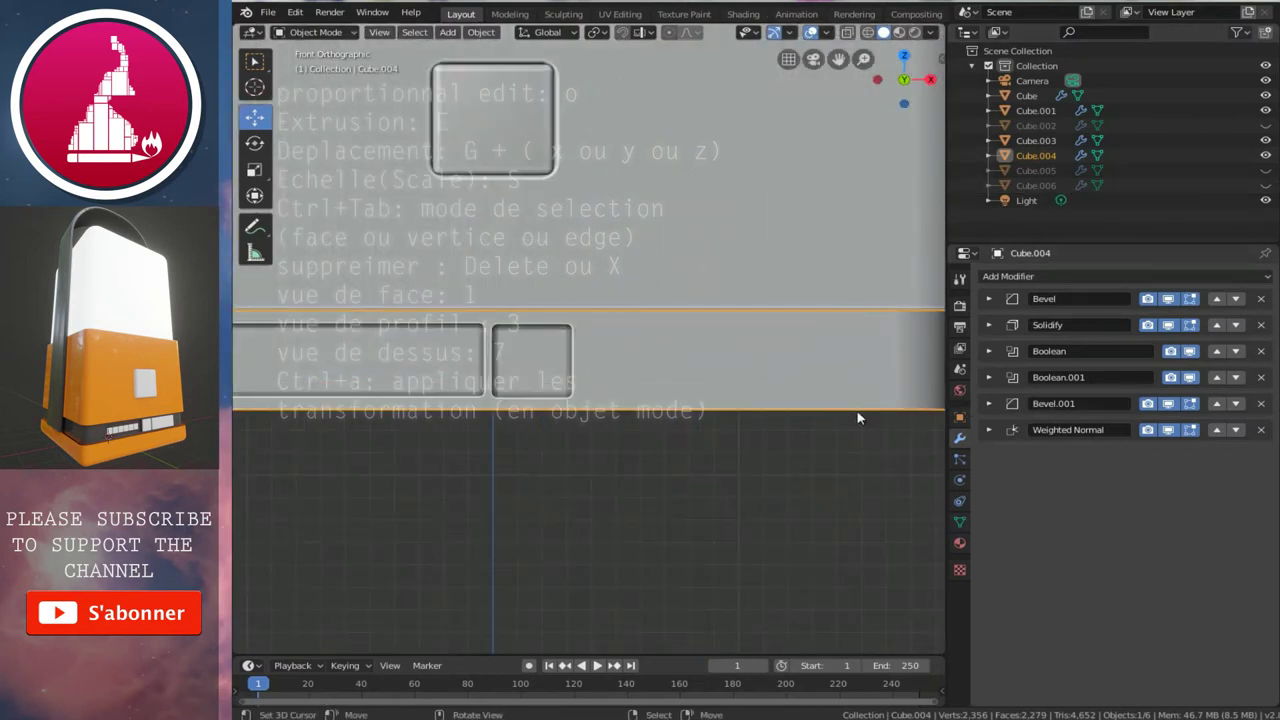
pyautogui.keyDown('ctrl'); pyautogui.scroll(3, 710, 368); pyautogui.keyUp('ctrl')
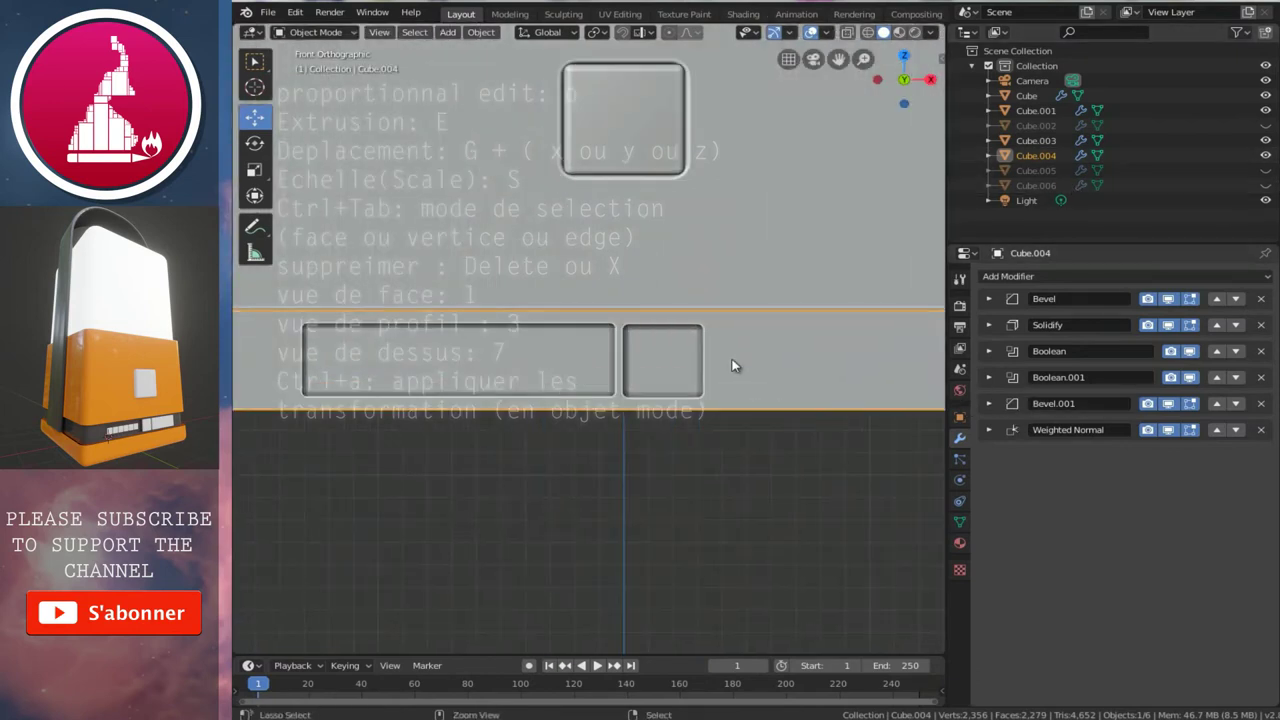
pyautogui.click(1267, 188)
pyautogui.moveTo(480, 455); pyautogui.dragTo(577, 451, button='middle')
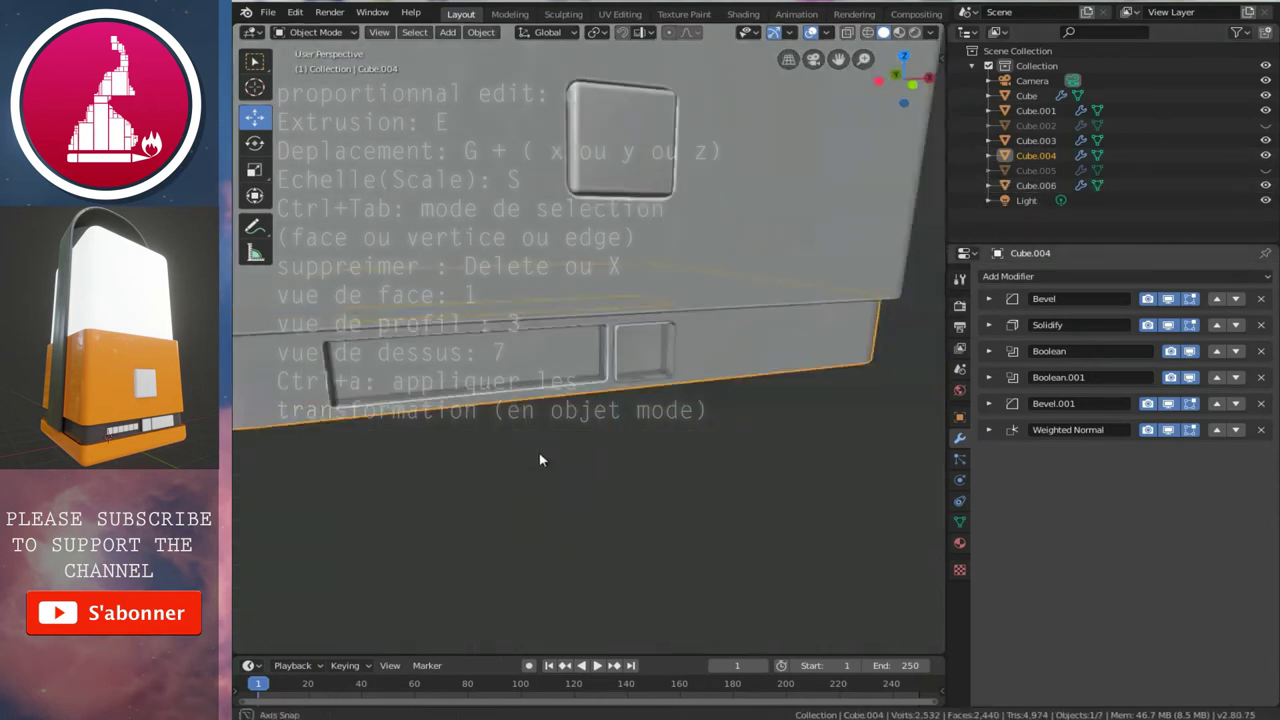
pyautogui.click(1266, 185)
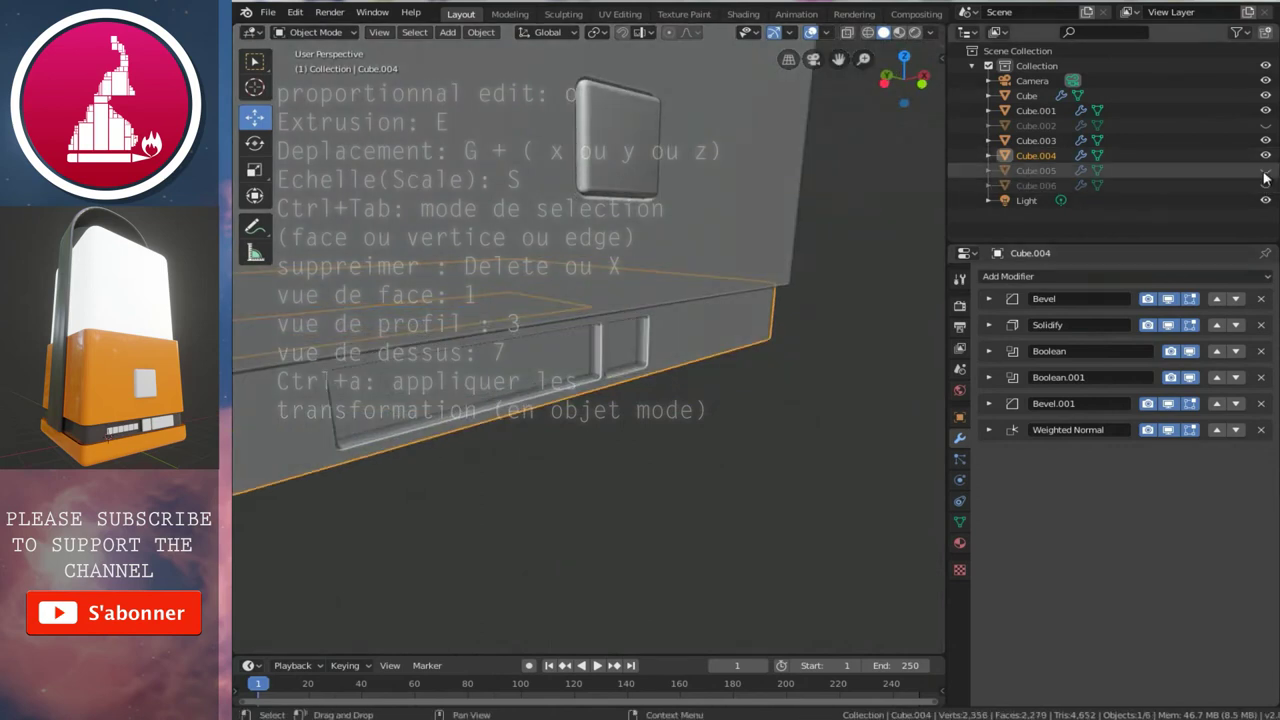
pyautogui.click(1266, 177)
# - Select Cube.005, view it from the front and enter Edit Mode with X-ray on
pyautogui.moveTo(691, 349); pyautogui.dragTo(600, 390, button='middle')
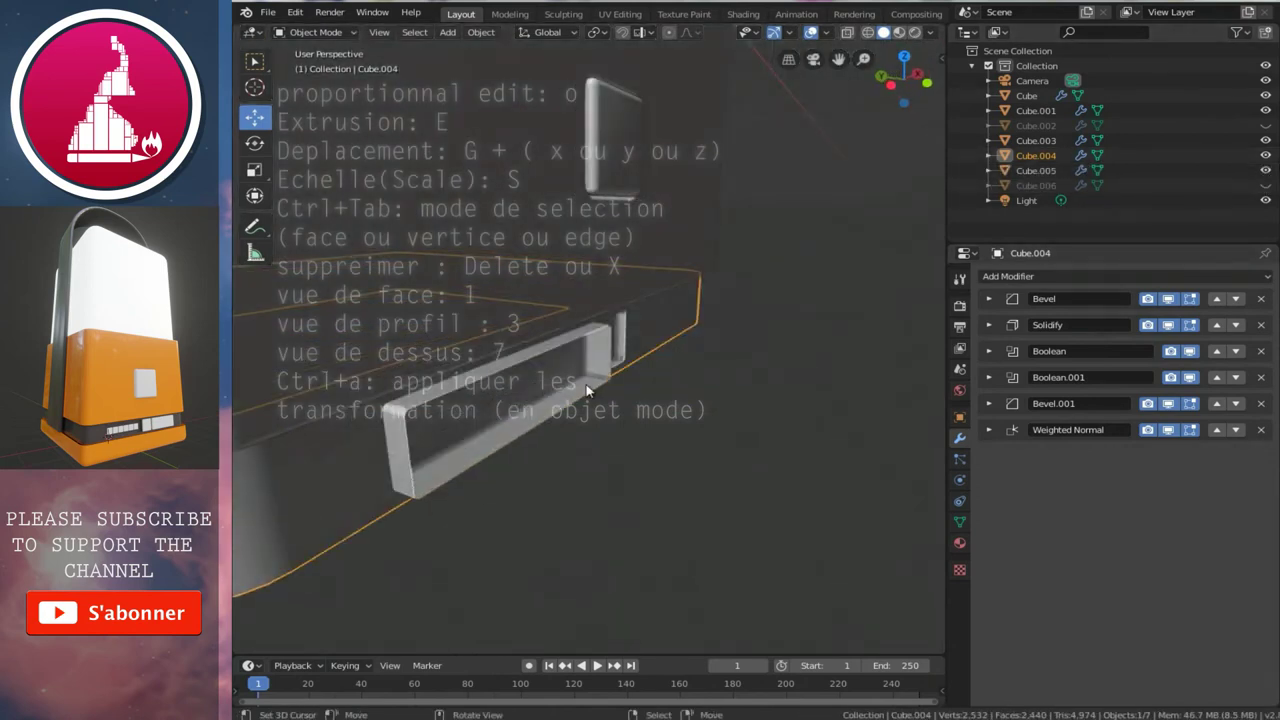
pyautogui.click(588, 387)
pyautogui.press('KP_1')
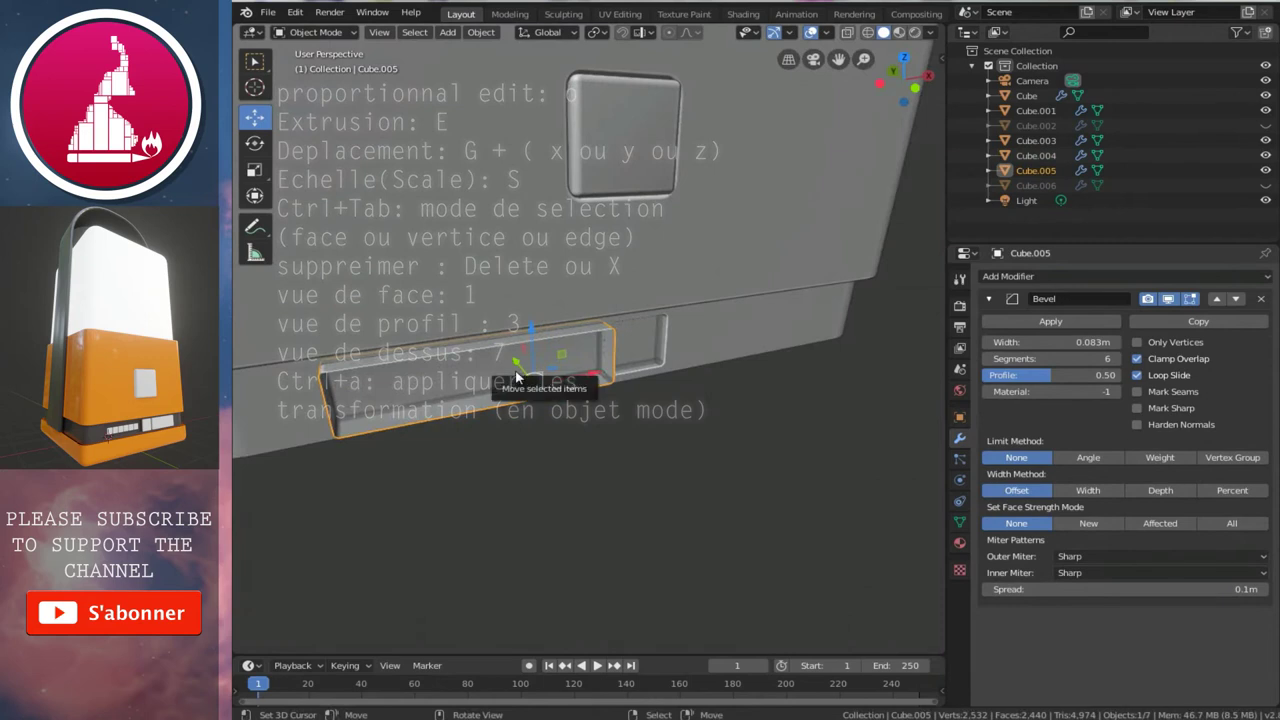
pyautogui.press('Tab')
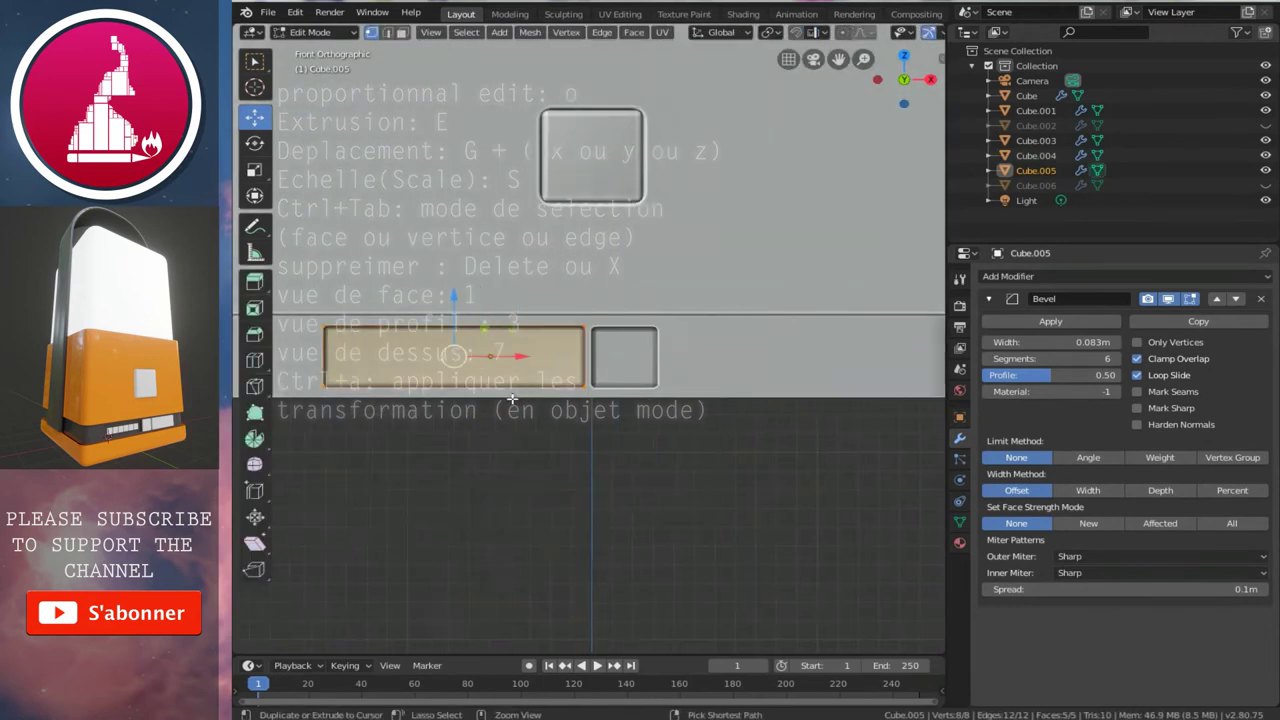
pyautogui.hotkey('alt', 'z')
pyautogui.keyDown('shift'); pyautogui.moveTo(519, 393); pyautogui.dragTo(572, 393, button='middle'); pyautogui.keyUp('shift')
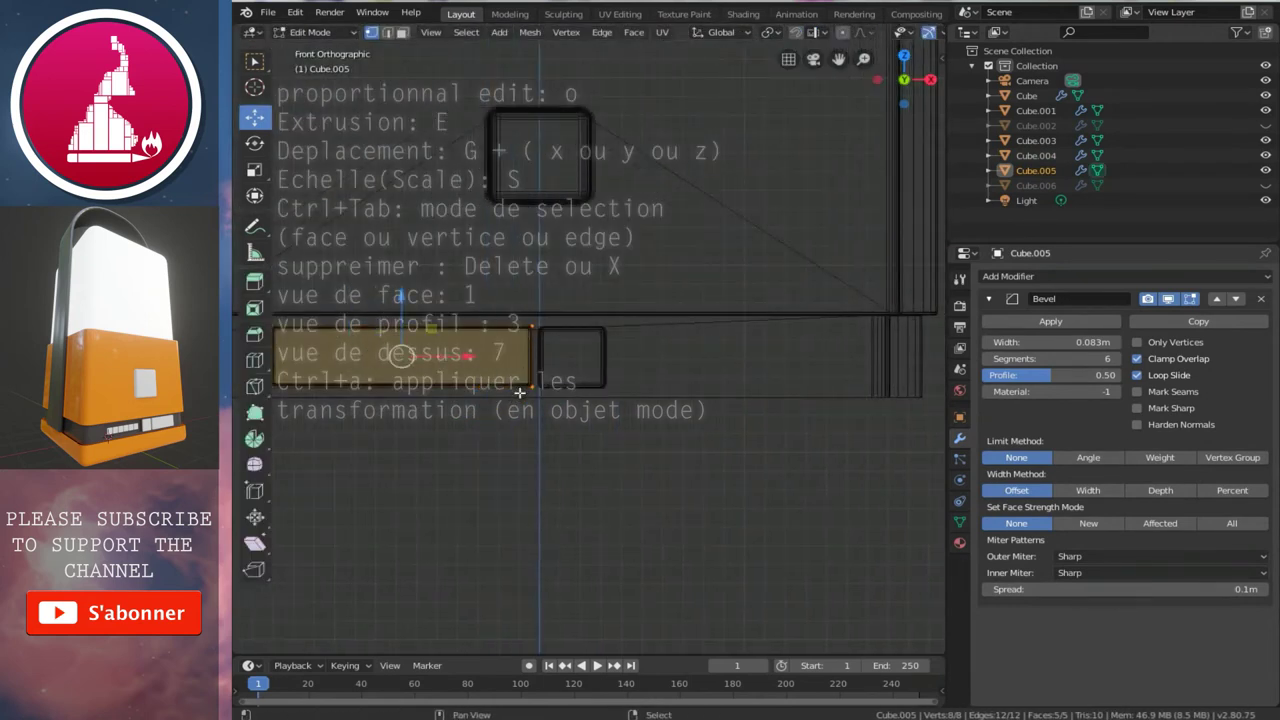
# - Duplicate the Cube.005 block and move the copy to the right along X
pyautogui.press('g')
pyautogui.rightClick(607, 397)
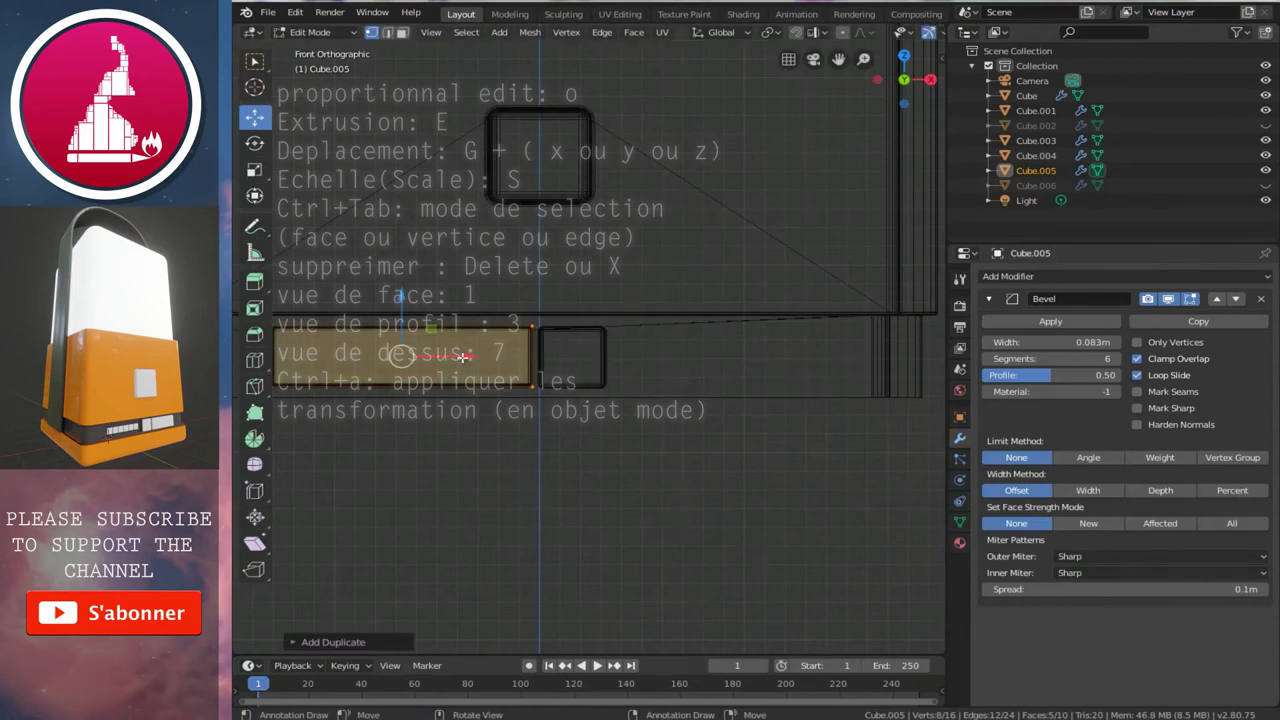
pyautogui.press('g')
pyautogui.press('x')
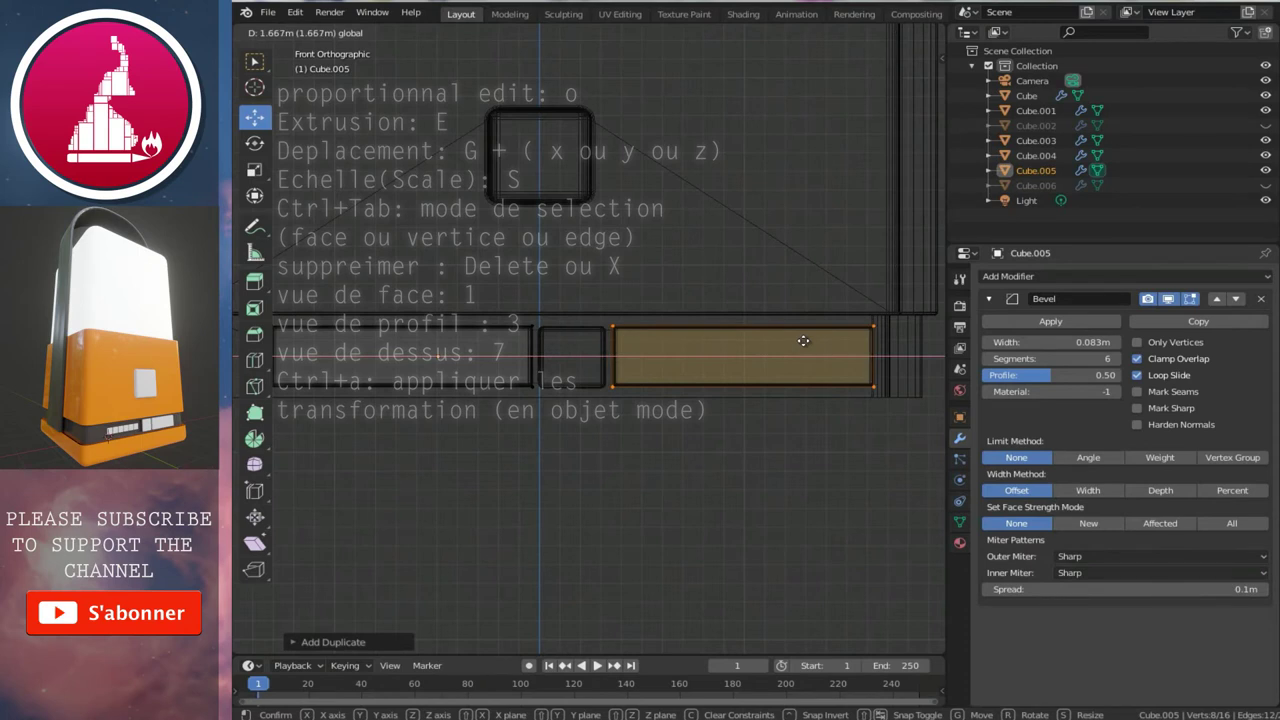
pyautogui.click(799, 341)
pyautogui.keyDown('shift'); pyautogui.moveTo(799, 341); pyautogui.dragTo(700, 345, button='middle'); pyautogui.keyUp('shift')
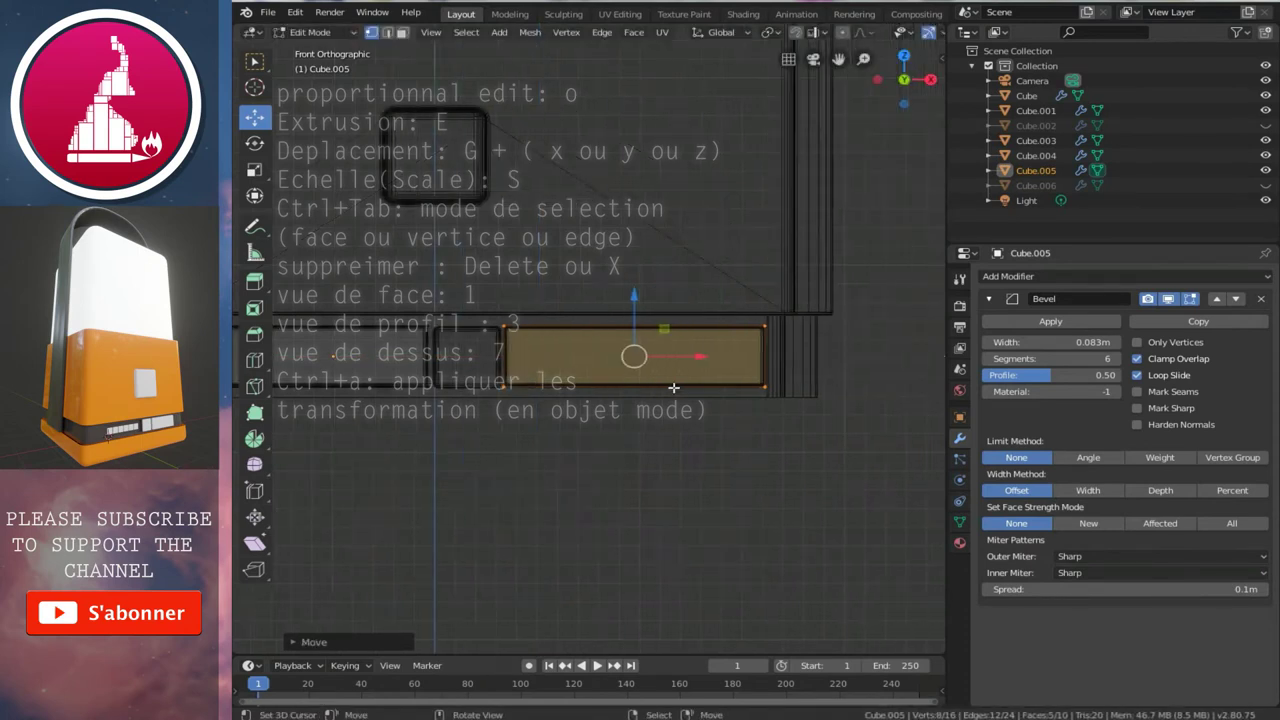
pyautogui.scroll(1, 674, 388)
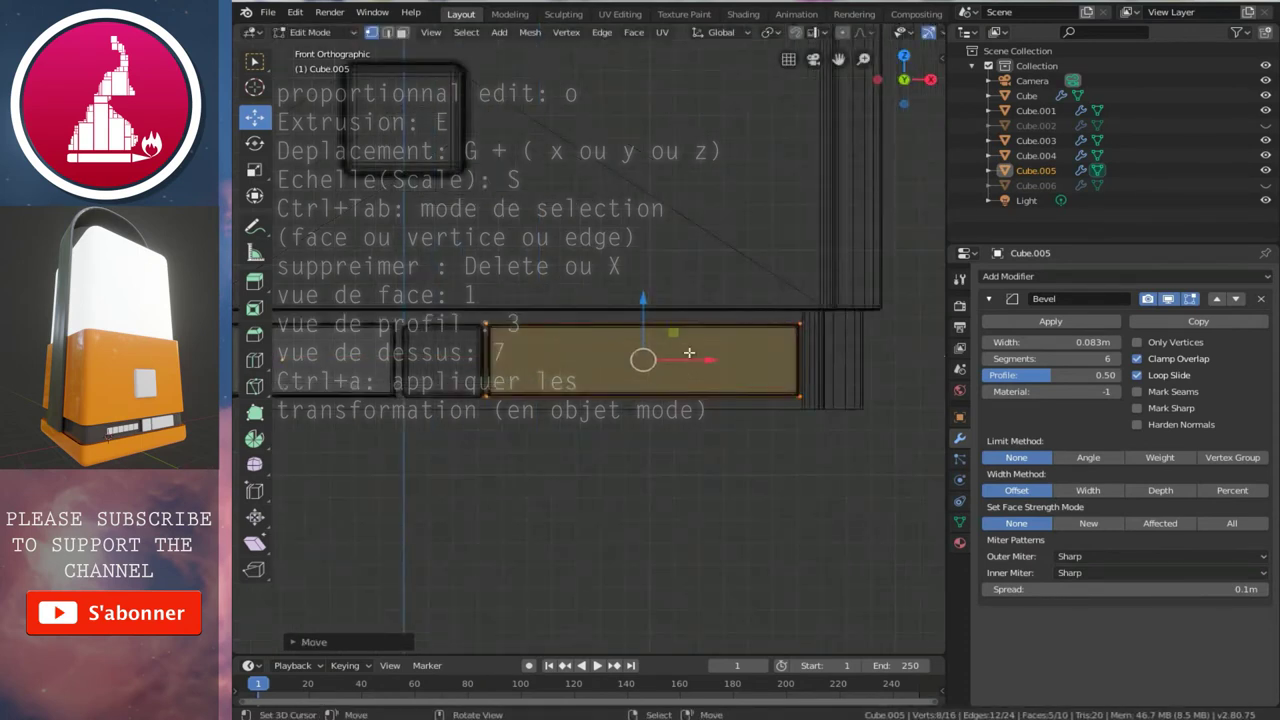
# - Shorten the copy by moving its right-side vertices along X, then hide Cube.005
pyautogui.click(806, 323)
pyautogui.moveTo(777, 281); pyautogui.dragTo(824, 430)
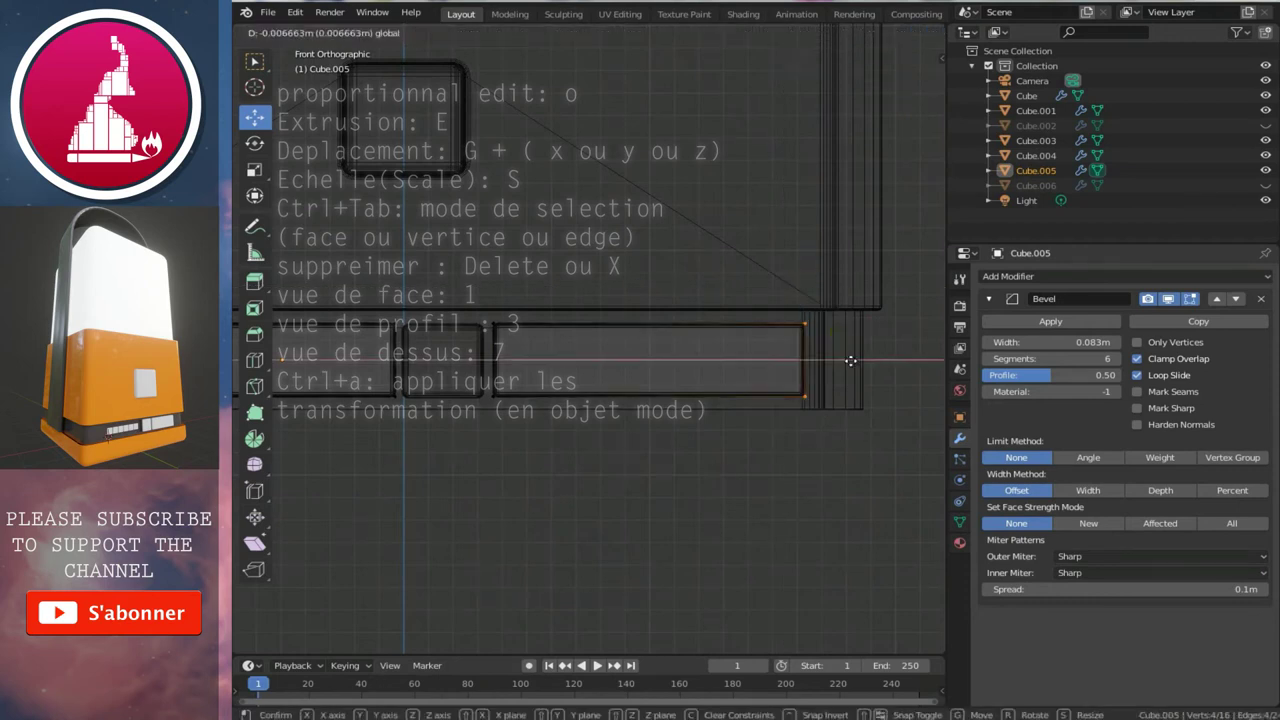
pyautogui.press('g')
pyautogui.press('x')
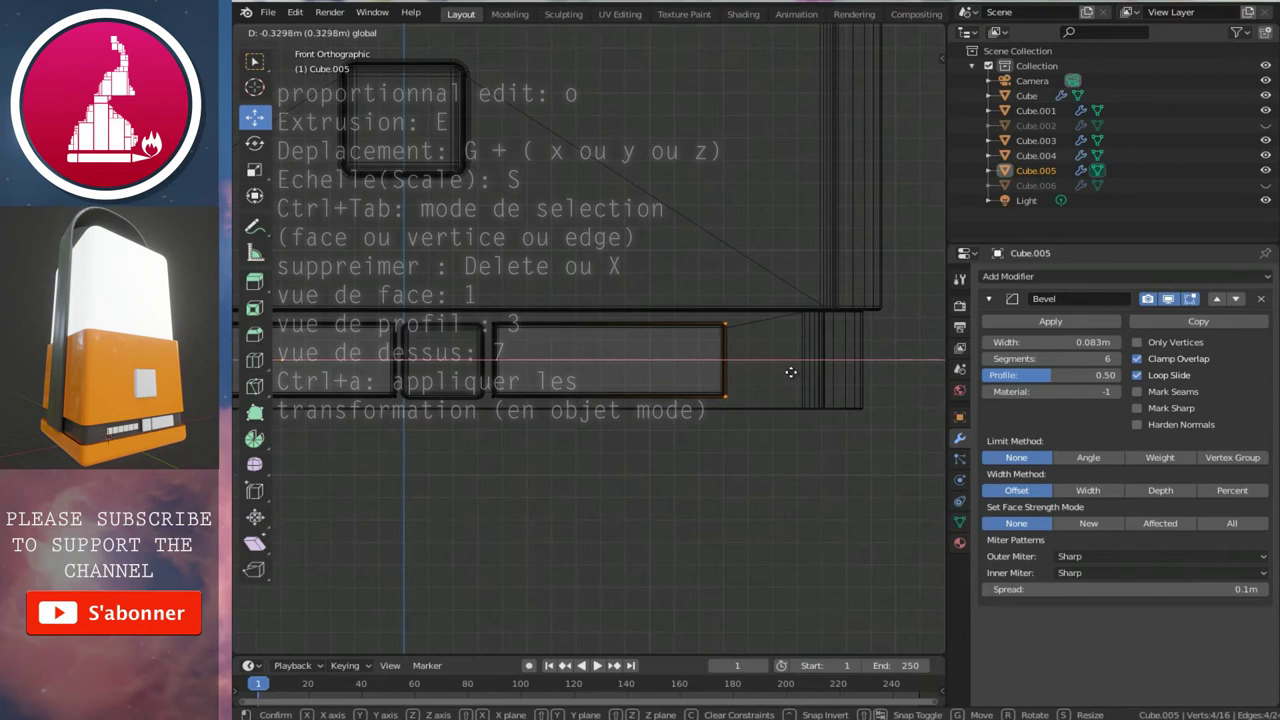
pyautogui.click(798, 371)
pyautogui.moveTo(798, 371)
pyautogui.mouseDown(button='middle')
pyautogui.moveTo(670, 332)
pyautogui.moveTo(553, 360)
pyautogui.moveTo(589, 348)
pyautogui.moveTo(623, 371)
pyautogui.moveTo(829, 357)
pyautogui.moveTo(794, 380)
pyautogui.mouseUp(button='middle')
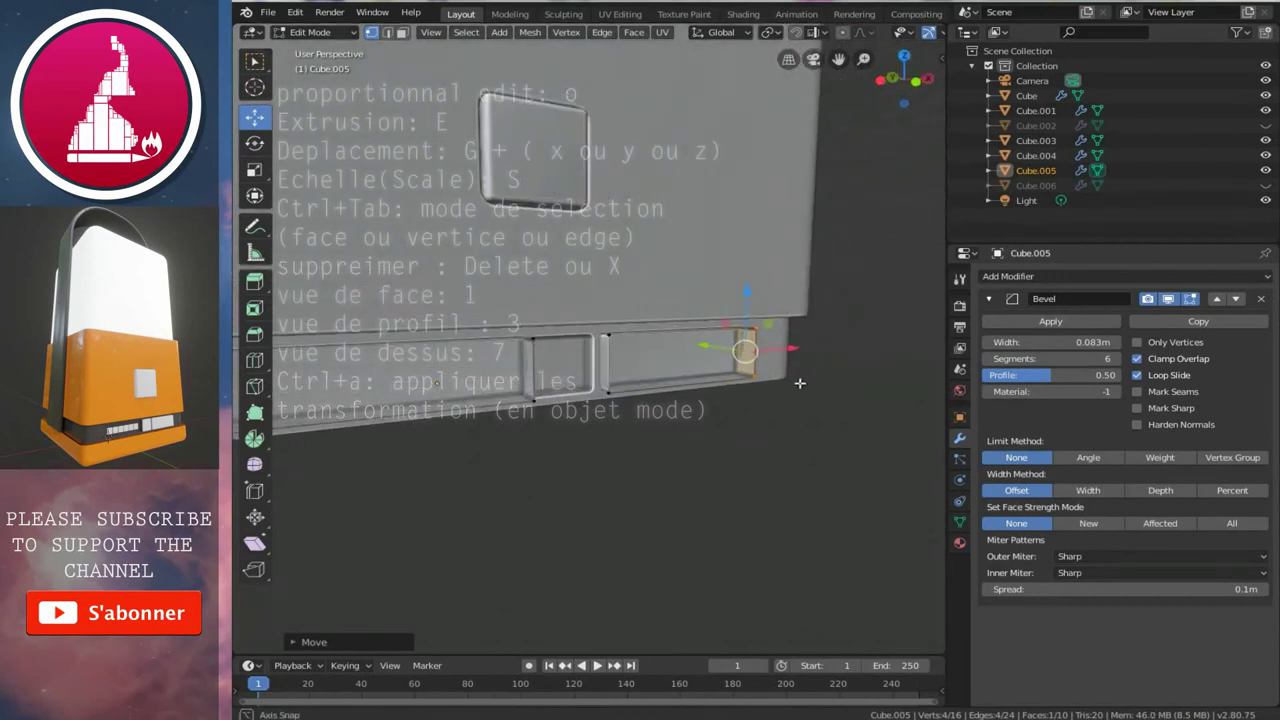
pyautogui.click(1266, 172)
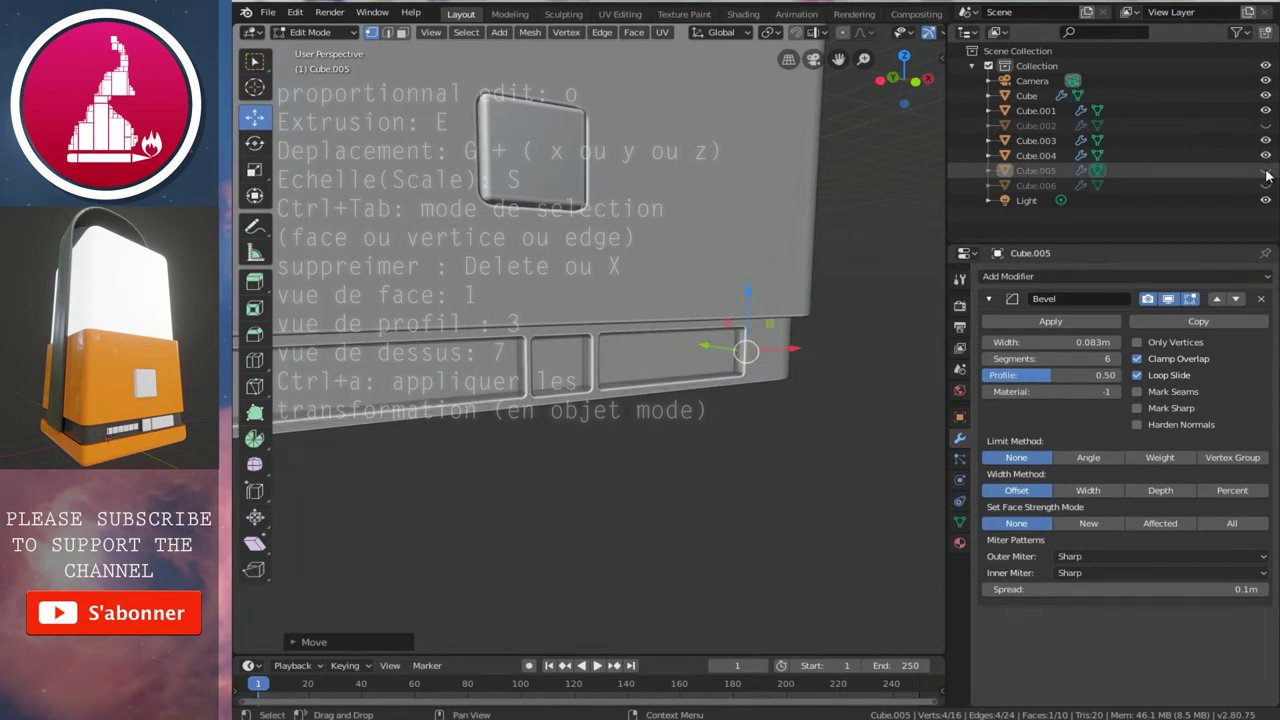
# - Duplicate the top square button and move the copy into the lower band's middle recess
pyautogui.moveTo(790, 200); pyautogui.dragTo(705, 159, button='middle')
pyautogui.press('Tab')
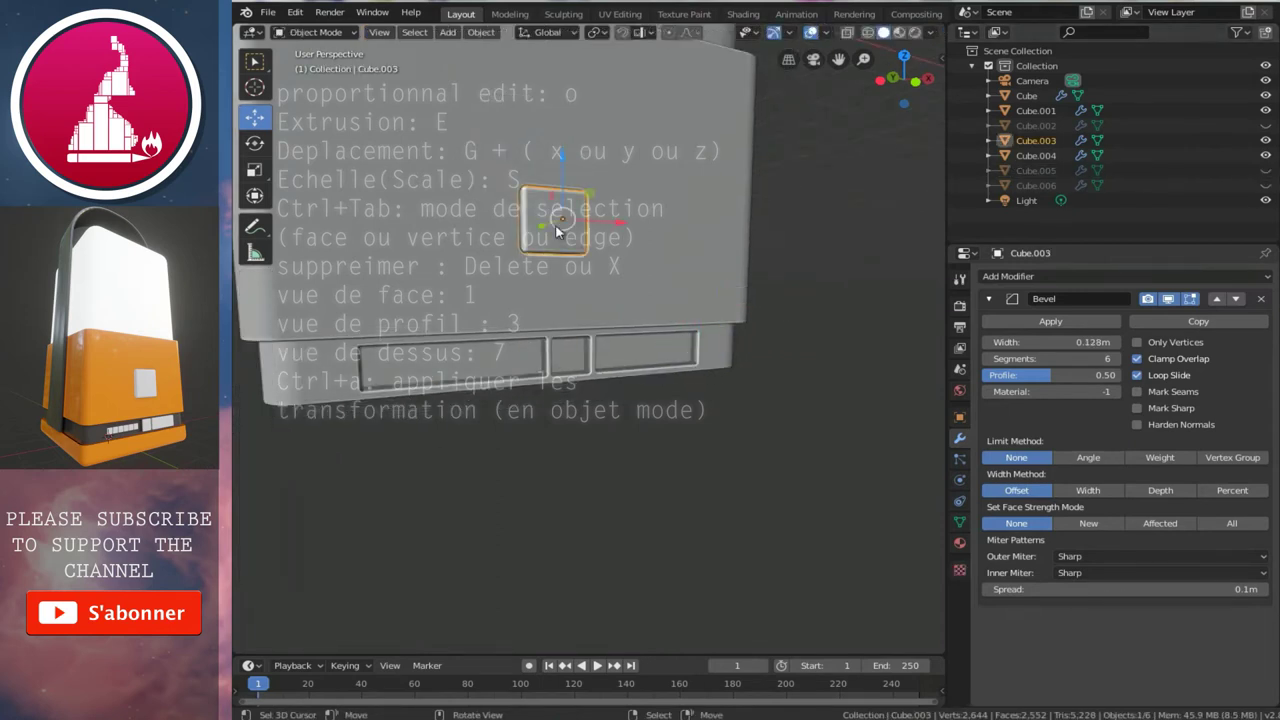
pyautogui.press('1')
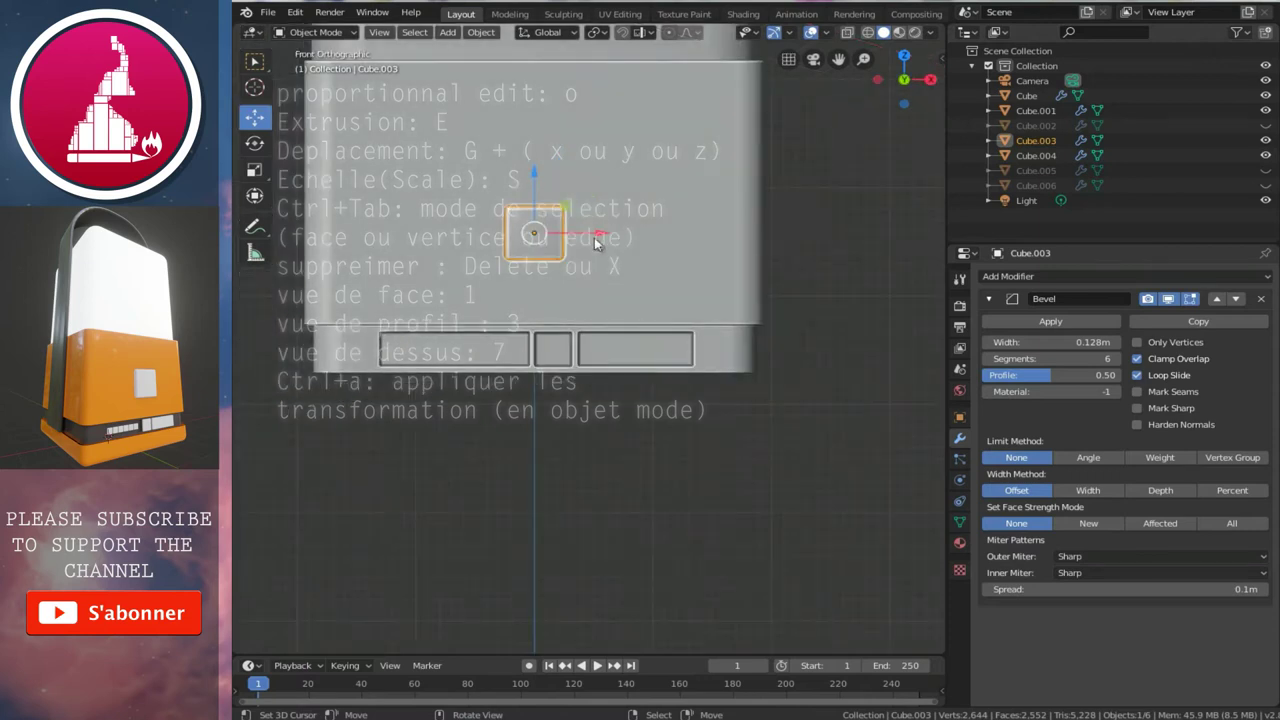
pyautogui.scroll(4, 594, 237)
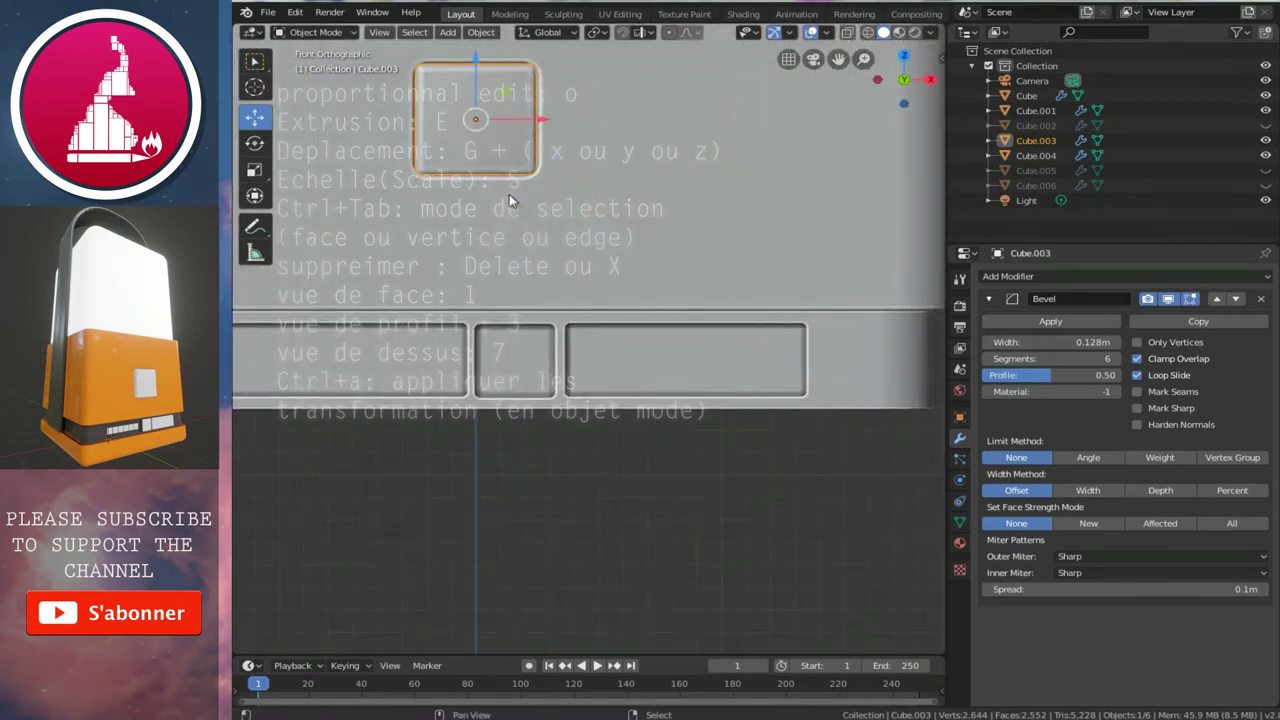
pyautogui.hotkey('shift', 'd')
pyautogui.rightClick(492, 160)
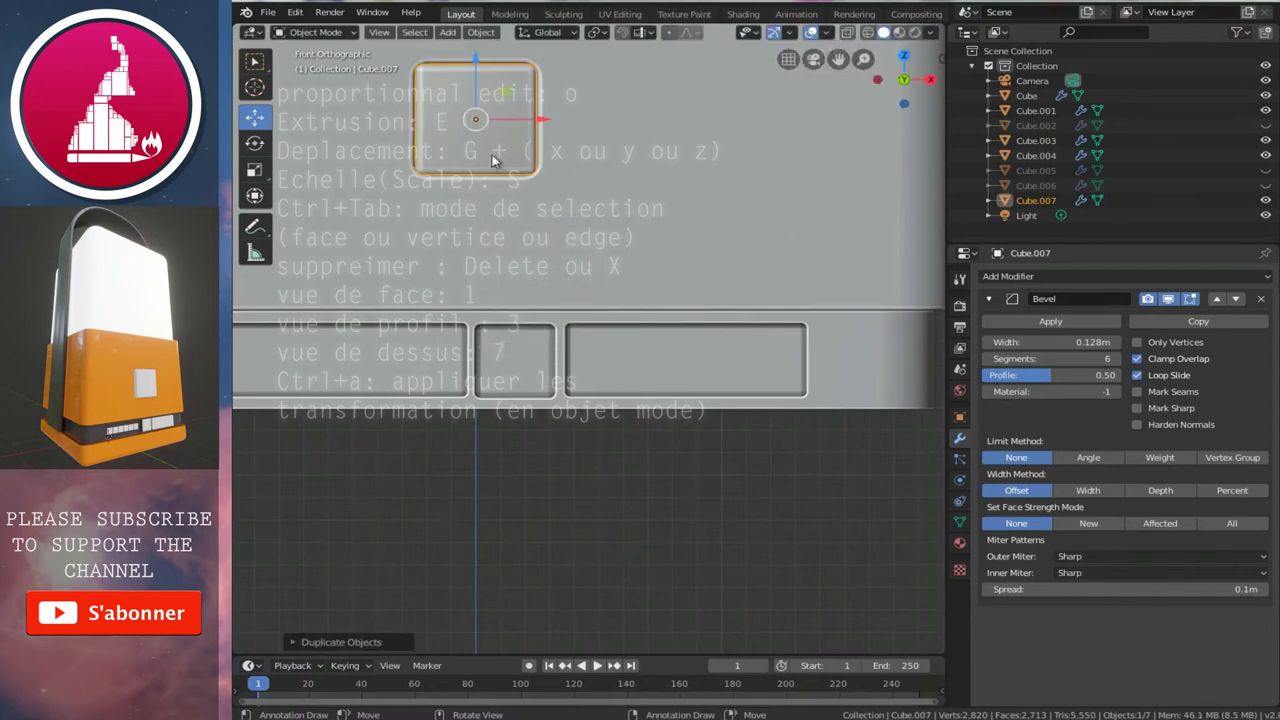
pyautogui.press('Tab')
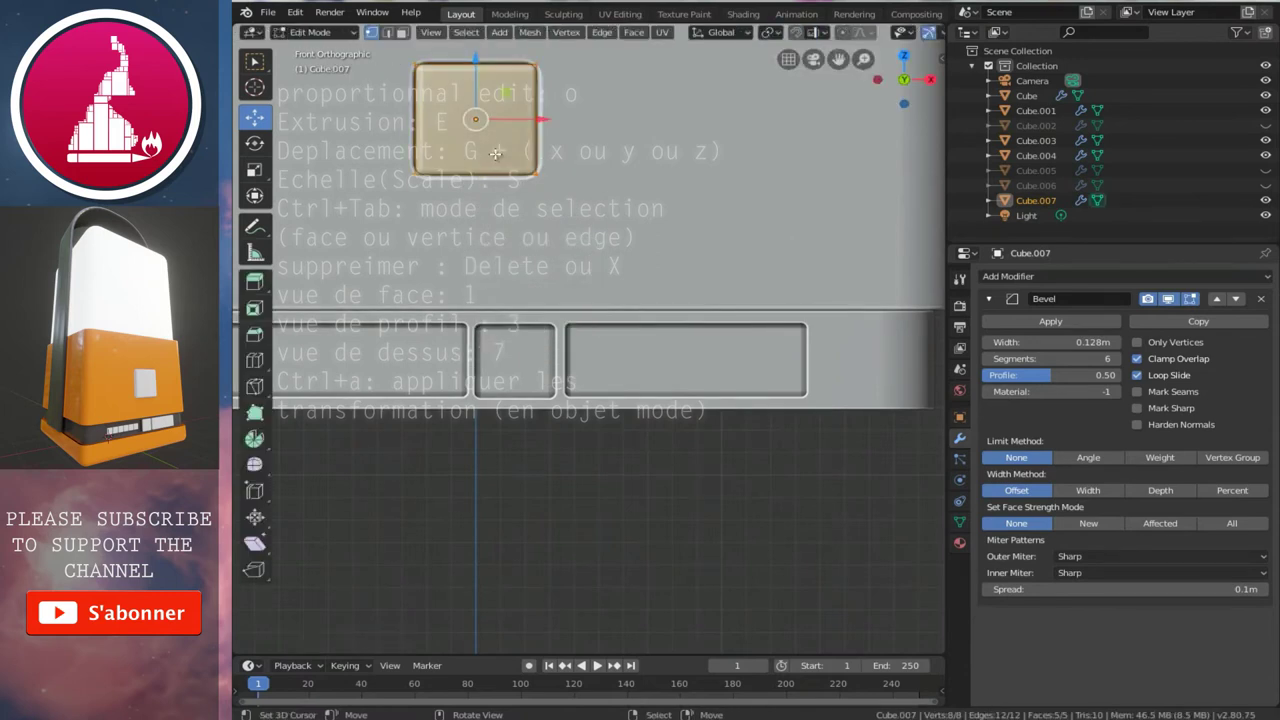
pyautogui.press('g')
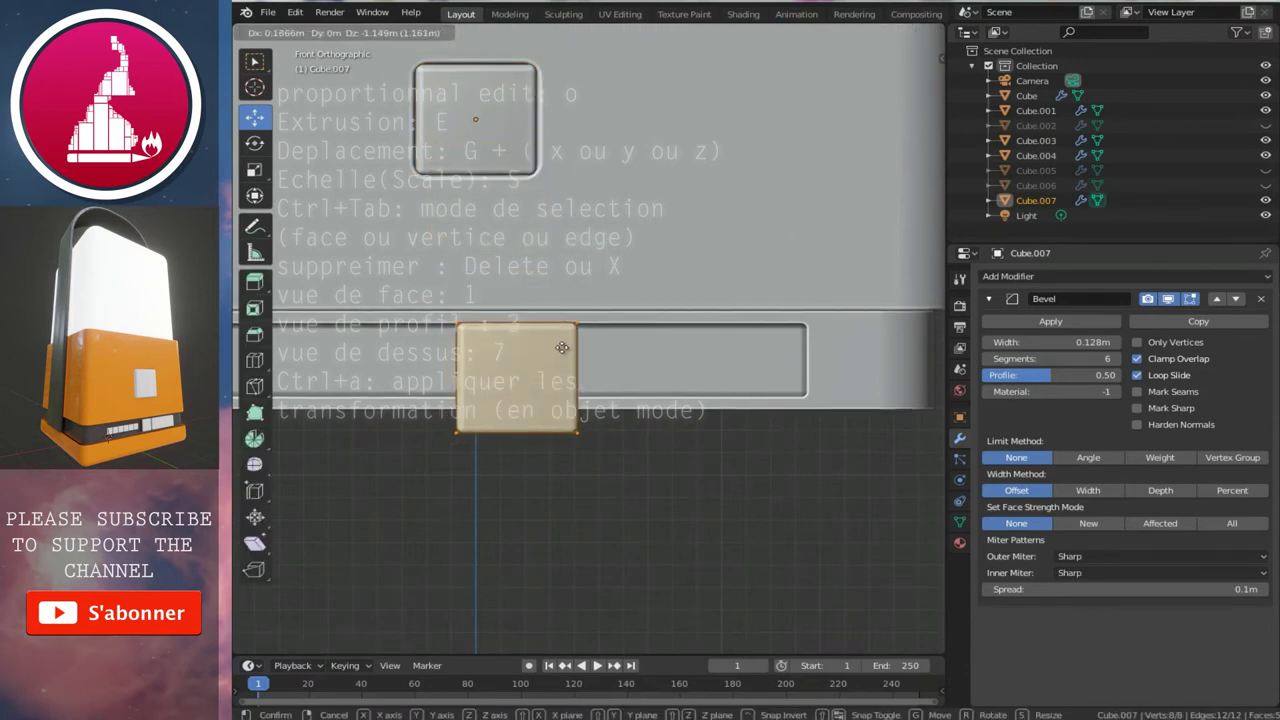
pyautogui.click(561, 341)
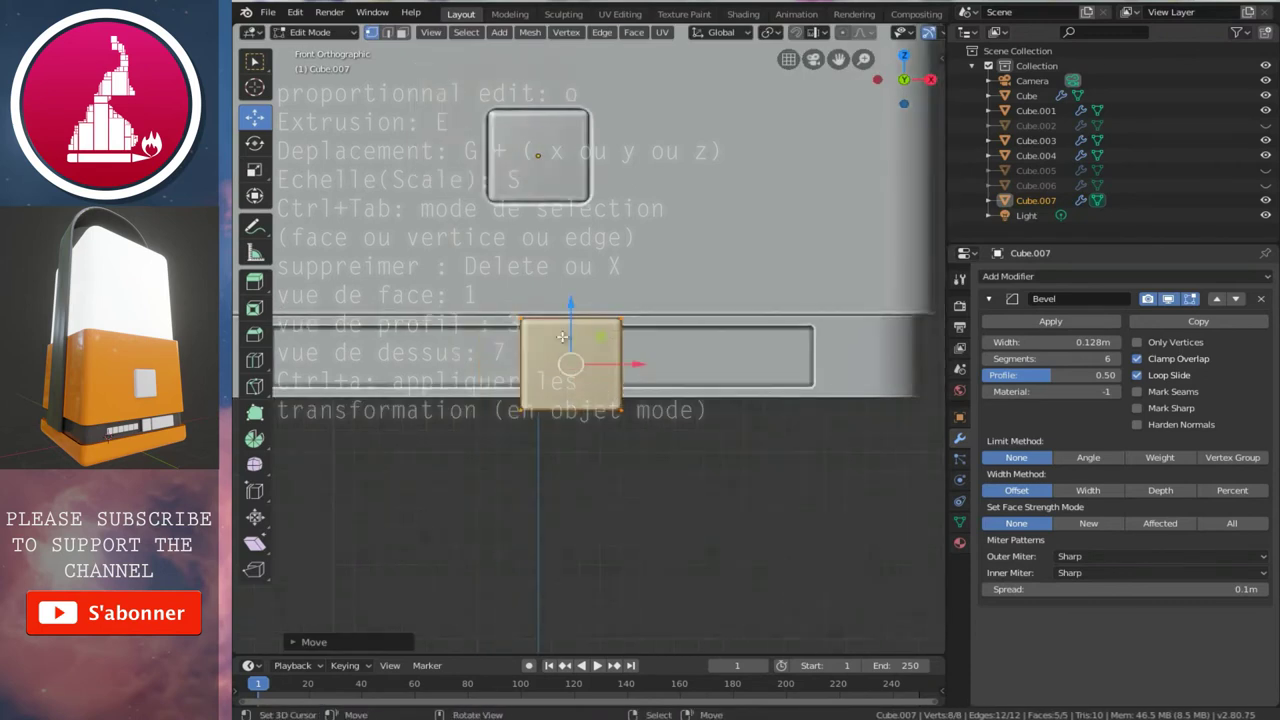
pyautogui.scroll(2, 600, 400)
pyautogui.scroll(3, 665, 496)
# - Scale the copy to fit the middle recess and set its depth against the band in side view
pyautogui.press('s')
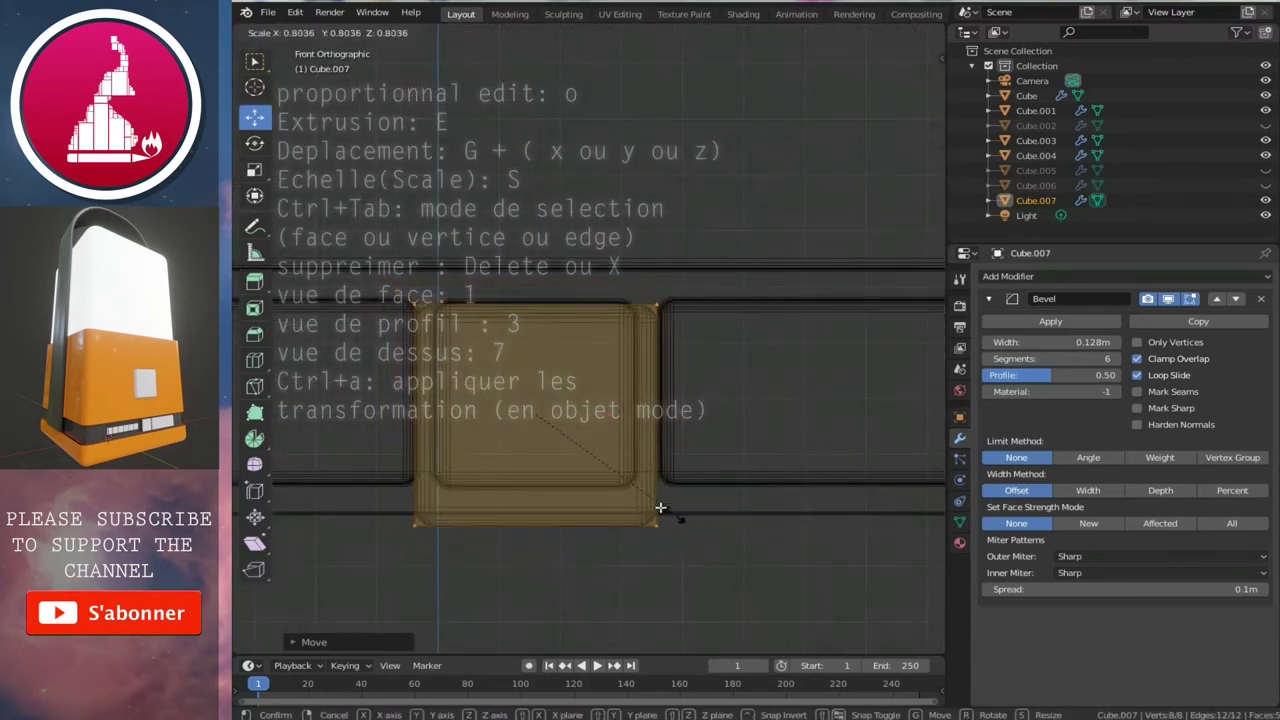
pyautogui.click(645, 480)
pyautogui.hotkey('ctrl', 'z')
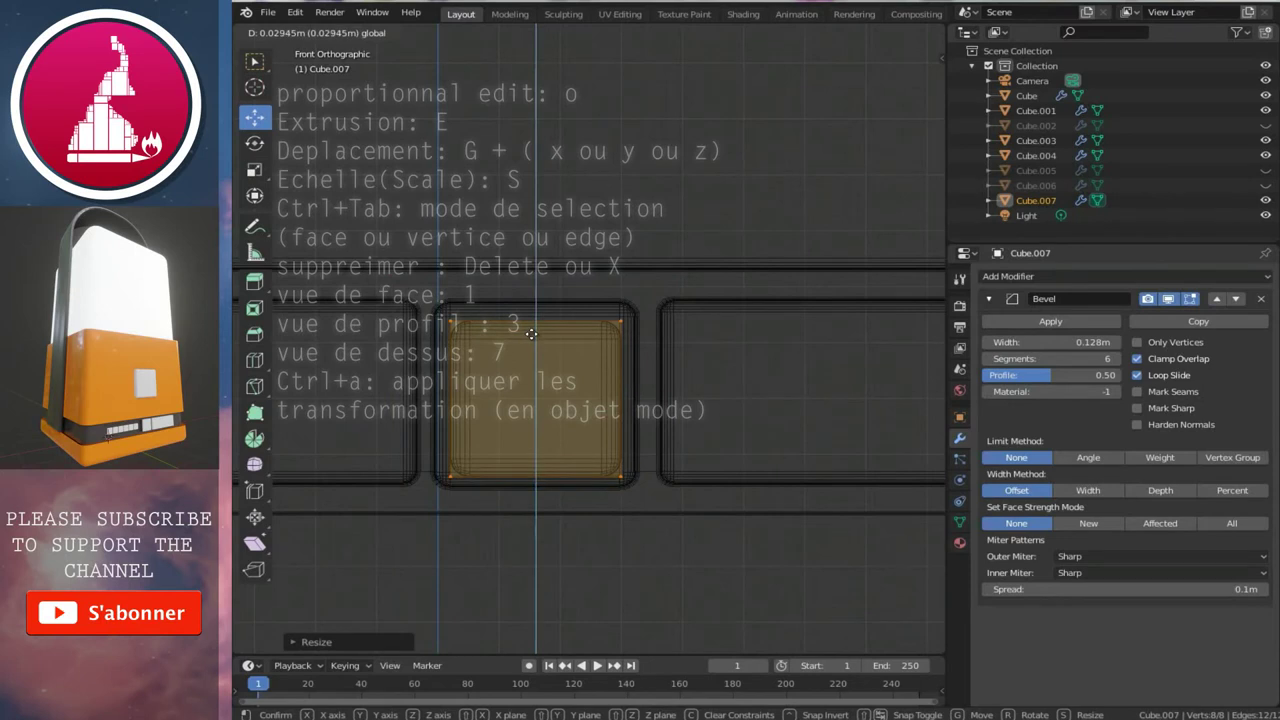
pyautogui.press('s')
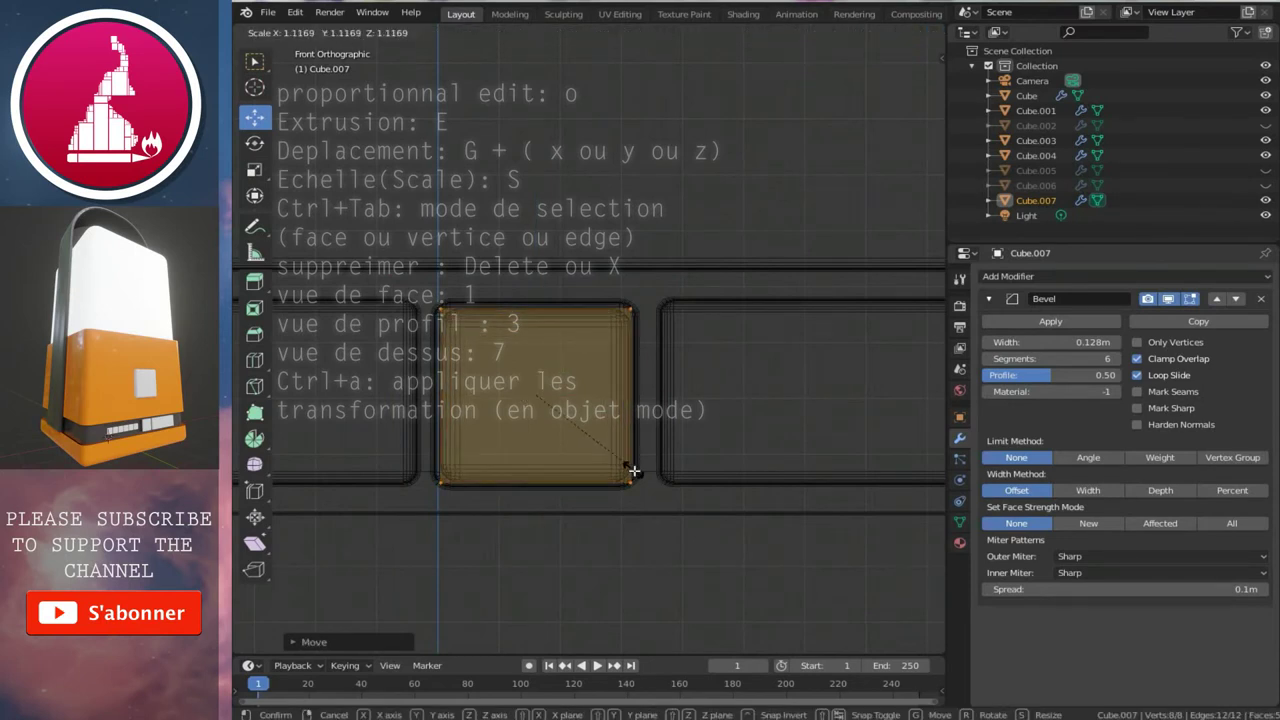
pyautogui.click(633, 467)
pyautogui.moveTo(536, 340); pyautogui.dragTo(536, 340)
pyautogui.press('KP_3')
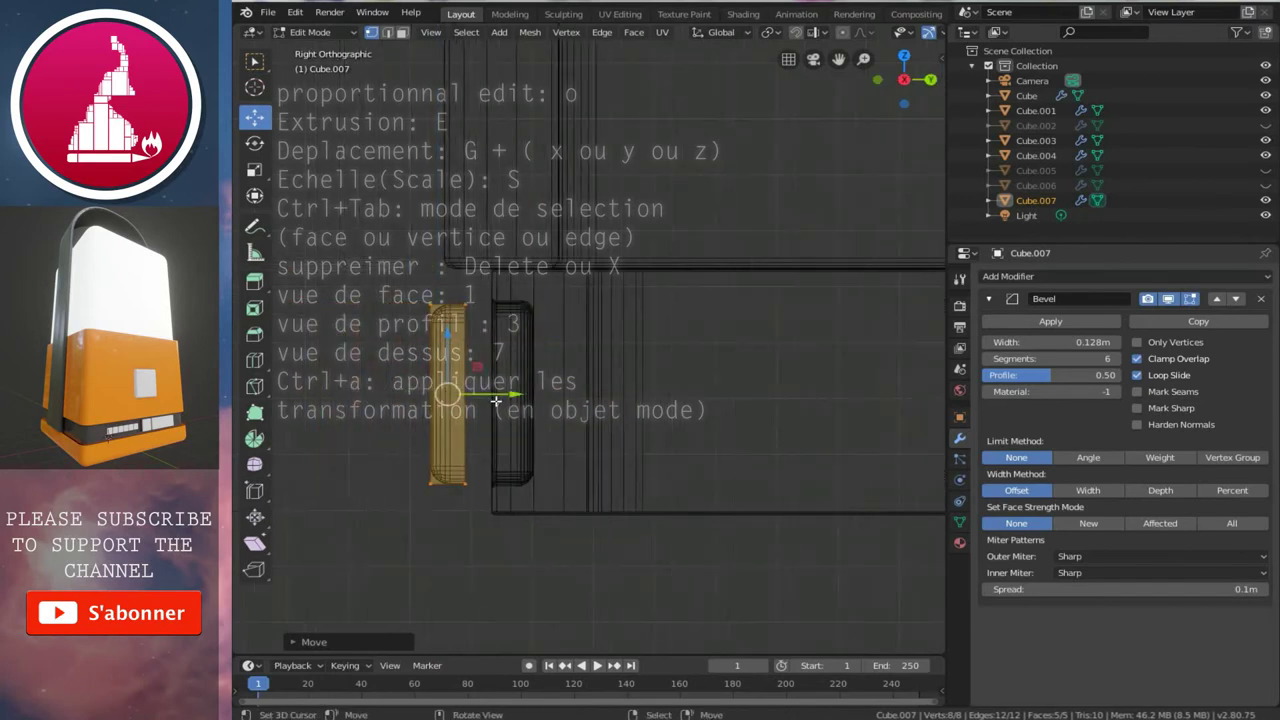
pyautogui.scroll(2, 500, 400)
pyautogui.moveTo(447, 425); pyautogui.dragTo(517, 430)
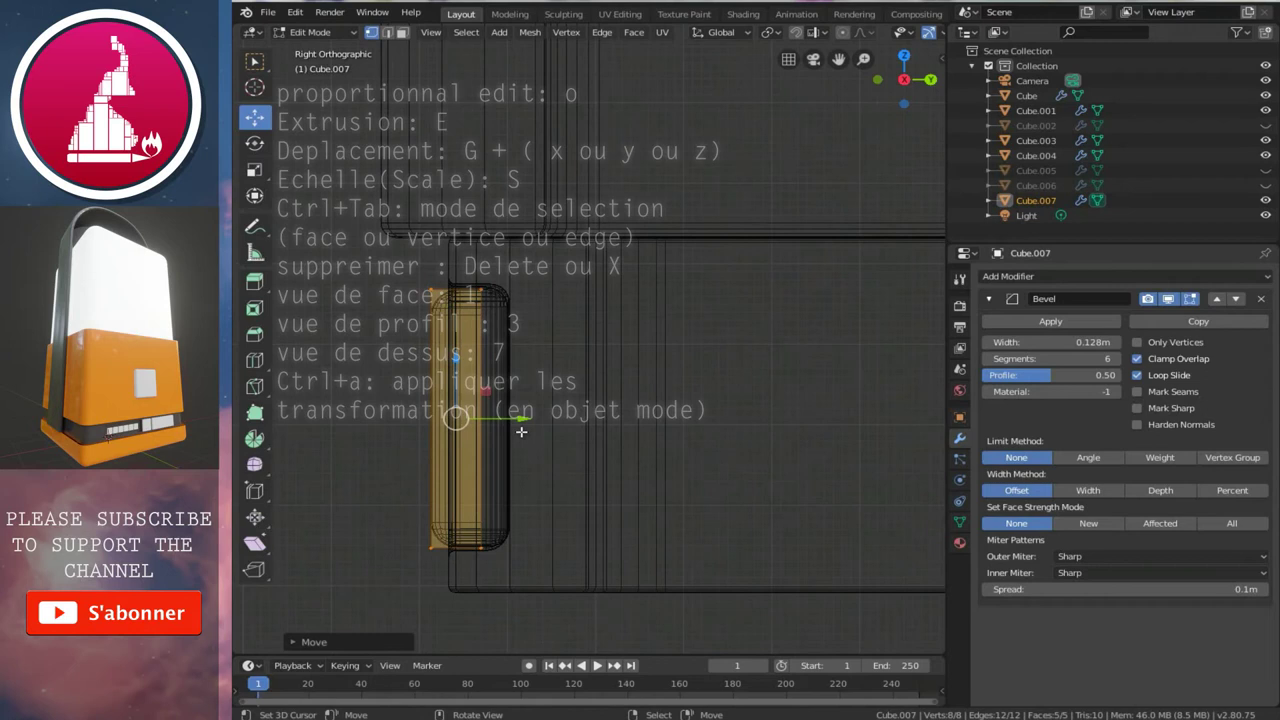
# - Reduce the copy's bevel width to 0.055 m for tighter rounded corners
pyautogui.press('KP_1')
pyautogui.scroll(-2, 514, 420)
pyautogui.scroll(-2, 520, 400)
pyautogui.scroll(1, 616, 381)
pyautogui.scroll(3, 616, 381)
pyautogui.moveTo(1025, 342); pyautogui.dragTo(985, 346)
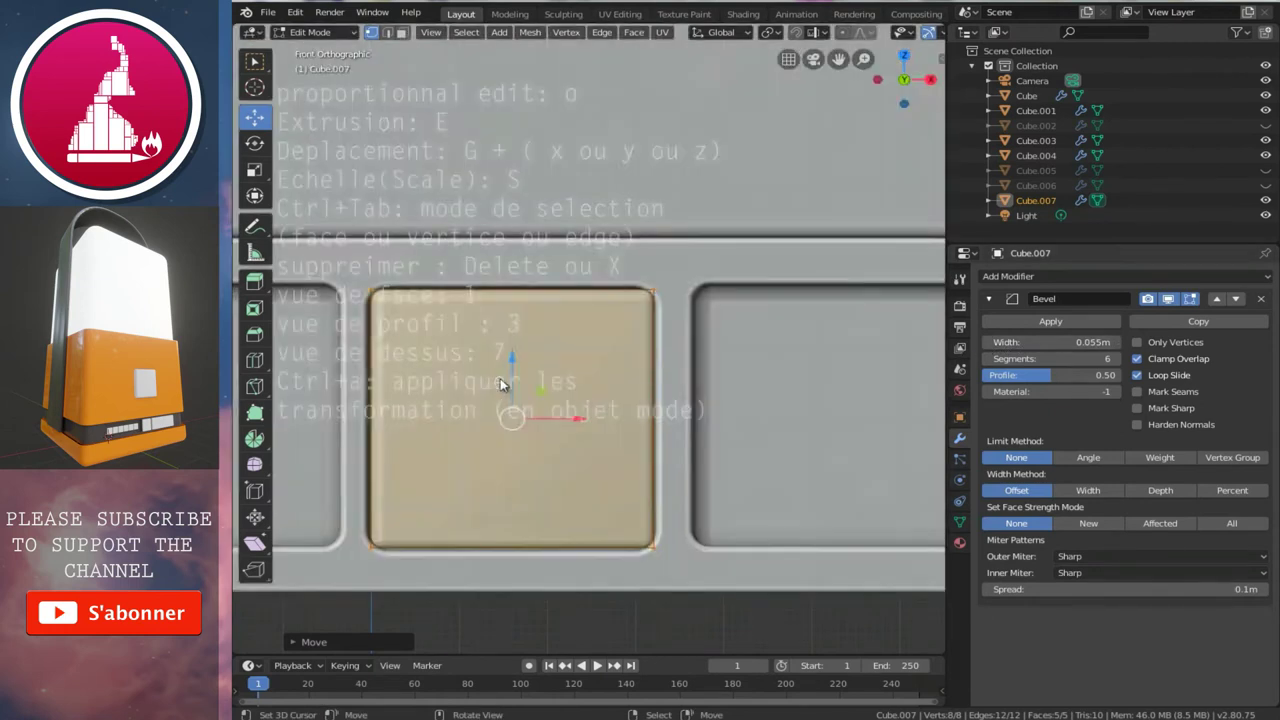
pyautogui.press('Tab')
pyautogui.scroll(-2, 500, 382)
pyautogui.click(594, 334)
pyautogui.moveTo(594, 334)
pyautogui.mouseDown(button='middle')
pyautogui.moveTo(638, 392)
pyautogui.moveTo(585, 378)
pyautogui.mouseUp(button='middle')
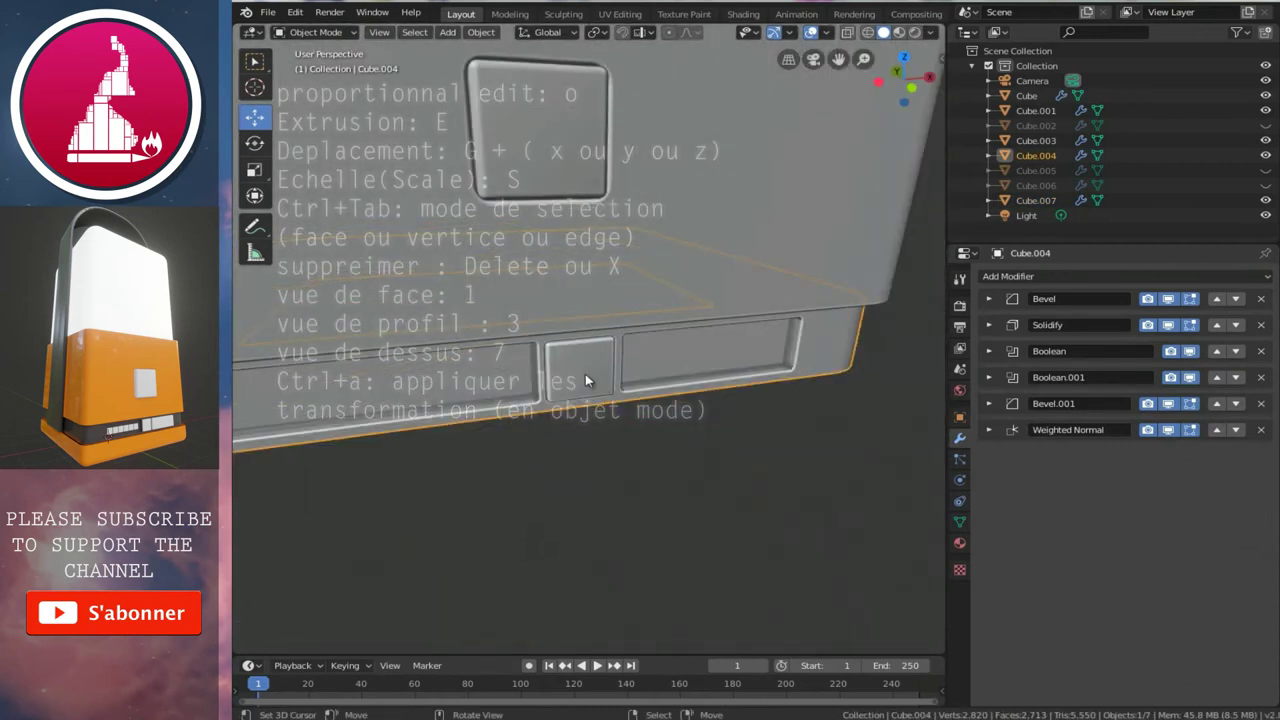
# - Duplicate the small button's face and move it along X into the right-hand recess
pyautogui.click(585, 378)
pyautogui.press('1')
pyautogui.press('Tab')
pyautogui.scroll(2, 590, 365)
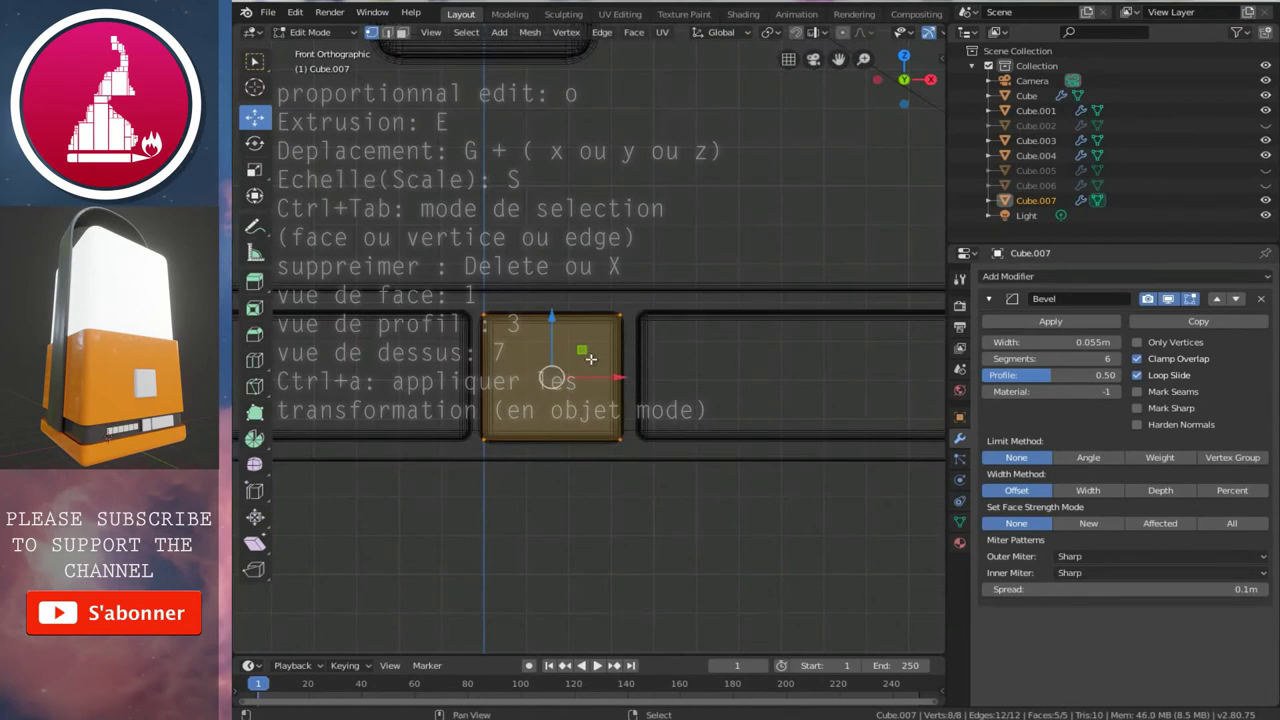
pyautogui.hotkey('shift', 'd')
pyautogui.rightClick(590, 375)
pyautogui.keyDown('shift'); pyautogui.moveTo(681, 407); pyautogui.dragTo(578, 407, button='middle'); pyautogui.keyUp('shift')
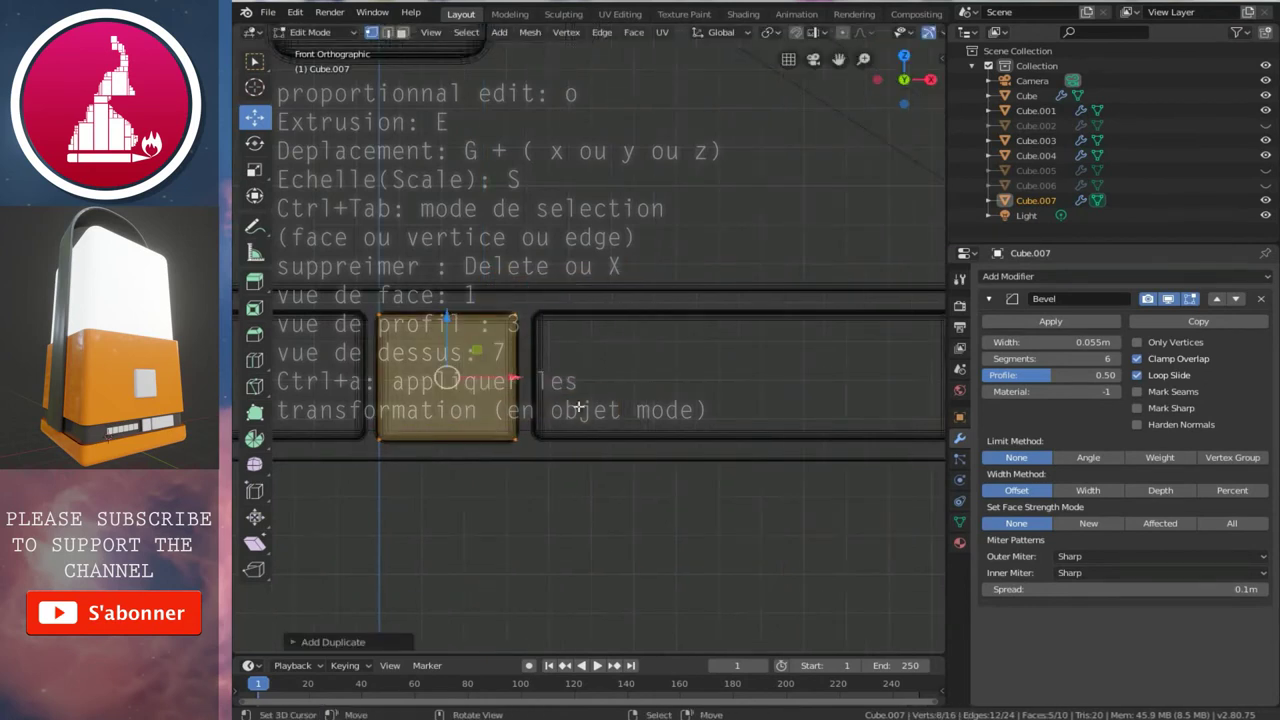
pyautogui.press('g')
pyautogui.press('x')
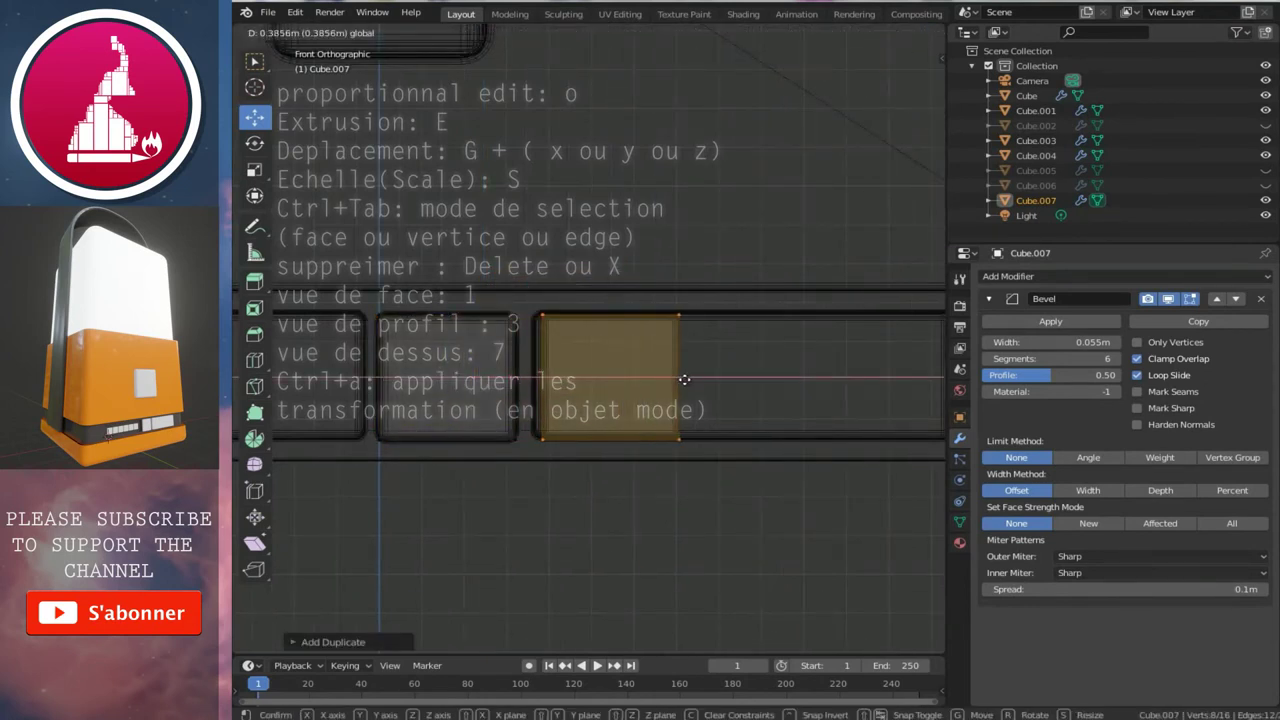
pyautogui.click(684, 381)
# - Stretch the copy's right-edge vertices along X to span the wide right recess
pyautogui.keyDown('shift'); pyautogui.moveTo(754, 402); pyautogui.dragTo(651, 402, button='middle'); pyautogui.keyUp('shift')
pyautogui.click(564, 436)
pyautogui.moveTo(524, 290); pyautogui.dragTo(696, 588)
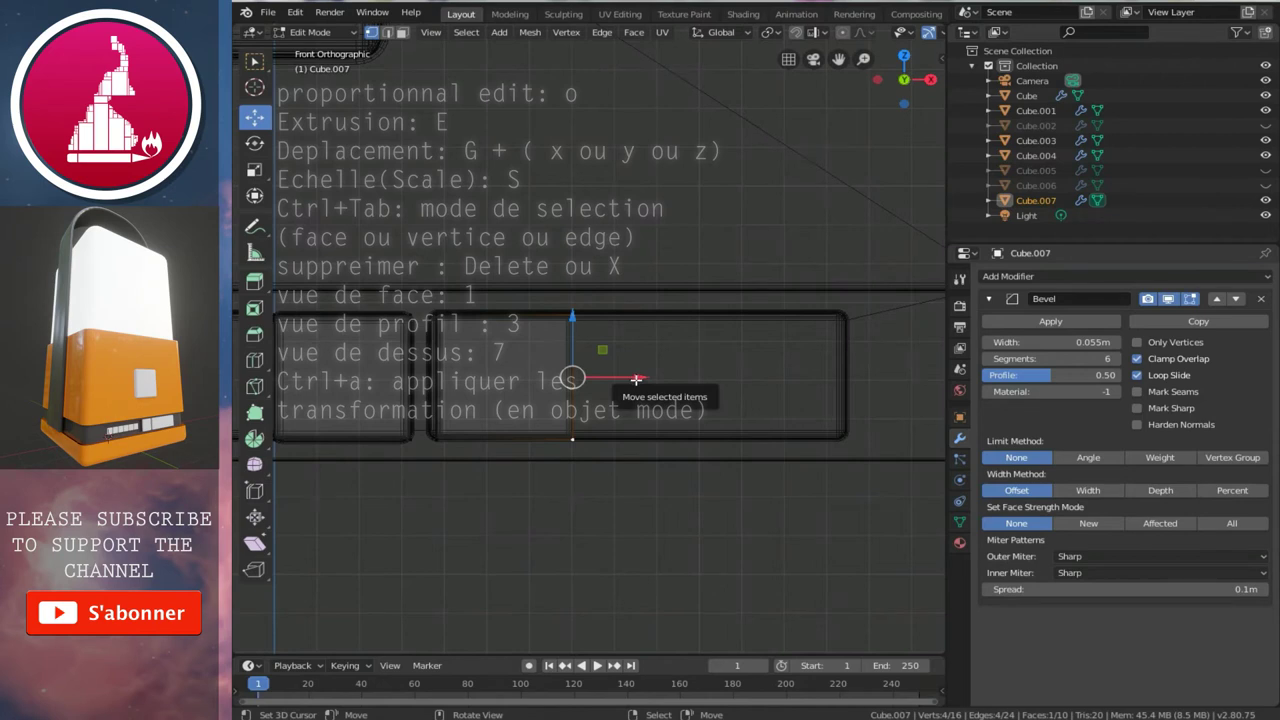
pyautogui.moveTo(638, 378); pyautogui.dragTo(900, 379)
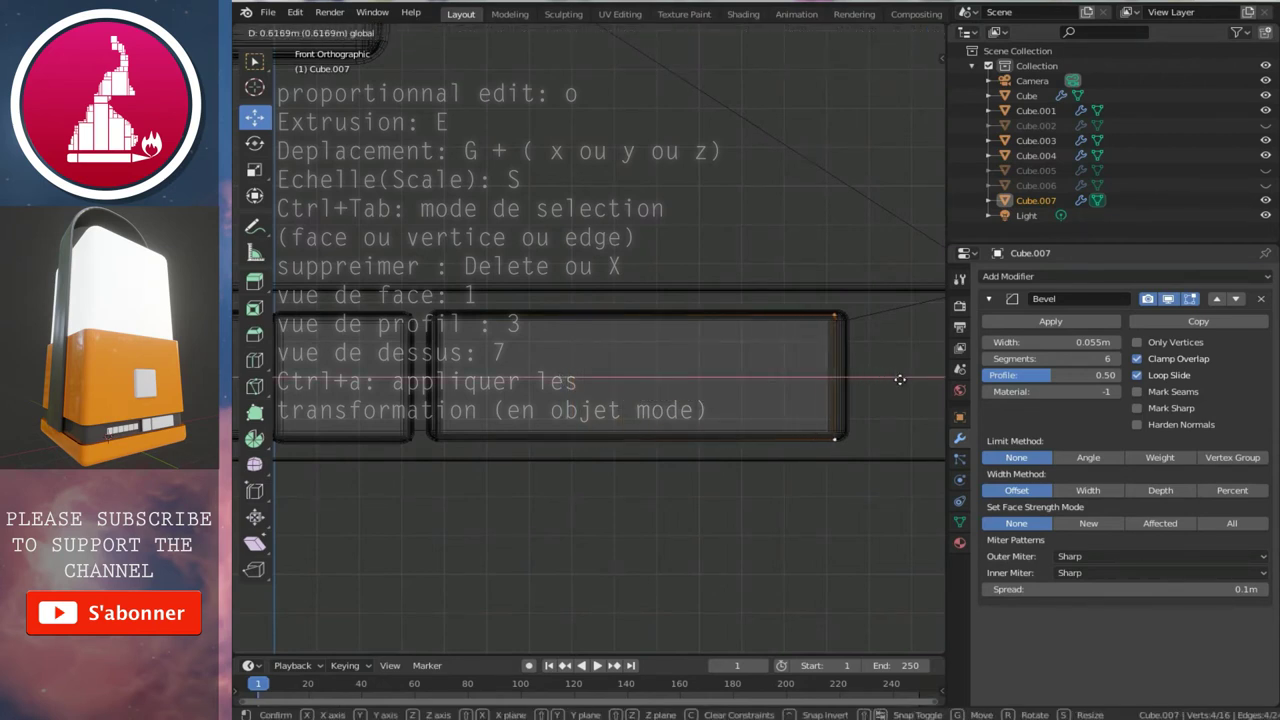
pyautogui.moveTo(901, 383); pyautogui.dragTo(898, 383)
pyautogui.moveTo(700, 380)
pyautogui.mouseDown(button='middle')
pyautogui.moveTo(593, 347)
pyautogui.moveTo(683, 365)
pyautogui.mouseUp(button='middle')
# - Check the new band panels in front view and select the top square button
pyautogui.press('Tab')
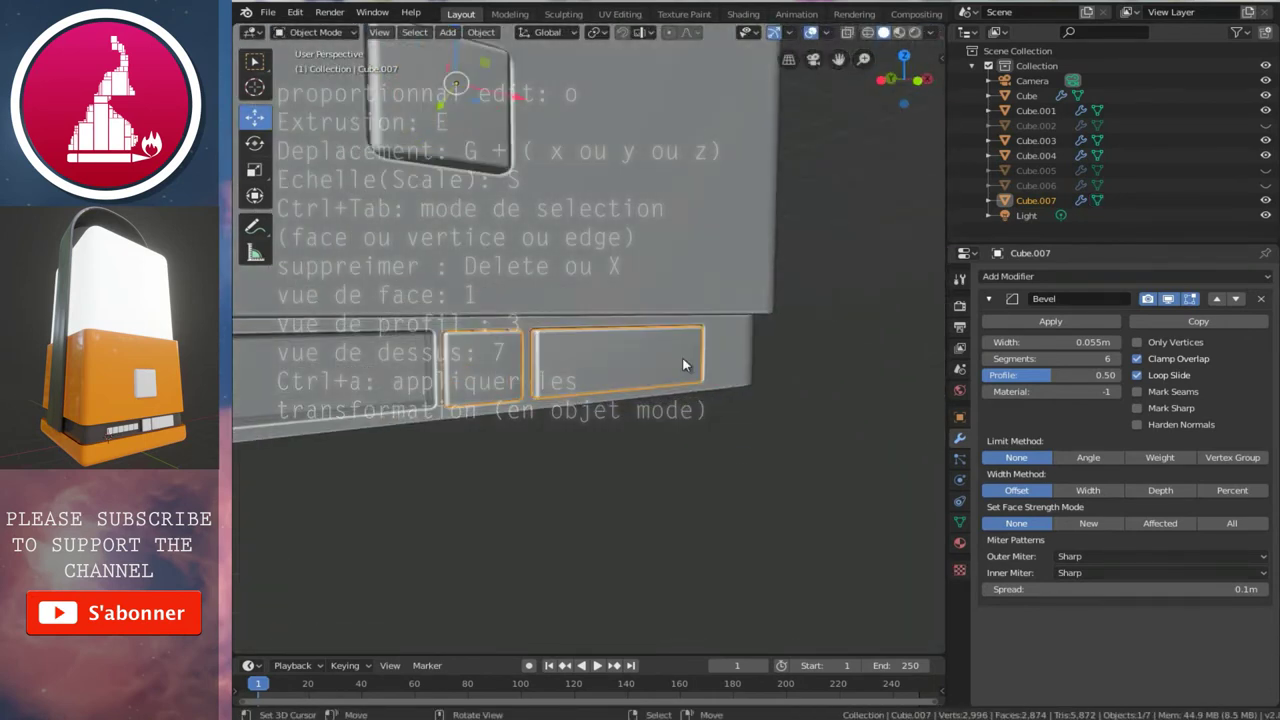
pyautogui.click(731, 362)
pyautogui.scroll(-3, 619, 336)
pyautogui.moveTo(619, 336); pyautogui.dragTo(555, 351, button='middle')
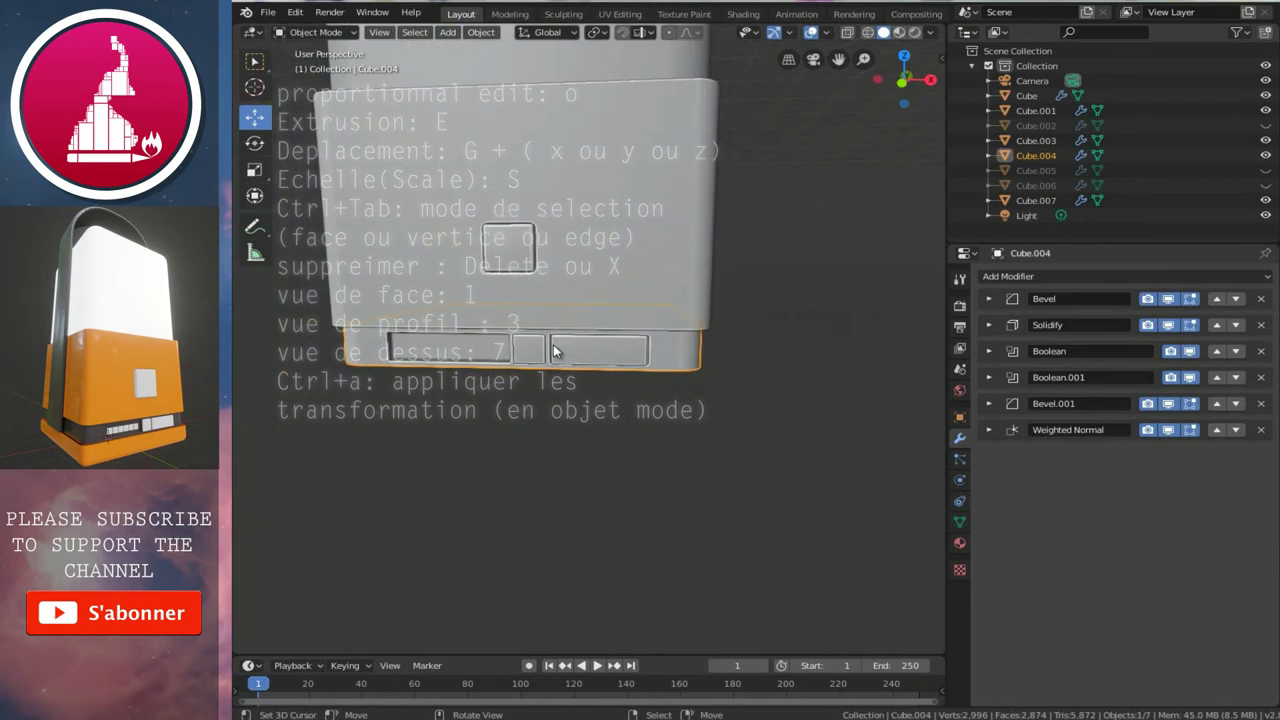
pyautogui.press('KP_1')
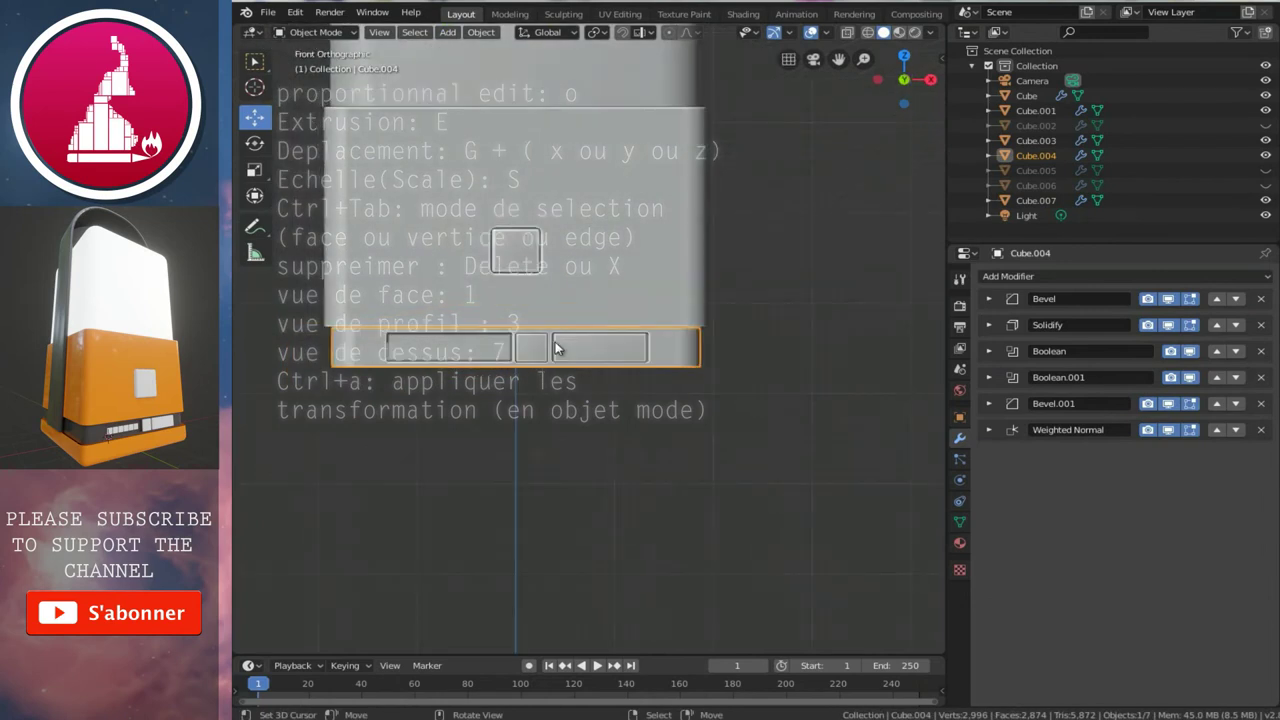
pyautogui.scroll(5, 538, 345)
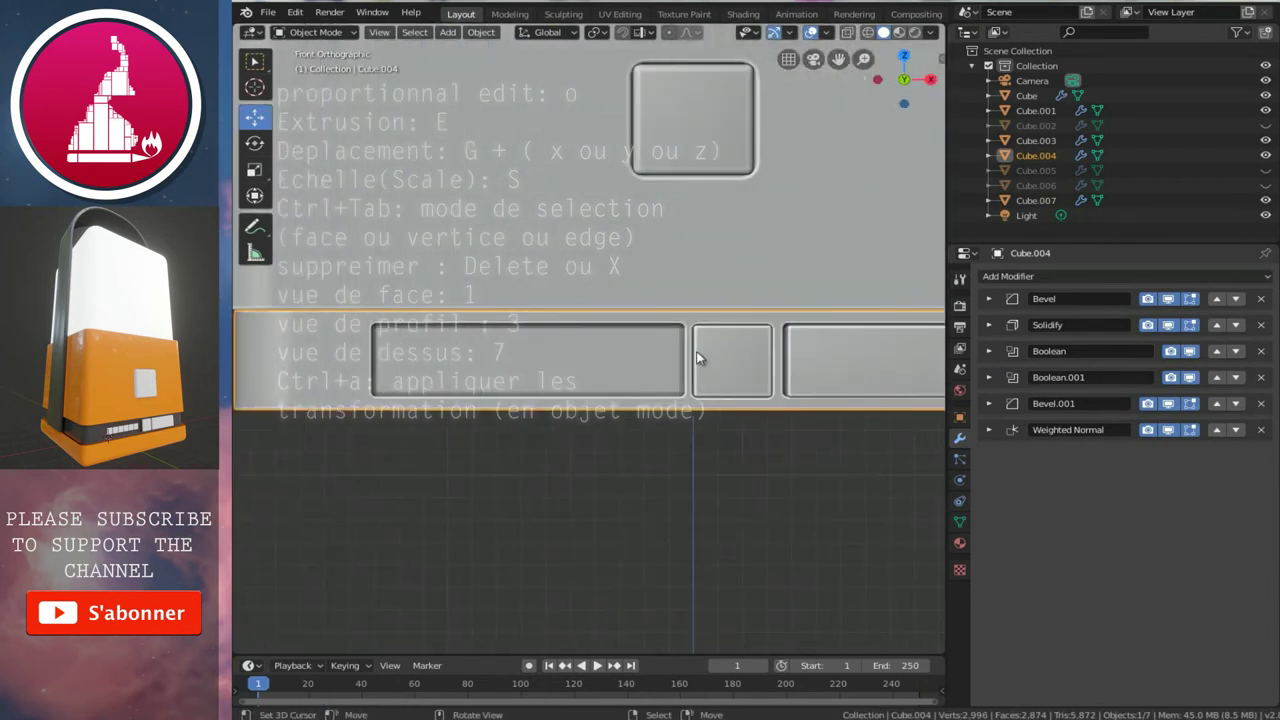
pyautogui.click(706, 358)
pyautogui.keyDown('ctrl'); pyautogui.scroll(-3, 693, 355); pyautogui.keyUp('ctrl')
pyautogui.scroll(2, 680, 347)
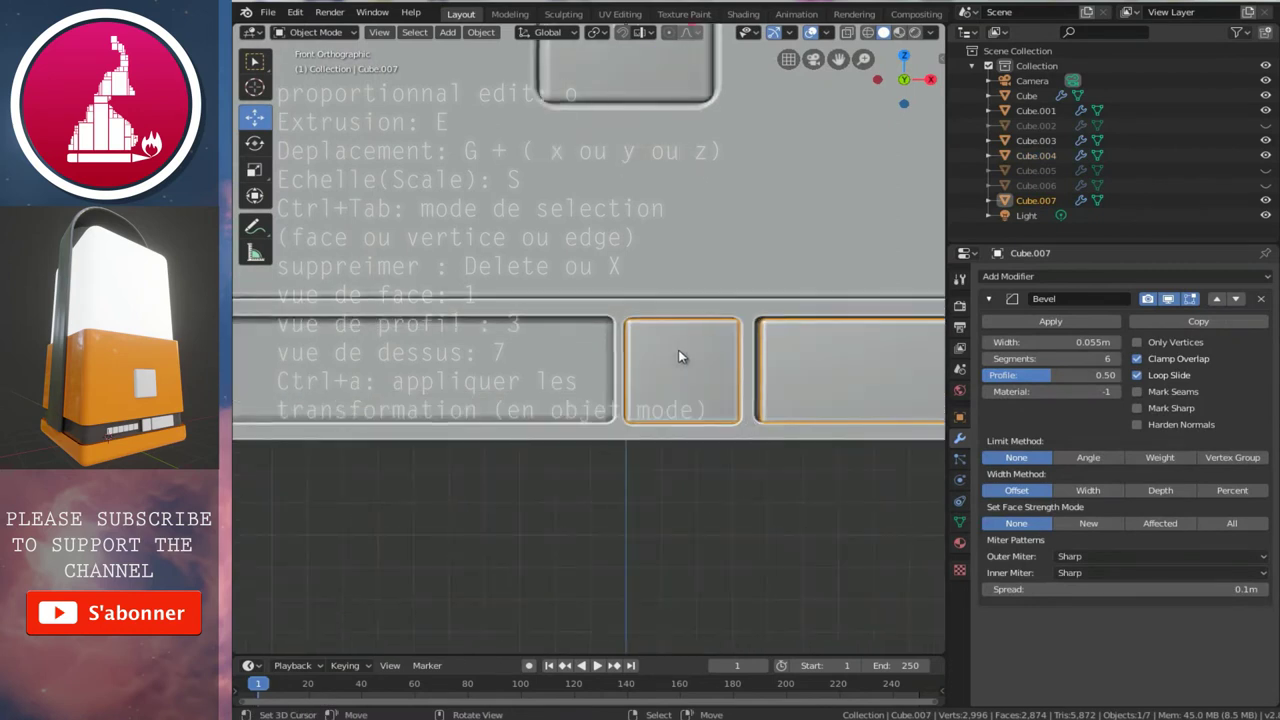
pyautogui.click(620, 81)
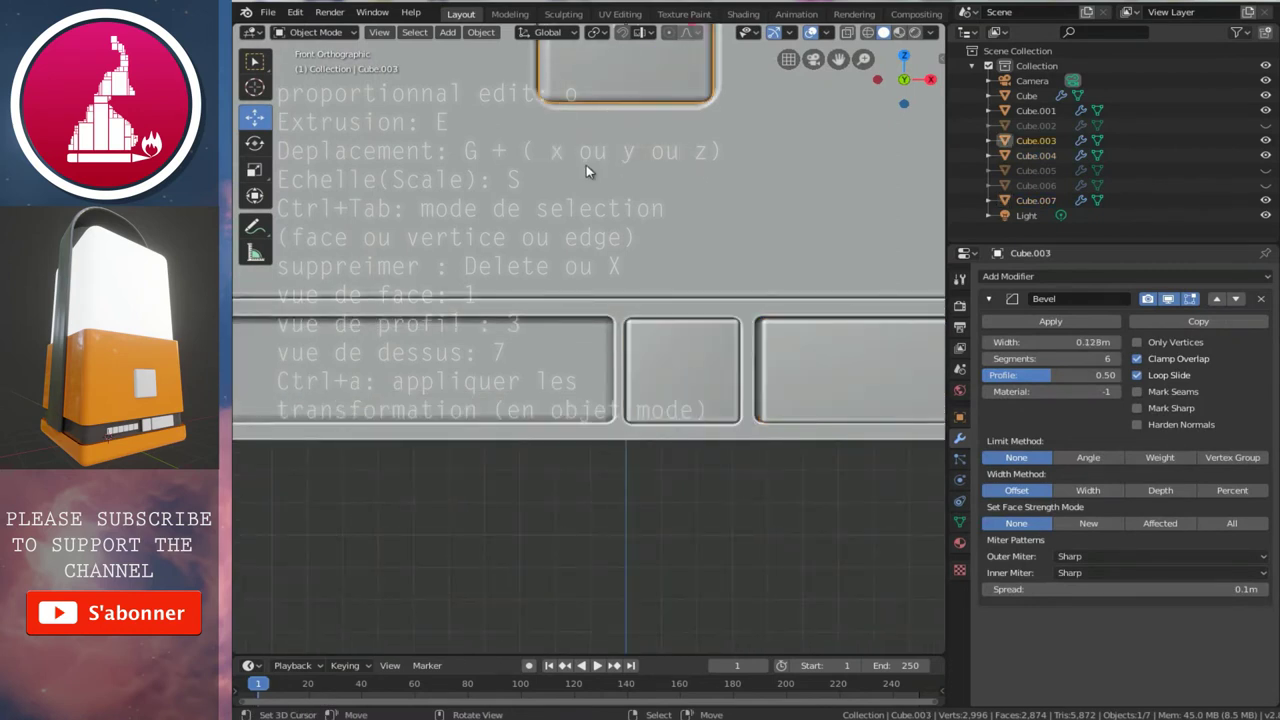
# - Duplicate the top square button again and bring the copy down over the band in X-ray view
pyautogui.hotkey('shift', 'd')
pyautogui.rightClick(641, 220)
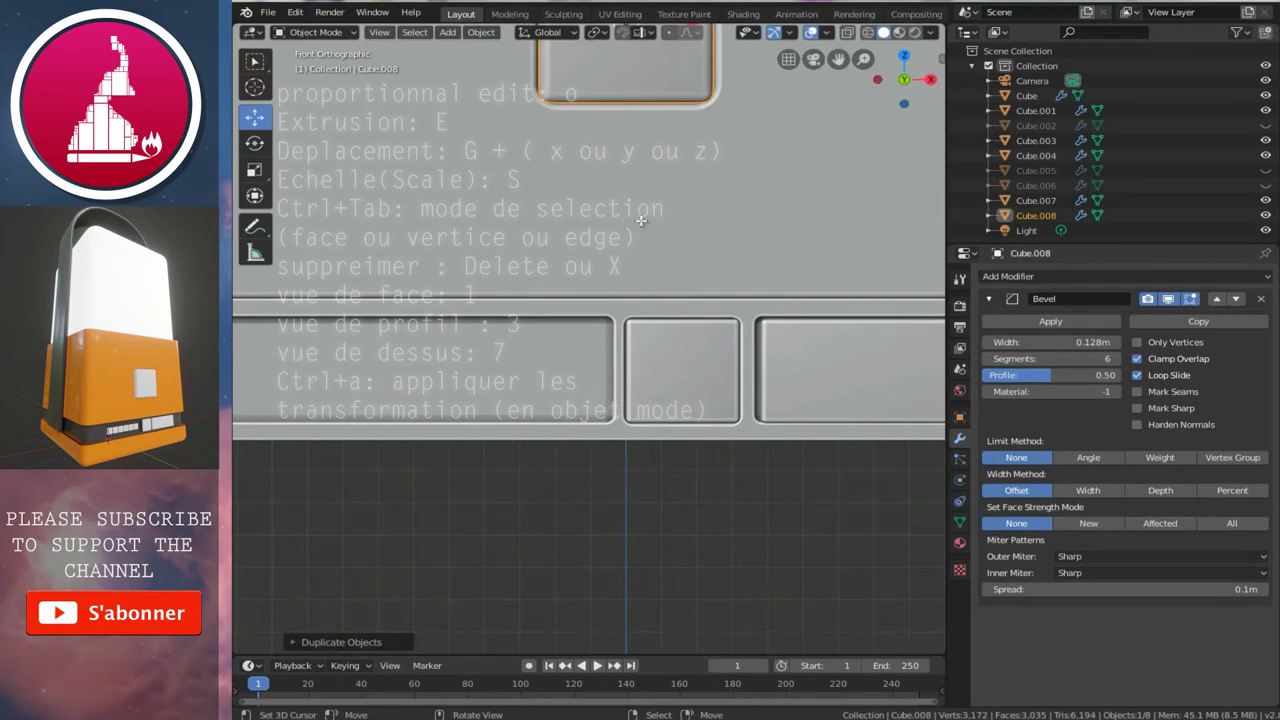
pyautogui.press('Tab')
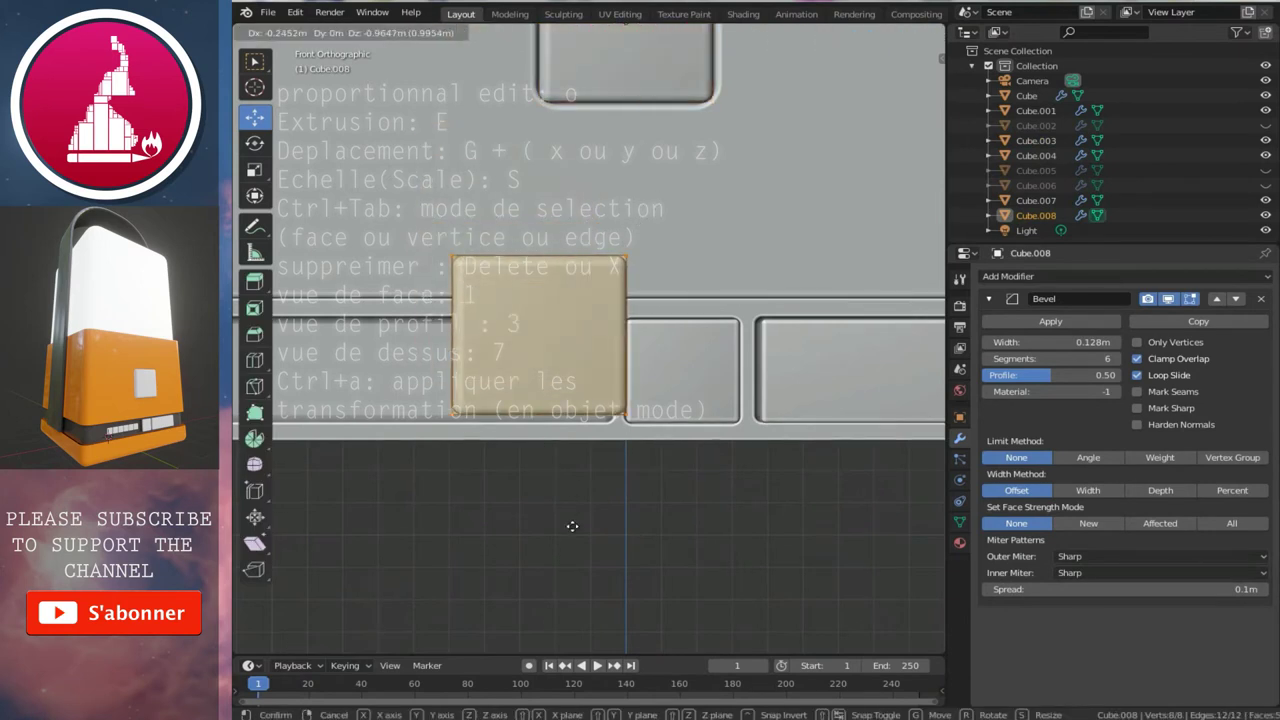
pyautogui.click(541, 417)
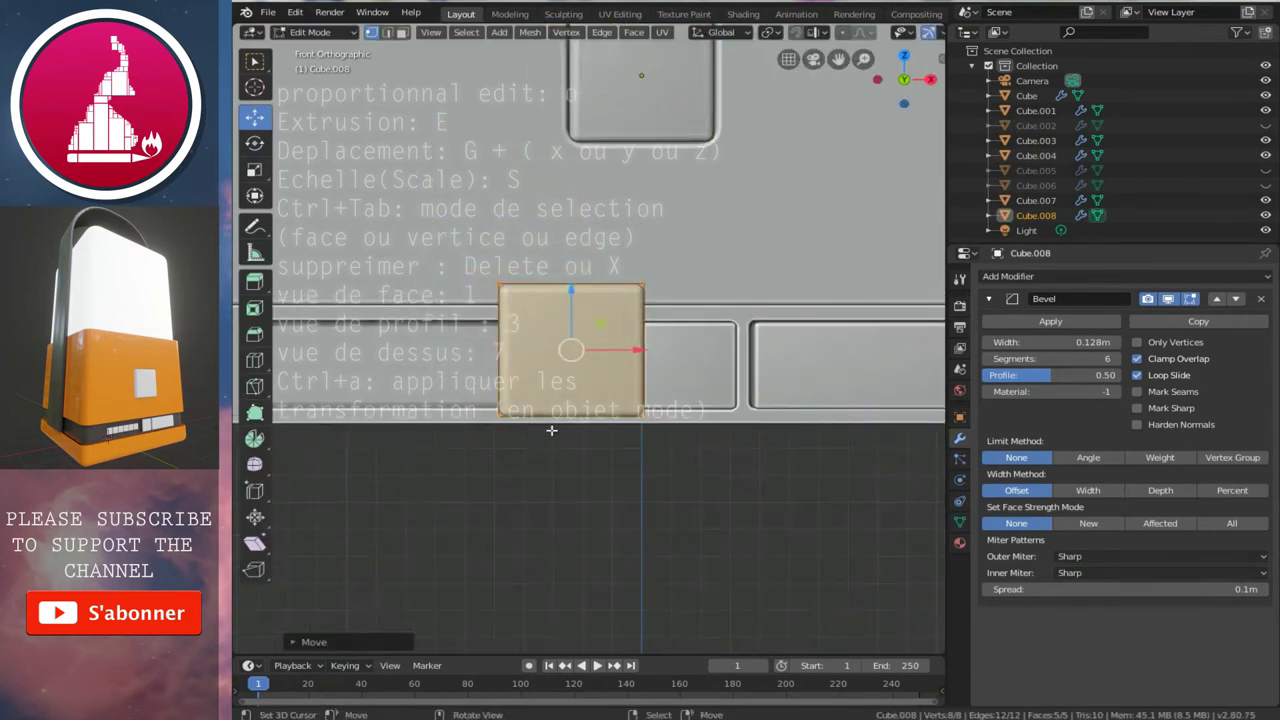
pyautogui.hotkey('alt', 'z')
pyautogui.scroll(1, 691, 511)
# - Shrink the copy's face and lower it into the base's recessed lower panel
pyautogui.press('s')
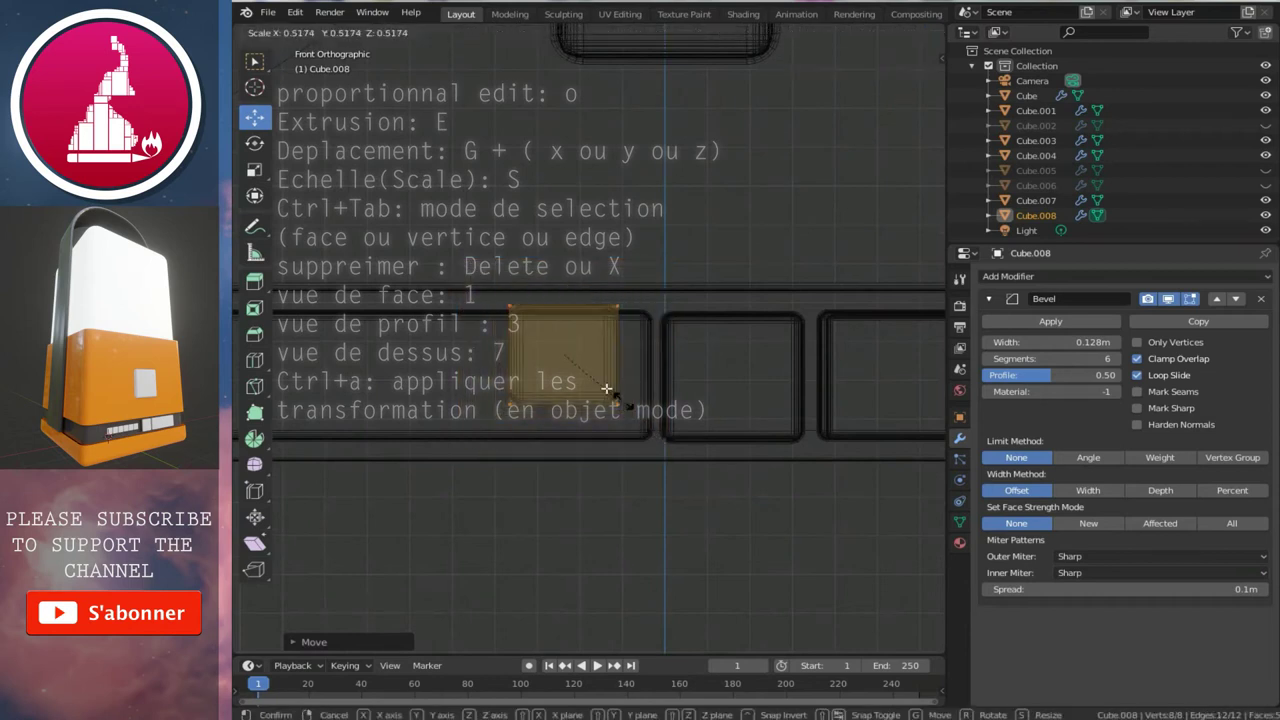
pyautogui.click(610, 391)
pyautogui.scroll(2, 615, 375)
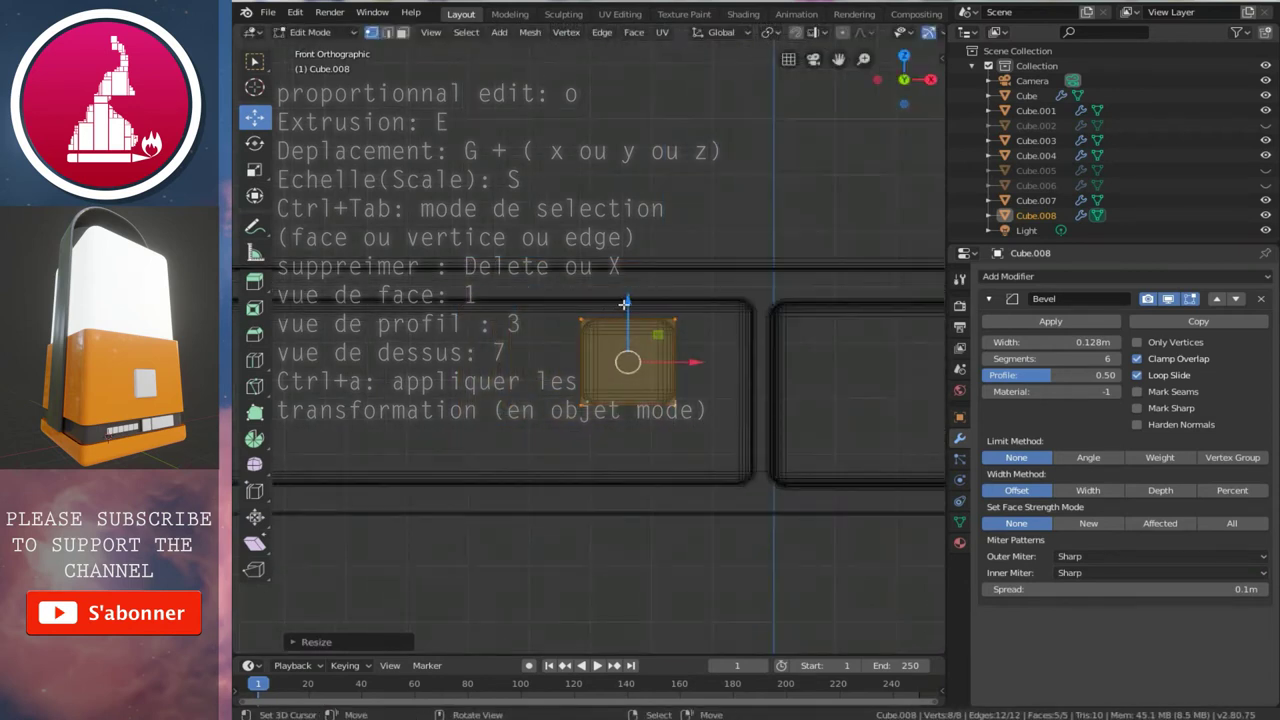
pyautogui.press('g')
pyautogui.press('z')
pyautogui.click(629, 338)
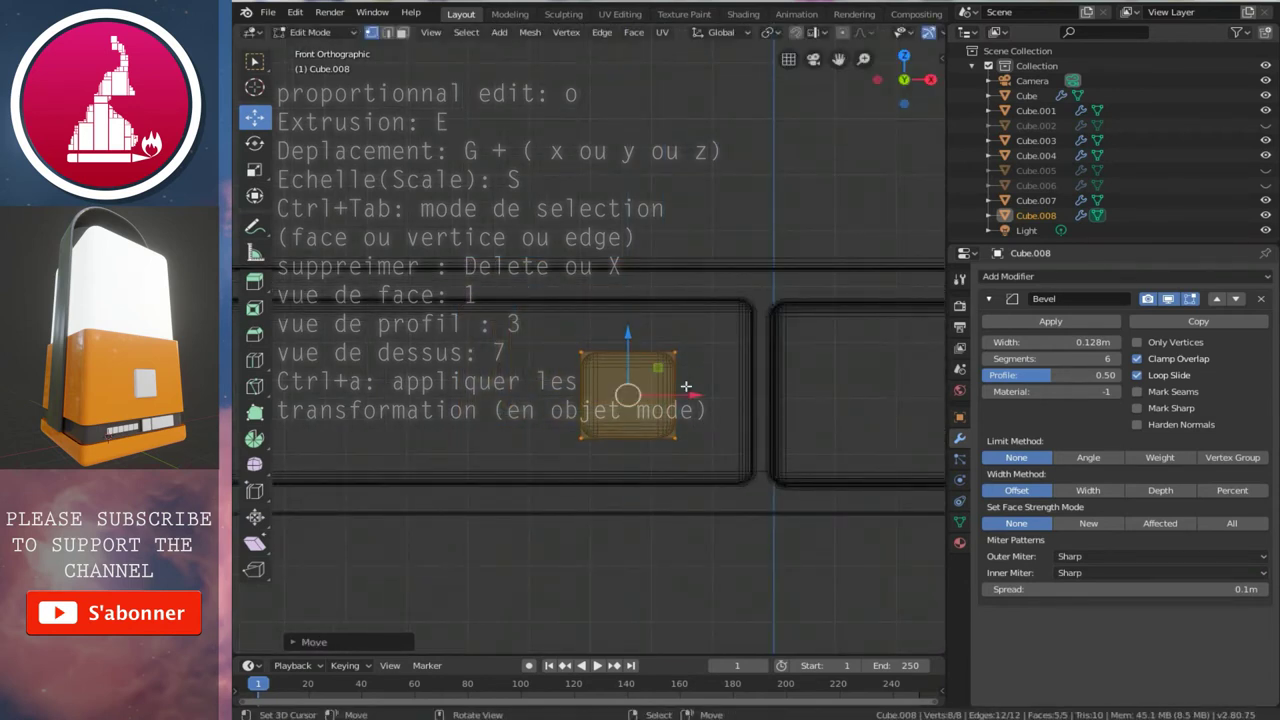
pyautogui.moveTo(692, 394); pyautogui.dragTo(705, 392)
pyautogui.moveTo(640, 340); pyautogui.dragTo(640, 344)
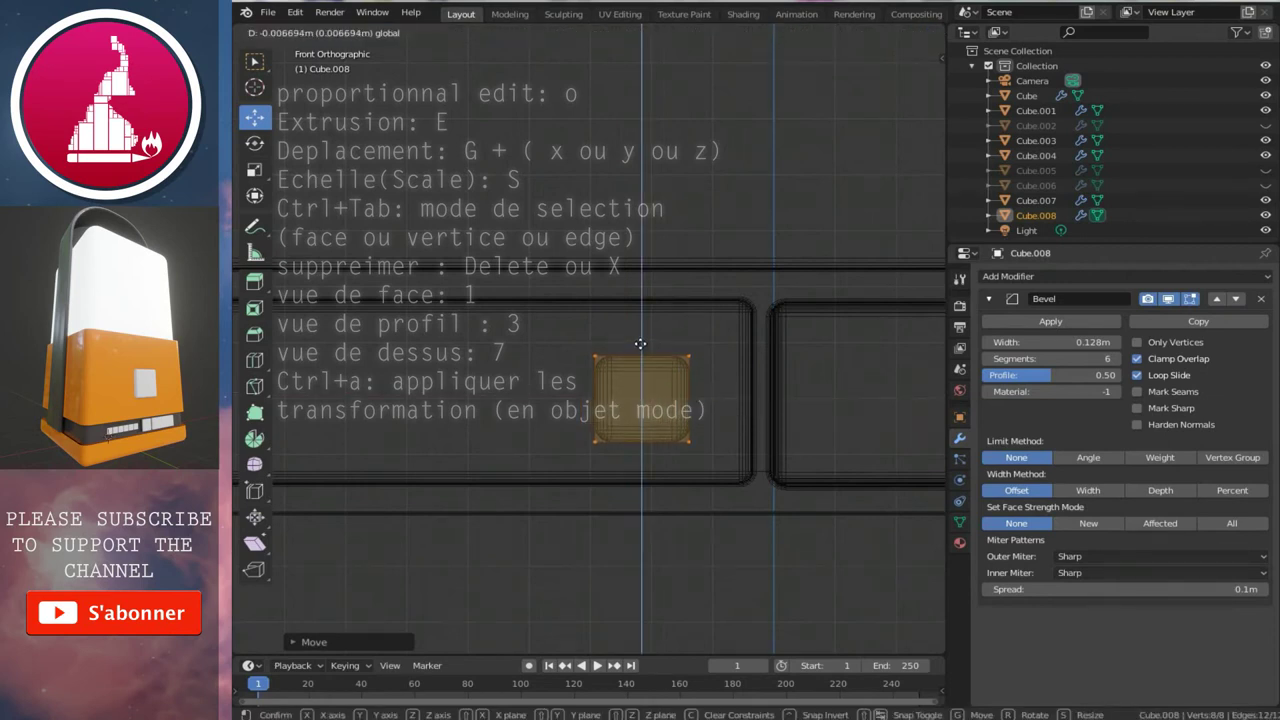
pyautogui.click(640, 344)
pyautogui.press('Tab')
# - Reduce the piece's bevel width to 0.043 m
pyautogui.scroll(-3, 669, 375)
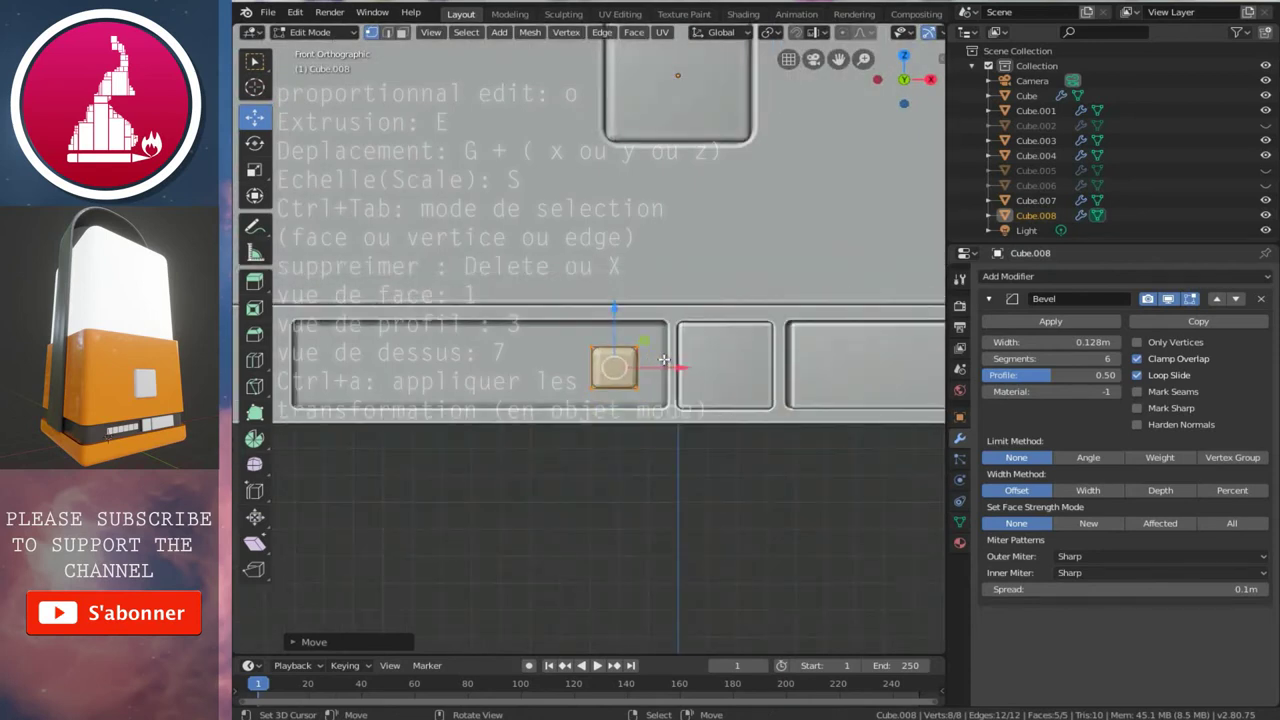
pyautogui.scroll(1, 669, 378)
pyautogui.scroll(3, 669, 372)
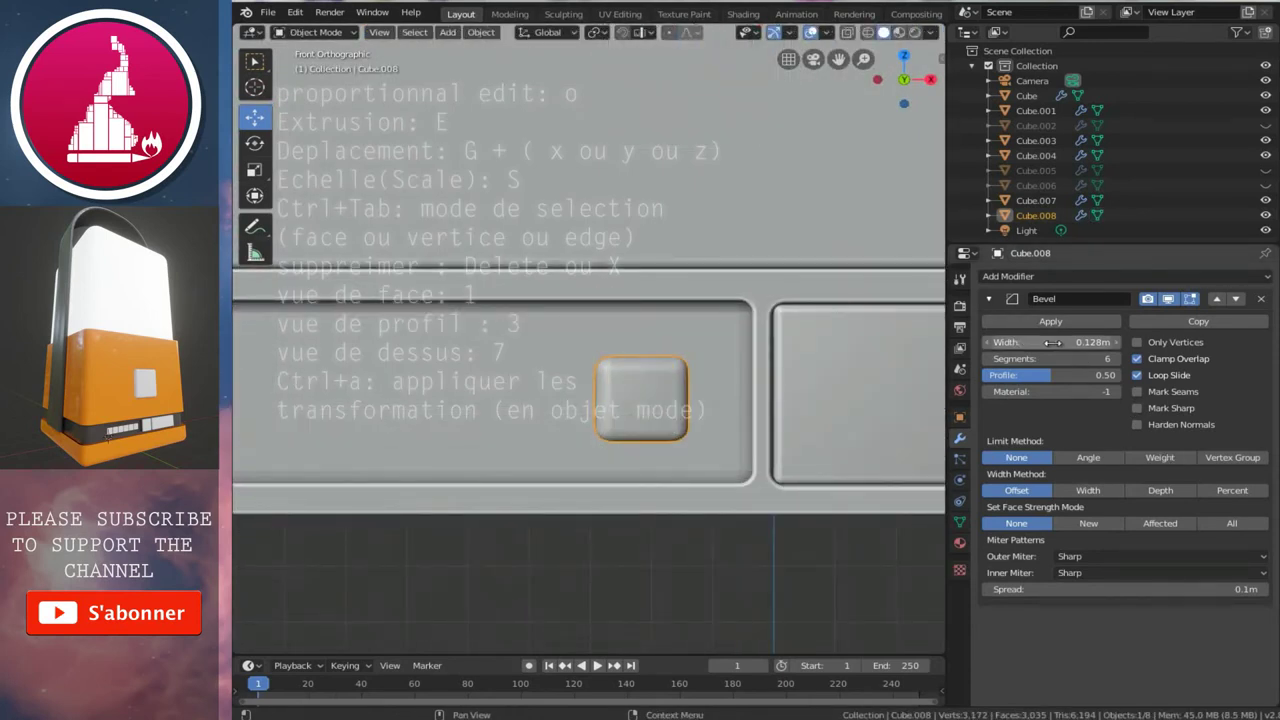
pyautogui.moveTo(1054, 342); pyautogui.dragTo(986, 347)
pyautogui.scroll(-2, 707, 336)
pyautogui.scroll(-2, 604, 297)
pyautogui.moveTo(604, 297); pyautogui.dragTo(614, 312, button='middle')
# - In right side view, push the piece about 0.12 m along Y so it sits flush in the slot
pyautogui.press('KP_3')
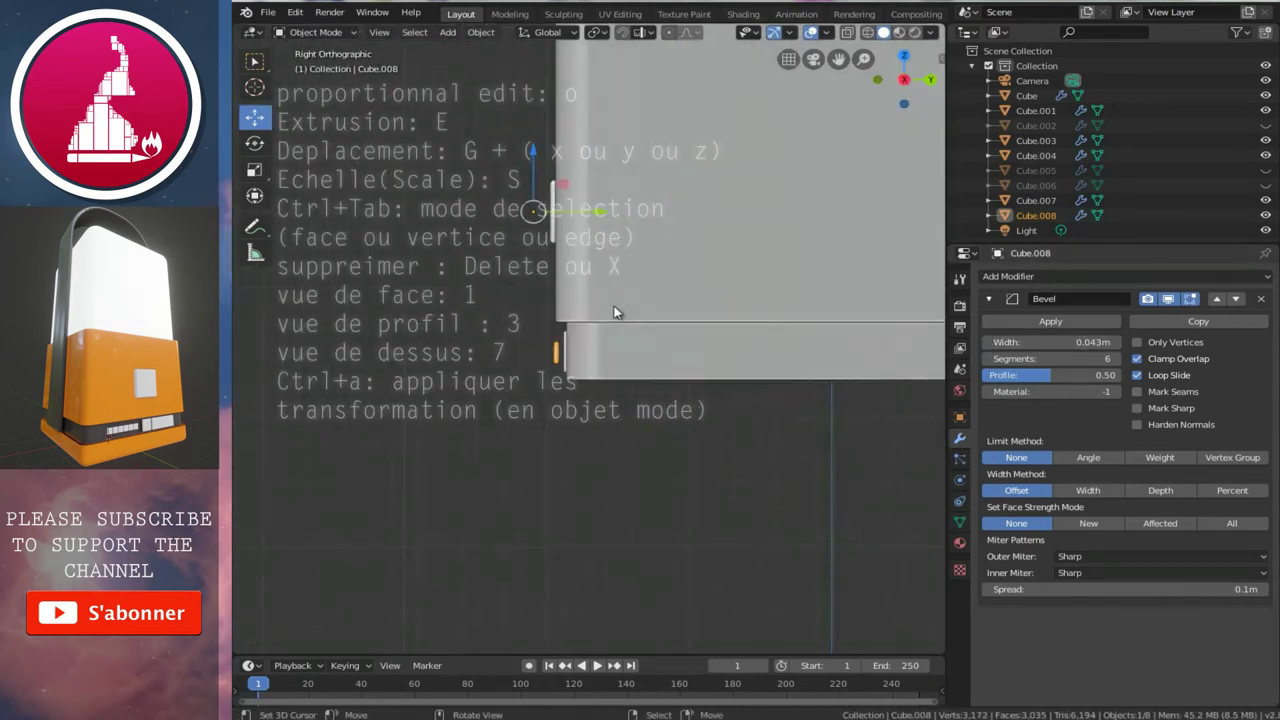
pyautogui.scroll(-2, 643, 292)
pyautogui.scroll(-2, 624, 299)
pyautogui.scroll(2, 668, 385)
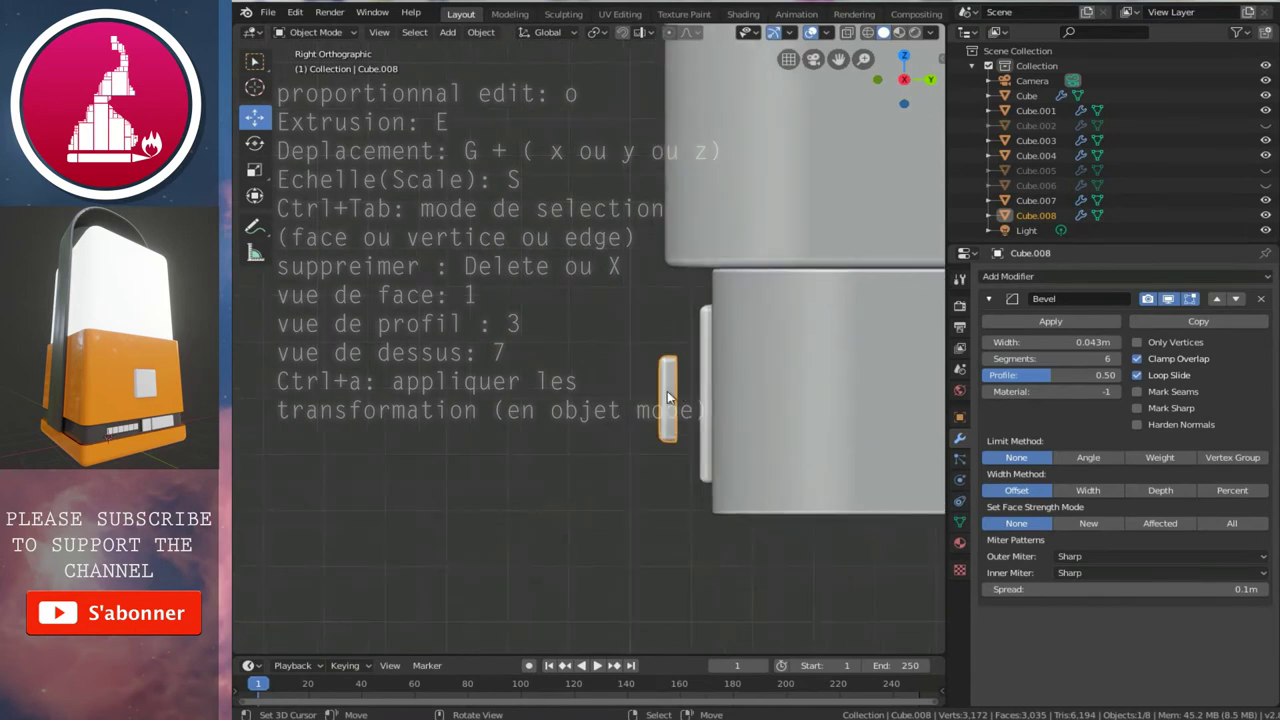
pyautogui.scroll(2, 752, 461)
pyautogui.hotkey('shift', 'z')
pyautogui.scroll(2, 683, 460)
pyautogui.press('Tab')
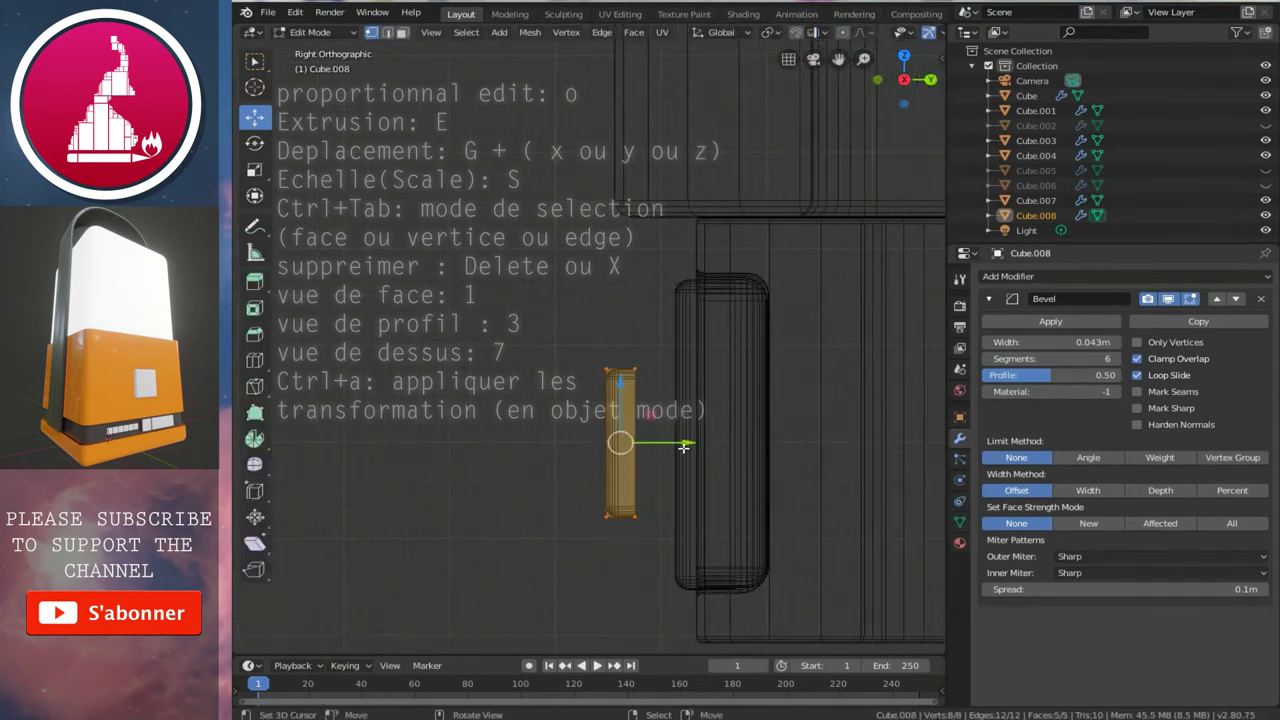
pyautogui.press('g')
pyautogui.press('y')
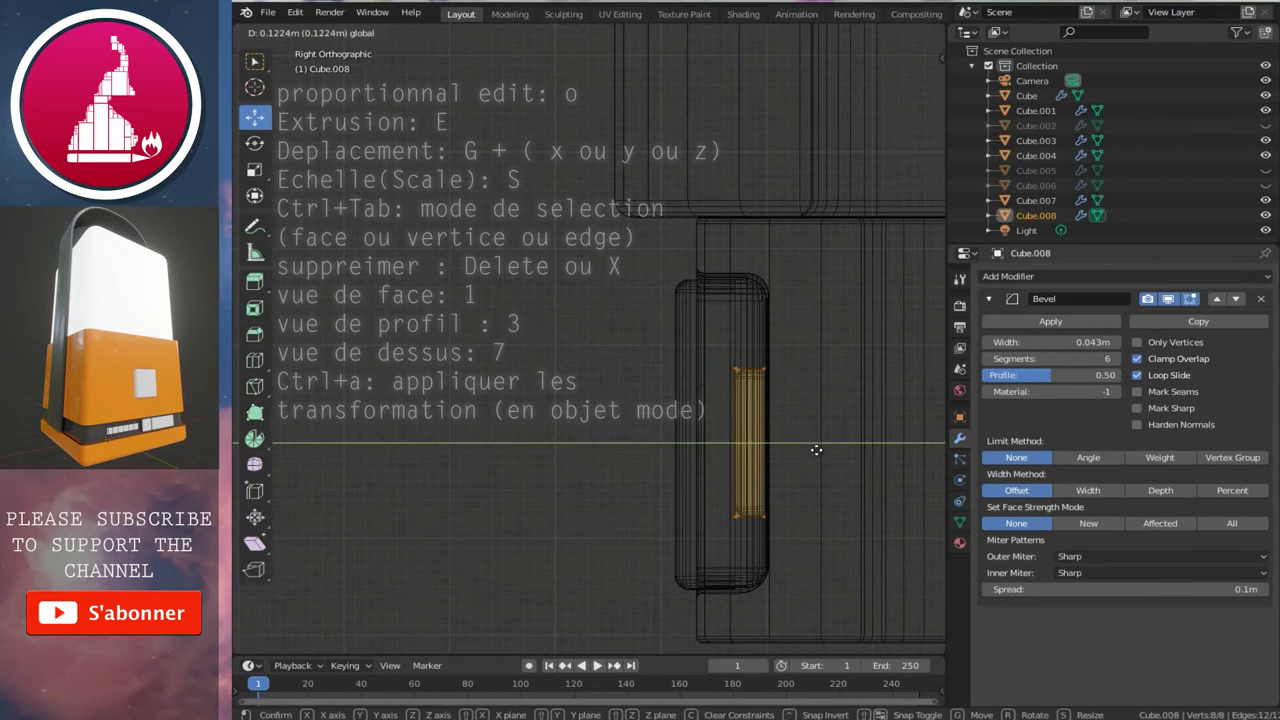
pyautogui.click(816, 450)
# - Return to the solid front view and reselect the small square piece Cube.008
pyautogui.press('KP_1')
pyautogui.hotkey('alt', 'z')
pyautogui.scroll(-5, 765, 426)
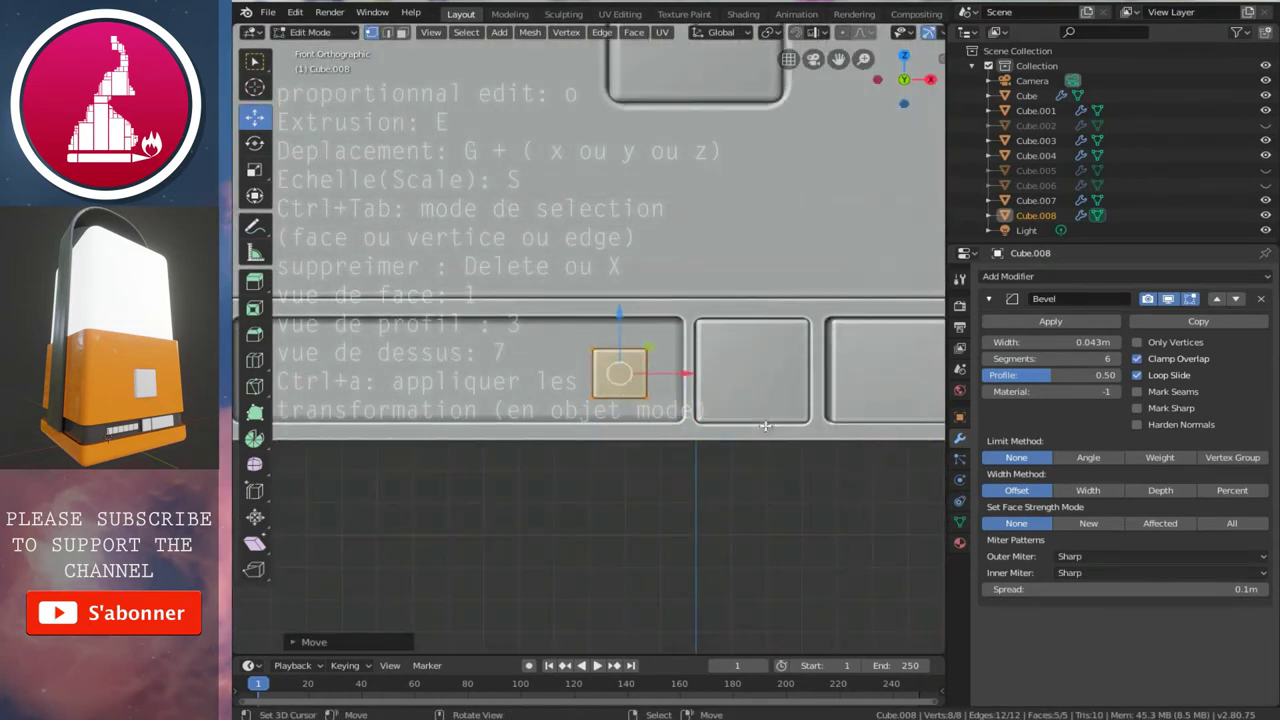
pyautogui.press('Tab')
pyautogui.scroll(-3, 754, 385)
pyautogui.click(540, 351)
pyautogui.moveTo(540, 351)
pyautogui.mouseDown(button='middle')
pyautogui.moveTo(631, 398)
pyautogui.moveTo(580, 354)
pyautogui.moveTo(690, 367)
pyautogui.mouseUp(button='middle')
pyautogui.click(580, 354)
pyautogui.press('KP_1')
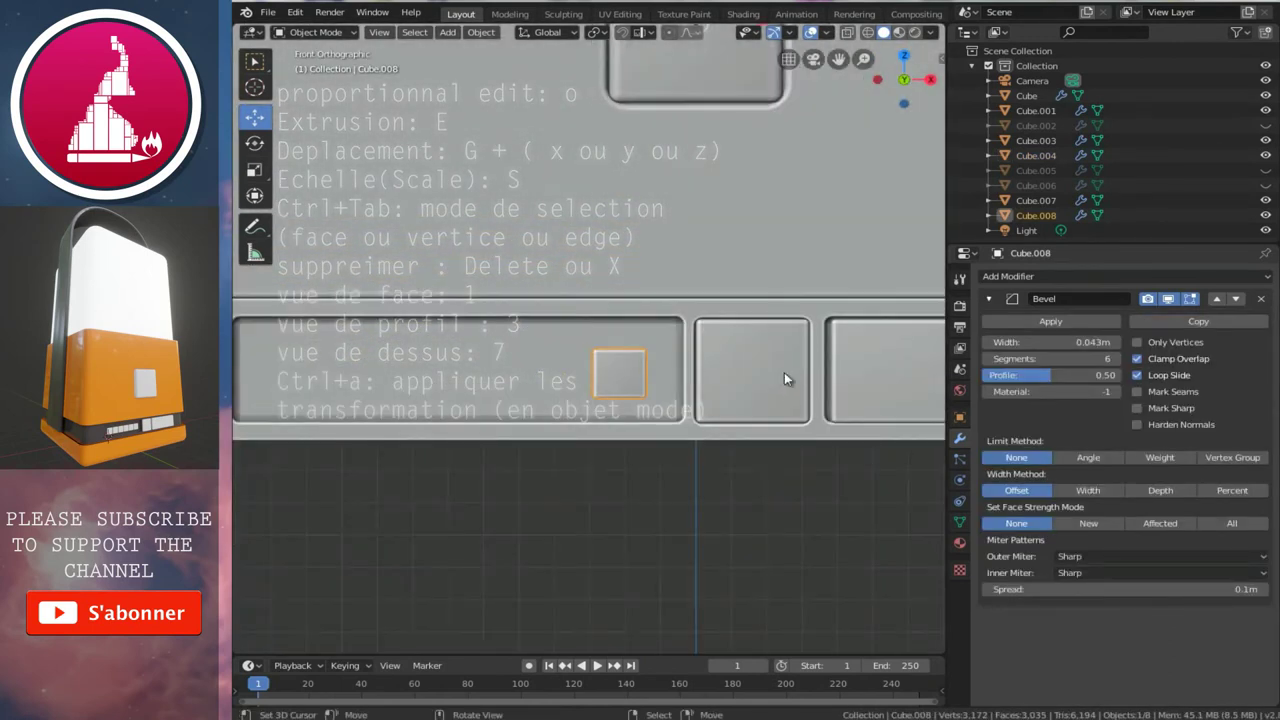
pyautogui.keyDown('shift'); pyautogui.moveTo(456, 340); pyautogui.dragTo(566, 354, button='middle'); pyautogui.keyUp('shift')
# - Add an Array modifier to Cube.008 with constant offset X -0.71 m instead of relative offset
pyautogui.click(988, 298)
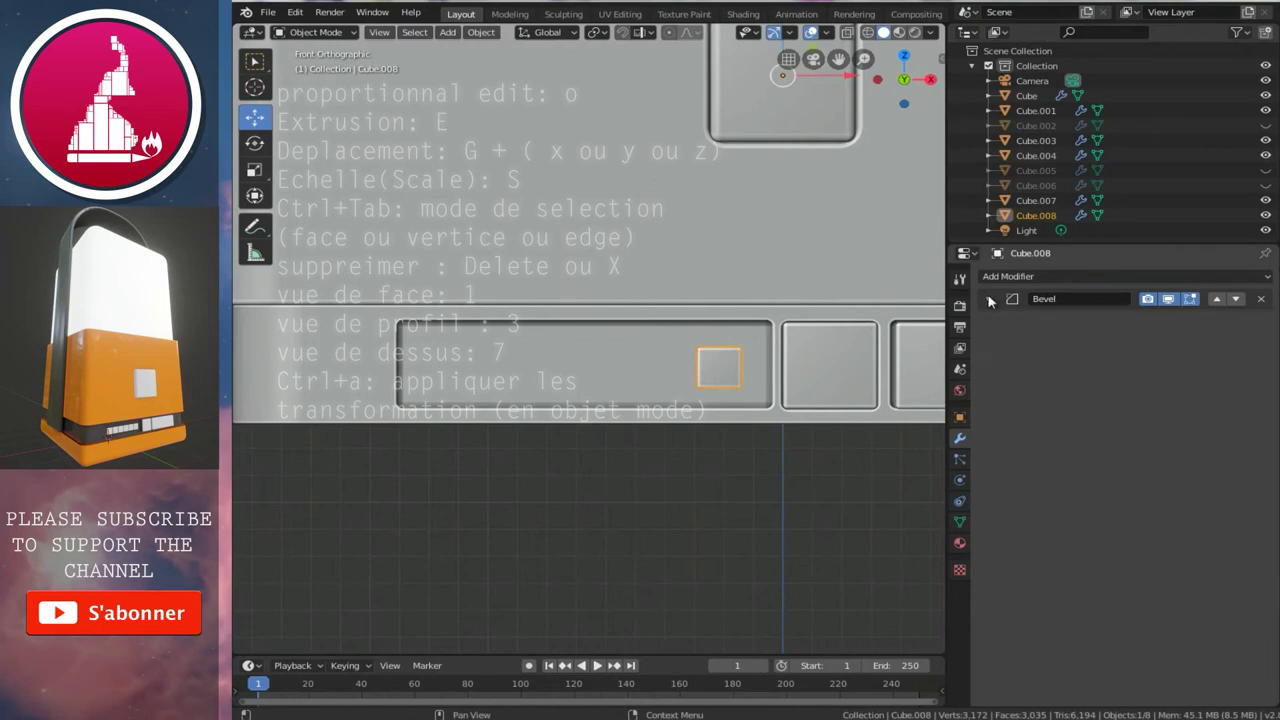
pyautogui.click(997, 277)
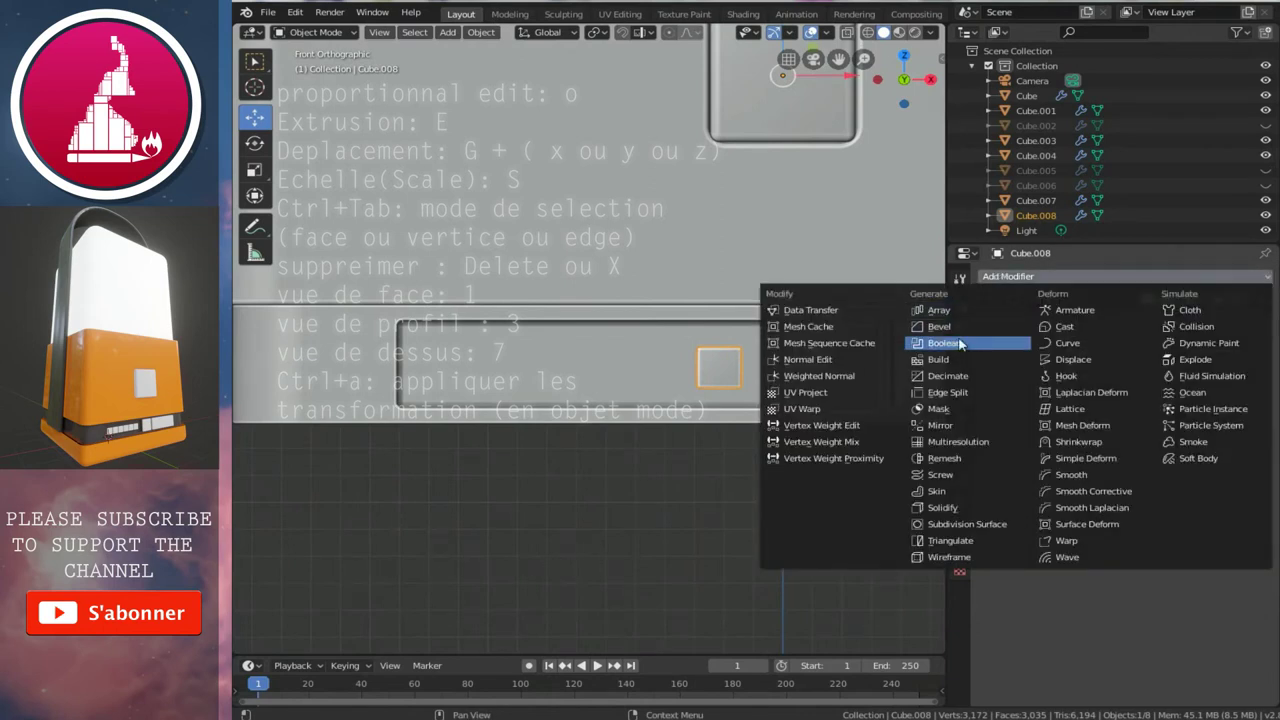
pyautogui.click(938, 310)
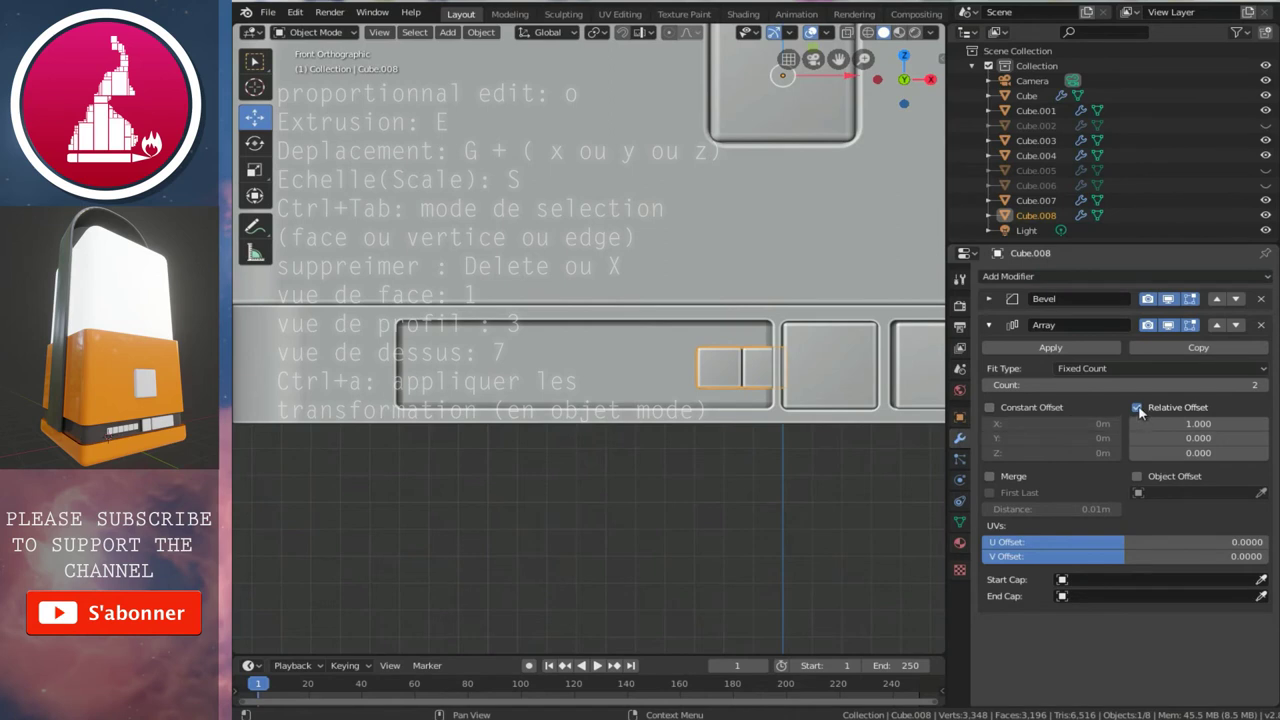
pyautogui.click(1137, 409)
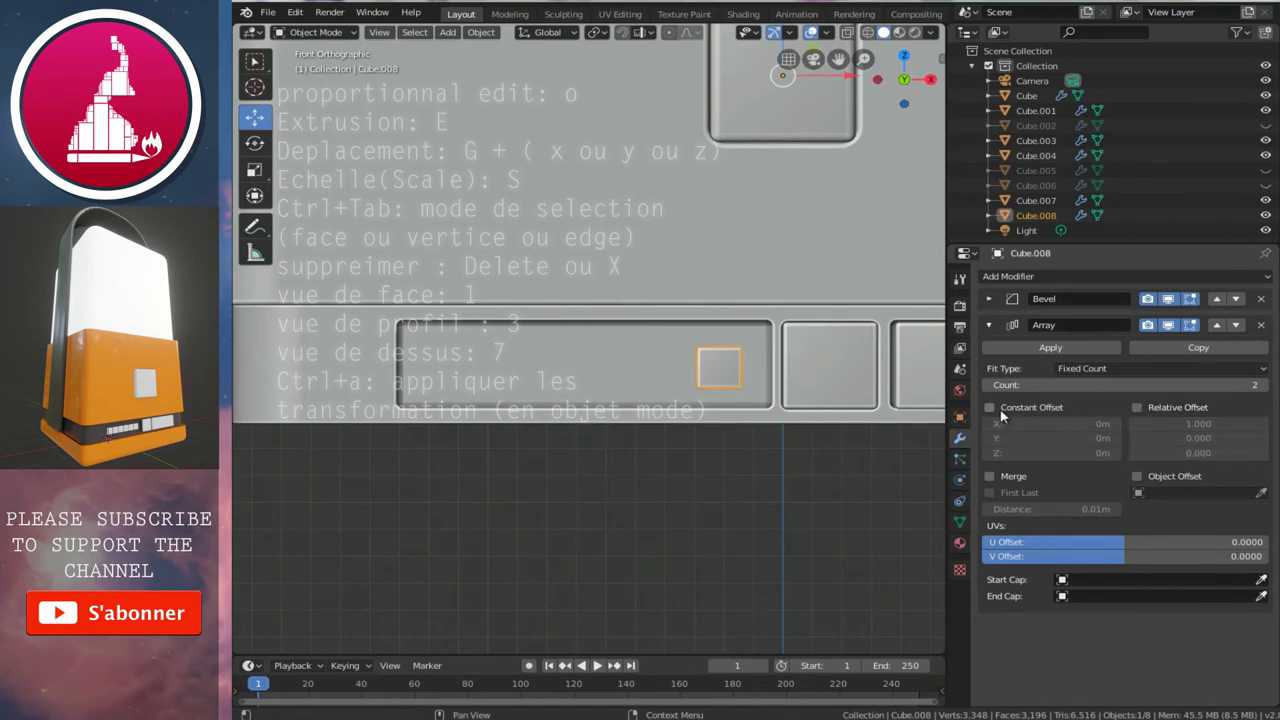
pyautogui.click(989, 409)
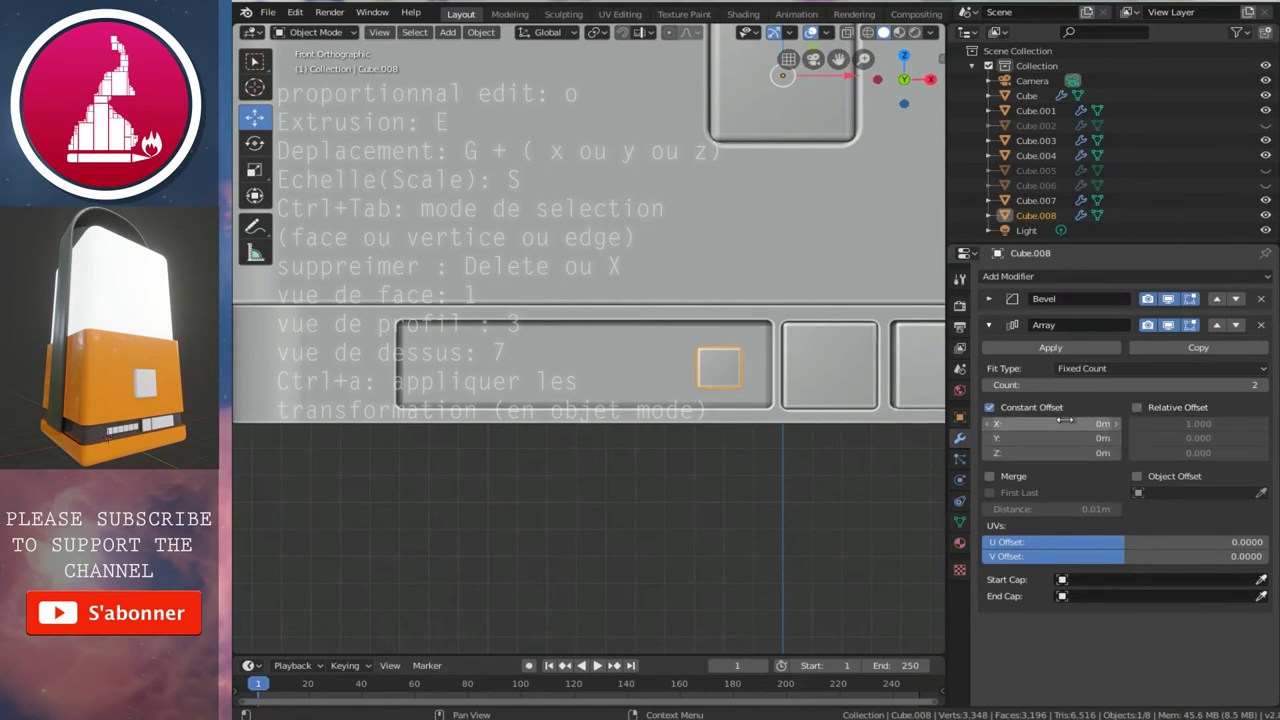
pyautogui.moveTo(1078, 423); pyautogui.dragTo(1015, 432)
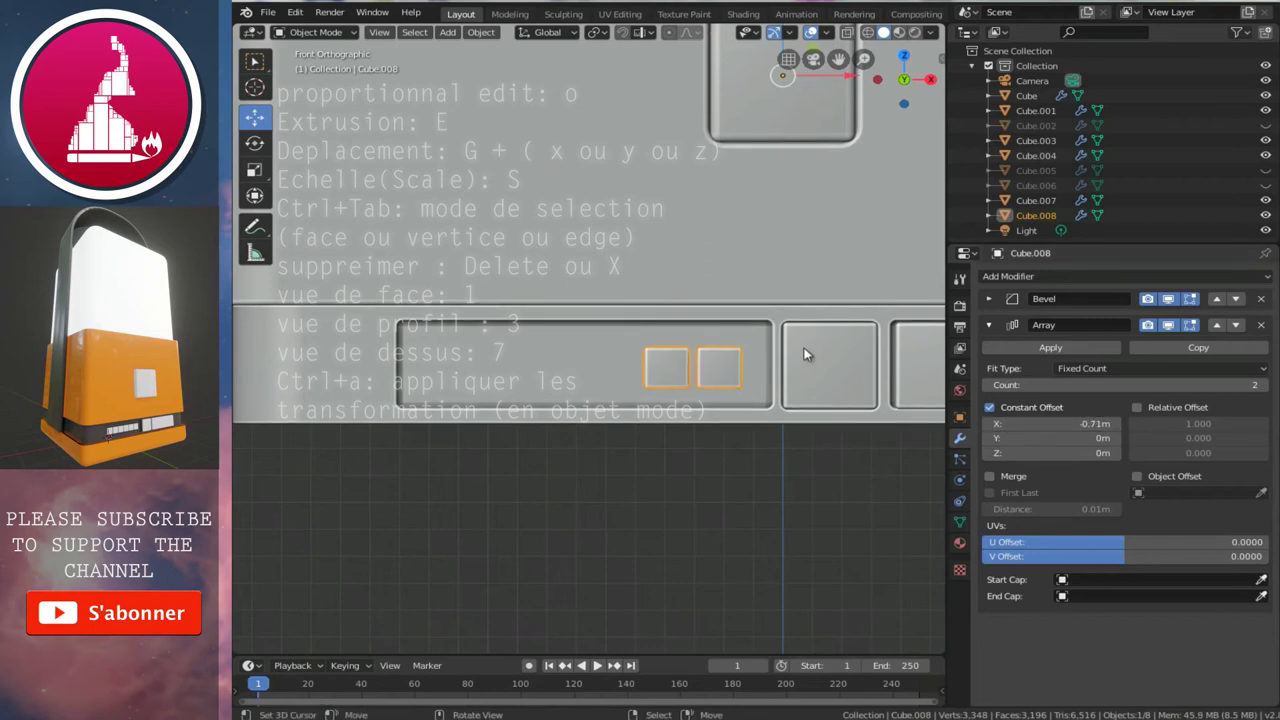
pyautogui.scroll(4, 689, 362)
pyautogui.keyDown('ctrl'); pyautogui.scroll(1, 684, 362); pyautogui.keyUp('ctrl')
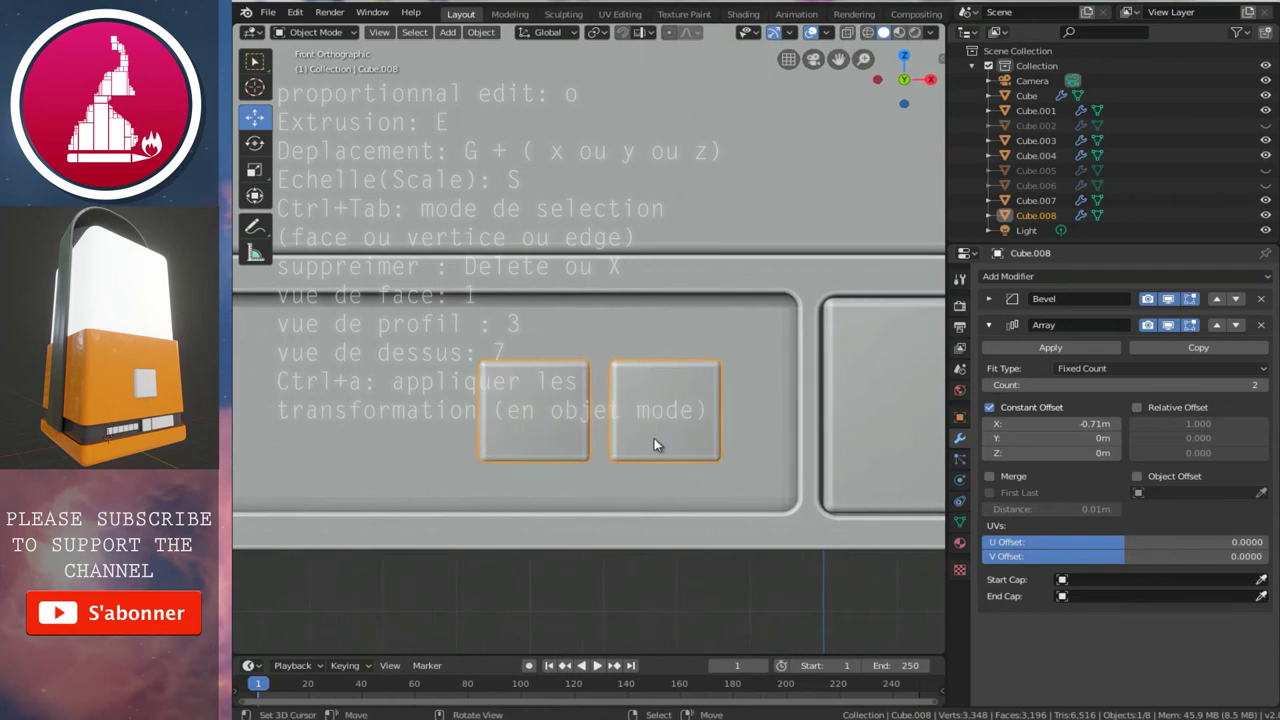
# - Raise the array count to 6 and view the full row of squares
pyautogui.click(1264, 386)
pyautogui.click(1264, 386)
pyautogui.scroll(-3, 630, 374)
pyautogui.keyDown('ctrl'); pyautogui.scroll(-5, 630, 374); pyautogui.keyUp('ctrl')
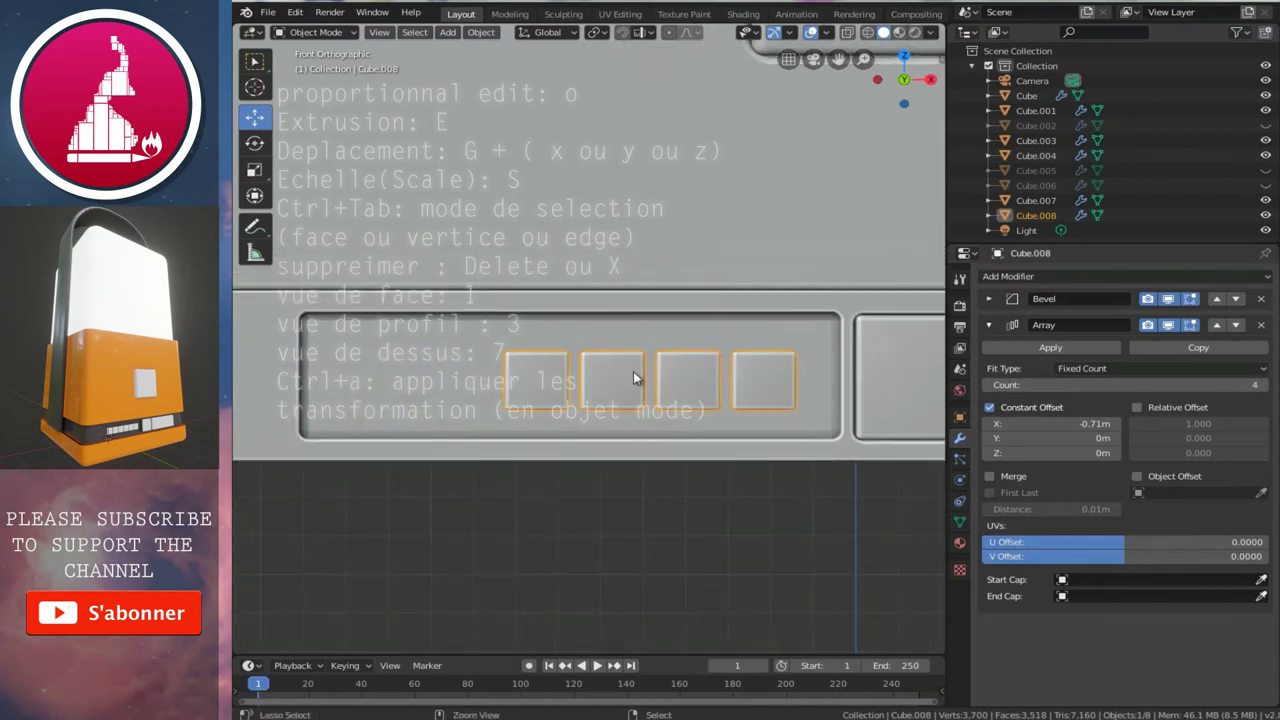
pyautogui.click(1264, 386)
pyautogui.click(1264, 386)
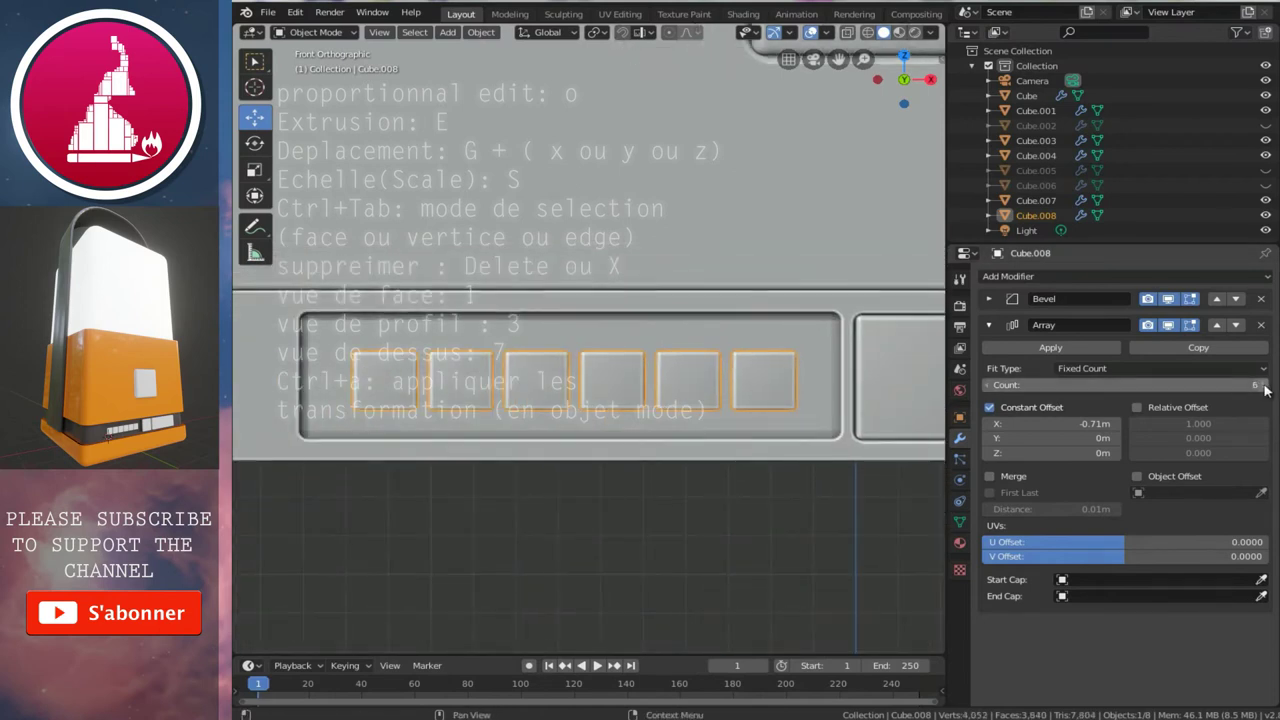
pyautogui.scroll(-5, 630, 393)
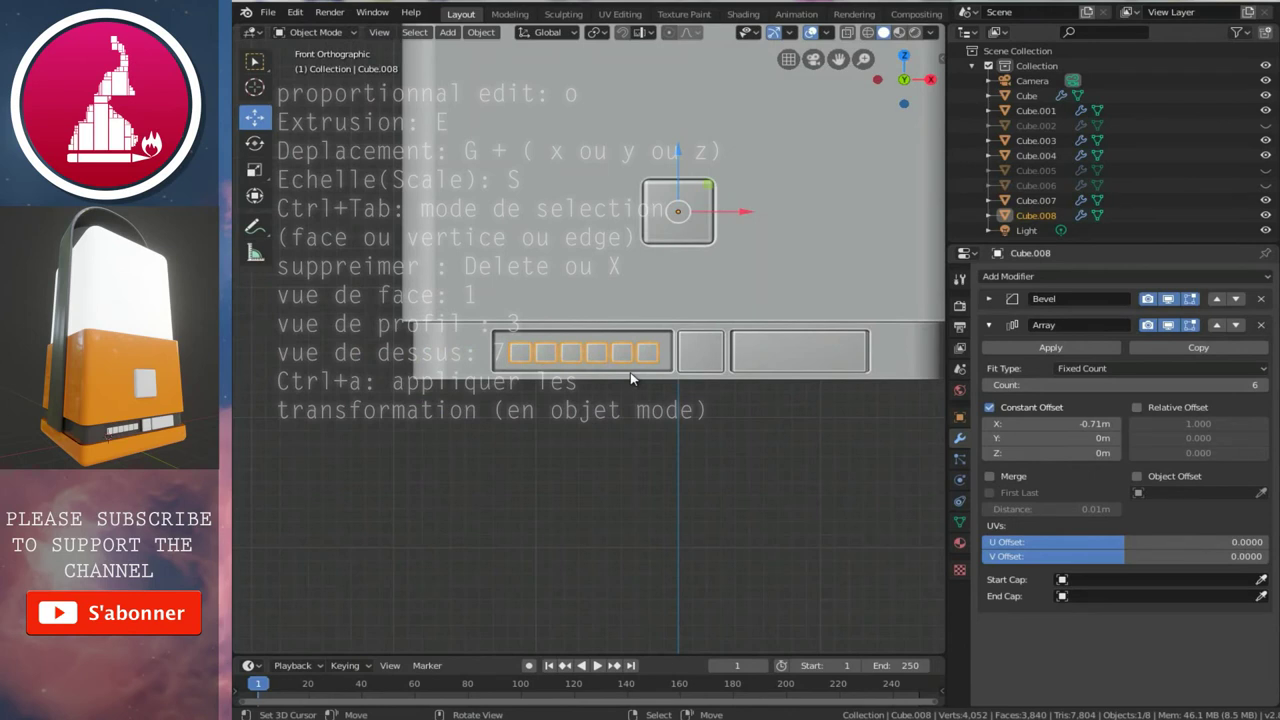
pyautogui.hotkey('alt', 'a')
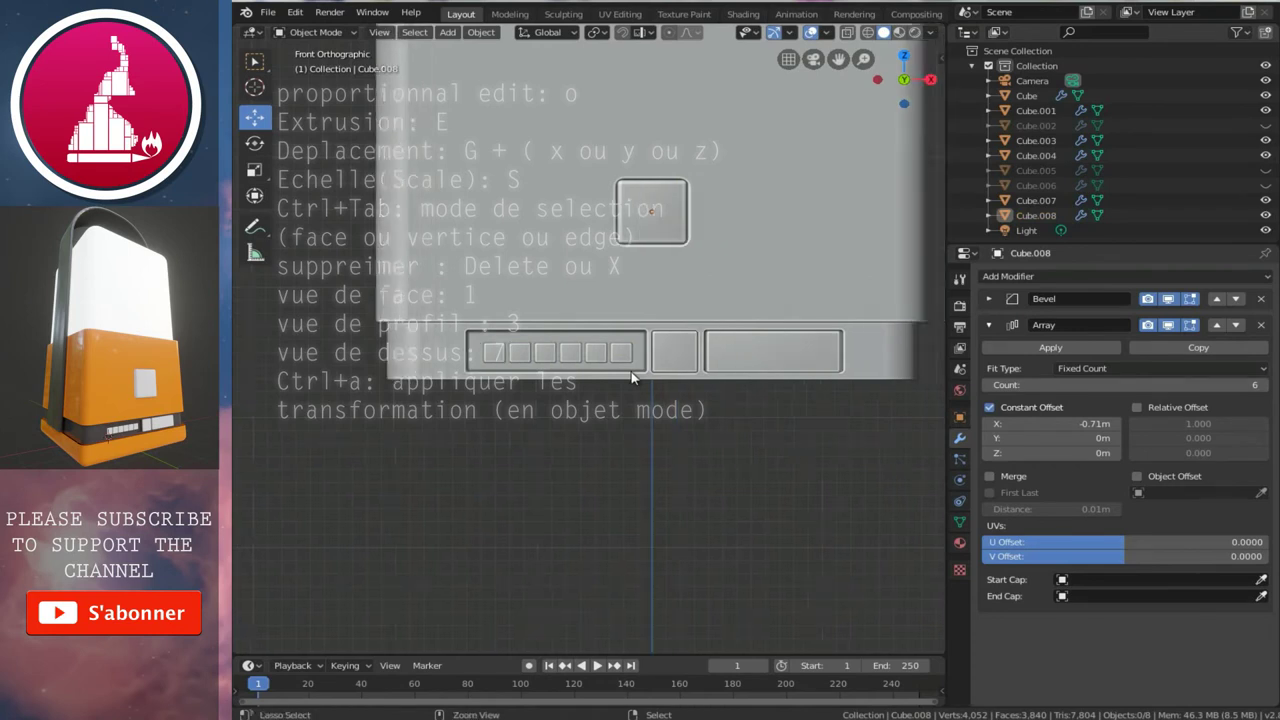
pyautogui.keyDown('shift'); pyautogui.moveTo(632, 377); pyautogui.dragTo(472, 375, button='middle'); pyautogui.keyUp('shift')
pyautogui.scroll(-2, 722, 358)
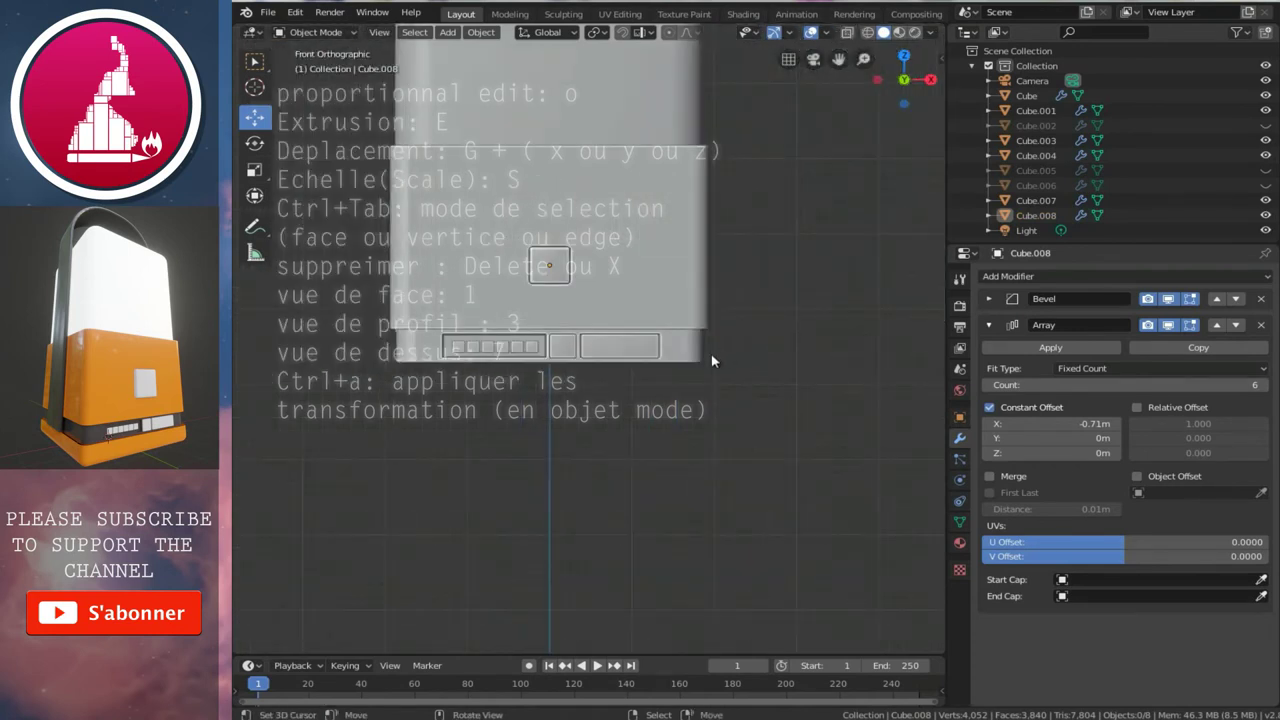
pyautogui.keyDown('ctrl'); pyautogui.scroll(3, 711, 358); pyautogui.keyUp('ctrl')
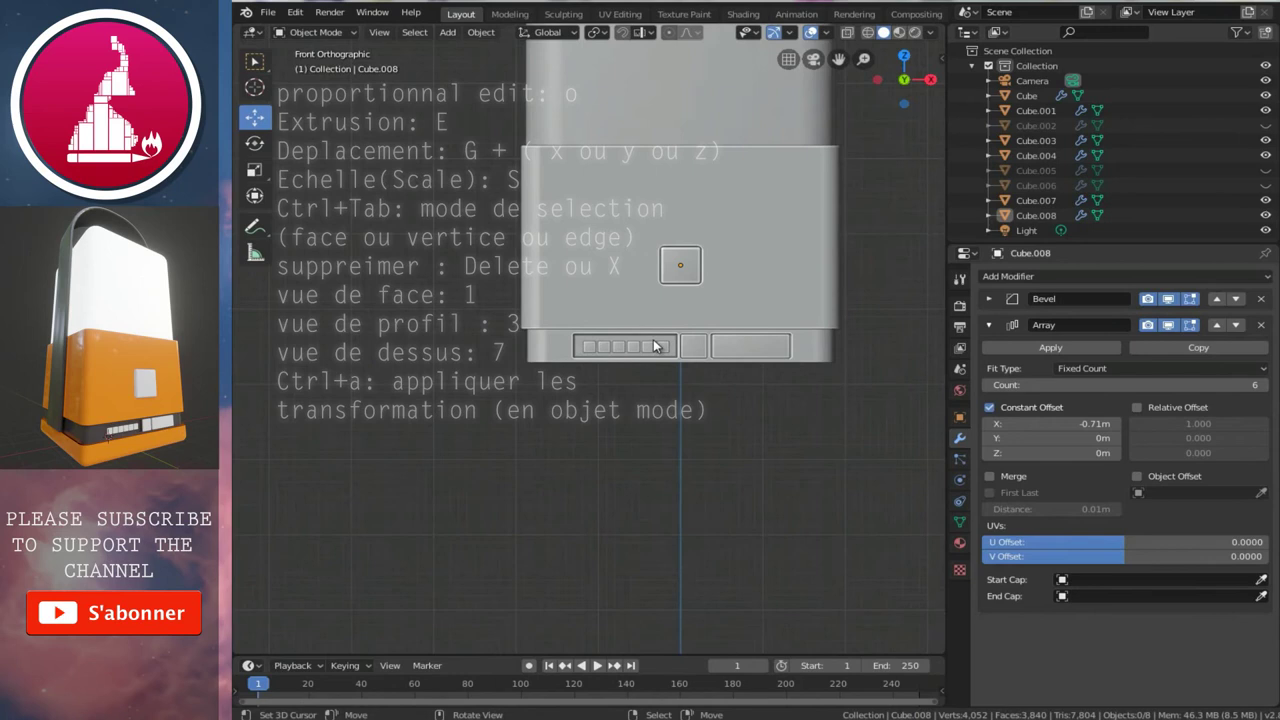
pyautogui.scroll(-4, 655, 345)
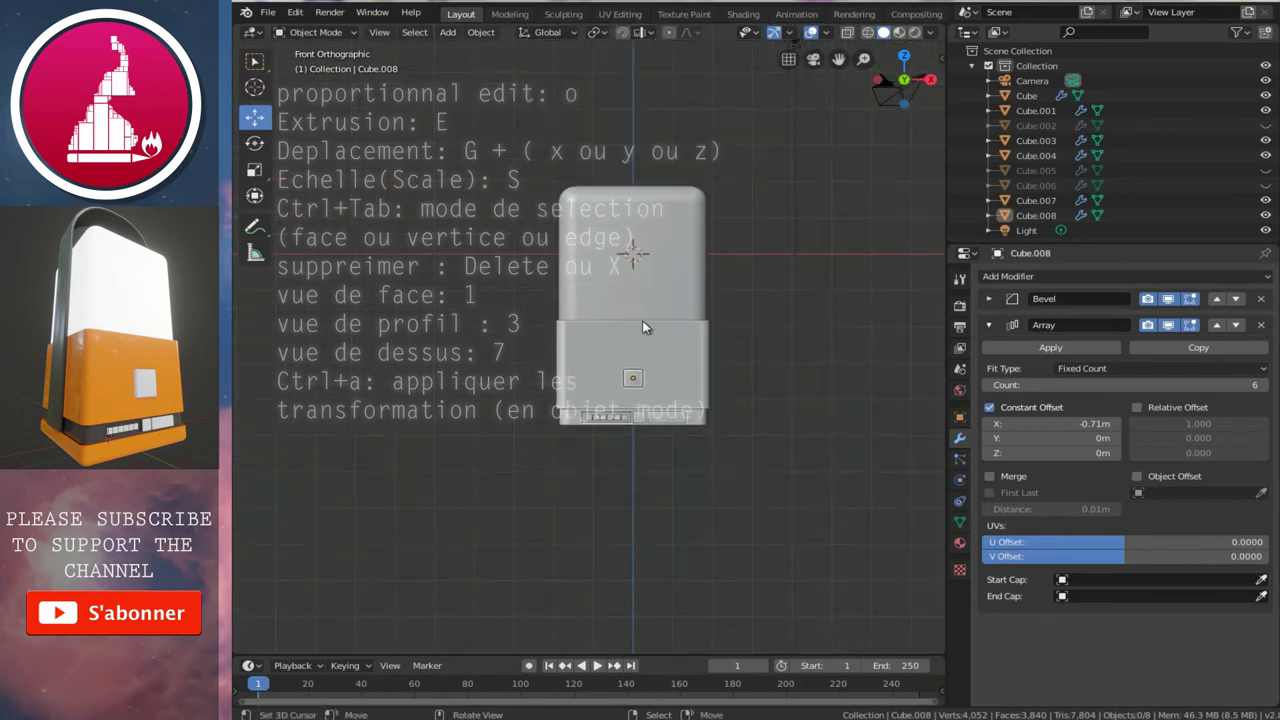
pyautogui.scroll(2, 642, 320)
# - Duplicate the main lantern body straight down along Z to create the bottom block Cube.009
pyautogui.click(598, 262)
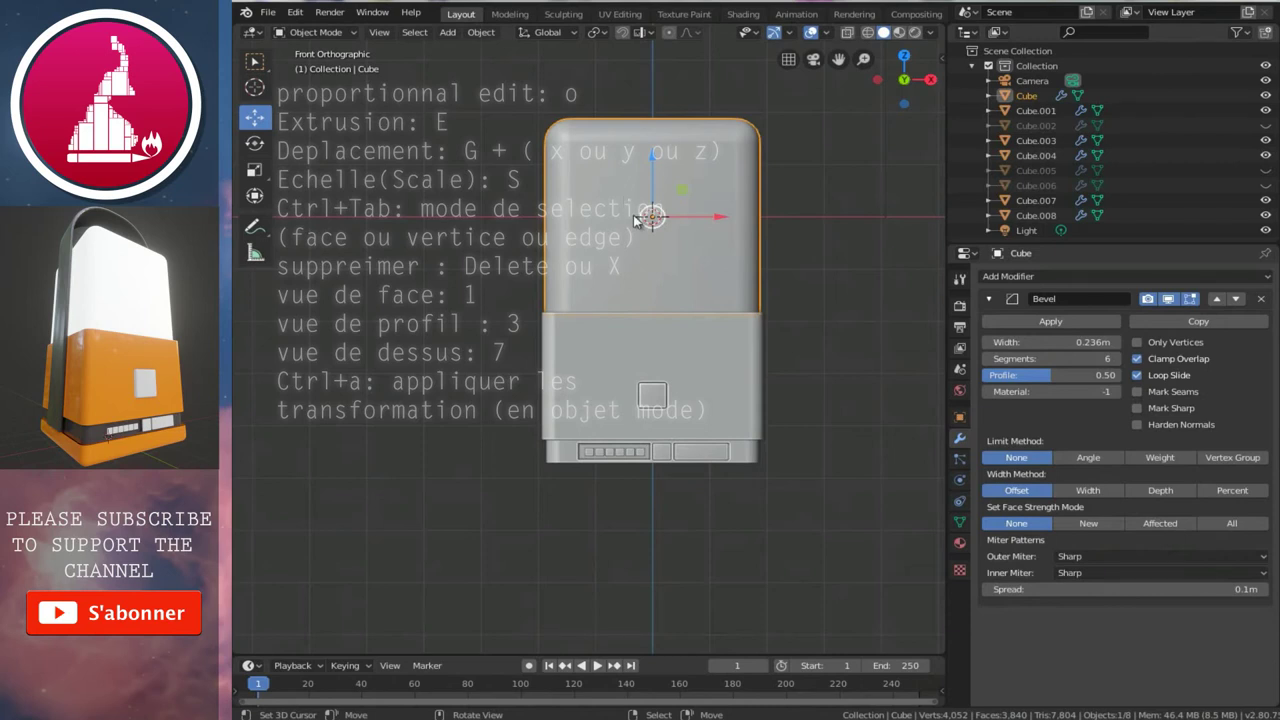
pyautogui.hotkey('shift', 'd')
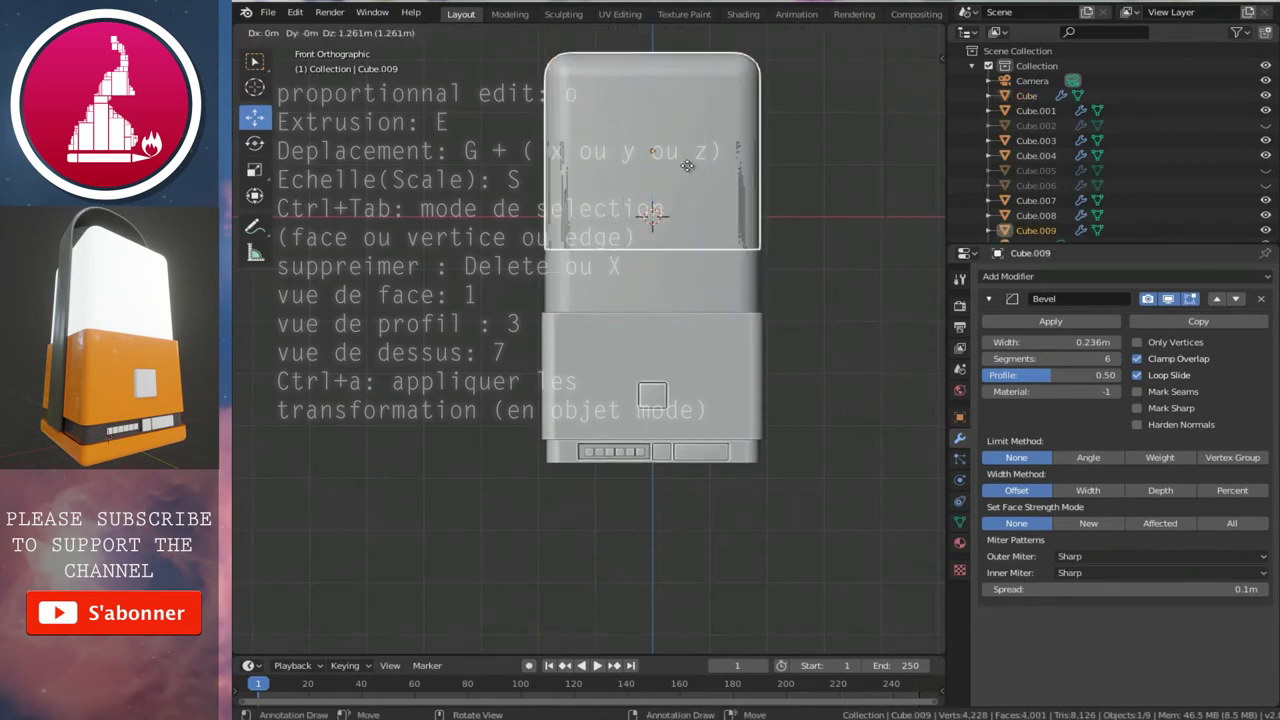
pyautogui.press('z')
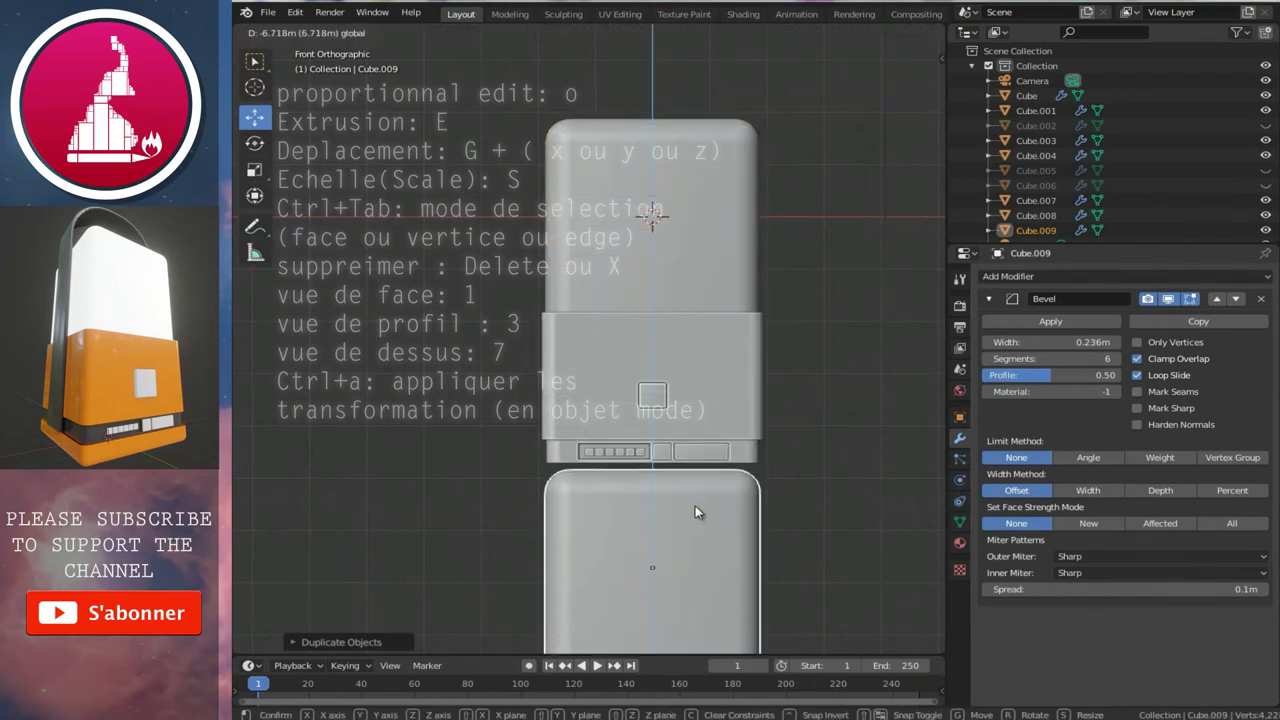
pyautogui.click(696, 502)
pyautogui.press('Tab')
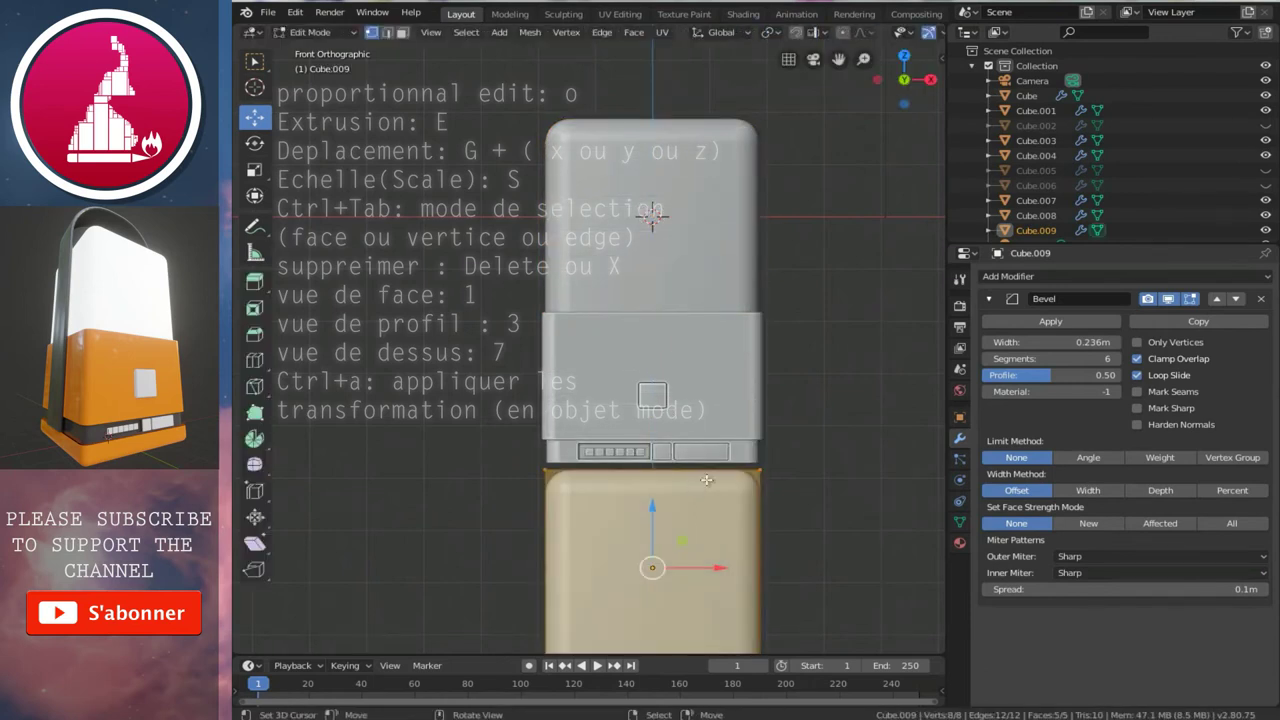
pyautogui.press('3')
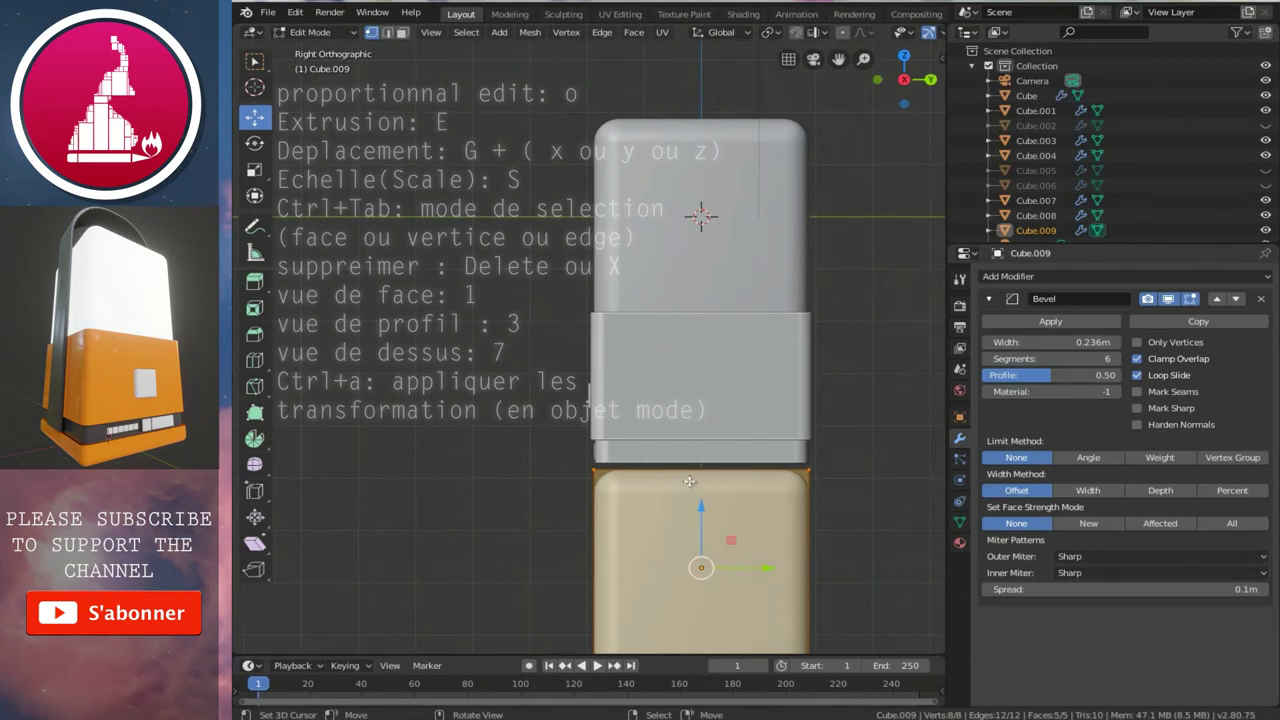
pyautogui.keyDown('shift'); pyautogui.moveTo(689, 481); pyautogui.dragTo(695, 385, button='middle'); pyautogui.keyUp('shift')
pyautogui.press('g')
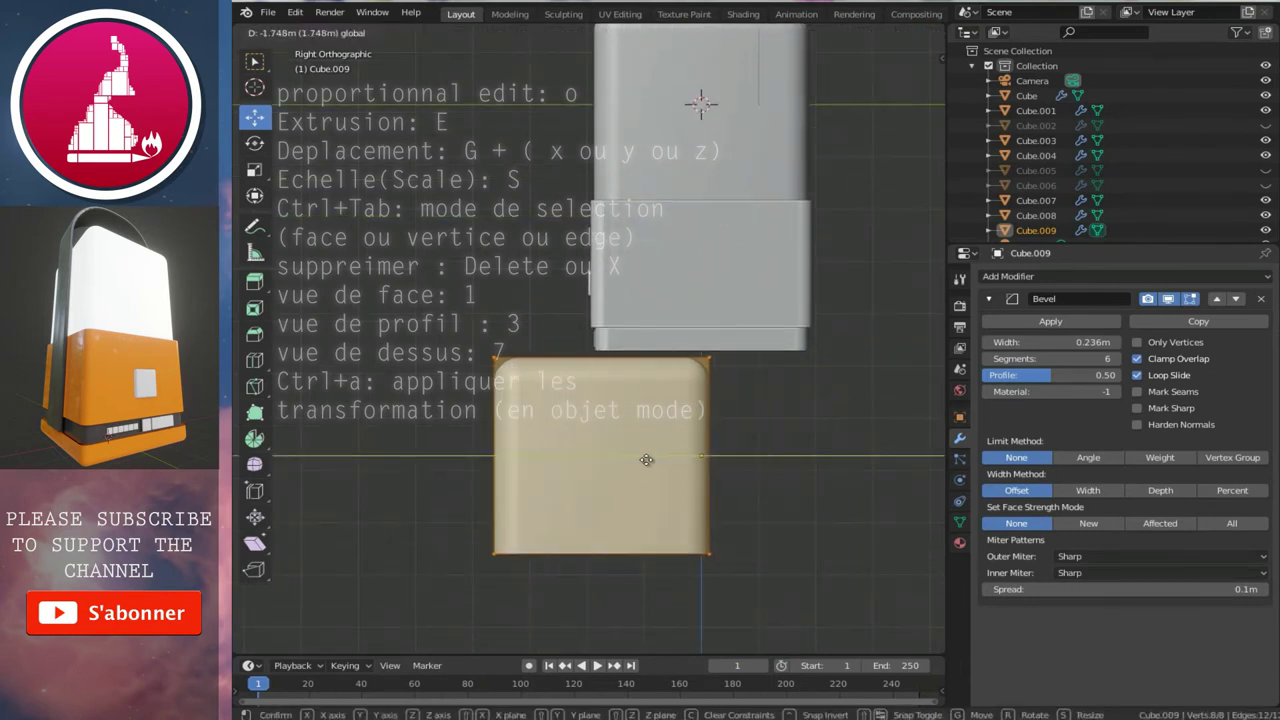
pyautogui.rightClick(730, 462)
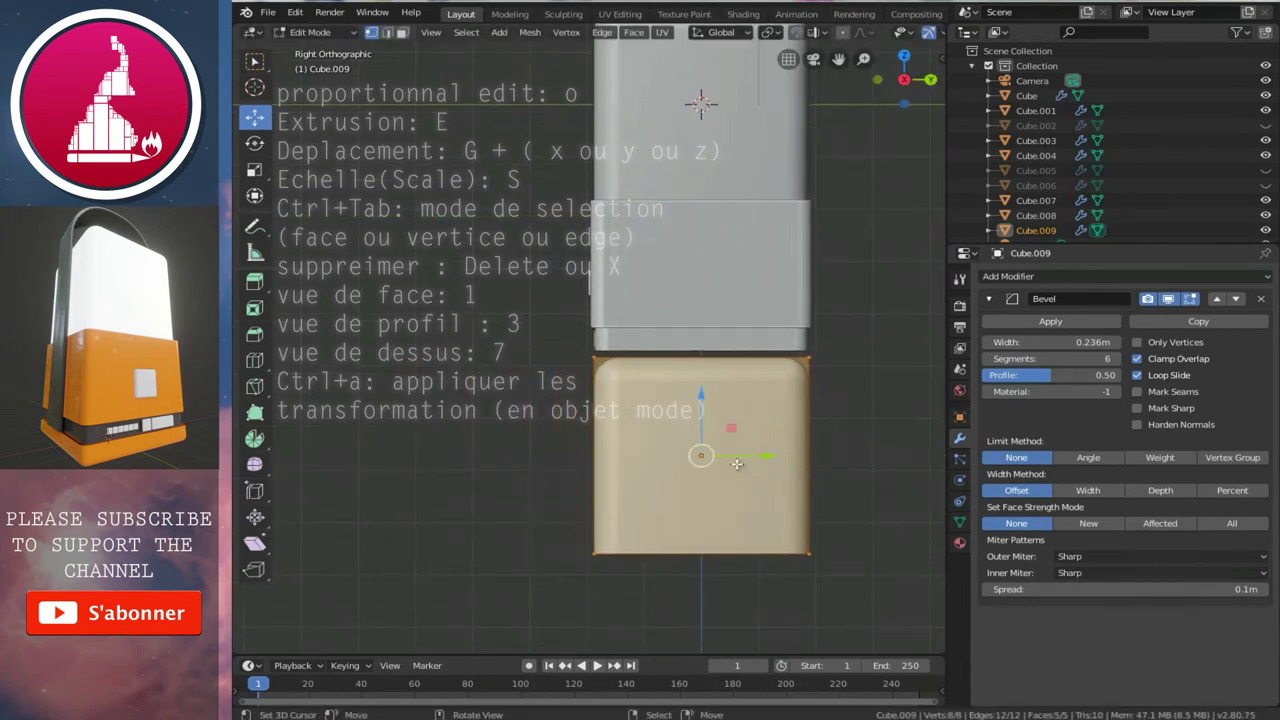
# - Rotate the block's mesh 180° and reduce its bevel width to 0.113 m
pyautogui.press('r')
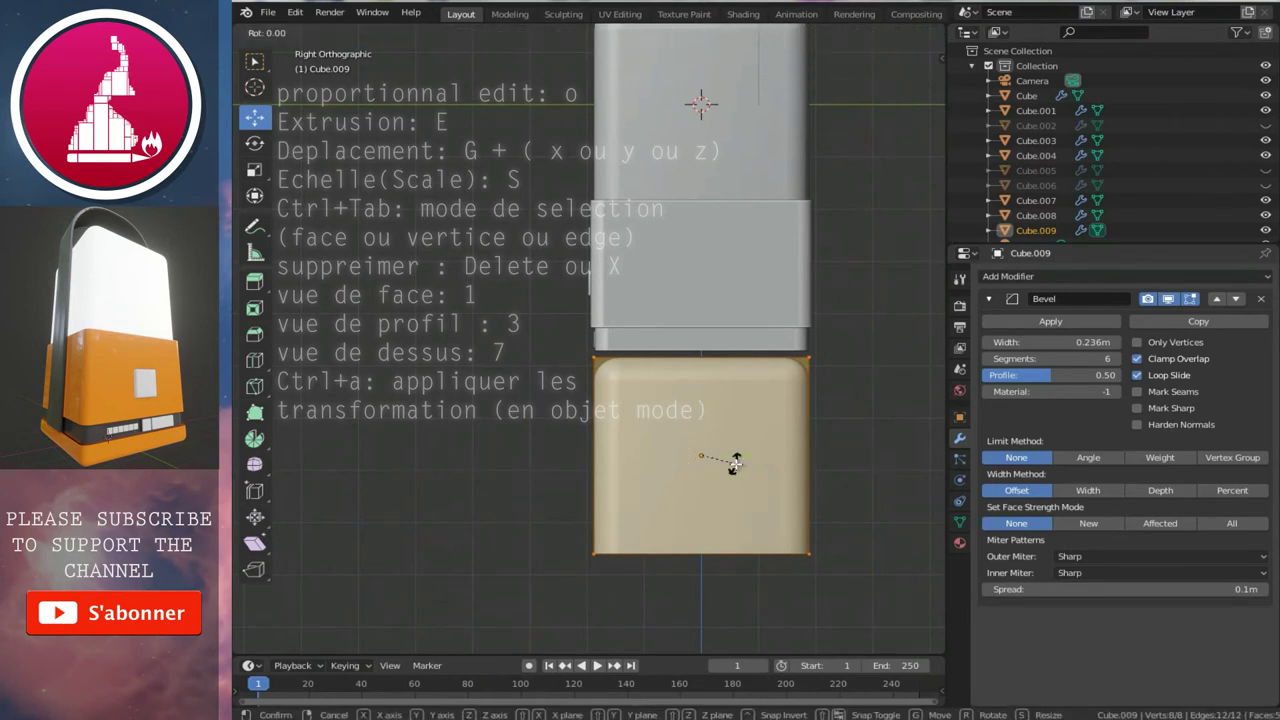
pyautogui.write('180')
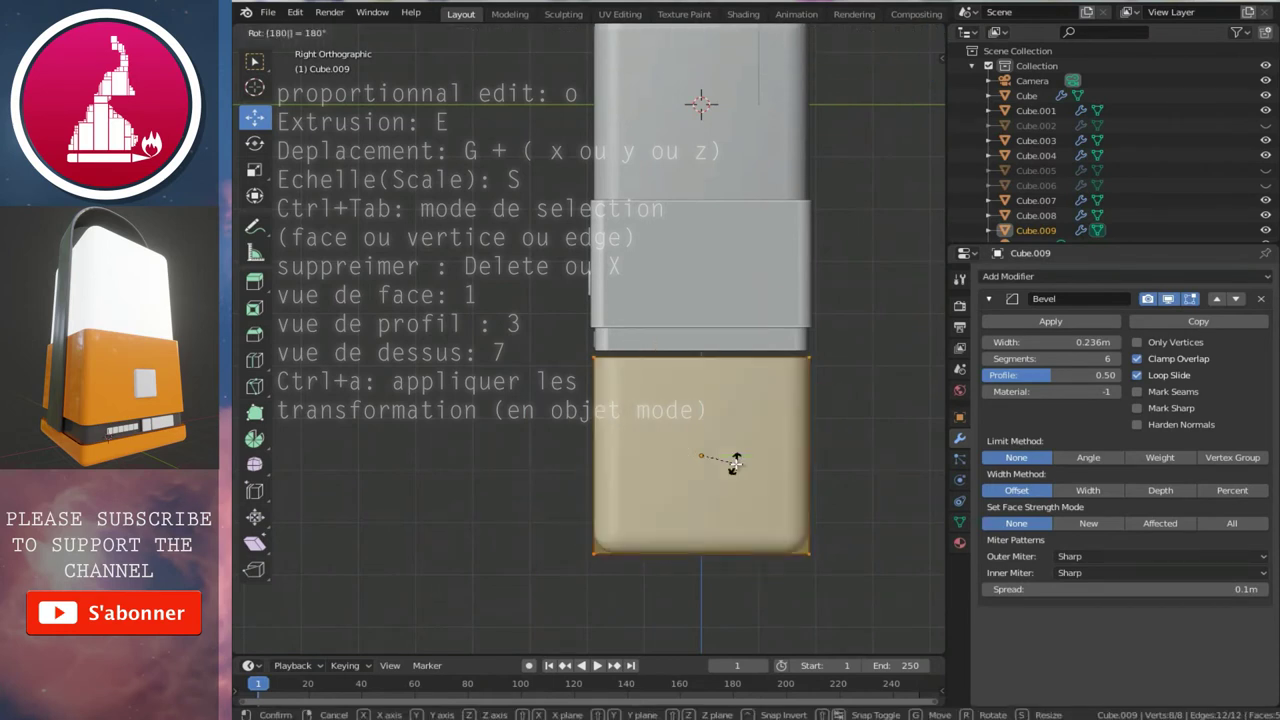
pyautogui.press('Return')
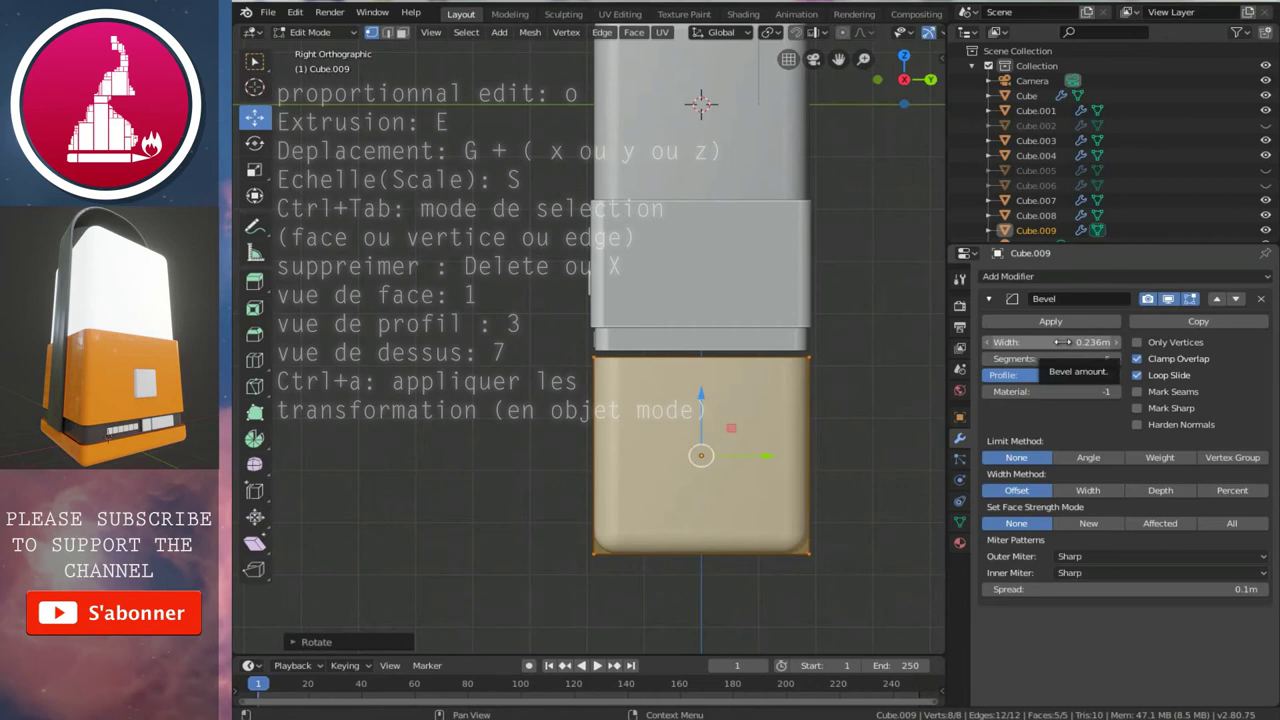
pyautogui.moveTo(1062, 342); pyautogui.dragTo(958, 352)
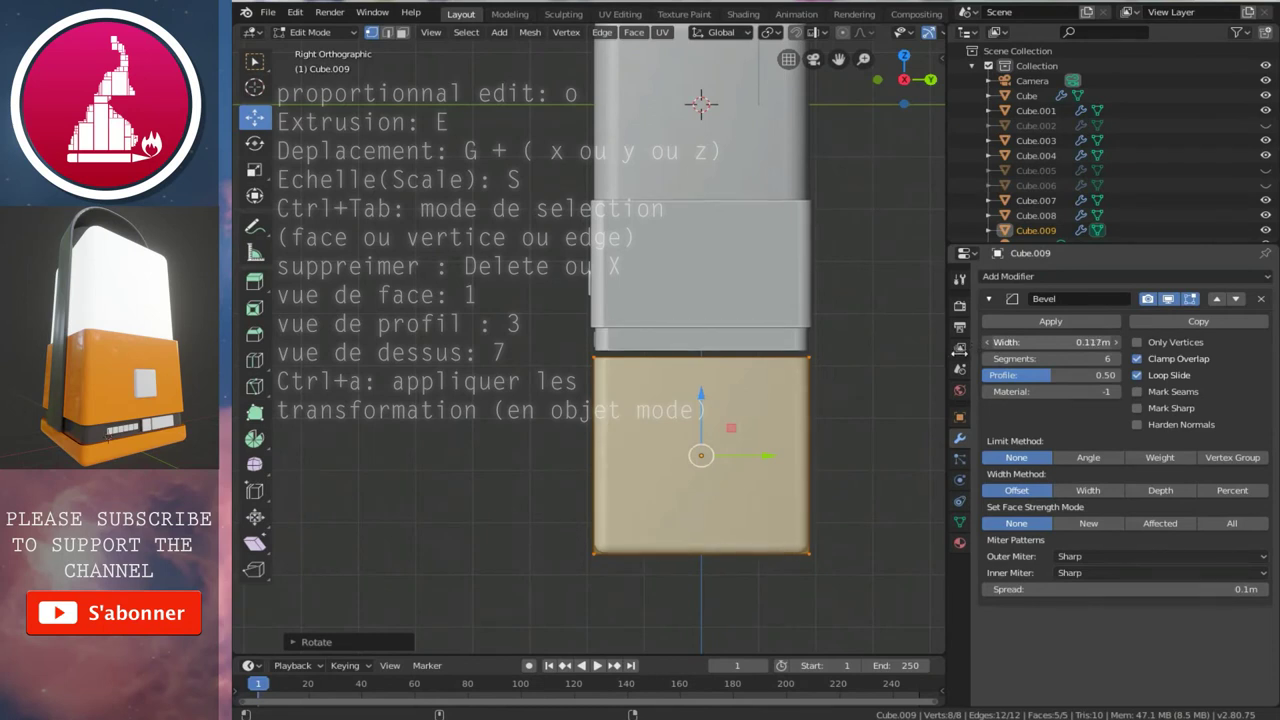
pyautogui.moveTo(780, 400); pyautogui.dragTo(727, 413, button='middle')
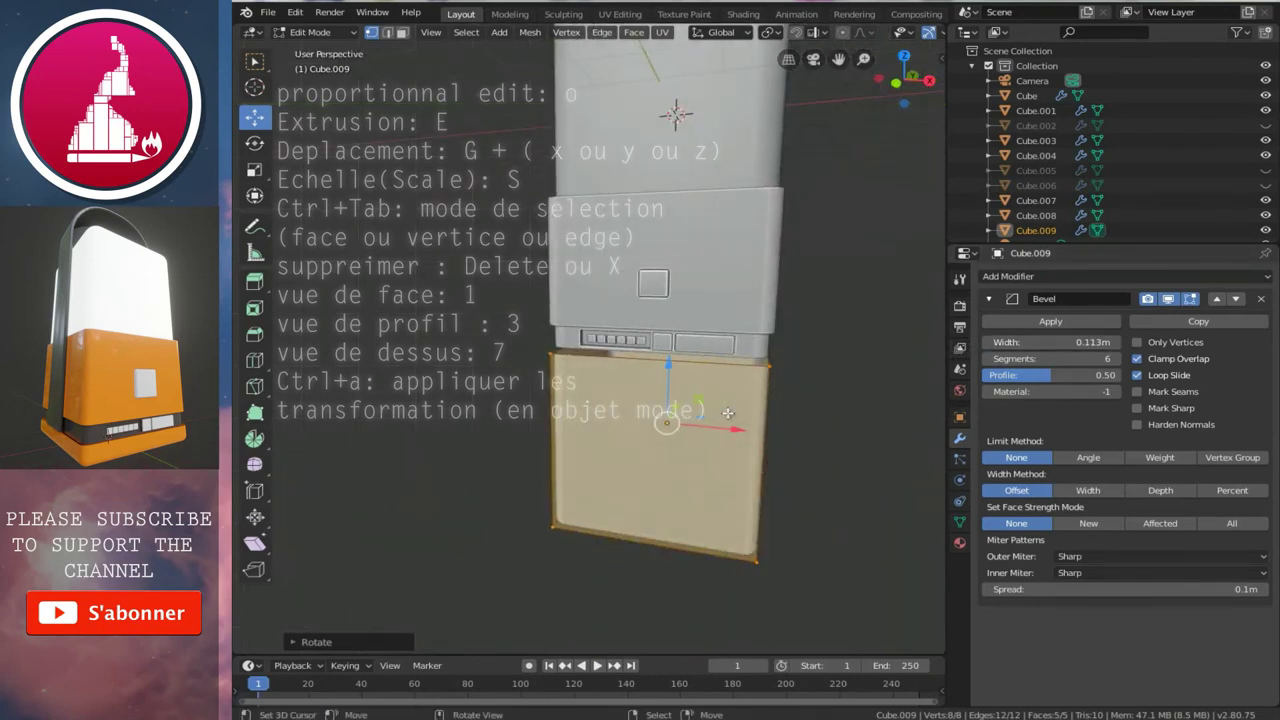
# - In front X-ray view, raise Cube.009's four bottom vertices to flatten it into a thin plate
pyautogui.press('KP_1')
pyautogui.keyDown('shift'); pyautogui.scroll(-3, 688, 424); pyautogui.keyUp('shift')
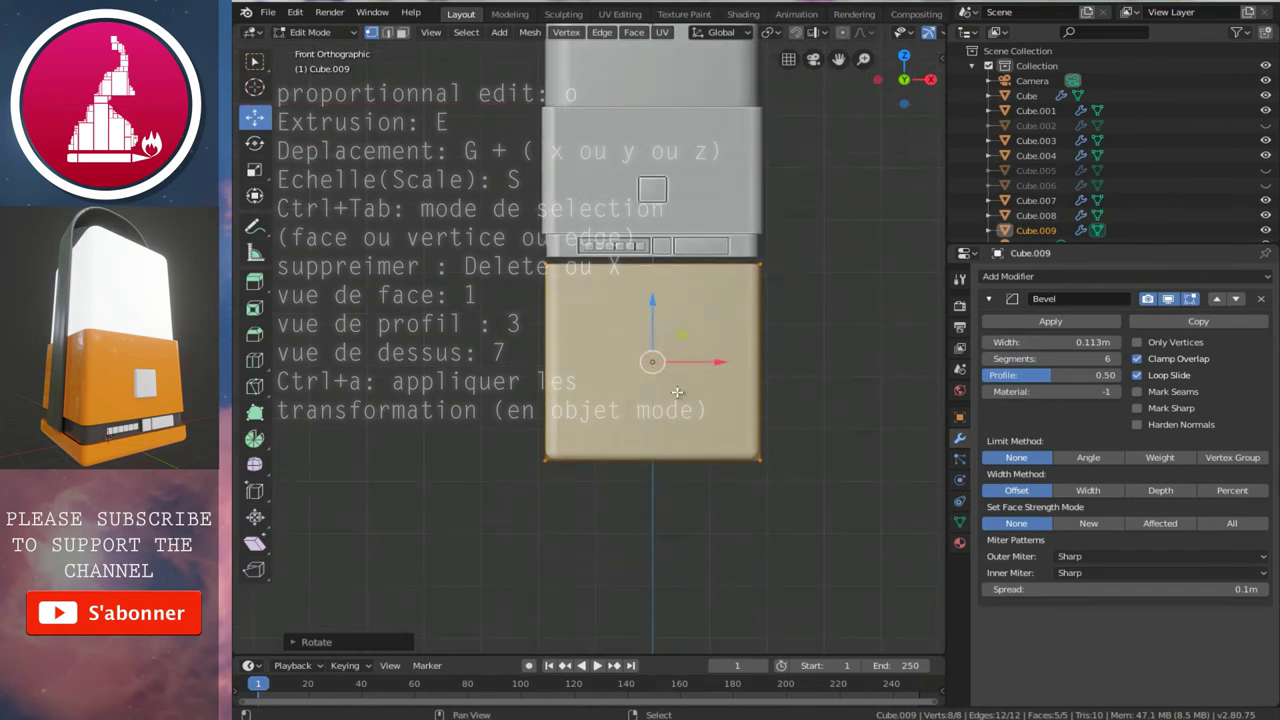
pyautogui.hotkey('alt', 'z')
pyautogui.click(544, 462)
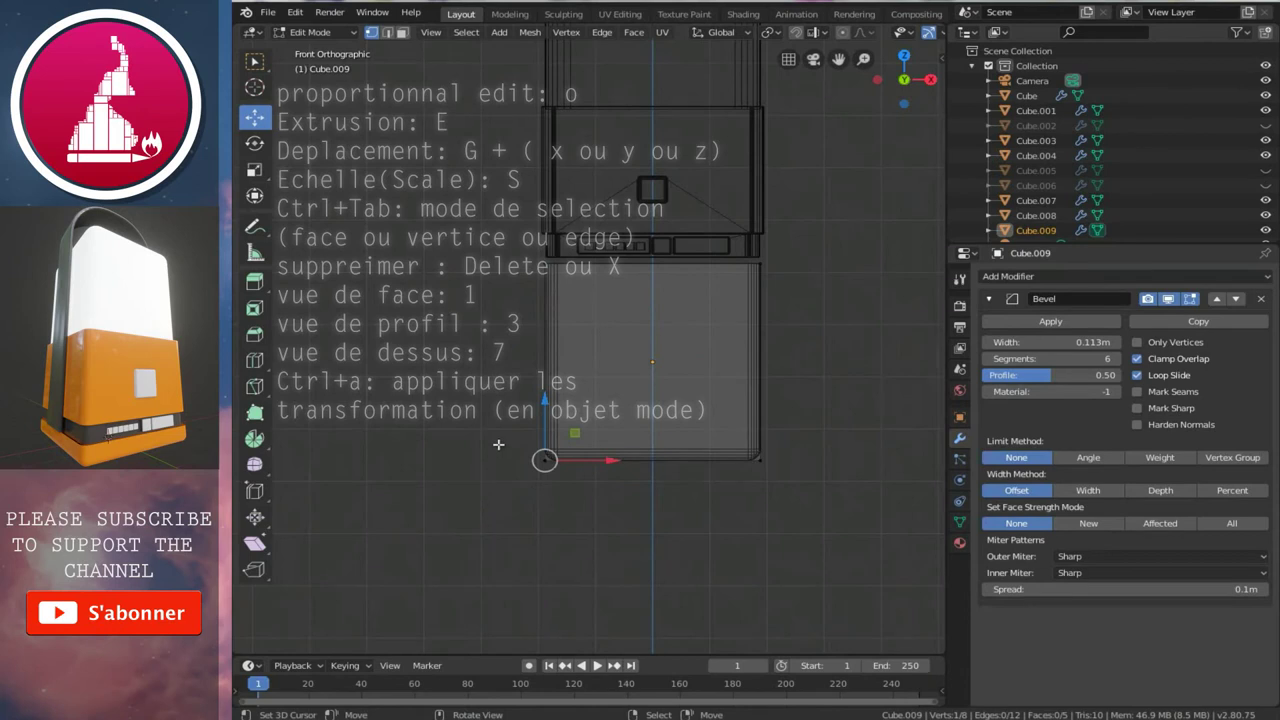
pyautogui.press('b')
pyautogui.moveTo(407, 433); pyautogui.dragTo(822, 536)
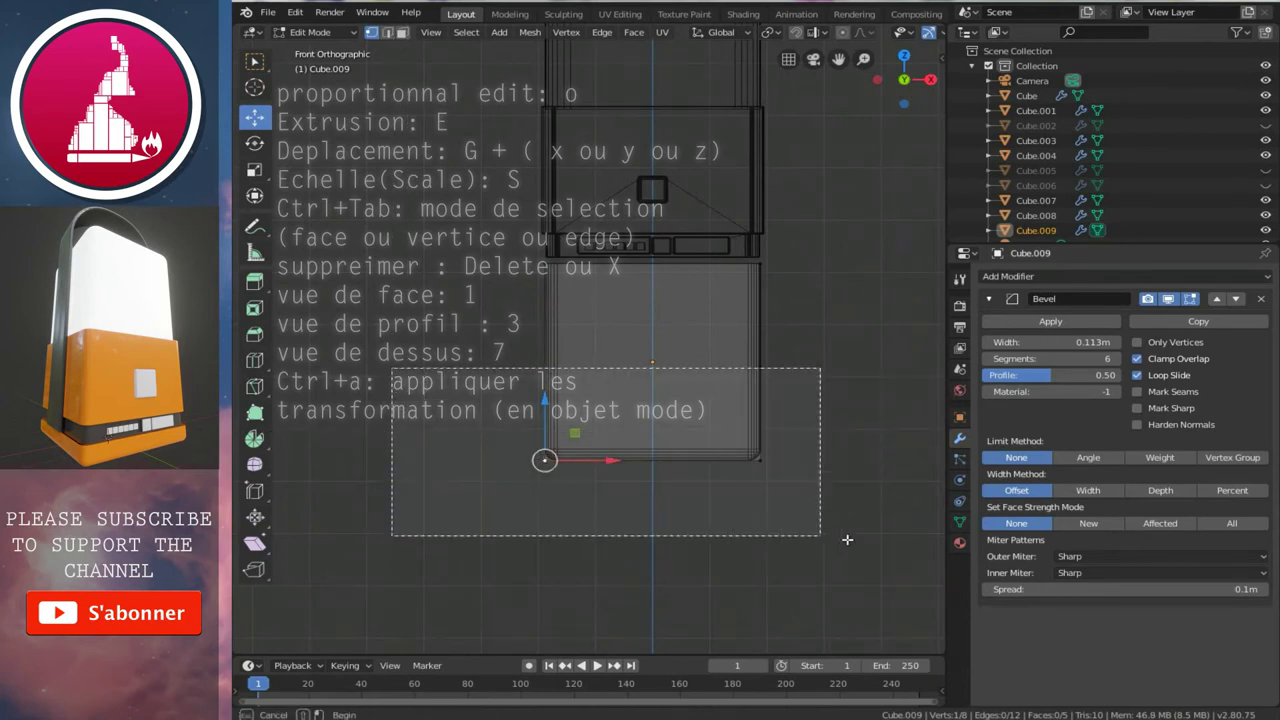
pyautogui.press('g')
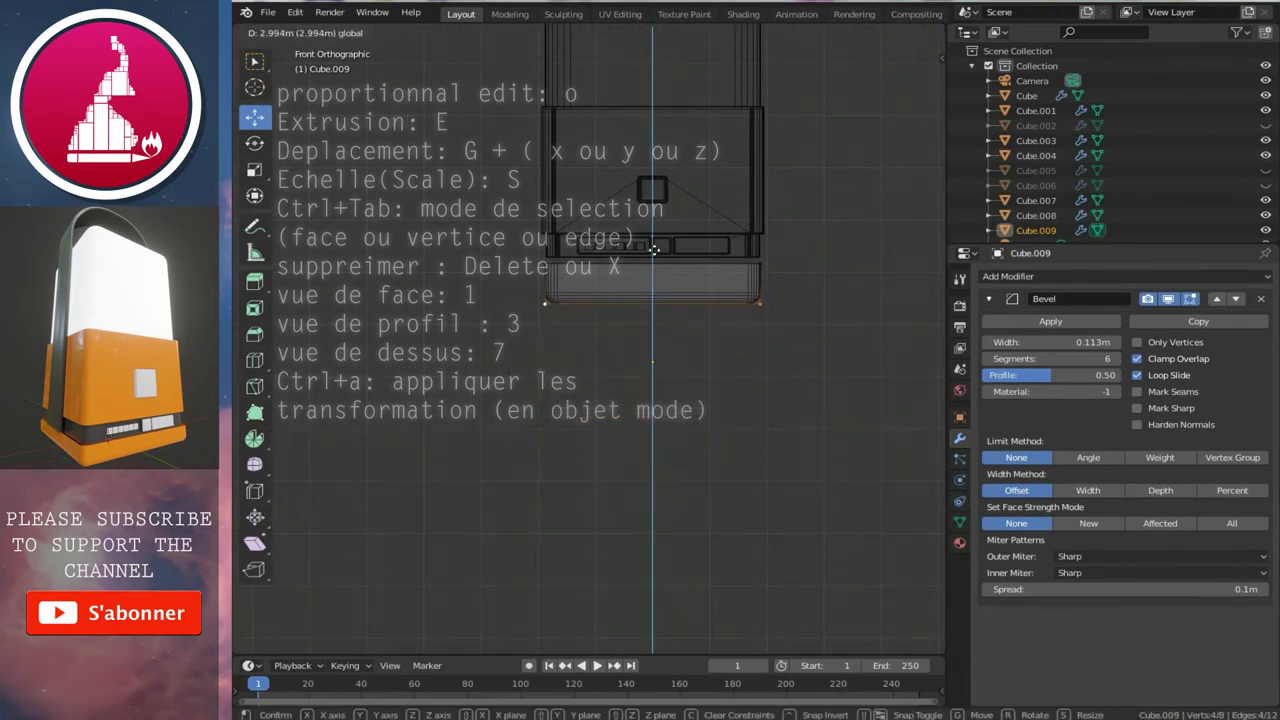
pyautogui.click(658, 236)
# - Raise the whole base mesh slightly under the lantern body and widen it
pyautogui.scroll(3, 657, 337)
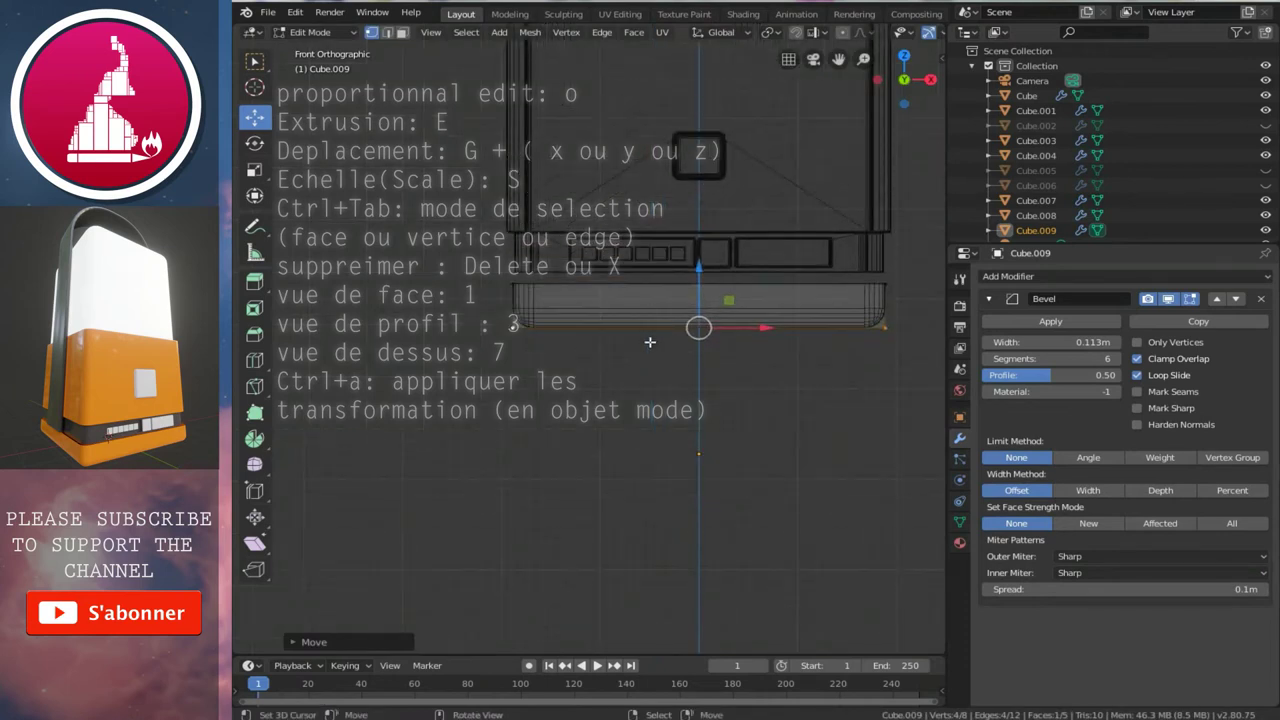
pyautogui.scroll(1, 683, 393)
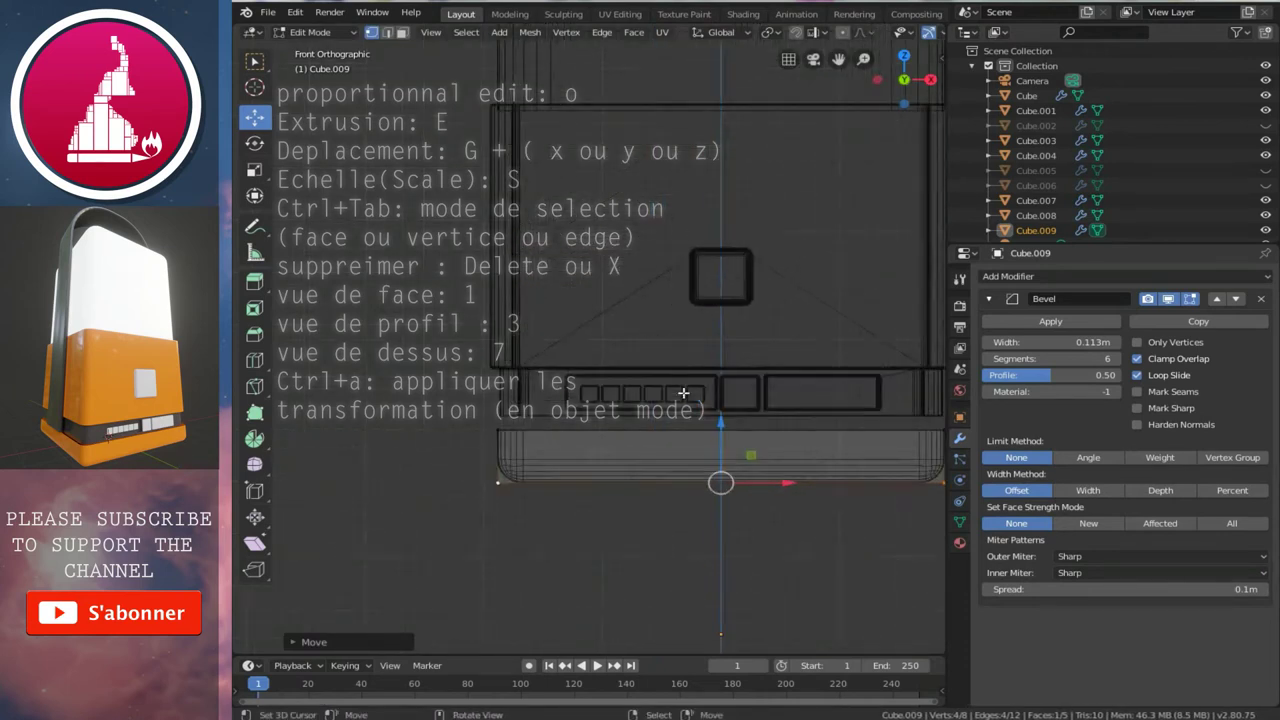
pyautogui.hotkey('shift', 'z')
pyautogui.keyDown('ctrl'); pyautogui.scroll(-1, 706, 416); pyautogui.keyUp('ctrl')
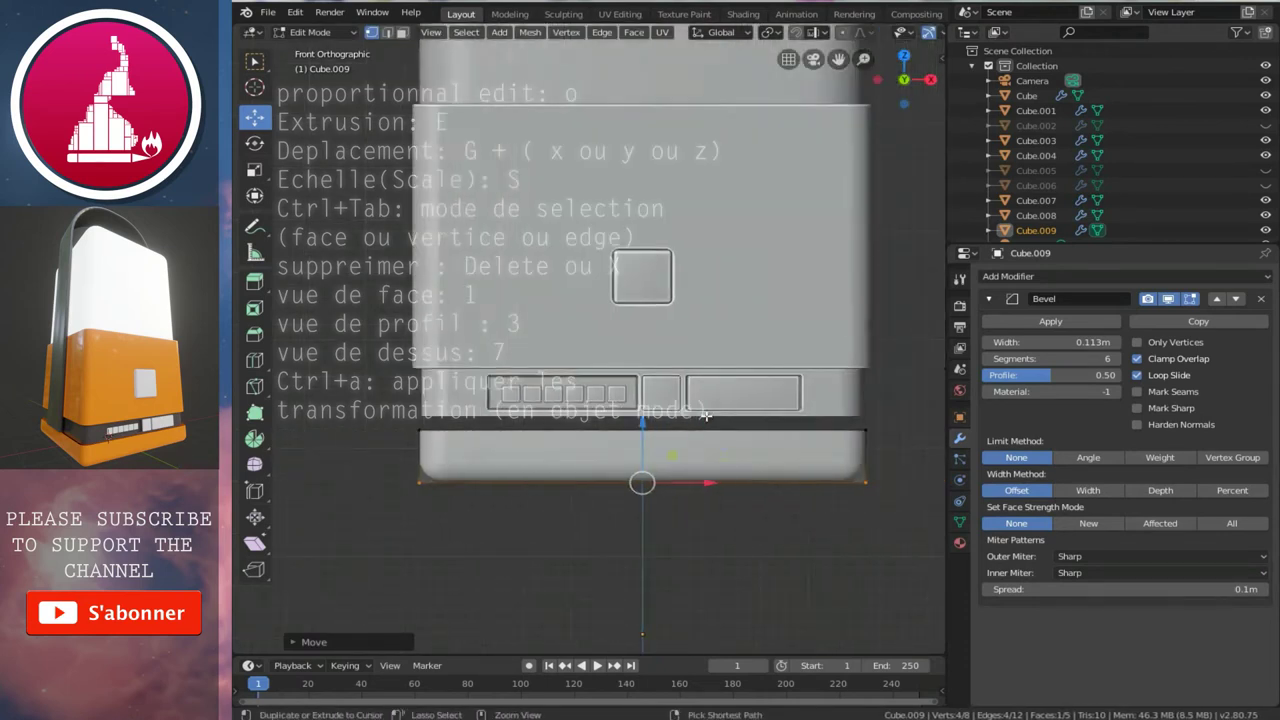
pyautogui.hotkey('shift', 'z')
pyautogui.hotkey('shift', 'z')
pyautogui.press('Tab')
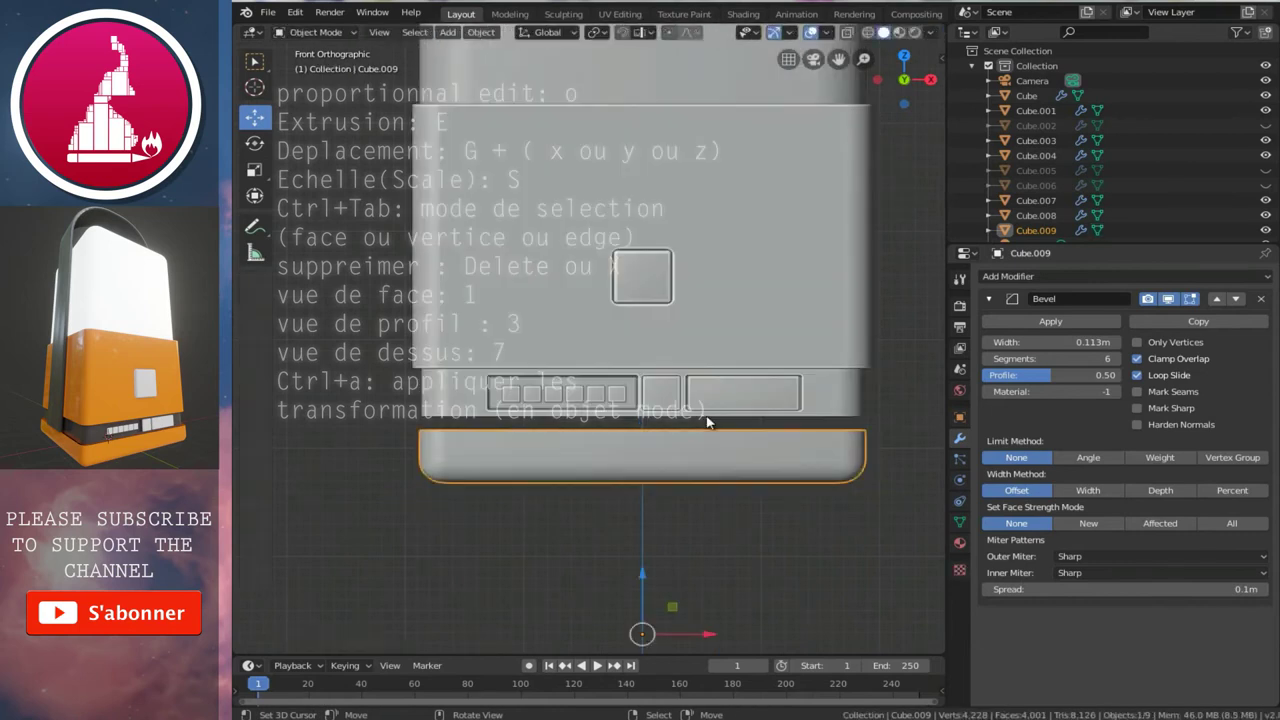
pyautogui.press('Tab')
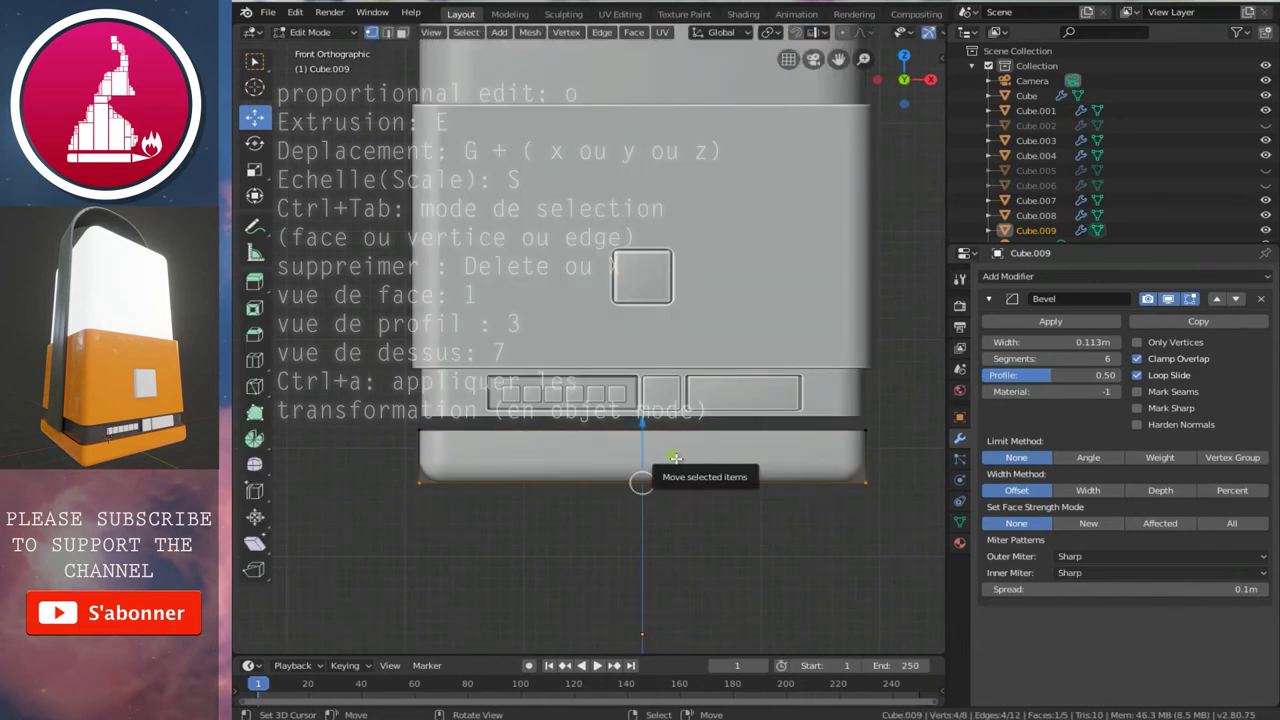
pyautogui.press('a')
pyautogui.moveTo(641, 399); pyautogui.dragTo(644, 386)
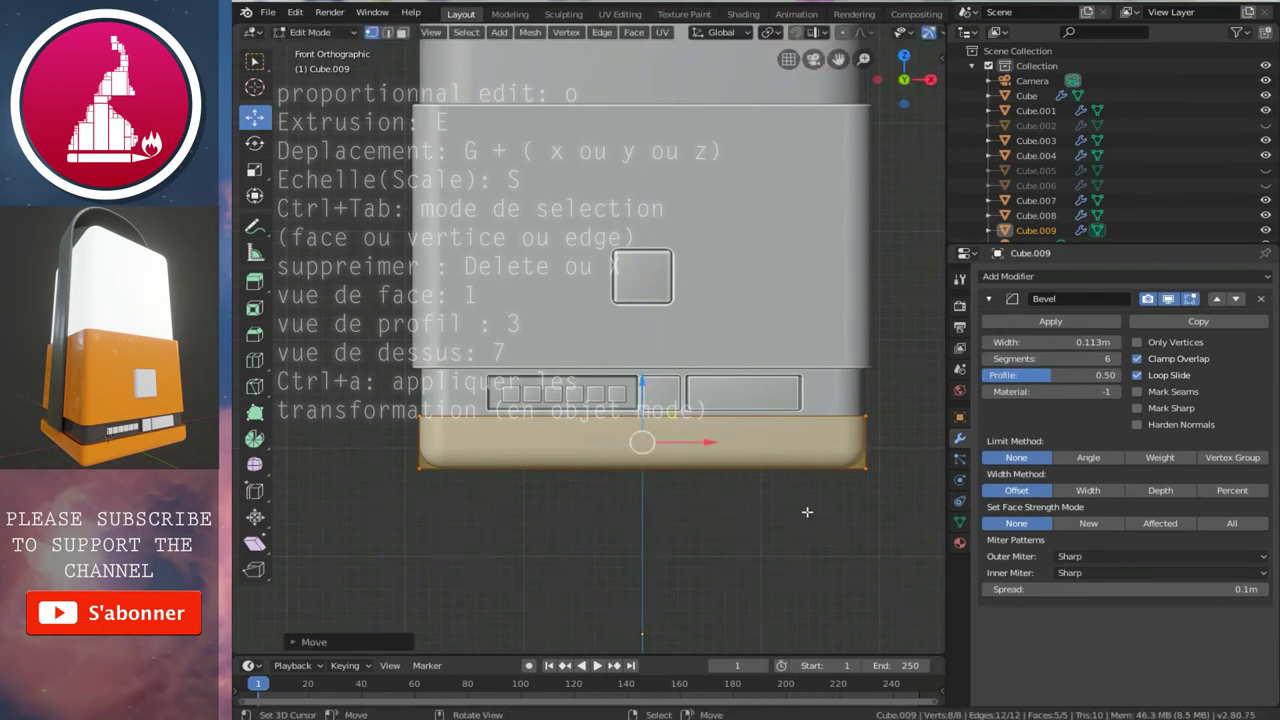
pyautogui.press('s')
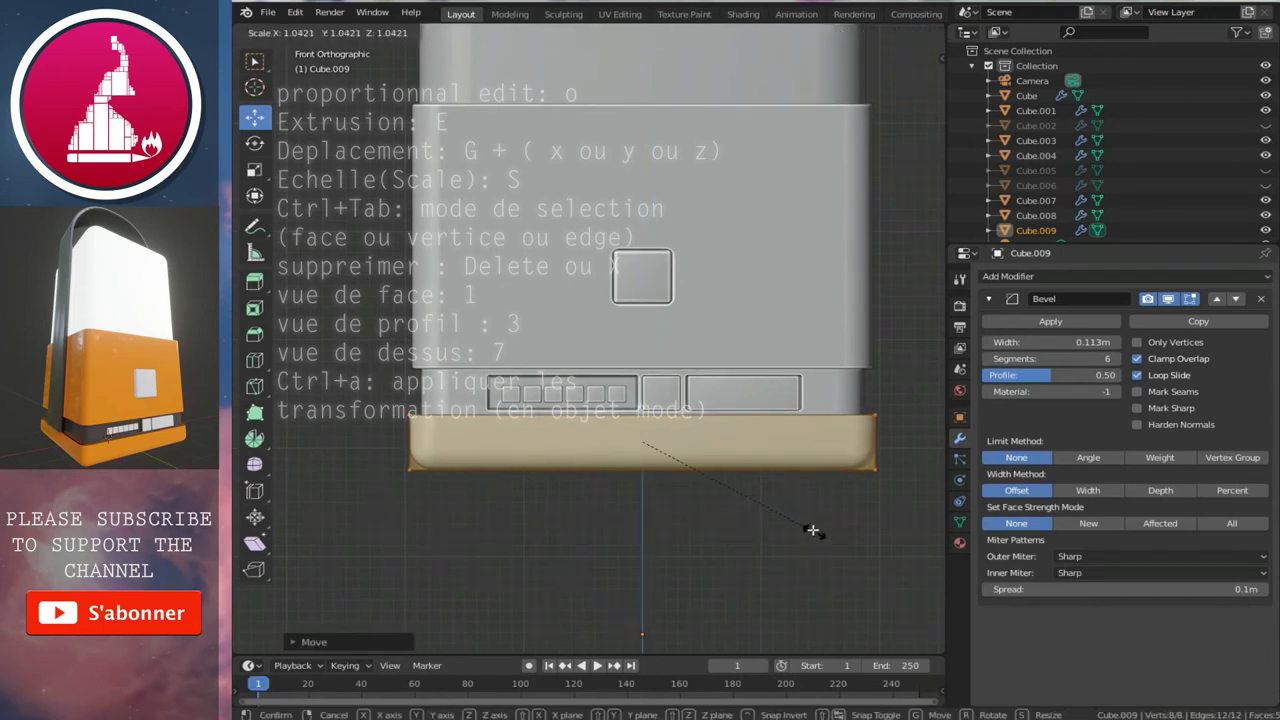
pyautogui.click(810, 524)
# - Fine-tune the base plate's size in X-ray, then return to Object Mode
pyautogui.press('Tab')
pyautogui.hotkey('alt', 'z')
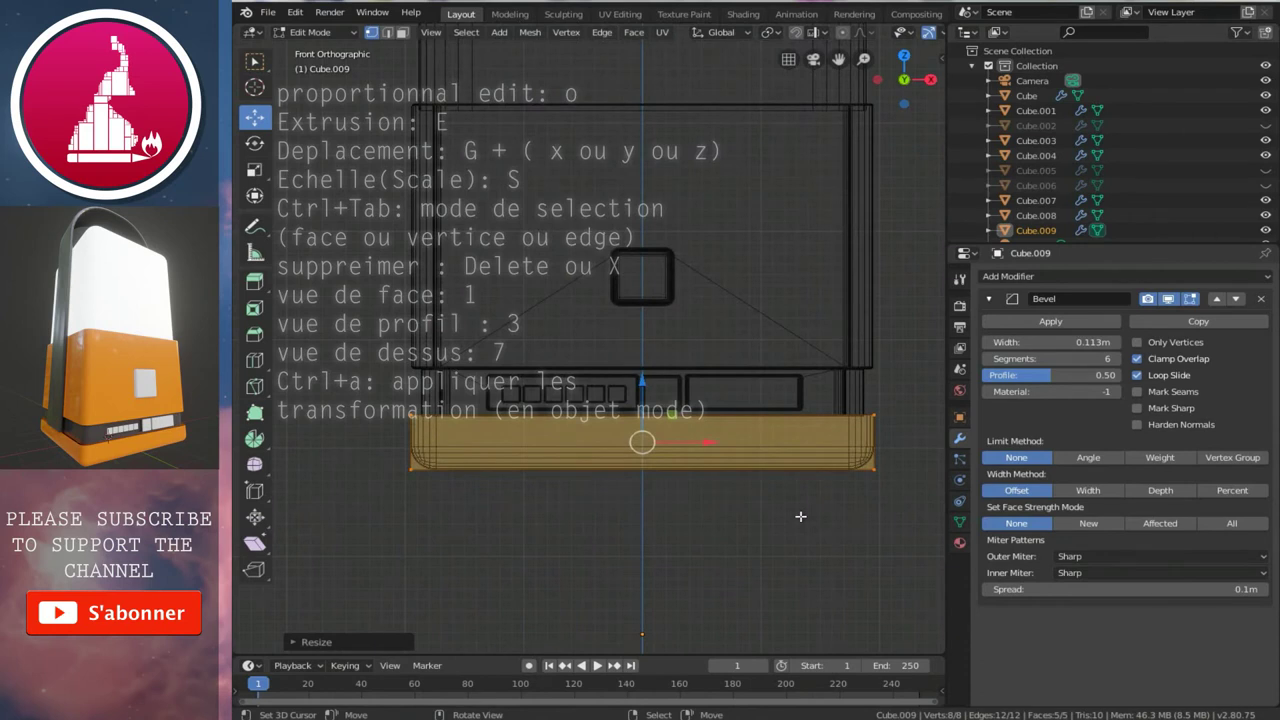
pyautogui.press('s')
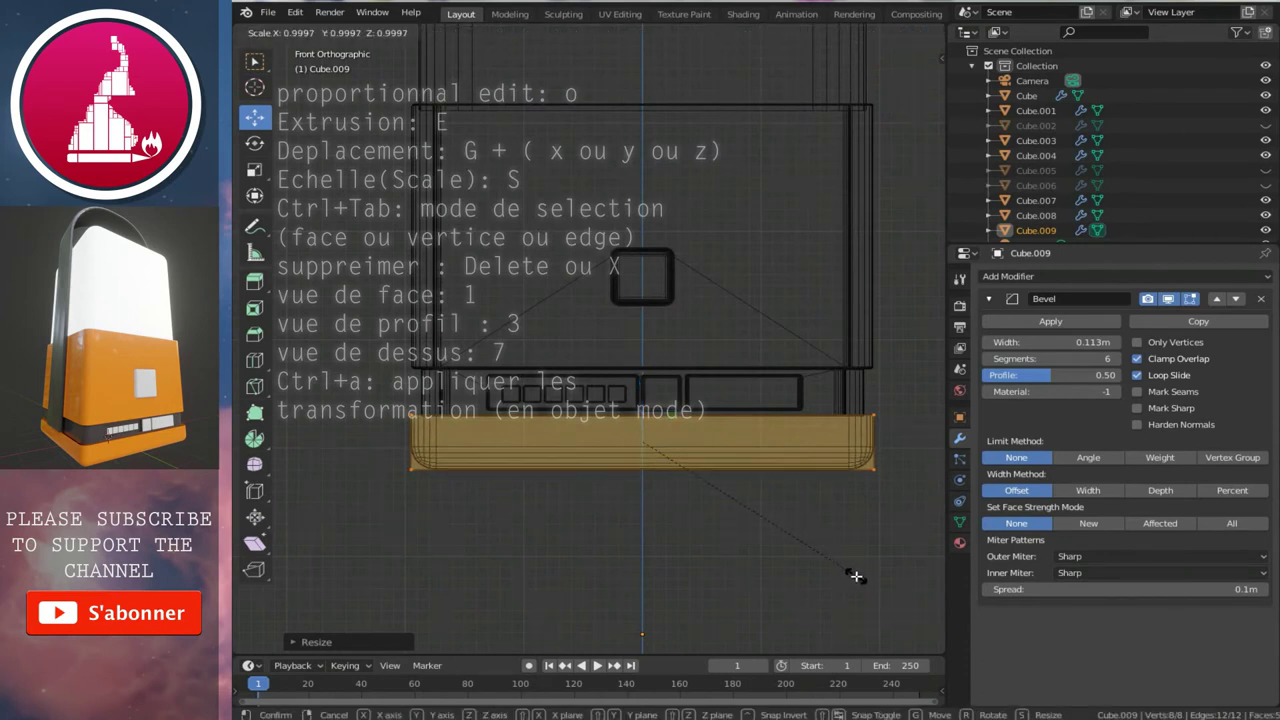
pyautogui.click(855, 576)
pyautogui.press('Tab')
pyautogui.hotkey('alt', 'z')
# - Orbit around the new base plate to inspect it, then return to the front orthographic view
pyautogui.moveTo(780, 520)
pyautogui.mouseDown(button='middle')
pyautogui.moveTo(639, 448)
pyautogui.moveTo(861, 432)
pyautogui.moveTo(778, 435)
pyautogui.moveTo(716, 390)
pyautogui.mouseUp(button='middle')
pyautogui.scroll(3, 720, 478)
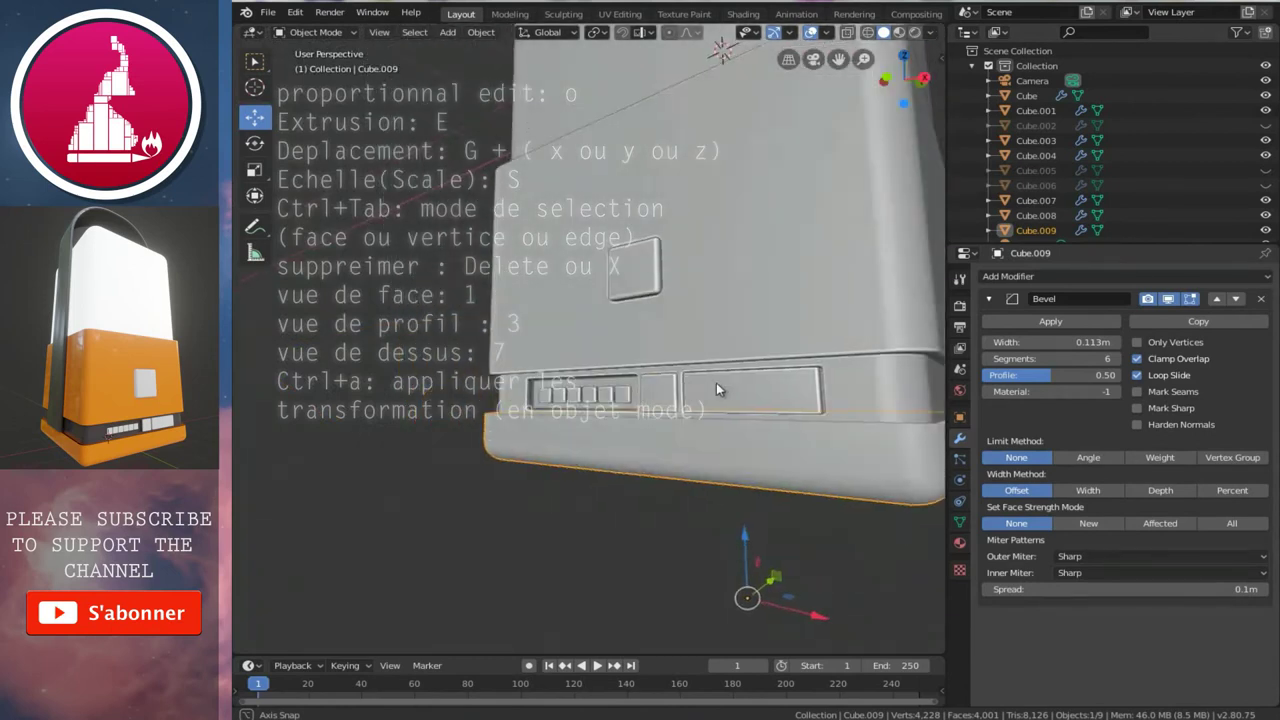
pyautogui.scroll(-3, 716, 390)
pyautogui.moveTo(874, 390)
pyautogui.mouseDown(button='middle')
pyautogui.moveTo(666, 388)
pyautogui.moveTo(757, 345)
pyautogui.mouseUp(button='middle')
pyautogui.press('KP_1')
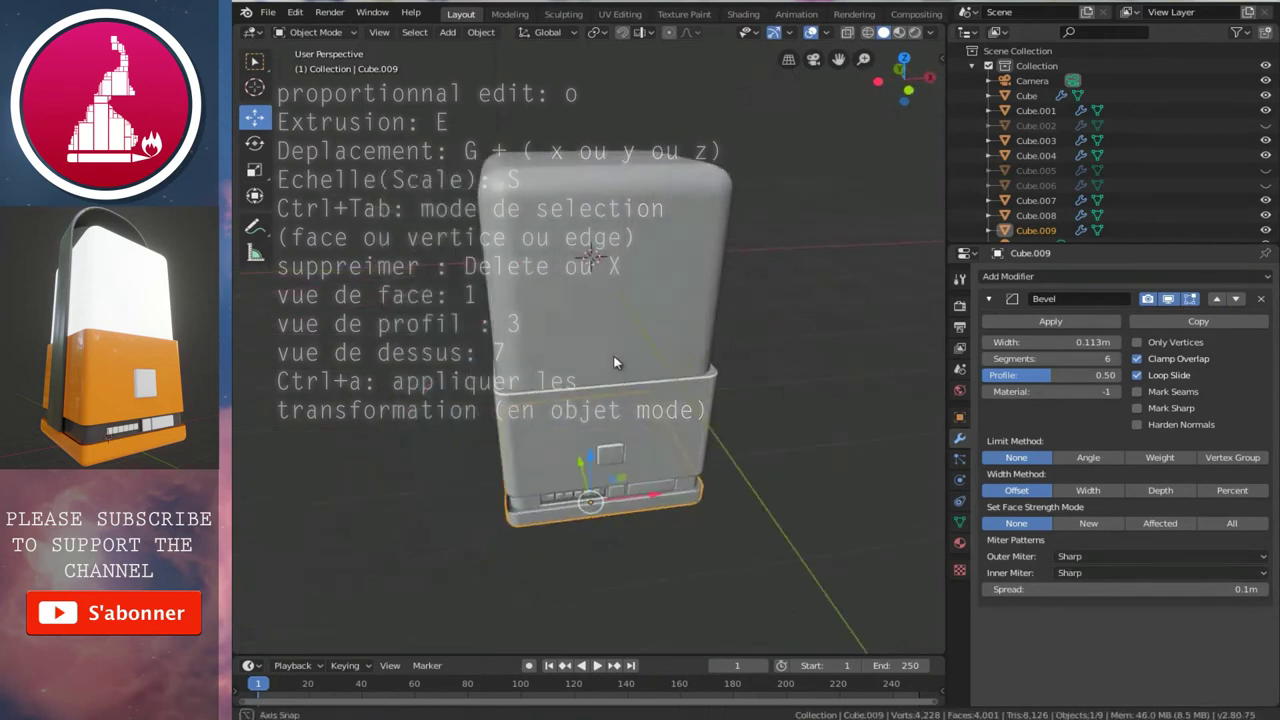
pyautogui.press('KP_5')
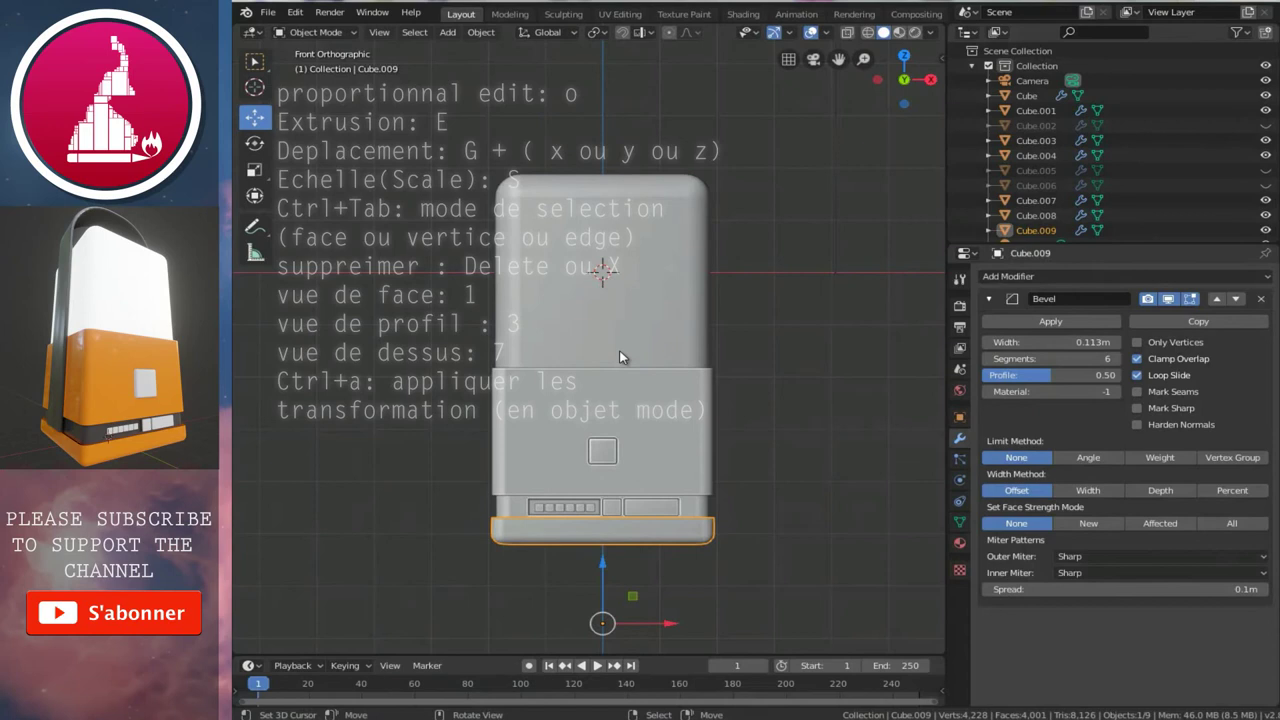
# - Select the small square Cube.003 and frame it on the lantern's corner
pyautogui.click(600, 453)
pyautogui.press('KP_Decimal')
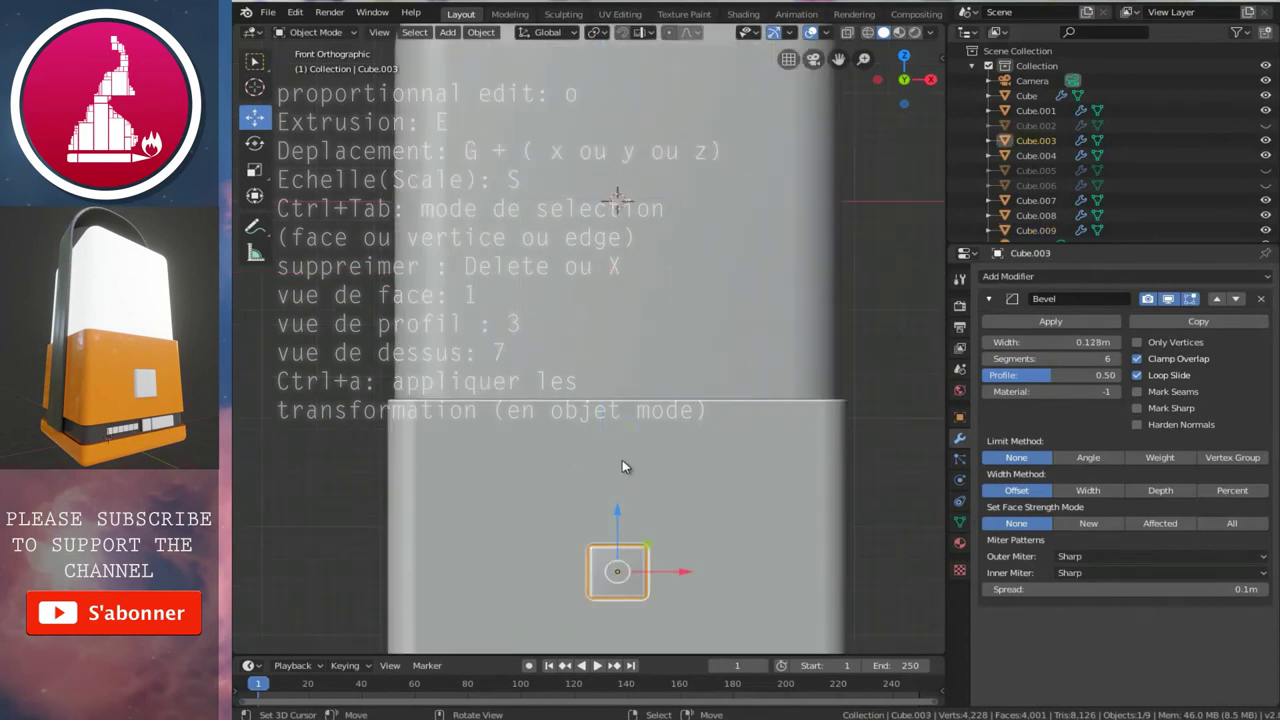
pyautogui.scroll(-2, 580, 380)
pyautogui.scroll(-2, 577, 383)
pyautogui.moveTo(574, 386)
pyautogui.mouseDown(button='middle')
pyautogui.moveTo(697, 402)
pyautogui.moveTo(620, 388)
pyautogui.moveTo(631, 412)
pyautogui.mouseUp(button='middle')
pyautogui.scroll(3, 697, 402)
pyautogui.click(631, 413)
pyautogui.click(676, 482)
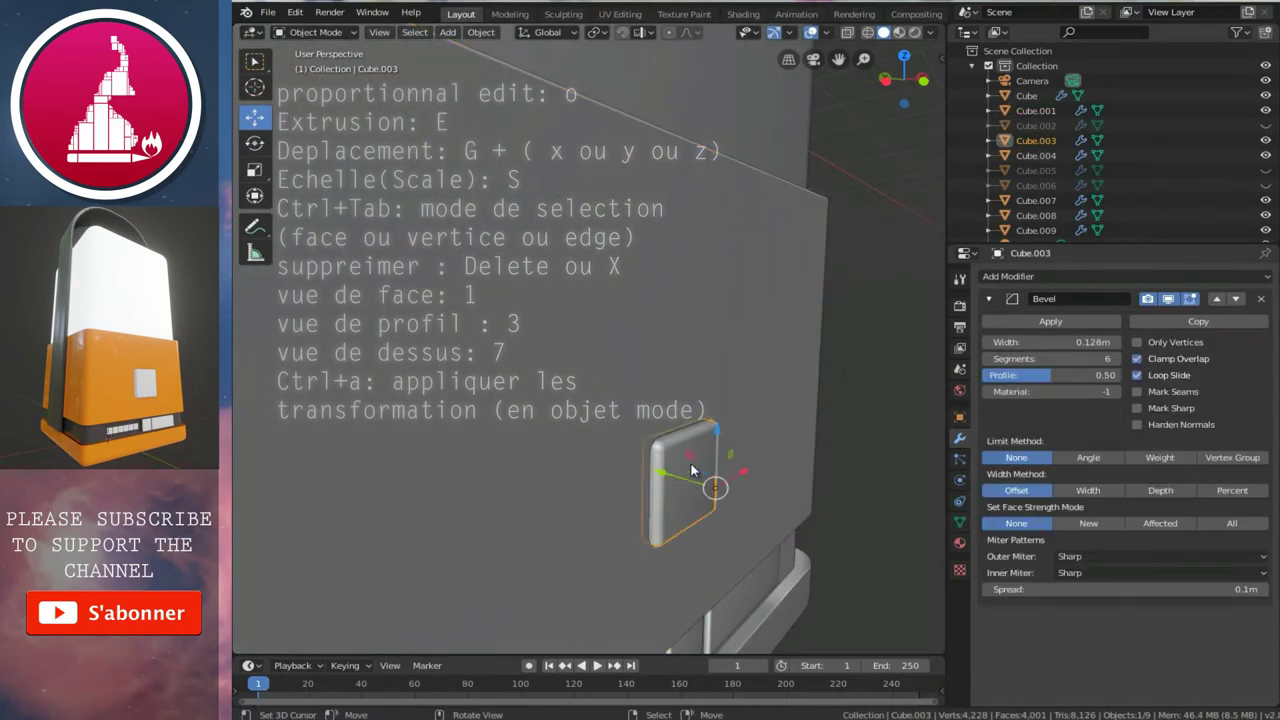
pyautogui.moveTo(690, 462); pyautogui.dragTo(603, 446, button='middle')
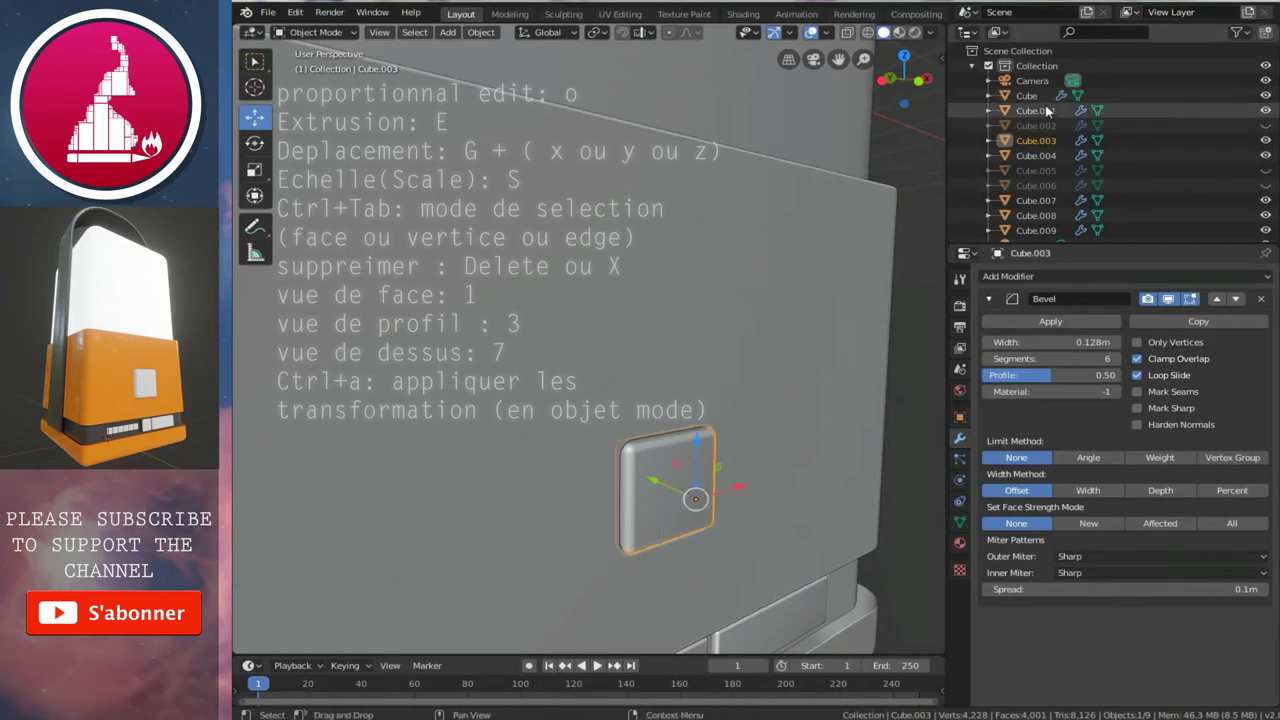
pyautogui.scroll(-1, 1085, 190)
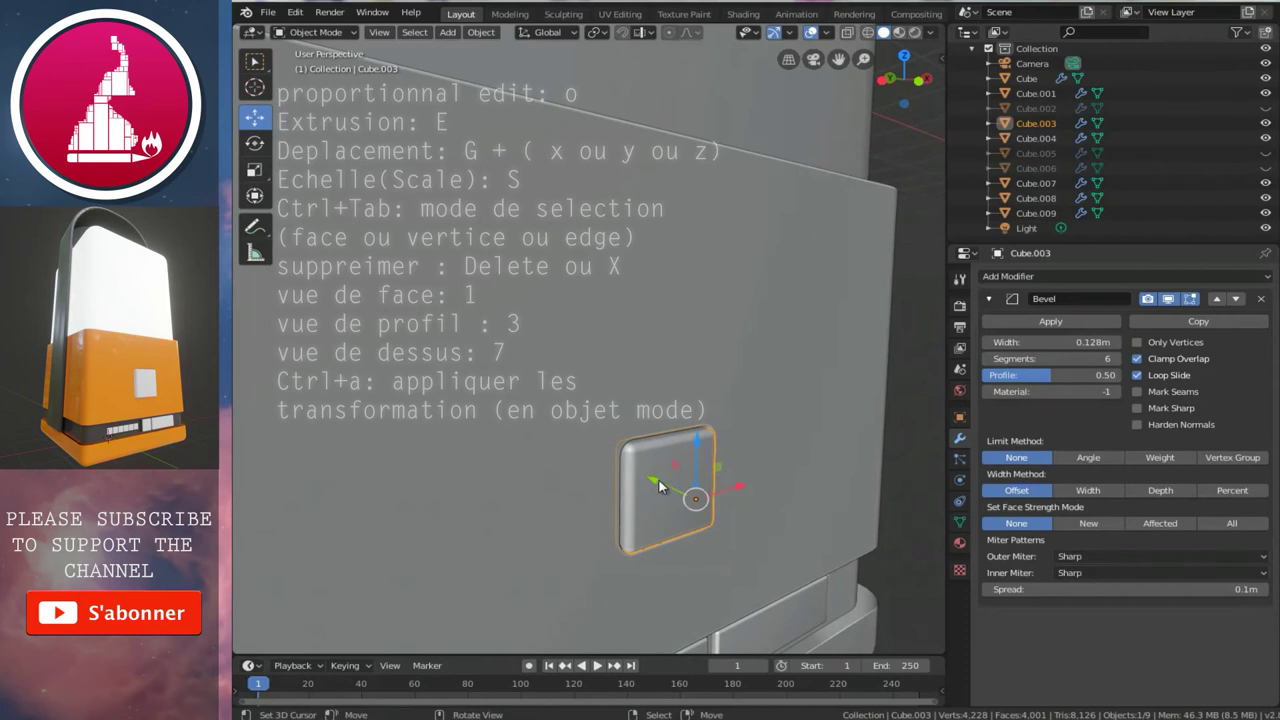
# - Rename Cube.003 to 'btn' in the Outliner and hide it to reveal its recess
pyautogui.doubleClick(1040, 123)
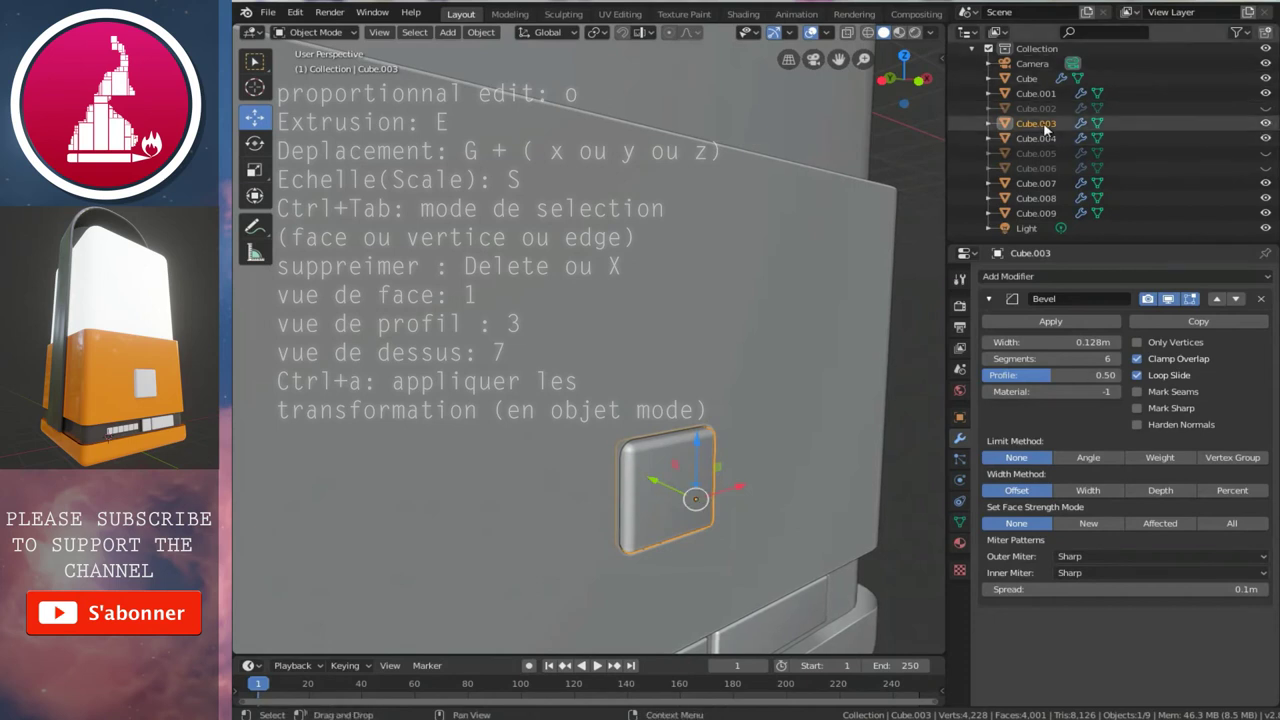
pyautogui.write('bt')
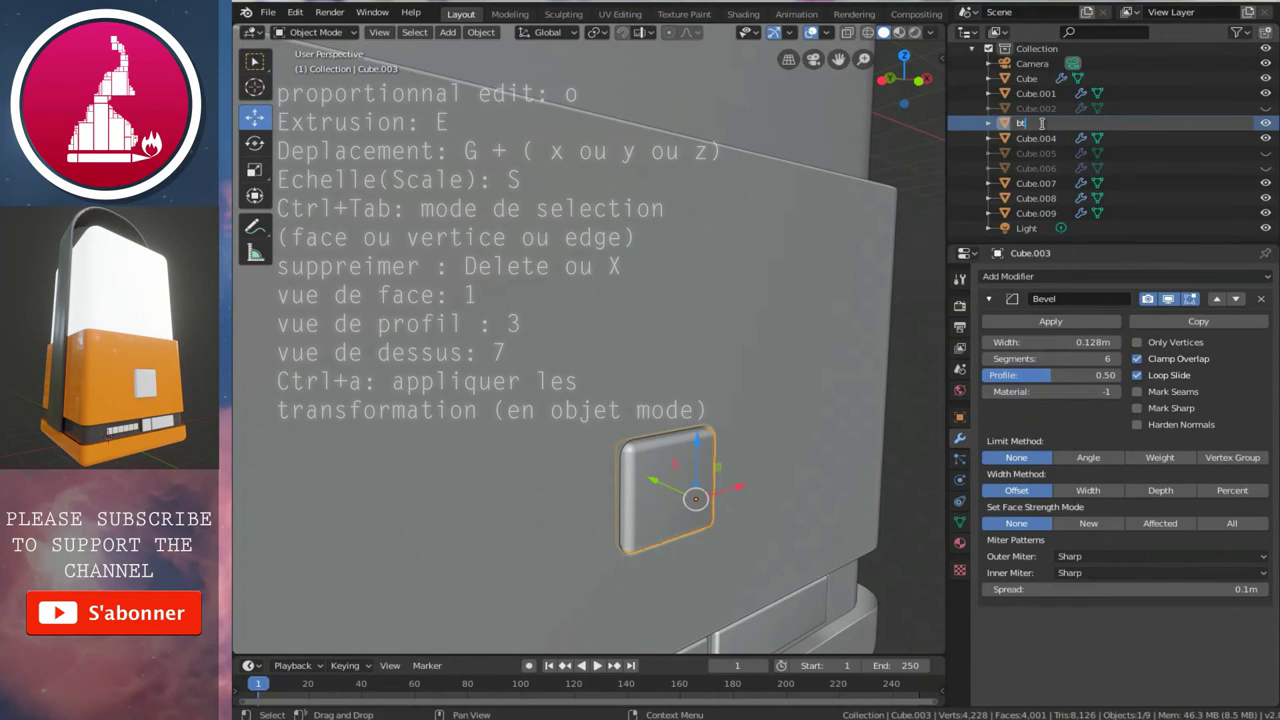
pyautogui.write('n')
pyautogui.press('Return')
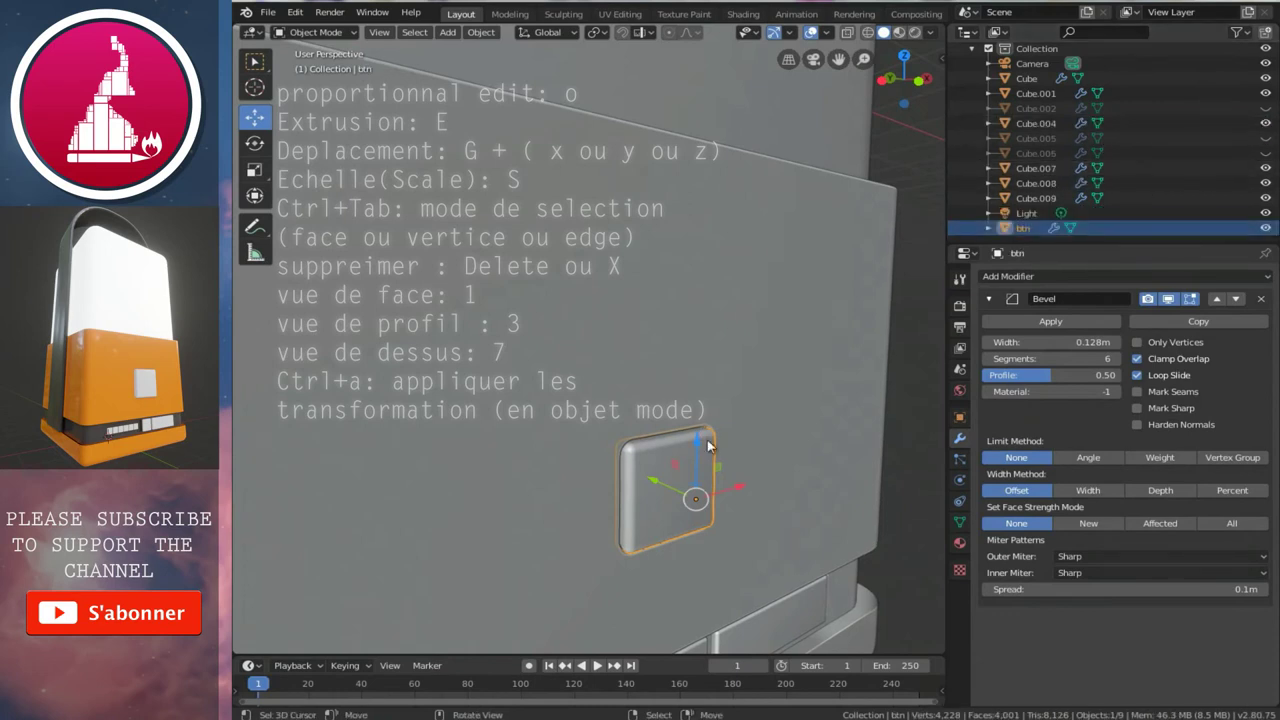
pyautogui.click(1265, 228)
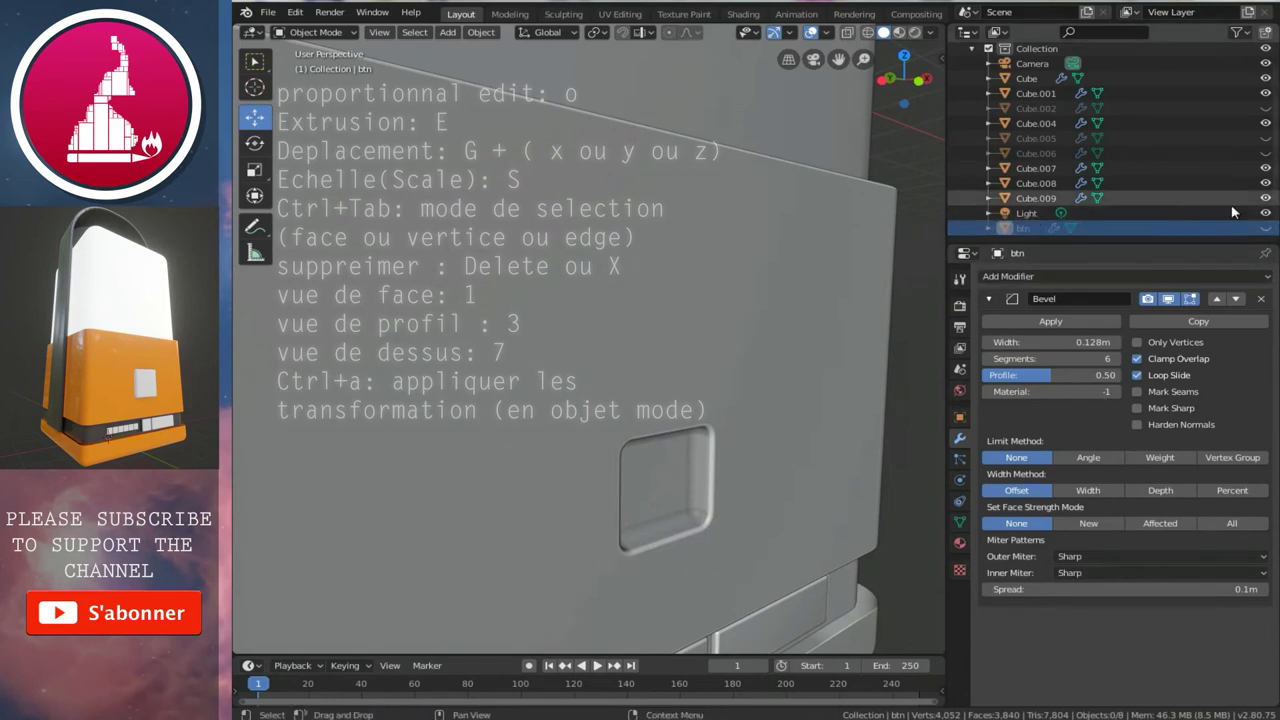
# - Toggle the light, Cube.008, Cube.005 and Cube.006 to identify them, then unhide Cube.002
pyautogui.click(1266, 213)
pyautogui.click(1266, 214)
pyautogui.click(1266, 184)
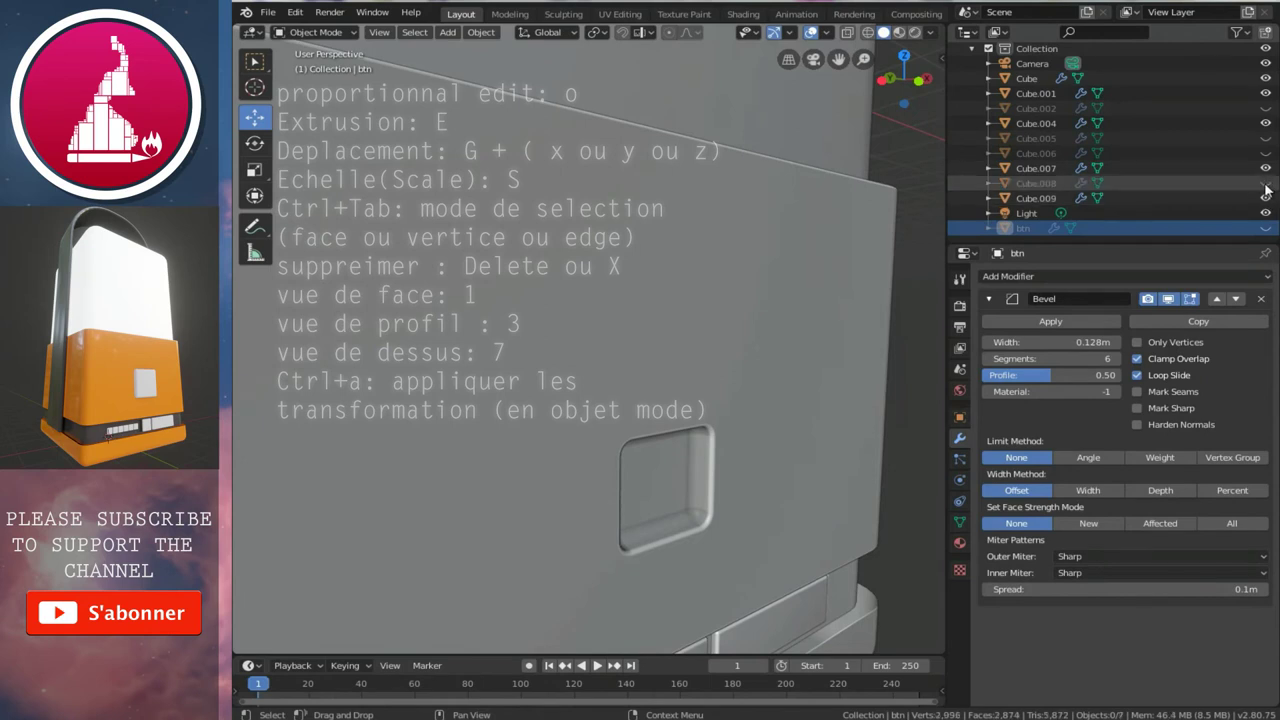
pyautogui.click(1266, 184)
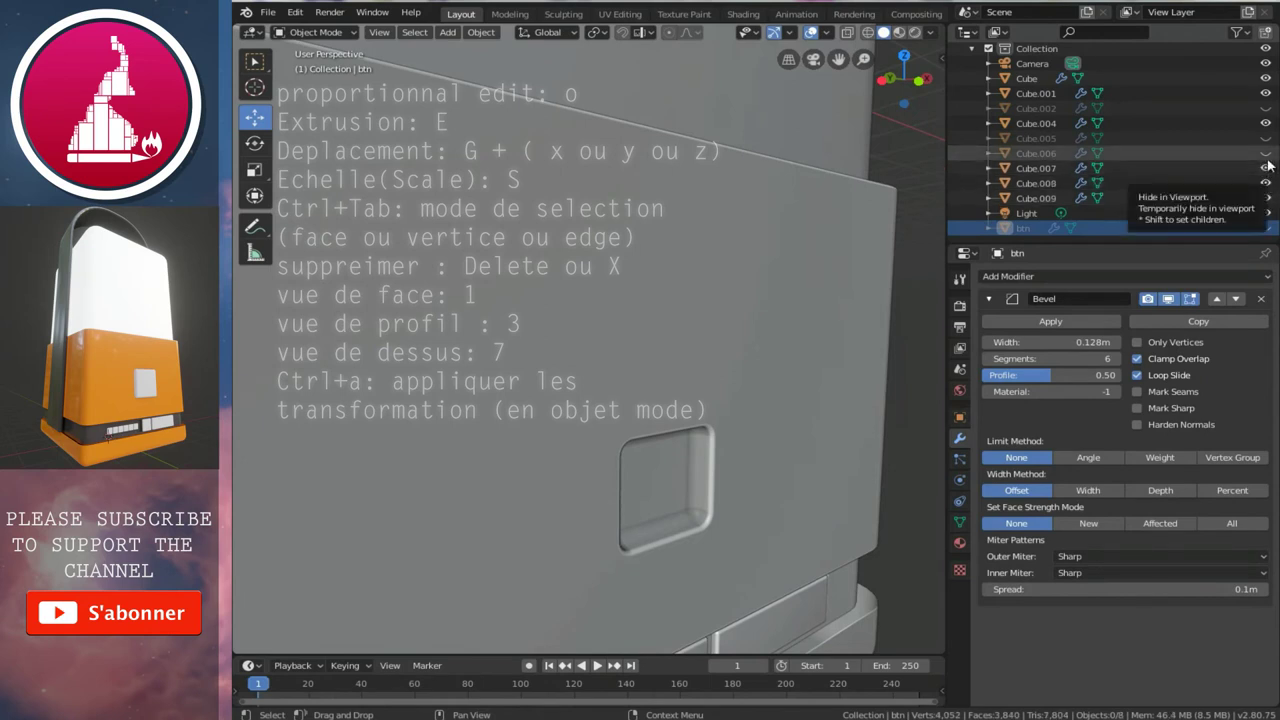
pyautogui.click(1266, 139)
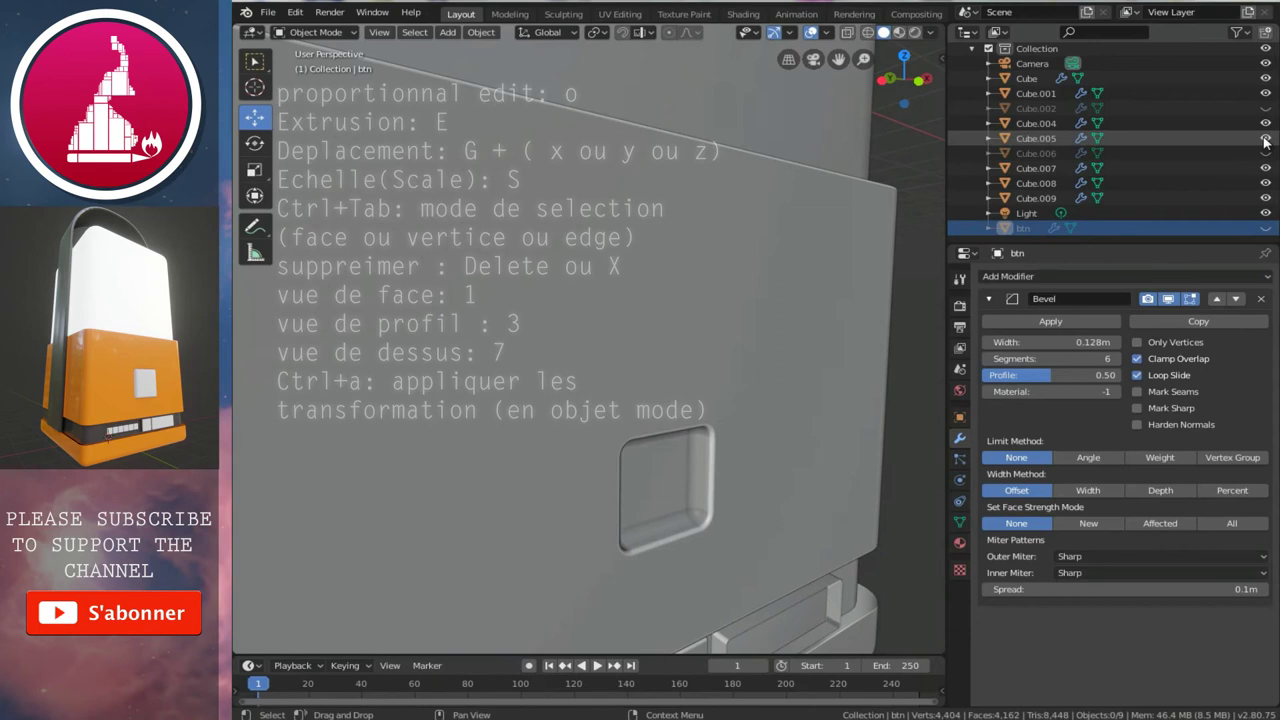
pyautogui.click(1266, 139)
pyautogui.click(1266, 154)
pyautogui.click(1266, 154)
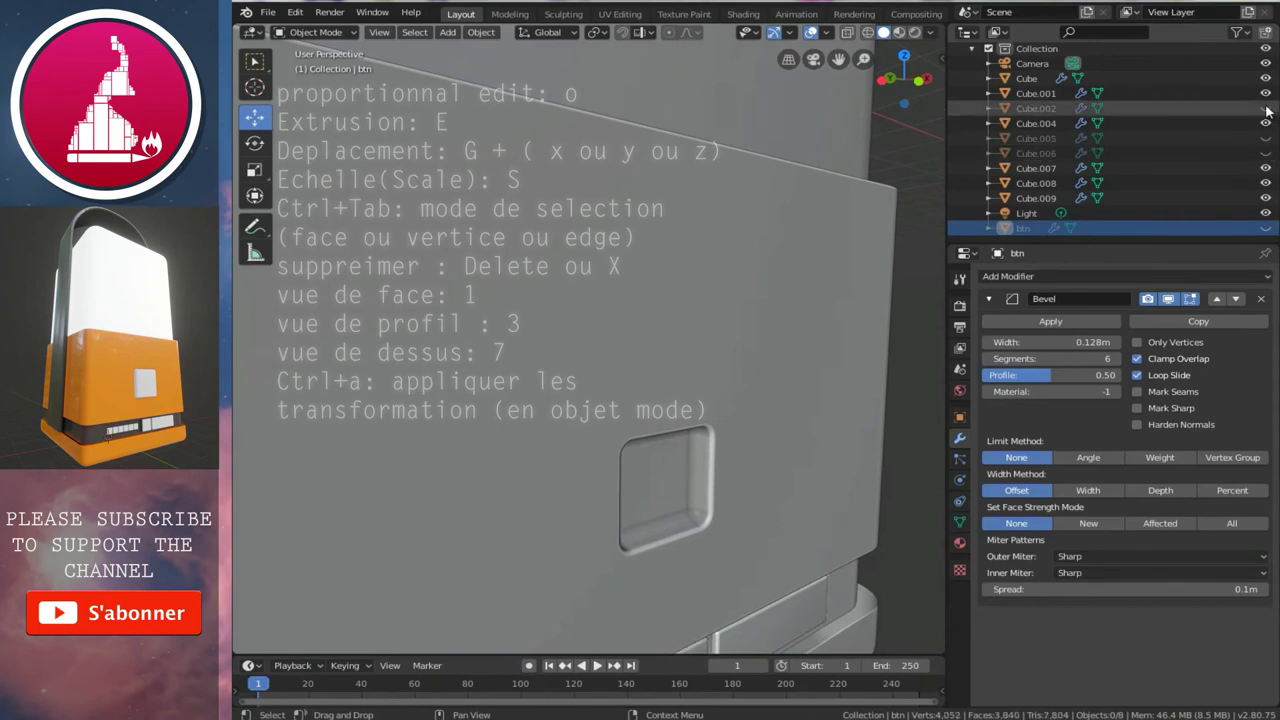
pyautogui.click(1266, 108)
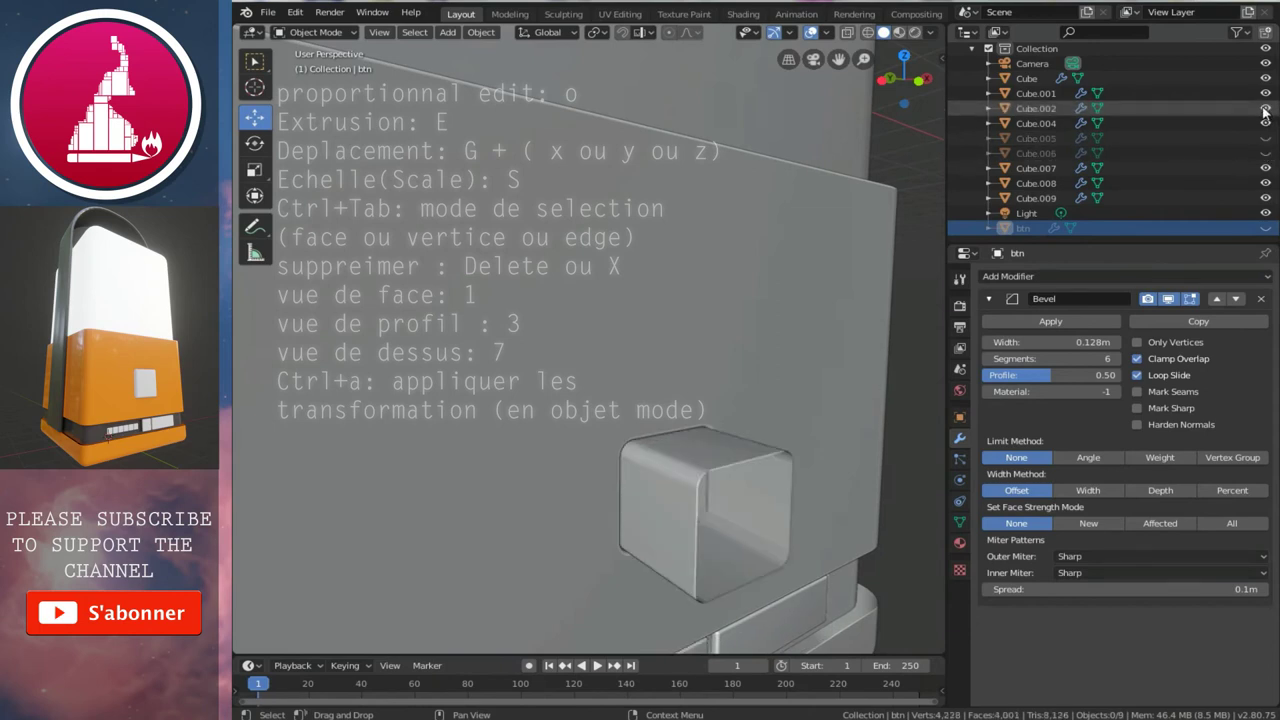
# - Enlarge Cube.002 in front view and shift it slightly along X
pyautogui.click(716, 476)
pyautogui.press('1')
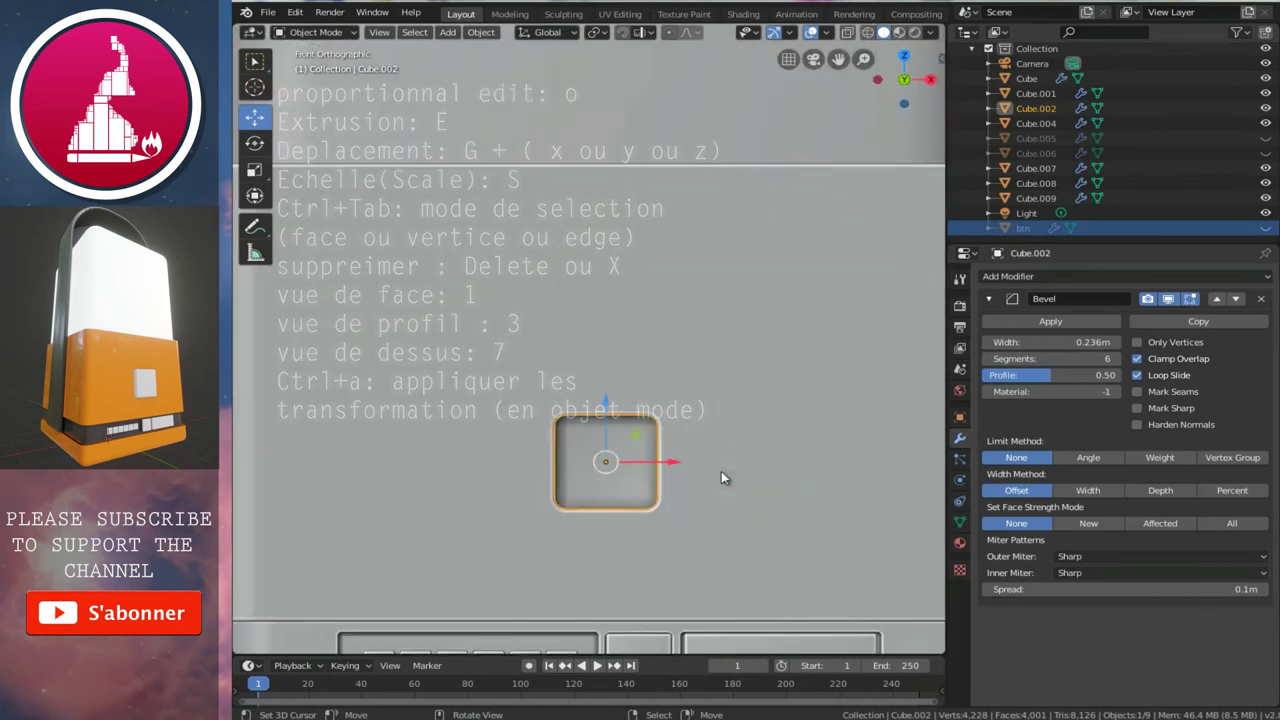
pyautogui.press('s')
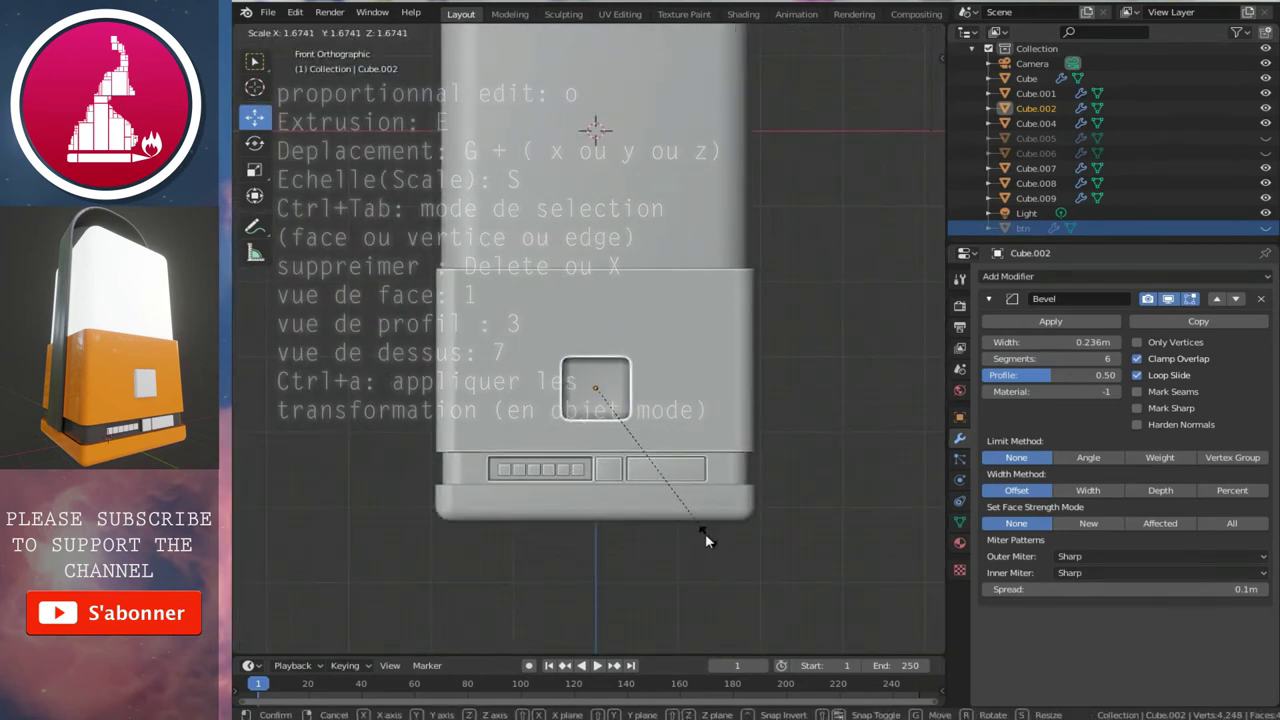
pyautogui.click(708, 541)
pyautogui.hotkey('shift', 'z')
pyautogui.scroll(3, 609, 459)
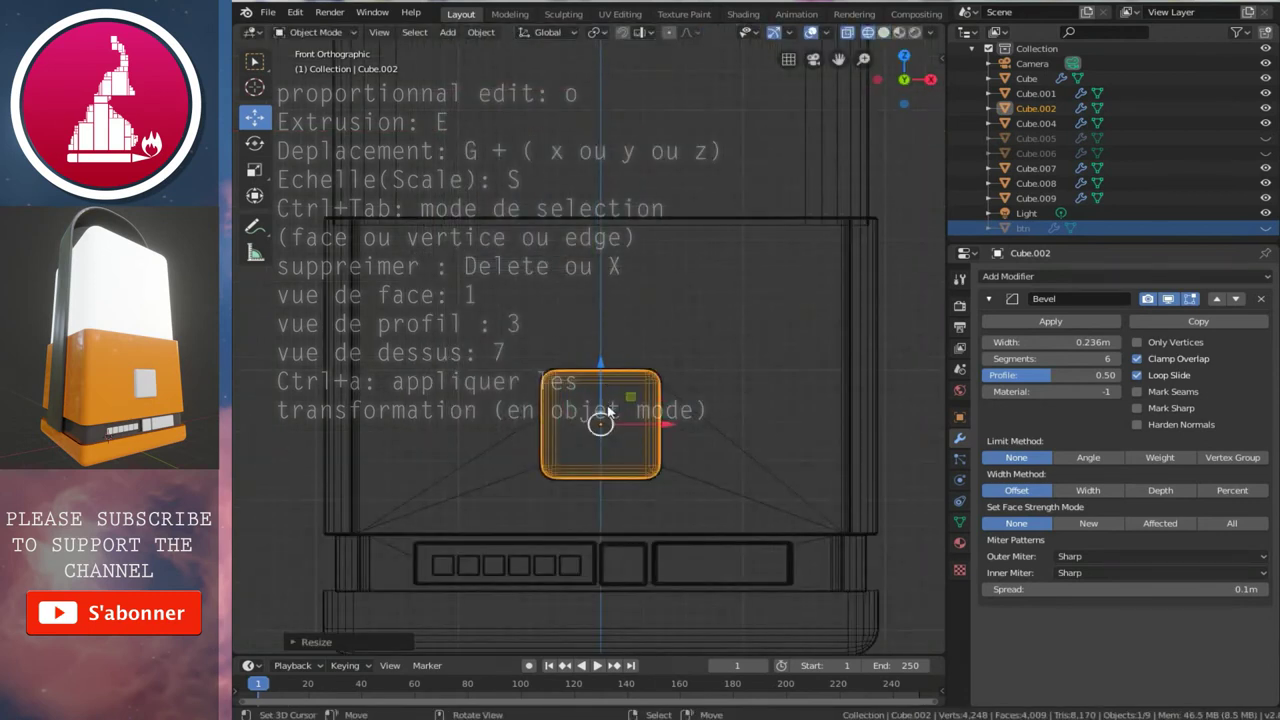
pyautogui.moveTo(673, 428); pyautogui.dragTo(676, 424)
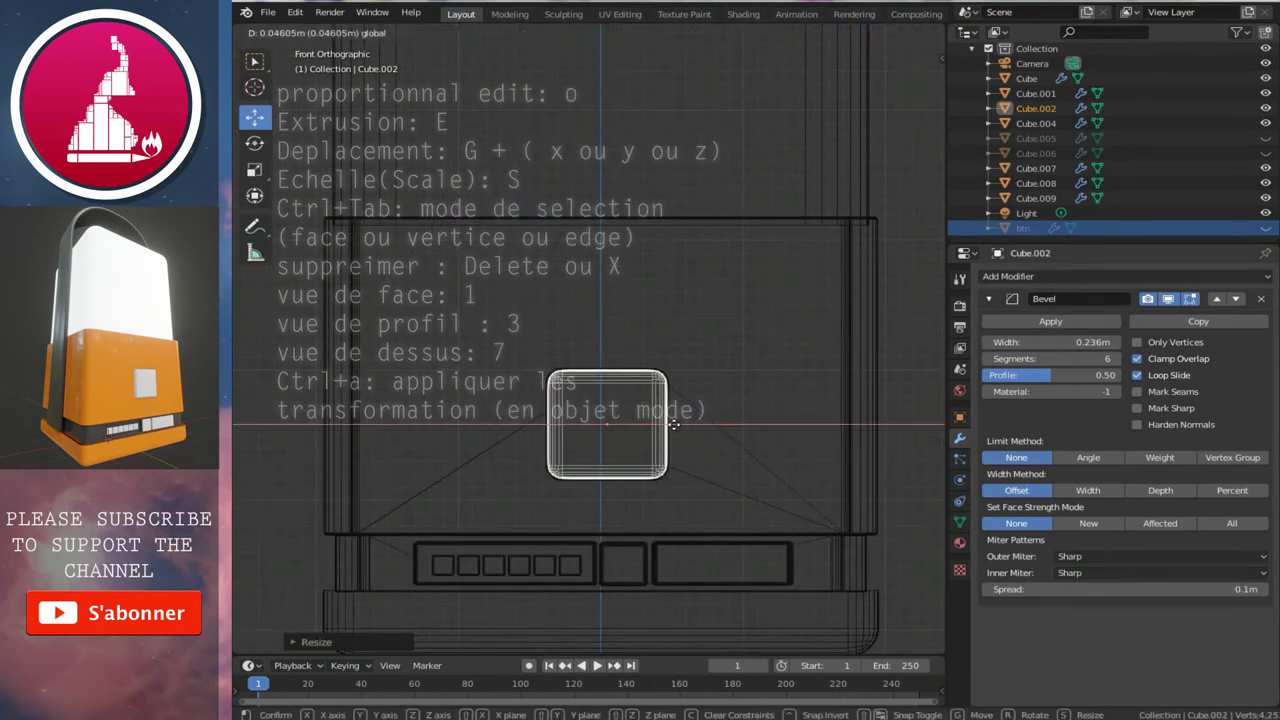
pyautogui.click(676, 424)
# - Raise Cube.002 along Z and nudge it slightly along X
pyautogui.press('g')
pyautogui.press('x')
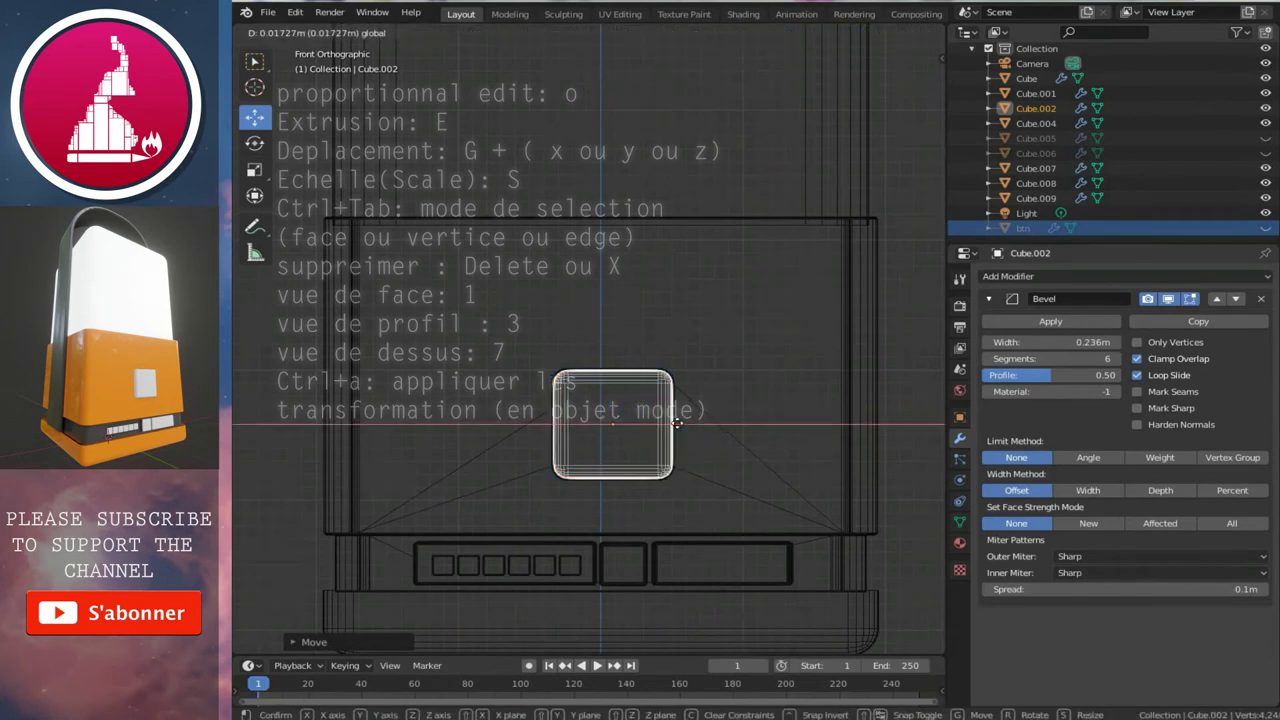
pyautogui.rightClick(641, 399)
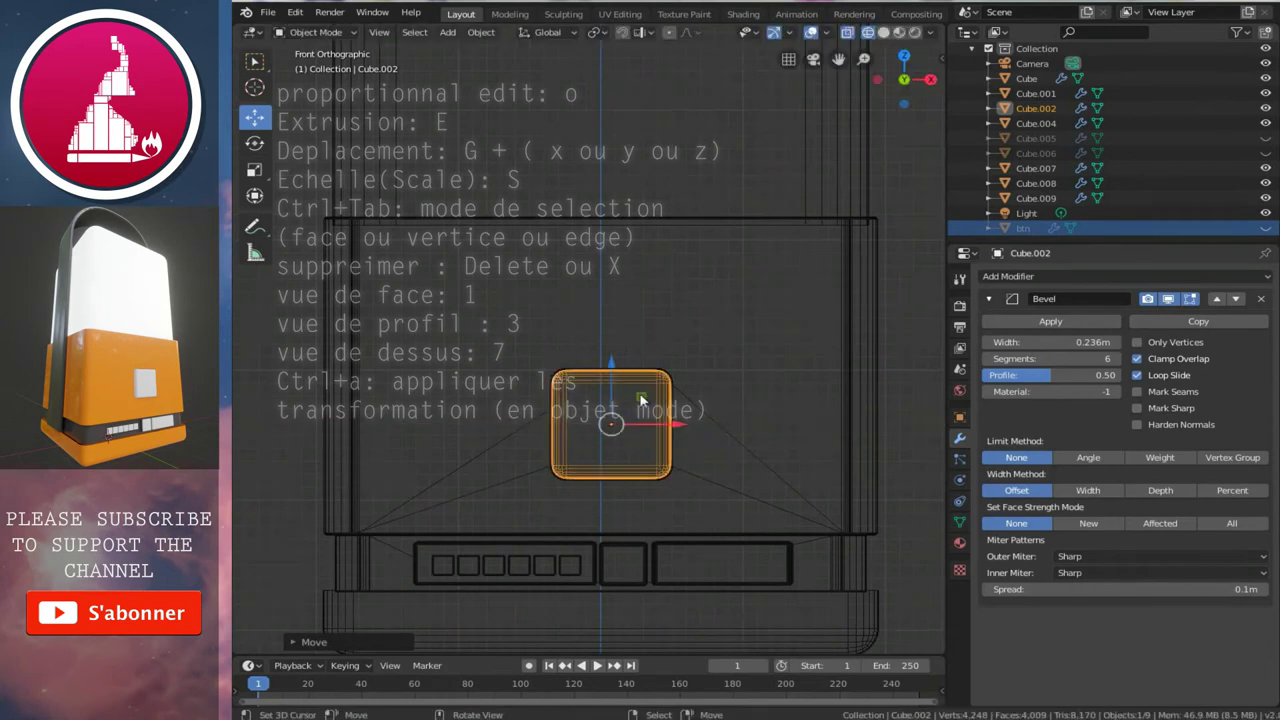
pyautogui.moveTo(618, 372); pyautogui.dragTo(612, 344)
pyautogui.click(612, 344)
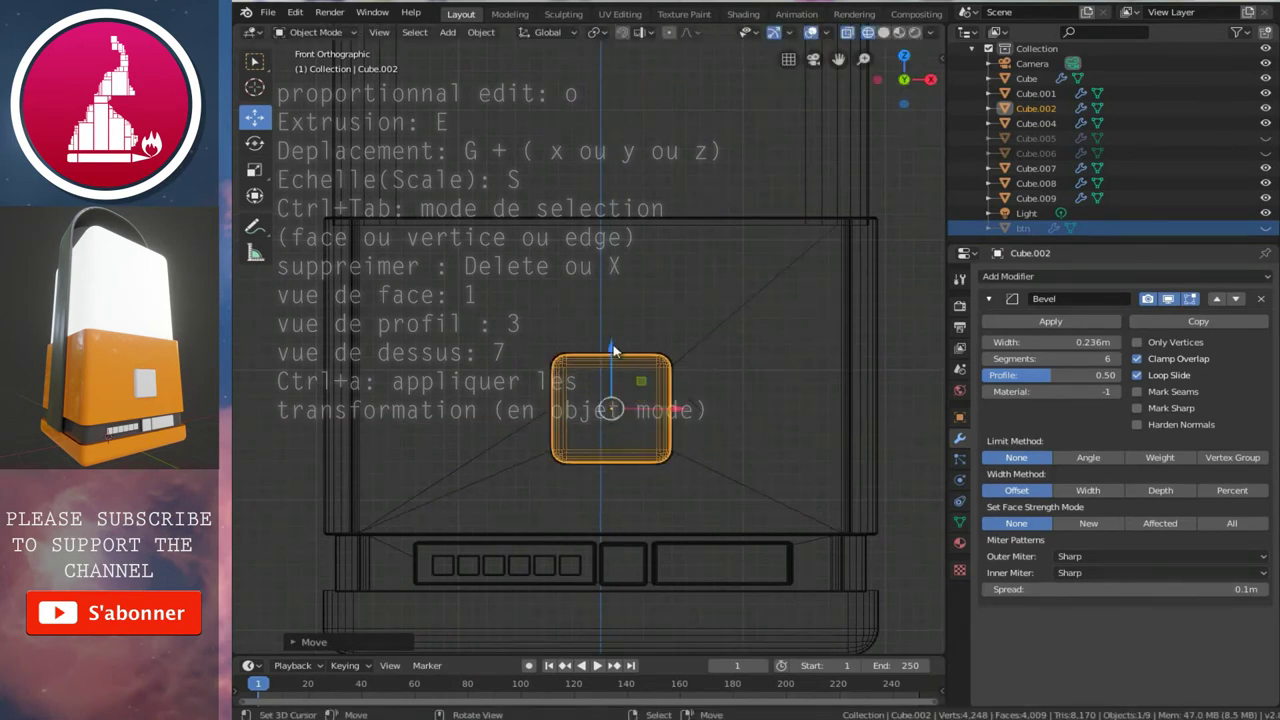
pyautogui.hotkey('shift', 'z')
pyautogui.scroll(-2, 633, 381)
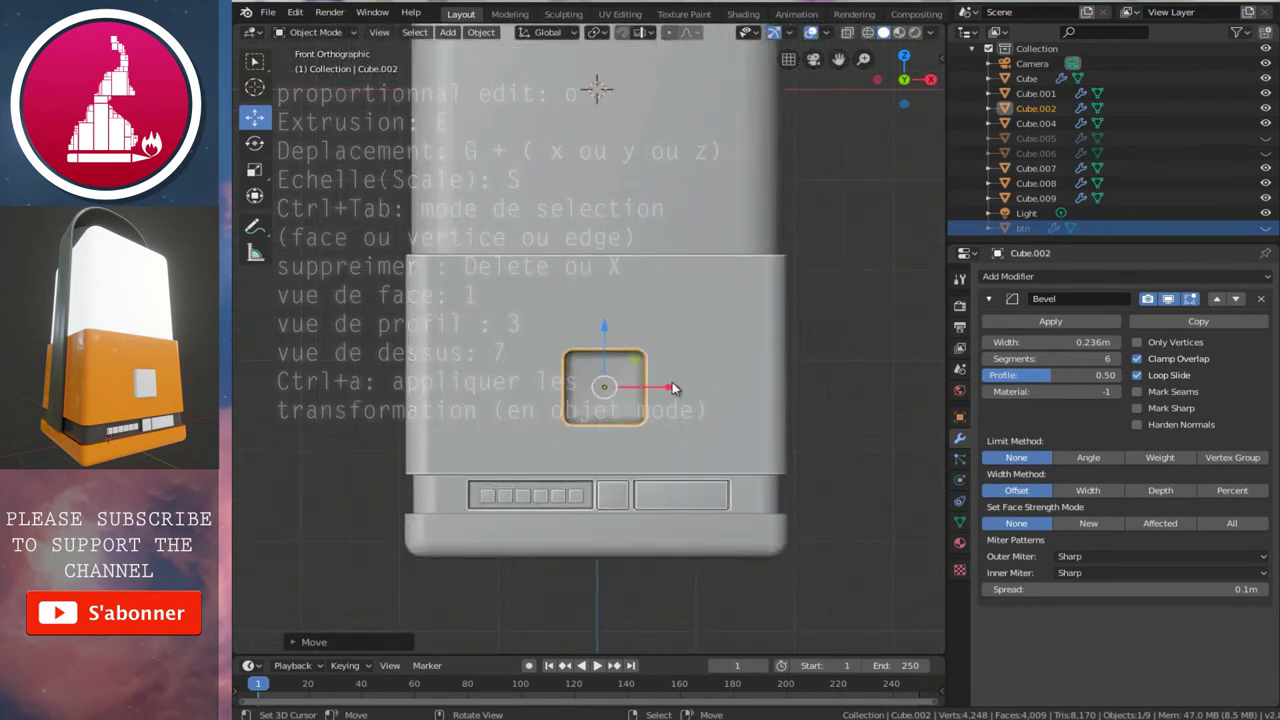
pyautogui.moveTo(672, 388); pyautogui.dragTo(673, 384)
pyautogui.click(673, 384)
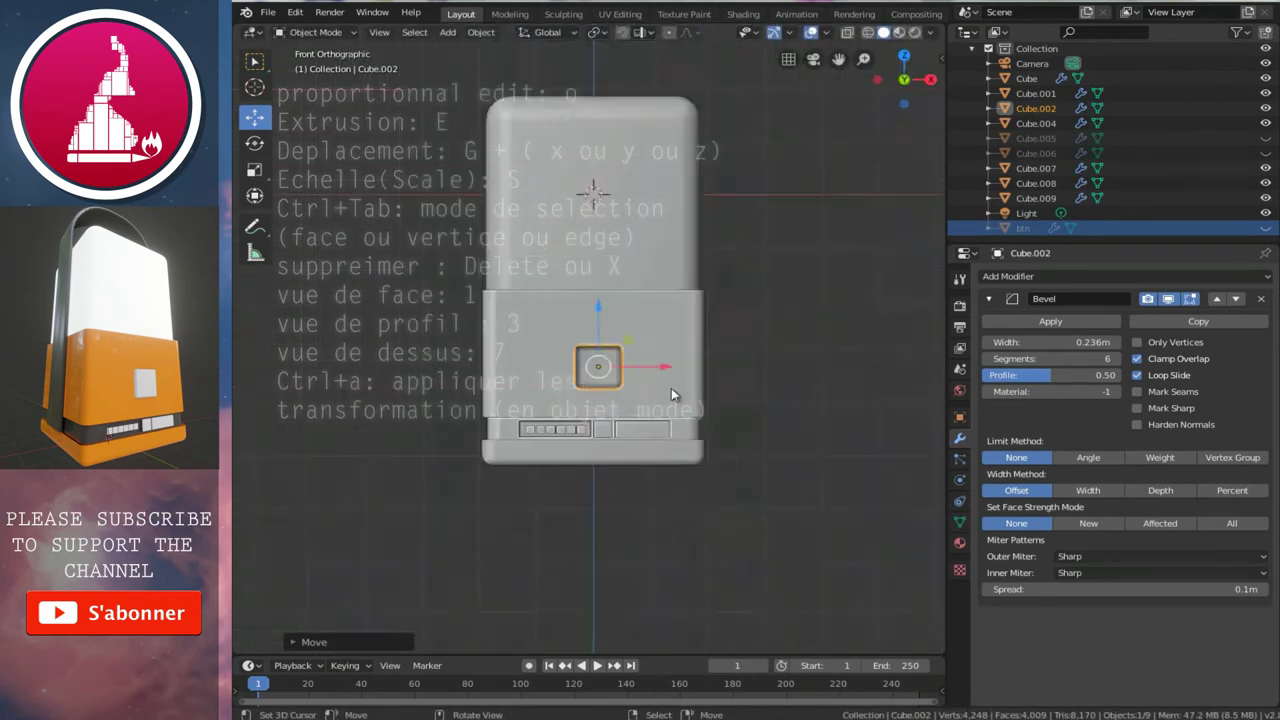
# - Check Cube.002 from an angle and settle its final position in front view
pyautogui.scroll(-3, 671, 388)
pyautogui.moveTo(671, 388)
pyautogui.mouseDown(button='middle')
pyautogui.moveTo(648, 374)
pyautogui.moveTo(734, 371)
pyautogui.moveTo(641, 371)
pyautogui.mouseUp(button='middle')
pyautogui.scroll(3, 625, 373)
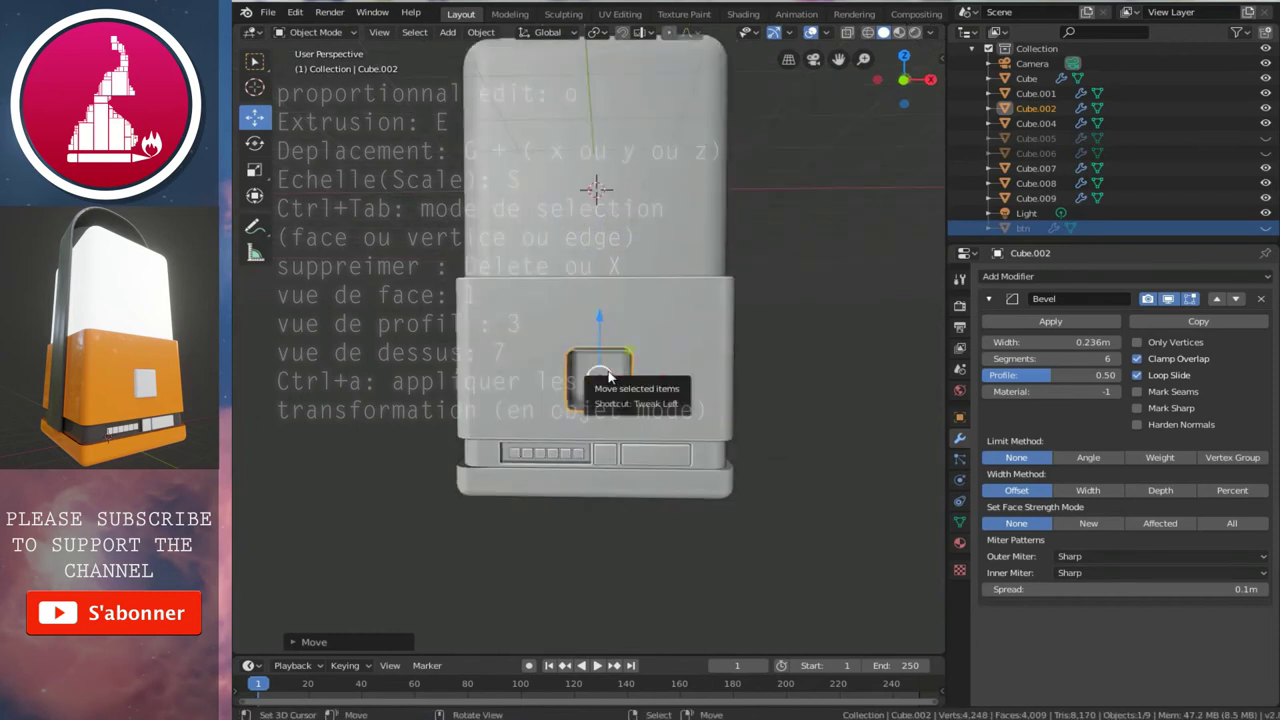
pyautogui.press('KP_1')
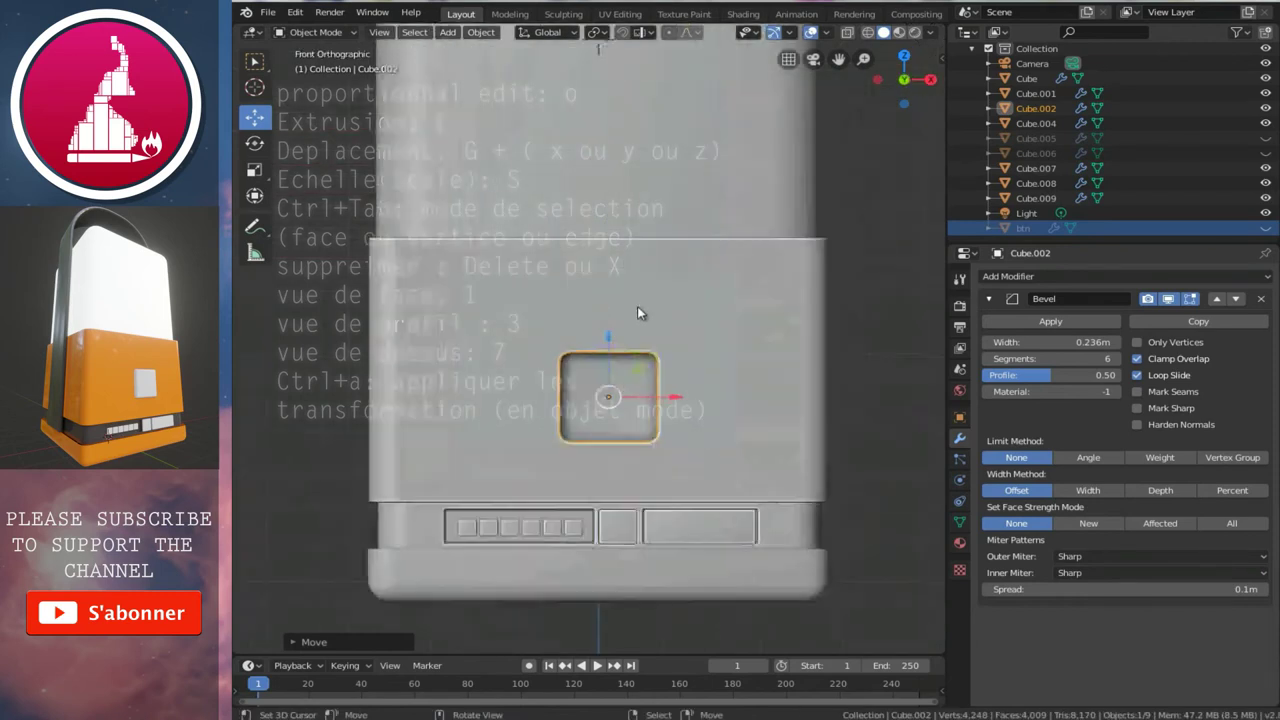
pyautogui.press('g')
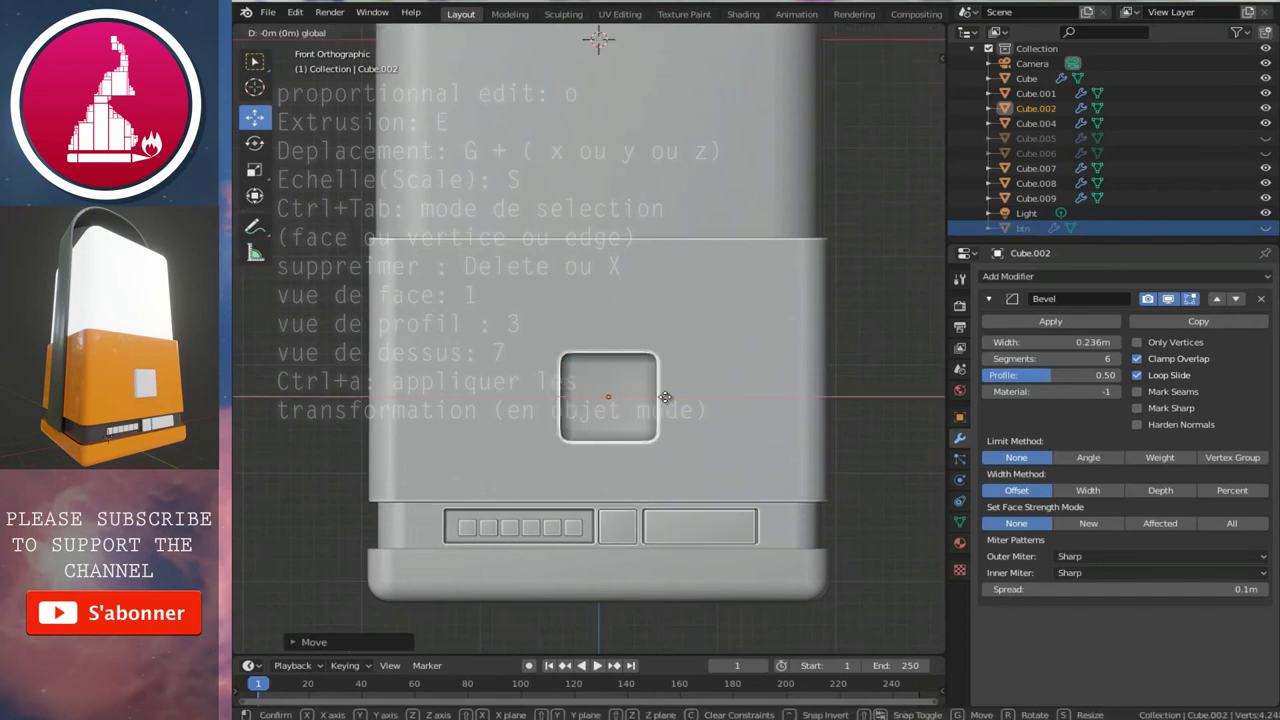
pyautogui.click(665, 397)
# - Hide Cube.002 and orbit to inspect the enlarged recess
pyautogui.scroll(-5, 670, 392)
pyautogui.moveTo(667, 379); pyautogui.dragTo(700, 370, button='middle')
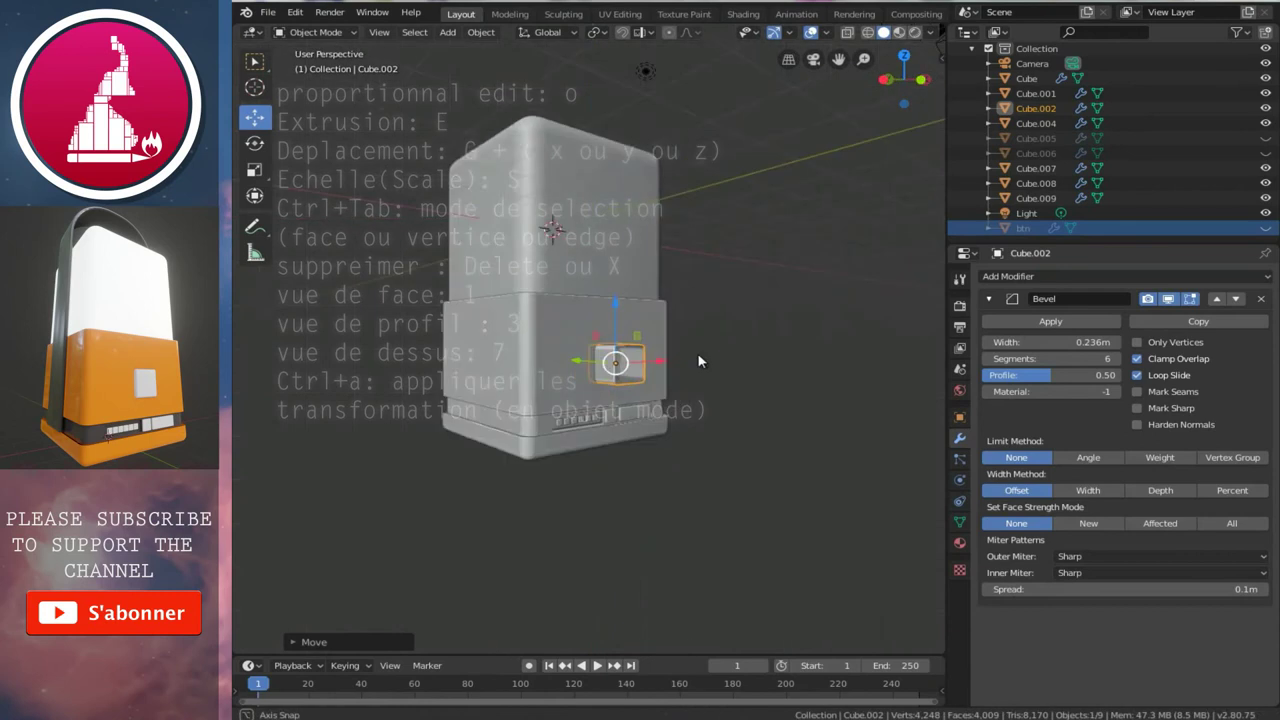
pyautogui.scroll(4, 711, 363)
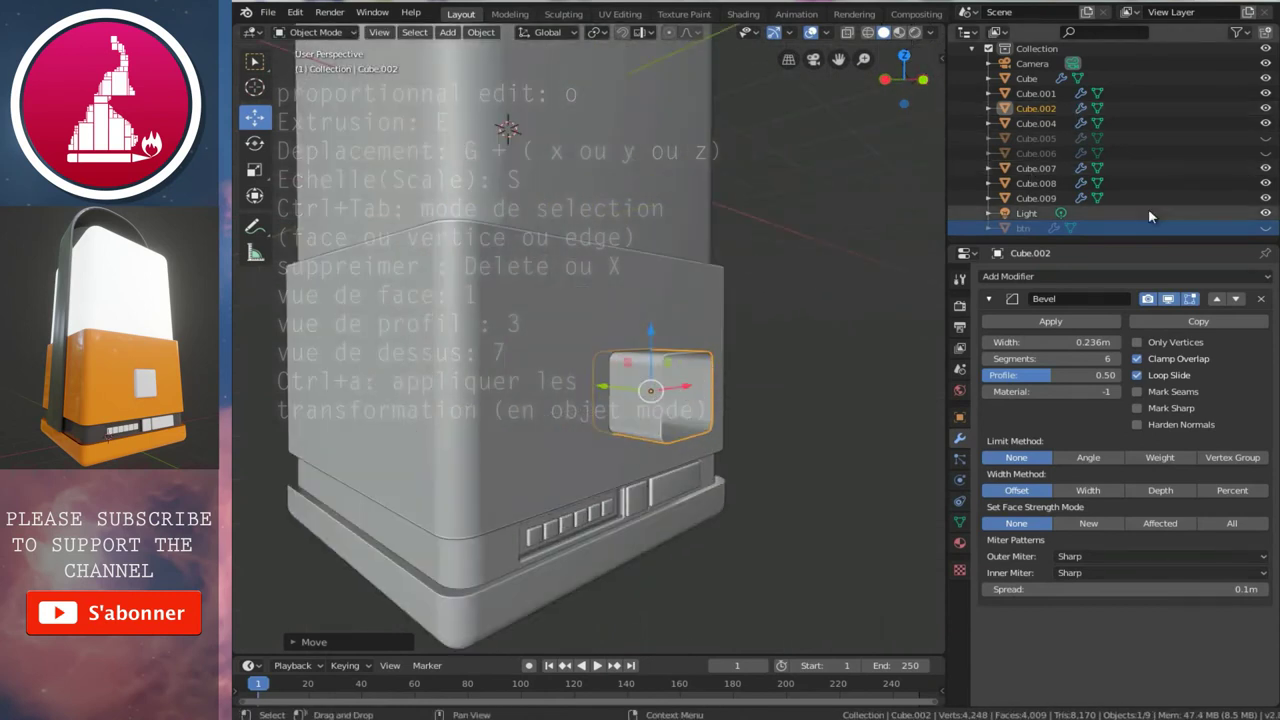
pyautogui.click(1265, 112)
pyautogui.moveTo(560, 360)
pyautogui.mouseDown(button='middle')
pyautogui.moveTo(487, 379)
pyautogui.moveTo(493, 418)
pyautogui.moveTo(654, 393)
pyautogui.moveTo(506, 416)
pyautogui.mouseUp(button='middle')
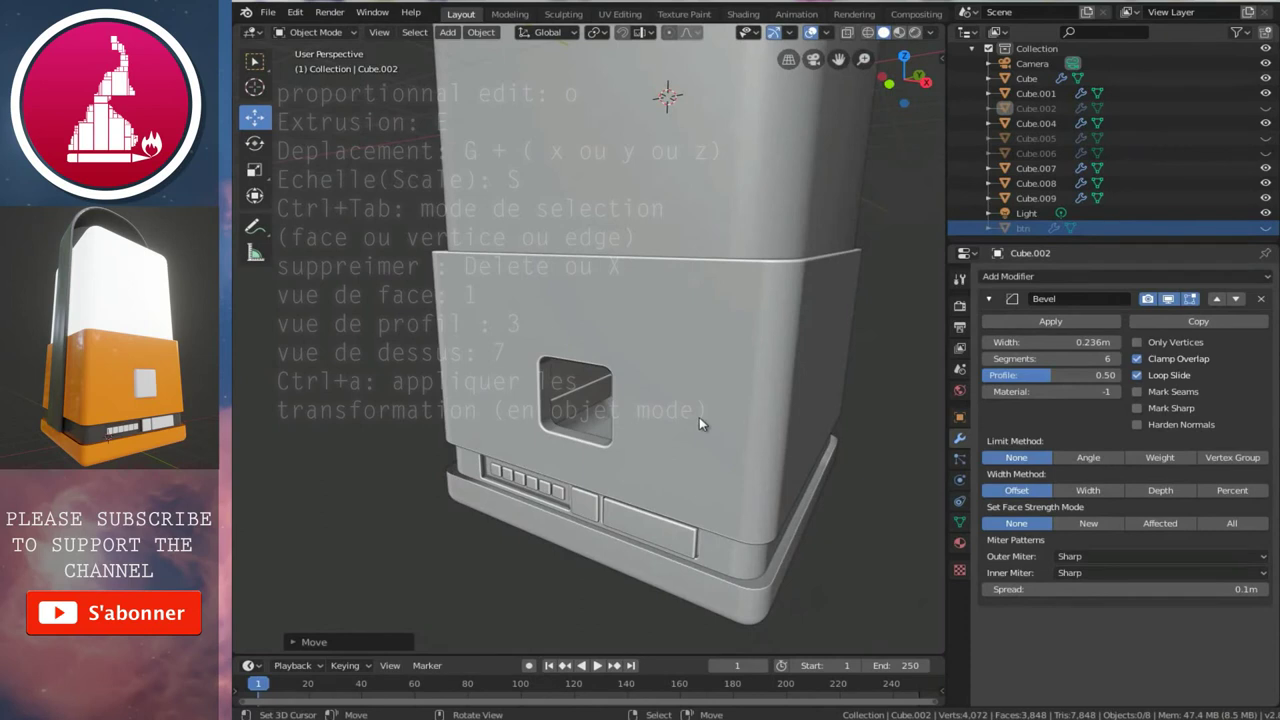
# - Unhide btn and select it alone in the front X-ray view
pyautogui.click(1265, 229)
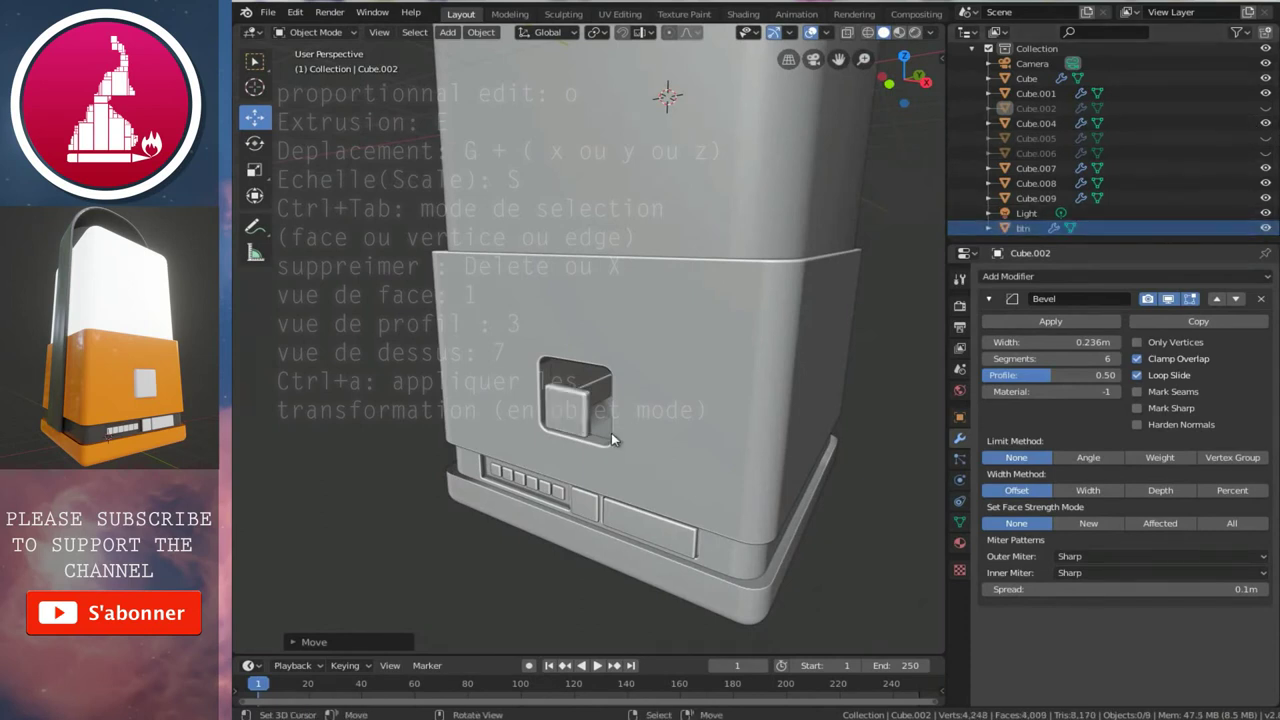
pyautogui.press('KP_1')
pyautogui.scroll(5, 611, 433)
pyautogui.hotkey('alt', 'z')
pyautogui.click(609, 437)
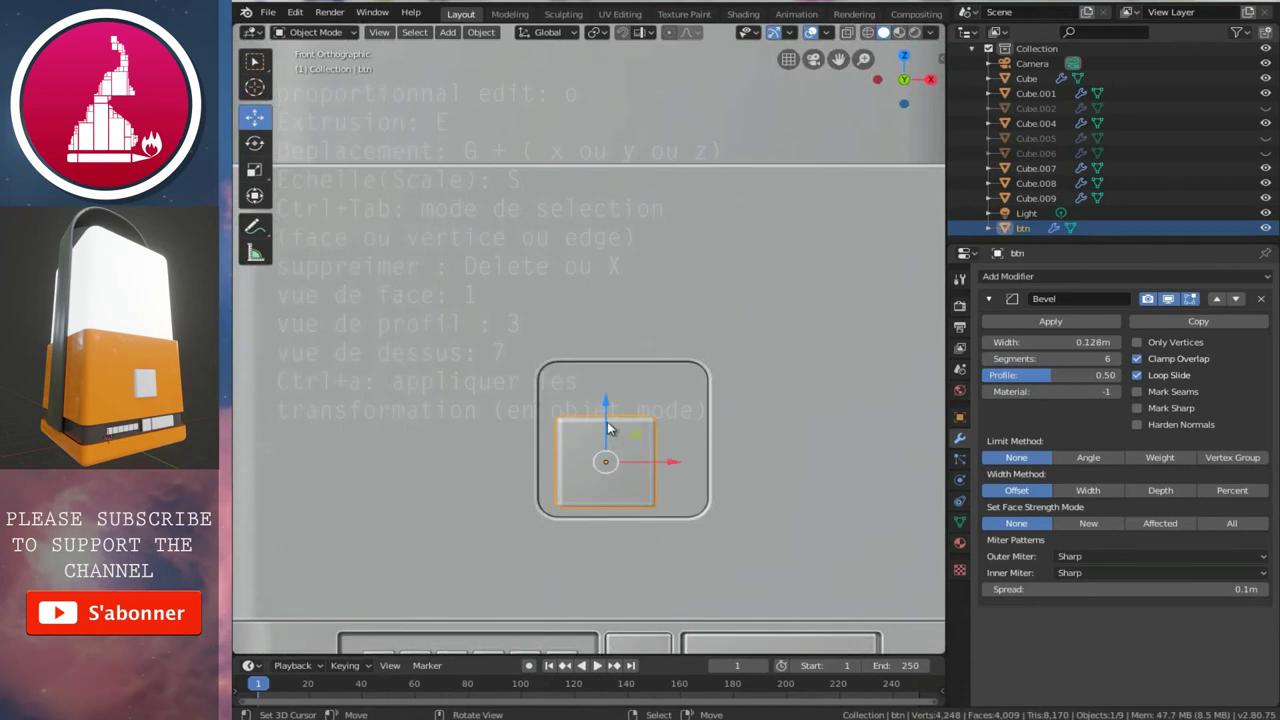
pyautogui.scroll(-2, 609, 428)
pyautogui.scroll(-3, 609, 428)
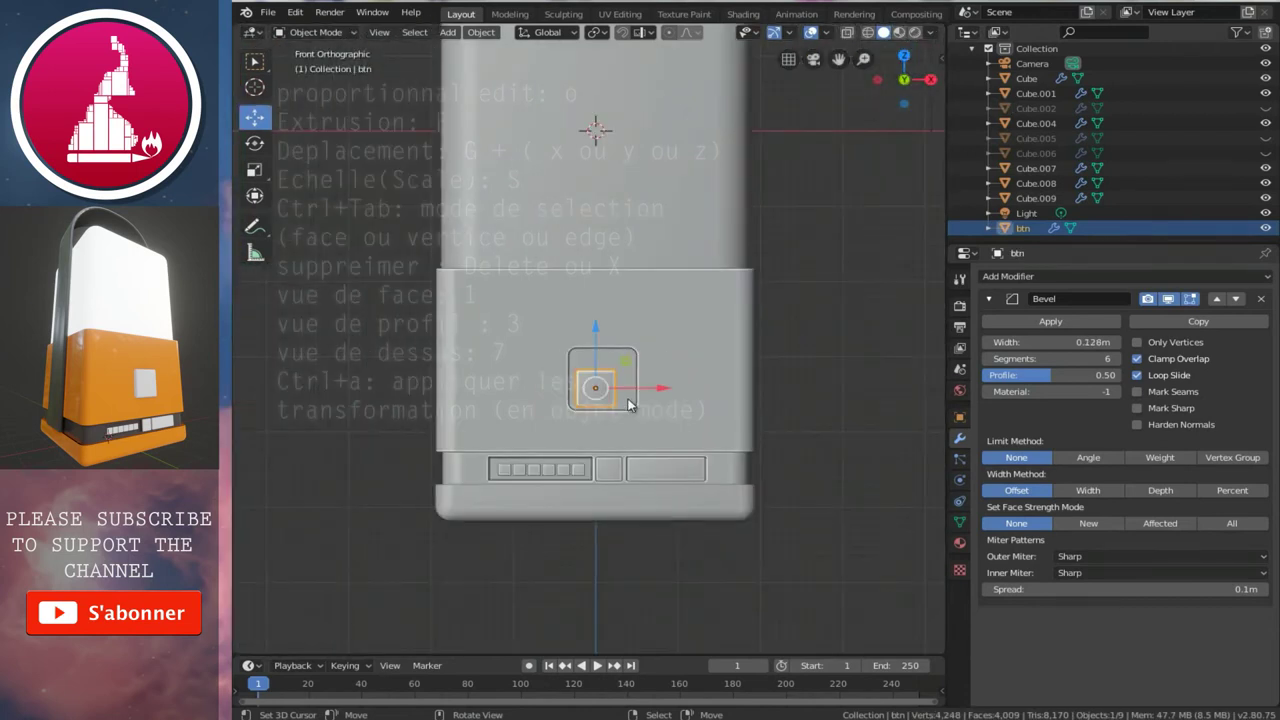
pyautogui.scroll(3, 598, 405)
pyautogui.press('a')
pyautogui.click(605, 435)
# - In Edit Mode, move the btn face into the recess and enlarge it
pyautogui.press('Tab')
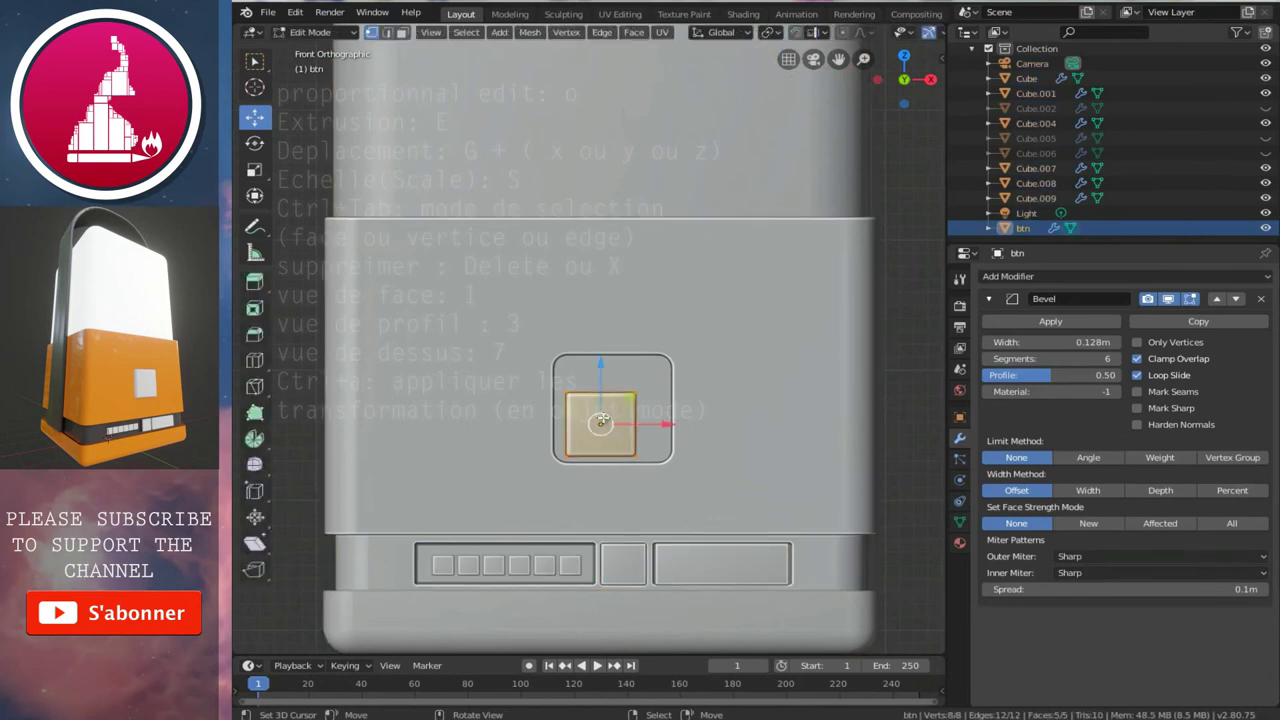
pyautogui.hotkey('shift', 'z')
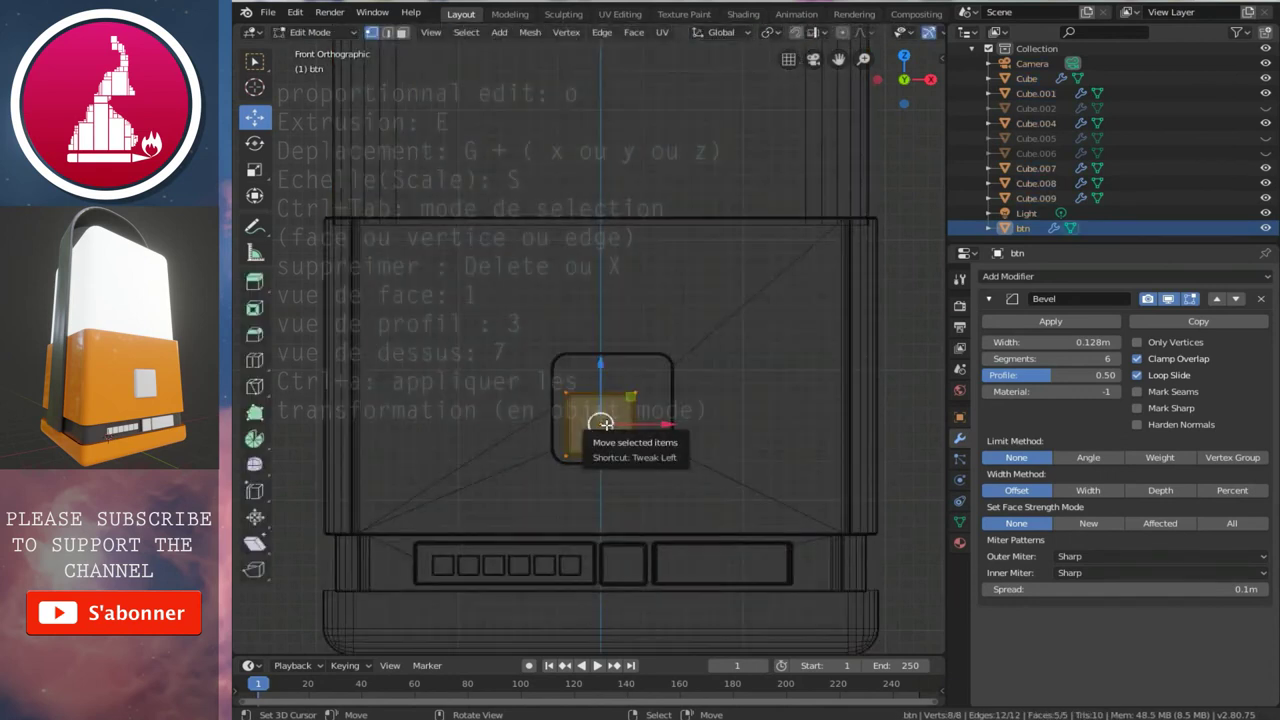
pyautogui.scroll(1, 586, 514)
pyautogui.scroll(1, 609, 523)
pyautogui.press('g')
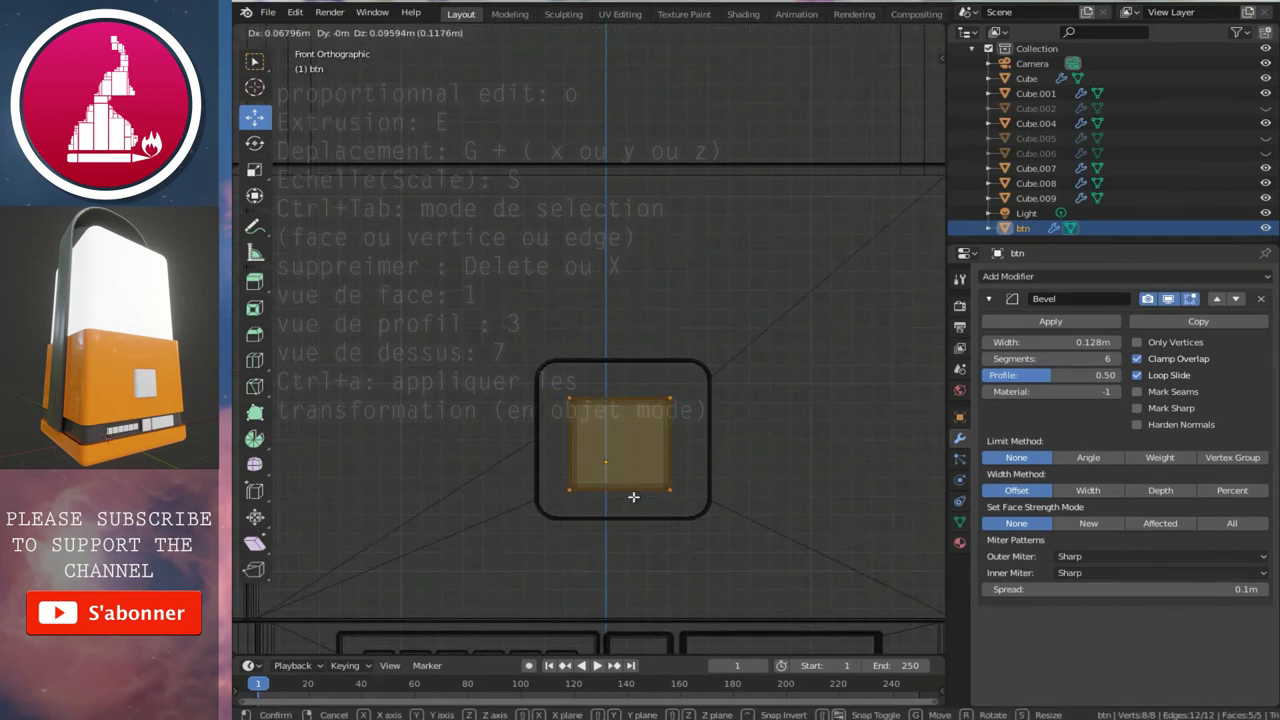
pyautogui.click(633, 496)
pyautogui.press('s')
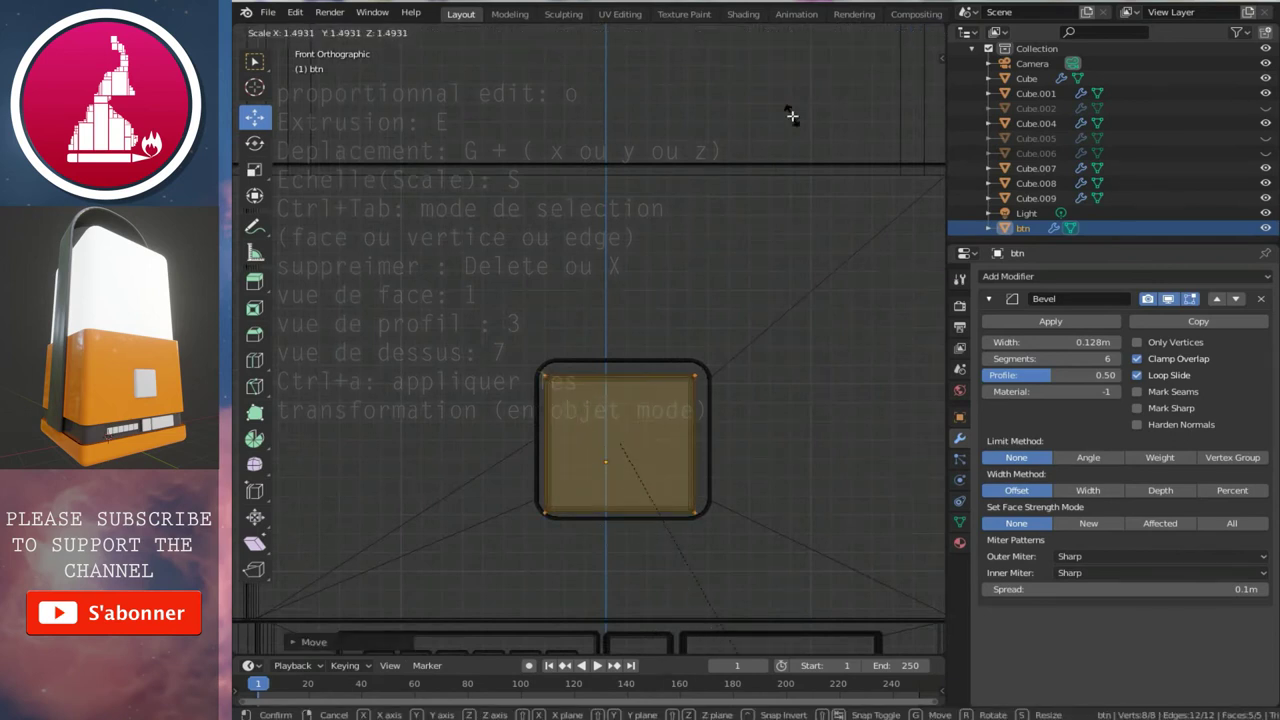
pyautogui.click(816, 162)
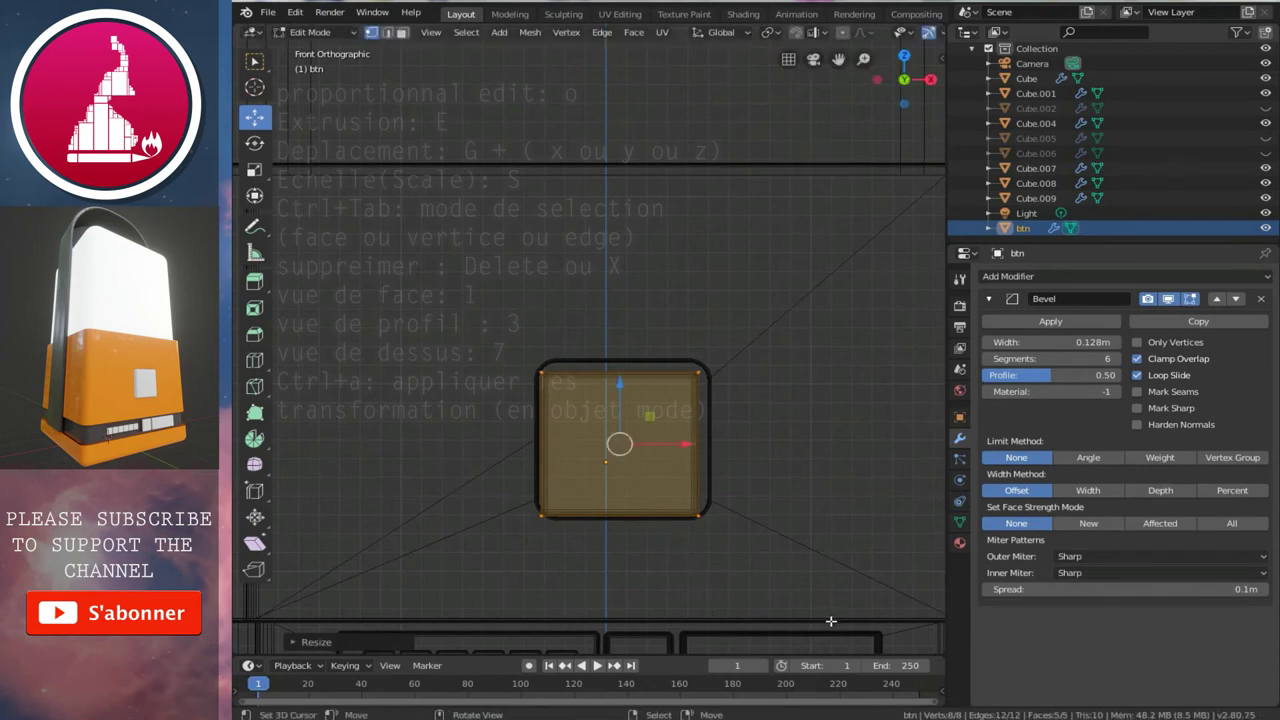
# - Refine the btn face's position and size, nudge it along Z, and turn X-ray off
pyautogui.press('g')
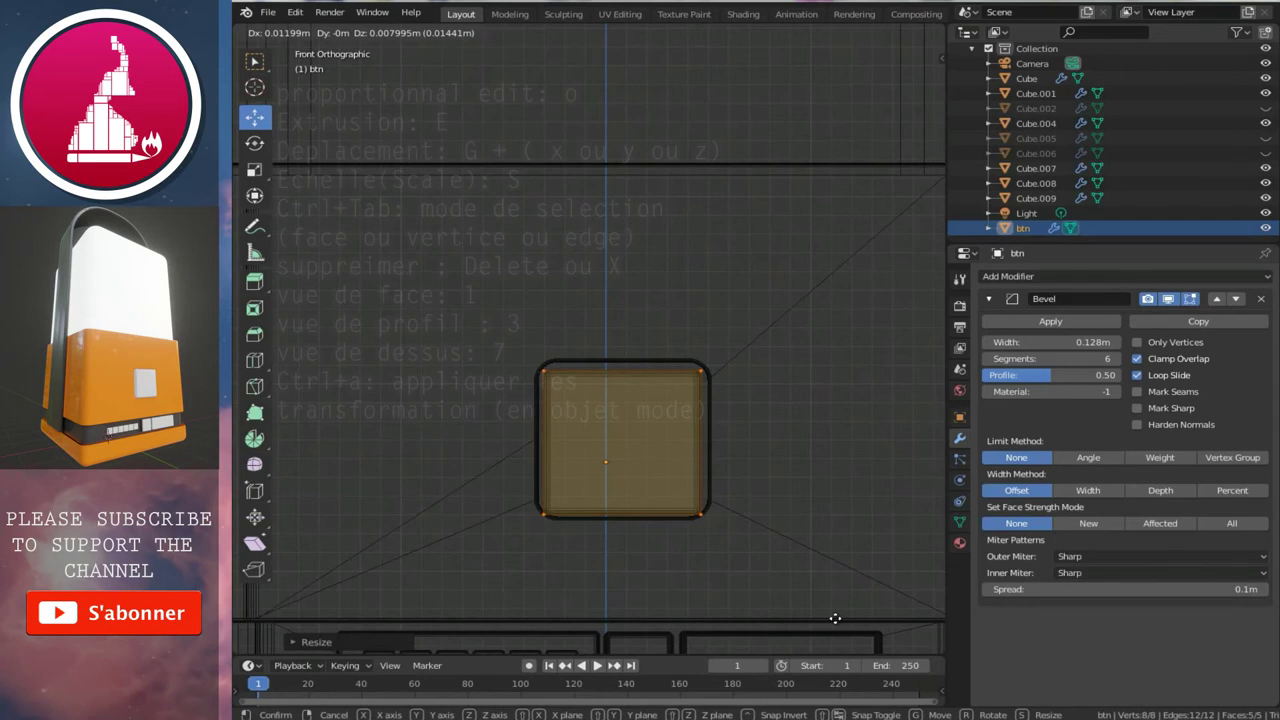
pyautogui.click(835, 619)
pyautogui.press('s')
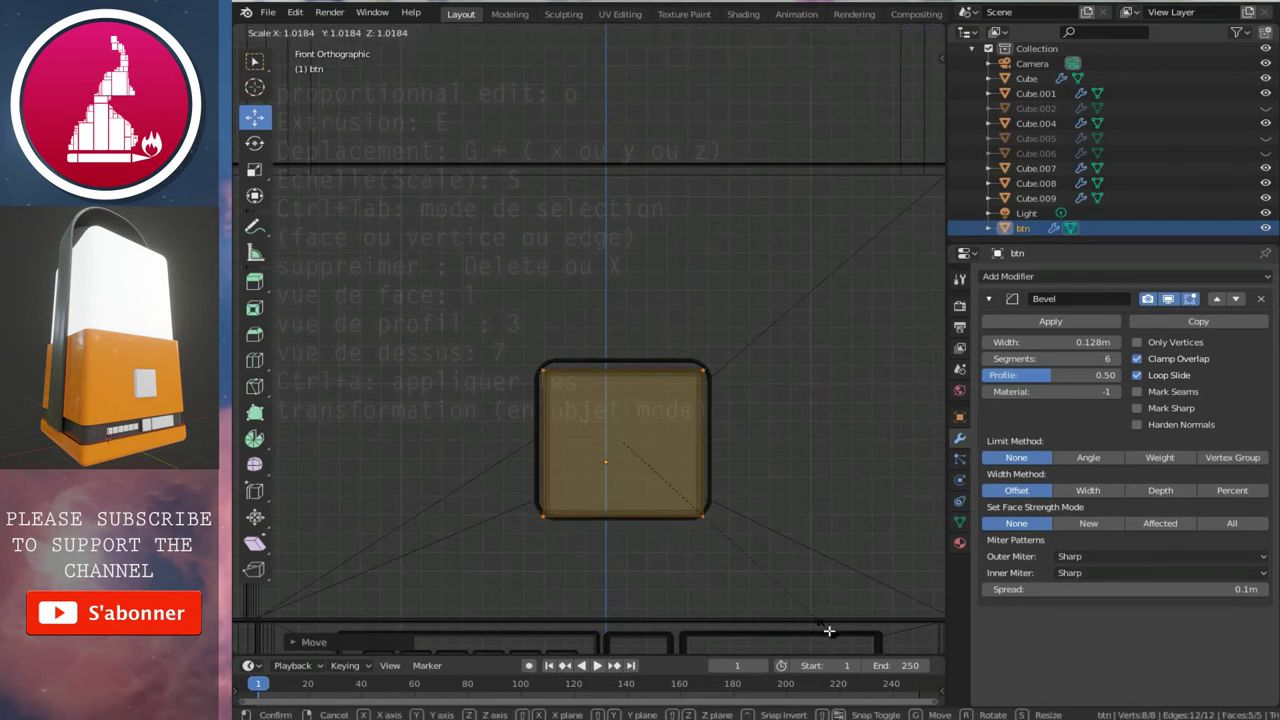
pyautogui.click(828, 627)
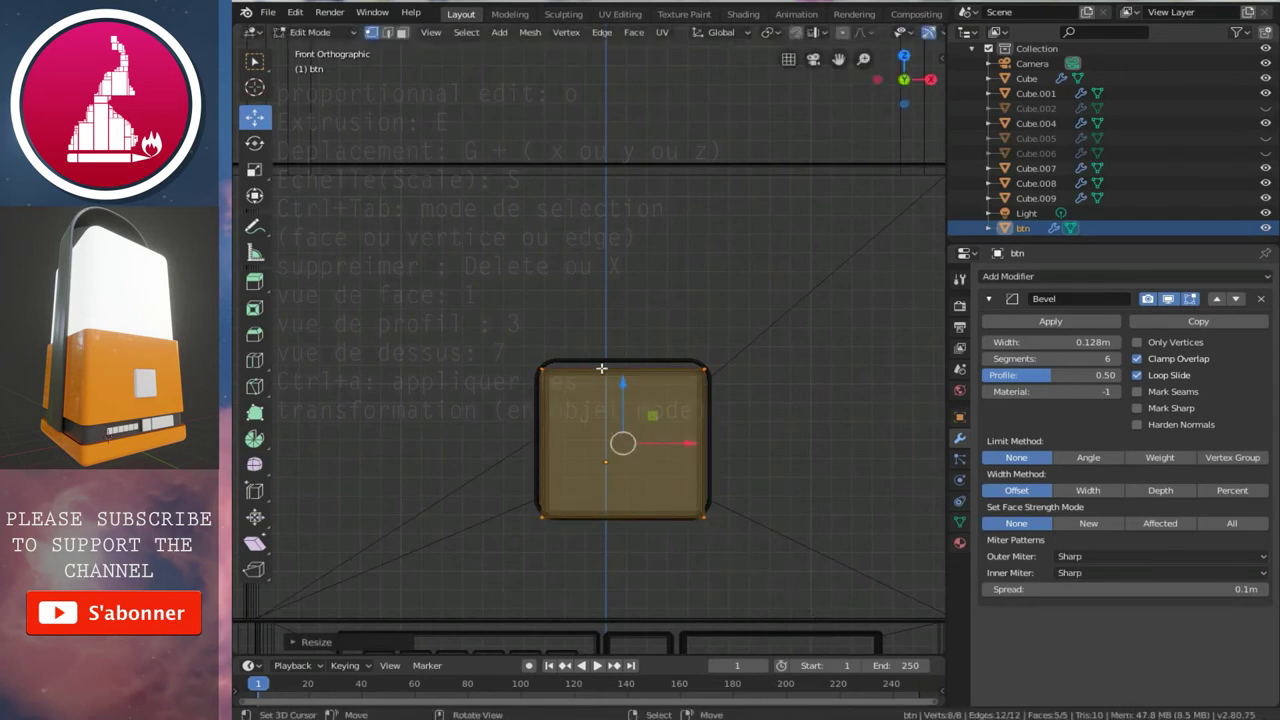
pyautogui.press('g')
pyautogui.press('z')
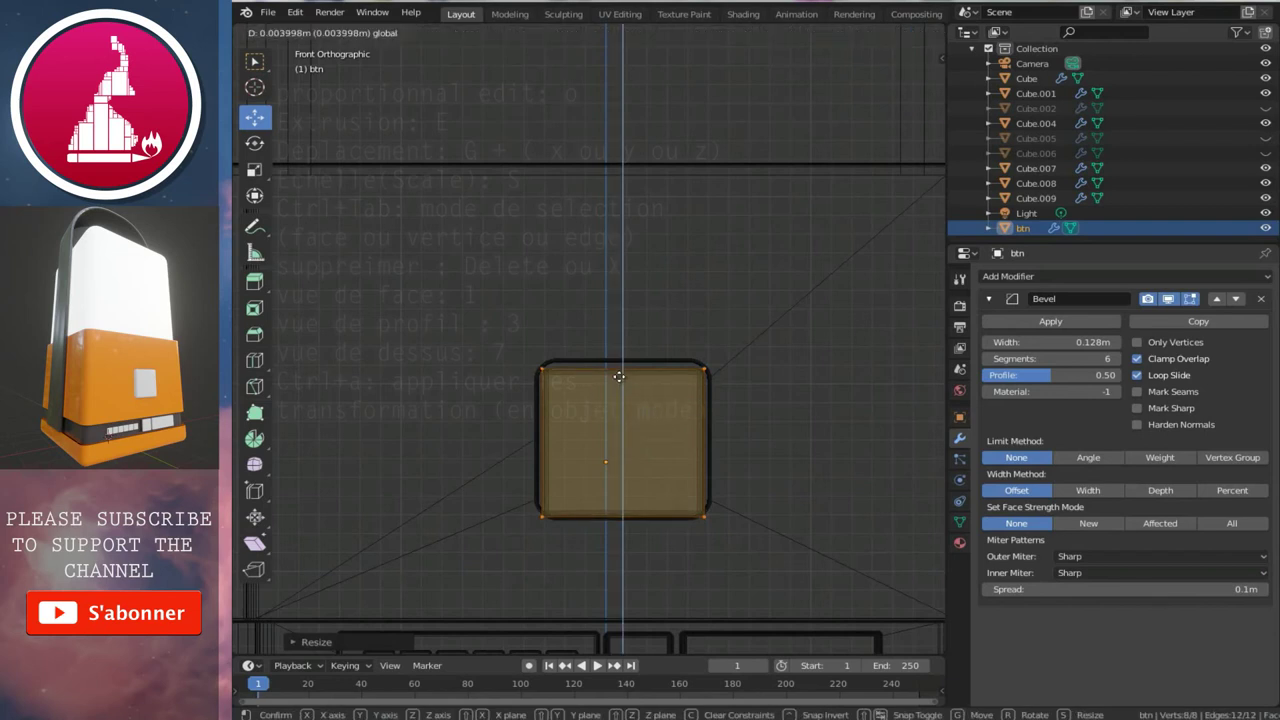
pyautogui.click(619, 376)
pyautogui.hotkey('alt', 'z')
pyautogui.scroll(-2, 625, 380)
pyautogui.scroll(1, 637, 384)
# - Widen the btn Bevel modifier to 0.366 m and scale the face slightly
pyautogui.moveTo(621, 370); pyautogui.dragTo(619, 367)
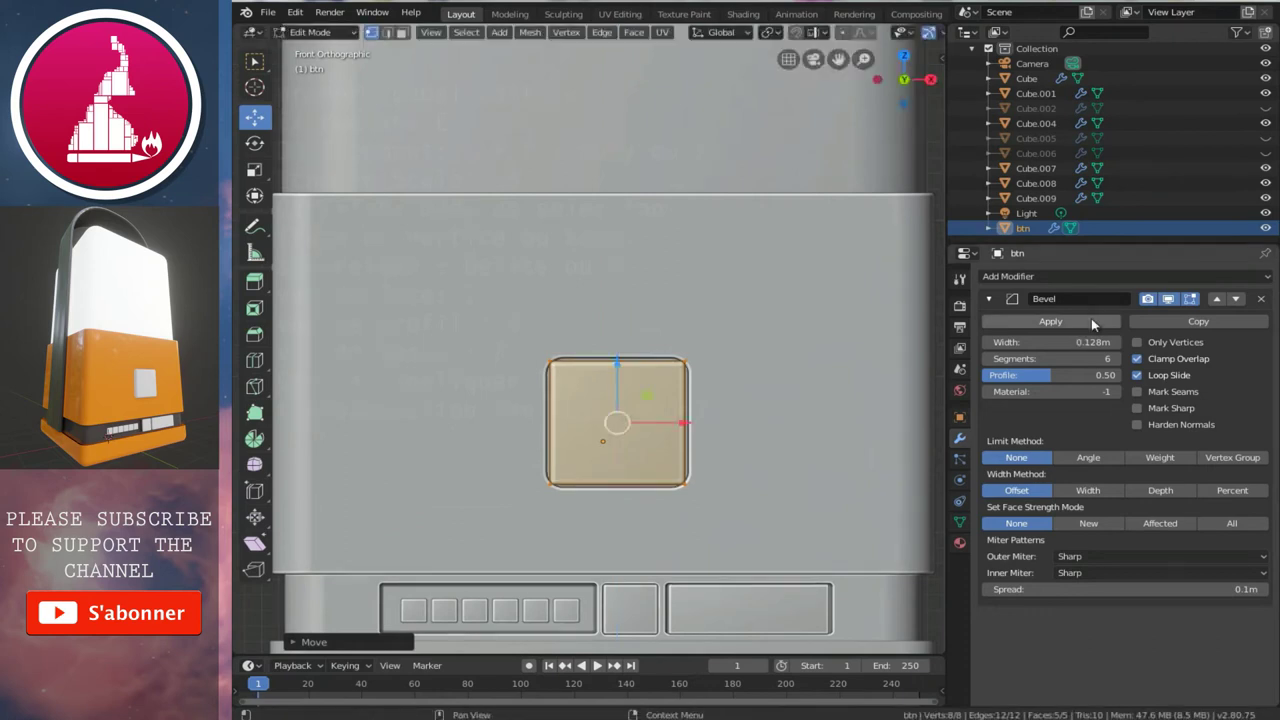
pyautogui.moveTo(1022, 342); pyautogui.dragTo(1225, 333)
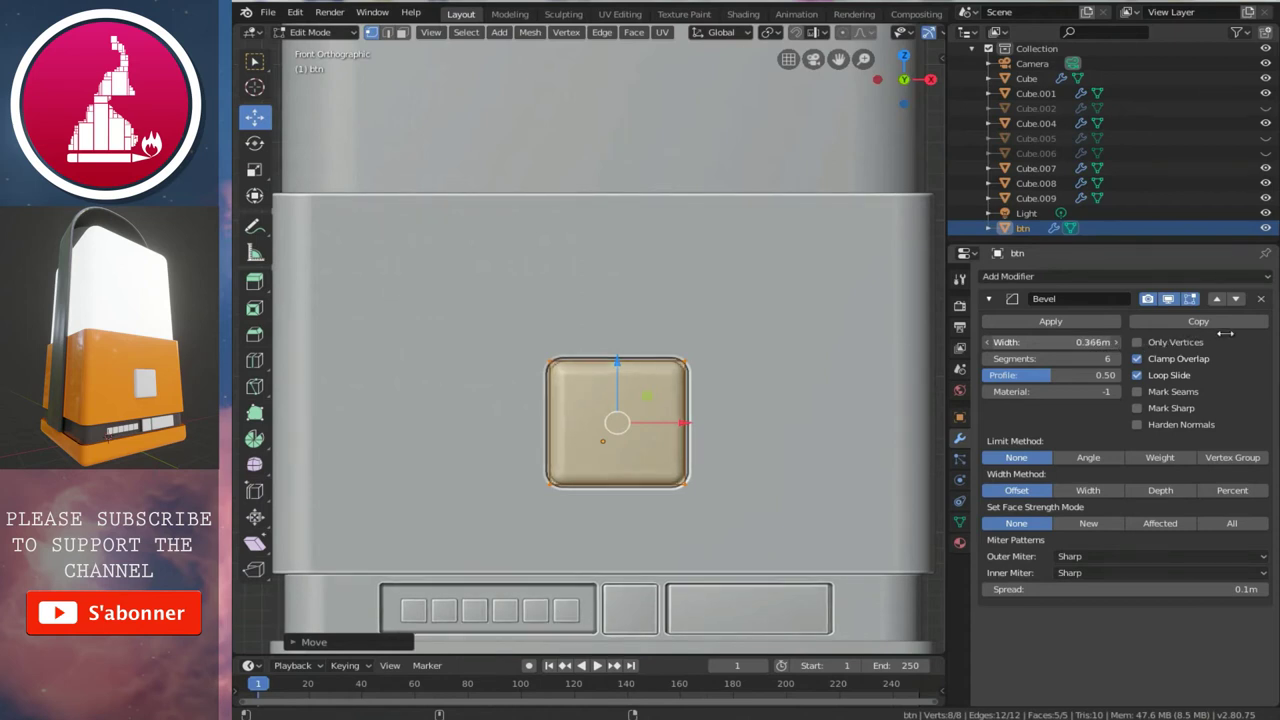
pyautogui.scroll(1, 625, 435)
pyautogui.press('s')
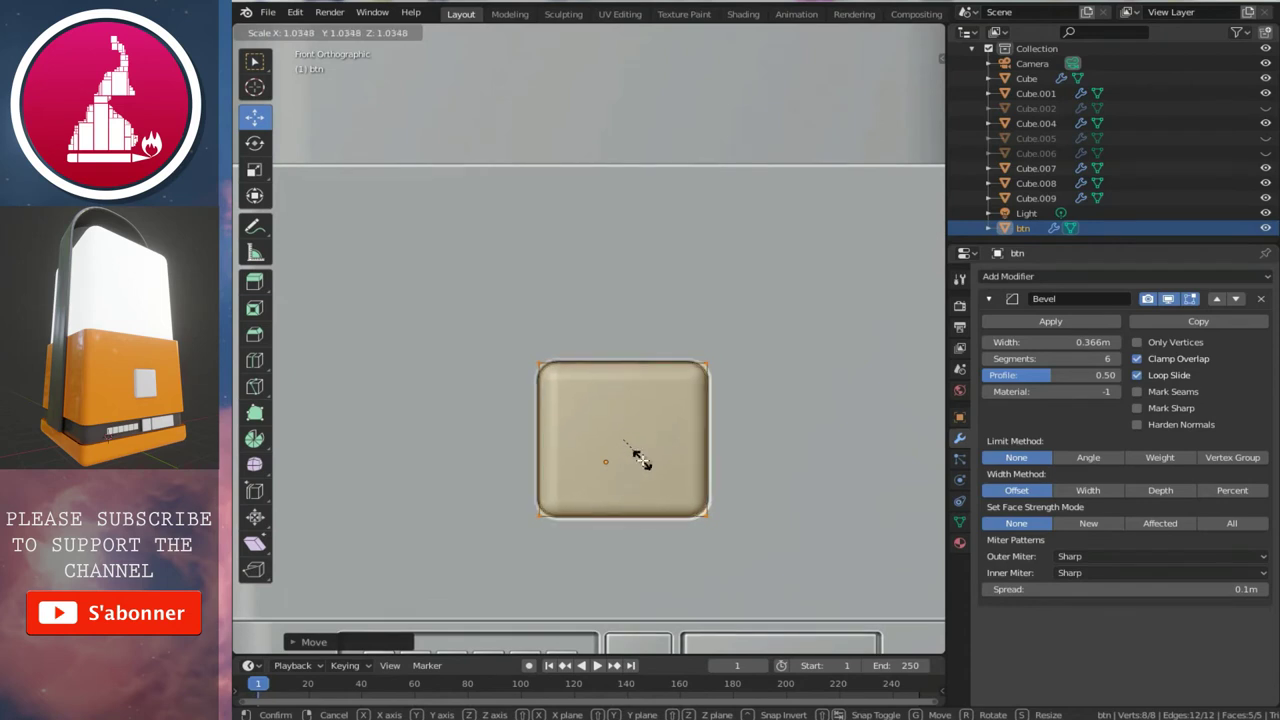
pyautogui.click(640, 457)
# - Return to Object Mode, orbit around the lantern body, and reselect btn
pyautogui.press('Tab')
pyautogui.click(764, 445)
pyautogui.scroll(-3, 761, 443)
pyautogui.moveTo(736, 419)
pyautogui.mouseDown(button='middle')
pyautogui.moveTo(723, 409)
pyautogui.moveTo(749, 409)
pyautogui.moveTo(600, 414)
pyautogui.moveTo(533, 392)
pyautogui.moveTo(610, 432)
pyautogui.moveTo(586, 433)
pyautogui.mouseUp(button='middle')
pyautogui.scroll(5, 533, 397)
pyautogui.click(553, 430)
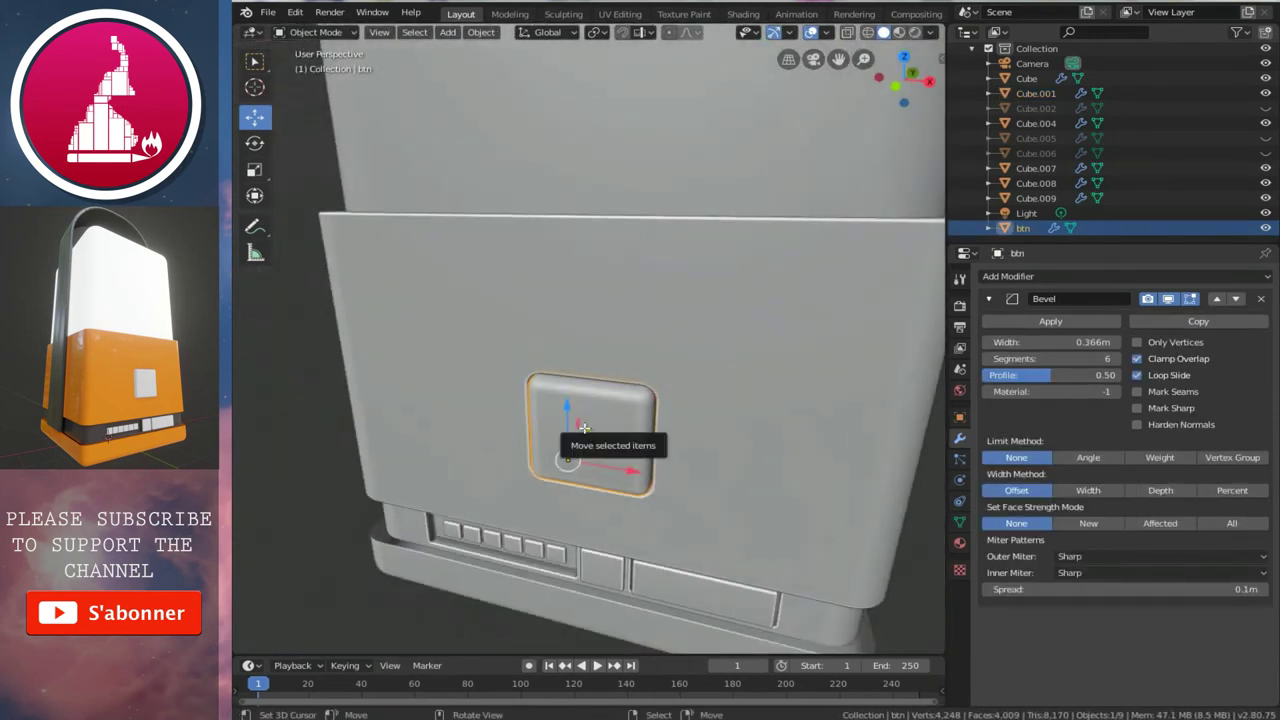
# - In right-side wireframe Edit Mode, shift btn's back edge loop to change its depth
pyautogui.press('Tab')
pyautogui.press('KP_3')
pyautogui.hotkey('shift', 'z')
pyautogui.scroll(3, 628, 440)
pyautogui.keyDown('alt'); pyautogui.click(600, 383); pyautogui.keyUp('alt')
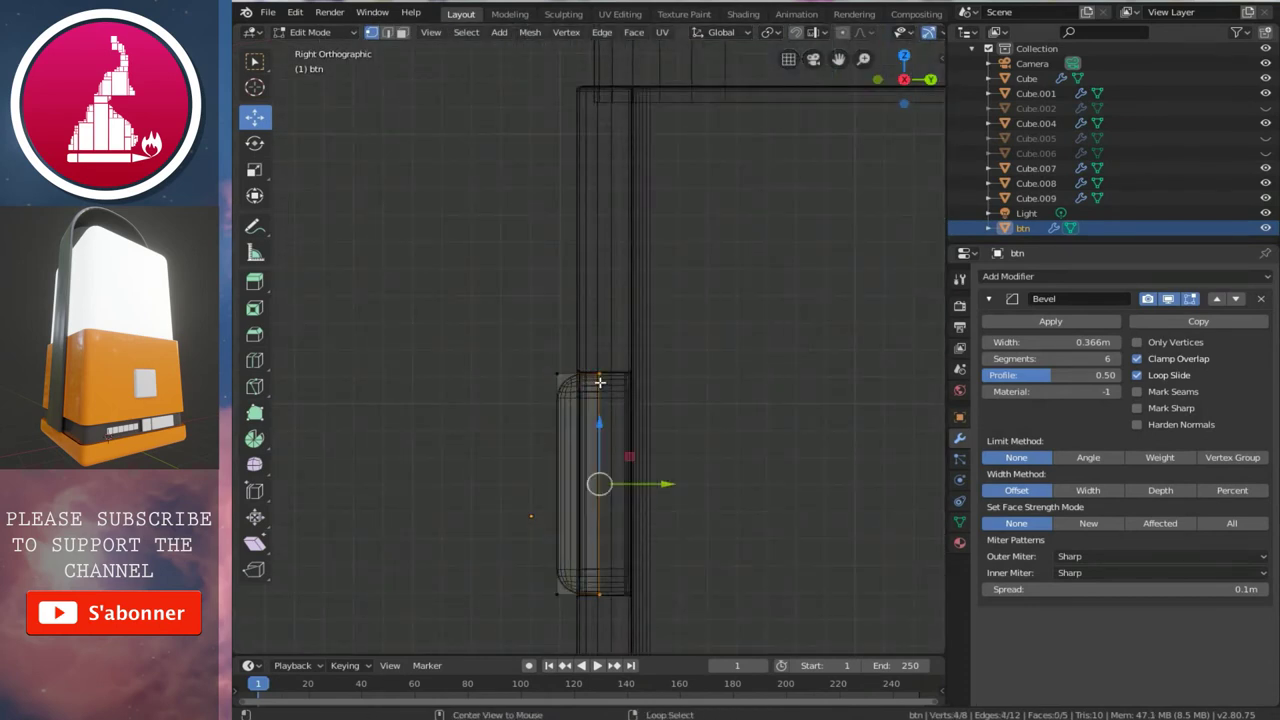
pyautogui.moveTo(663, 484); pyautogui.dragTo(657, 488)
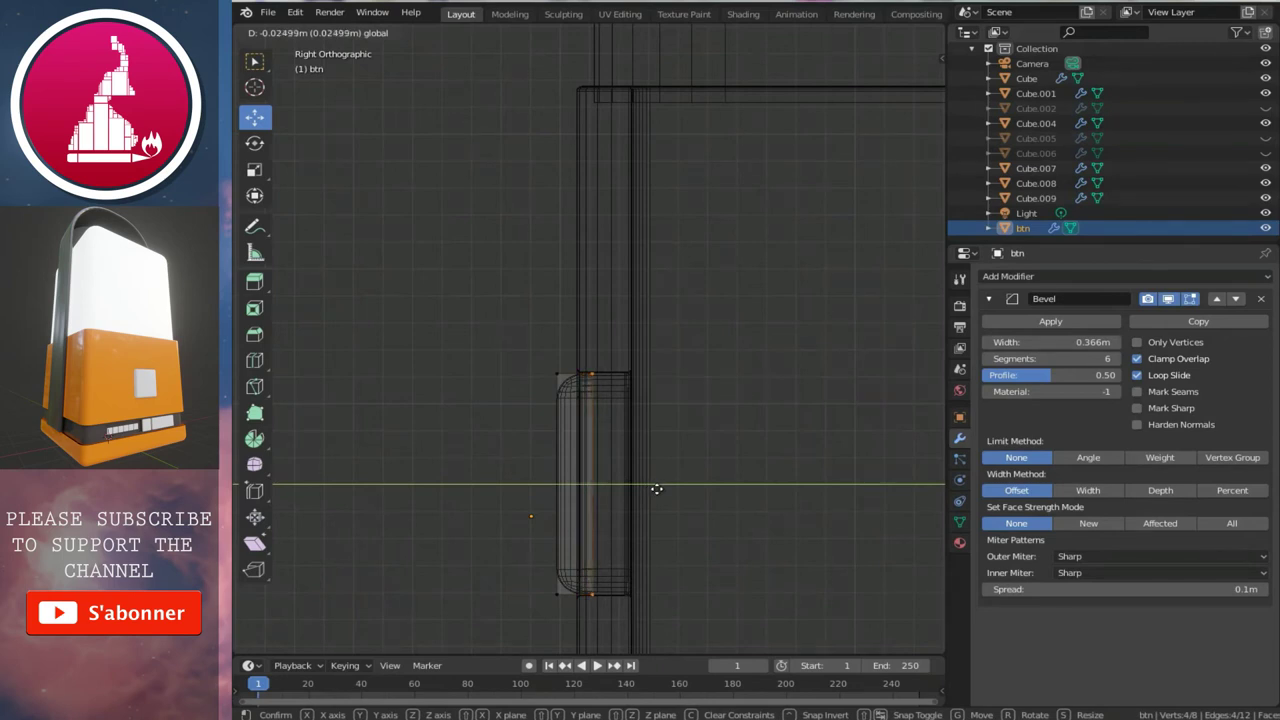
pyautogui.moveTo(656, 489); pyautogui.dragTo(655, 489)
# - Move btn's left vertices to push its front about 0.028 m forward, then select Cube.001
pyautogui.click(556, 373)
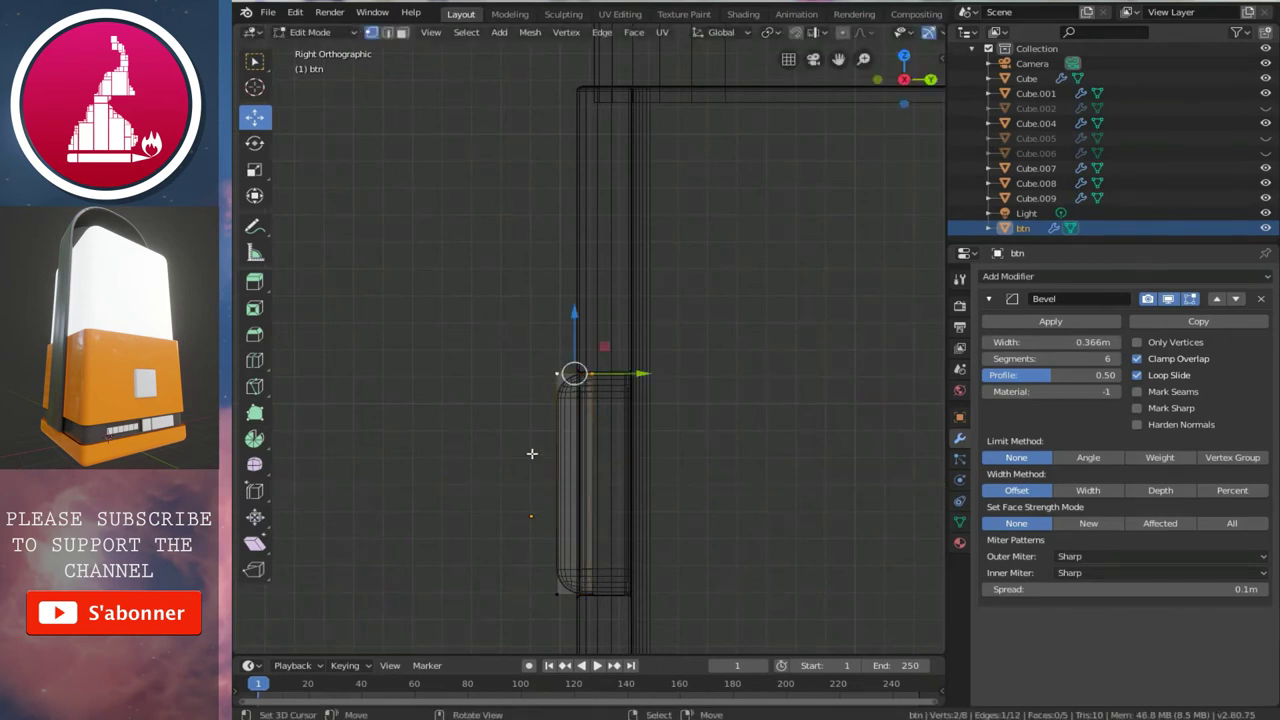
pyautogui.press('b')
pyautogui.moveTo(508, 322); pyautogui.dragTo(580, 638)
pyautogui.moveTo(631, 494); pyautogui.dragTo(621, 483)
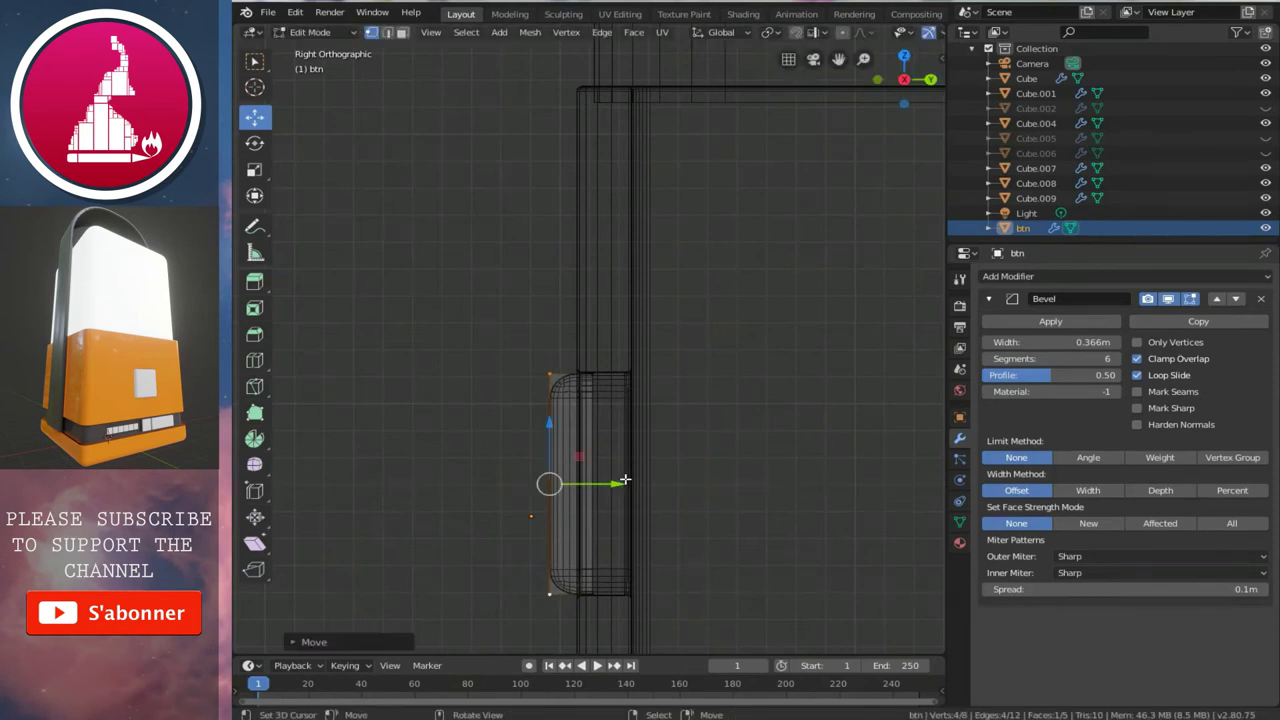
pyautogui.hotkey('alt', 'z')
pyautogui.moveTo(531, 343)
pyautogui.mouseDown(button='middle')
pyautogui.moveTo(700, 374)
pyautogui.moveTo(720, 332)
pyautogui.mouseUp(button='middle')
pyautogui.press('Tab')
pyautogui.scroll(-3, 641, 351)
pyautogui.click(643, 347)
# - Duplicate the lantern's upper body cube as Cube.003, leaving the copy exactly in place
pyautogui.press('KP_1')
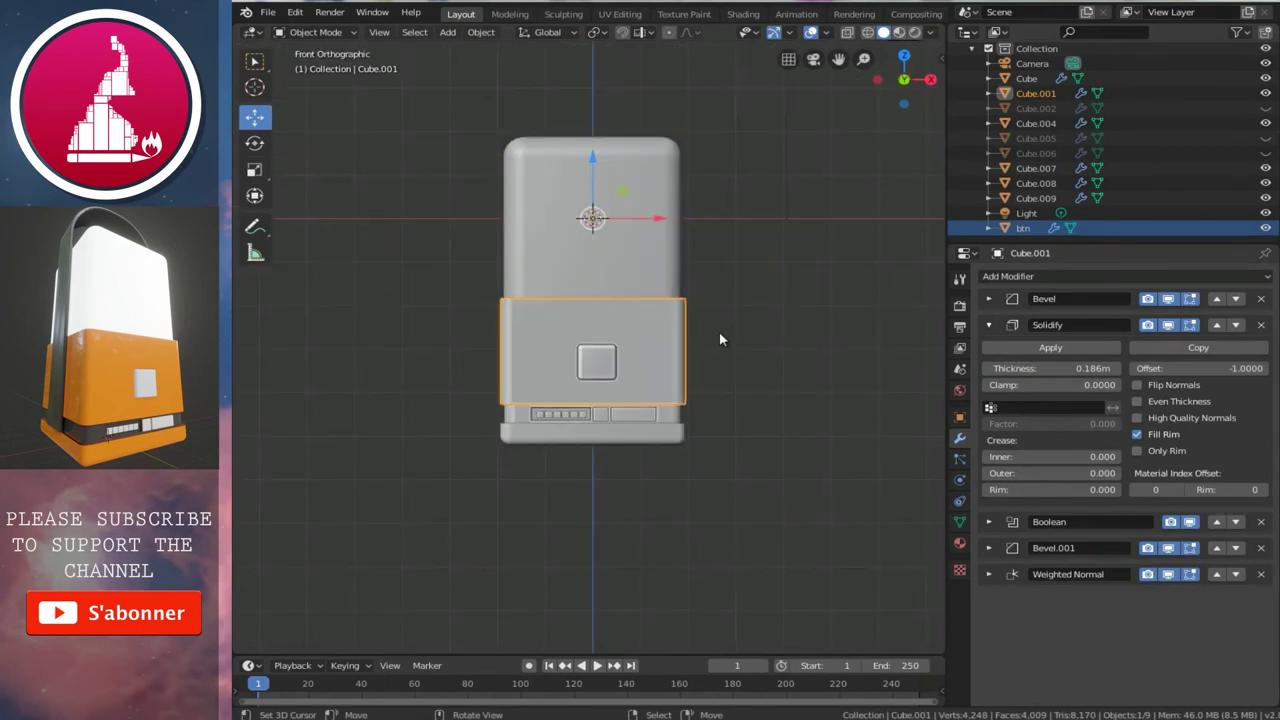
pyautogui.scroll(4, 700, 335)
pyautogui.scroll(-2, 505, 355)
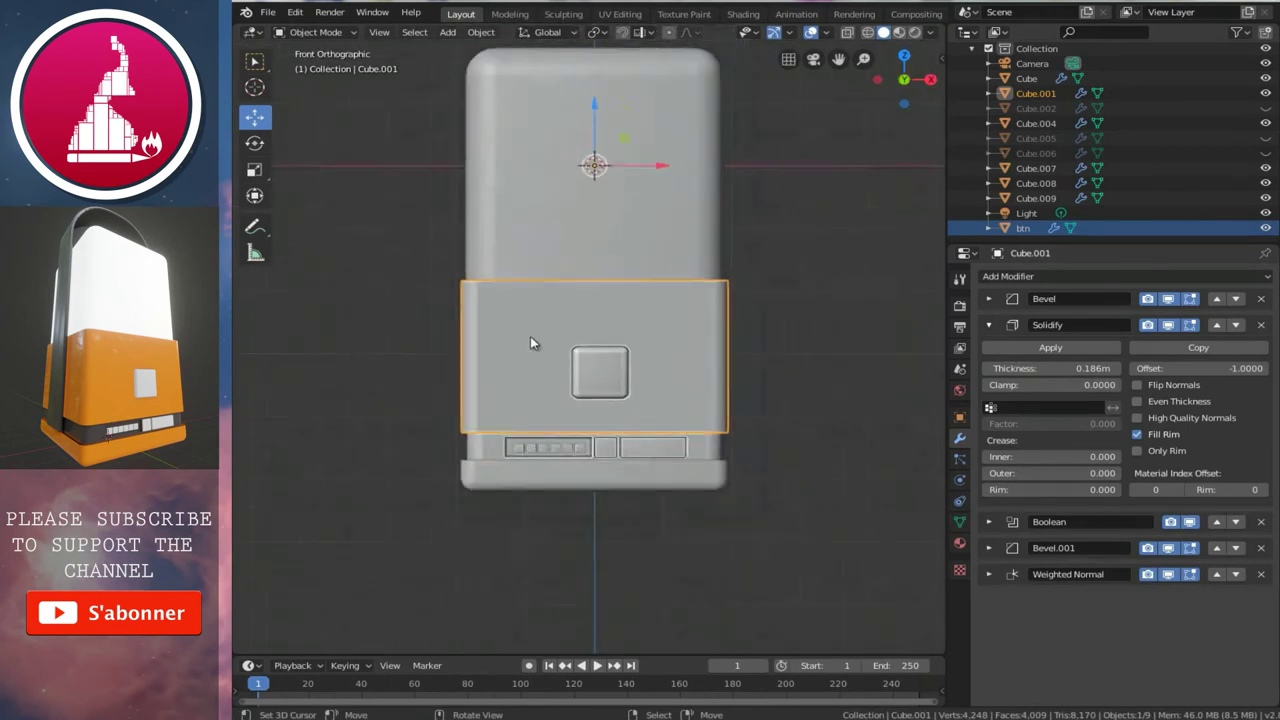
pyautogui.keyDown('shift'); pyautogui.scroll(5, 672, 342); pyautogui.keyUp('shift')
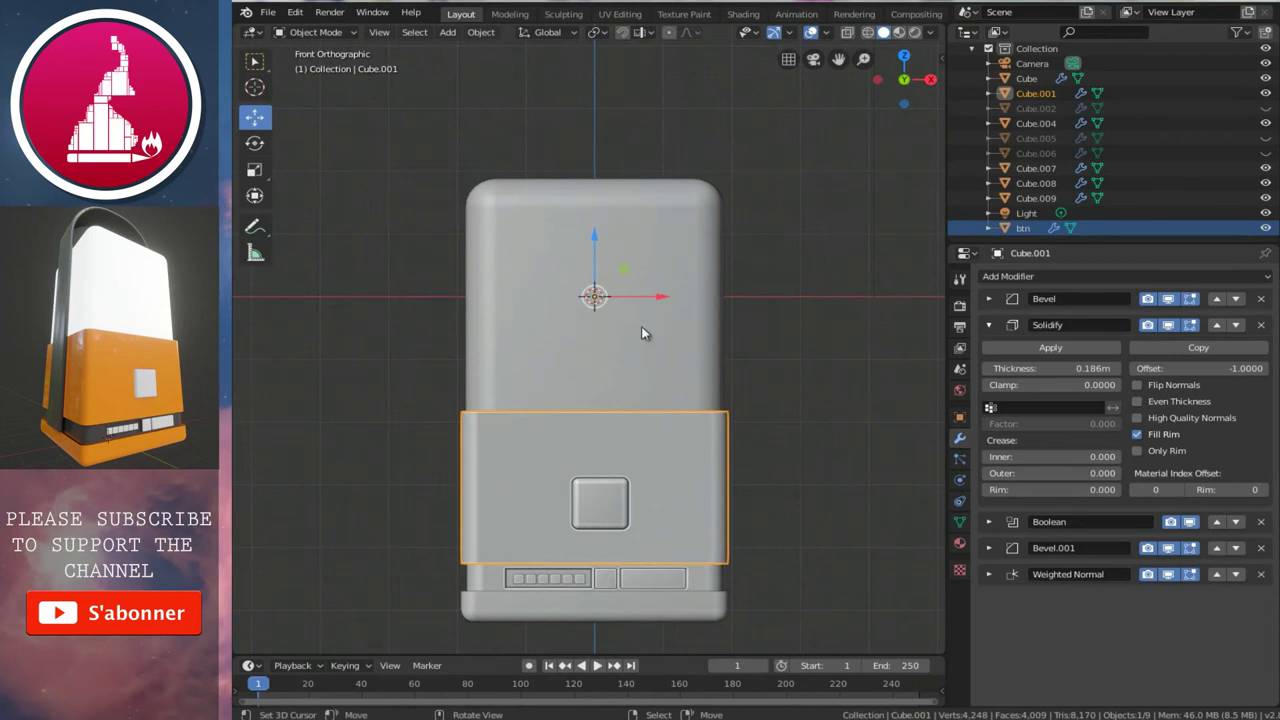
pyautogui.click(538, 222)
pyautogui.moveTo(516, 216)
pyautogui.mouseDown(button='middle')
pyautogui.moveTo(658, 279)
pyautogui.moveTo(701, 357)
pyautogui.mouseUp(button='middle')
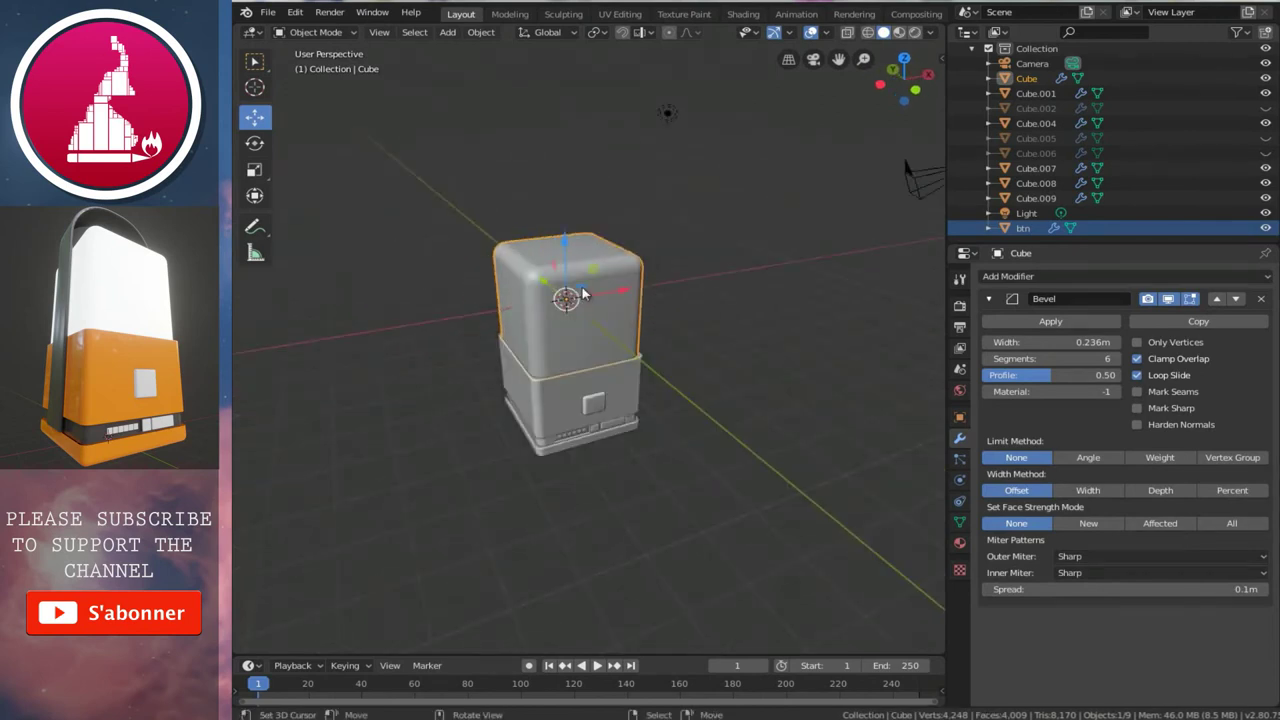
pyautogui.hotkey('shift', 'd')
pyautogui.rightClick(723, 287)
# - In Cube.003's Edit Mode, delete two of the cube's side faces using face select
pyautogui.scroll(4, 723, 287)
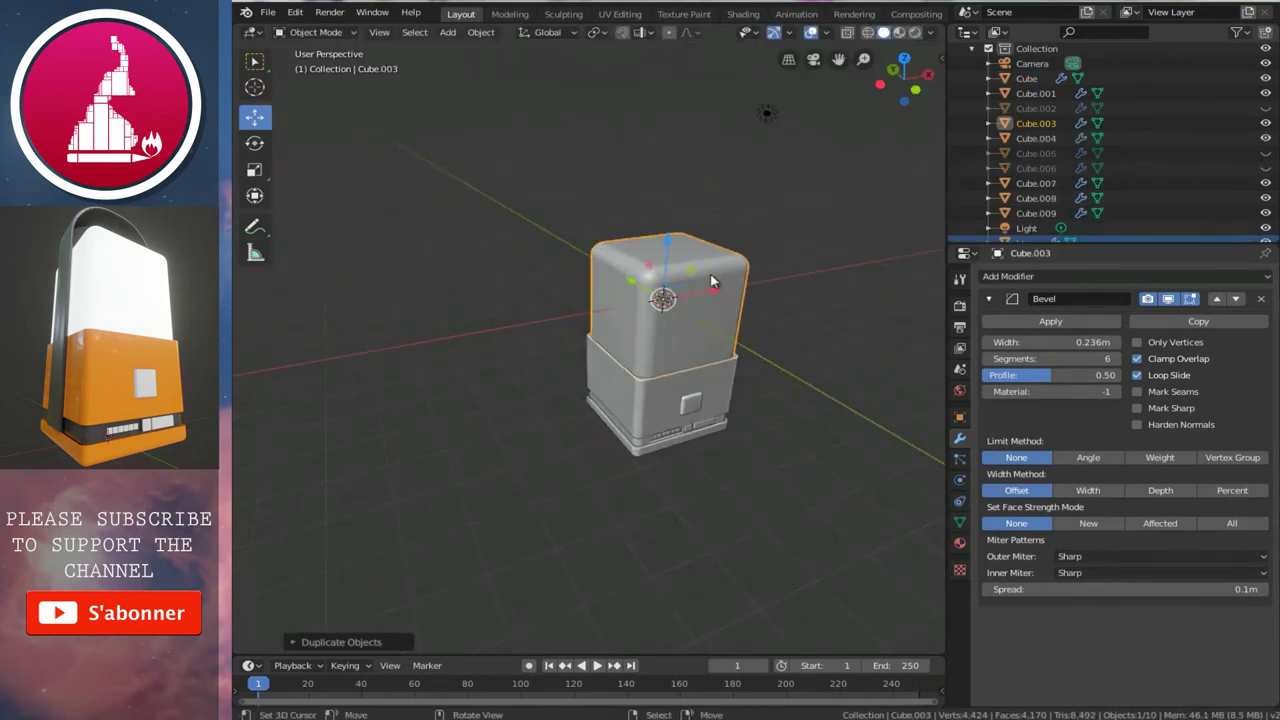
pyautogui.press('Tab')
pyautogui.scroll(-2, 736, 249)
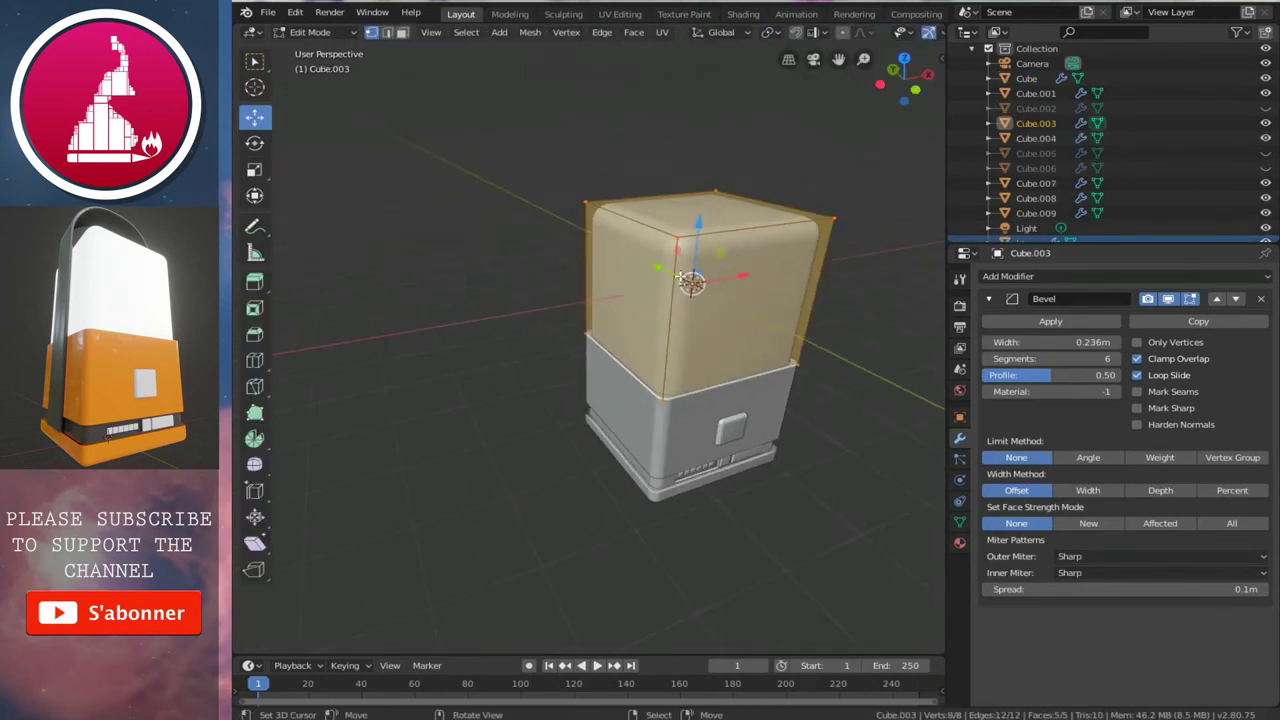
pyautogui.press('KP_1')
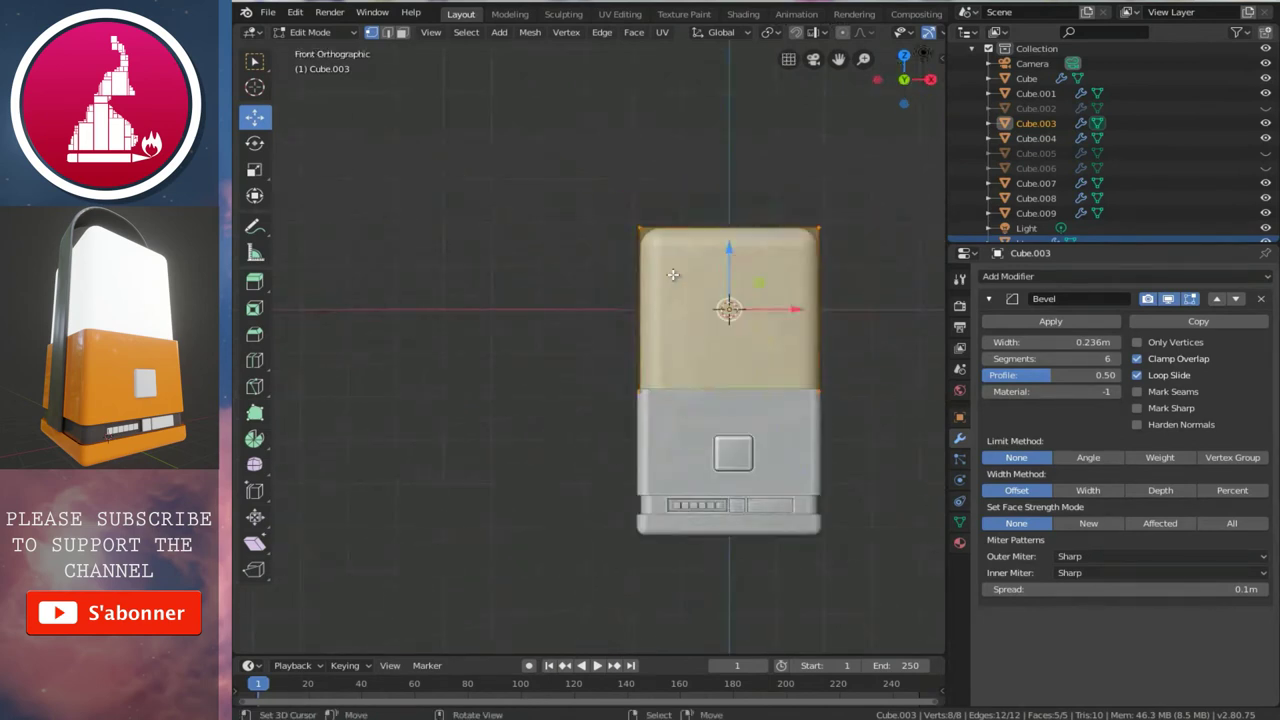
pyautogui.hotkey('ctrl', 'Tab')
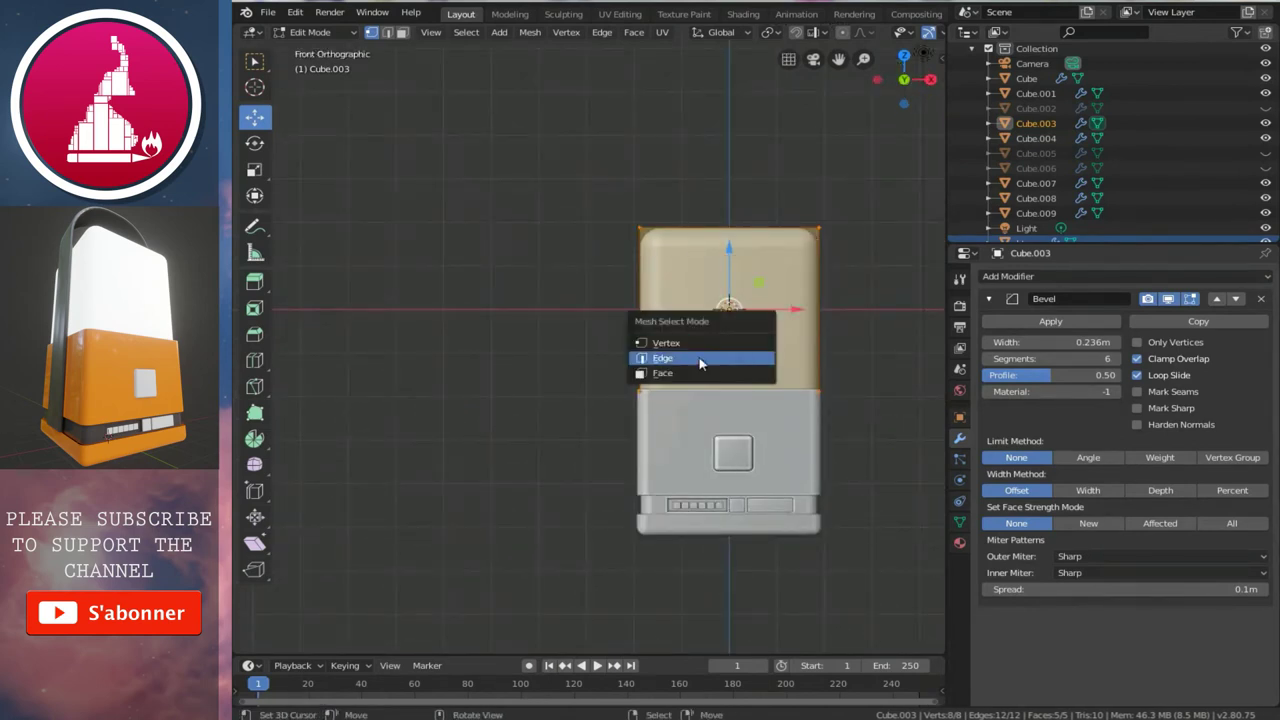
pyautogui.click(710, 372)
pyautogui.click(722, 327)
pyautogui.moveTo(722, 327)
pyautogui.mouseDown(button='middle')
pyautogui.moveTo(918, 306)
pyautogui.moveTo(402, 300)
pyautogui.mouseUp(button='middle')
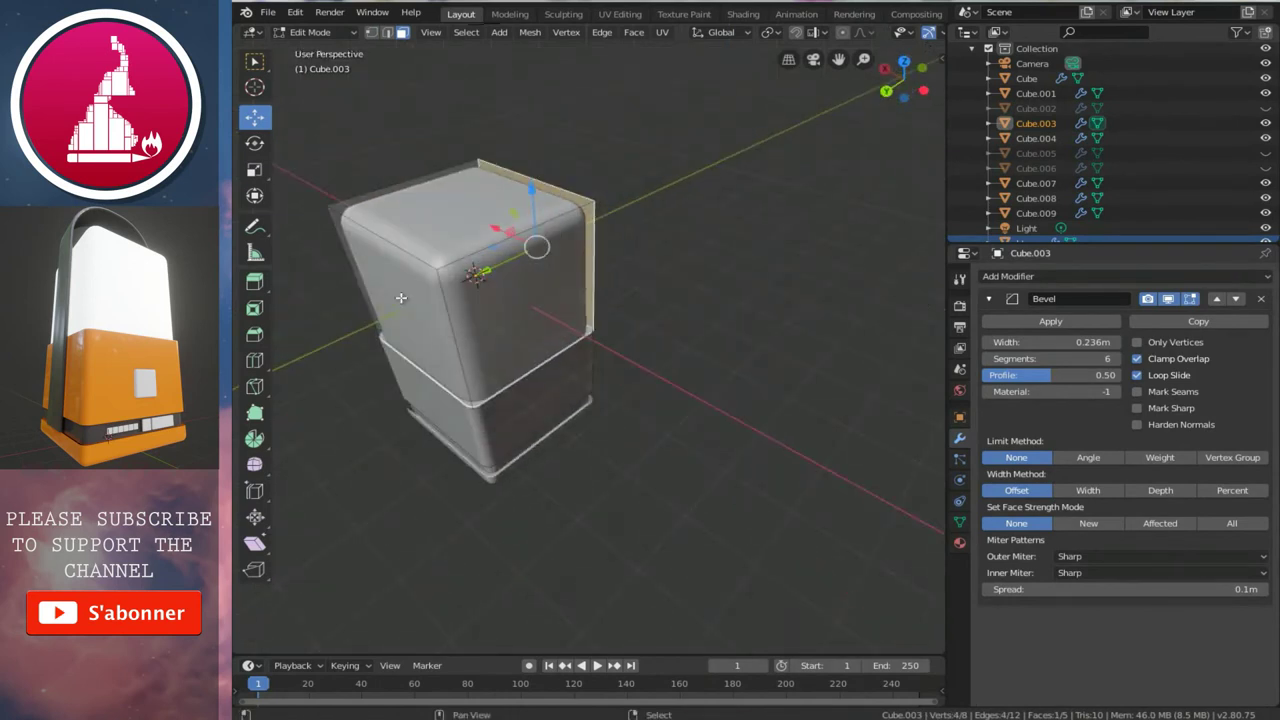
pyautogui.keyDown('shift'); pyautogui.click(439, 320); pyautogui.keyUp('shift')
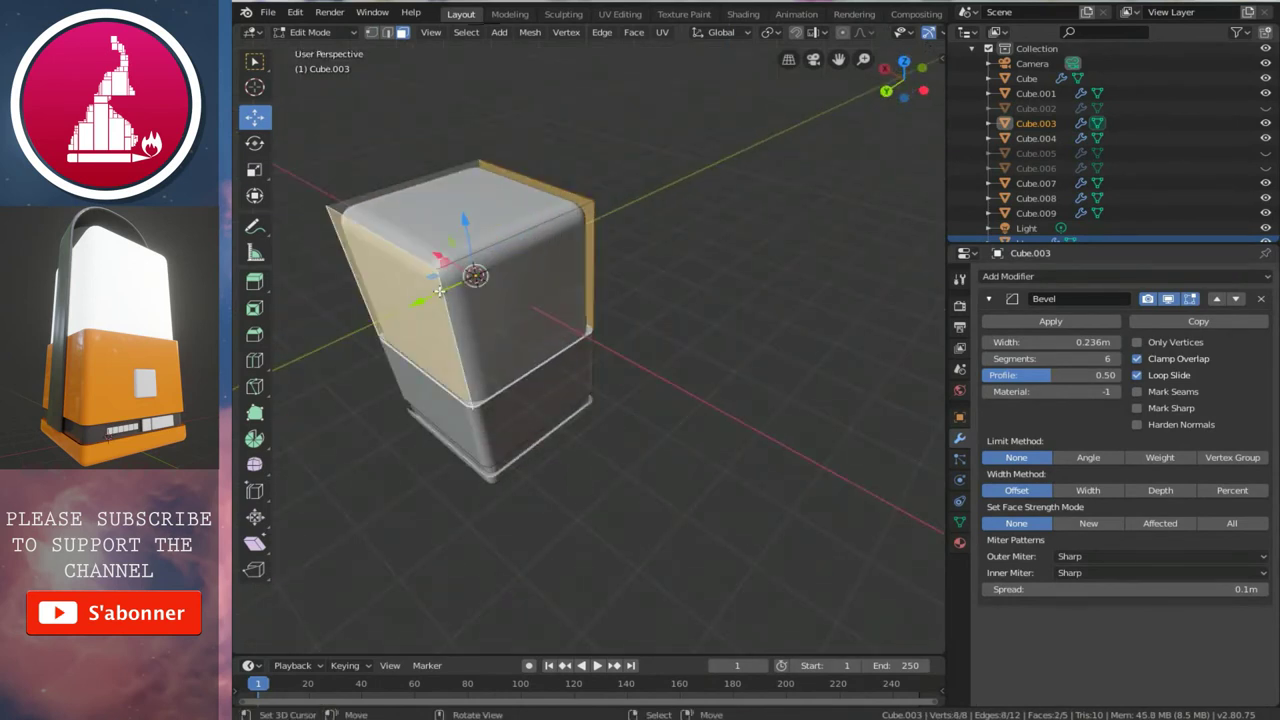
pyautogui.press('x')
pyautogui.click(423, 292)
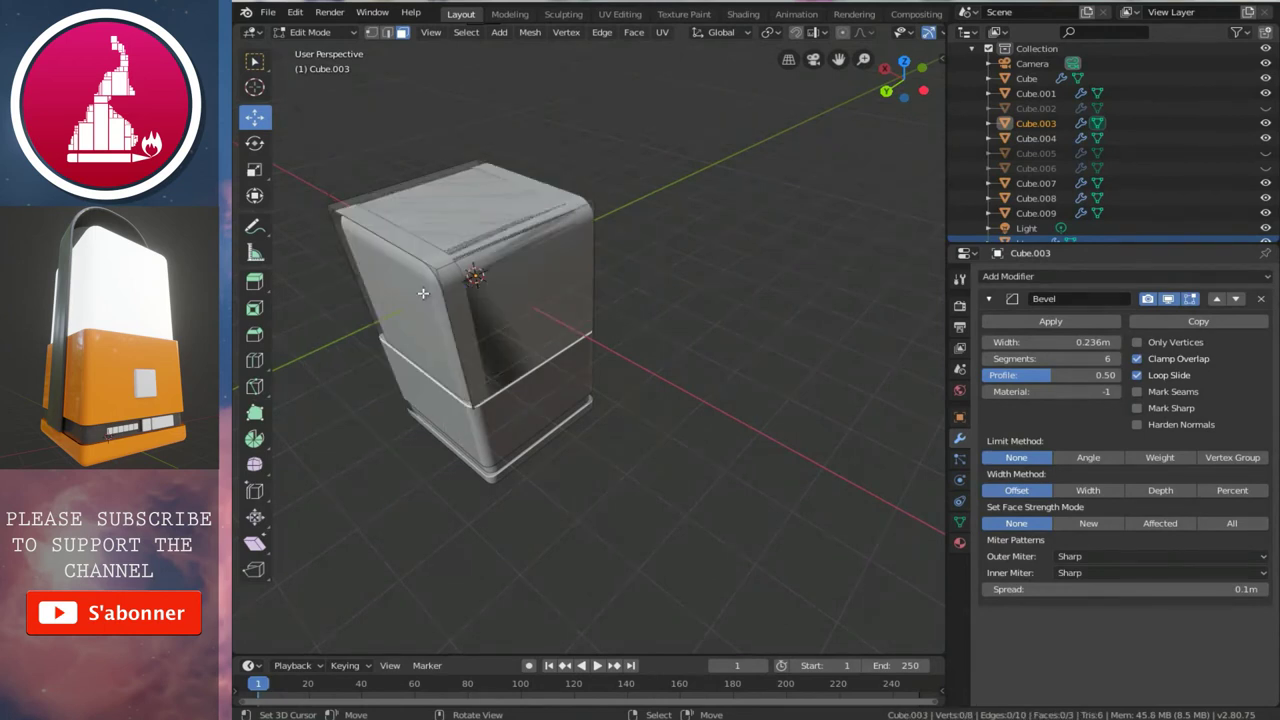
# - Scale the whole Cube.003 mesh to about 0.235 into a narrow strip, viewed front-on in wireframe
pyautogui.moveTo(669, 266)
pyautogui.mouseDown(button='middle')
pyautogui.moveTo(391, 257)
pyautogui.moveTo(619, 243)
pyautogui.mouseUp(button='middle')
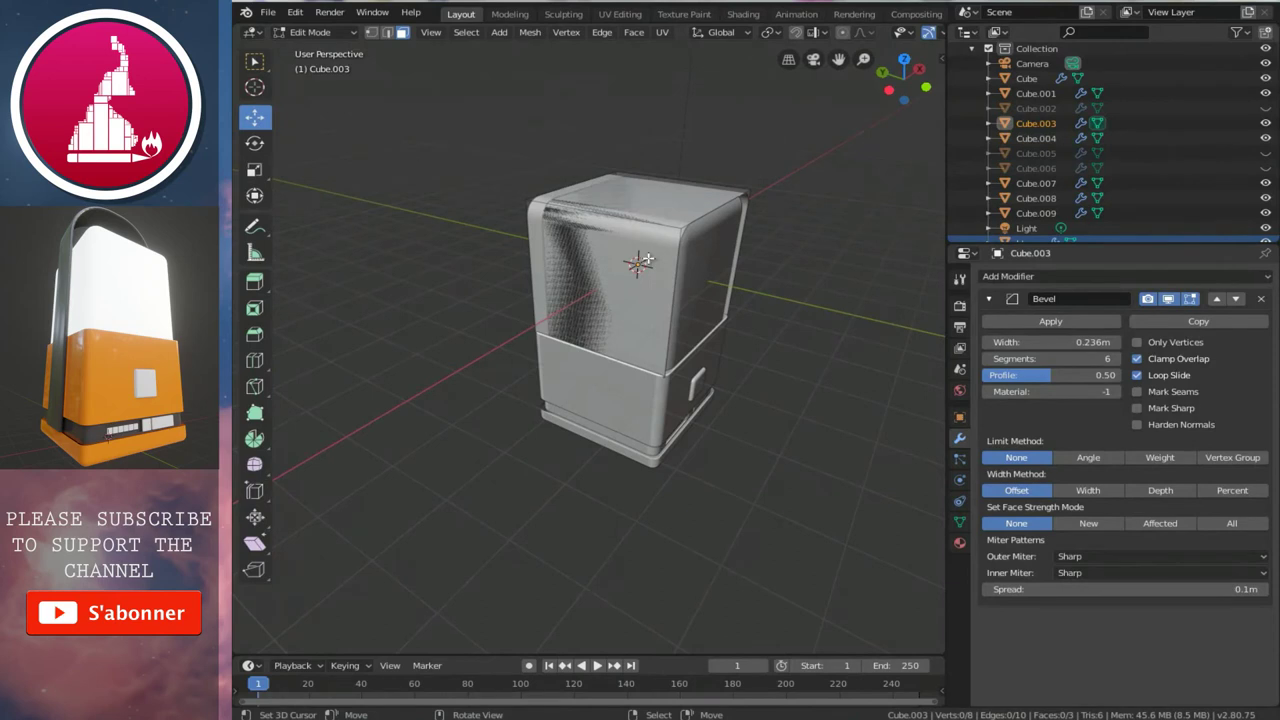
pyautogui.press('a')
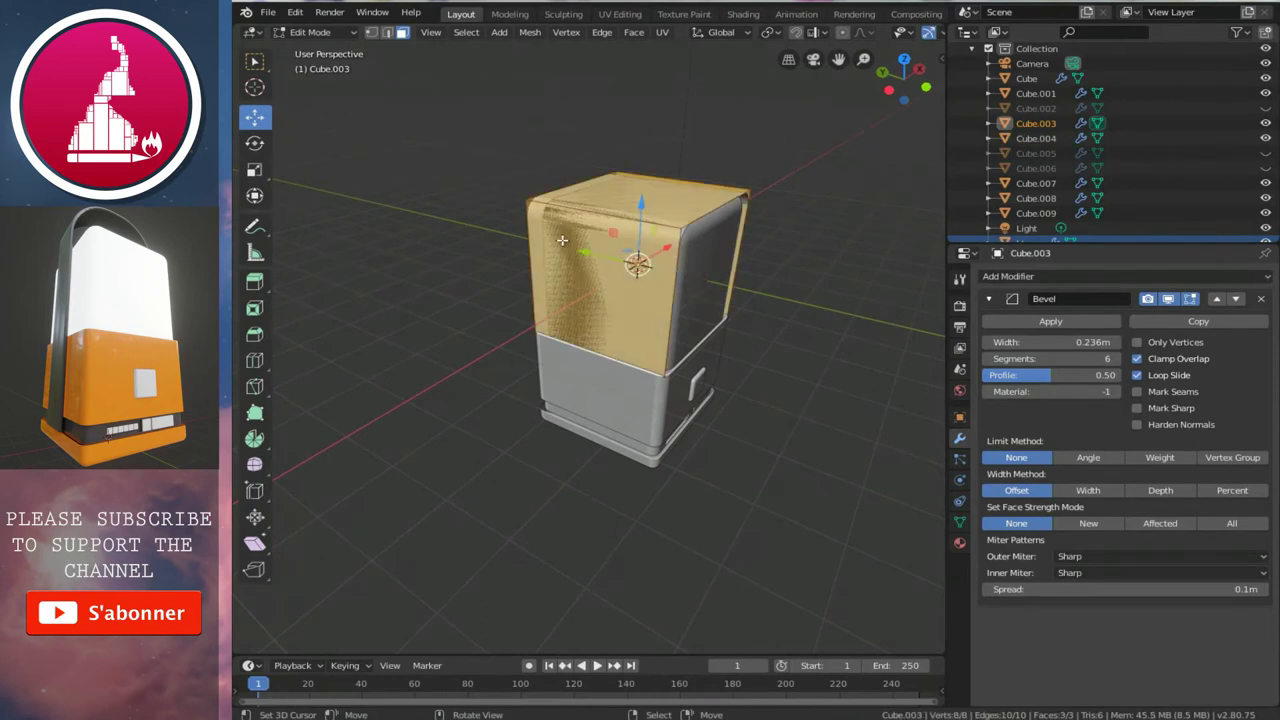
pyautogui.moveTo(562, 240)
pyautogui.mouseDown(button='middle')
pyautogui.moveTo(638, 253)
pyautogui.moveTo(674, 300)
pyautogui.moveTo(560, 250)
pyautogui.mouseUp(button='middle')
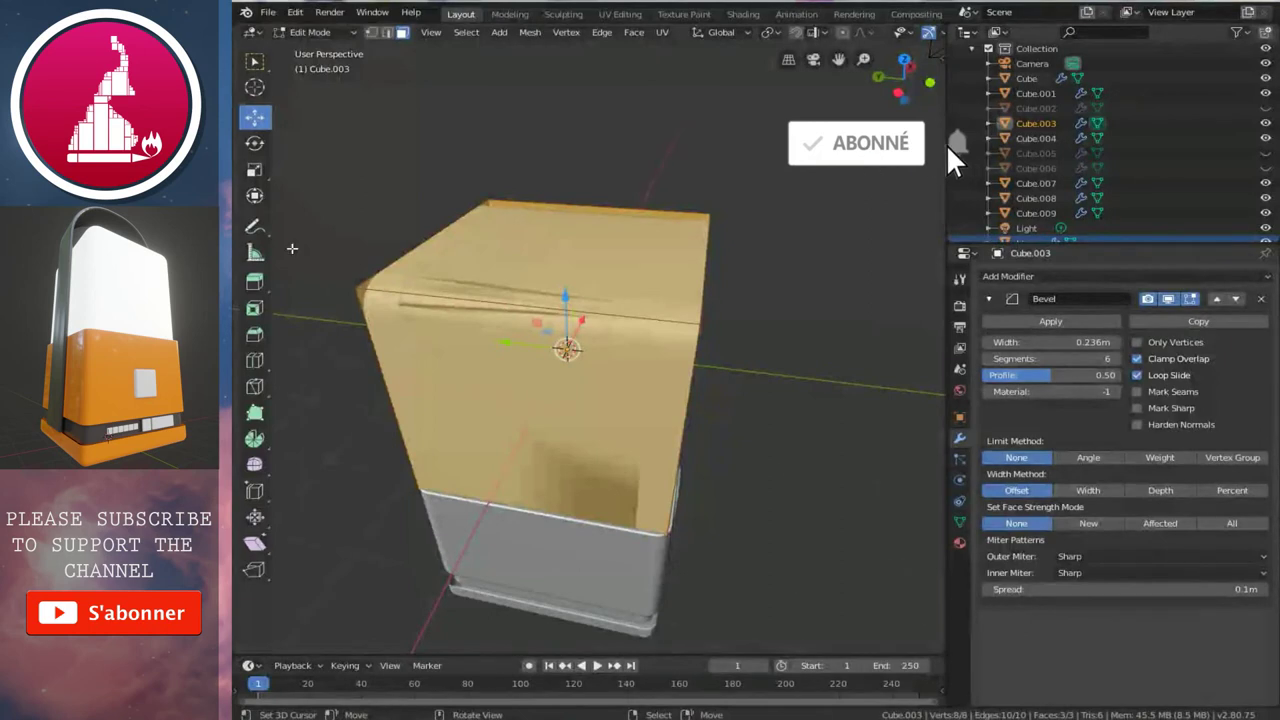
pyautogui.click(256, 172)
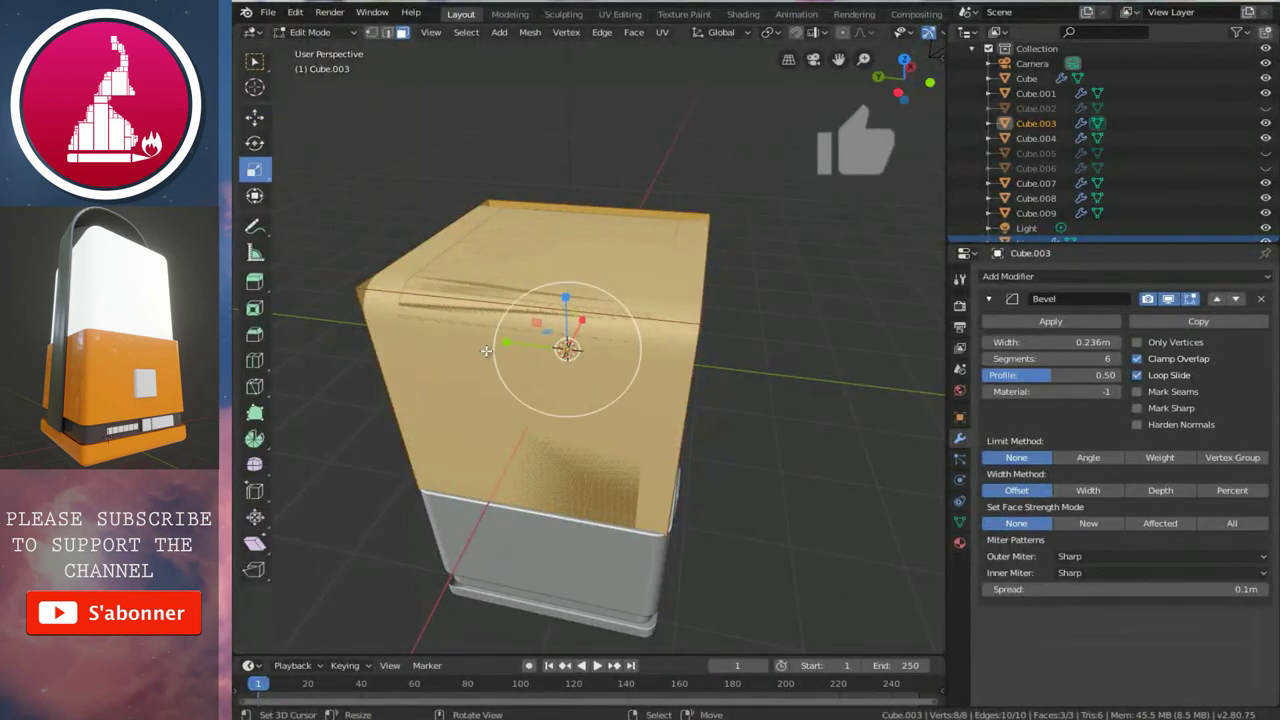
pyautogui.moveTo(503, 340); pyautogui.dragTo(547, 355)
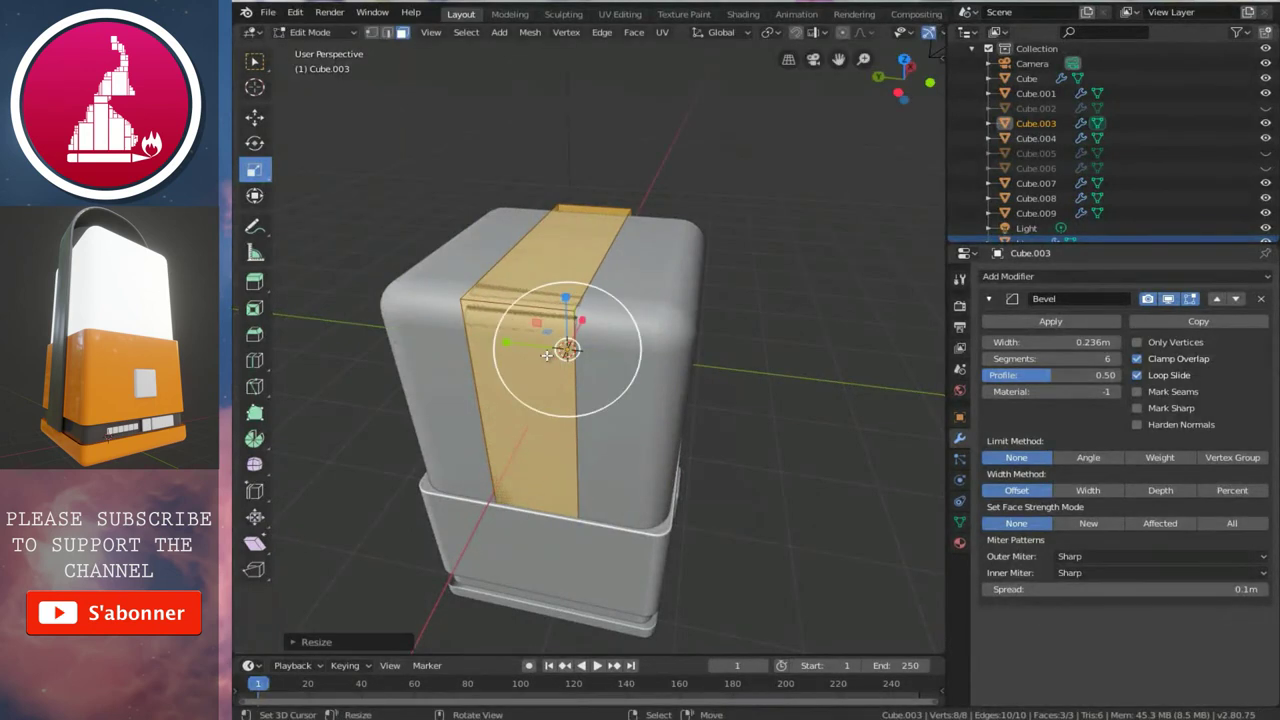
pyautogui.press('KP_1')
pyautogui.press('ctrl+KP_2')
pyautogui.hotkey('shift', 'z')
pyautogui.press('ctrl+KP_2')
pyautogui.hotkey('ctrl', 'Tab')
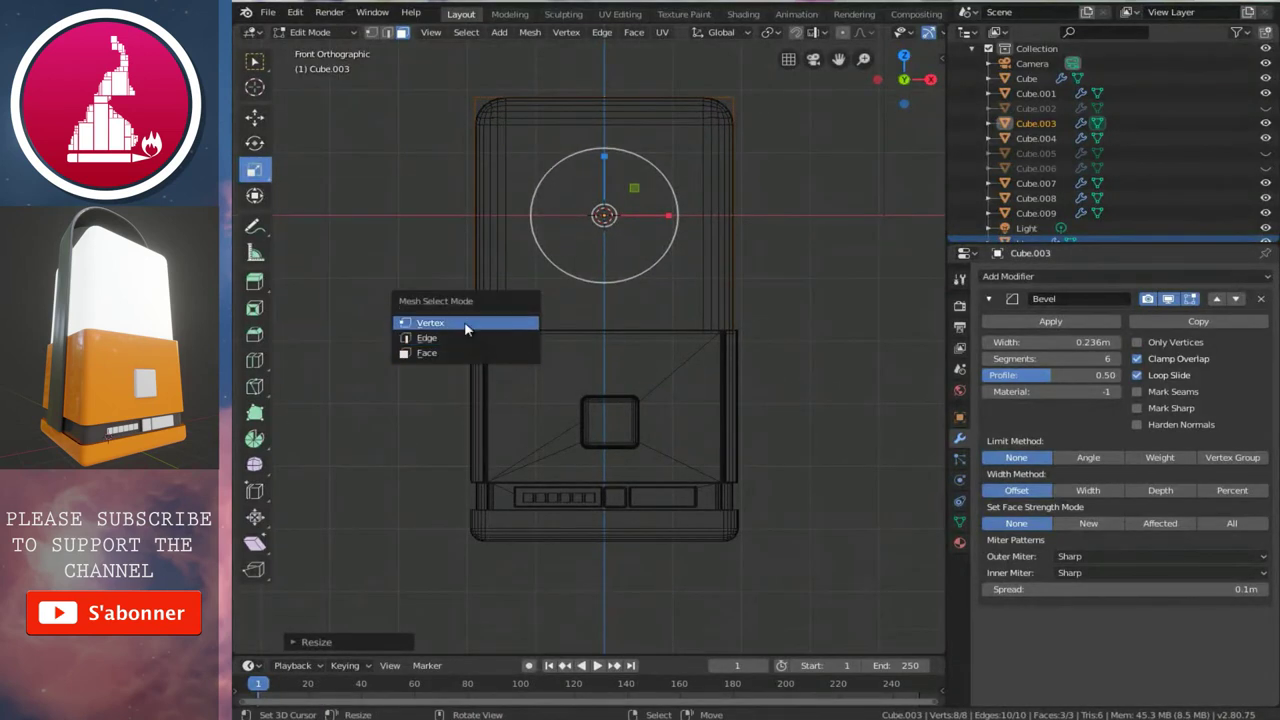
# - Pull the band's four middle vertices about 2.8 m down toward the lantern's base
pyautogui.click(478, 320)
pyautogui.click(468, 335)
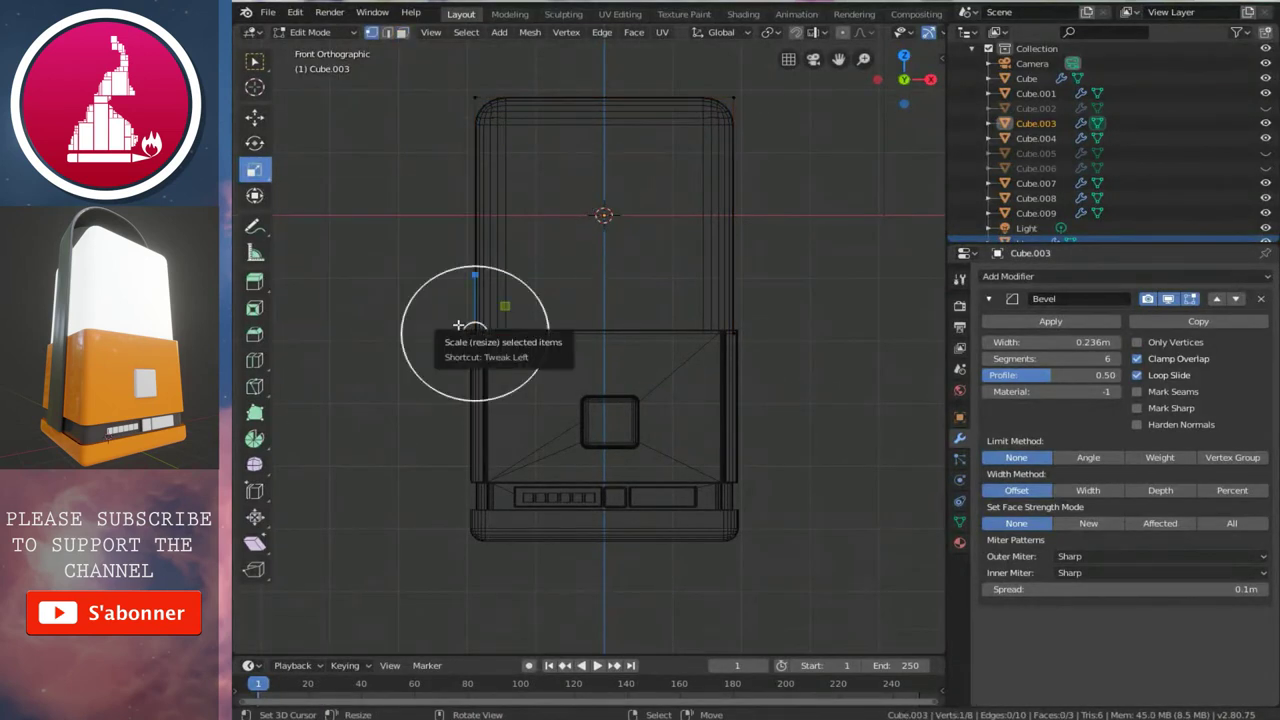
pyautogui.moveTo(386, 277); pyautogui.dragTo(870, 436)
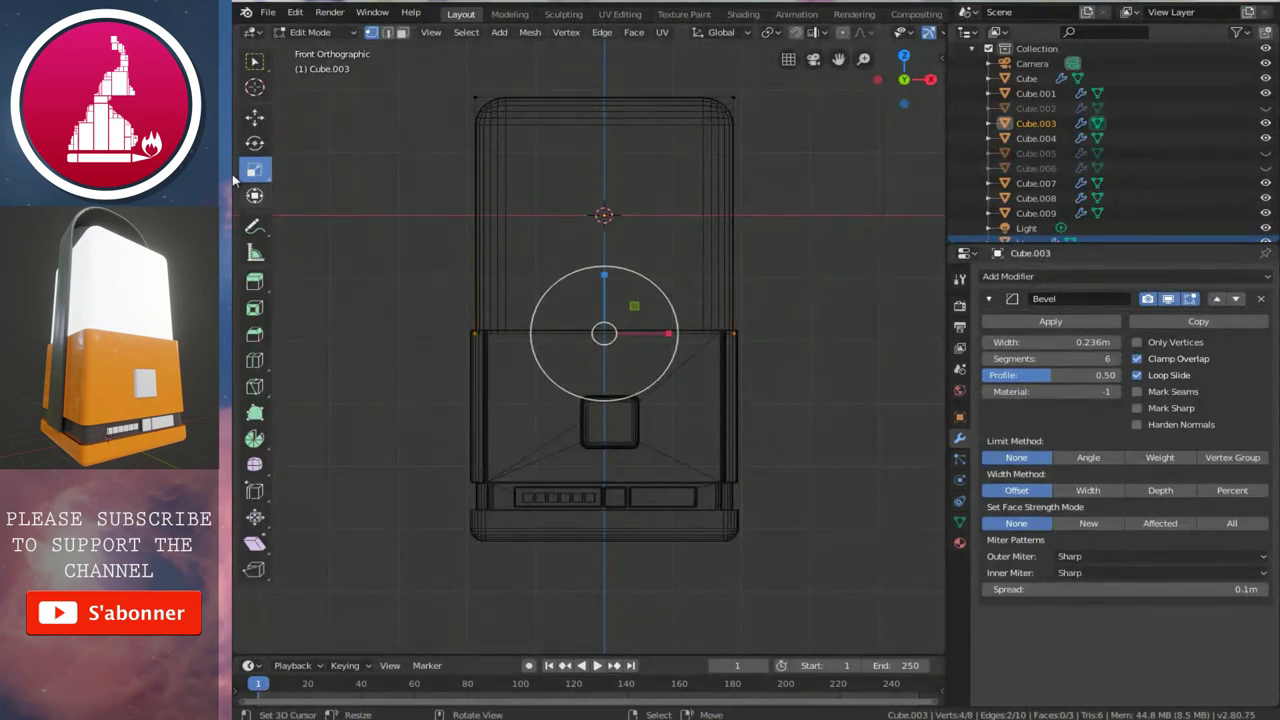
pyautogui.click(254, 116)
pyautogui.moveTo(608, 273); pyautogui.dragTo(612, 403)
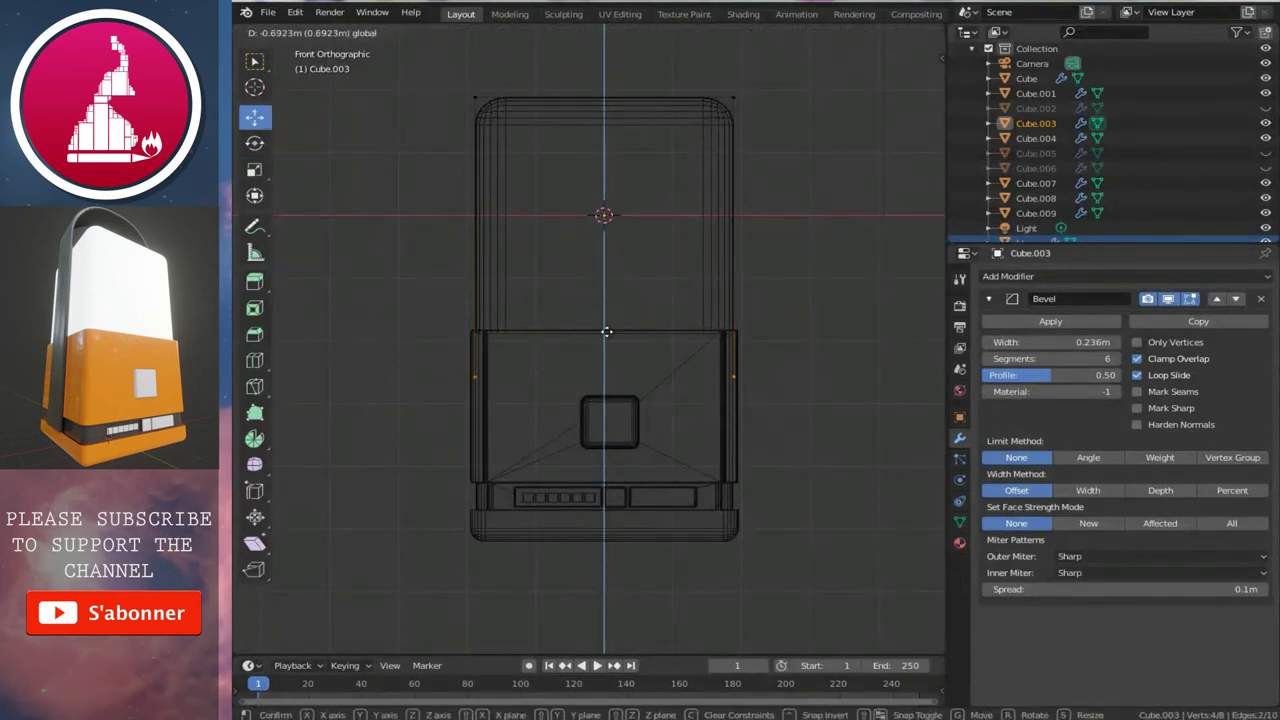
pyautogui.moveTo(613, 449); pyautogui.dragTo(615, 458)
pyautogui.moveTo(620, 443); pyautogui.dragTo(620, 443)
pyautogui.scroll(-2, 620, 443)
pyautogui.hotkey('shift', 'z')
pyautogui.moveTo(620, 443); pyautogui.dragTo(637, 363, button='middle')
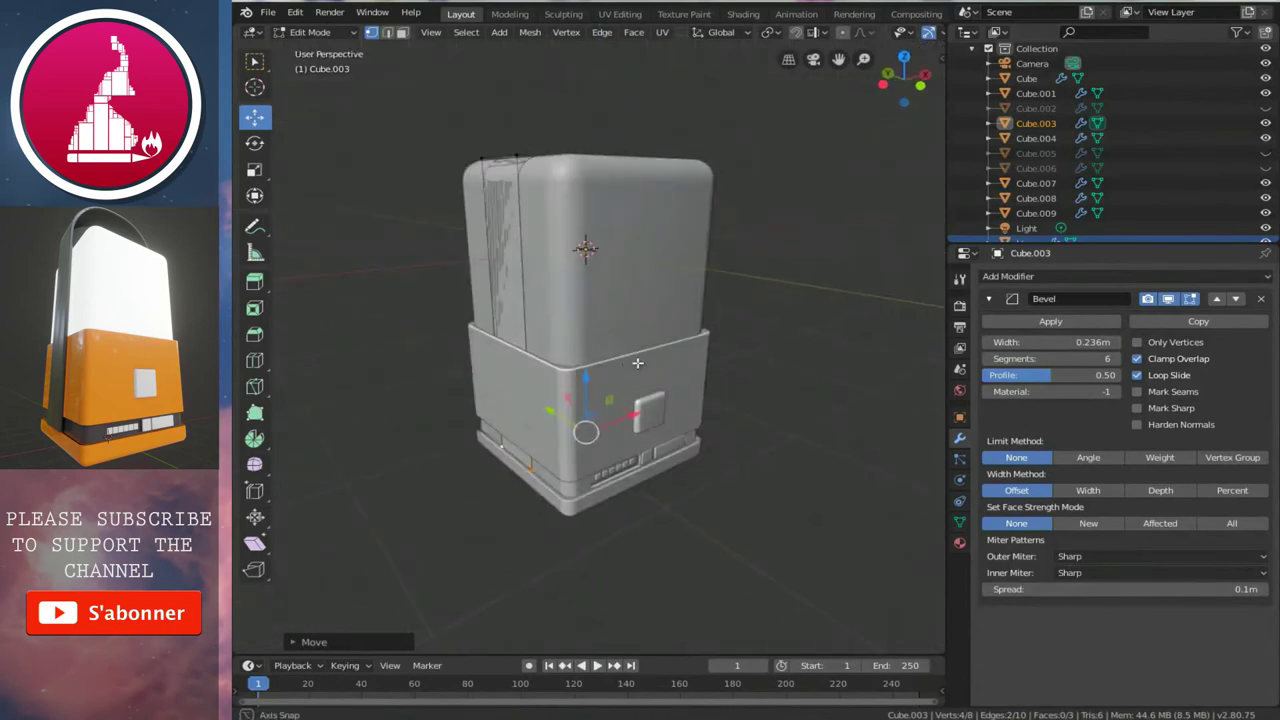
pyautogui.press('Tab')
# - Enlarge the whole band slightly with a uniform scale
pyautogui.moveTo(557, 311); pyautogui.dragTo(502, 304, button='middle')
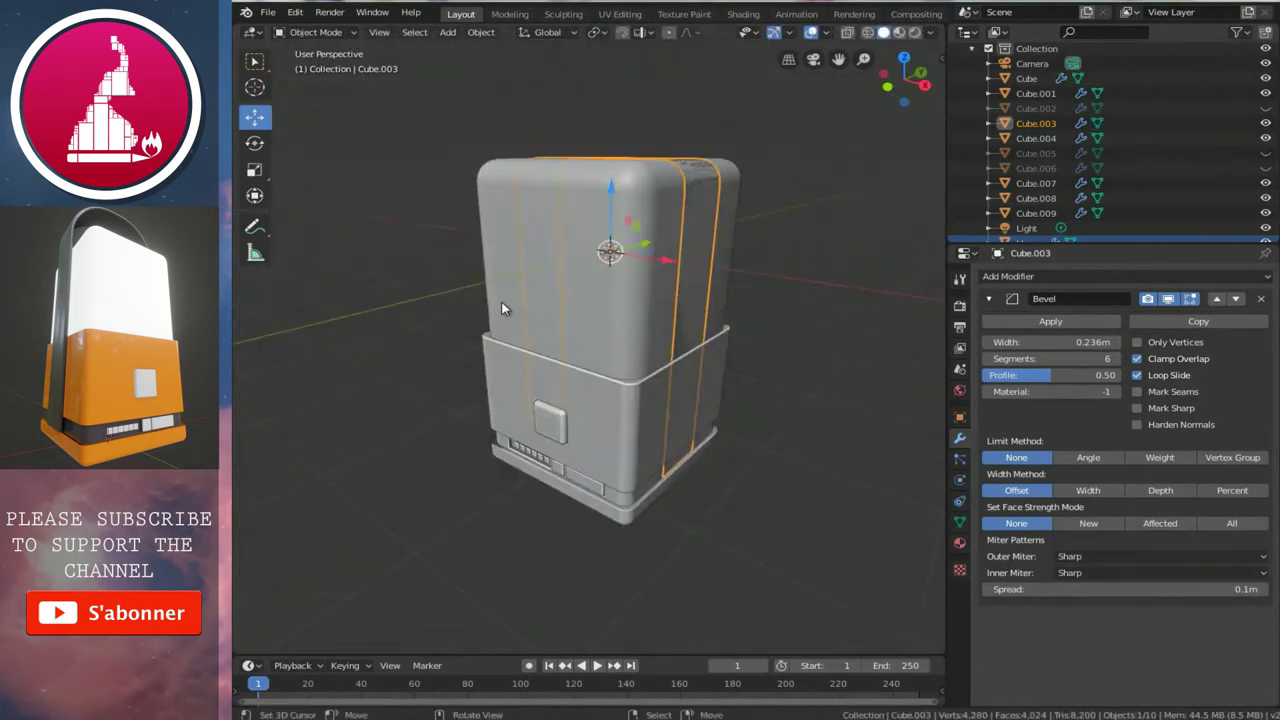
pyautogui.moveTo(785, 382)
pyautogui.mouseDown(button='middle')
pyautogui.moveTo(552, 323)
pyautogui.moveTo(659, 336)
pyautogui.moveTo(712, 400)
pyautogui.mouseUp(button='middle')
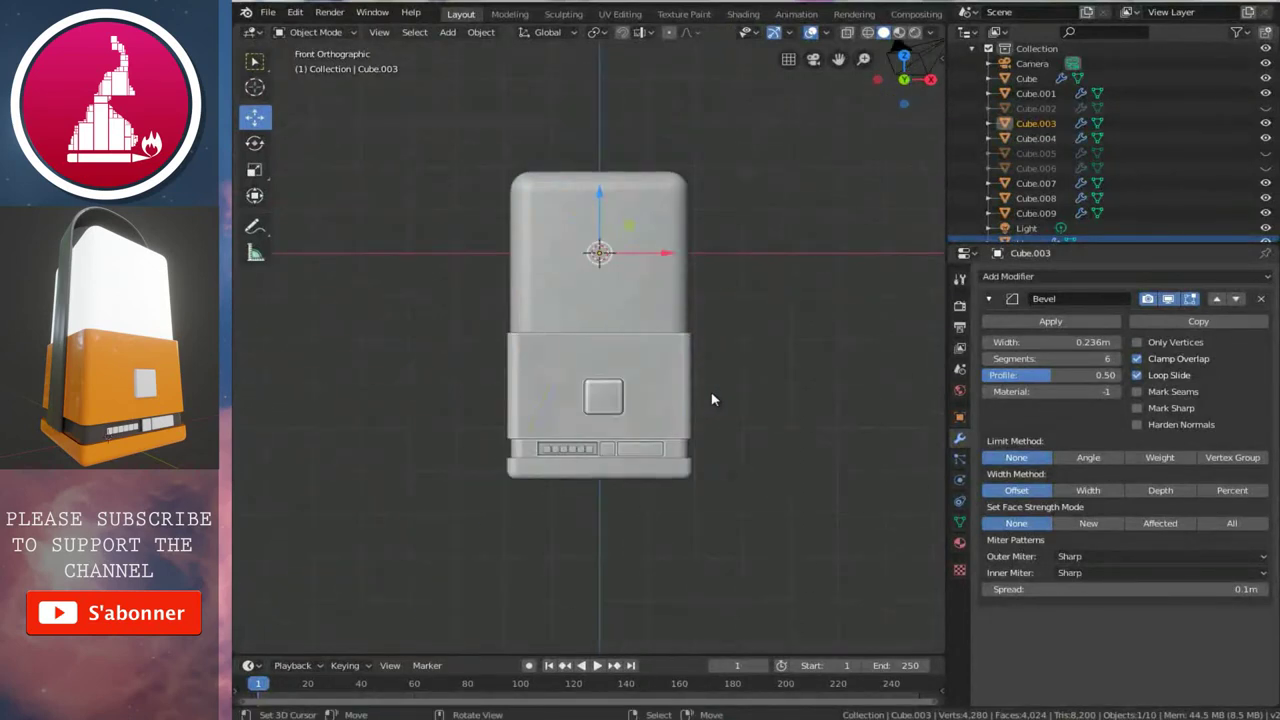
pyautogui.scroll(1, 683, 393)
pyautogui.hotkey('shift', 'z')
pyautogui.scroll(1, 686, 420)
pyautogui.scroll(1, 688, 422)
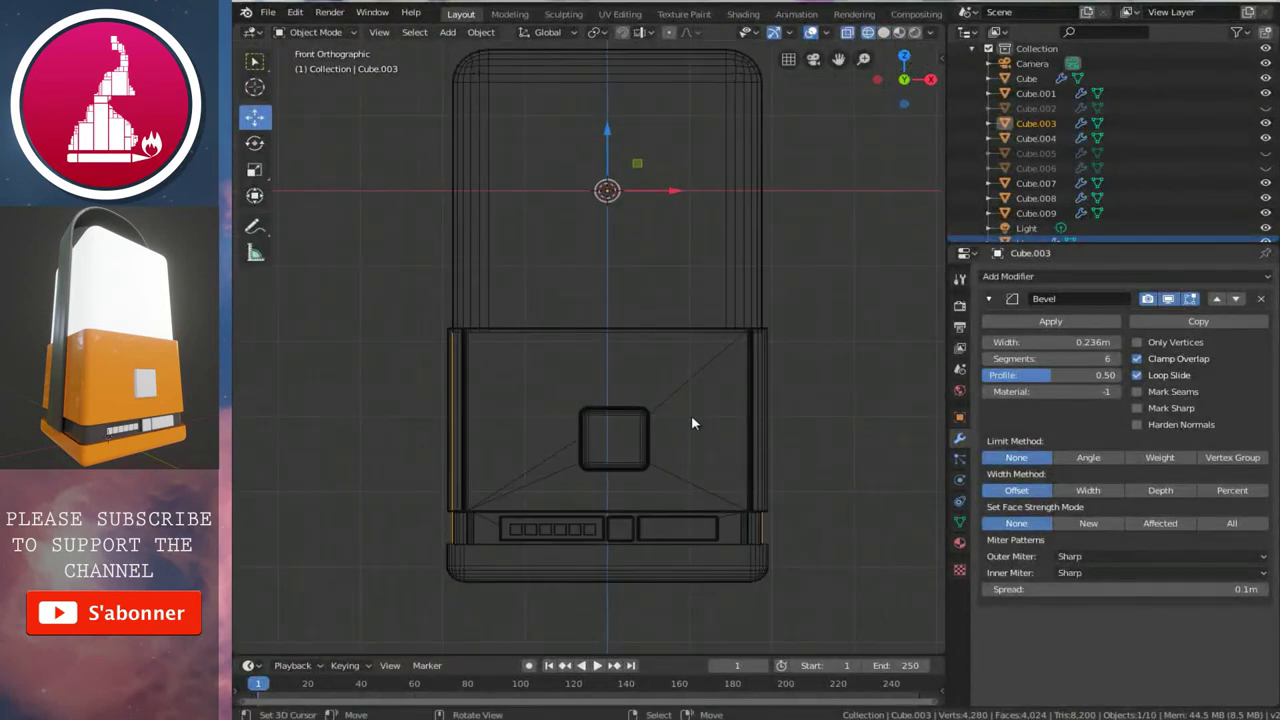
pyautogui.press('s')
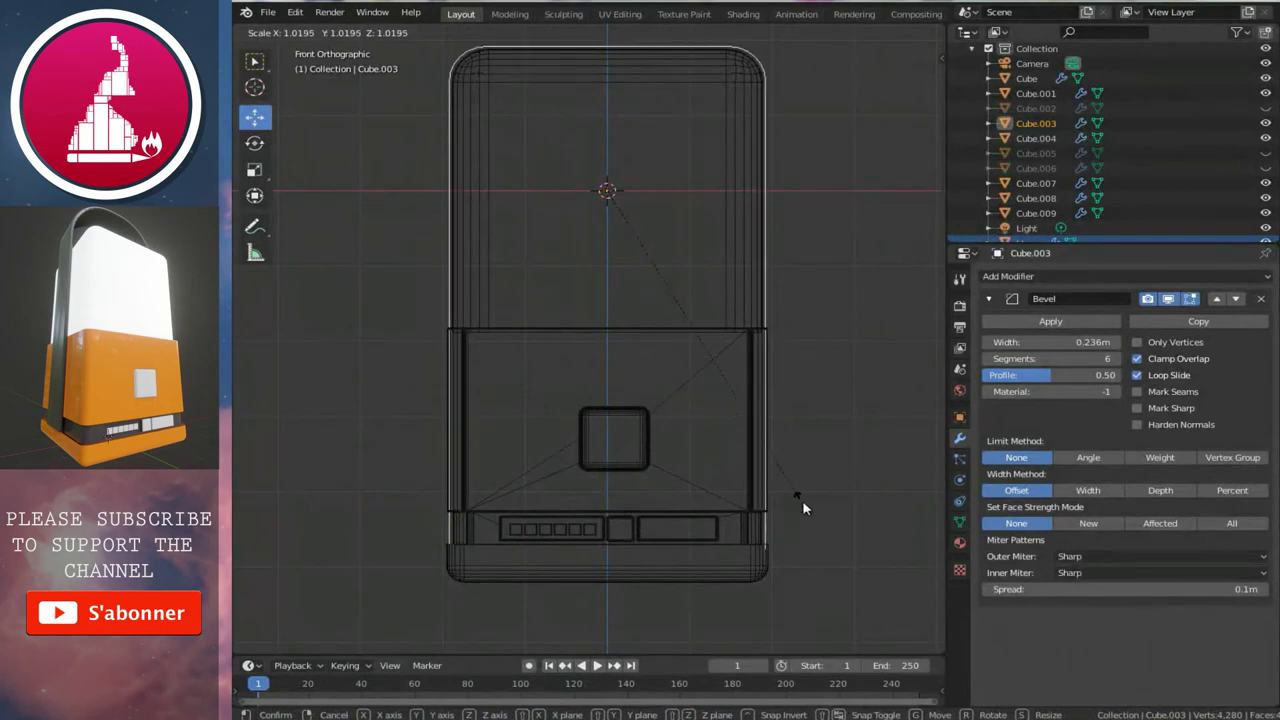
pyautogui.click(795, 488)
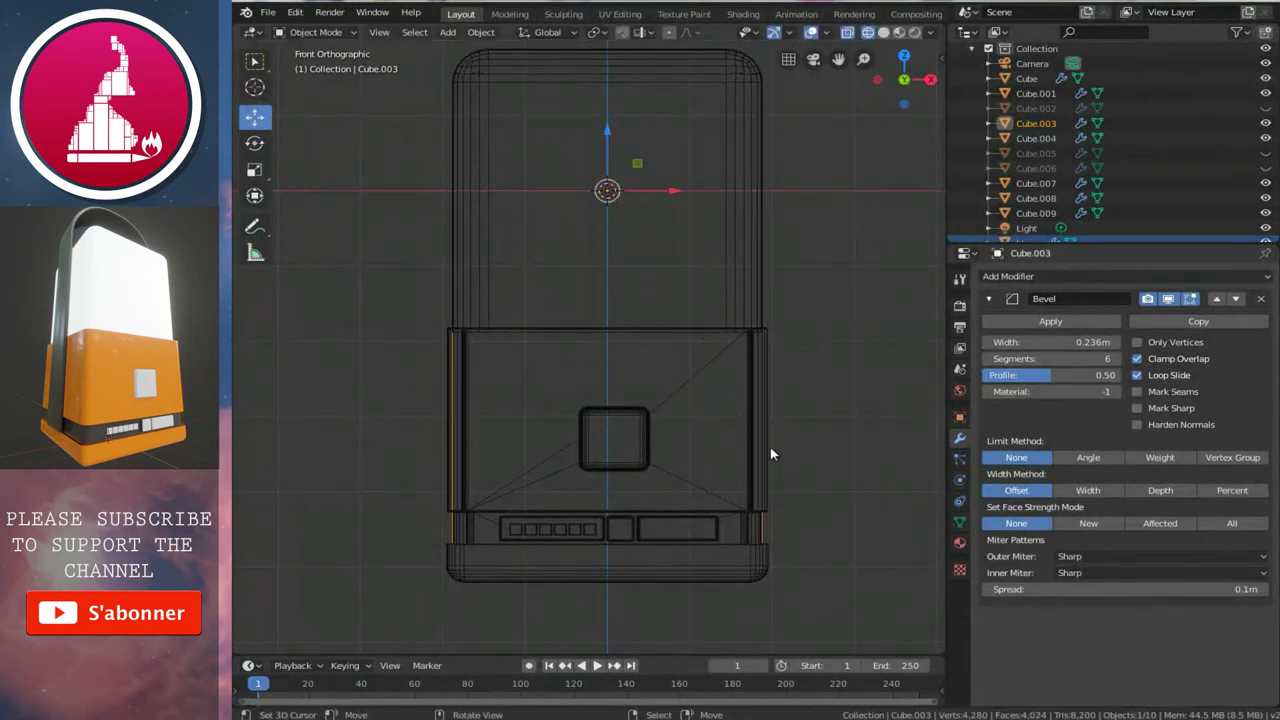
# - Widen the band along X to about 1.036 so it sits just outside the body
pyautogui.click(254, 169)
pyautogui.moveTo(672, 195); pyautogui.dragTo(670, 197)
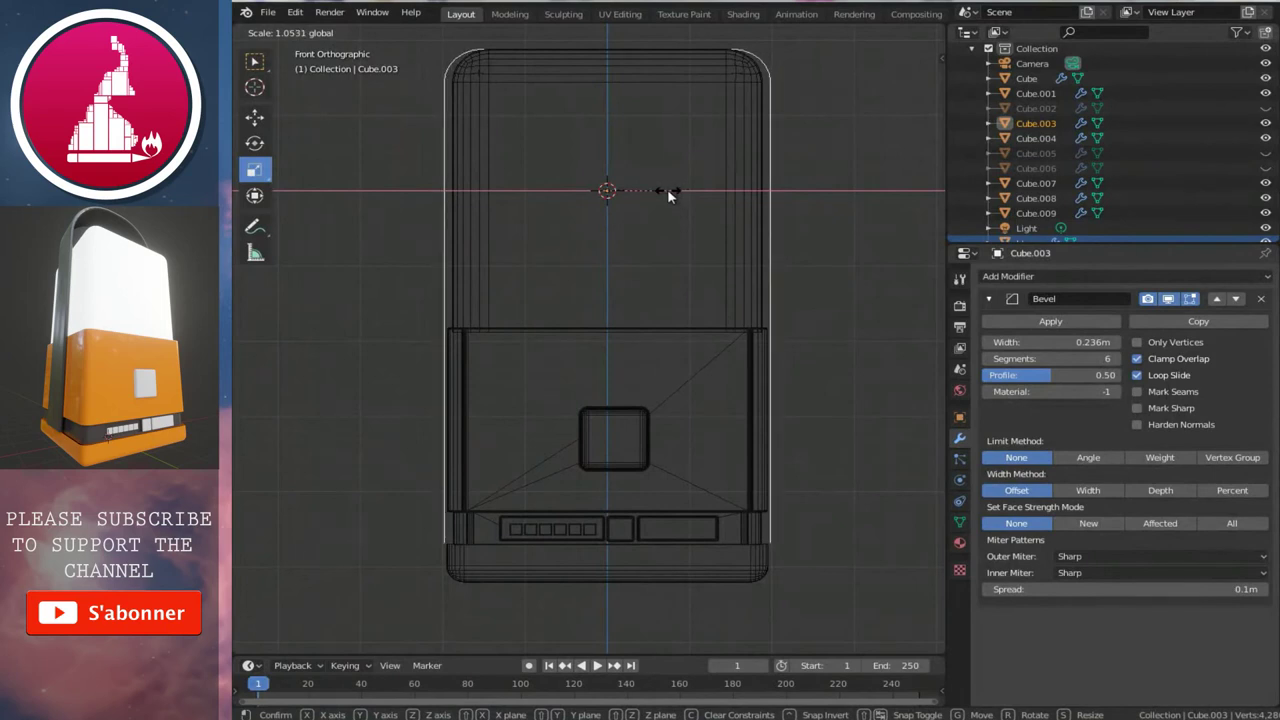
pyautogui.moveTo(670, 197); pyautogui.dragTo(657, 196)
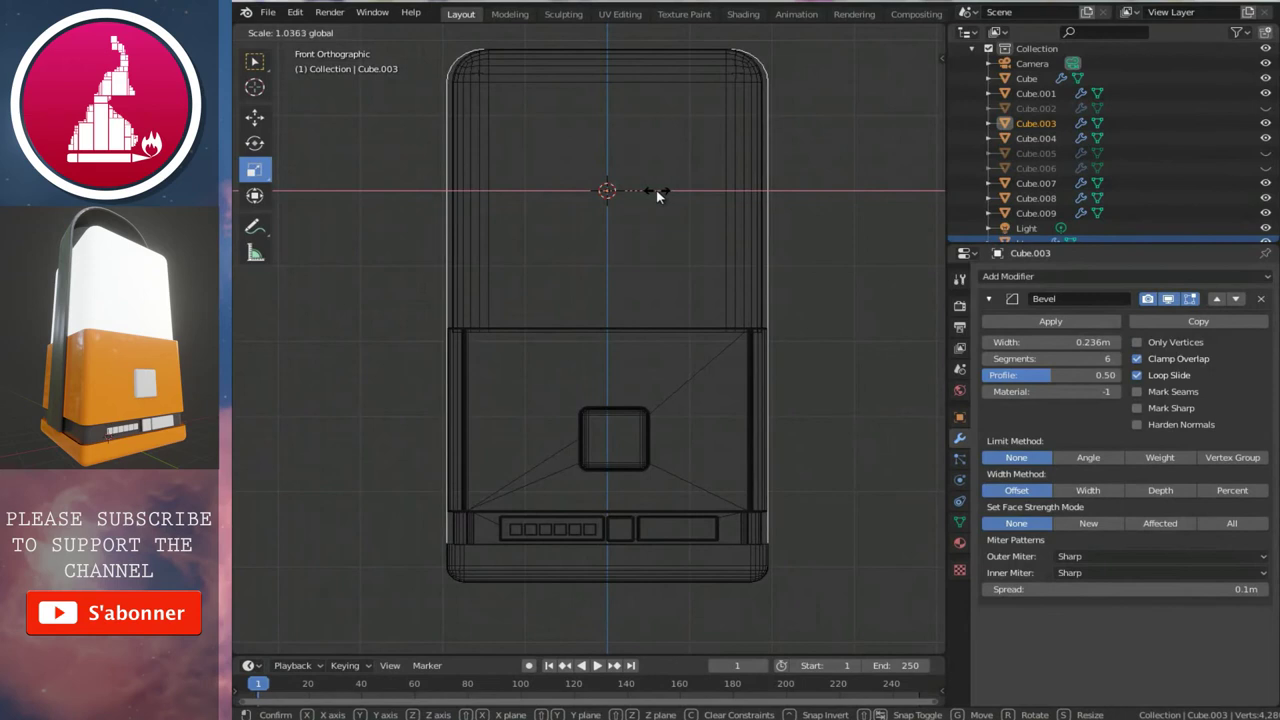
pyautogui.moveTo(654, 189); pyautogui.dragTo(654, 188)
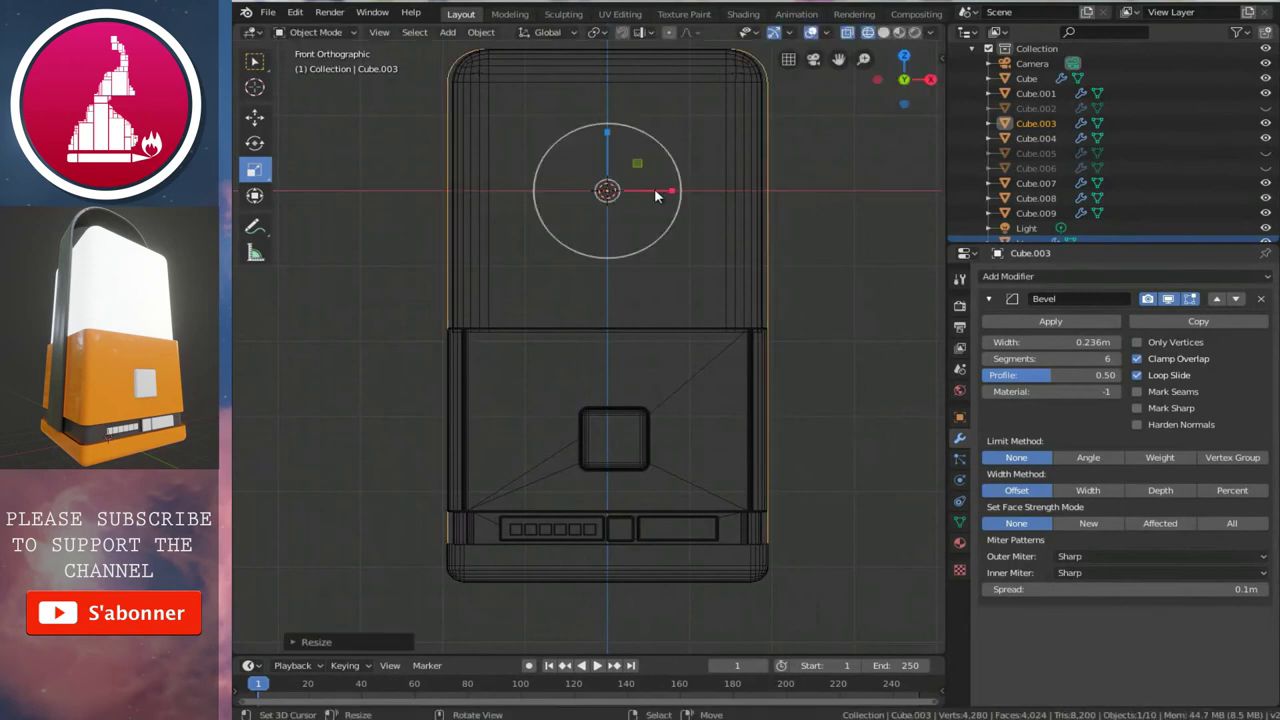
pyautogui.hotkey('shift', 'z')
pyautogui.moveTo(653, 151)
pyautogui.mouseDown(button='middle')
pyautogui.moveTo(652, 279)
pyautogui.moveTo(687, 268)
pyautogui.moveTo(643, 260)
pyautogui.mouseUp(button='middle')
pyautogui.press('Tab')
pyautogui.press('Tab')
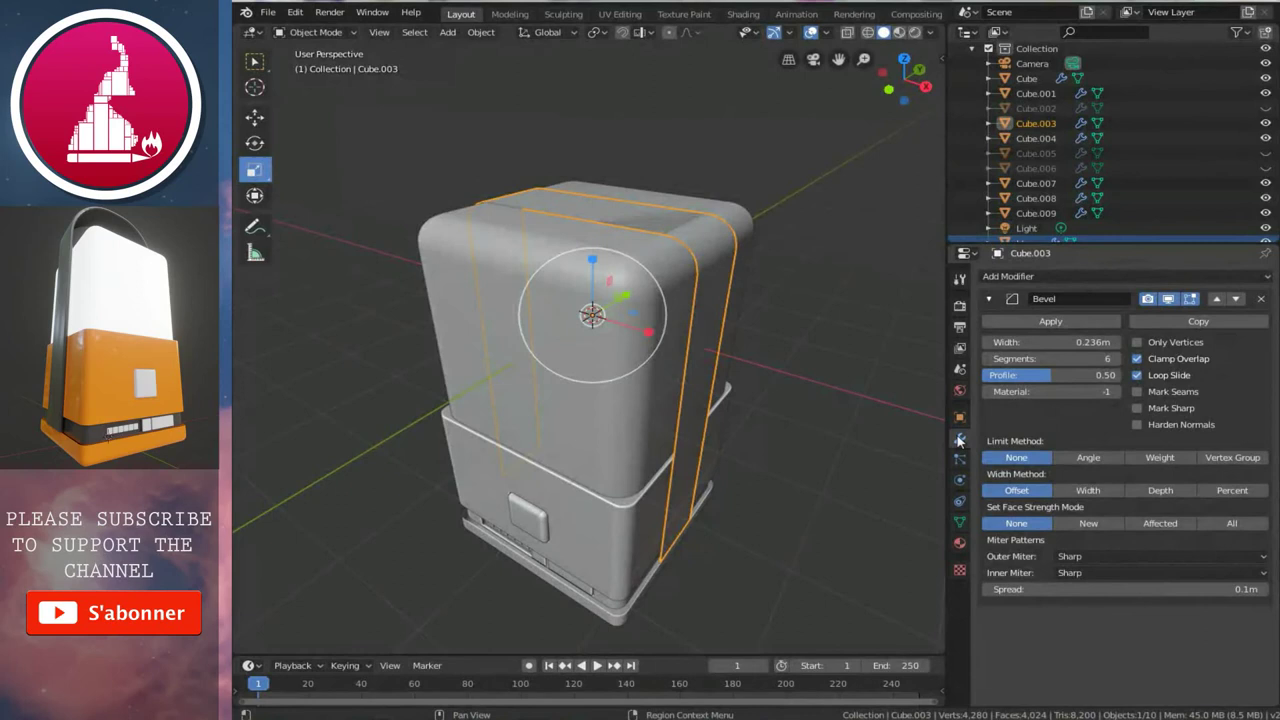
# - Add a Solidify modifier to the band with -0.1 m thickness
pyautogui.click(990, 299)
pyautogui.click(1000, 281)
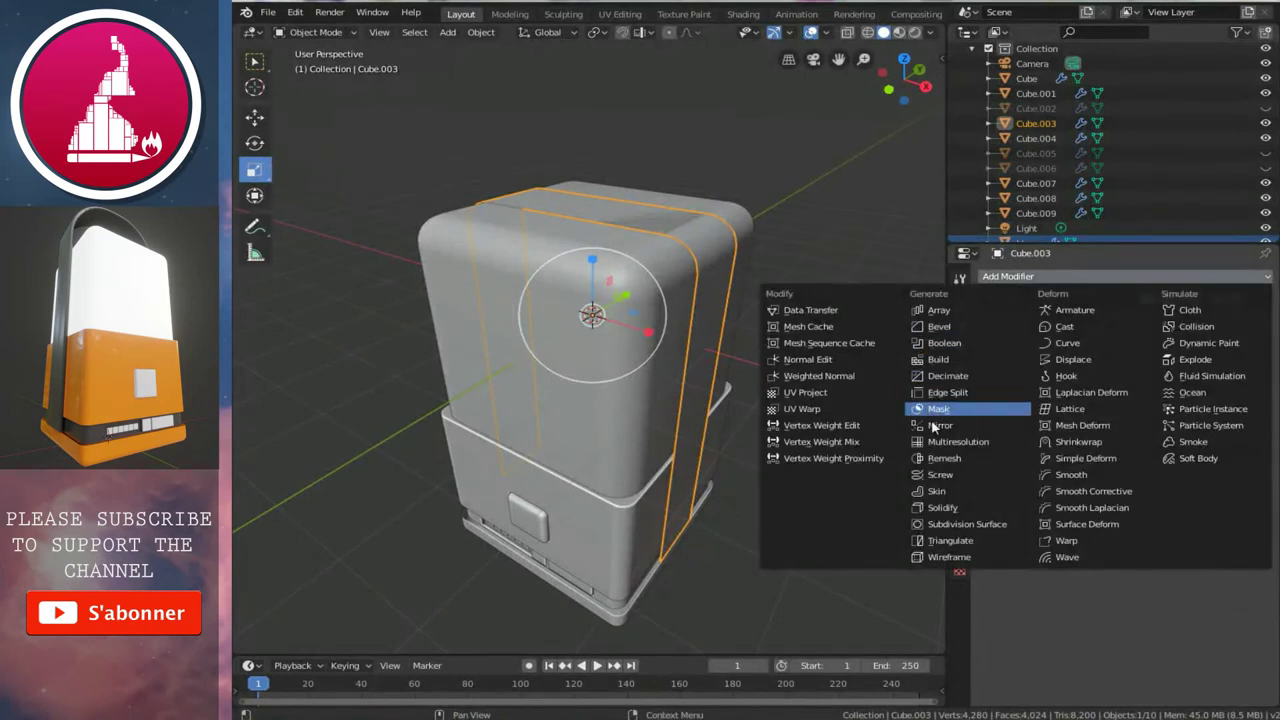
pyautogui.click(954, 510)
pyautogui.moveTo(691, 353); pyautogui.dragTo(803, 366, button='middle')
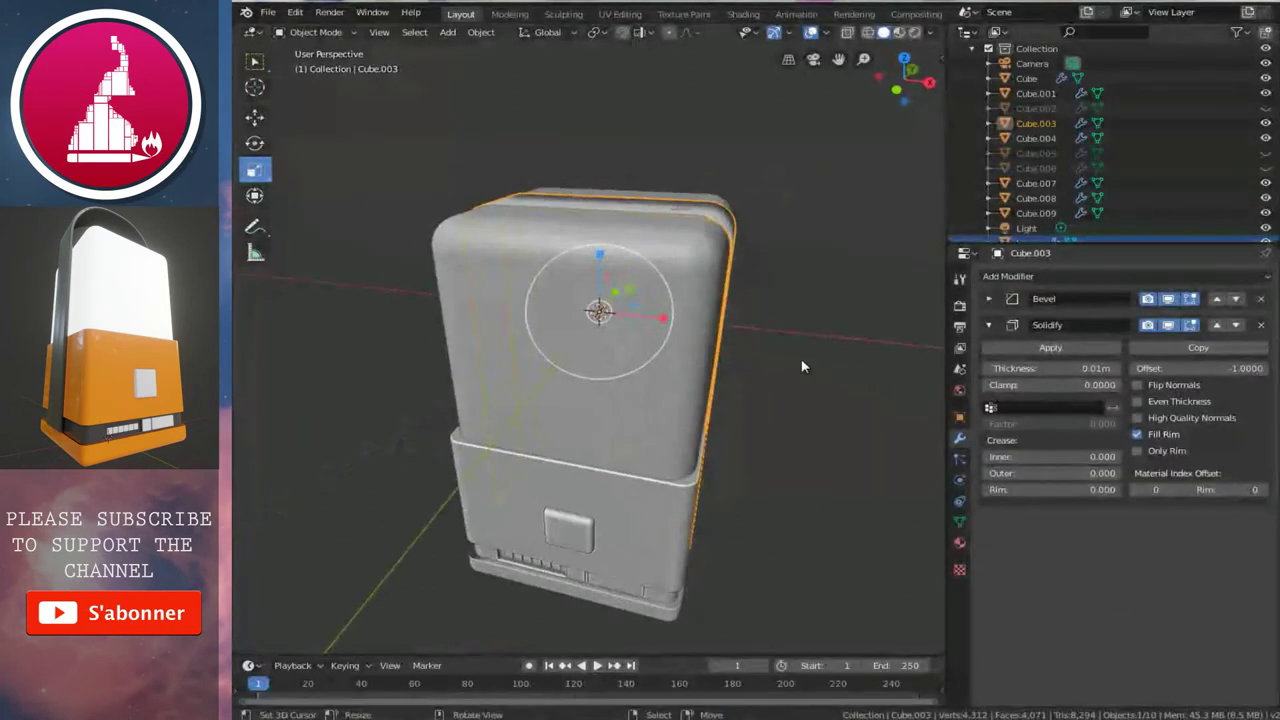
pyautogui.moveTo(1005, 369); pyautogui.dragTo(1005, 372)
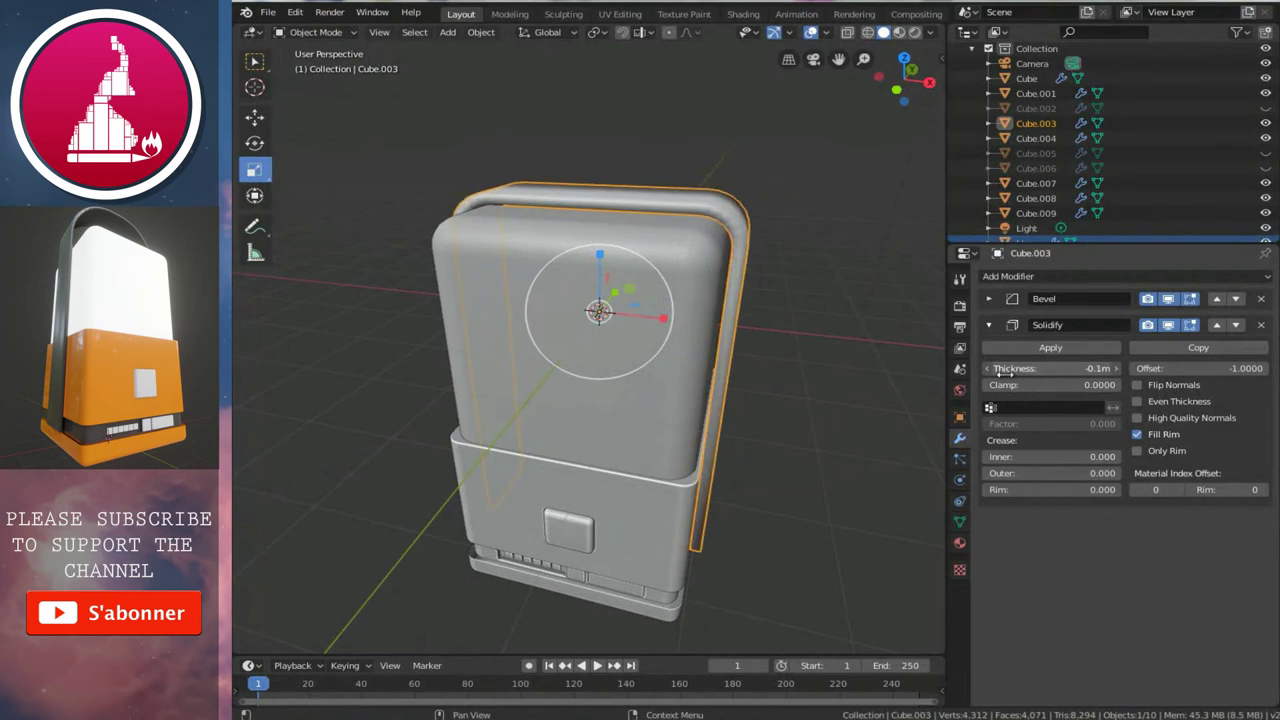
pyautogui.moveTo(725, 306); pyautogui.dragTo(737, 295, button='middle')
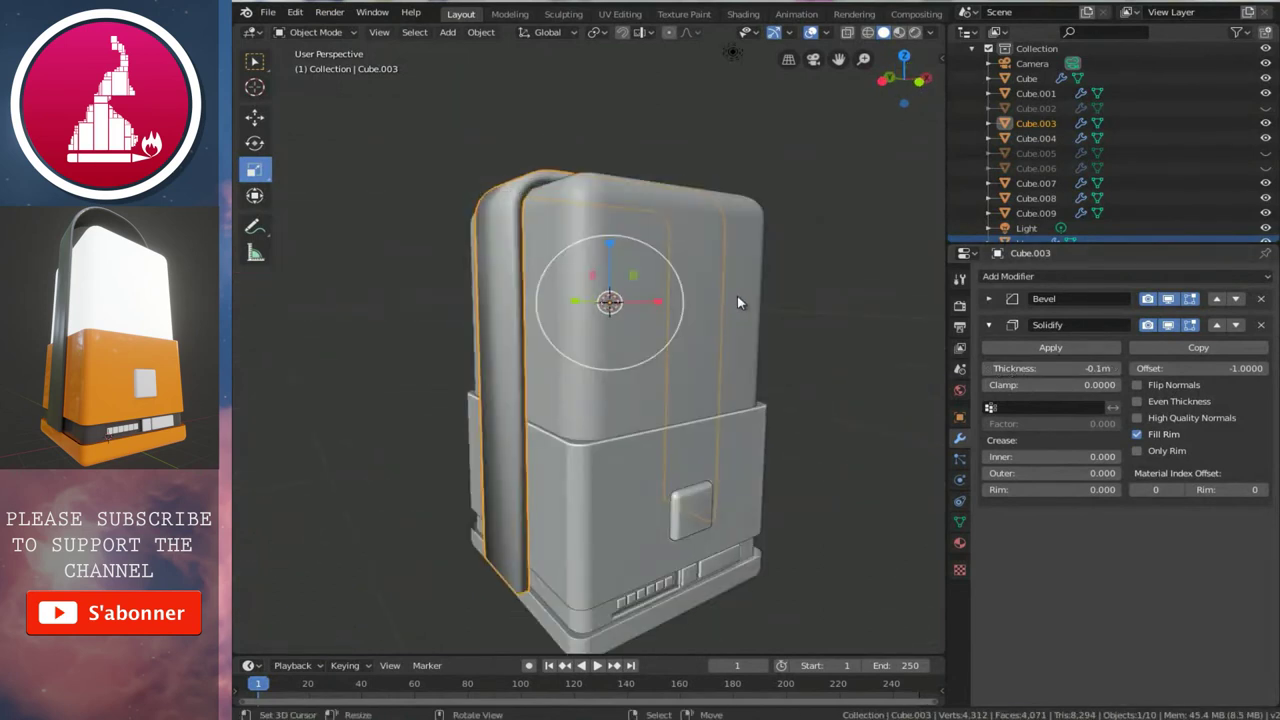
pyautogui.press('KP_1')
pyautogui.scroll(1, 739, 302)
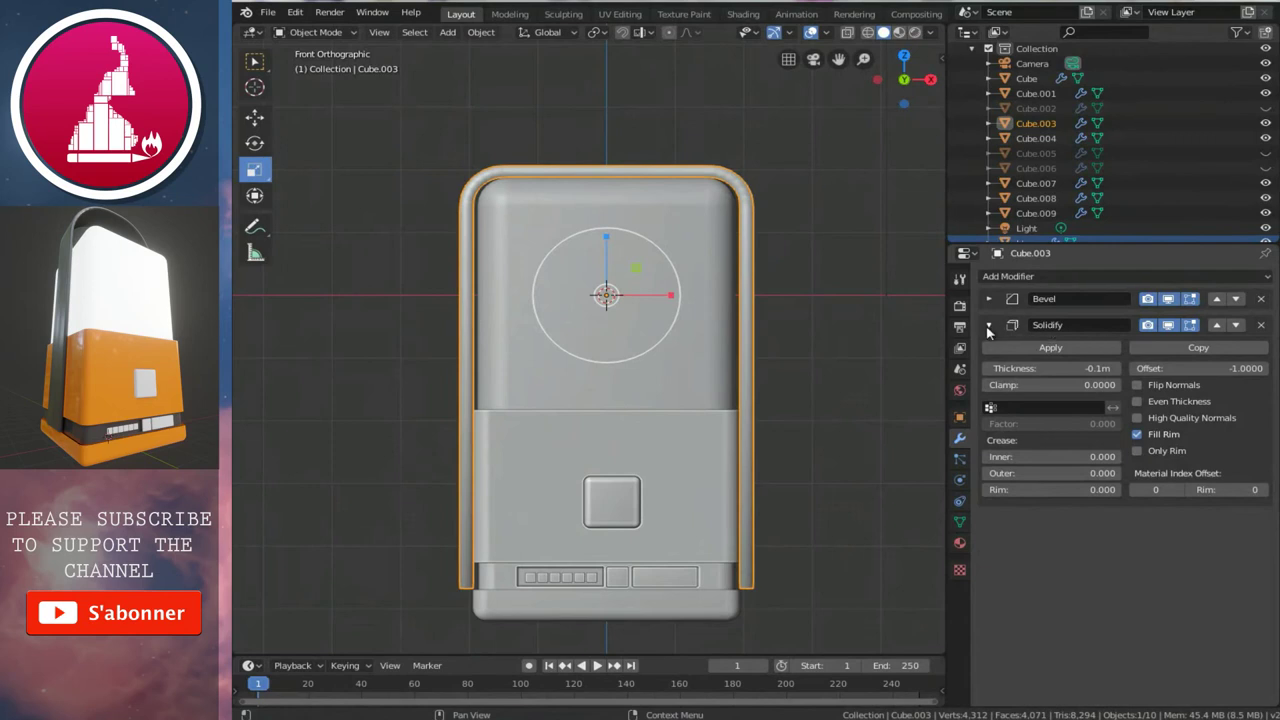
pyautogui.moveTo(729, 351); pyautogui.dragTo(643, 371, button='middle')
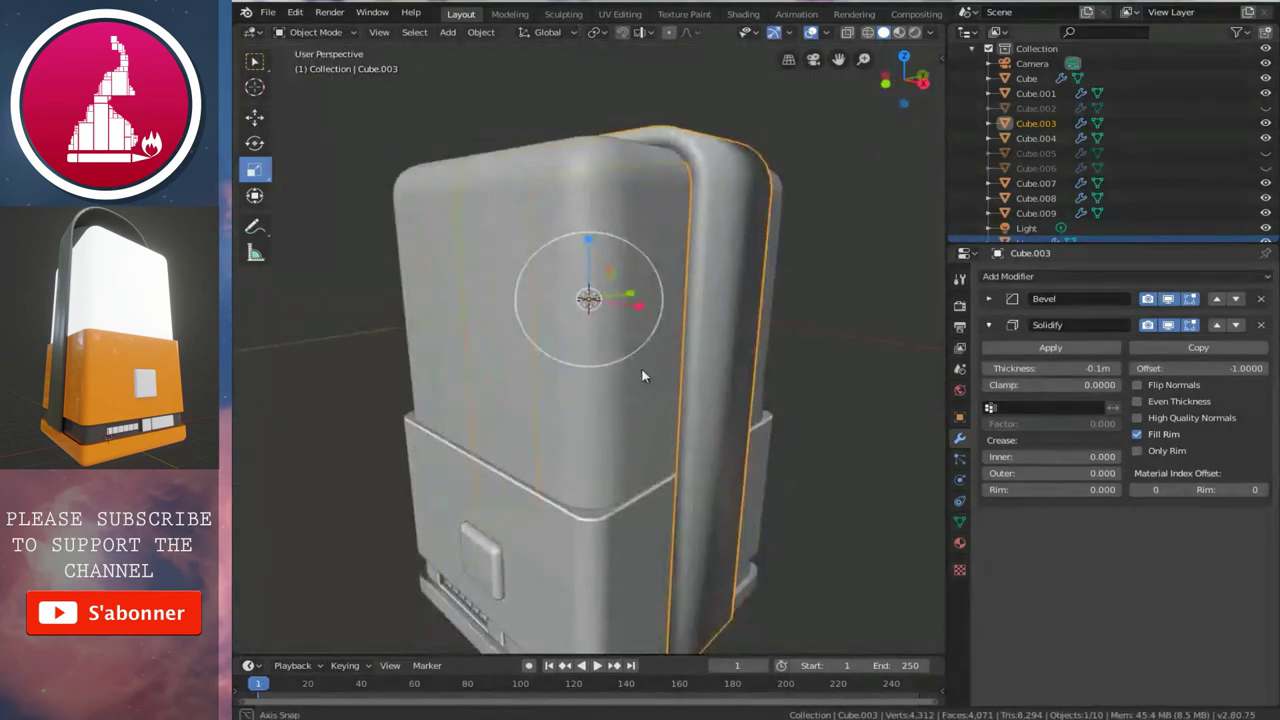
# - Enable Auto Smooth in the band's Object Data Normals settings
pyautogui.click(962, 522)
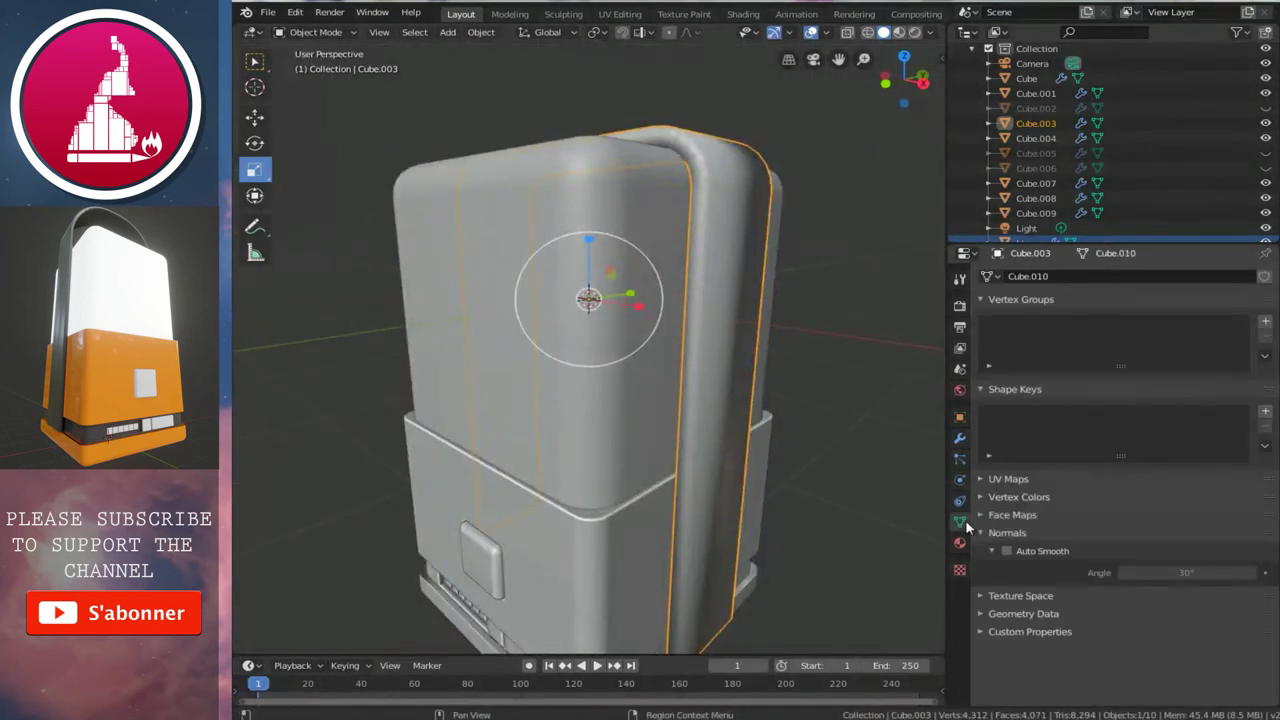
pyautogui.click(1006, 551)
pyautogui.moveTo(632, 350); pyautogui.dragTo(618, 314, button='middle')
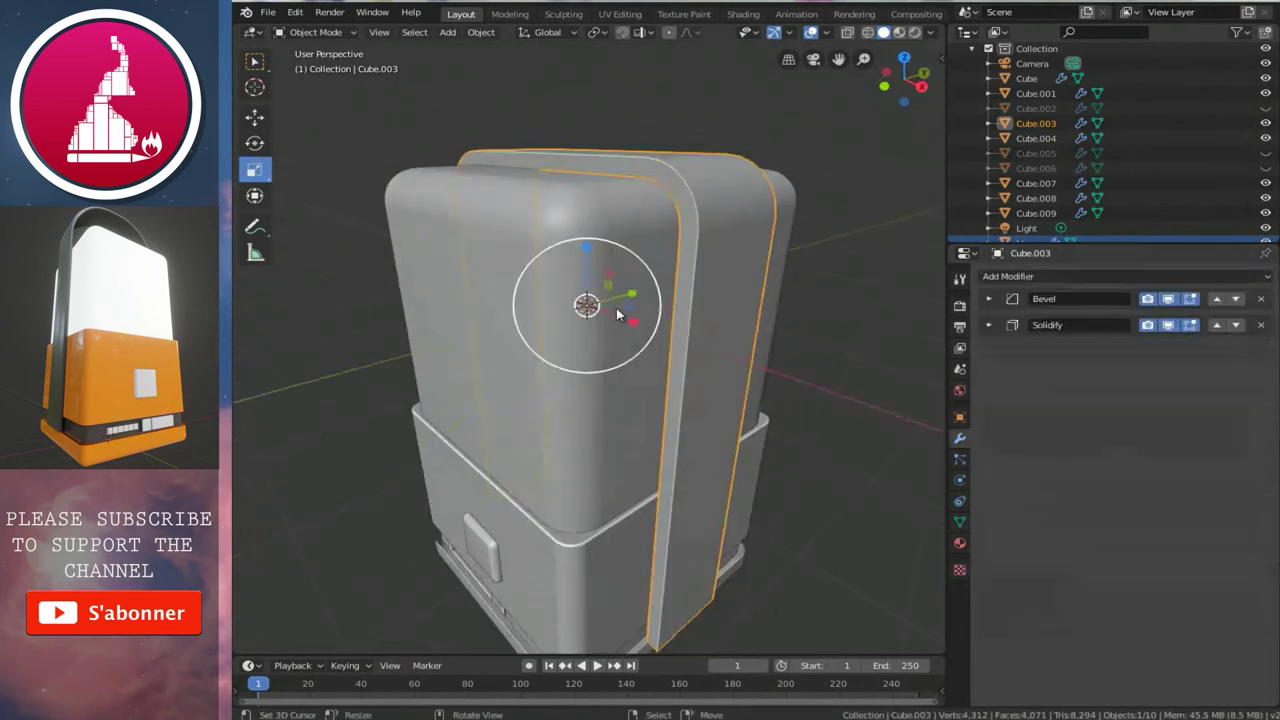
pyautogui.press('KP_1')
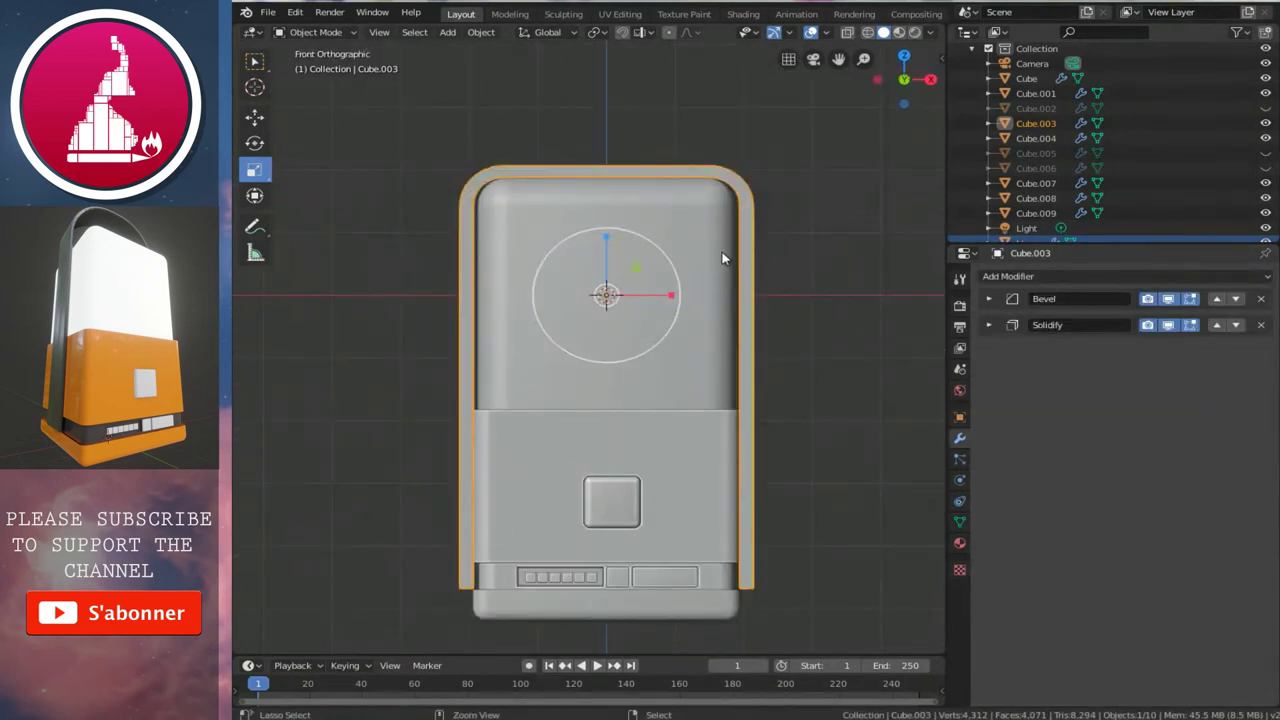
pyautogui.hotkey('ctrl', 'a')
# - Apply all transforms to the handle band
pyautogui.click(679, 273)
pyautogui.moveTo(680, 277)
pyautogui.mouseDown(button='middle')
pyautogui.moveTo(667, 330)
pyautogui.moveTo(652, 320)
pyautogui.mouseUp(button='middle')
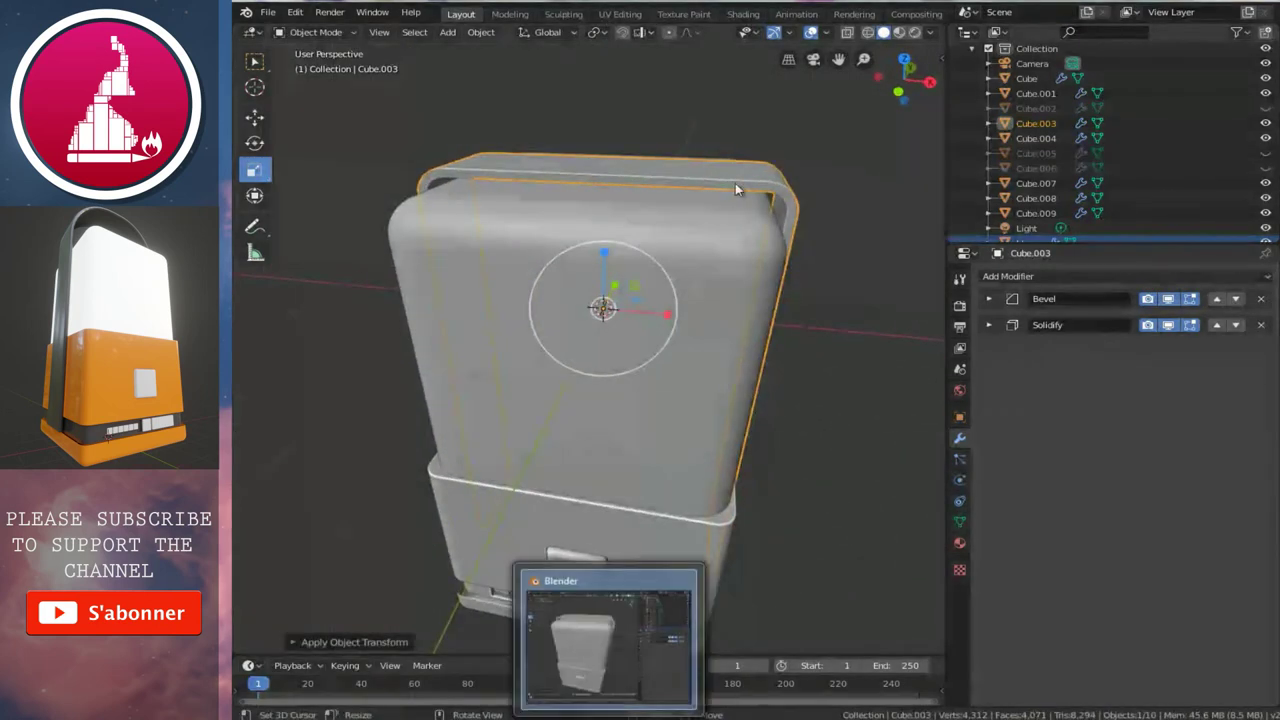
pyautogui.keyDown('alt'); pyautogui.moveTo(726, 279); pyautogui.dragTo(735, 277, button='middle'); pyautogui.keyUp('alt')
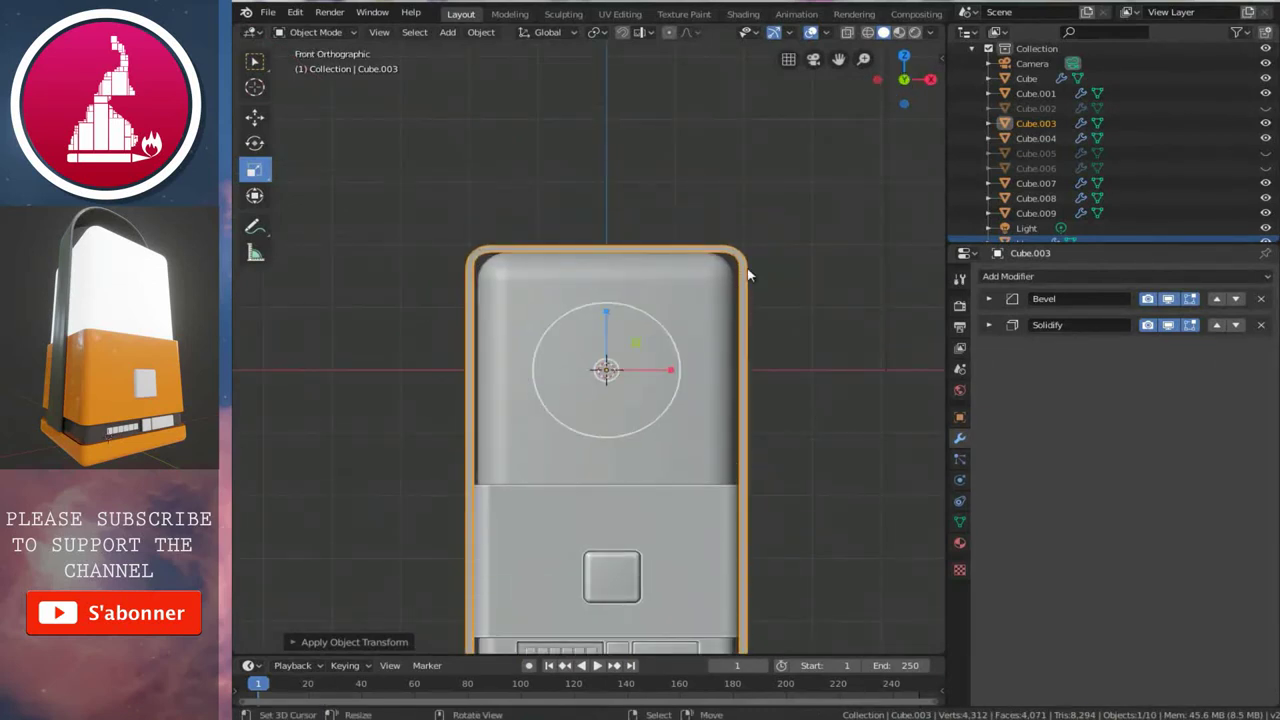
pyautogui.scroll(2, 653, 238)
pyautogui.keyDown('shift'); pyautogui.scroll(3, 535, 254); pyautogui.keyUp('shift')
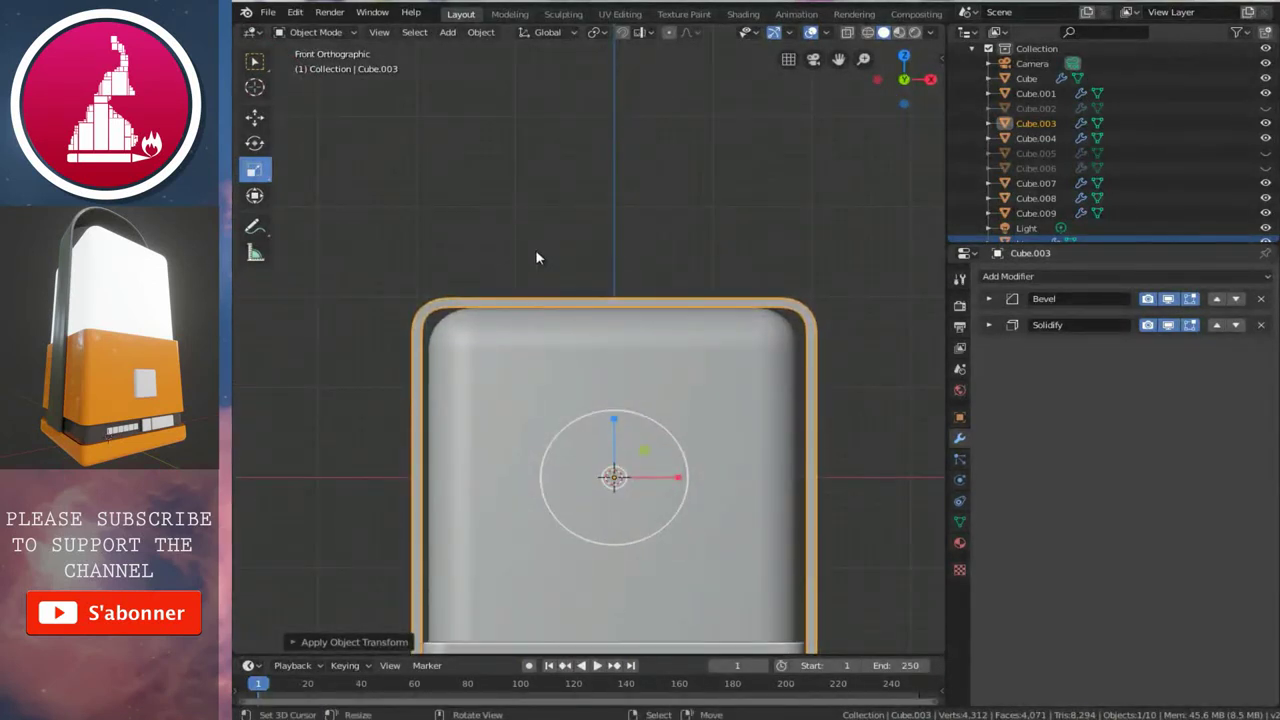
pyautogui.keyDown('ctrl'); pyautogui.scroll(-1, 535, 257); pyautogui.keyUp('ctrl')
# - In X-ray Edit Mode, box-select the band's top vertices and raise them about 1.6 m
pyautogui.press('Tab')
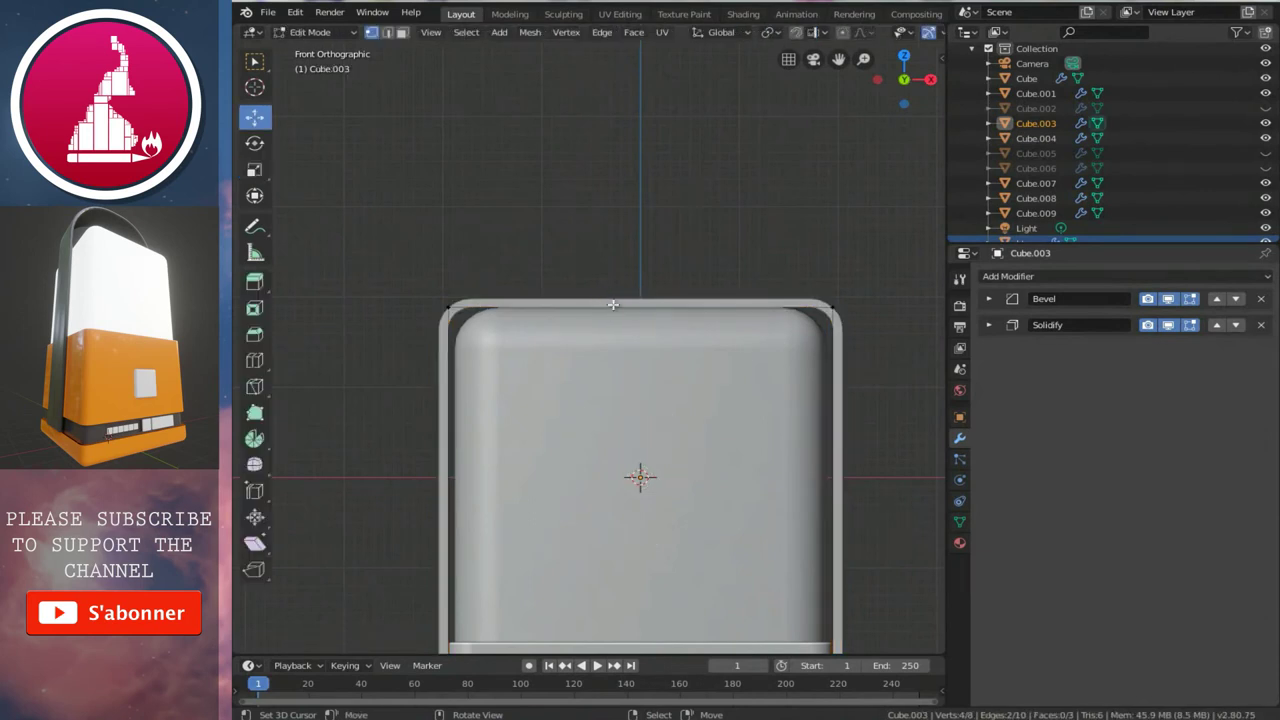
pyautogui.press('z')
pyautogui.click(463, 300)
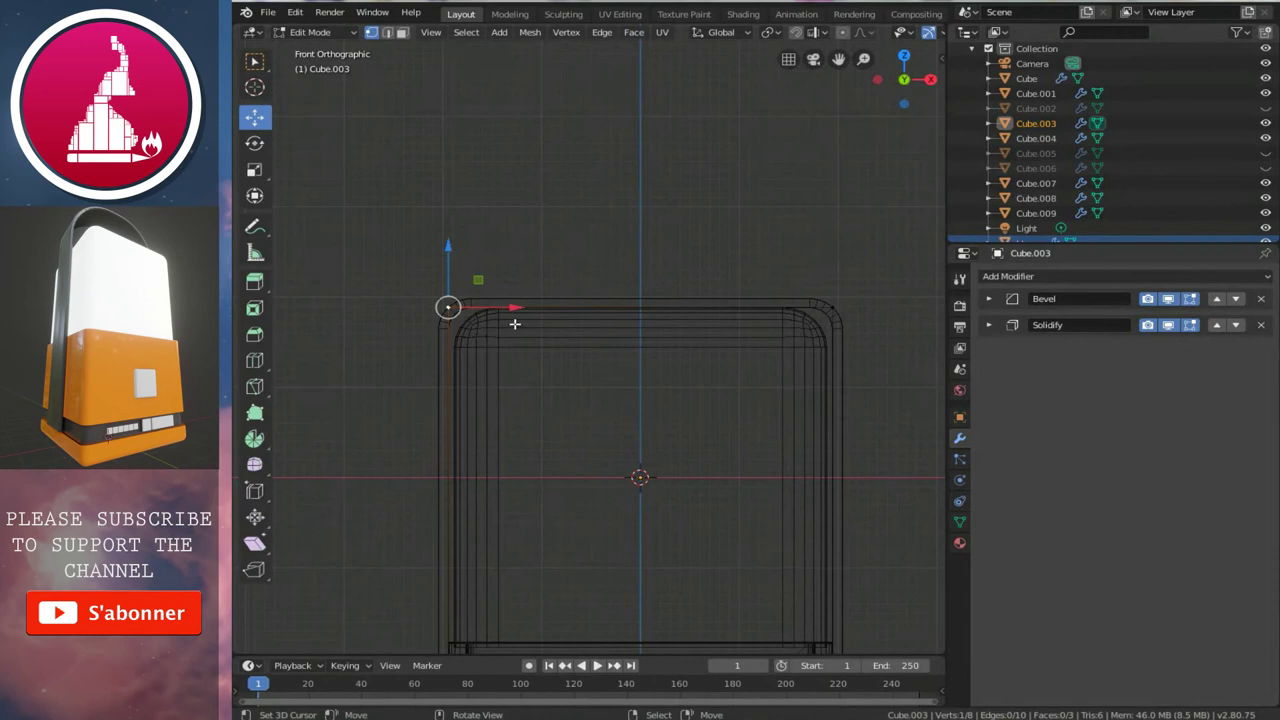
pyautogui.moveTo(366, 226); pyautogui.dragTo(786, 386)
pyautogui.scroll(-2, 798, 366)
pyautogui.keyDown('shift'); pyautogui.scroll(2, 650, 361); pyautogui.keyUp('shift')
pyautogui.moveTo(619, 317); pyautogui.dragTo(649, 192)
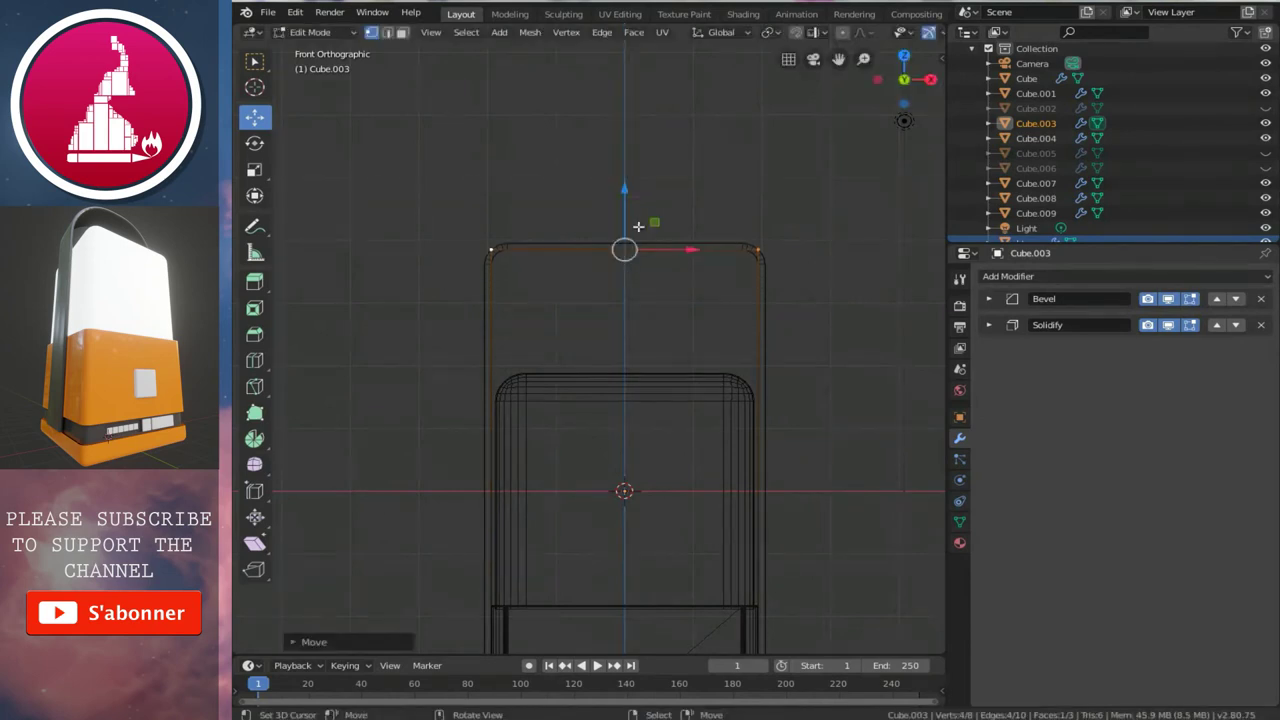
pyautogui.hotkey('shift', 'z')
pyautogui.moveTo(645, 255); pyautogui.dragTo(760, 270, button='middle')
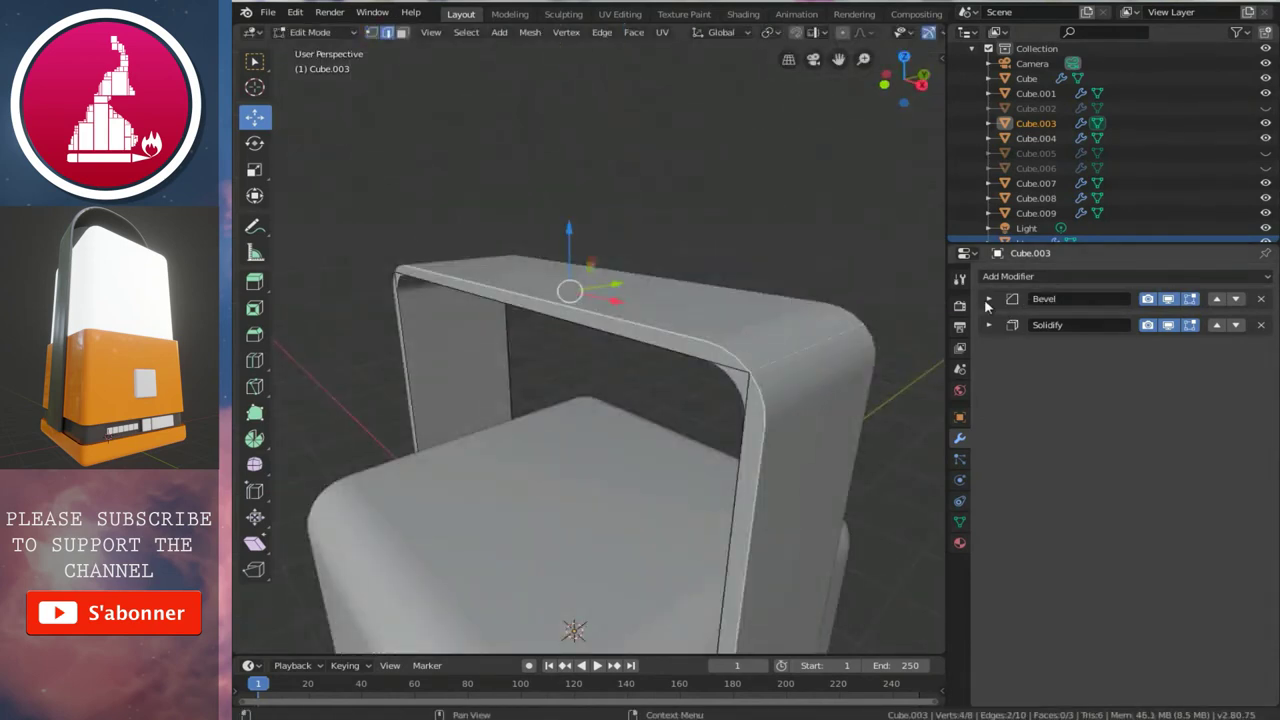
# - Move Solidify above Bevel and bevel the handle's top edges with extra segments into a rounded arch
pyautogui.click(1216, 326)
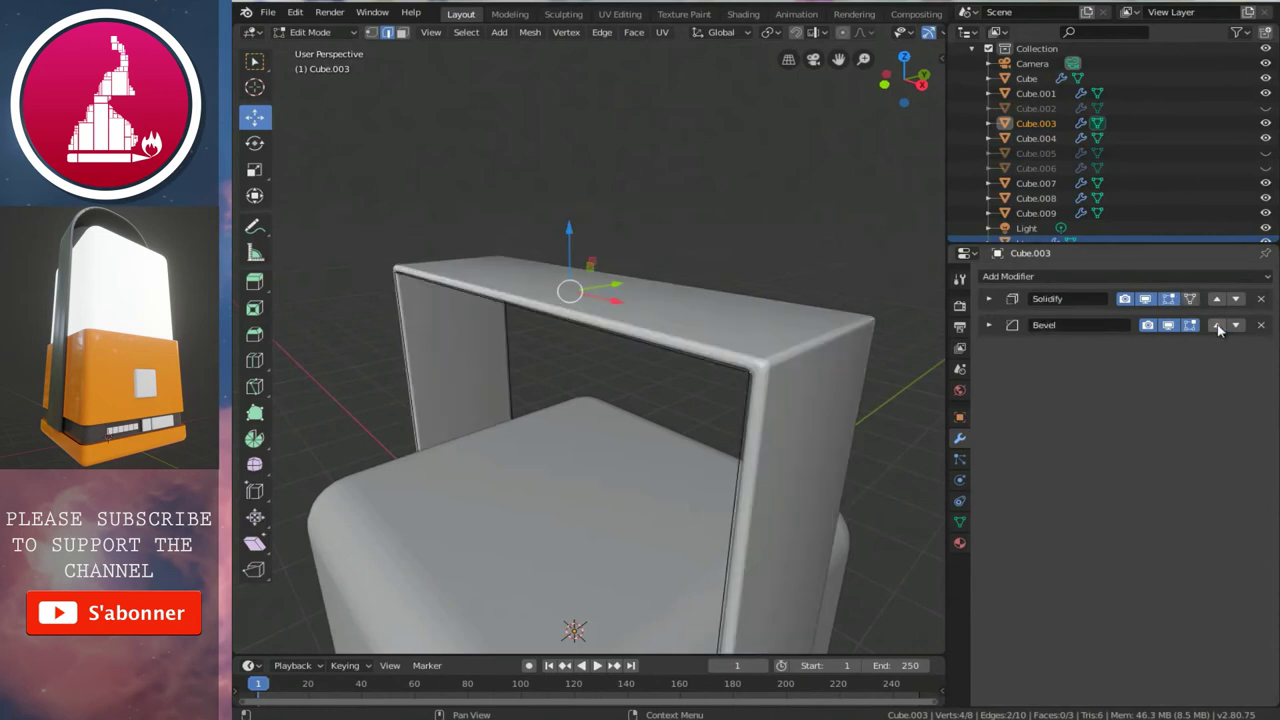
pyautogui.hotkey('ctrl', 'b')
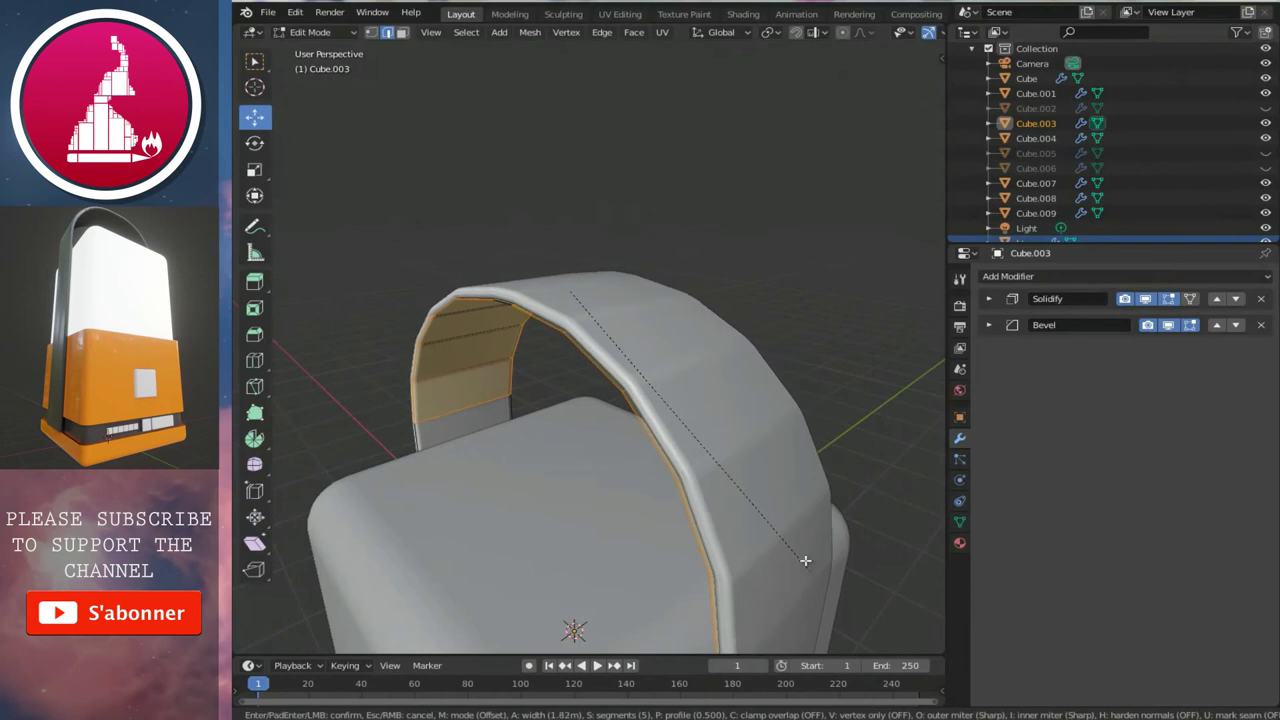
pyautogui.scroll(1, 805, 561)
pyautogui.scroll(1, 805, 563)
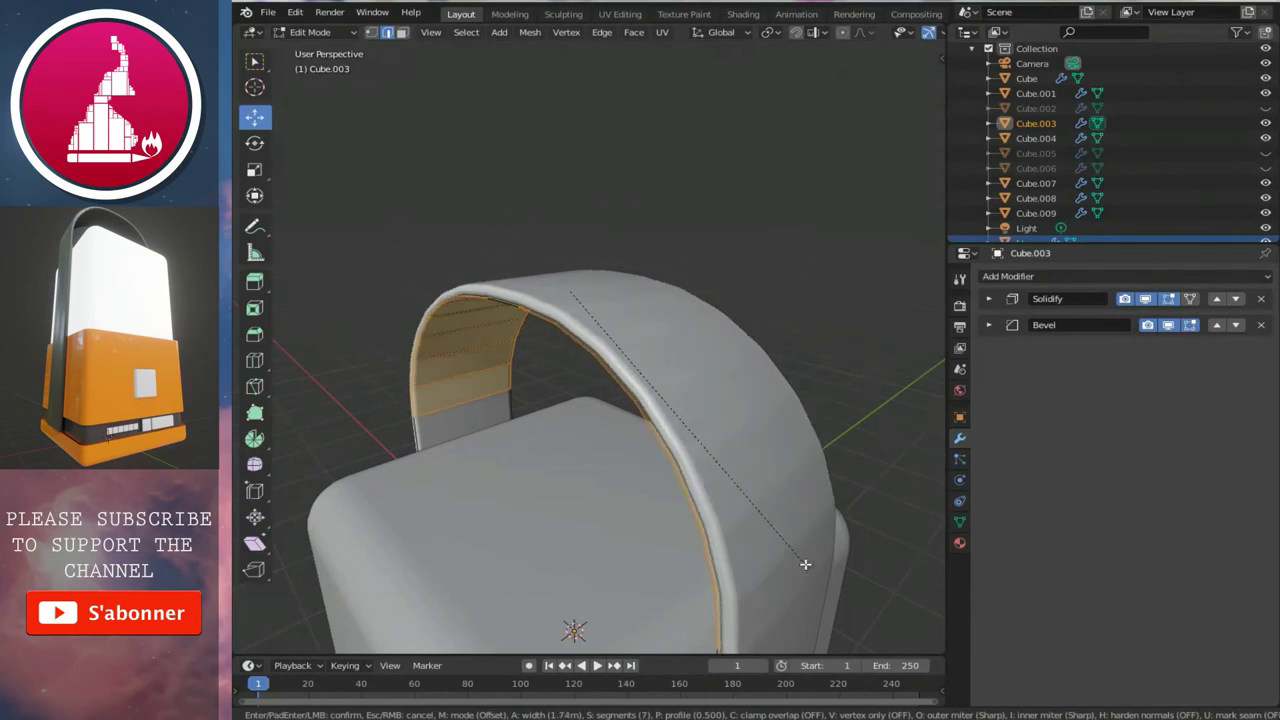
pyautogui.scroll(1, 805, 564)
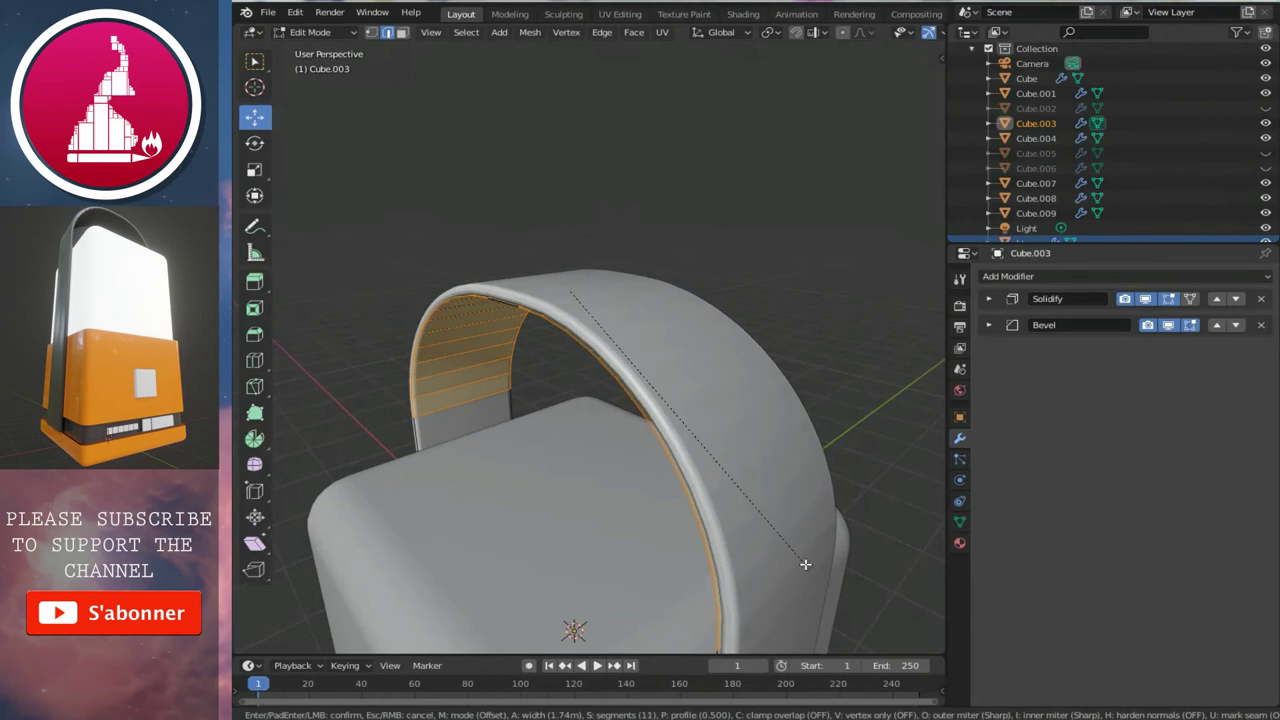
pyautogui.click(805, 564)
pyautogui.press('Tab')
# - Inspect the rounded handle close up, deselect it, and return to a front view
pyautogui.scroll(-5, 771, 537)
pyautogui.moveTo(812, 430); pyautogui.dragTo(727, 440, button='middle')
pyautogui.scroll(3, 705, 425)
pyautogui.scroll(2, 640, 395)
pyautogui.moveTo(601, 383)
pyautogui.mouseDown(button='middle')
pyautogui.moveTo(557, 385)
pyautogui.moveTo(635, 375)
pyautogui.moveTo(826, 392)
pyautogui.moveTo(666, 366)
pyautogui.moveTo(723, 360)
pyautogui.moveTo(666, 340)
pyautogui.moveTo(720, 387)
pyautogui.moveTo(753, 377)
pyautogui.moveTo(543, 390)
pyautogui.moveTo(555, 390)
pyautogui.mouseUp(button='middle')
pyautogui.scroll(-2, 635, 384)
pyautogui.click(635, 384)
pyautogui.scroll(2, 664, 335)
pyautogui.moveTo(481, 318)
pyautogui.mouseDown(button='middle')
pyautogui.moveTo(683, 320)
pyautogui.moveTo(643, 354)
pyautogui.moveTo(584, 343)
pyautogui.mouseUp(button='middle')
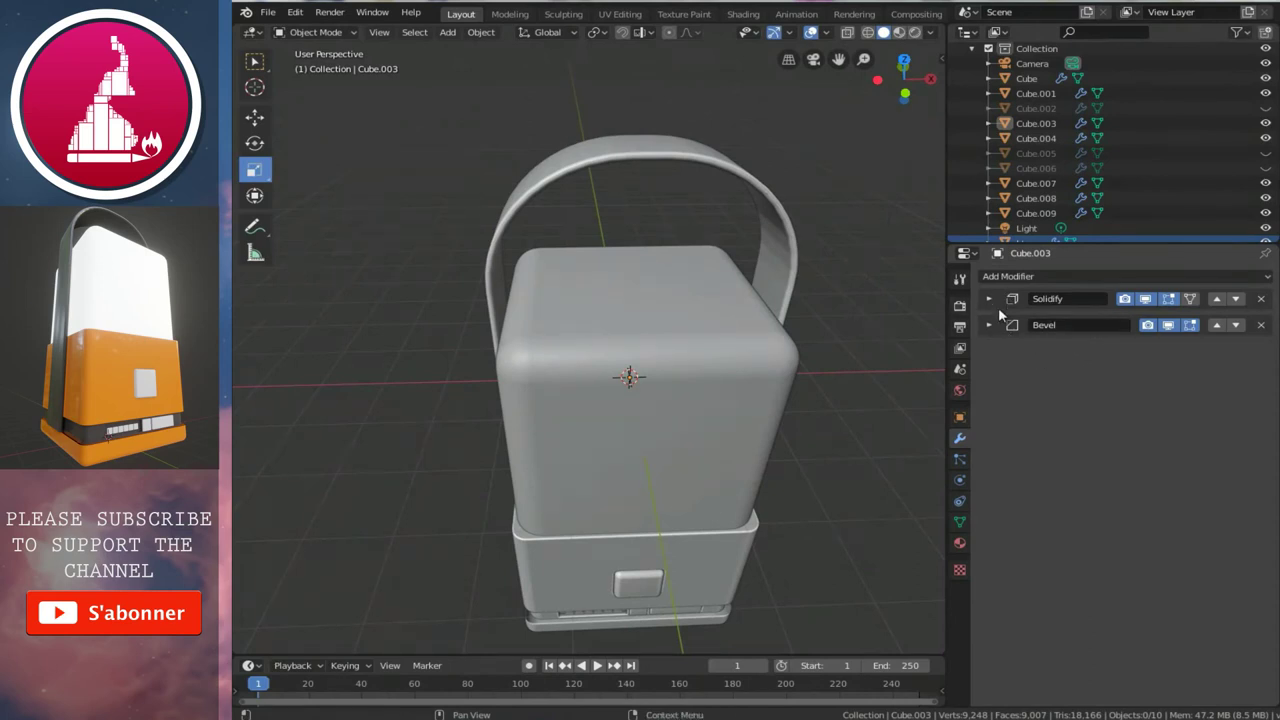
# - Add a loop cut across the handle arch in Edit Mode
pyautogui.moveTo(680, 346)
pyautogui.mouseDown(button='middle')
pyautogui.moveTo(793, 331)
pyautogui.moveTo(622, 340)
pyautogui.moveTo(617, 380)
pyautogui.moveTo(500, 363)
pyautogui.moveTo(600, 266)
pyautogui.moveTo(659, 287)
pyautogui.moveTo(660, 334)
pyautogui.moveTo(694, 371)
pyautogui.moveTo(711, 369)
pyautogui.moveTo(584, 367)
pyautogui.moveTo(624, 334)
pyautogui.moveTo(643, 364)
pyautogui.moveTo(757, 334)
pyautogui.moveTo(720, 374)
pyautogui.moveTo(551, 405)
pyautogui.moveTo(691, 394)
pyautogui.mouseUp(button='middle')
pyautogui.scroll(3, 691, 394)
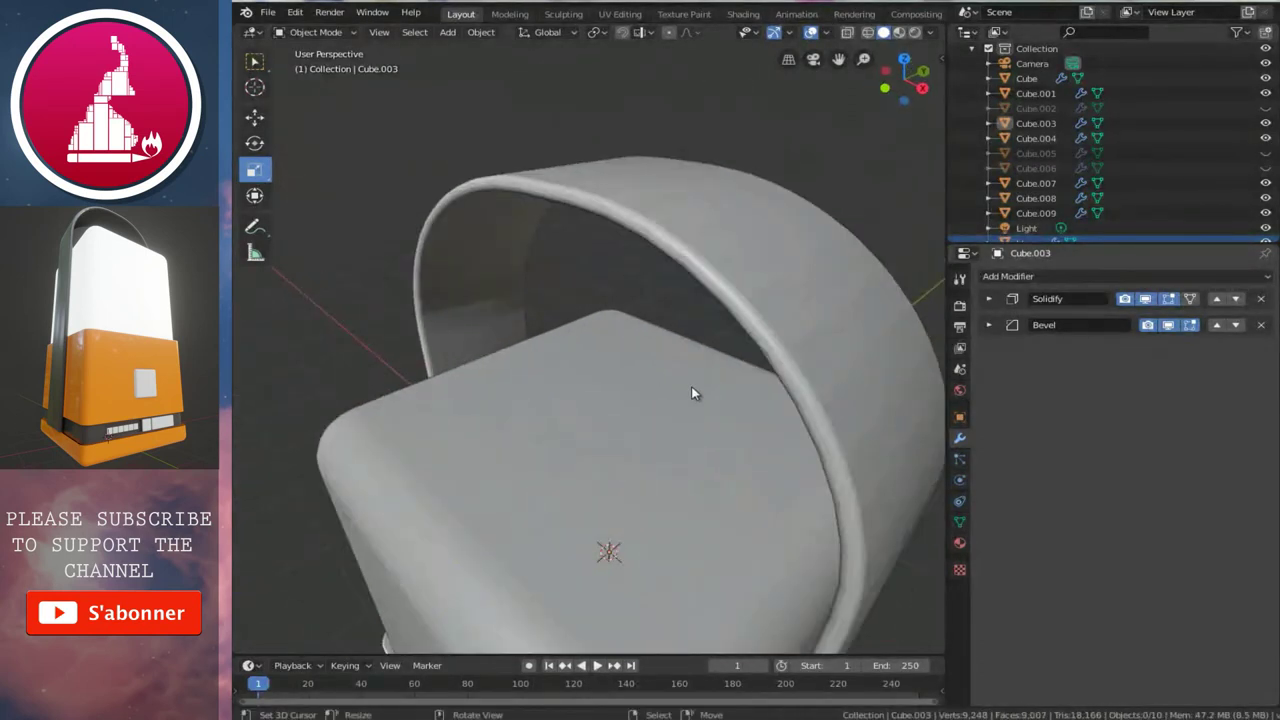
pyautogui.moveTo(859, 477)
pyautogui.mouseDown(button='middle')
pyautogui.moveTo(545, 375)
pyautogui.moveTo(605, 245)
pyautogui.mouseUp(button='middle')
pyautogui.press('Tab')
pyautogui.moveTo(561, 187)
pyautogui.mouseDown(button='middle')
pyautogui.moveTo(653, 168)
pyautogui.moveTo(680, 177)
pyautogui.moveTo(723, 243)
pyautogui.mouseUp(button='middle')
pyautogui.scroll(2, 653, 168)
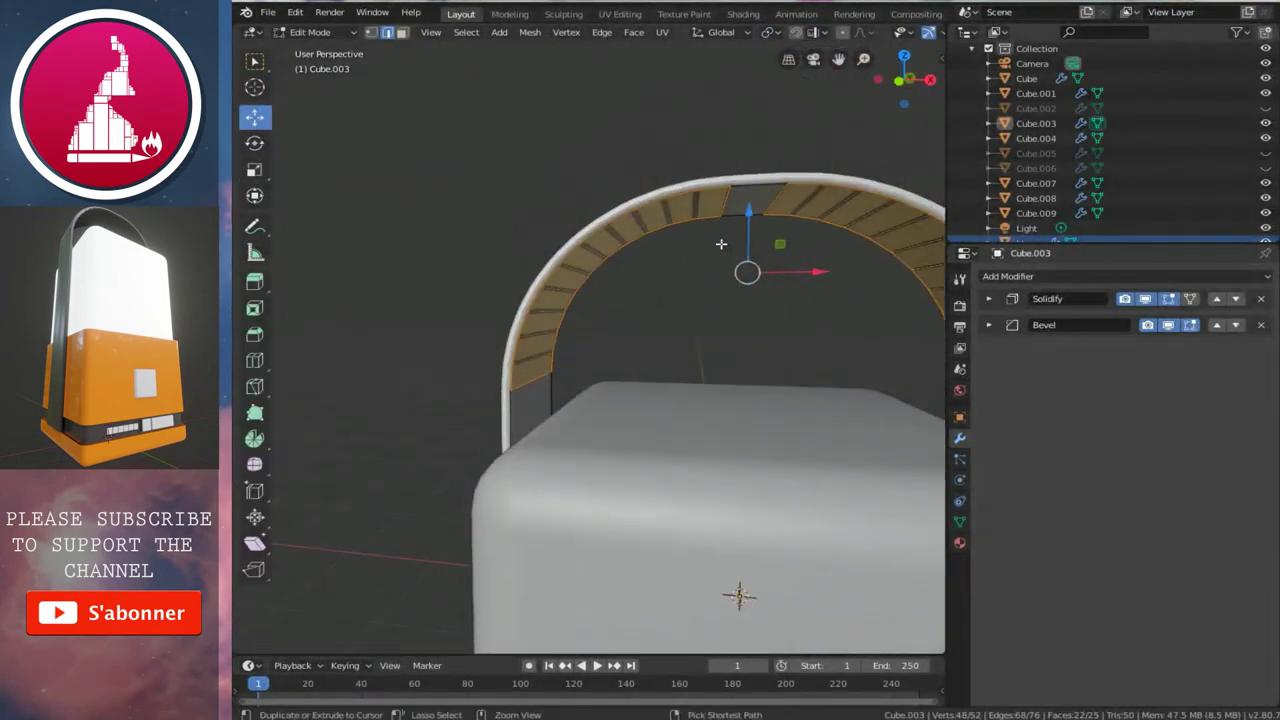
pyautogui.scroll(1, 738, 218)
pyautogui.hotkey('ctrl', 'r')
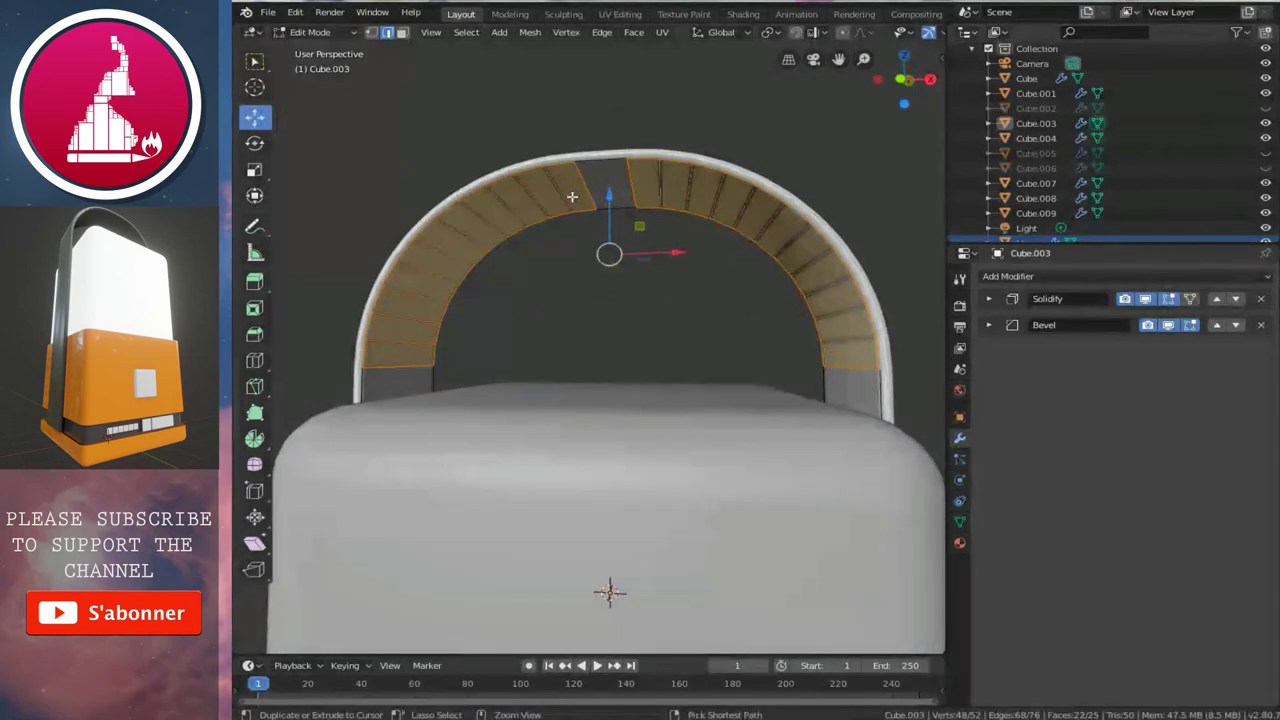
pyautogui.click(604, 166)
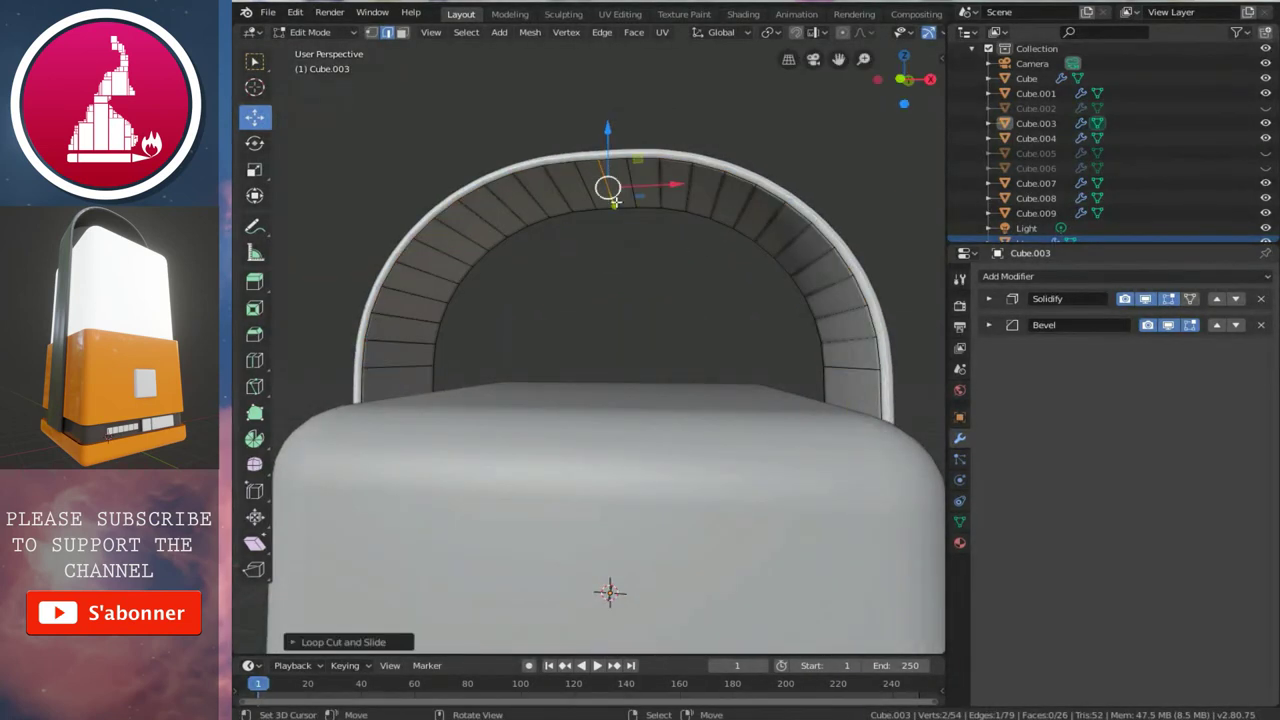
pyautogui.press('Tab')
# - Select the arch faces outside the middle strip and delete them
pyautogui.moveTo(606, 191)
pyautogui.mouseDown(button='middle')
pyautogui.moveTo(679, 268)
pyautogui.moveTo(669, 209)
pyautogui.moveTo(646, 237)
pyautogui.mouseUp(button='middle')
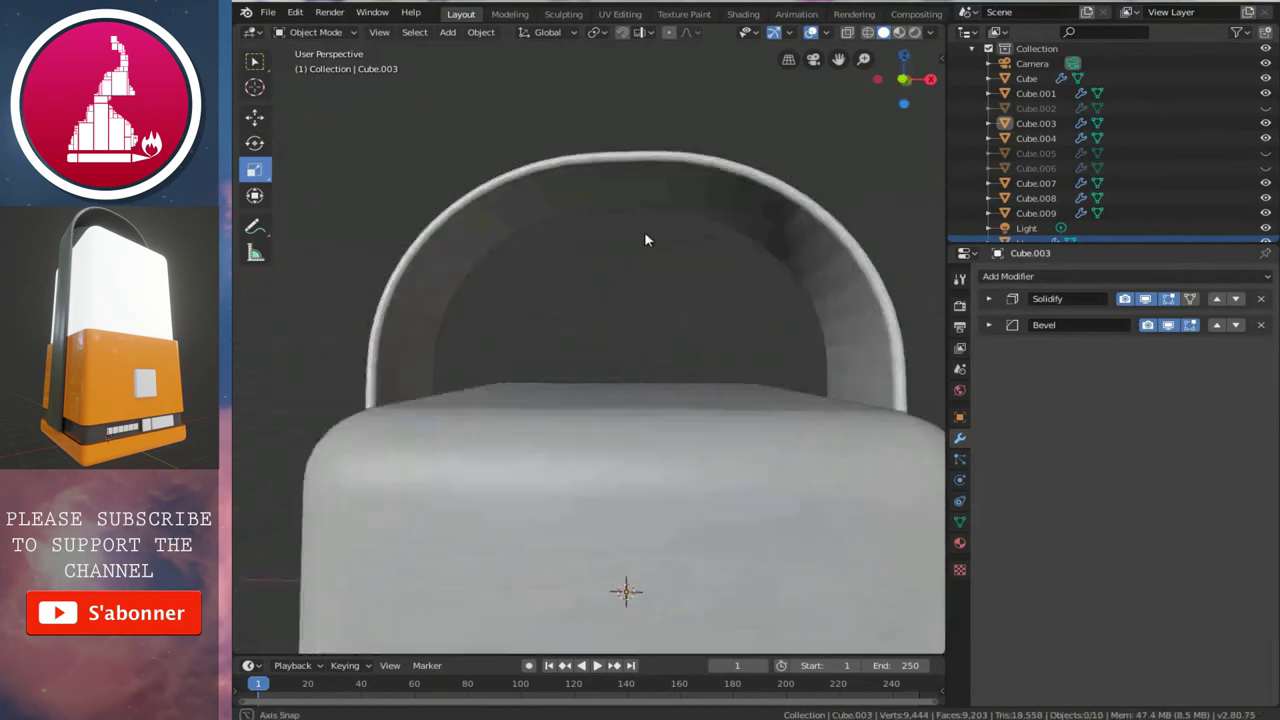
pyautogui.press('Tab')
pyautogui.hotkey('ctrl', 'i')
pyautogui.press('x')
pyautogui.click(645, 236)
pyautogui.press('Tab')
pyautogui.scroll(-4, 640, 264)
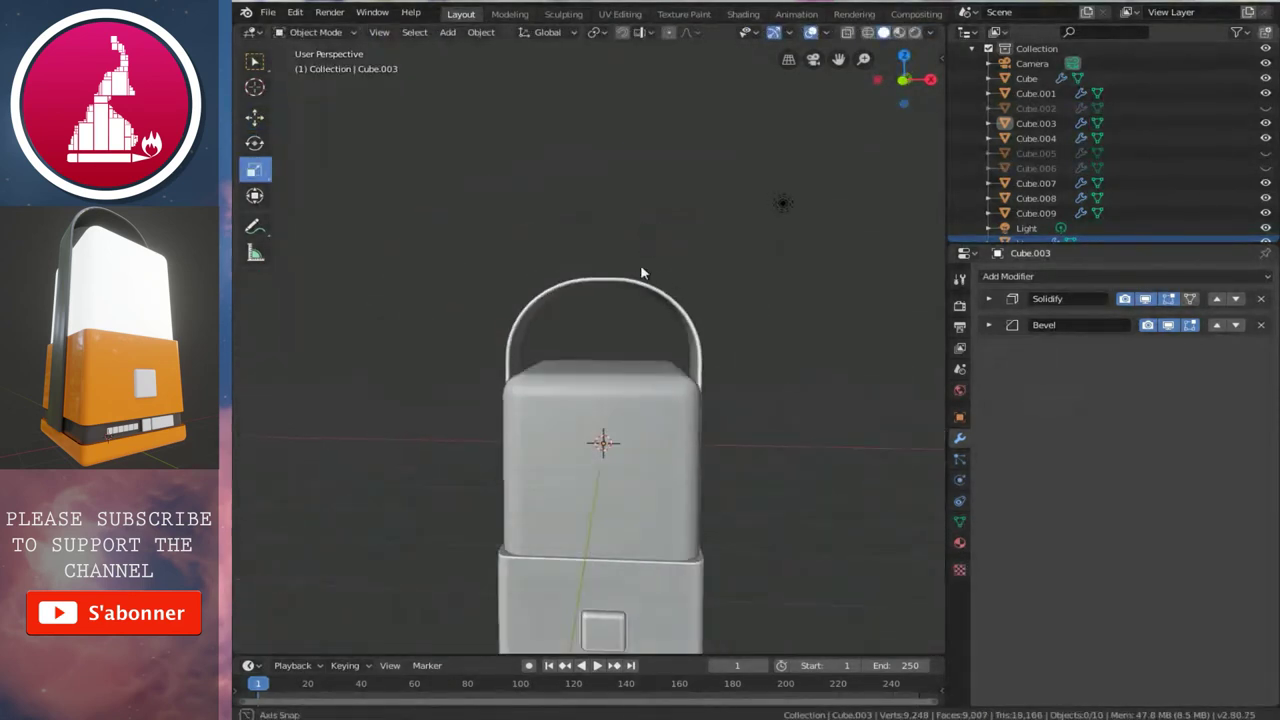
pyautogui.scroll(-2, 640, 264)
pyautogui.moveTo(595, 283)
pyautogui.mouseDown(button='middle')
pyautogui.moveTo(780, 303)
pyautogui.moveTo(851, 289)
pyautogui.moveTo(587, 290)
pyautogui.moveTo(594, 264)
pyautogui.moveTo(694, 263)
pyautogui.moveTo(719, 201)
pyautogui.moveTo(481, 275)
pyautogui.moveTo(848, 257)
pyautogui.moveTo(652, 294)
pyautogui.moveTo(647, 276)
pyautogui.moveTo(429, 257)
pyautogui.moveTo(443, 310)
pyautogui.moveTo(524, 250)
pyautogui.moveTo(751, 220)
pyautogui.moveTo(854, 237)
pyautogui.moveTo(560, 317)
pyautogui.moveTo(561, 289)
pyautogui.moveTo(563, 306)
pyautogui.moveTo(645, 228)
pyautogui.mouseUp(button='middle')
# - Increase the handle's Solidify thickness from -0.1 m to about -0.135 m
pyautogui.scroll(4, 644, 279)
pyautogui.scroll(-4, 569, 297)
pyautogui.click(646, 229)
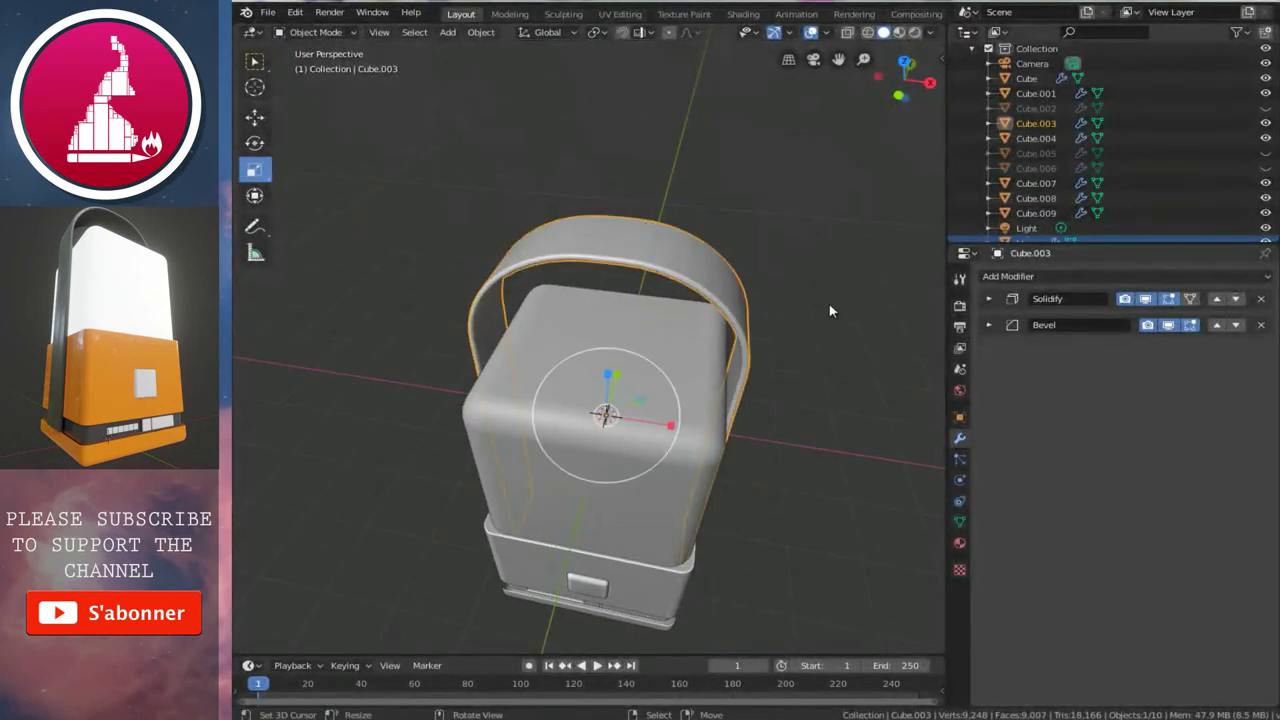
pyautogui.click(989, 299)
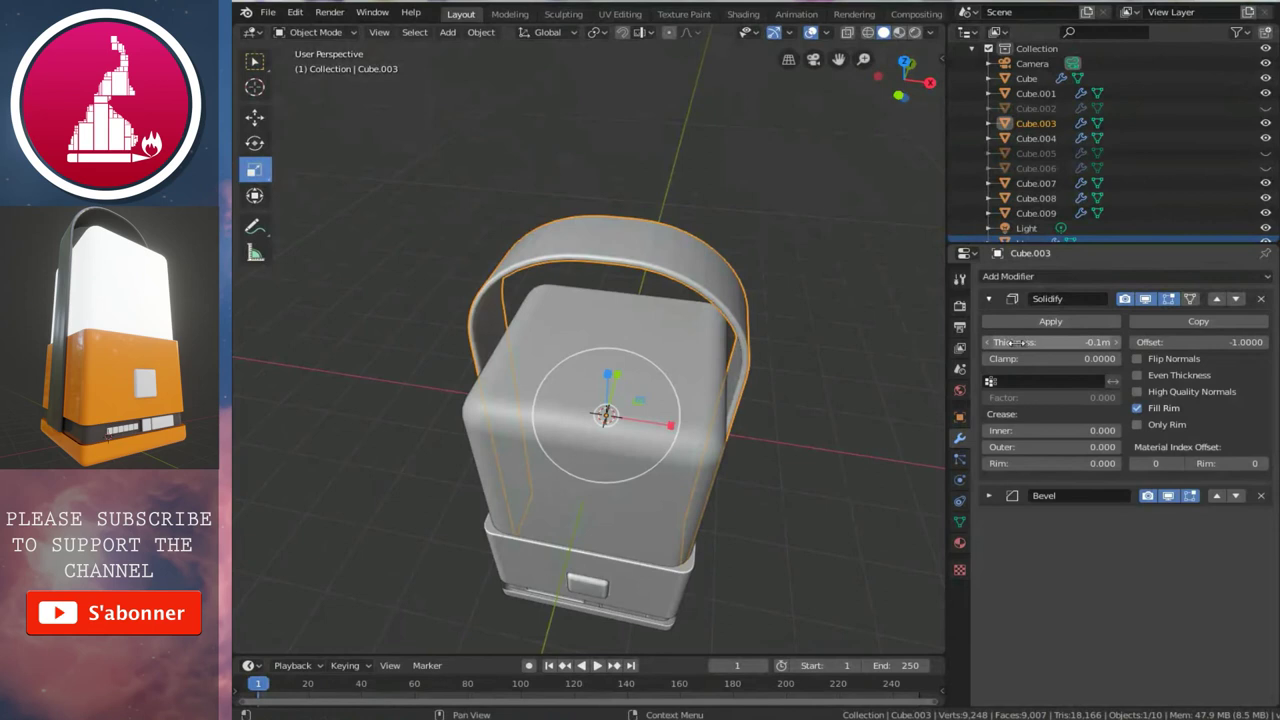
pyautogui.moveTo(1006, 342); pyautogui.dragTo(1022, 342)
pyautogui.moveTo(620, 330)
pyautogui.mouseDown(button='middle')
pyautogui.moveTo(690, 328)
pyautogui.moveTo(686, 346)
pyautogui.moveTo(749, 323)
pyautogui.moveTo(789, 266)
pyautogui.moveTo(660, 303)
pyautogui.moveTo(654, 349)
pyautogui.moveTo(777, 337)
pyautogui.mouseUp(button='middle')
pyautogui.click(680, 337)
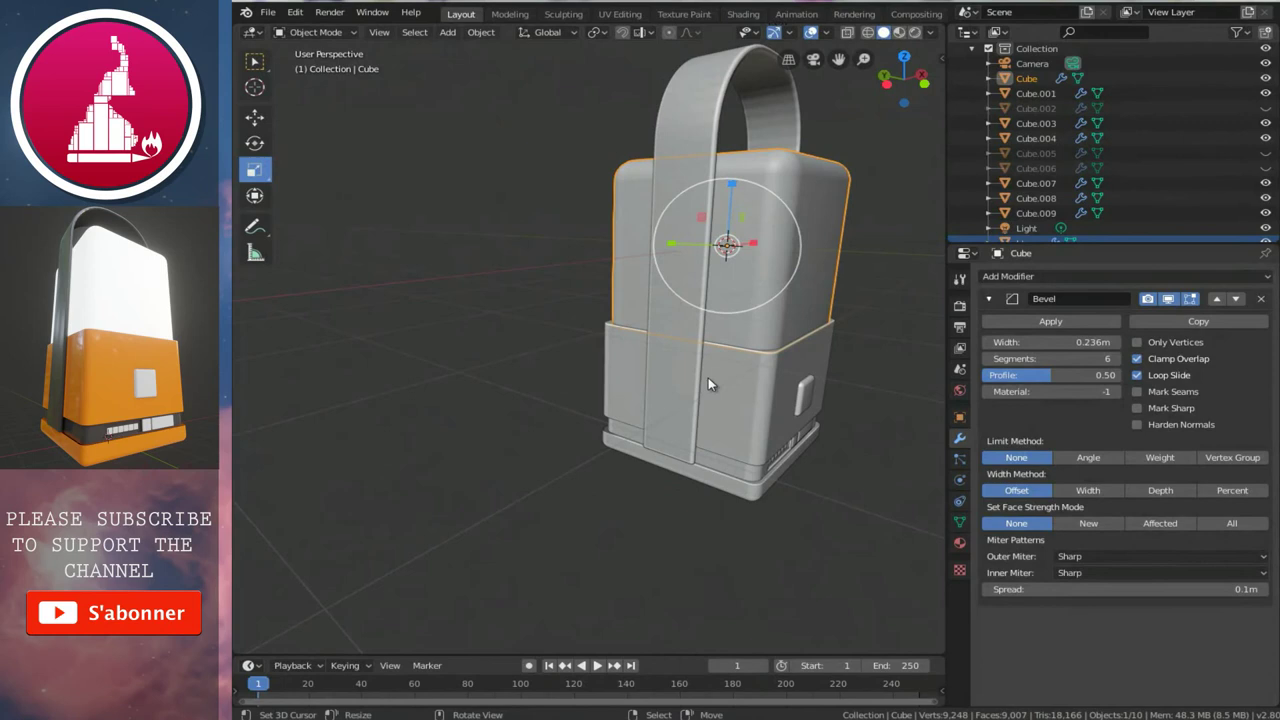
# - Select all the lantern's parts in front orthographic view
pyautogui.moveTo(708, 384); pyautogui.dragTo(680, 376, button='middle')
pyautogui.hotkey('alt', 'a')
pyautogui.moveTo(717, 334)
pyautogui.mouseDown(button='middle')
pyautogui.moveTo(651, 306)
pyautogui.moveTo(687, 325)
pyautogui.mouseUp(button='middle')
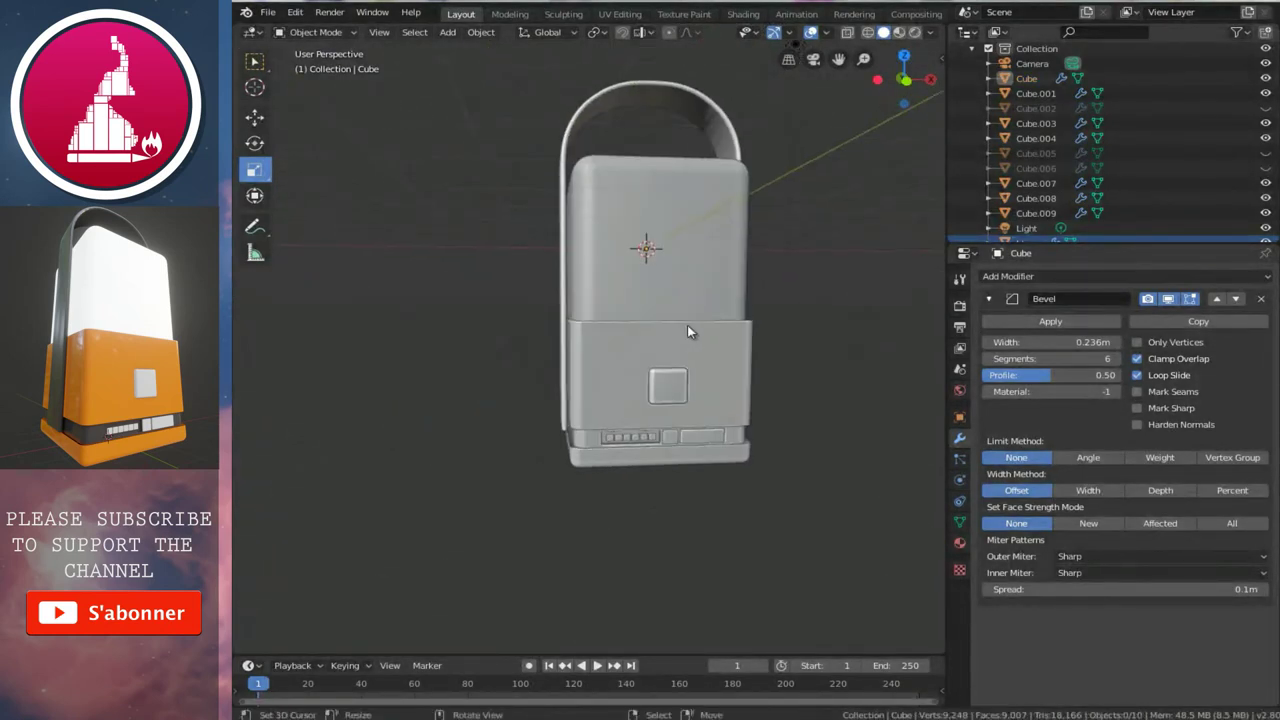
pyautogui.press('KP_1')
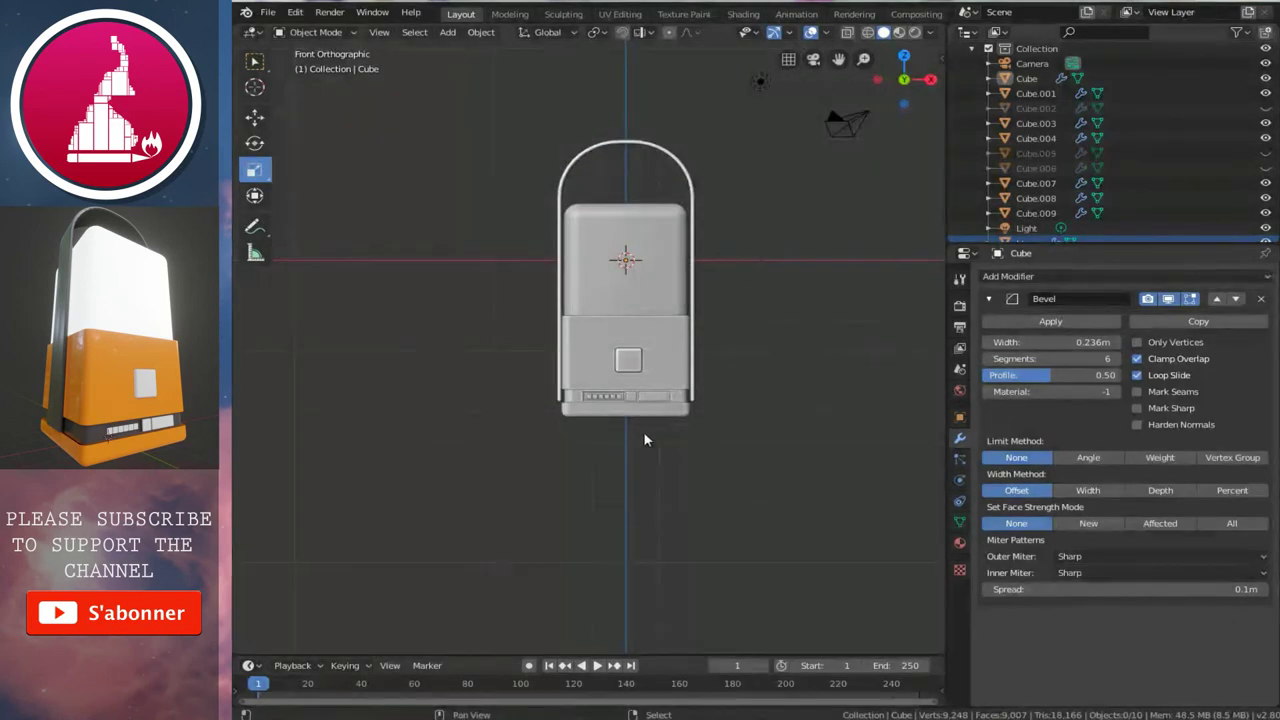
pyautogui.scroll(-1, 643, 431)
pyautogui.press('a')
pyautogui.hotkey('alt', 'a')
pyautogui.press('a')
# - Raise the whole lantern 5.1 m along Z, then deselect it
pyautogui.keyDown('shift'); pyautogui.scroll(3, 640, 356); pyautogui.keyUp('shift')
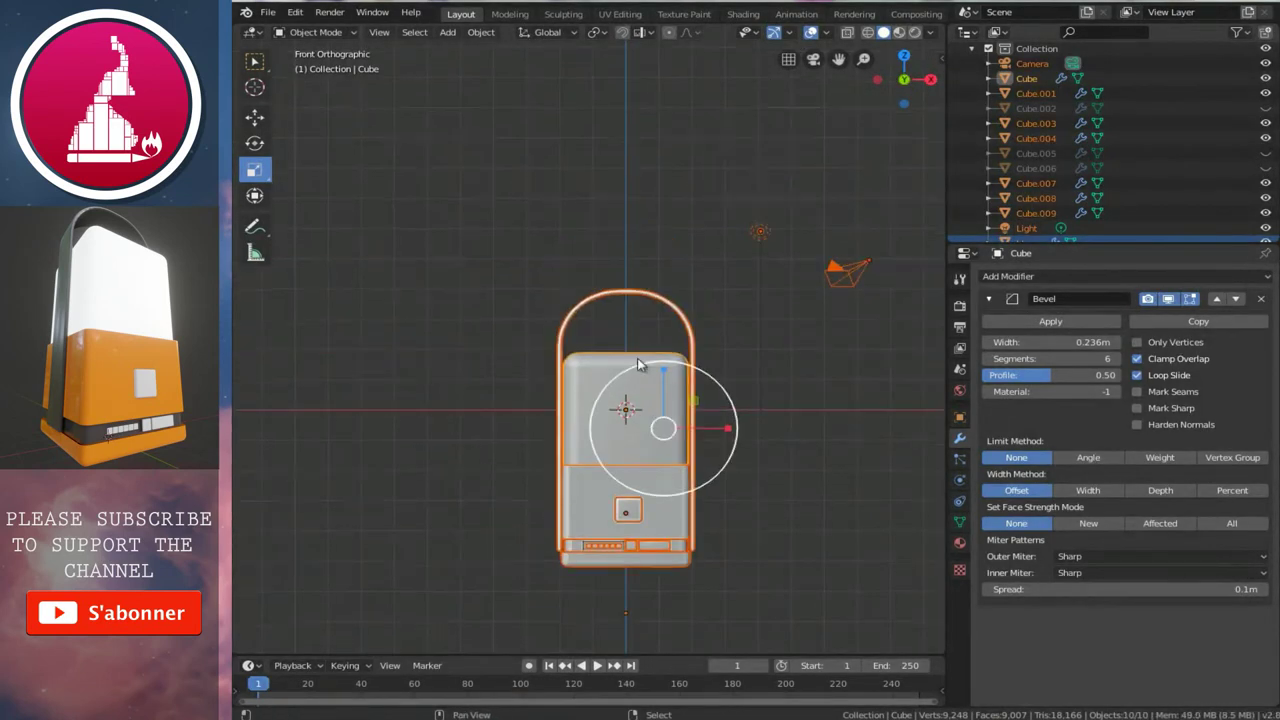
pyautogui.click(256, 119)
pyautogui.moveTo(665, 390); pyautogui.dragTo(665, 229)
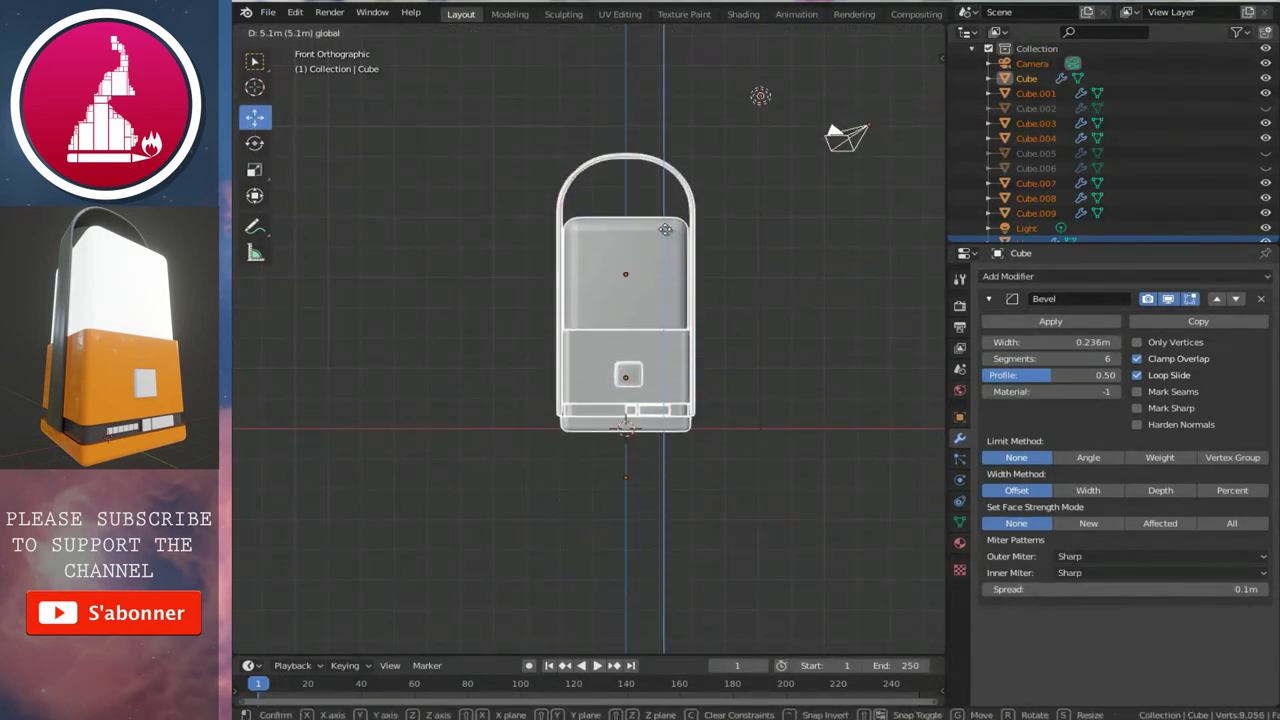
pyautogui.moveTo(665, 229)
pyautogui.mouseDown(button='middle')
pyautogui.moveTo(601, 447)
pyautogui.moveTo(836, 471)
pyautogui.moveTo(713, 467)
pyautogui.moveTo(735, 433)
pyautogui.mouseUp(button='middle')
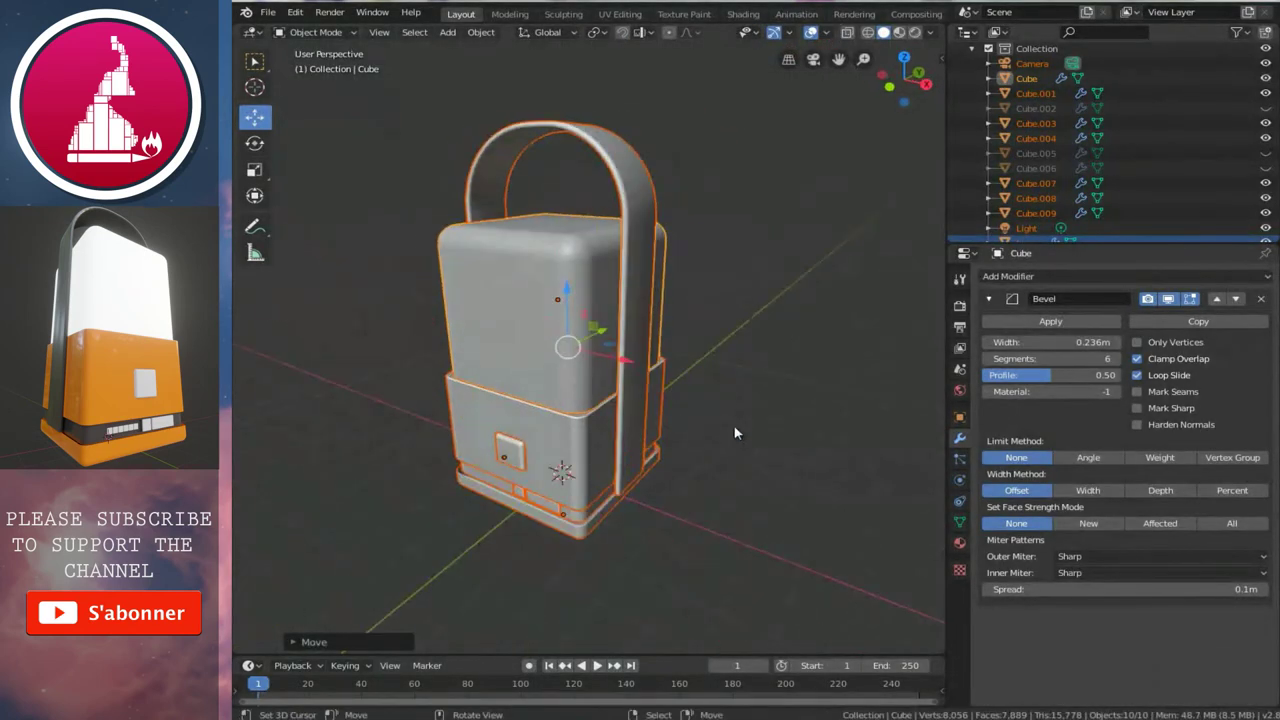
pyautogui.click(662, 425)
pyautogui.moveTo(562, 417)
pyautogui.mouseDown(button='middle')
pyautogui.moveTo(690, 380)
pyautogui.moveTo(725, 340)
pyautogui.mouseUp(button='middle')
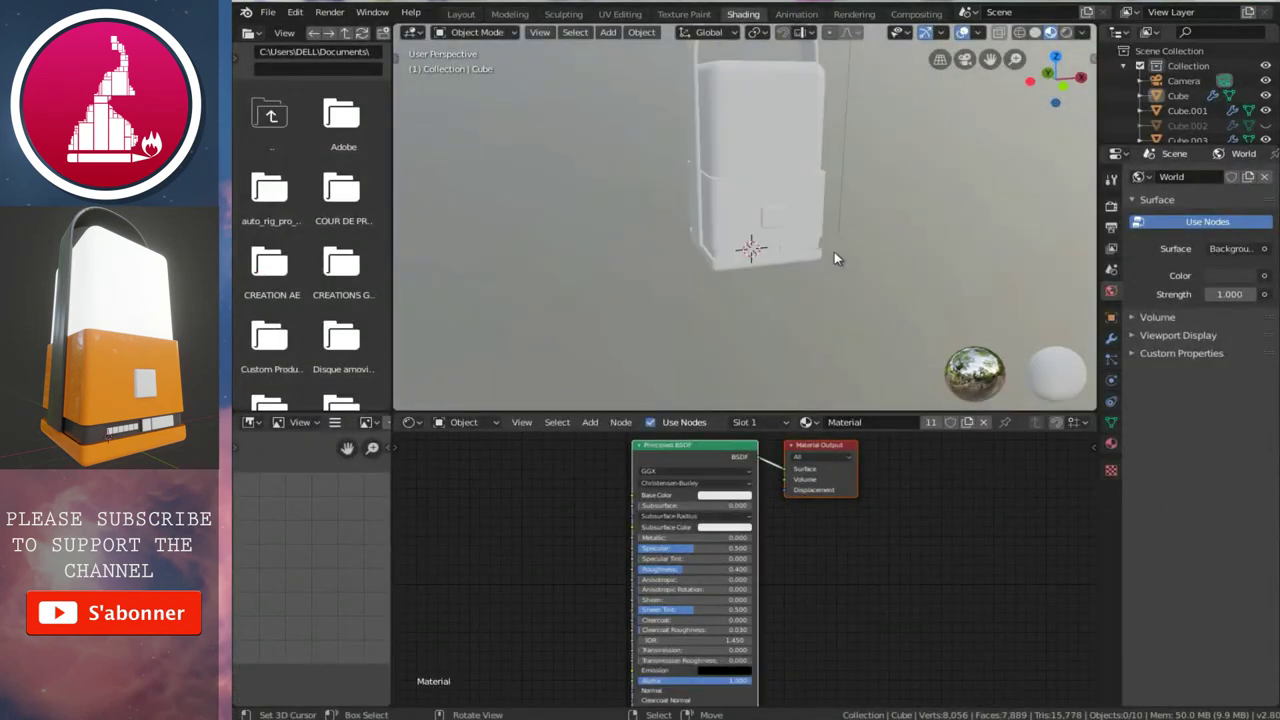
# - Set the Eevee Ambient Occlusion distance to 10 m in Render Properties
pyautogui.moveTo(779, 279); pyautogui.dragTo(789, 240, button='middle')
pyautogui.moveTo(837, 274); pyautogui.dragTo(850, 274, button='middle')
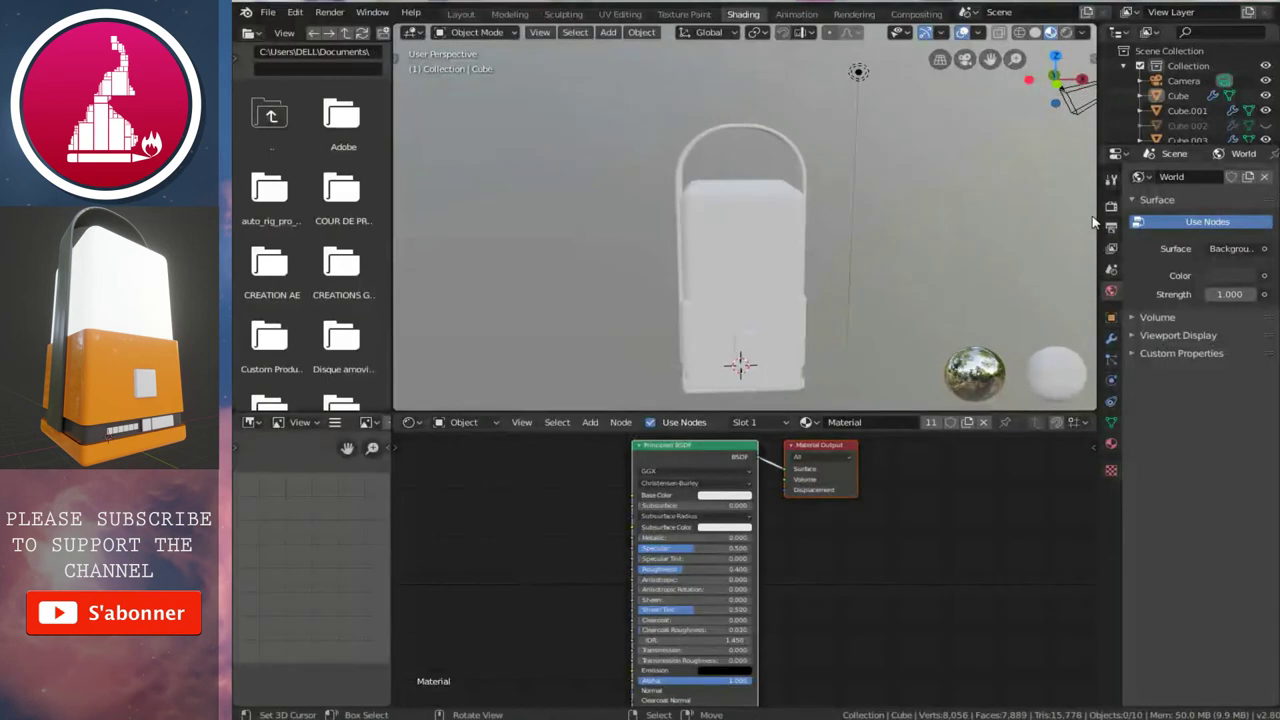
pyautogui.click(1111, 208)
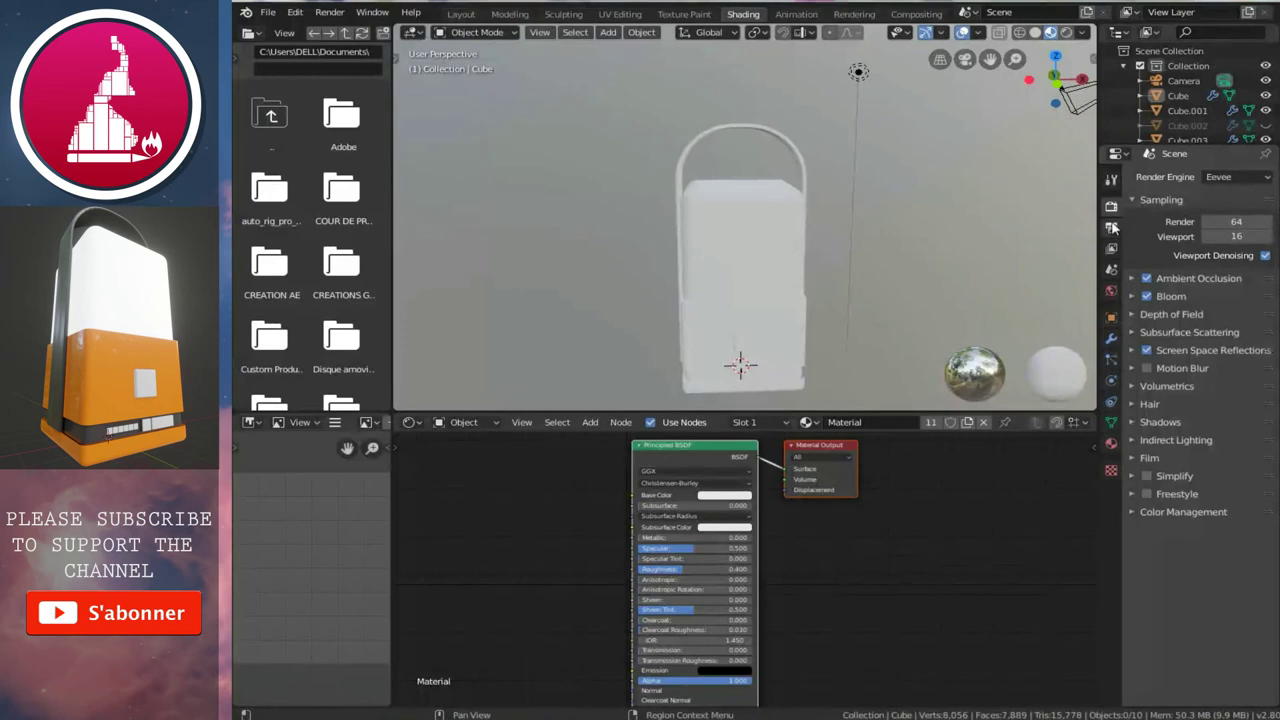
pyautogui.click(1136, 280)
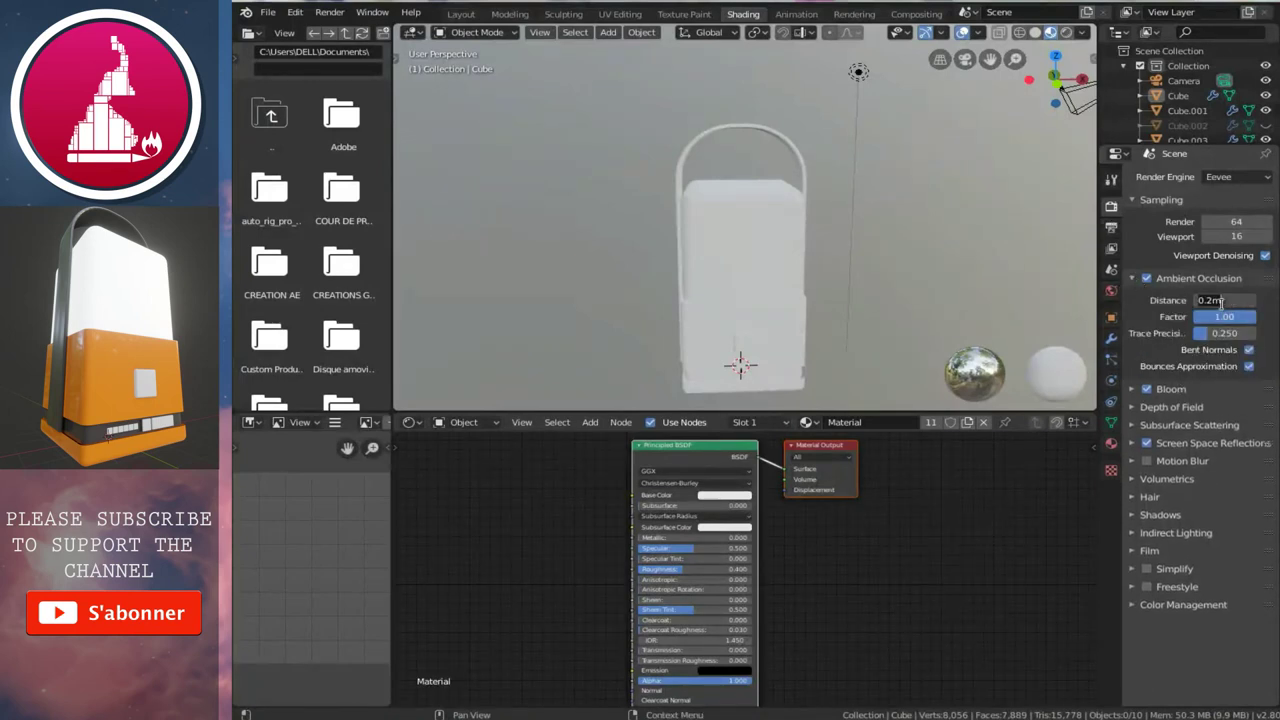
pyautogui.press('Return')
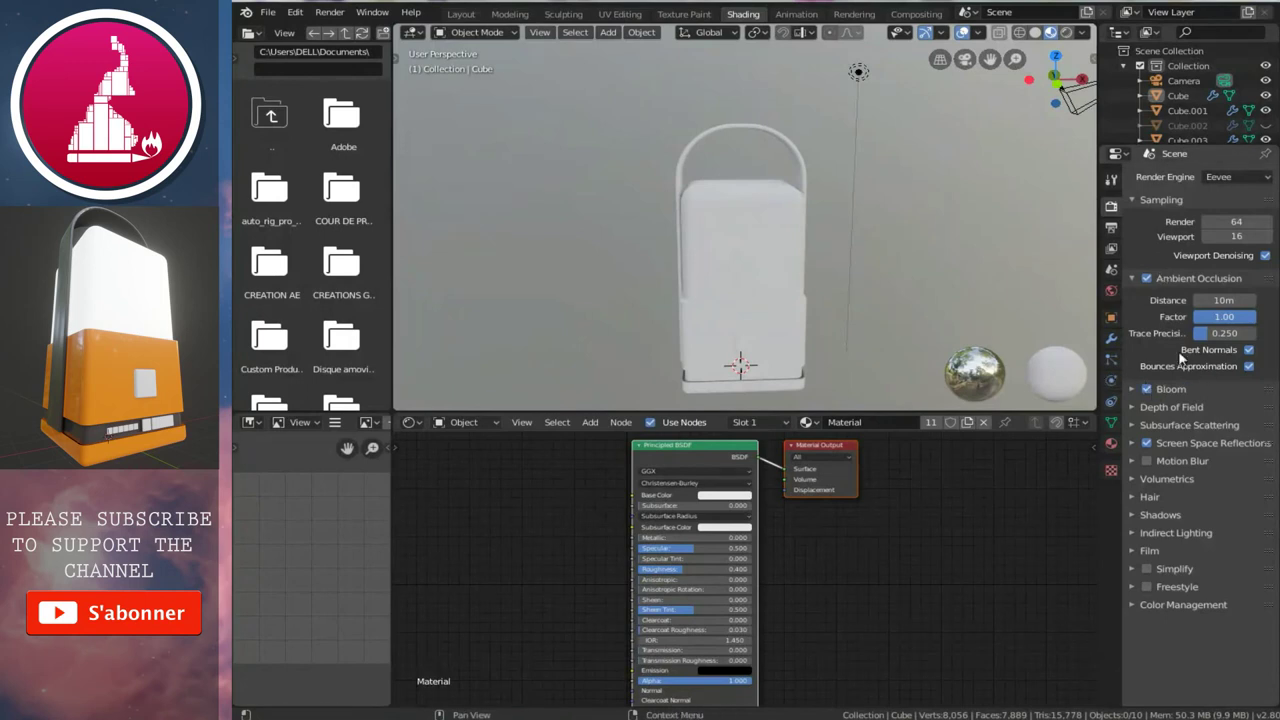
# - Check the Screen Space Reflections settings, then collapse the Ambient Occlusion and Sampling panels
pyautogui.click(1134, 445)
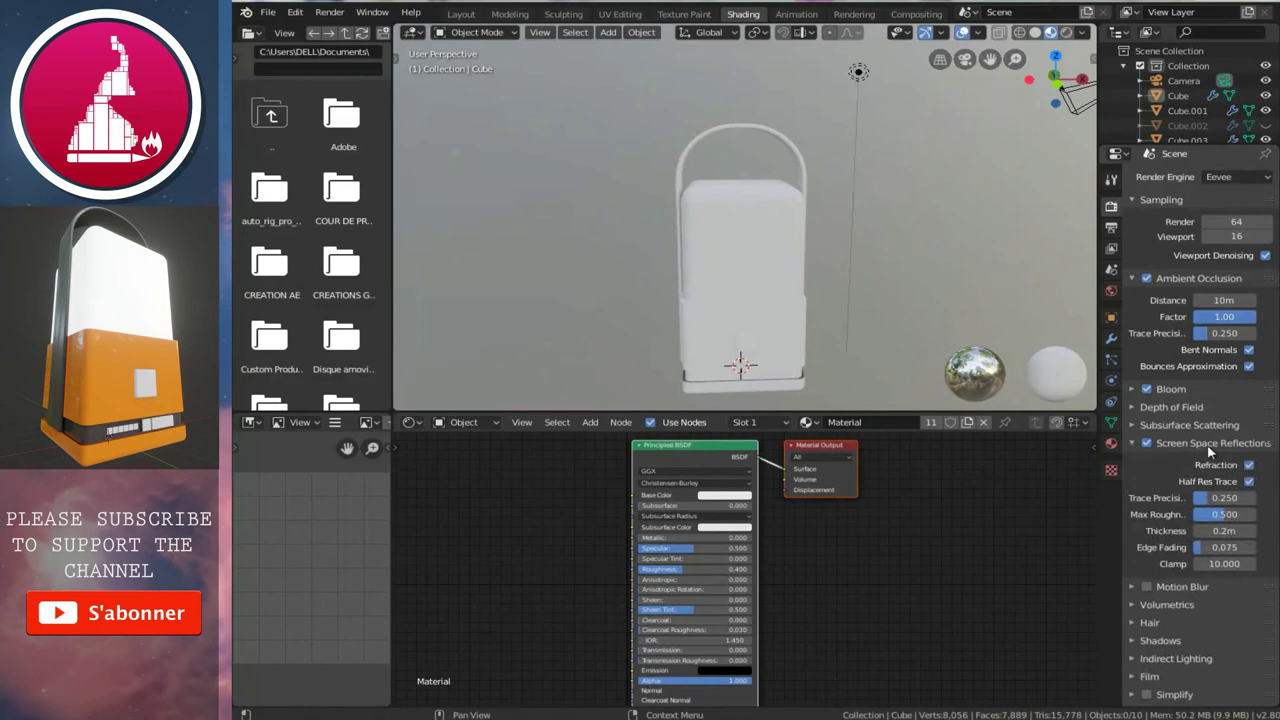
pyautogui.click(1134, 446)
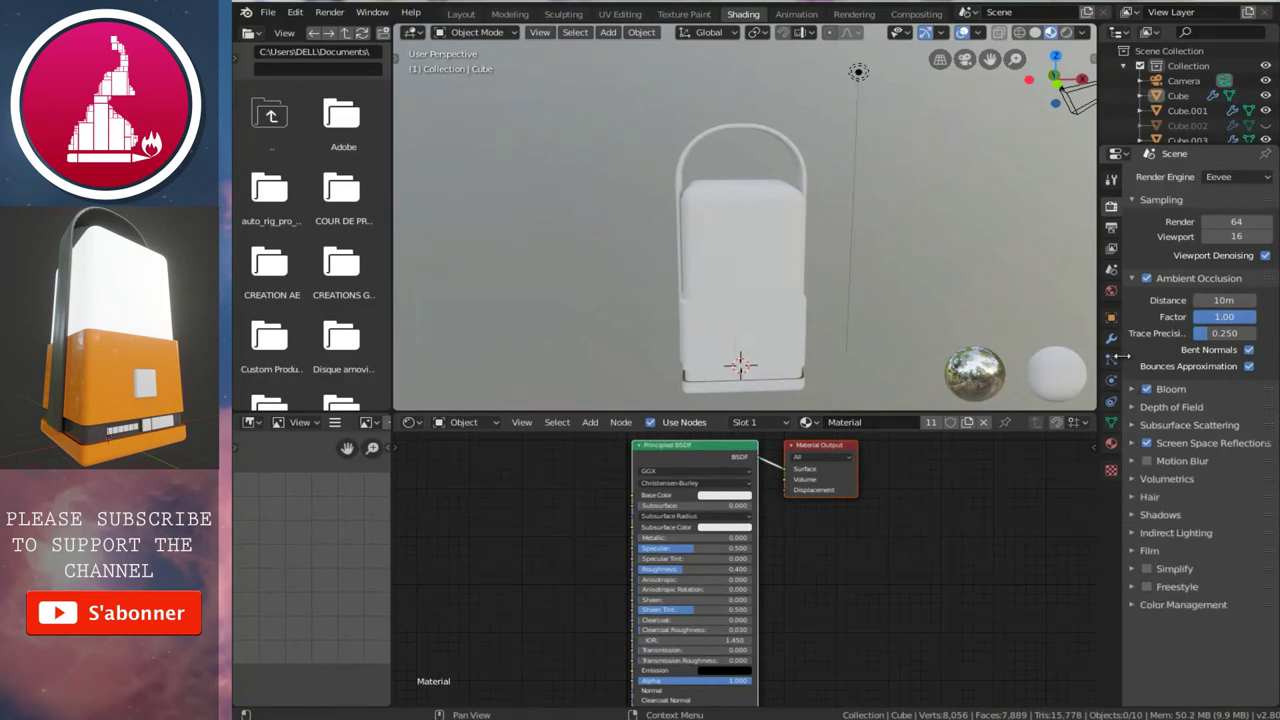
pyautogui.click(1133, 279)
pyautogui.click(1132, 200)
pyautogui.moveTo(619, 362)
pyautogui.mouseDown(button='middle')
pyautogui.moveTo(920, 307)
pyautogui.moveTo(814, 303)
pyautogui.mouseUp(button='middle')
pyautogui.scroll(2, 742, 317)
# - Select Cube.001, the lantern's lower band
pyautogui.scroll(1, 742, 317)
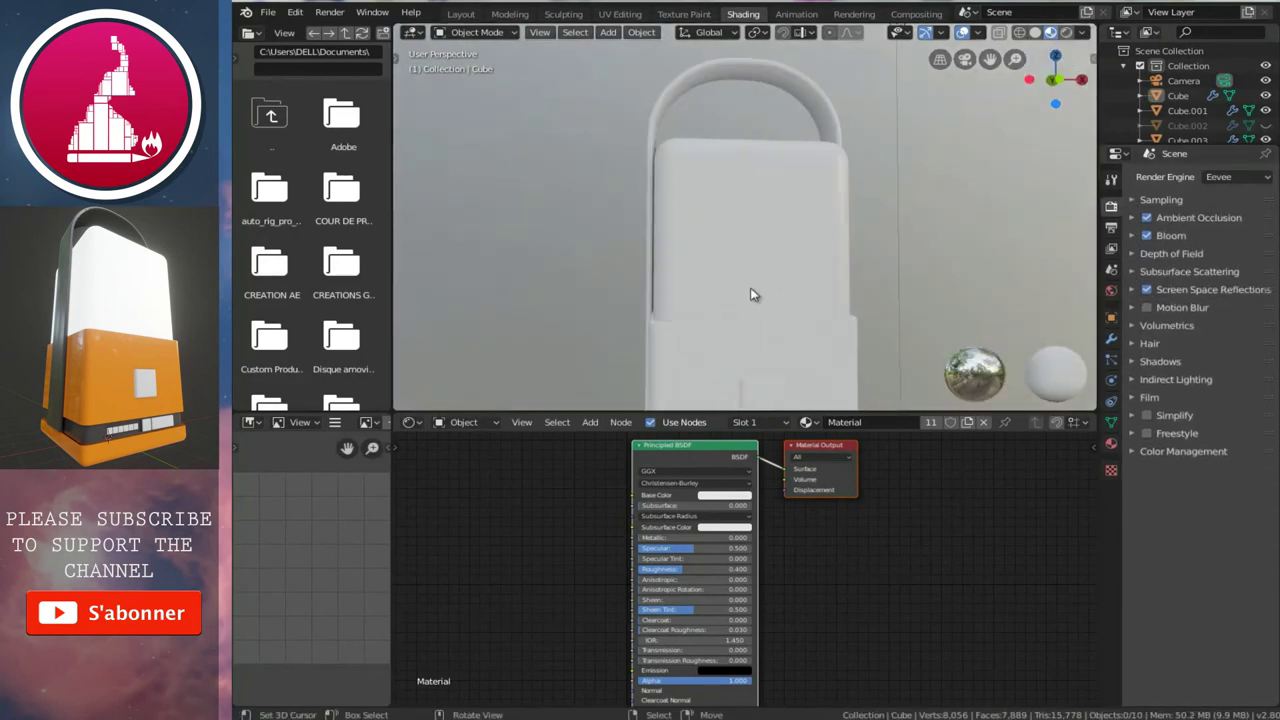
pyautogui.scroll(1, 747, 275)
pyautogui.moveTo(747, 277); pyautogui.dragTo(772, 283, button='middle')
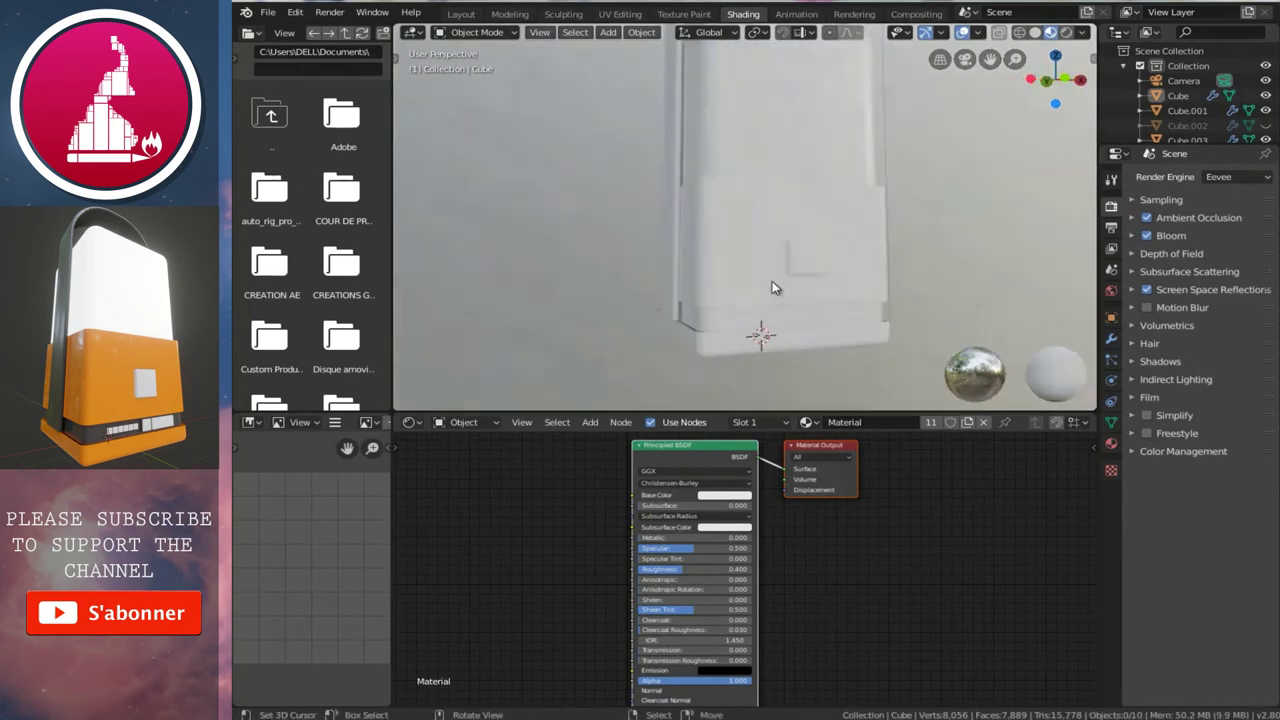
pyautogui.click(765, 271)
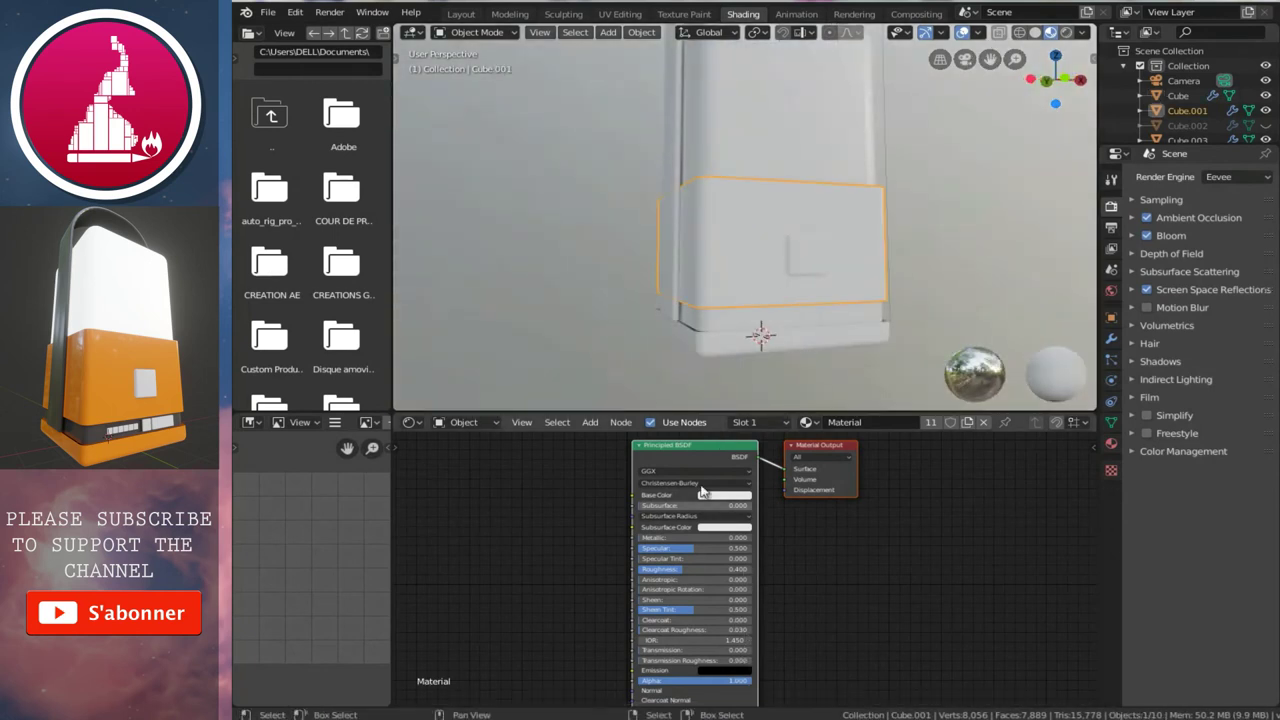
pyautogui.scroll(2, 731, 613)
pyautogui.scroll(1, 731, 613)
# - Set the shared material's Base Color to bright orange (HSV about 0.070, 0.821, 1.0)
pyautogui.click(770, 564)
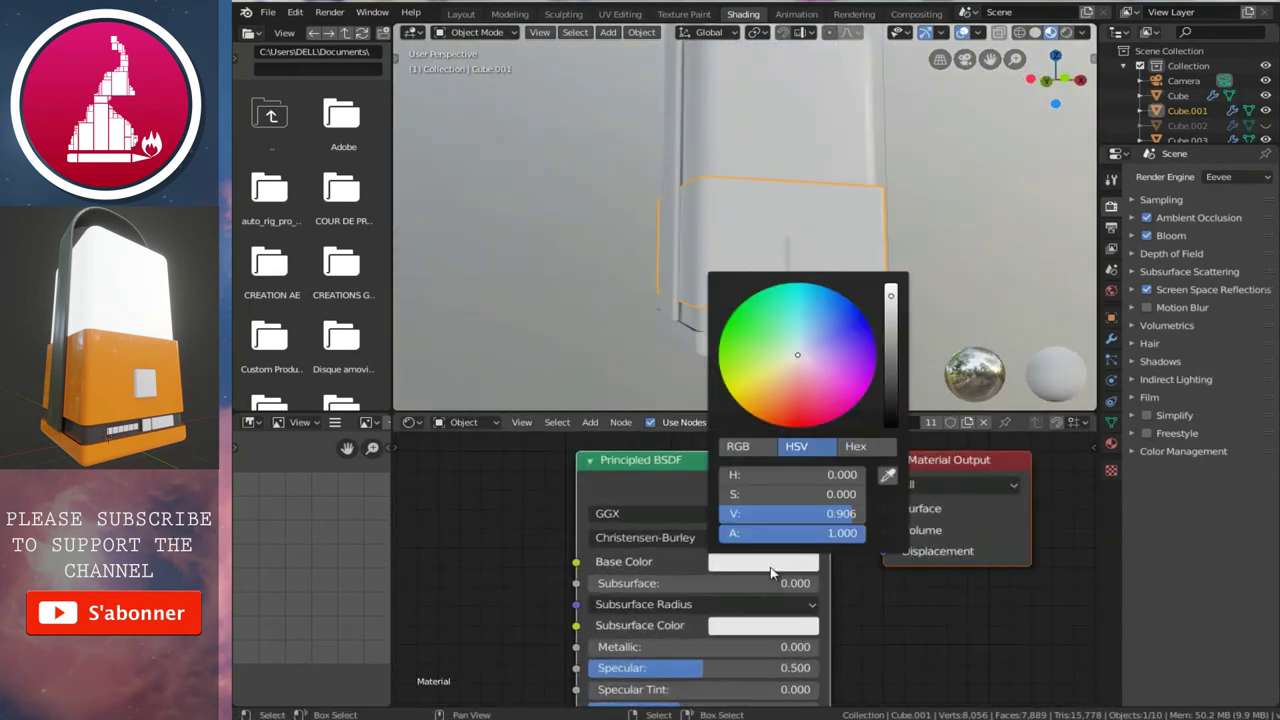
pyautogui.click(767, 384)
pyautogui.click(773, 410)
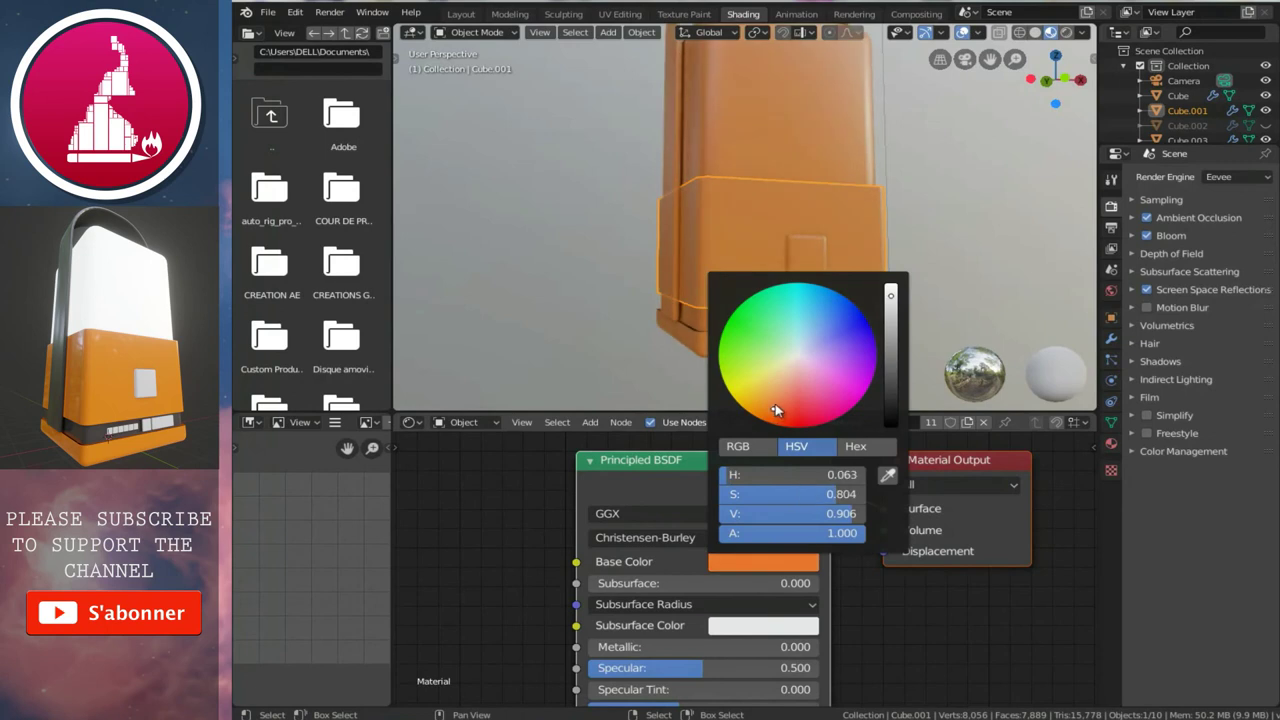
pyautogui.moveTo(891, 309); pyautogui.dragTo(885, 215)
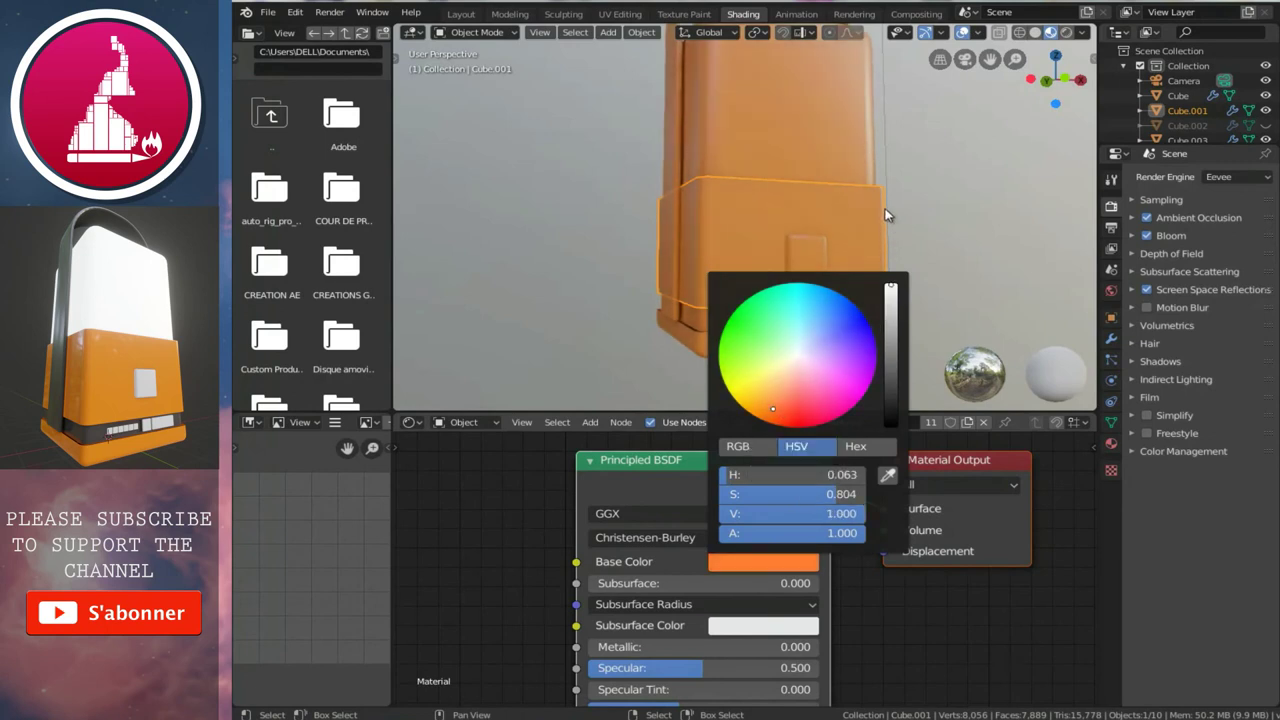
pyautogui.click(769, 410)
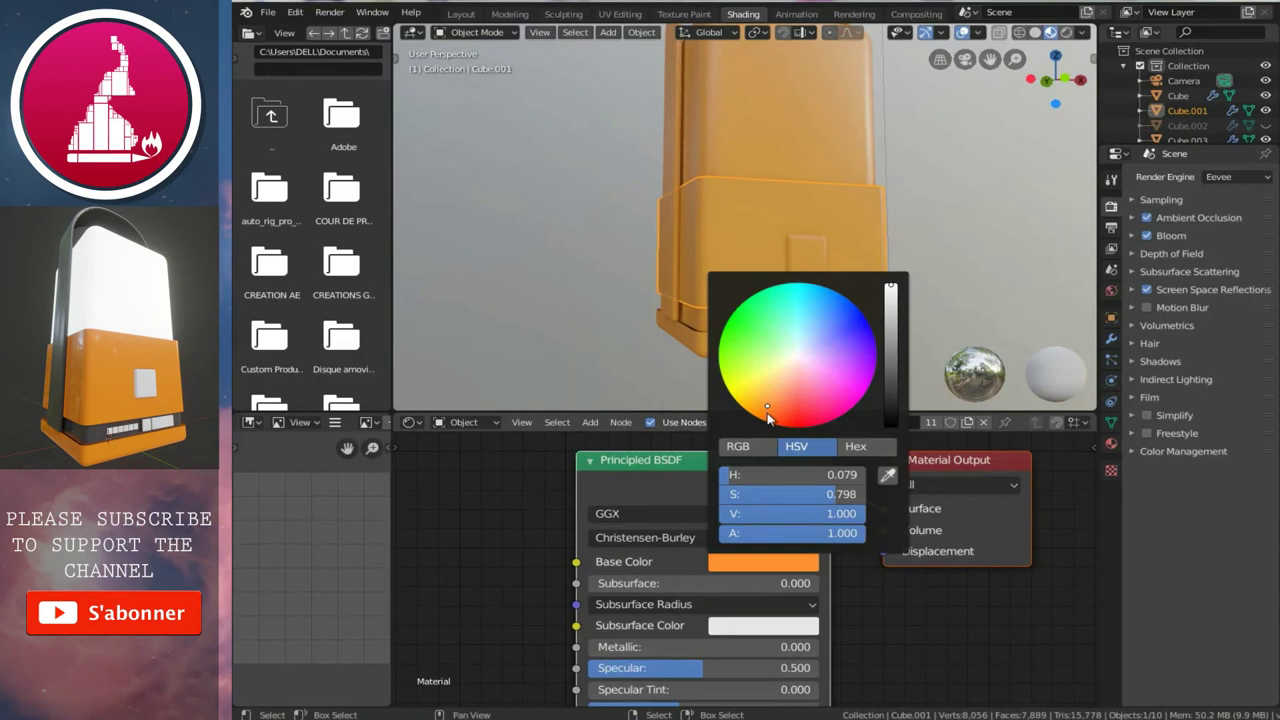
pyautogui.click(772, 414)
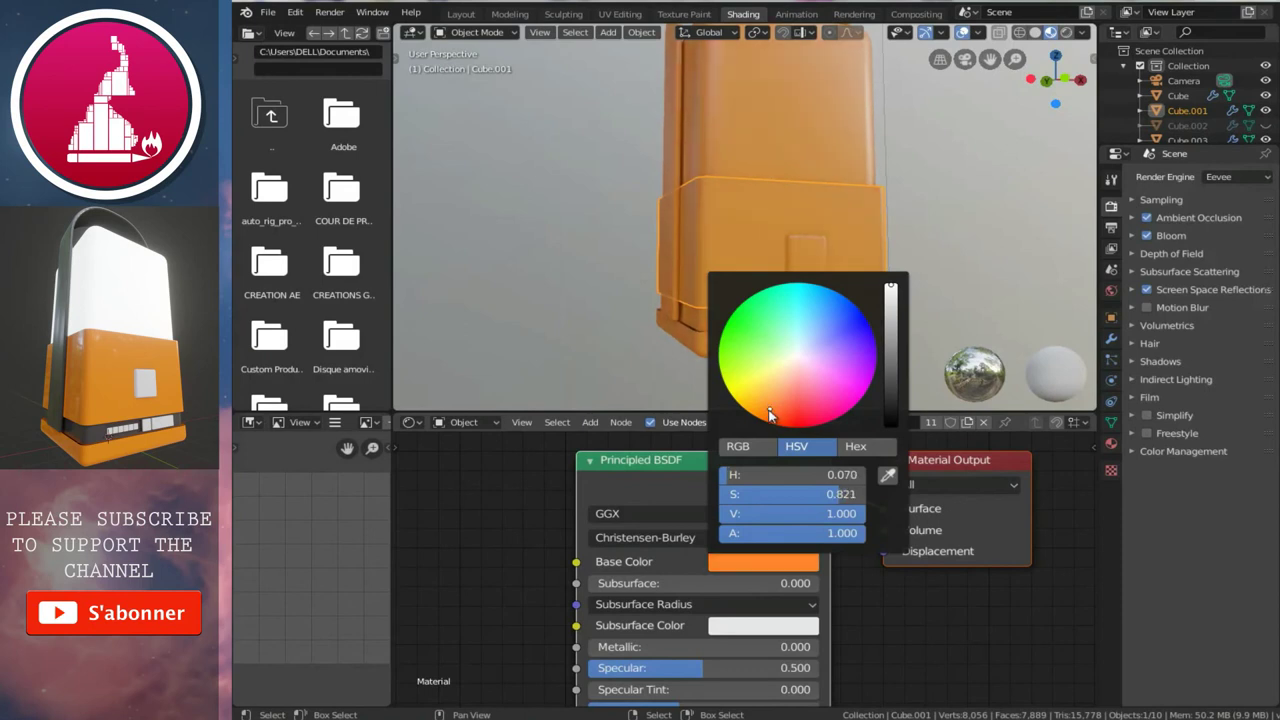
# - Select the lantern's top cube
pyautogui.scroll(-1, 762, 530)
pyautogui.moveTo(680, 292)
pyautogui.mouseDown(button='middle')
pyautogui.moveTo(629, 292)
pyautogui.moveTo(725, 307)
pyautogui.moveTo(738, 117)
pyautogui.moveTo(734, 220)
pyautogui.mouseUp(button='middle')
pyautogui.click(738, 117)
pyautogui.scroll(-2, 729, 152)
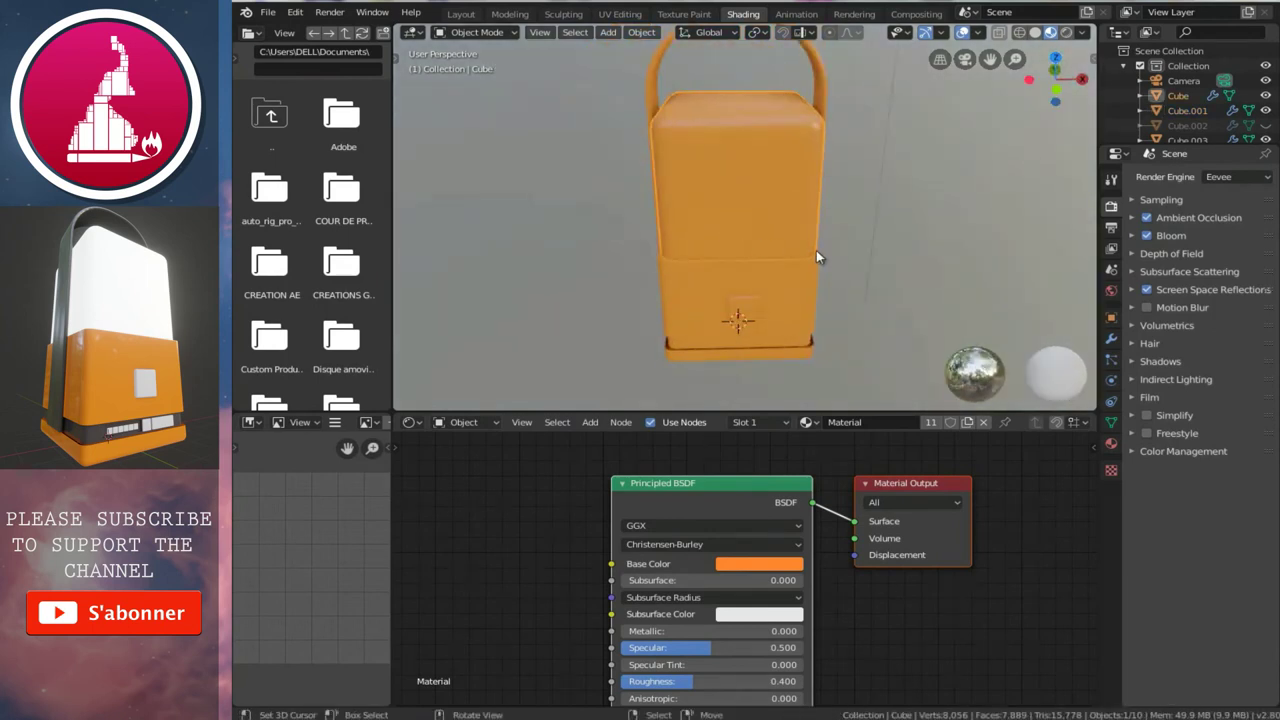
# - Unlink the shared material from the top cube and create a new Material.001
pyautogui.click(984, 421)
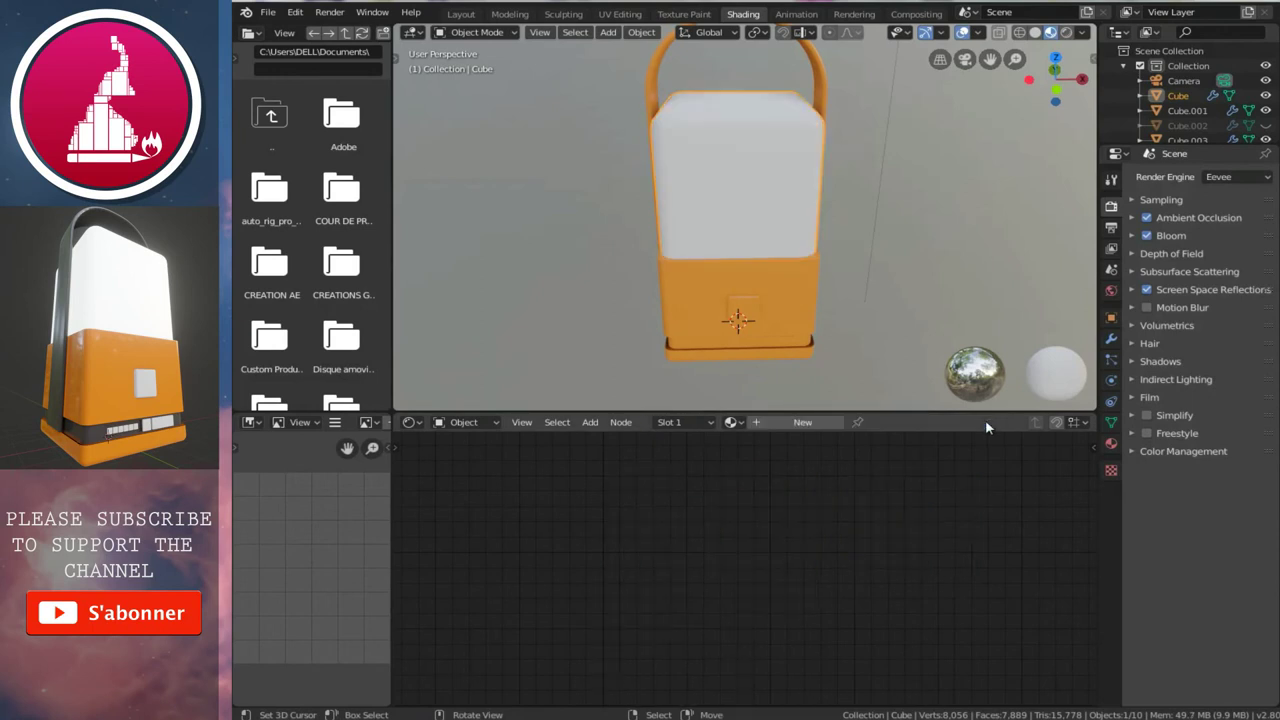
pyautogui.click(800, 422)
pyautogui.scroll(-3, 754, 541)
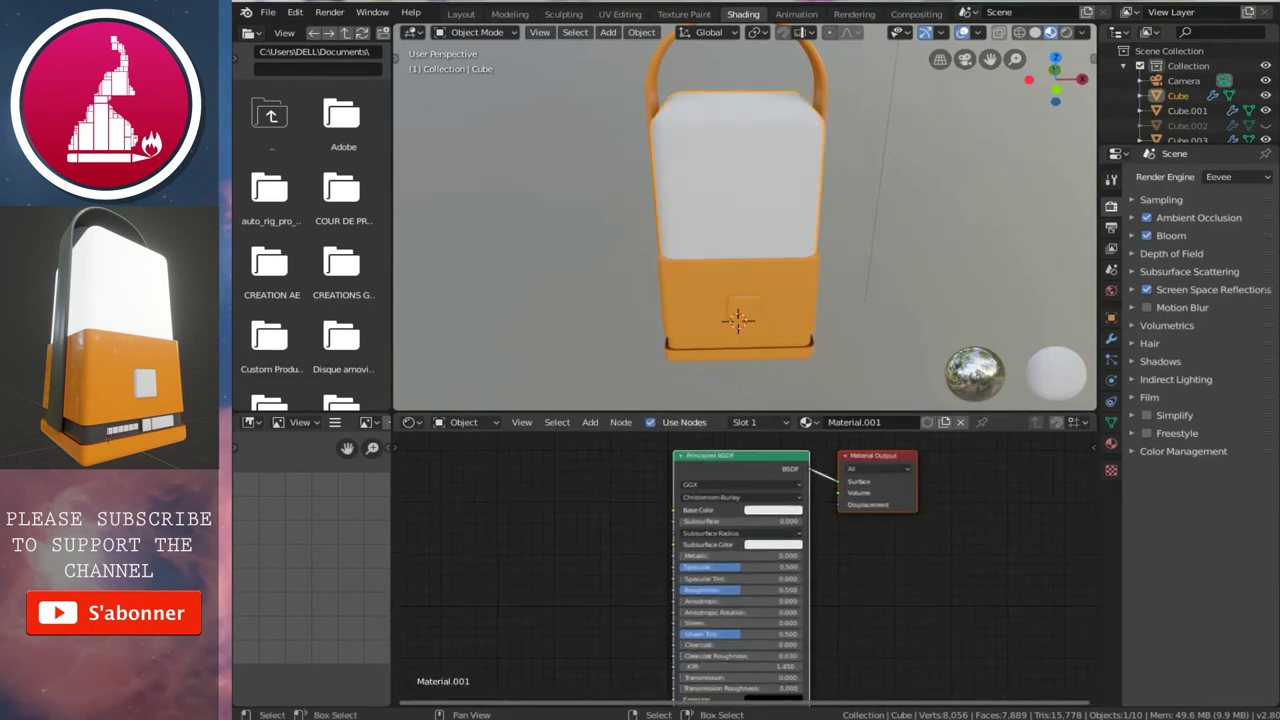
pyautogui.moveTo(725, 614); pyautogui.dragTo(727, 447, button='middle')
# - Set Material.001's Emission colour to bright white, then select the btn part
pyautogui.scroll(2, 727, 447)
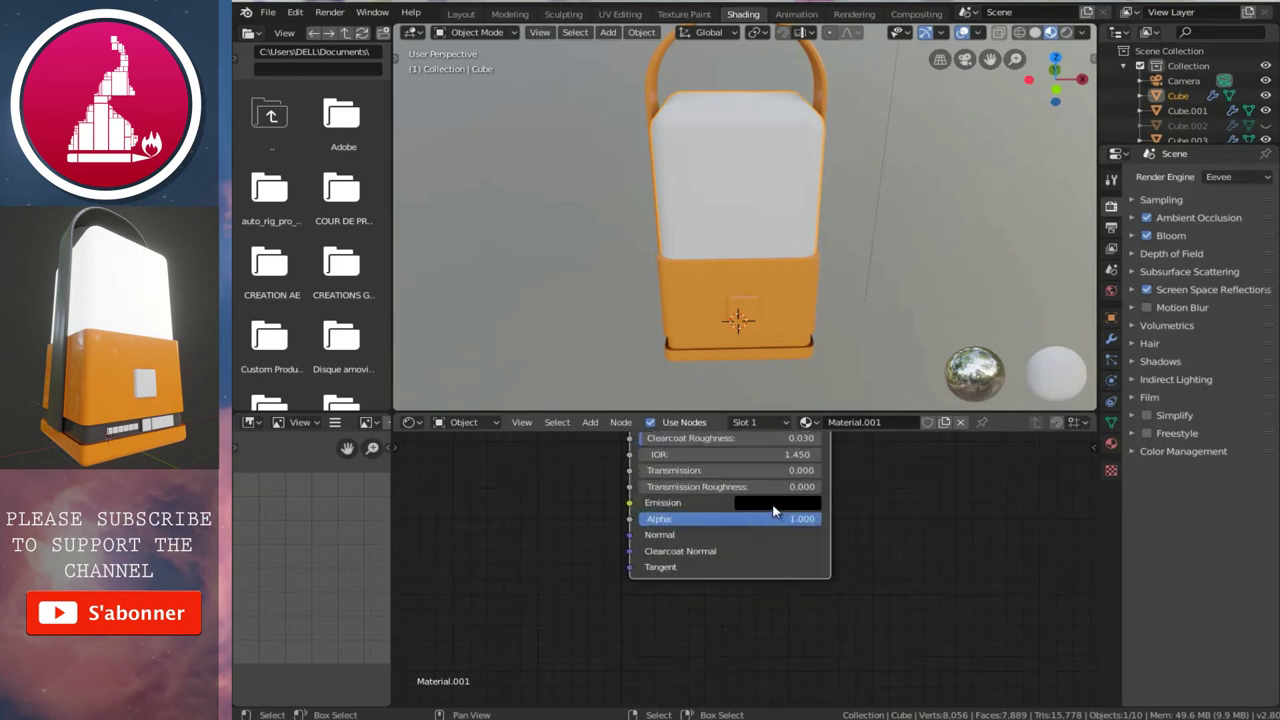
pyautogui.click(770, 500)
pyautogui.moveTo(879, 382); pyautogui.dragTo(885, 287)
pyautogui.moveTo(537, 263)
pyautogui.mouseDown(button='middle')
pyautogui.moveTo(766, 240)
pyautogui.moveTo(815, 282)
pyautogui.mouseUp(button='middle')
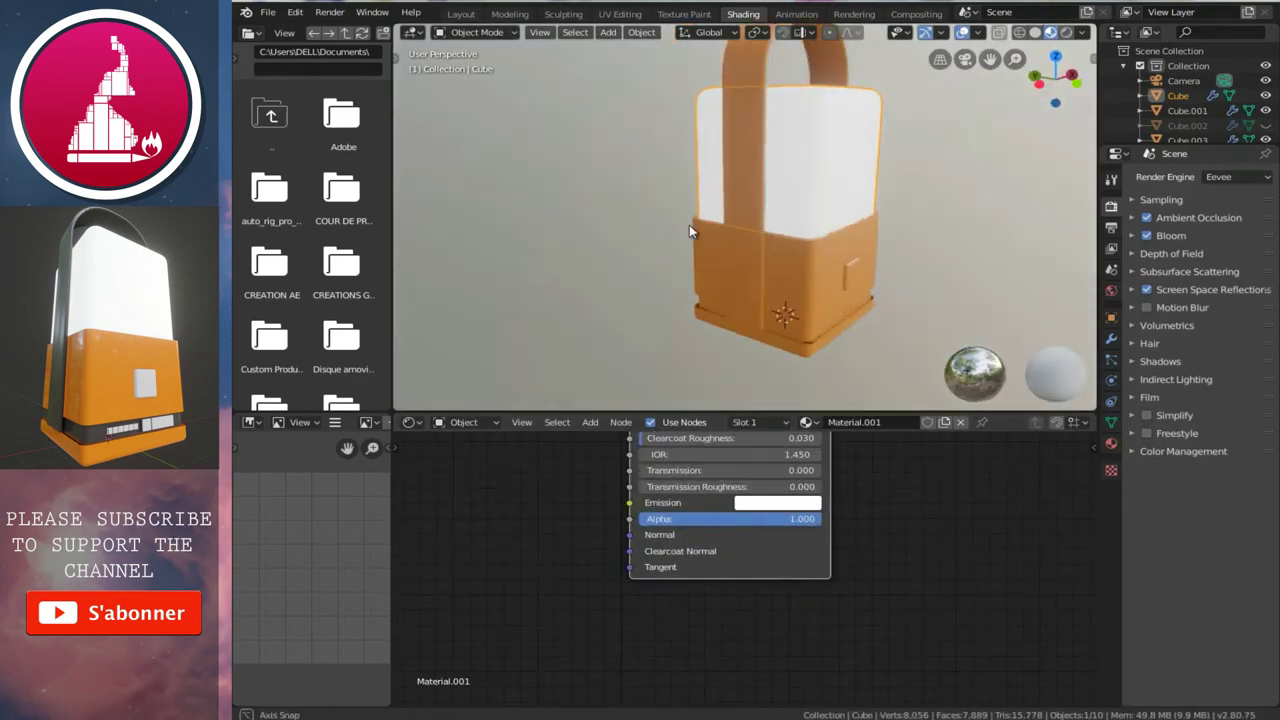
pyautogui.click(832, 281)
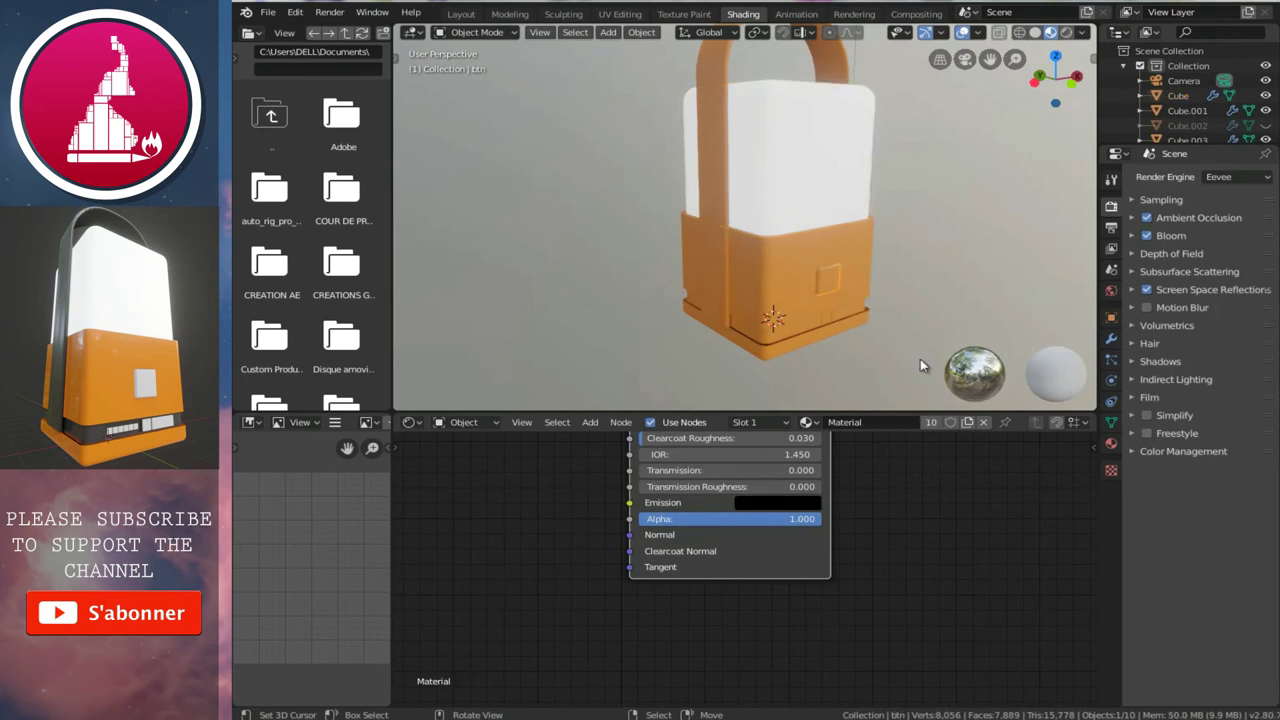
# - Give the btn part its own new Material.002 and rearrange its node tree
pyautogui.click(985, 423)
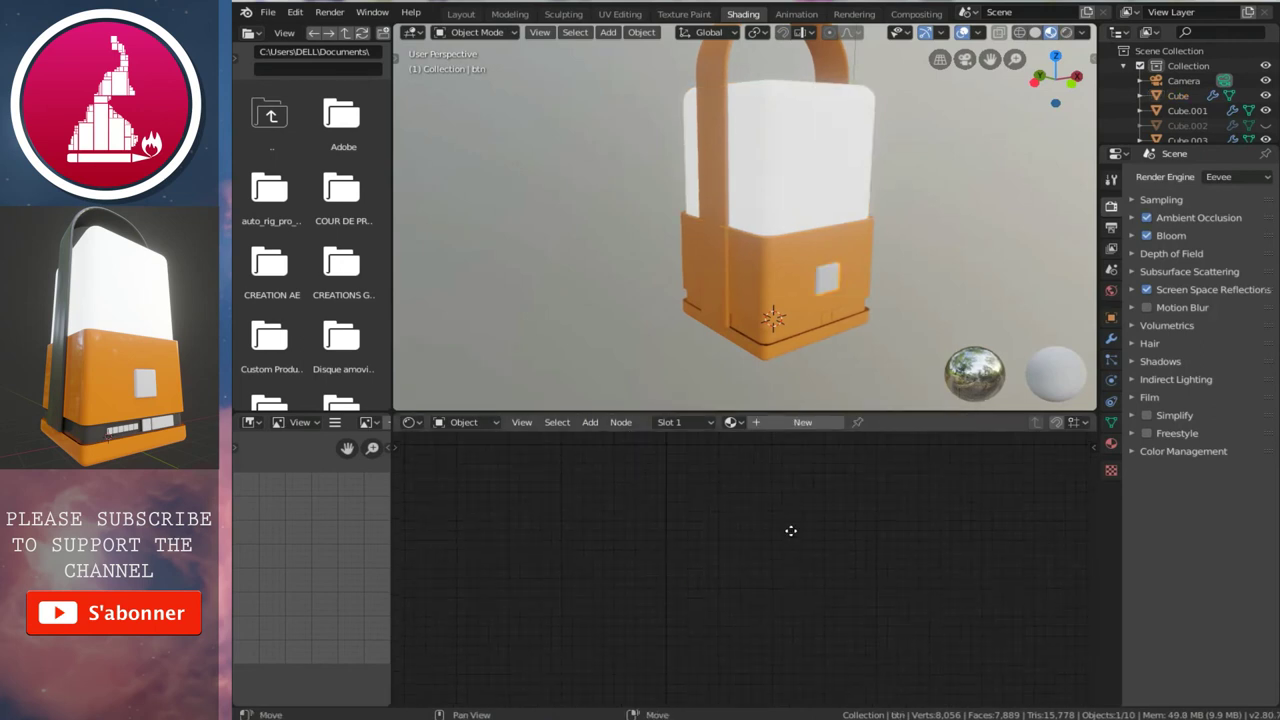
pyautogui.click(800, 423)
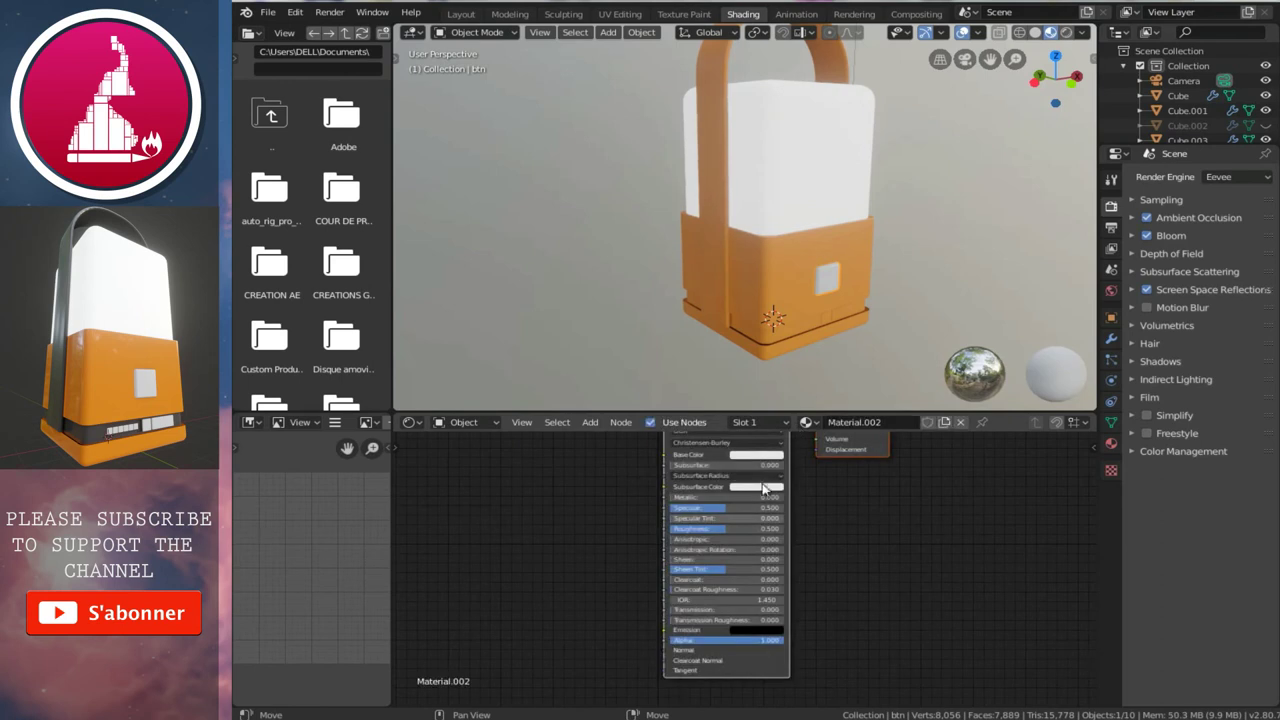
pyautogui.moveTo(820, 465); pyautogui.dragTo(768, 537, button='middle')
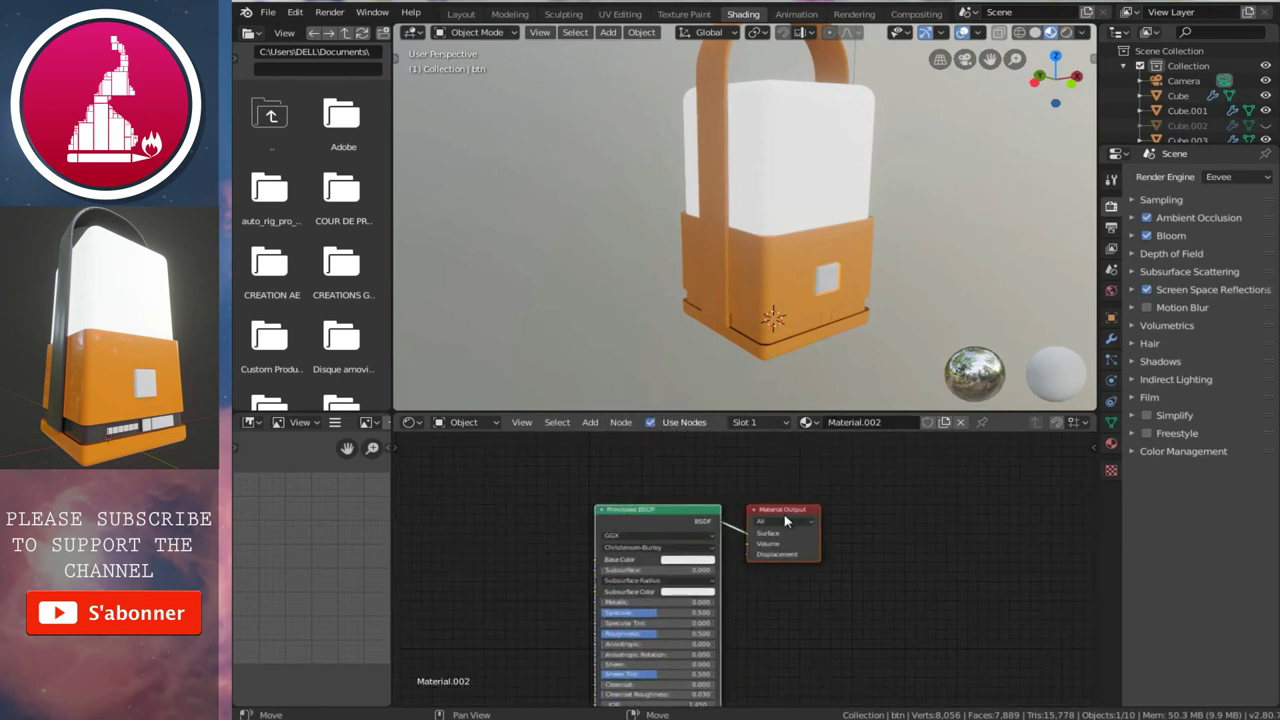
pyautogui.moveTo(785, 520); pyautogui.dragTo(903, 496)
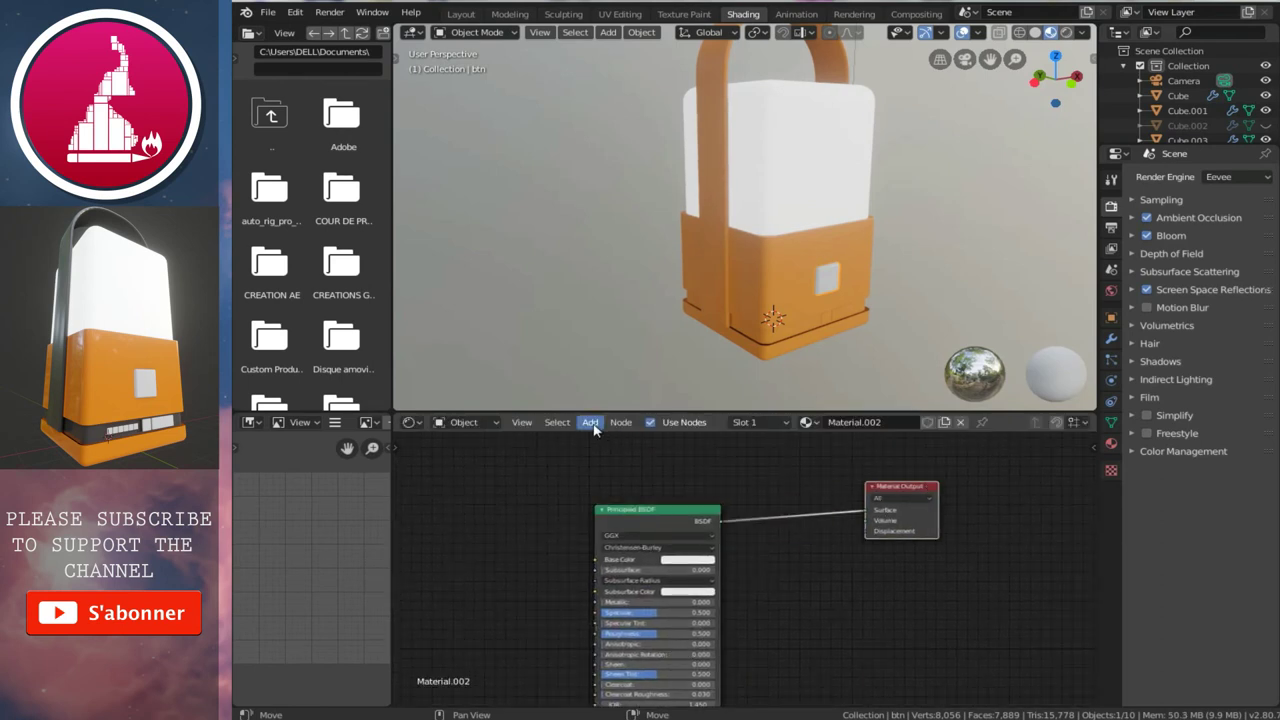
# - Add a Transparent BSDF node and place it above the Principled BSDF
pyautogui.click(591, 424)
pyautogui.moveTo(615, 491)
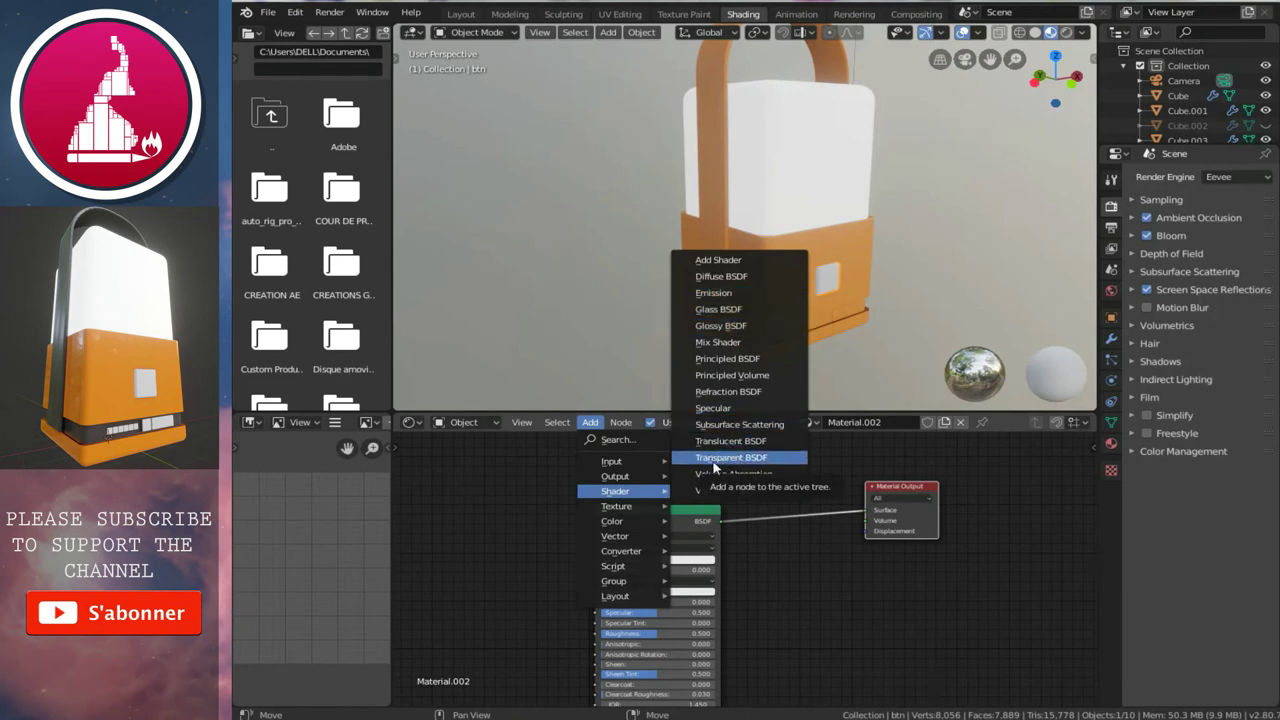
pyautogui.click(716, 459)
pyautogui.click(745, 592)
pyautogui.moveTo(889, 480); pyautogui.dragTo(959, 476)
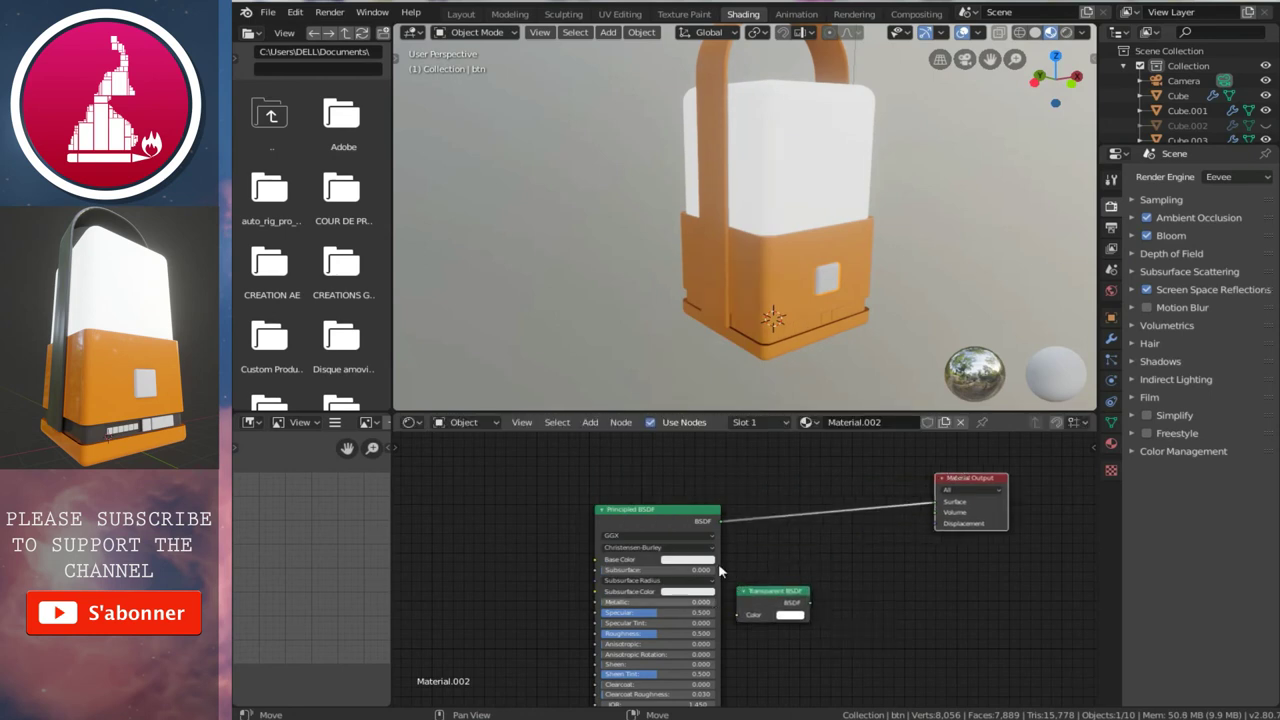
pyautogui.moveTo(719, 550); pyautogui.dragTo(745, 606, button='middle')
pyautogui.moveTo(792, 651); pyautogui.dragTo(700, 519)
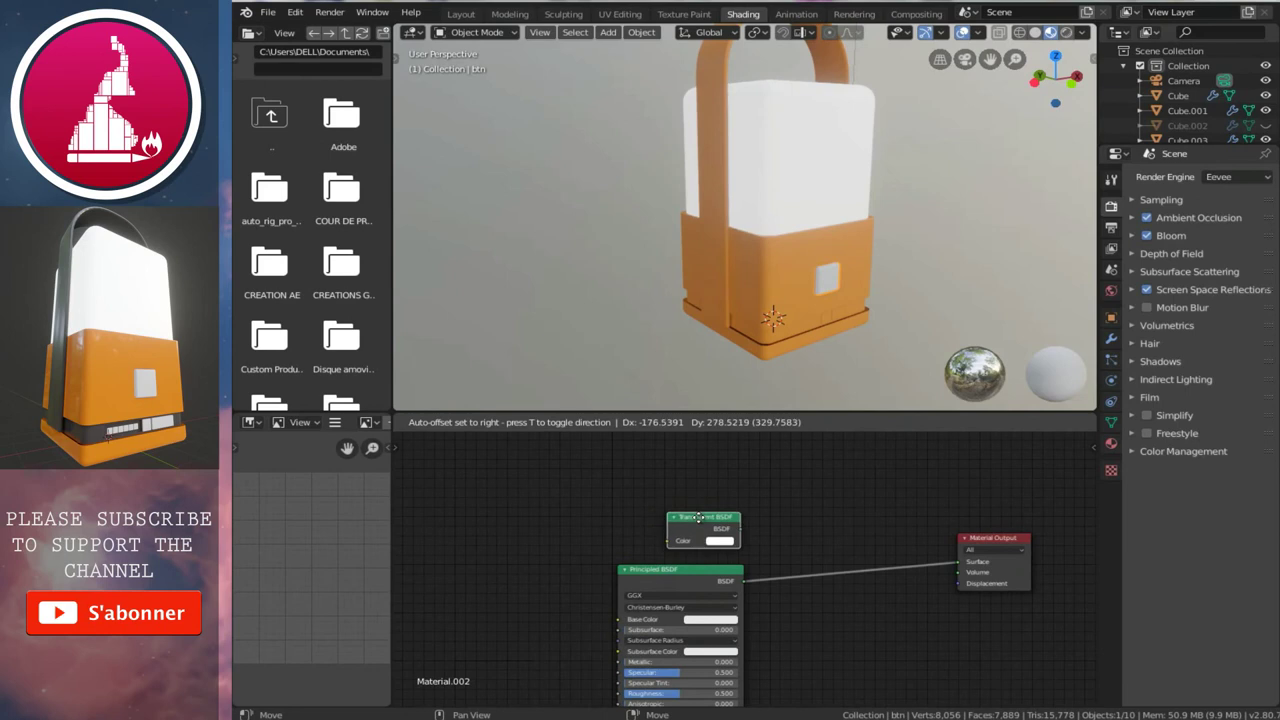
pyautogui.click(590, 422)
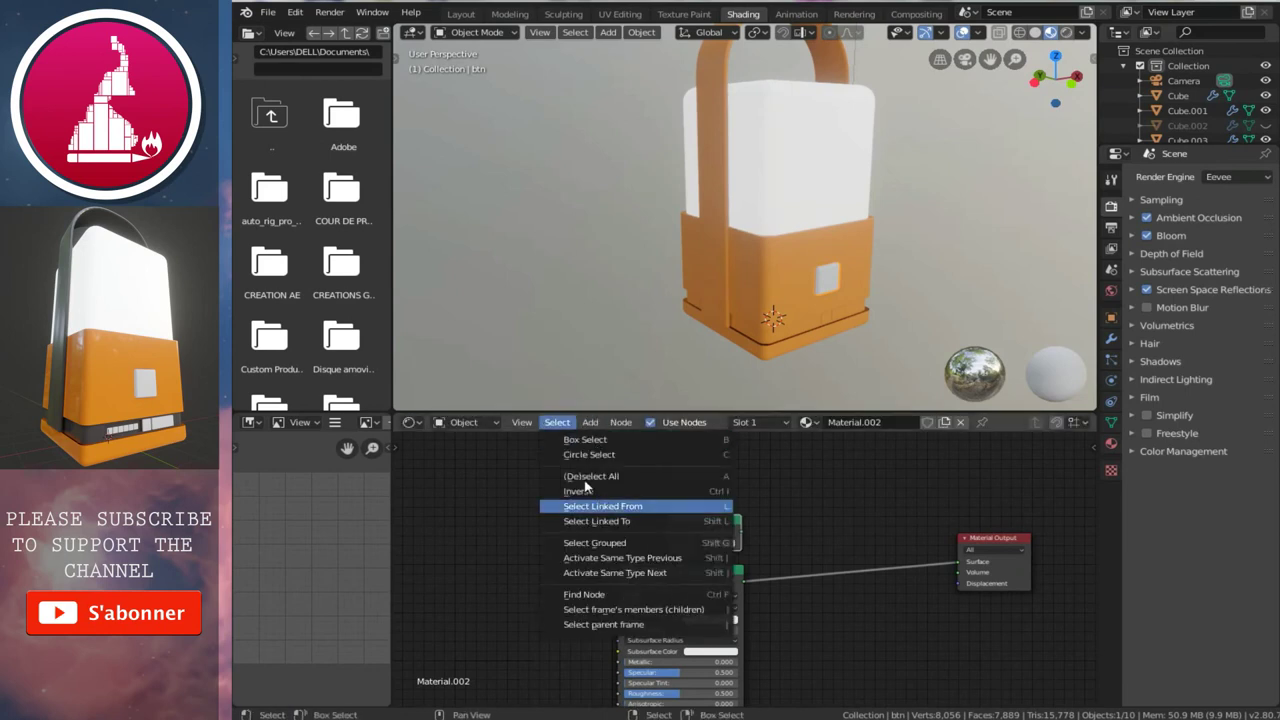
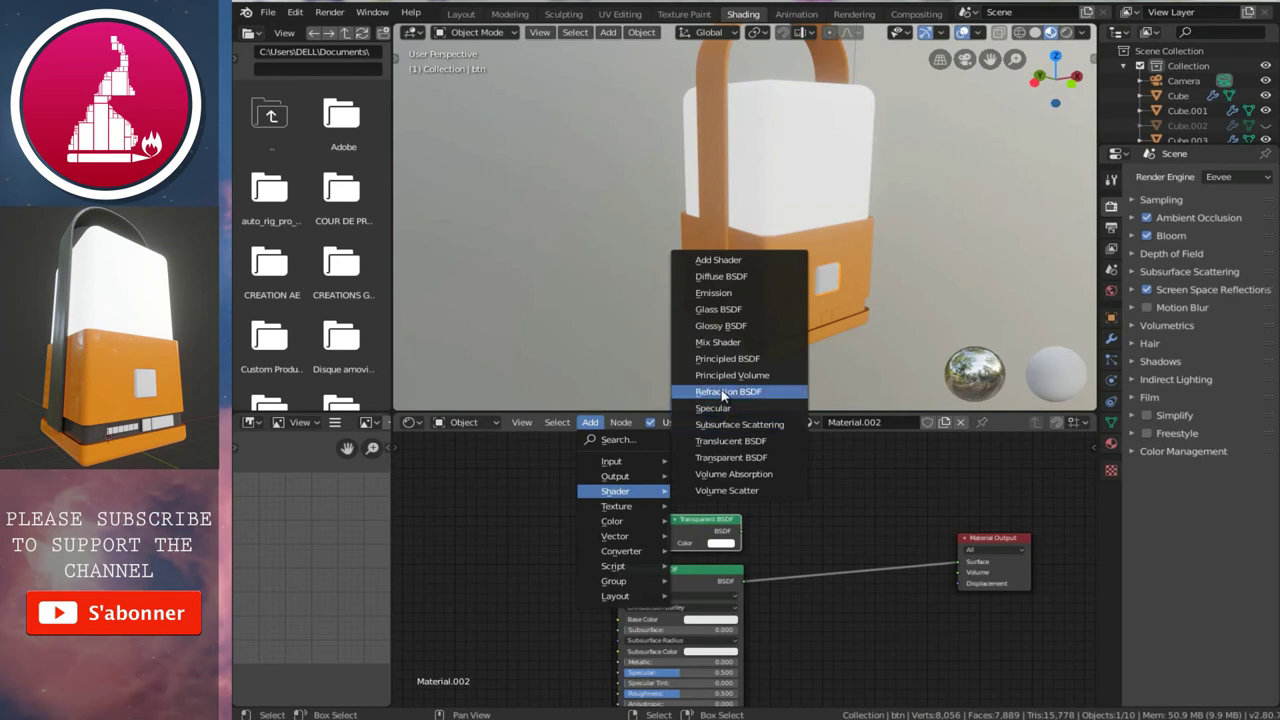
# - Insert a Mix Shader between the BSDF and Material Output, and wire Transparent BSDF into its second Shader input
pyautogui.click(740, 346)
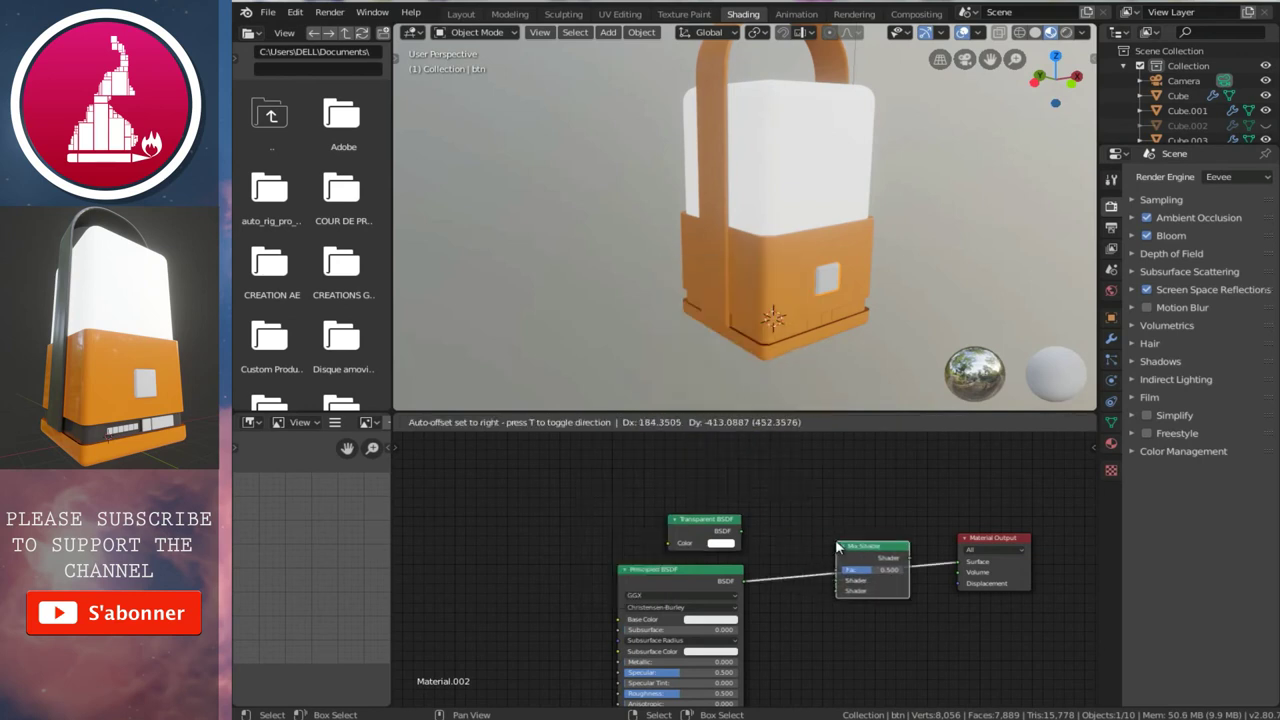
pyautogui.click(860, 560)
pyautogui.moveTo(688, 582); pyautogui.dragTo(580, 546, button='middle')
pyautogui.scroll(3, 580, 546)
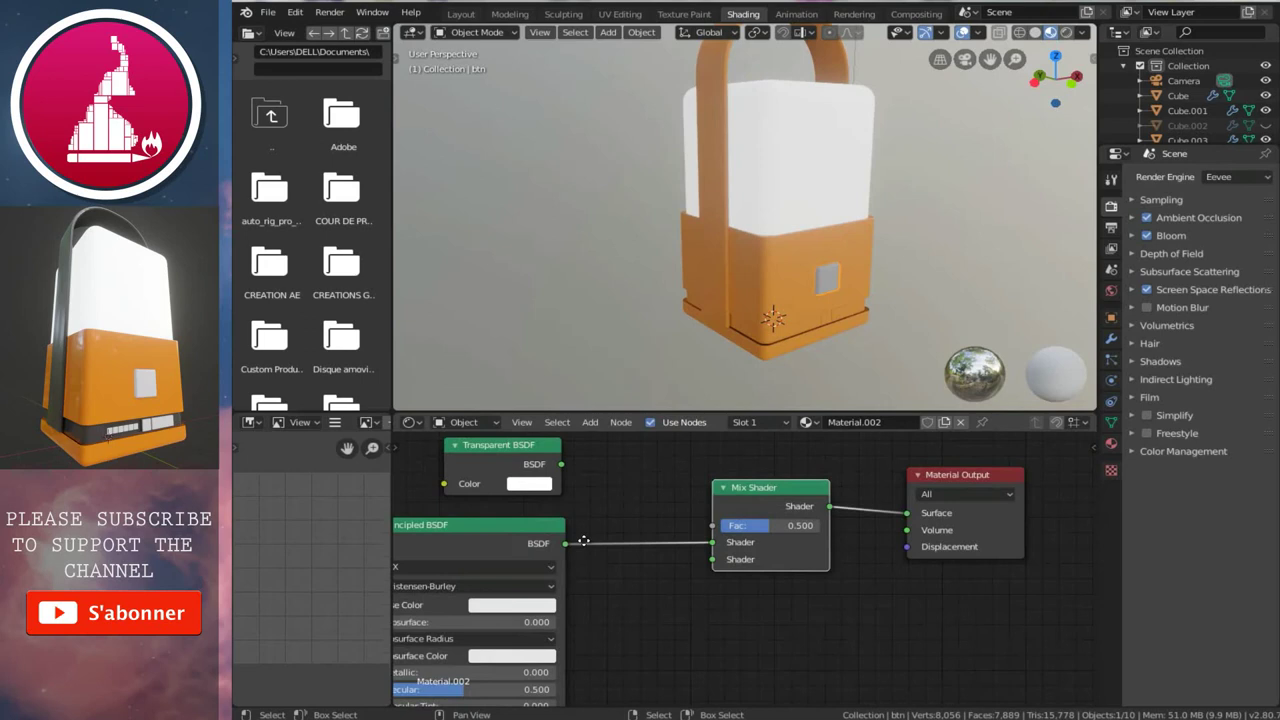
pyautogui.moveTo(608, 489); pyautogui.dragTo(577, 523, button='middle')
pyautogui.moveTo(568, 510); pyautogui.dragTo(720, 605)
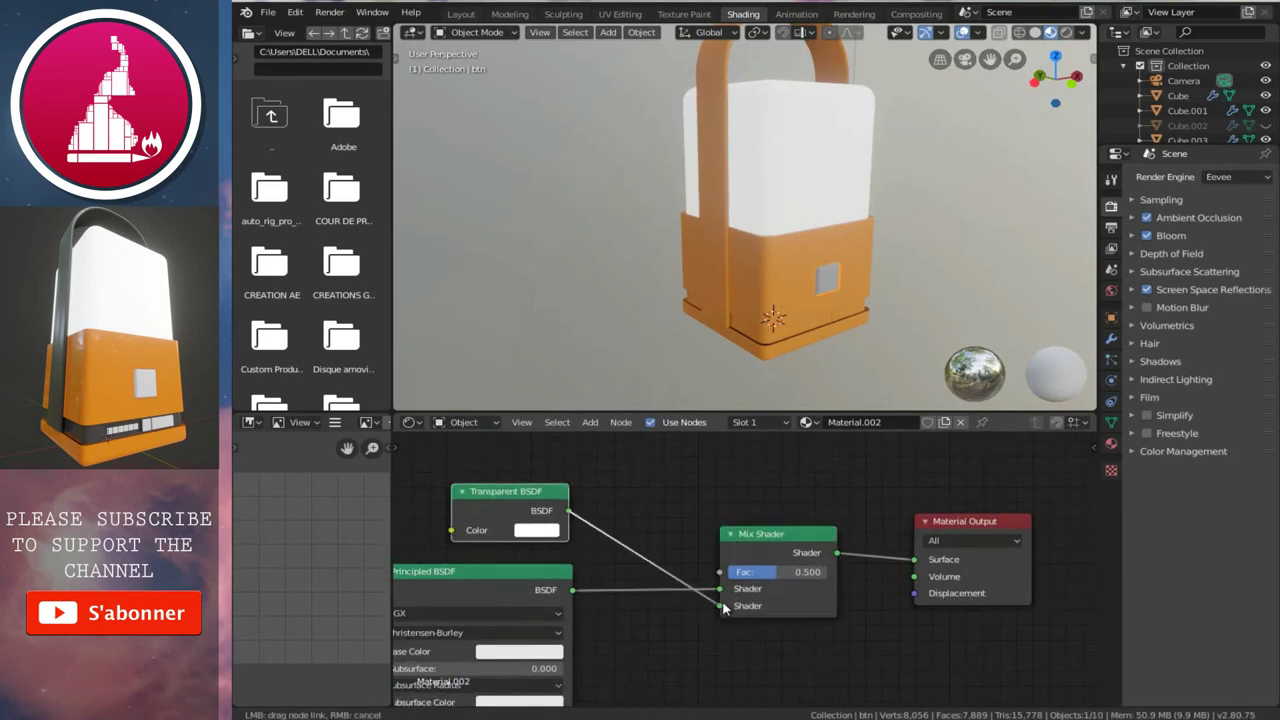
# - Set the Mix Shader factor to 0.408 and orbit around the lantern to check the result
pyautogui.scroll(1, 775, 599)
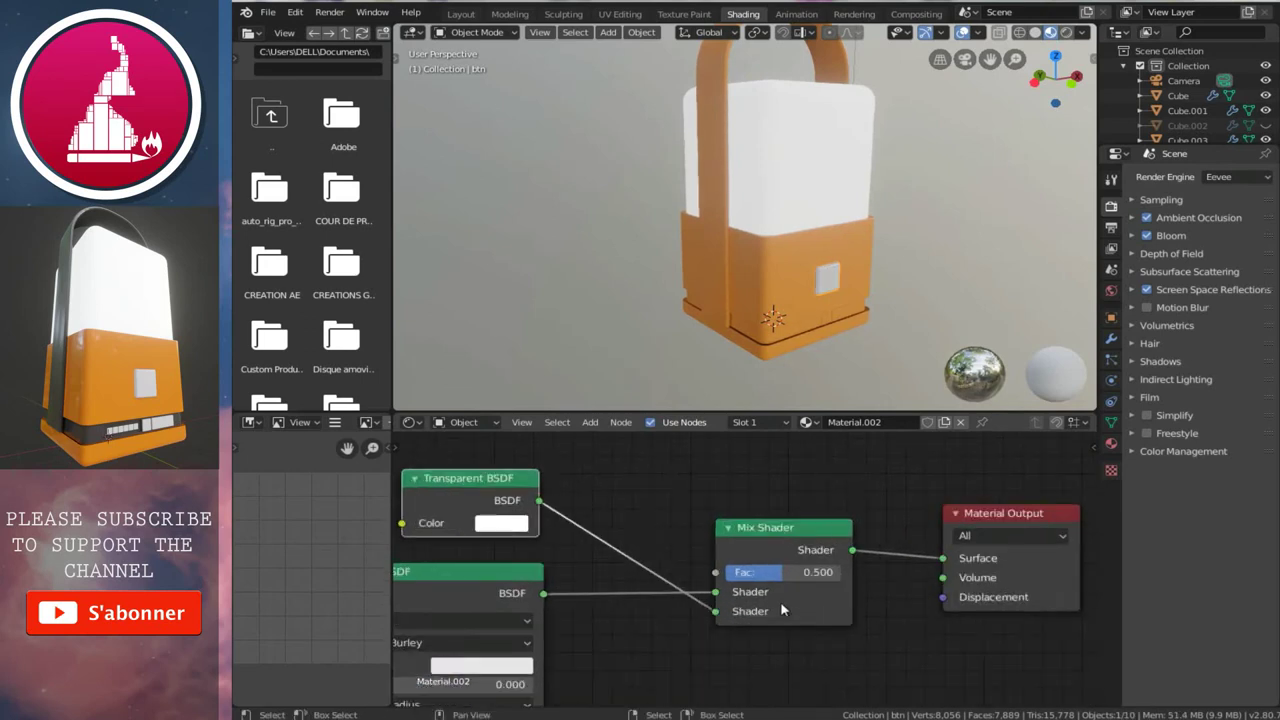
pyautogui.scroll(1, 780, 601)
pyautogui.scroll(1, 770, 598)
pyautogui.scroll(1, 740, 594)
pyautogui.scroll(1, 735, 593)
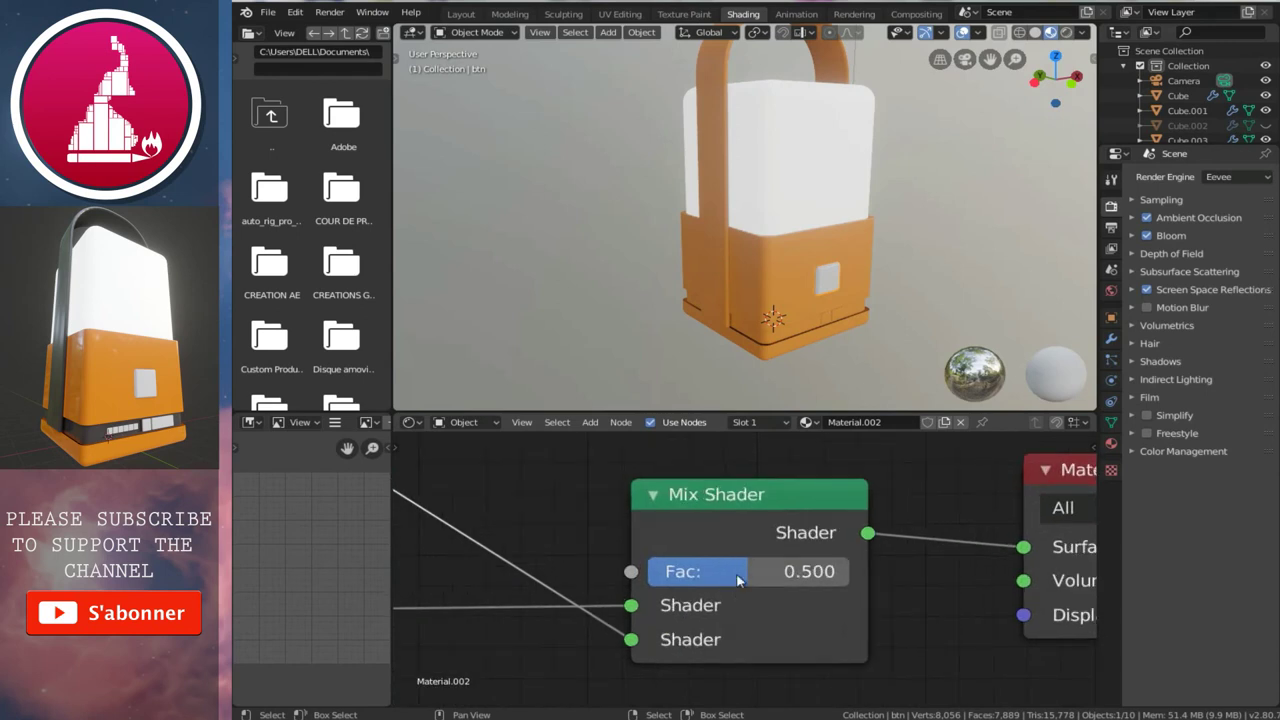
pyautogui.moveTo(736, 575)
pyautogui.mouseDown()
pyautogui.moveTo(870, 571)
pyautogui.moveTo(730, 579)
pyautogui.mouseUp()
pyautogui.scroll(1, 730, 232)
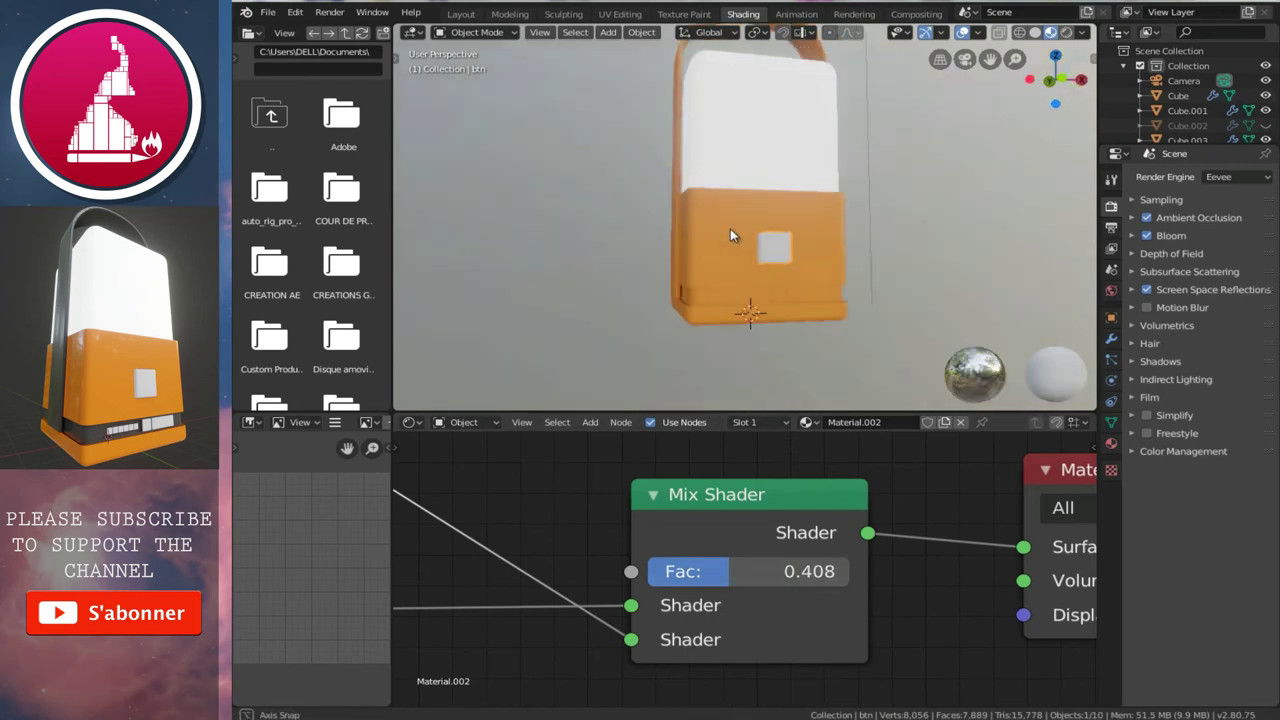
pyautogui.scroll(1, 729, 237)
pyautogui.scroll(1, 729, 237)
pyautogui.moveTo(777, 286); pyautogui.dragTo(865, 285, button='middle')
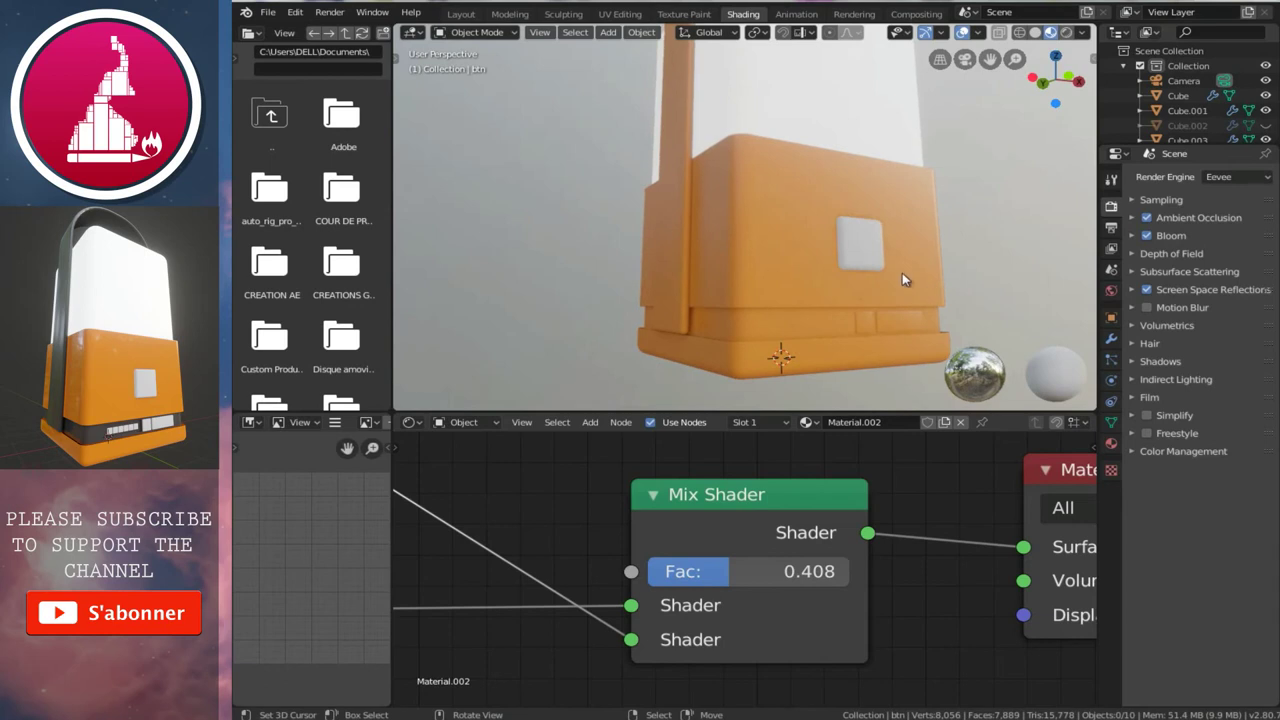
pyautogui.scroll(-5, 902, 272)
pyautogui.moveTo(859, 247); pyautogui.dragTo(729, 316, button='middle')
pyautogui.scroll(2, 819, 295)
pyautogui.scroll(1, 820, 295)
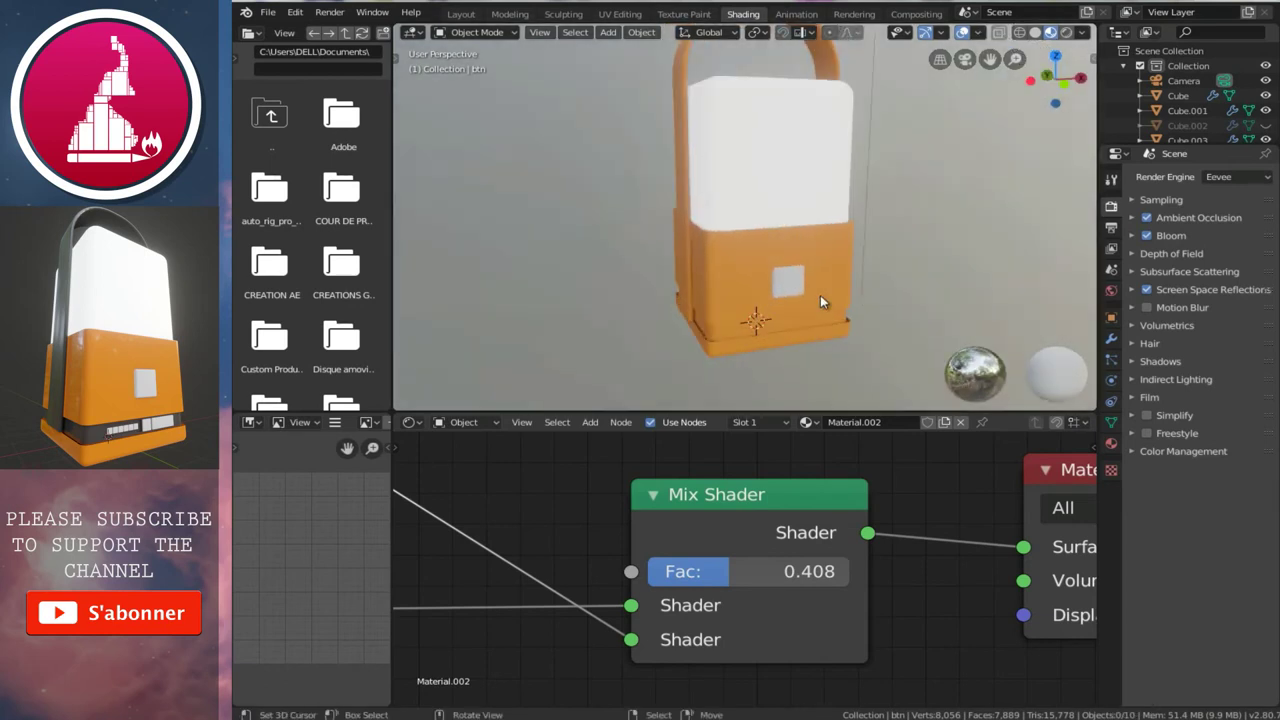
# - Select the orange lantern base (Cube.001) and start lowering its Principled BSDF Roughness from 0.400
pyautogui.click(744, 293)
pyautogui.moveTo(703, 546); pyautogui.dragTo(855, 459, button='middle')
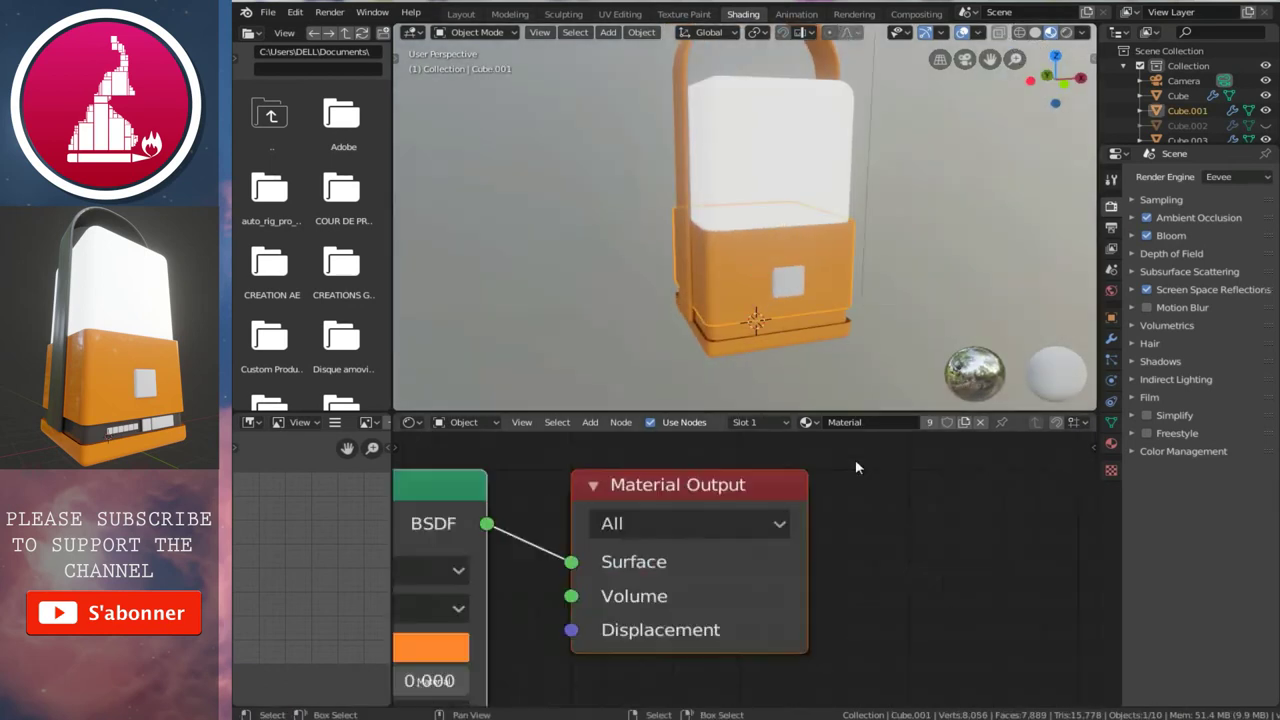
pyautogui.scroll(-4, 855, 459)
pyautogui.moveTo(653, 608); pyautogui.dragTo(880, 508, button='middle')
pyautogui.scroll(4, 832, 570)
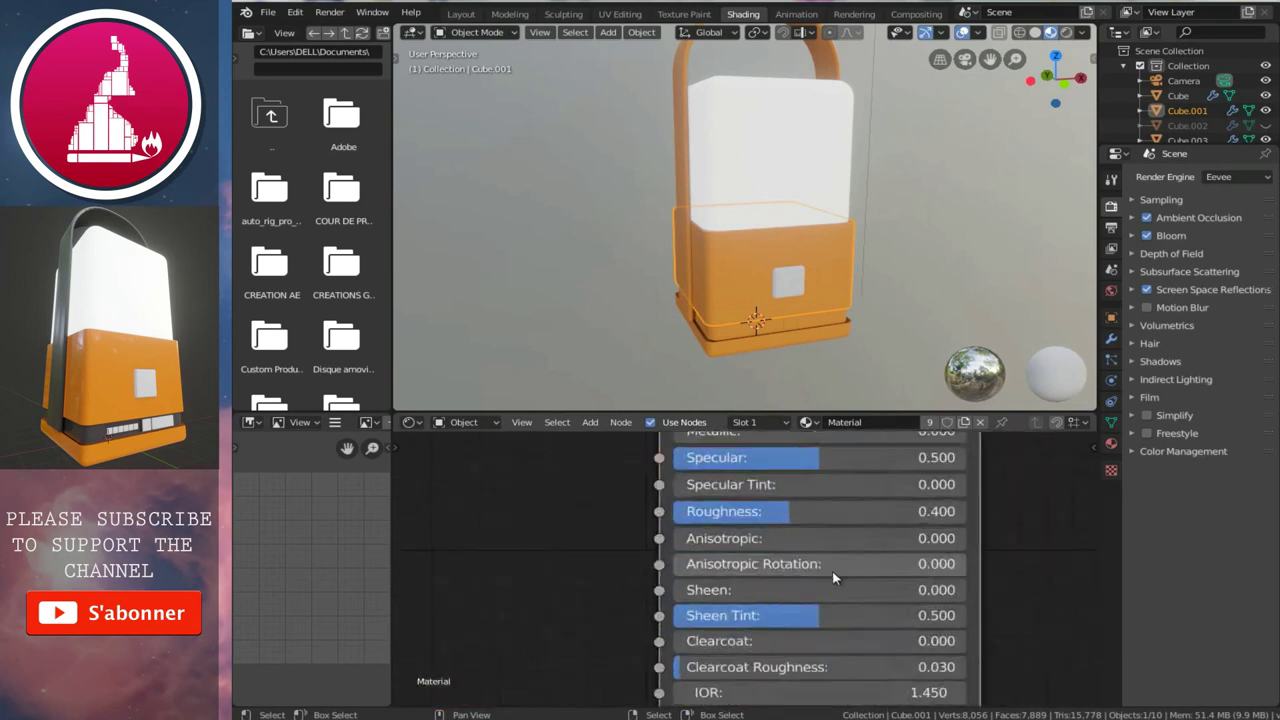
pyautogui.moveTo(800, 496); pyautogui.dragTo(676, 527)
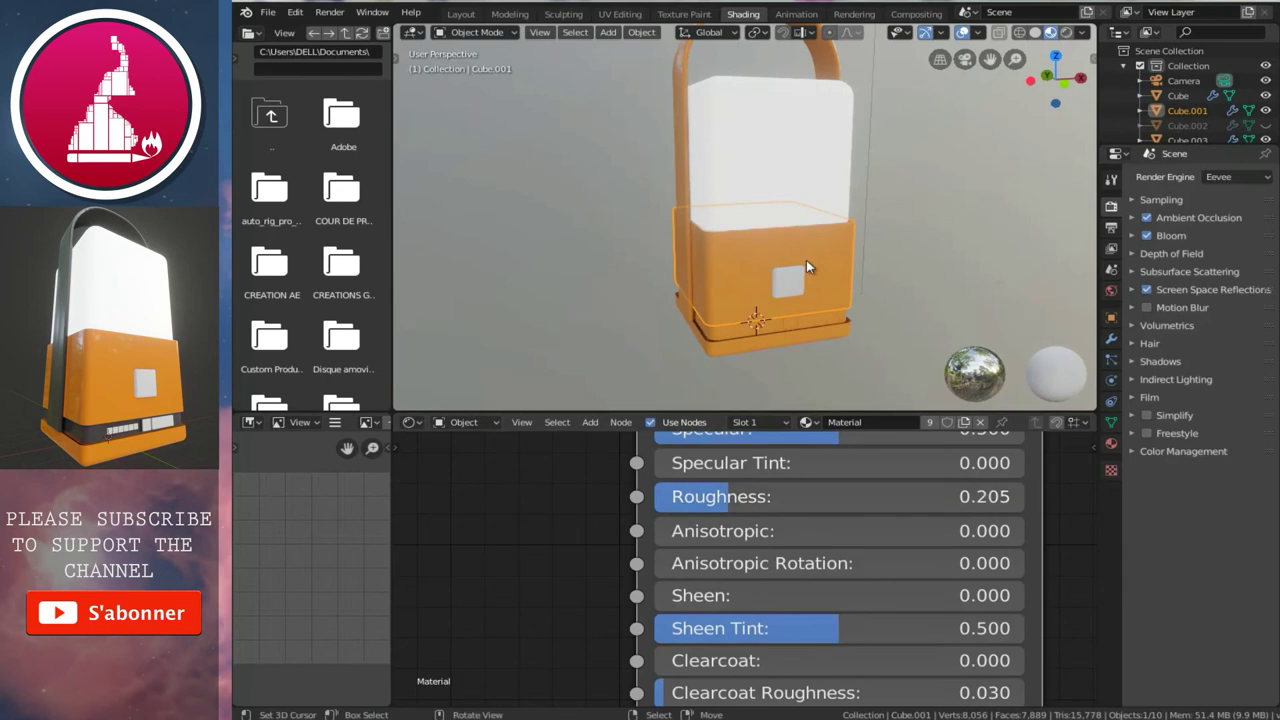
pyautogui.scroll(3, 920, 234)
pyautogui.scroll(2, 900, 240)
# - Bring the base's Roughness down to 0.059 for a glossy finish, orbiting to check reflections
pyautogui.moveTo(900, 240); pyautogui.dragTo(846, 238, button='middle')
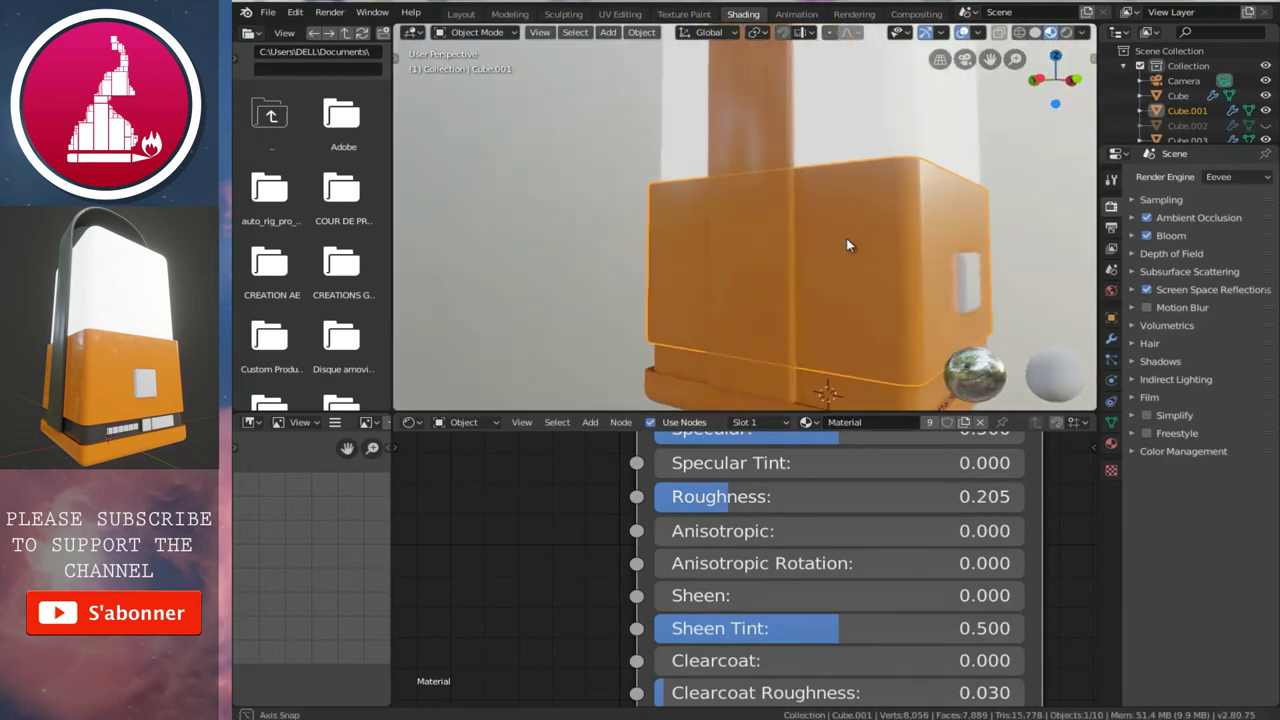
pyautogui.moveTo(676, 514)
pyautogui.mouseDown()
pyautogui.moveTo(582, 527)
pyautogui.moveTo(869, 497)
pyautogui.mouseUp()
pyautogui.scroll(-1, 869, 497)
pyautogui.moveTo(690, 536); pyautogui.dragTo(509, 580)
pyautogui.scroll(-1, 700, 485)
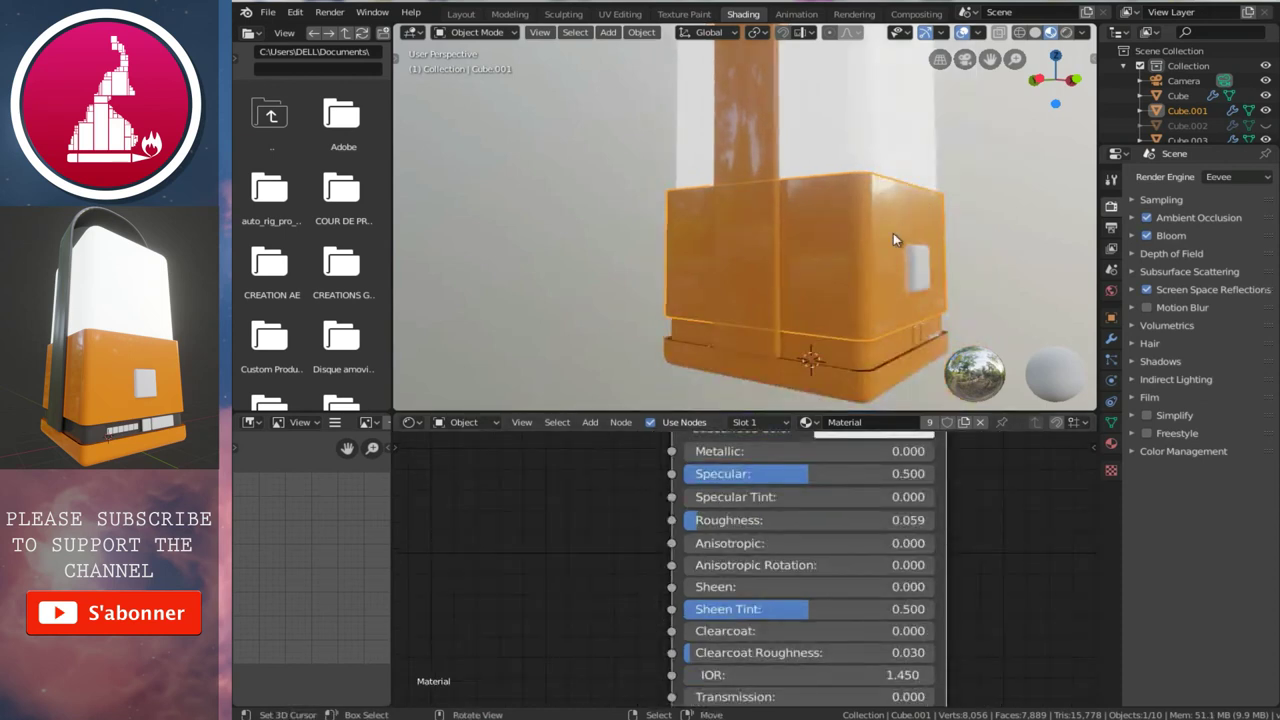
pyautogui.moveTo(893, 233); pyautogui.dragTo(613, 261, button='middle')
pyautogui.scroll(-3, 613, 261)
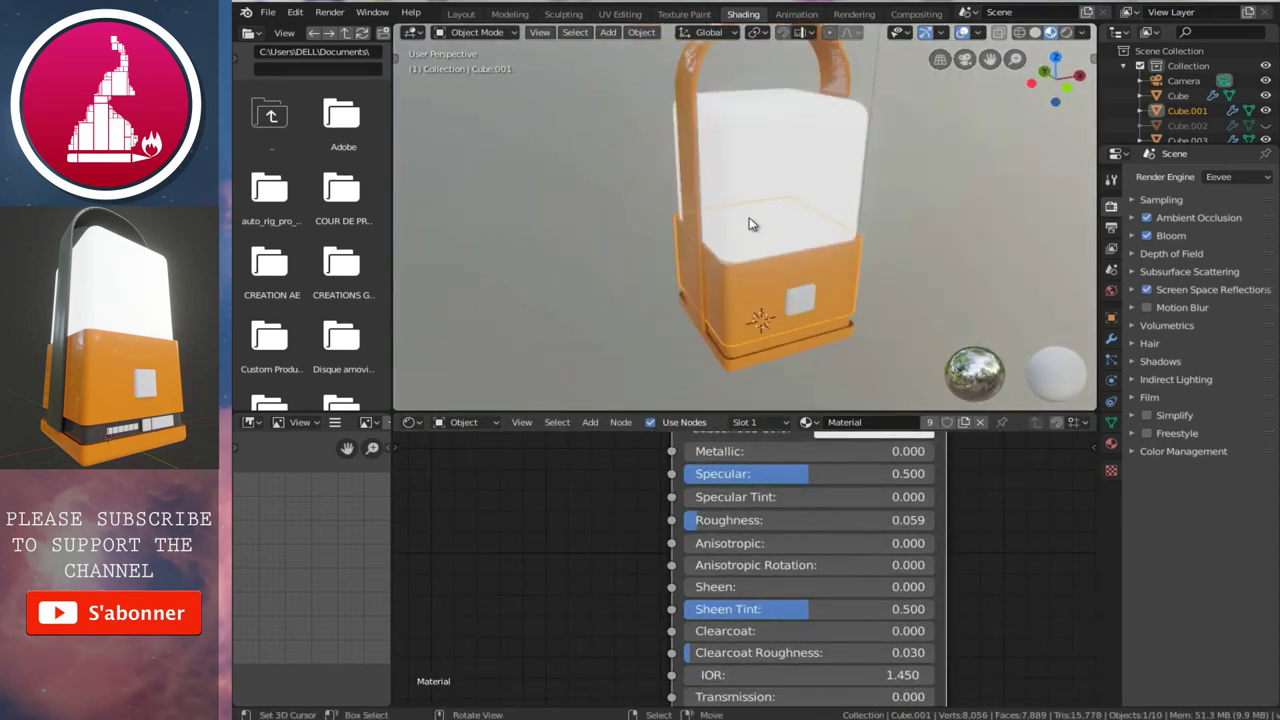
pyautogui.moveTo(791, 245)
pyautogui.mouseDown(button='middle')
pyautogui.moveTo(620, 237)
pyautogui.moveTo(789, 242)
pyautogui.mouseUp(button='middle')
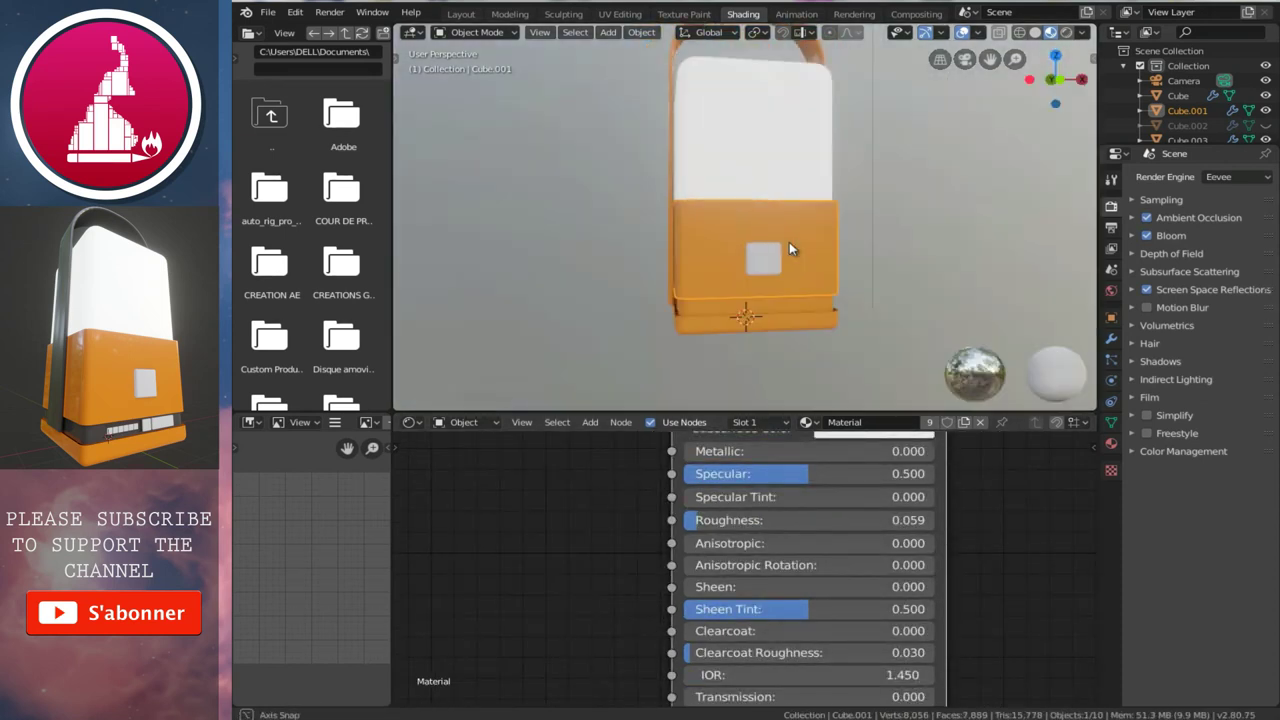
pyautogui.scroll(2, 796, 268)
pyautogui.scroll(2, 796, 268)
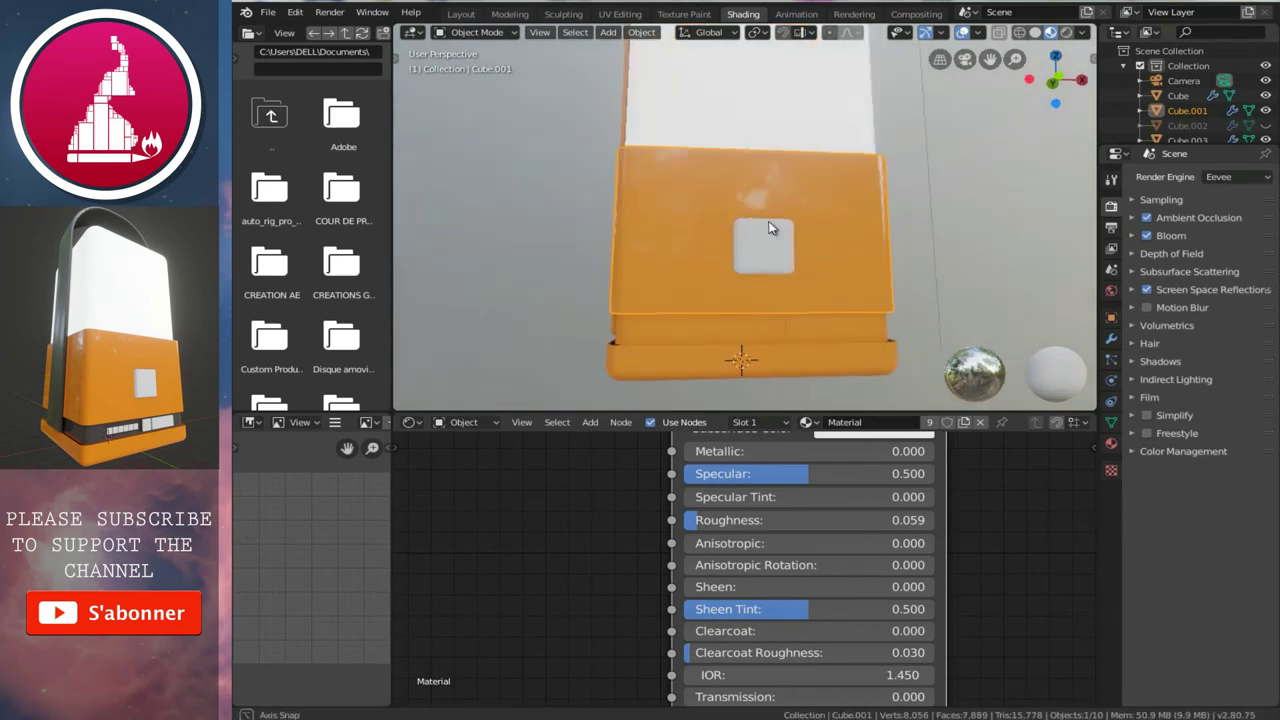
pyautogui.scroll(1, 770, 227)
# - Rename the front button's material to 'white'
pyautogui.click(766, 218)
pyautogui.doubleClick(863, 422)
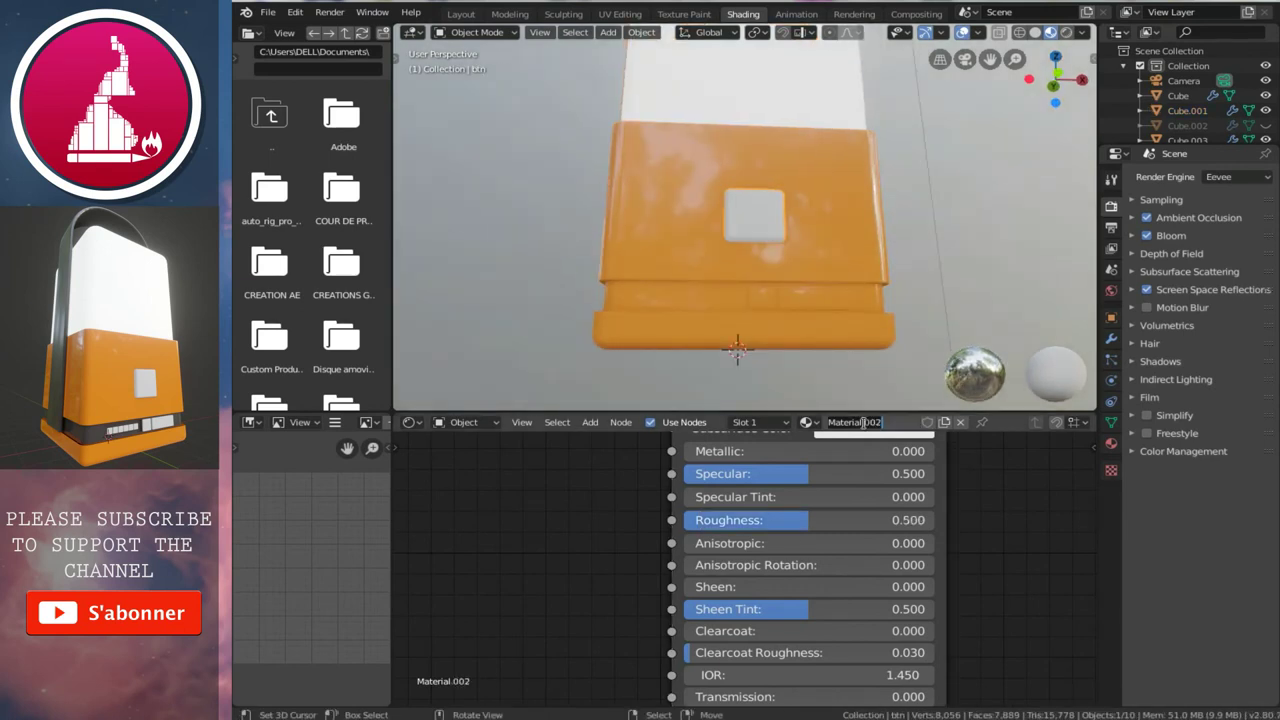
pyautogui.write('wh')
pyautogui.press('Return')
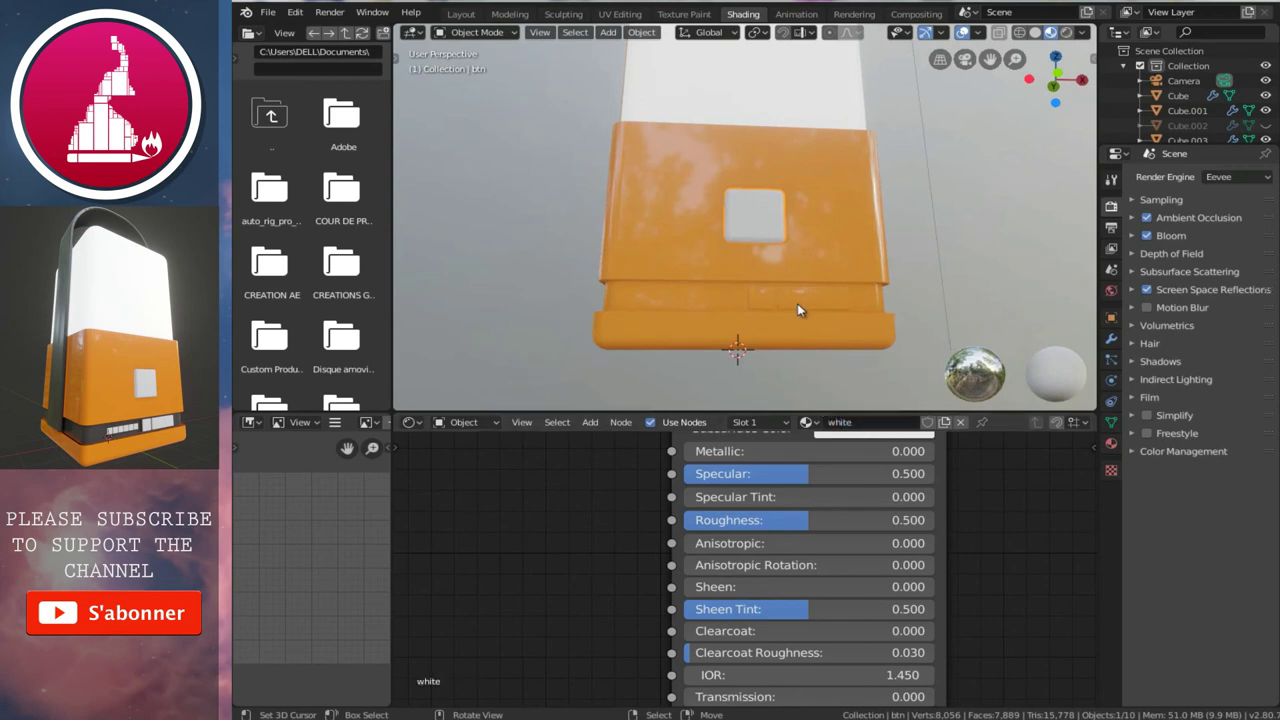
# - Assign the white material to the small front panel pieces, then select the lower base strip
pyautogui.click(797, 305)
pyautogui.click(806, 422)
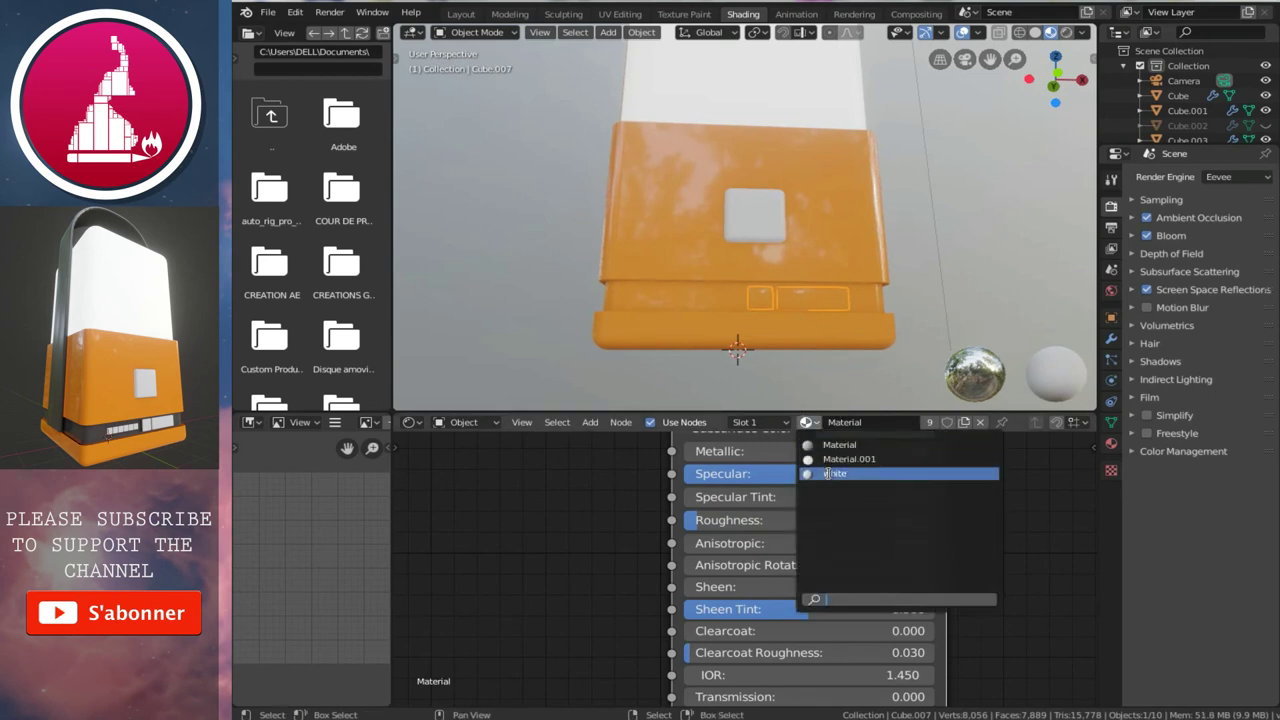
pyautogui.click(830, 473)
pyautogui.click(716, 300)
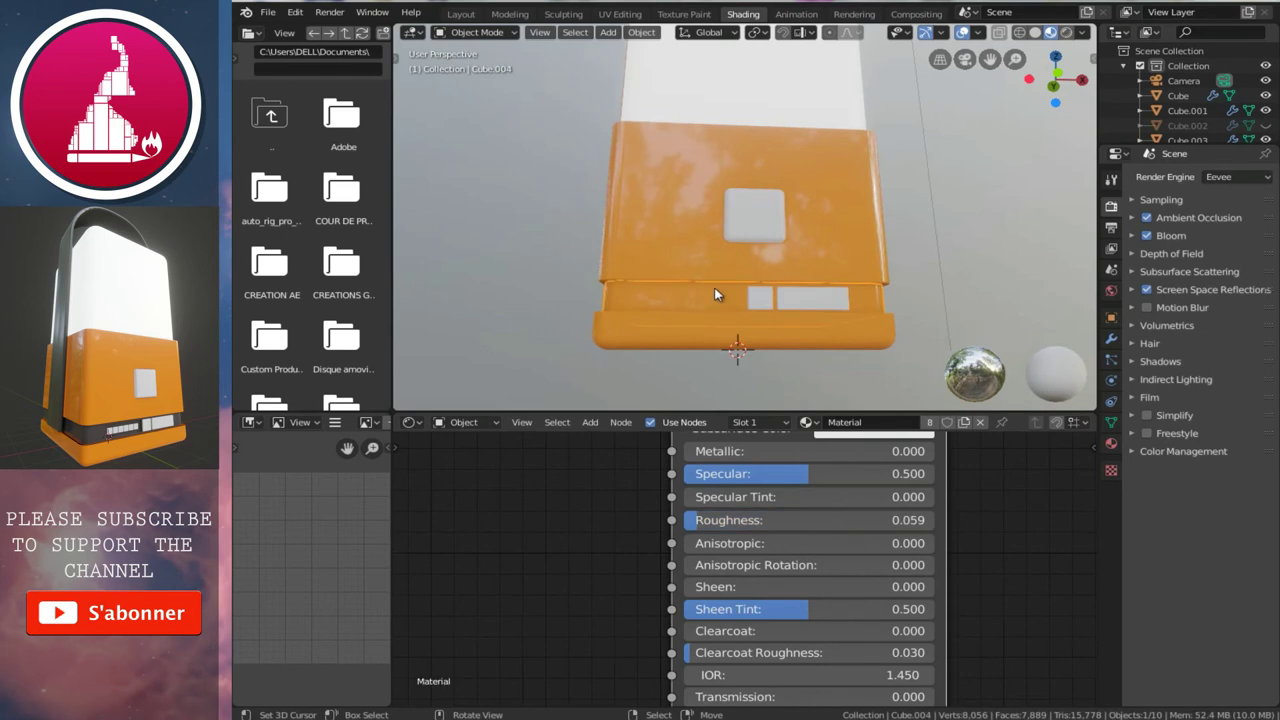
pyautogui.moveTo(714, 287); pyautogui.dragTo(697, 220, button='middle')
pyautogui.scroll(2, 698, 224)
pyautogui.scroll(2, 711, 216)
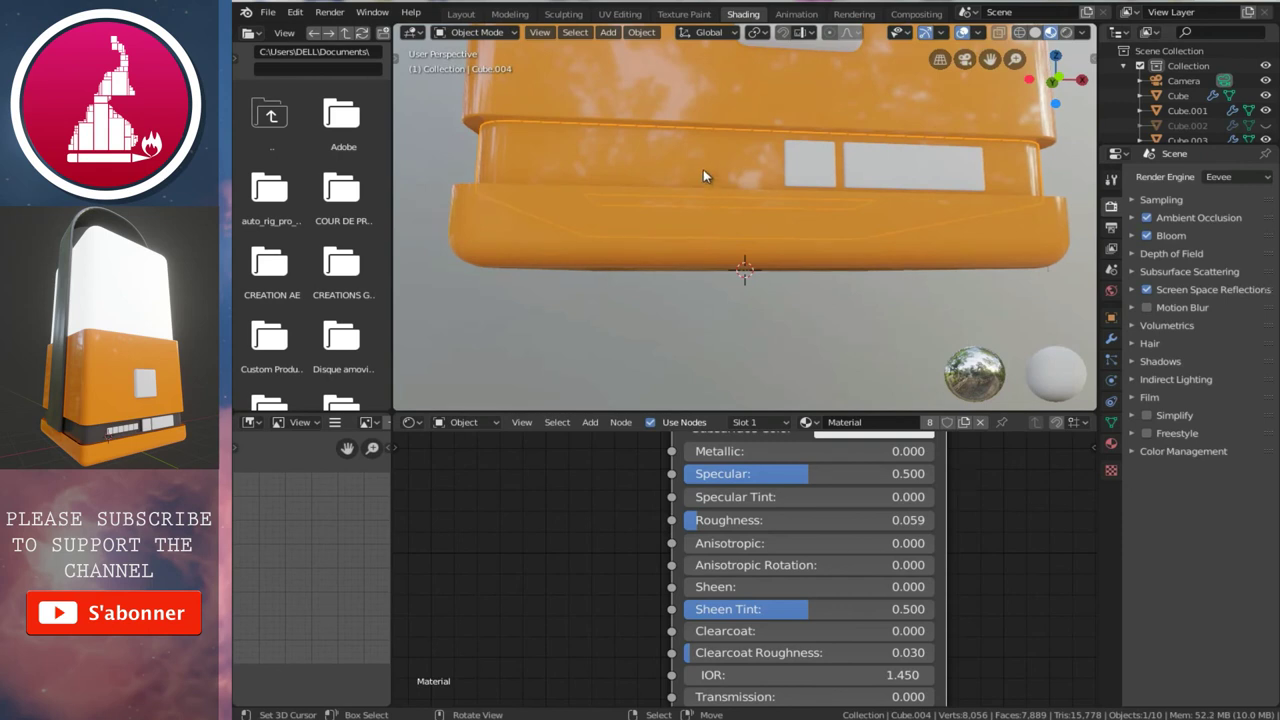
pyautogui.scroll(-2, 703, 176)
# - Back in the Layout workspace, scale the lower base part slightly smaller
pyautogui.click(461, 14)
pyautogui.moveTo(678, 354)
pyautogui.mouseDown(button='middle')
pyautogui.moveTo(693, 312)
pyautogui.moveTo(685, 284)
pyautogui.mouseUp(button='middle')
pyautogui.scroll(4, 685, 291)
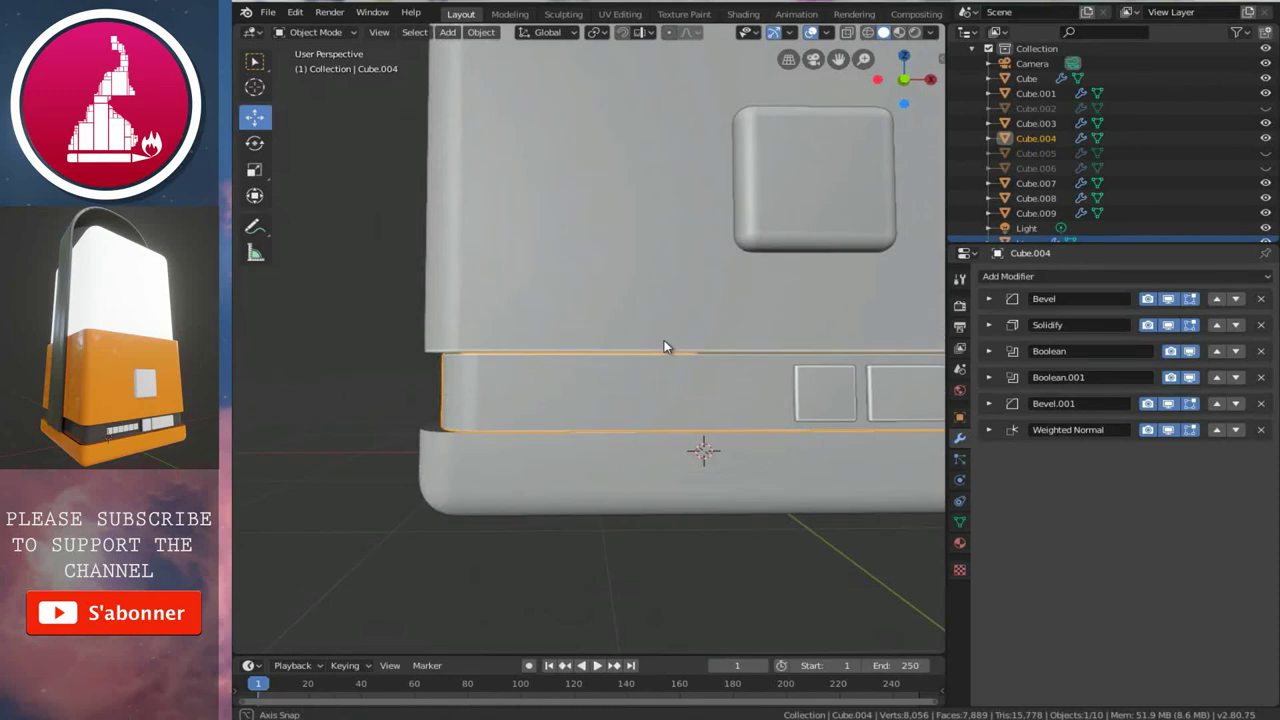
pyautogui.scroll(-2, 669, 349)
pyautogui.moveTo(614, 374)
pyautogui.mouseDown(button='middle')
pyautogui.moveTo(590, 383)
pyautogui.moveTo(610, 379)
pyautogui.mouseUp(button='middle')
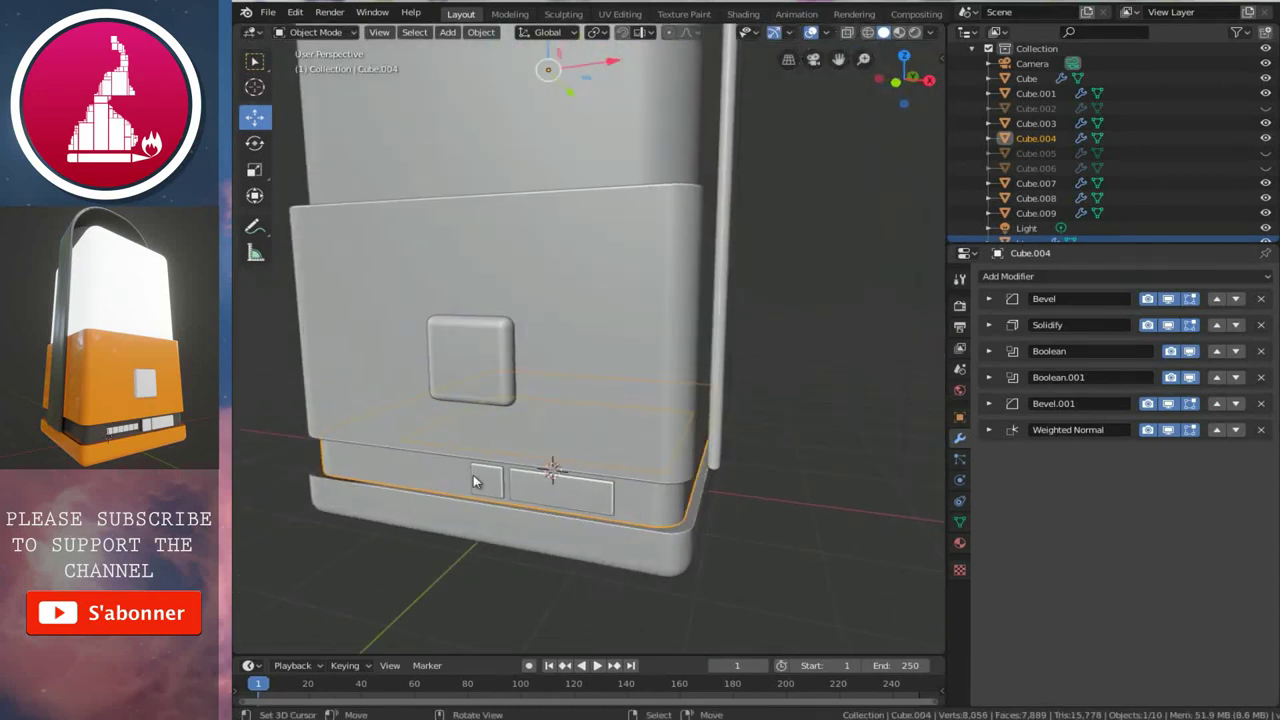
pyautogui.moveTo(463, 476); pyautogui.dragTo(674, 438, button='middle')
pyautogui.press('s')
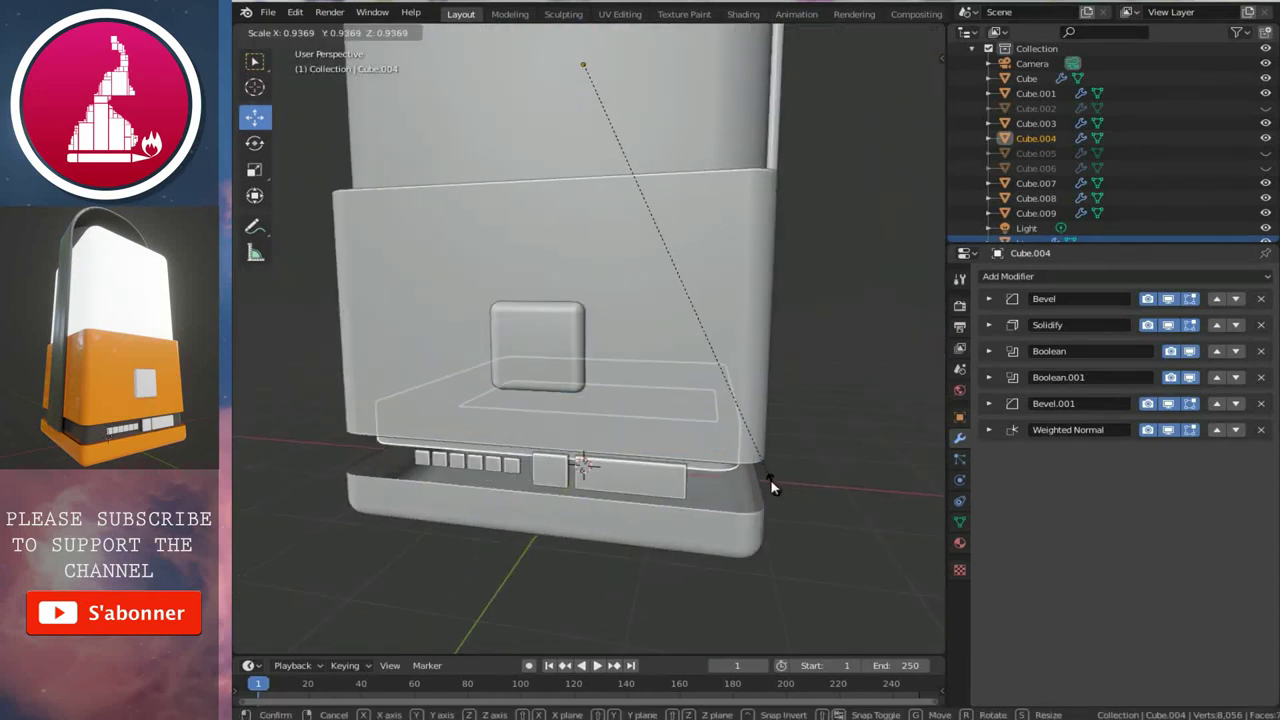
pyautogui.click(775, 487)
pyautogui.scroll(2, 789, 448)
# - In Edit Mode, select all of the strip's linked geometry and scale it to 0.9203
pyautogui.press('Tab')
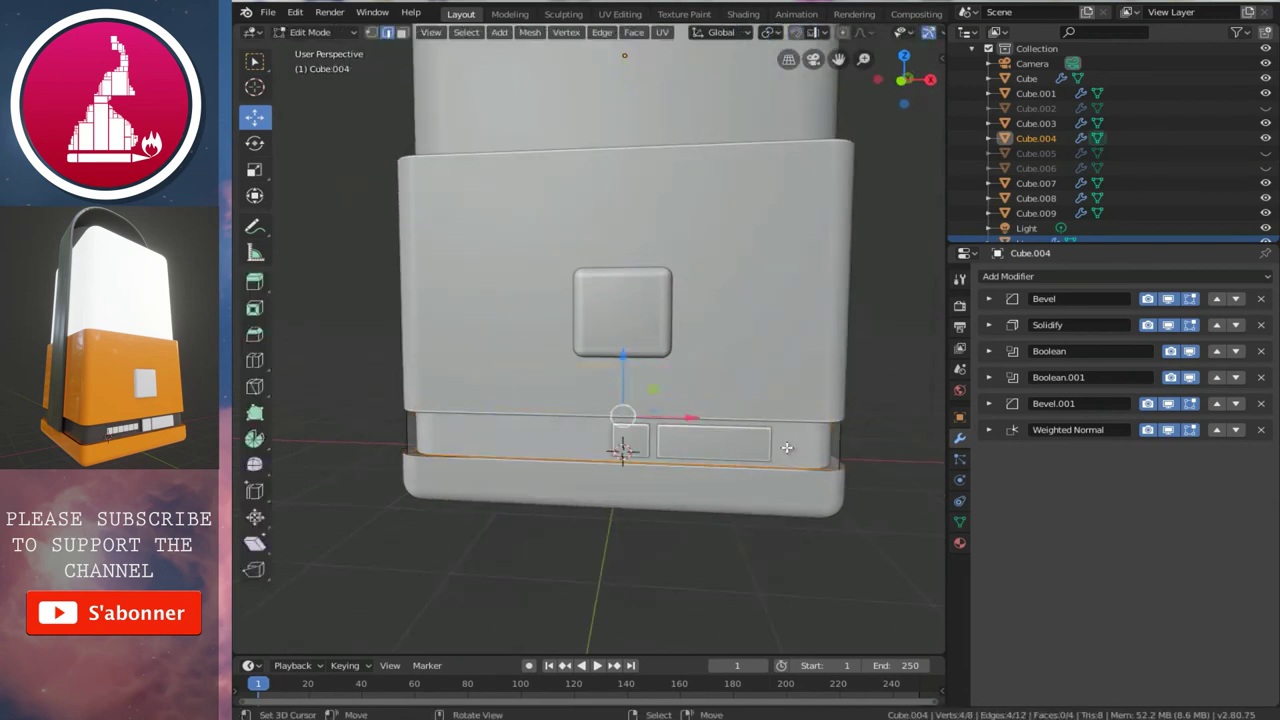
pyautogui.scroll(2, 785, 451)
pyautogui.hotkey('alt', 'a')
pyautogui.press('l')
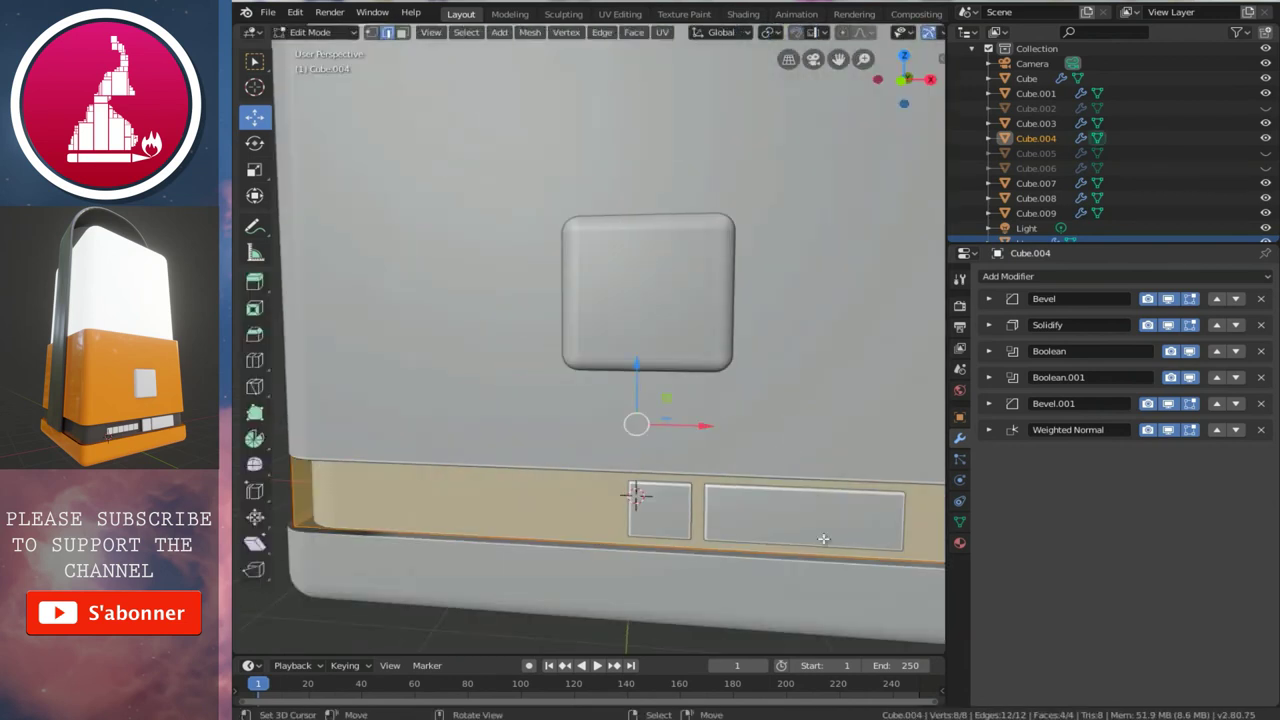
pyautogui.press('s')
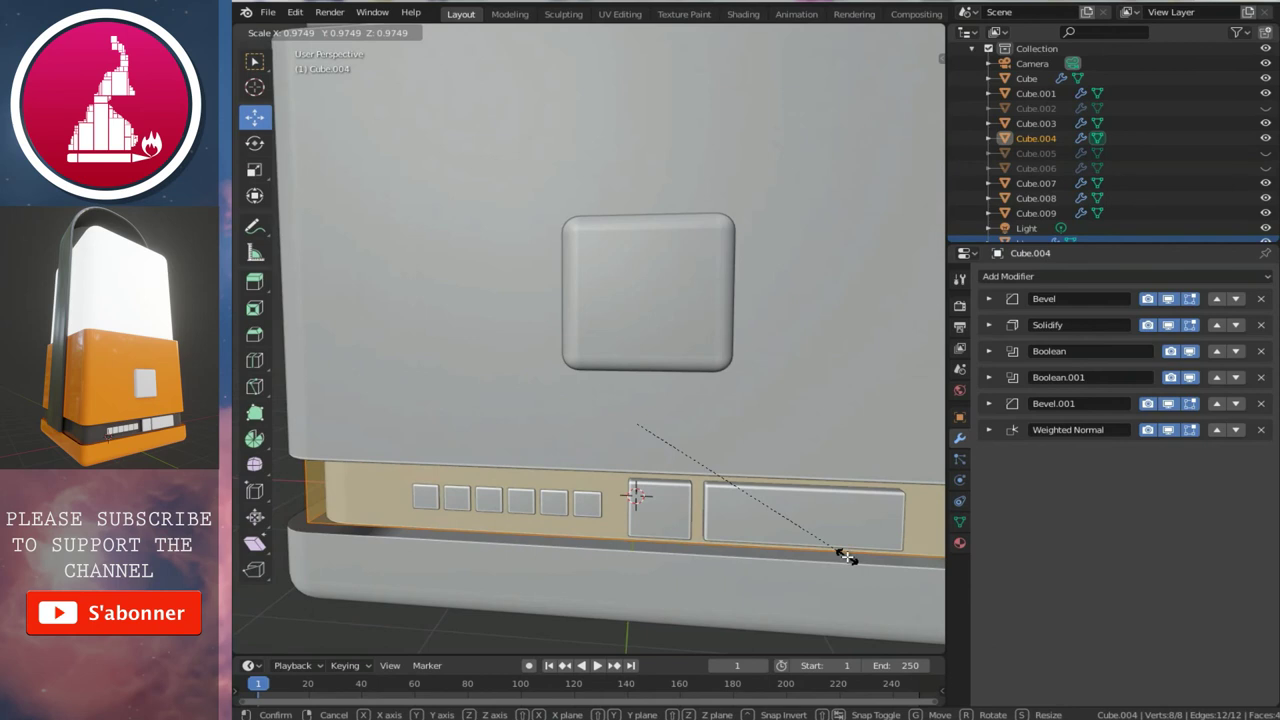
pyautogui.click(846, 554)
pyautogui.moveTo(800, 480)
pyautogui.mouseDown(button='middle')
pyautogui.moveTo(768, 383)
pyautogui.moveTo(715, 367)
pyautogui.mouseUp(button='middle')
pyautogui.press('Tab')
# - Make Cube.006, Cube.005 and Cube.002 visible again in the Outliner
pyautogui.scroll(-1, 741, 378)
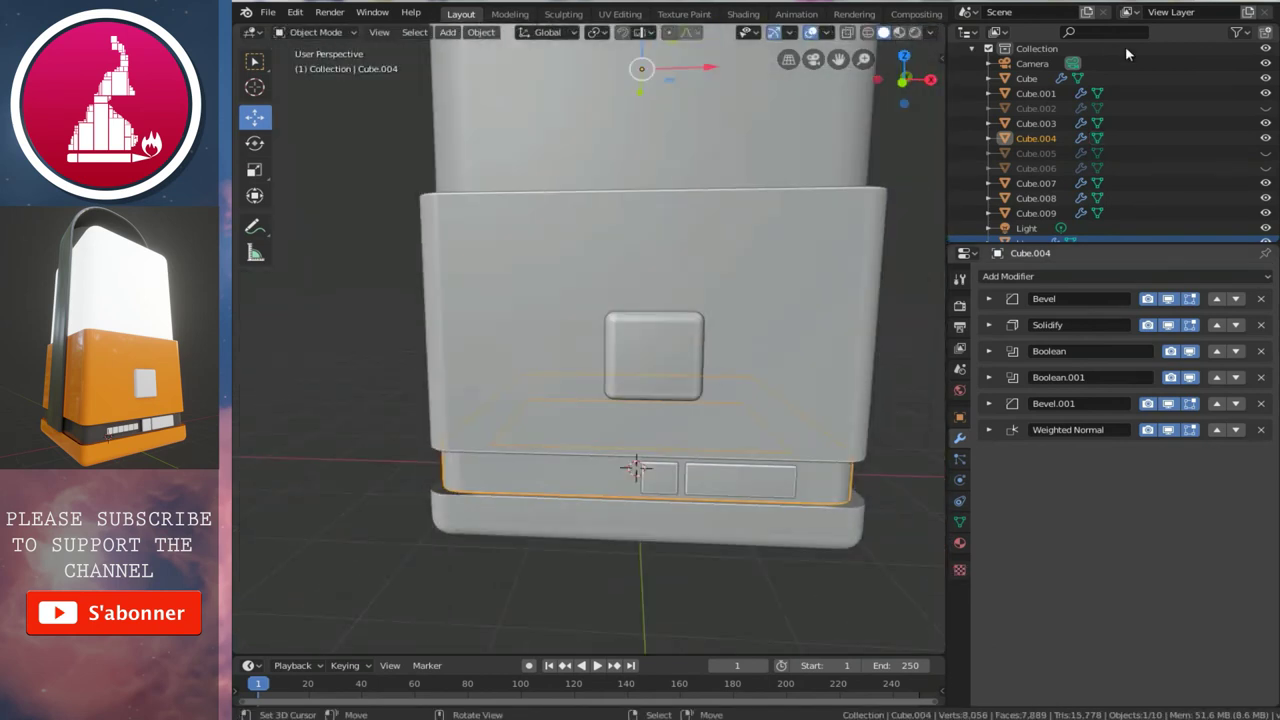
pyautogui.scroll(-1, 1130, 120)
pyautogui.click(1266, 155)
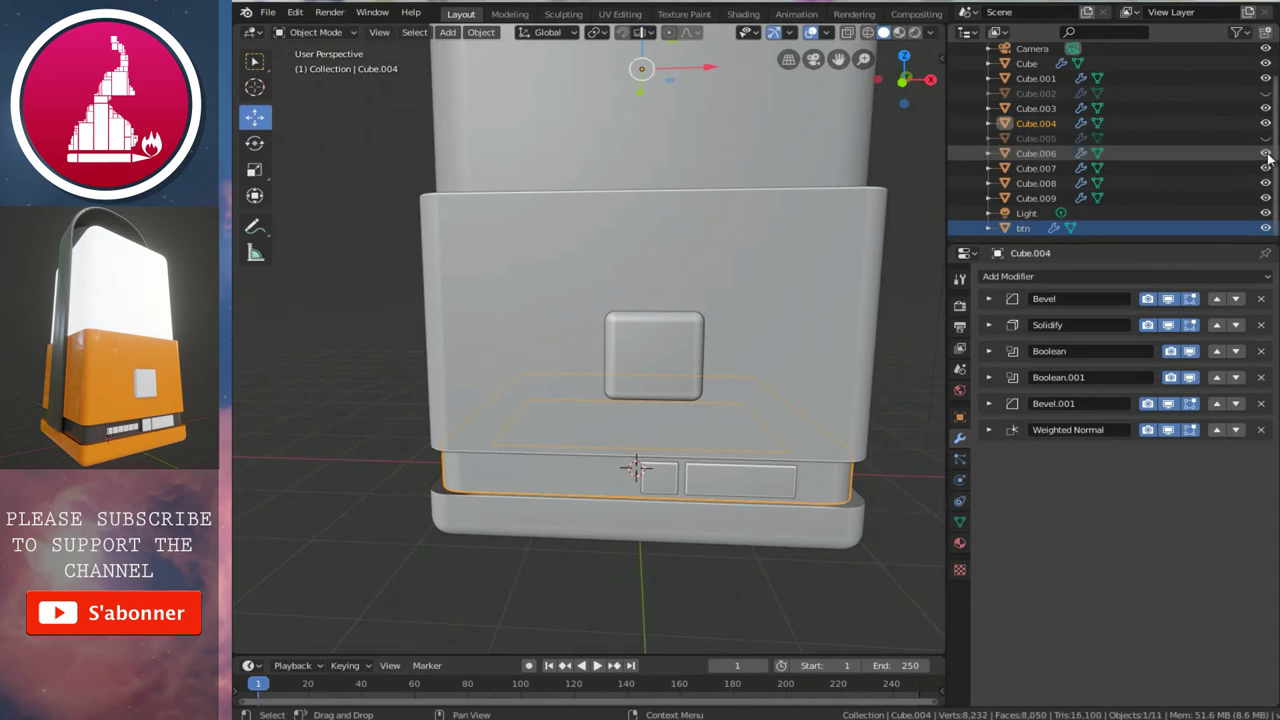
pyautogui.click(1266, 138)
pyautogui.moveTo(600, 300)
pyautogui.mouseDown(button='middle')
pyautogui.moveTo(521, 293)
pyautogui.moveTo(568, 240)
pyautogui.mouseUp(button='middle')
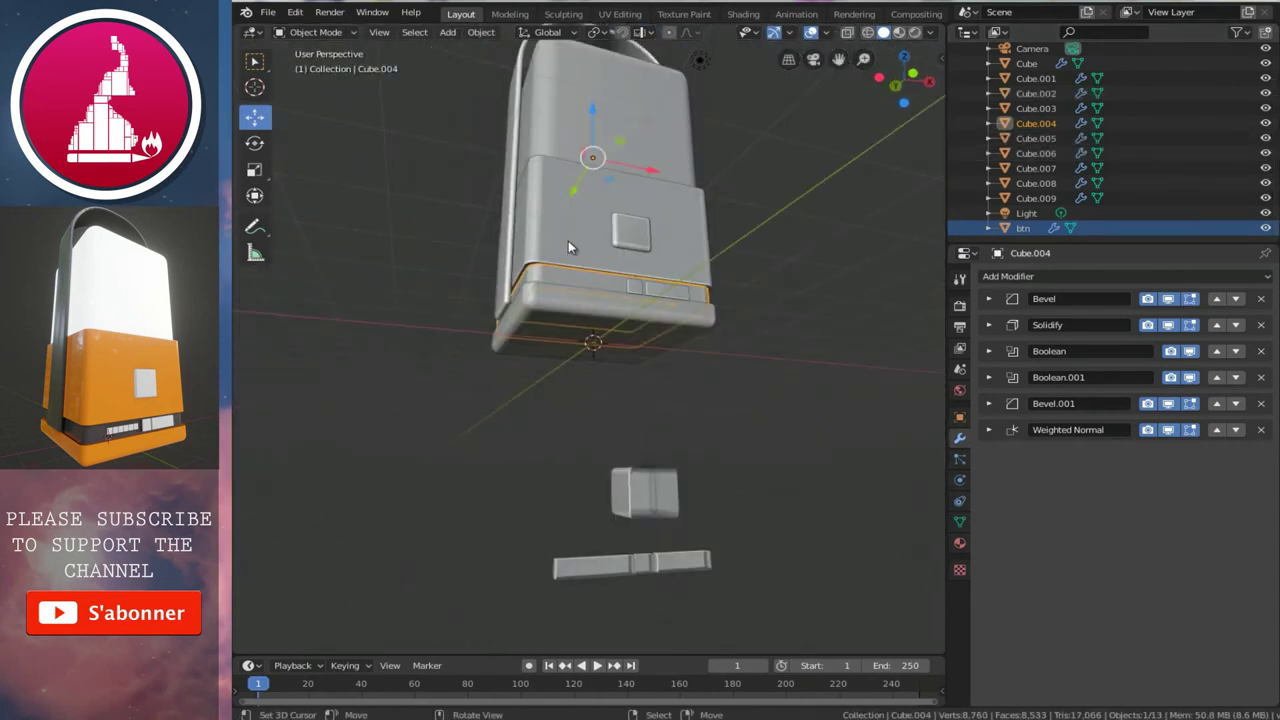
# - In Front view, select the cutter cubes: Cube.002, the two long bars and the small middle piece
pyautogui.press('KP_1')
pyautogui.keyDown('ctrl'); pyautogui.scroll(2, 568, 240); pyautogui.keyUp('ctrl')
pyautogui.scroll(3, 571, 252)
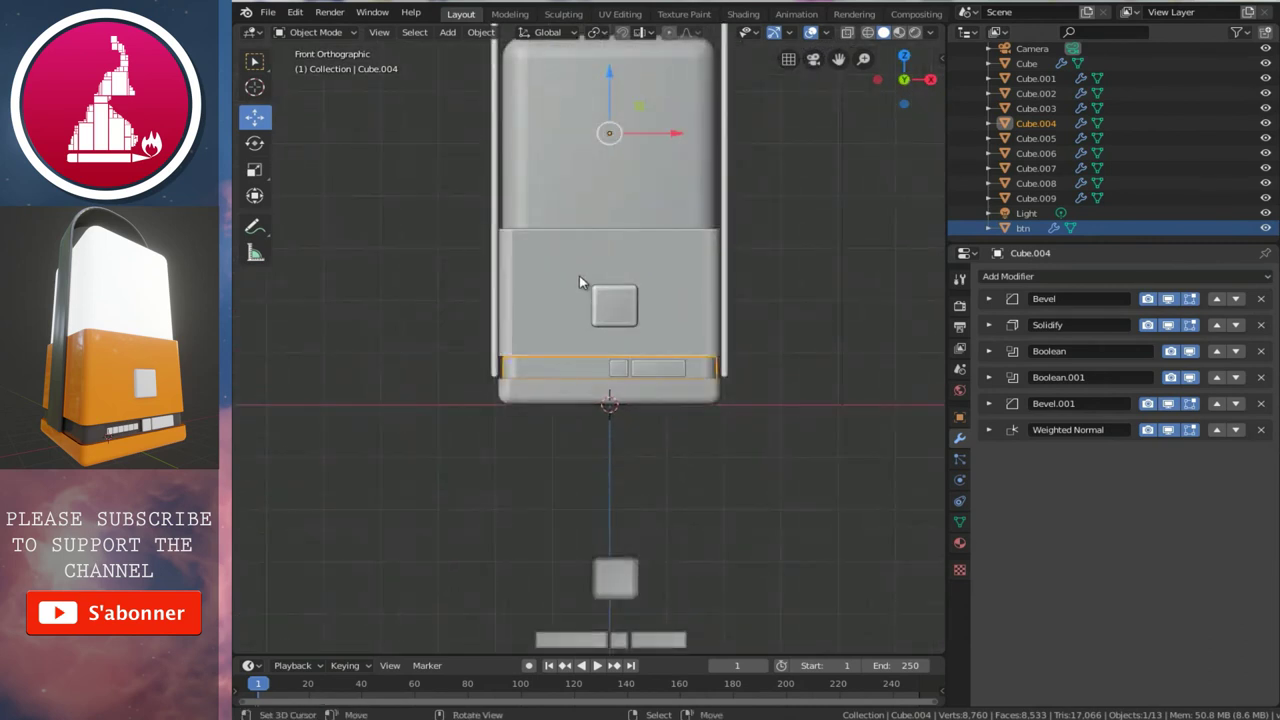
pyautogui.scroll(-2, 582, 274)
pyautogui.scroll(-2, 590, 280)
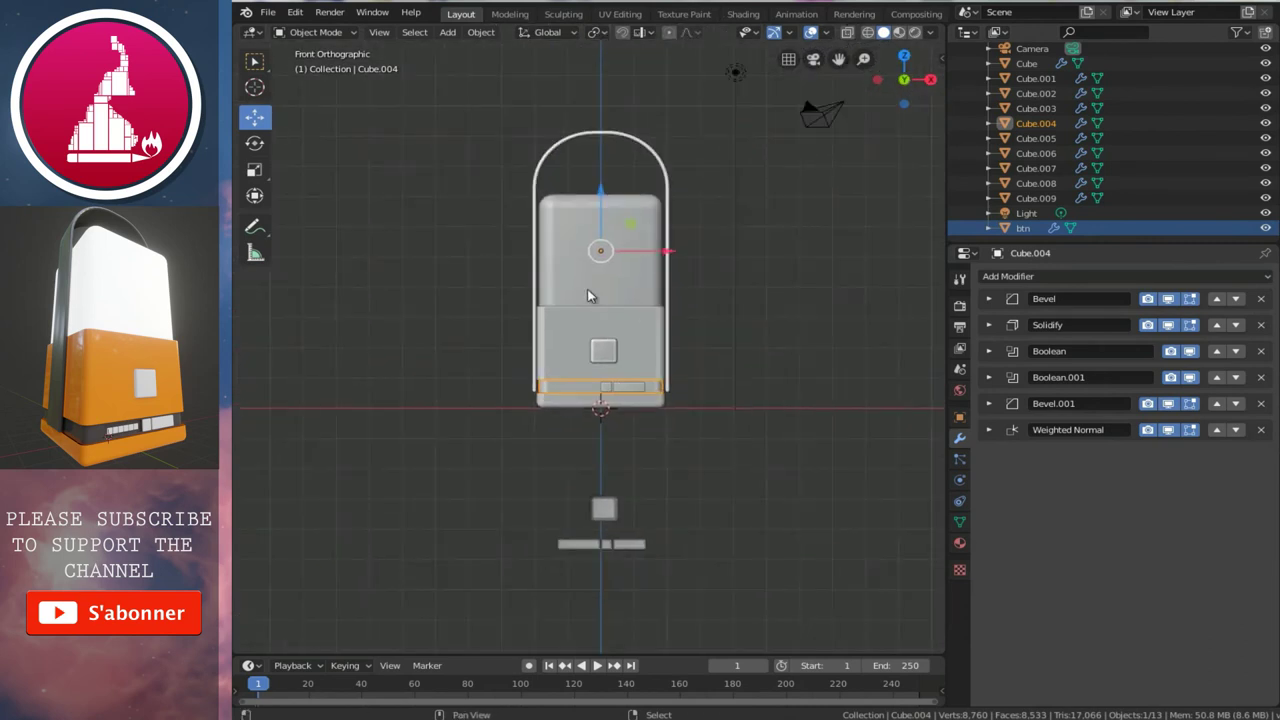
pyautogui.keyDown('shift'); pyautogui.scroll(-2, 594, 283); pyautogui.keyUp('shift')
pyautogui.keyDown('shift'); pyautogui.scroll(-1, 594, 283); pyautogui.keyUp('shift')
pyautogui.scroll(3, 589, 260)
pyautogui.moveTo(589, 260); pyautogui.dragTo(600, 323, button='middle')
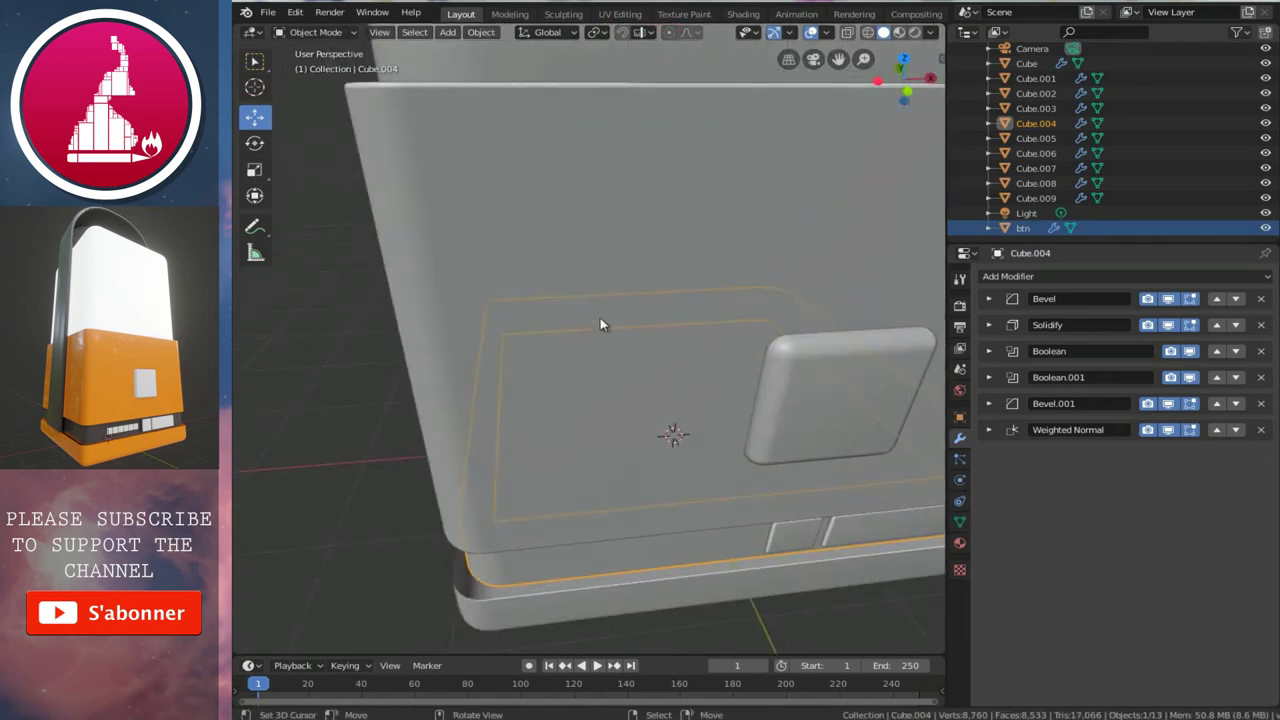
pyautogui.press('KP_1')
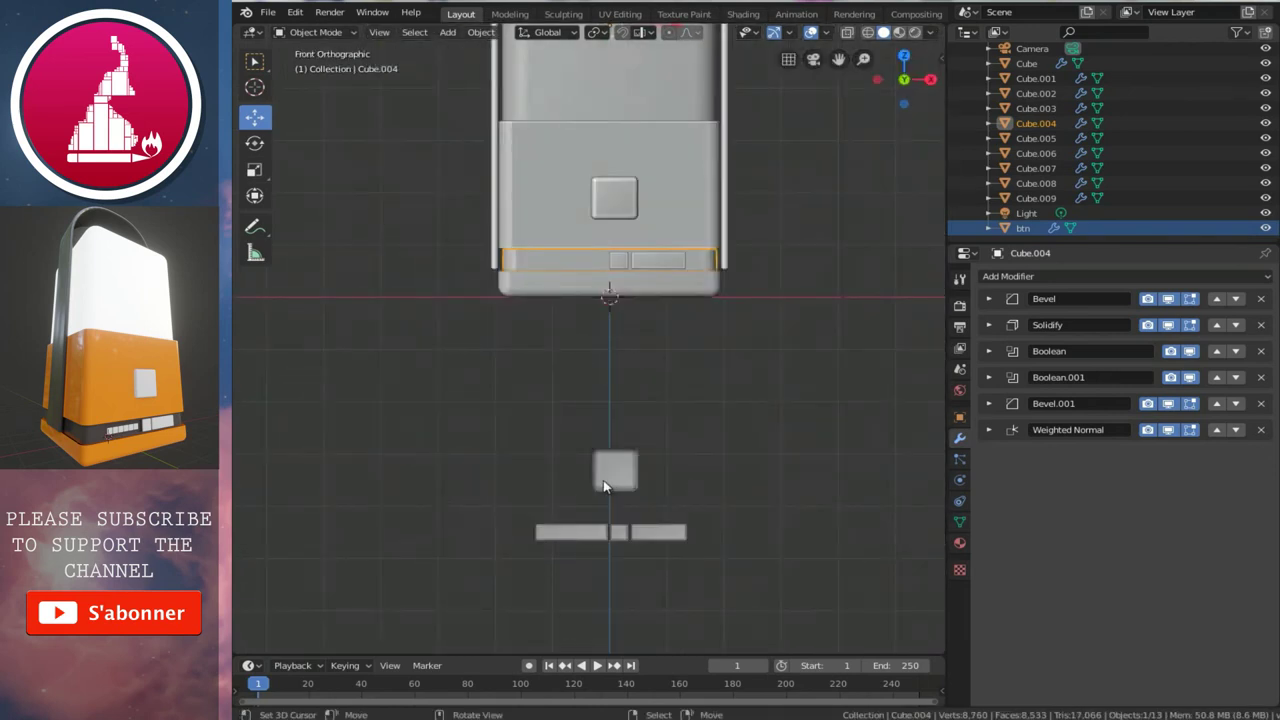
pyautogui.click(605, 485)
pyautogui.scroll(-3, 621, 379)
pyautogui.scroll(-1, 636, 380)
pyautogui.scroll(3, 640, 408)
pyautogui.scroll(4, 640, 408)
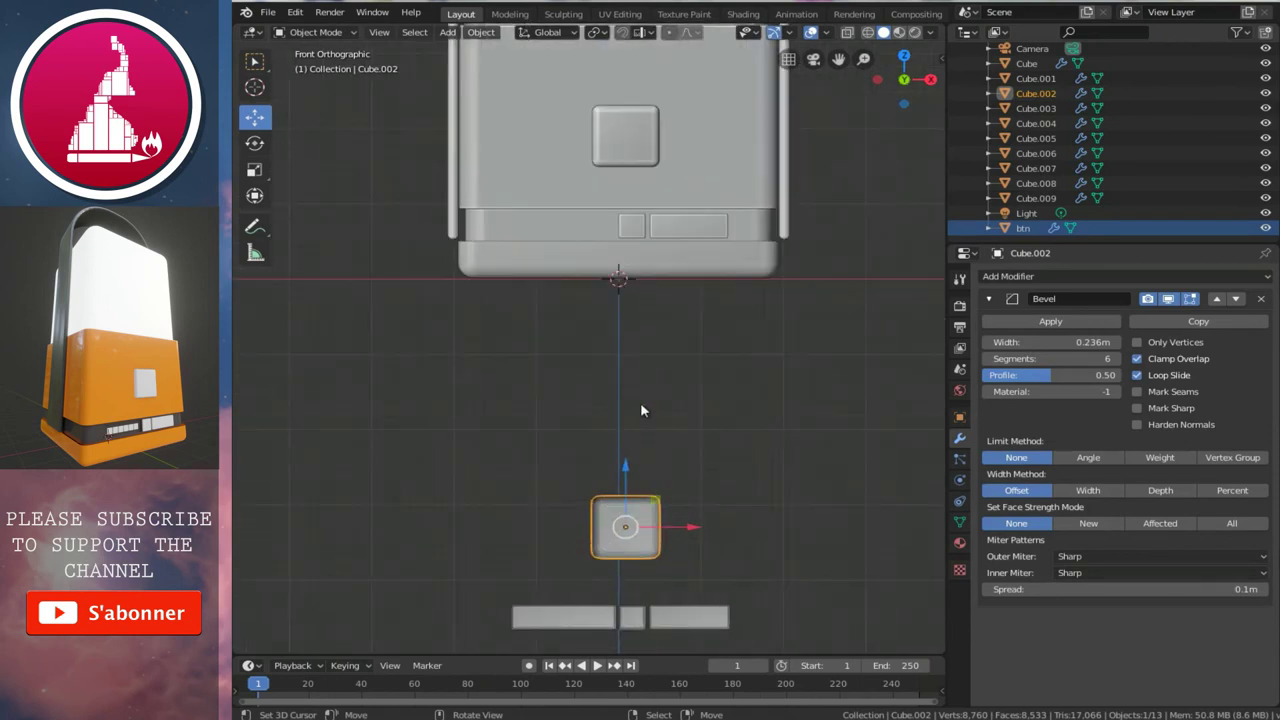
pyautogui.keyDown('shift'); pyautogui.click(575, 611); pyautogui.keyUp('shift')
pyautogui.keyDown('shift'); pyautogui.click(625, 612); pyautogui.keyUp('shift')
# - Move the selected cutters up along Z into the front of the lantern base
pyautogui.scroll(-1, 760, 368)
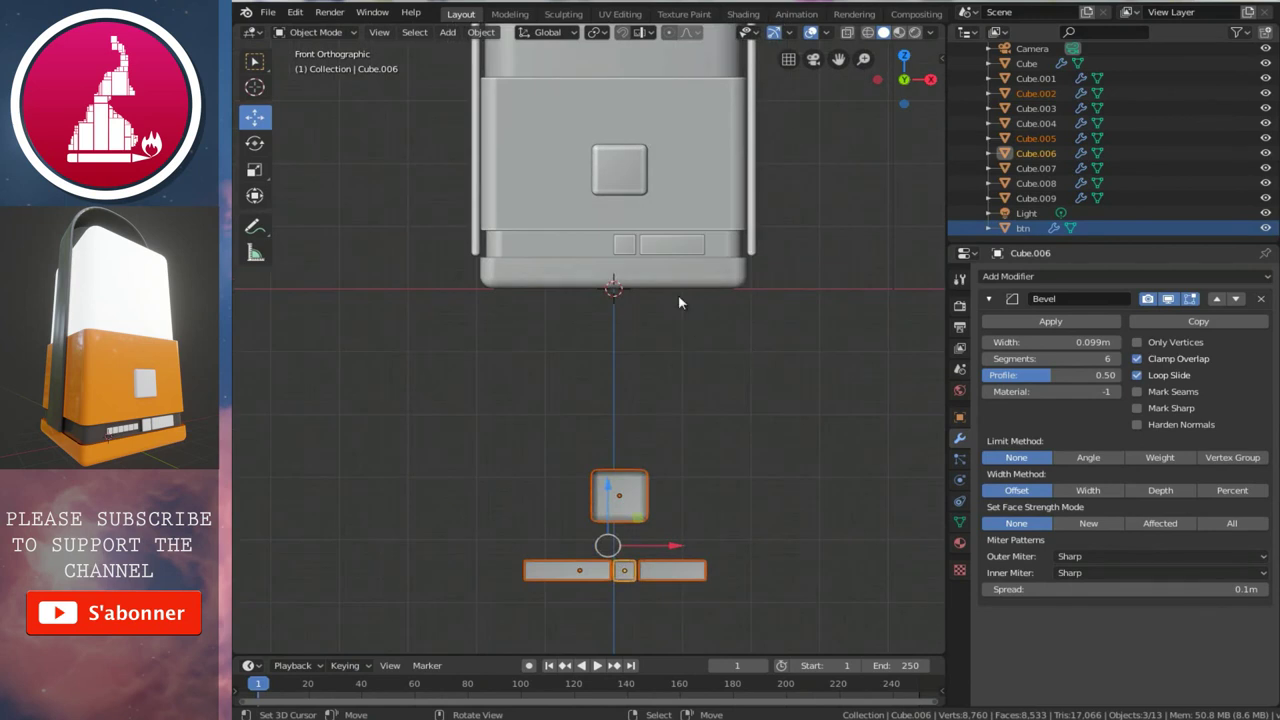
pyautogui.scroll(-1, 615, 455)
pyautogui.scroll(1, 620, 462)
pyautogui.scroll(-2, 751, 373)
pyautogui.scroll(-1, 656, 275)
pyautogui.scroll(1, 613, 375)
pyautogui.scroll(1, 613, 375)
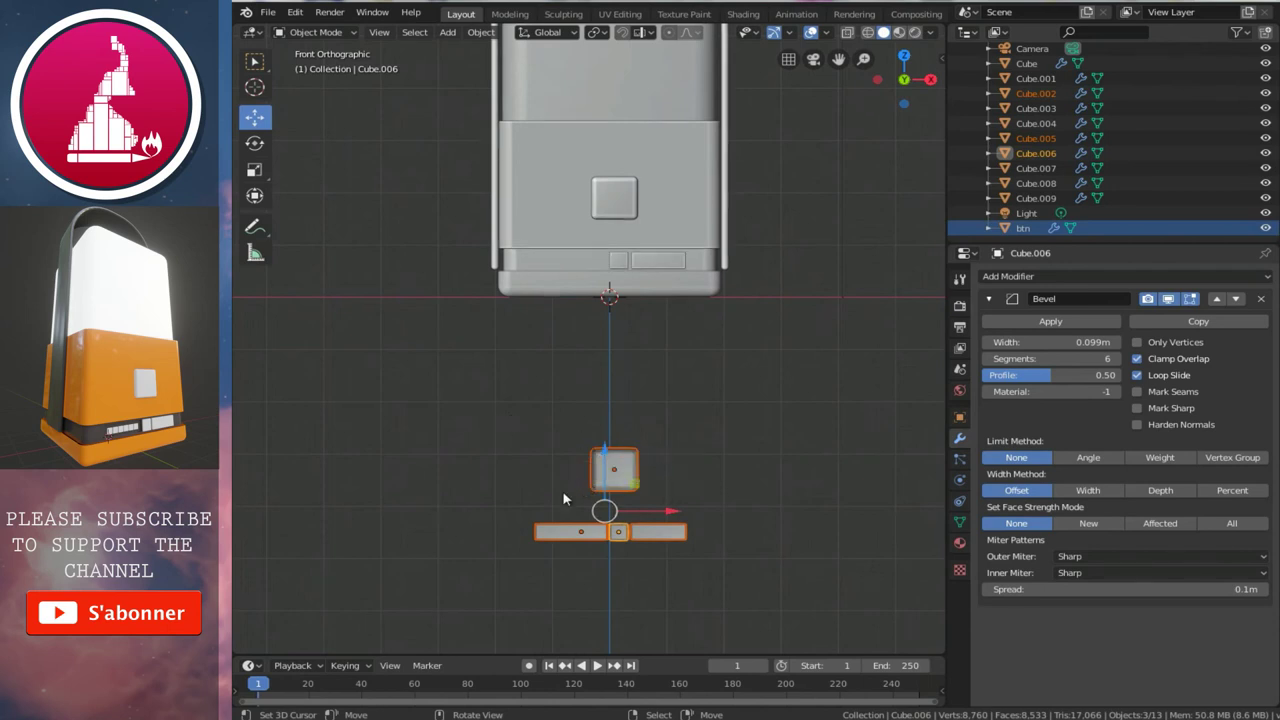
pyautogui.moveTo(604, 450); pyautogui.dragTo(600, 180)
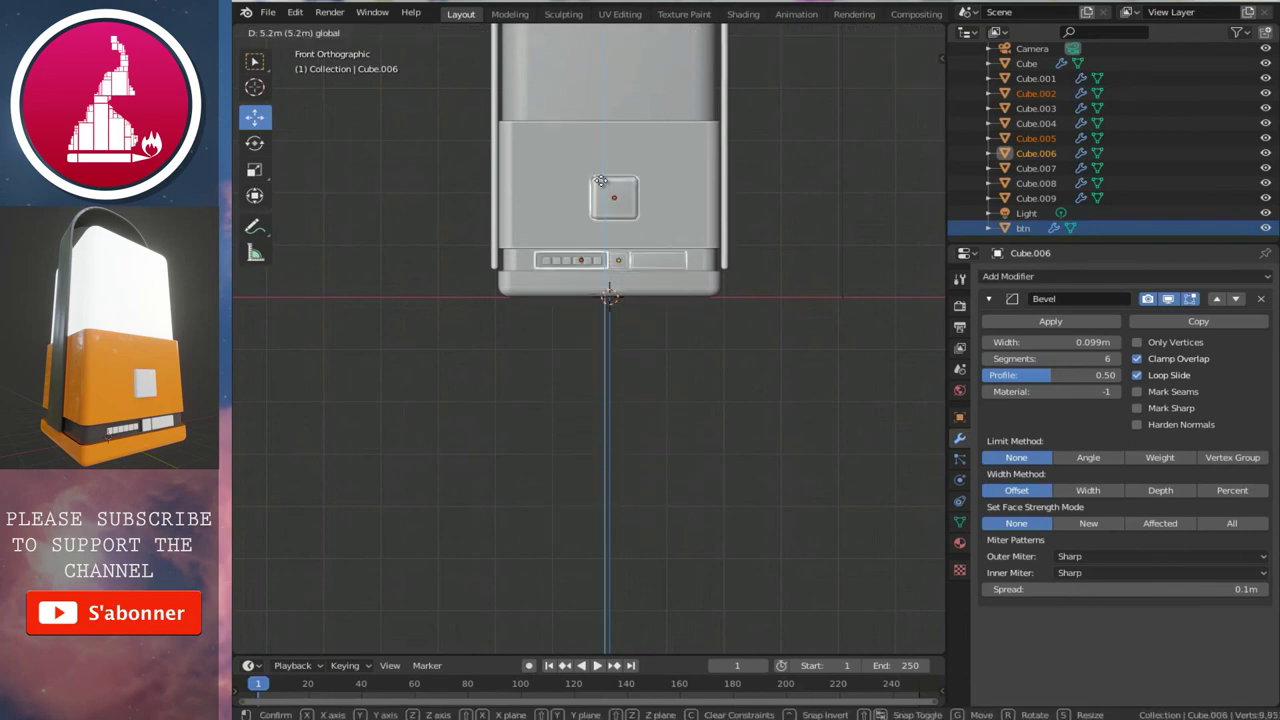
pyautogui.moveTo(600, 180); pyautogui.dragTo(600, 180)
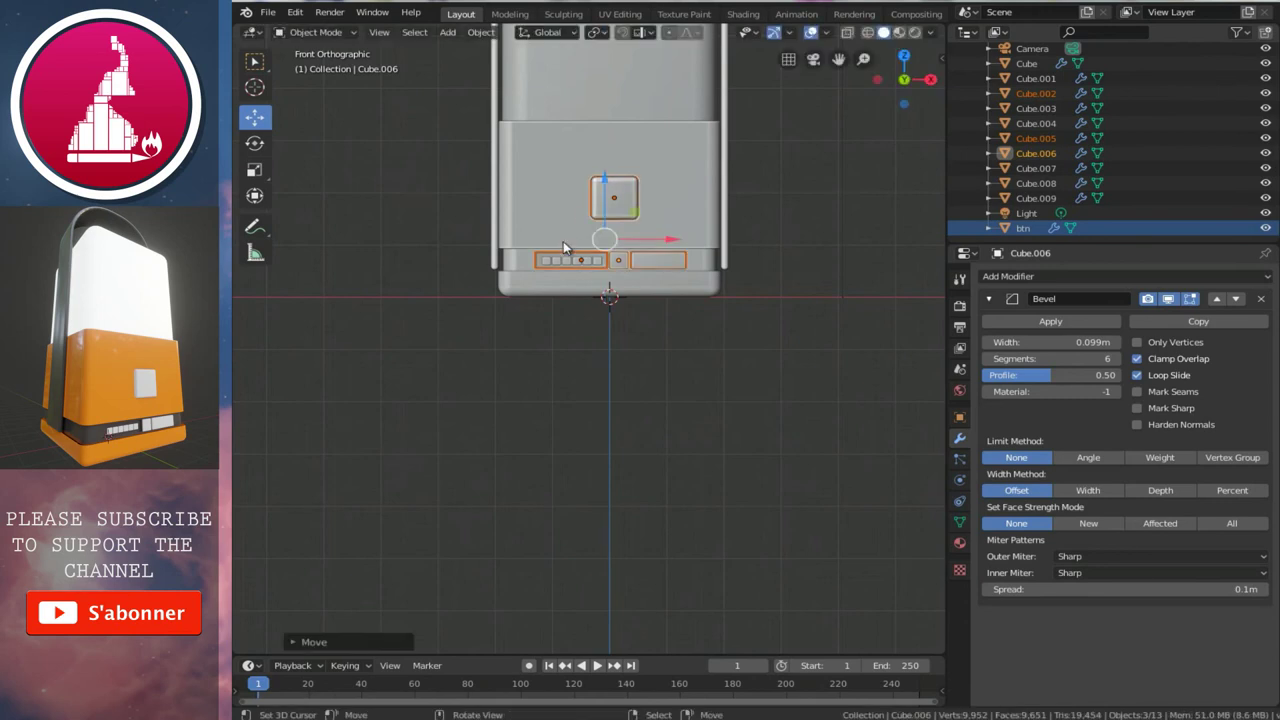
pyautogui.scroll(3, 563, 245)
pyautogui.keyDown('shift'); pyautogui.scroll(2, 560, 270); pyautogui.keyUp('shift')
pyautogui.moveTo(557, 285); pyautogui.dragTo(580, 287, button='middle')
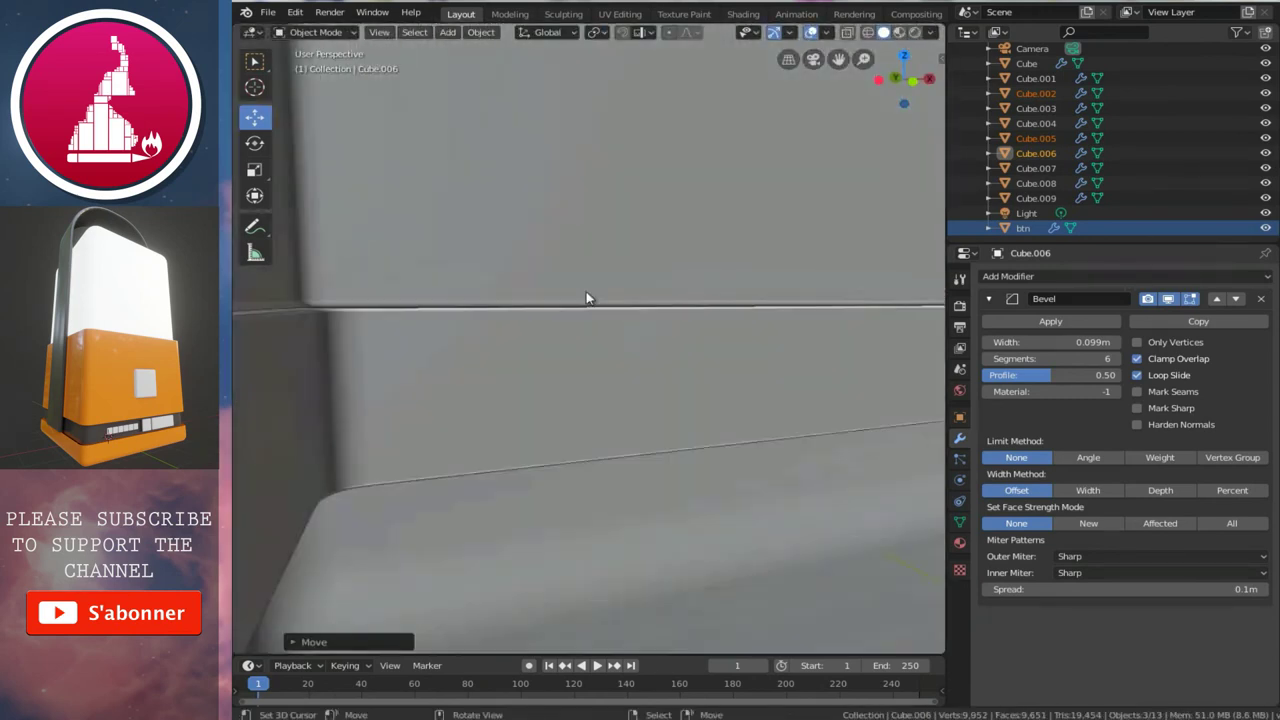
pyautogui.scroll(2, 580, 290)
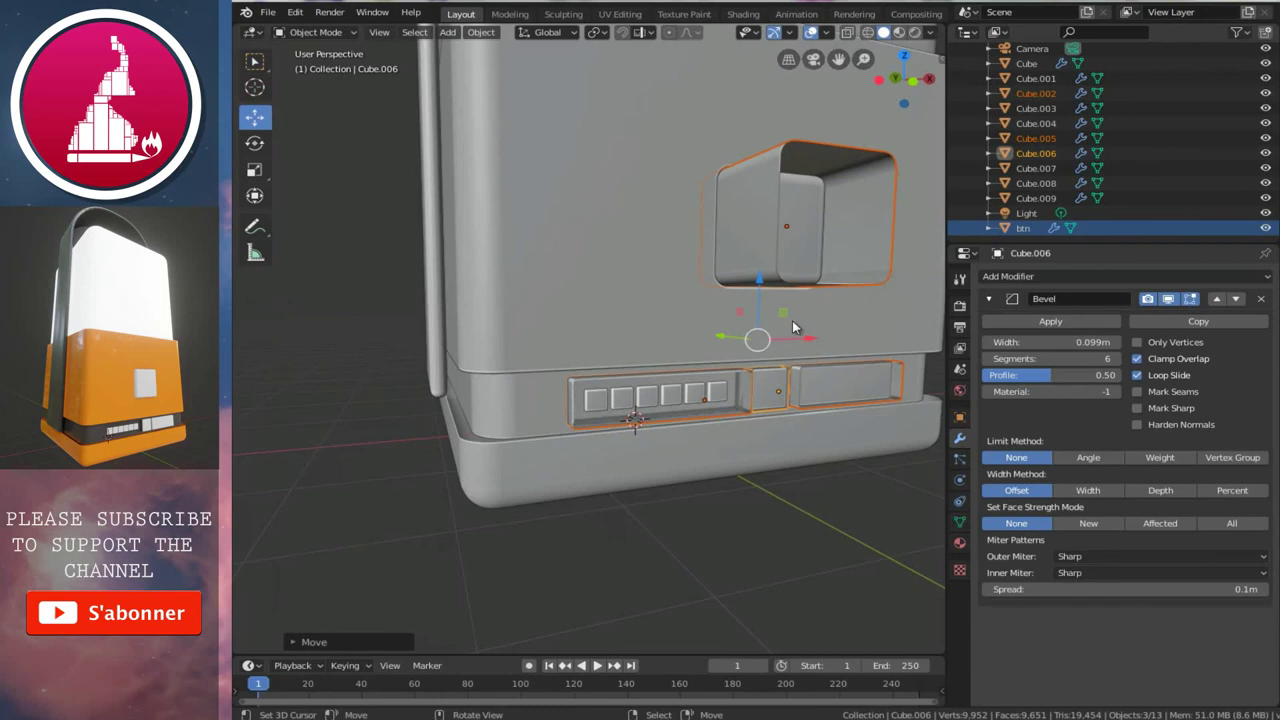
# - Hide the slotted strip Cube.005 and the small cube Cube.002
pyautogui.click(1265, 123)
pyautogui.click(1265, 123)
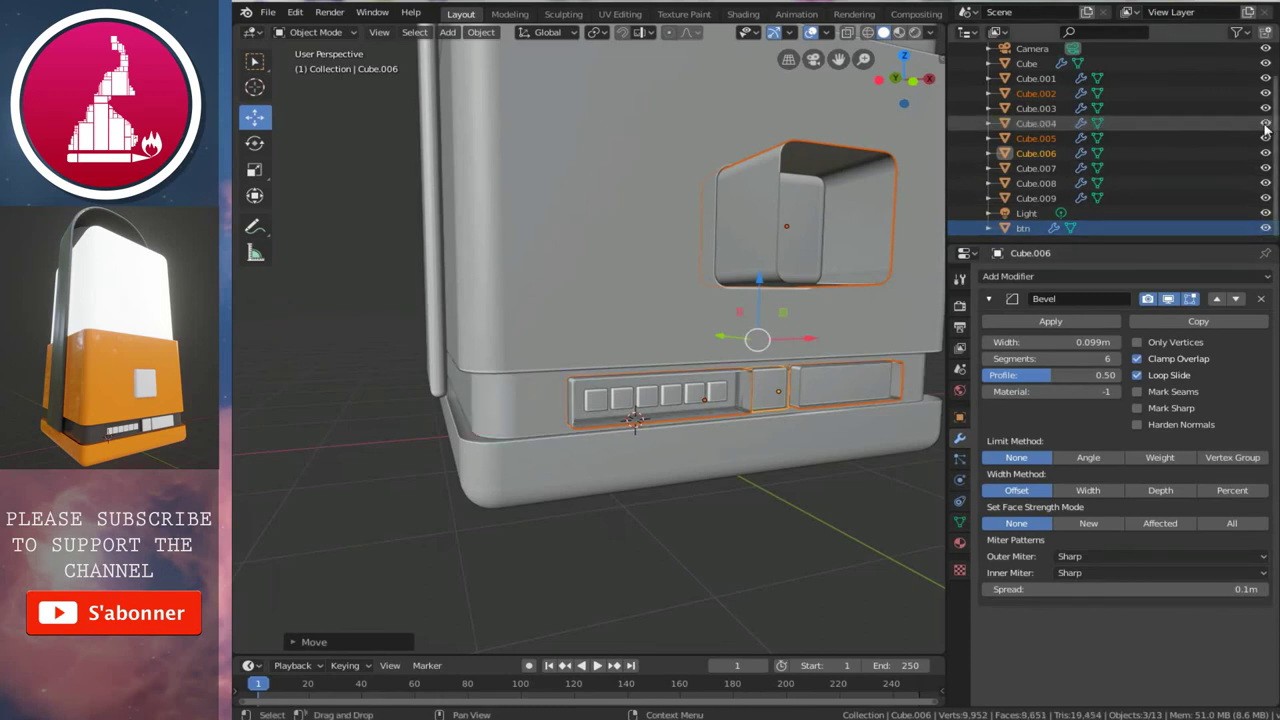
pyautogui.click(618, 416)
pyautogui.moveTo(562, 410); pyautogui.dragTo(845, 468, button='middle')
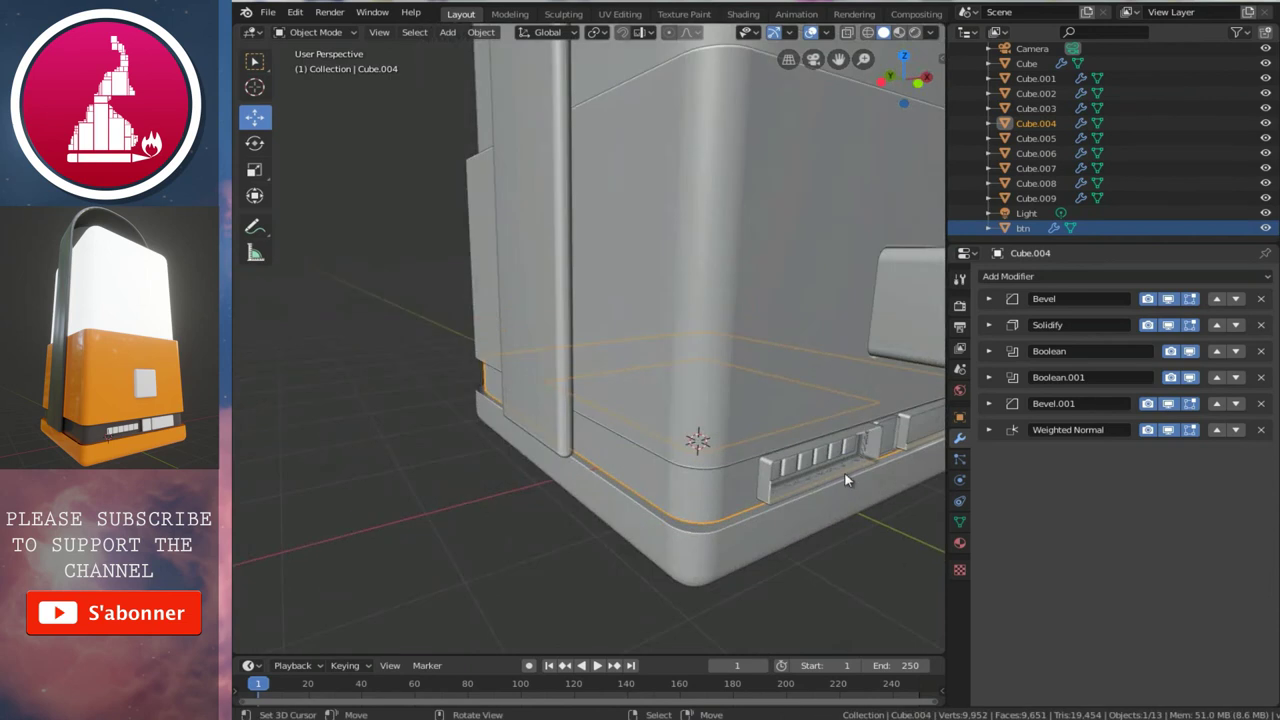
pyautogui.click(845, 481)
pyautogui.click(905, 434)
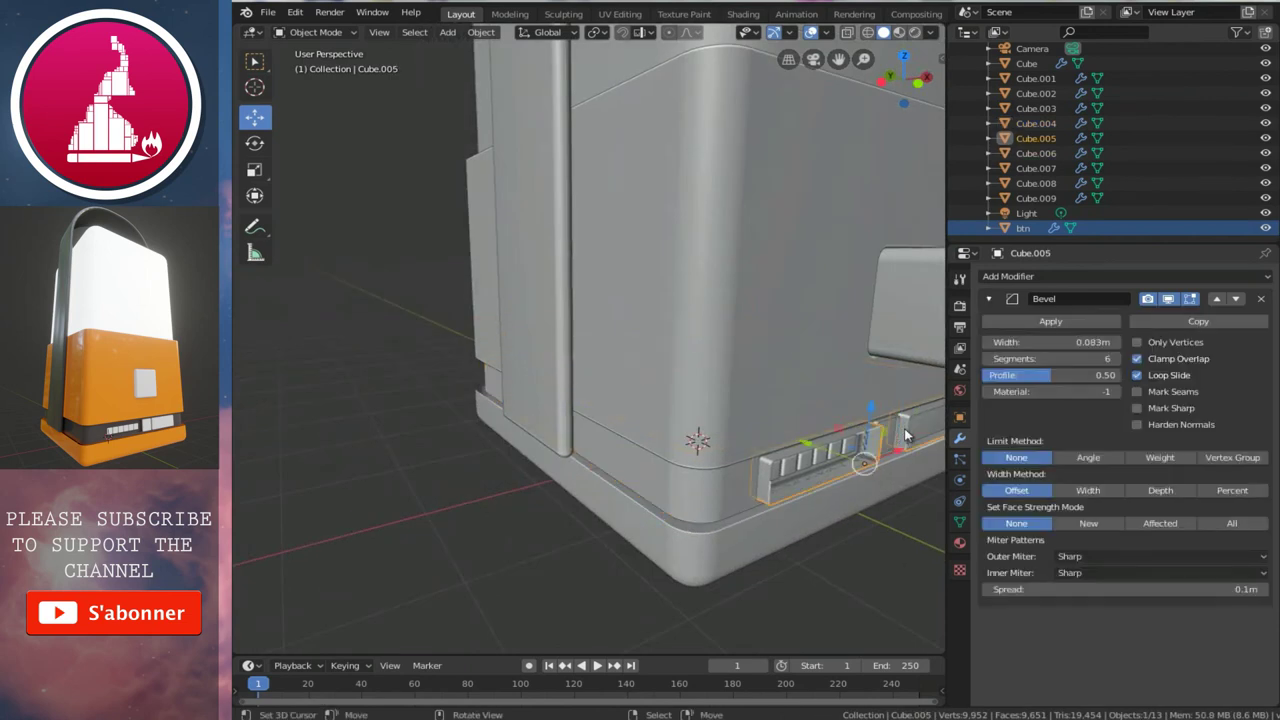
pyautogui.click(1265, 138)
pyautogui.moveTo(772, 331)
pyautogui.mouseDown(button='middle')
pyautogui.moveTo(687, 340)
pyautogui.moveTo(666, 306)
pyautogui.mouseUp(button='middle')
pyautogui.scroll(3, 666, 306)
pyautogui.click(722, 206)
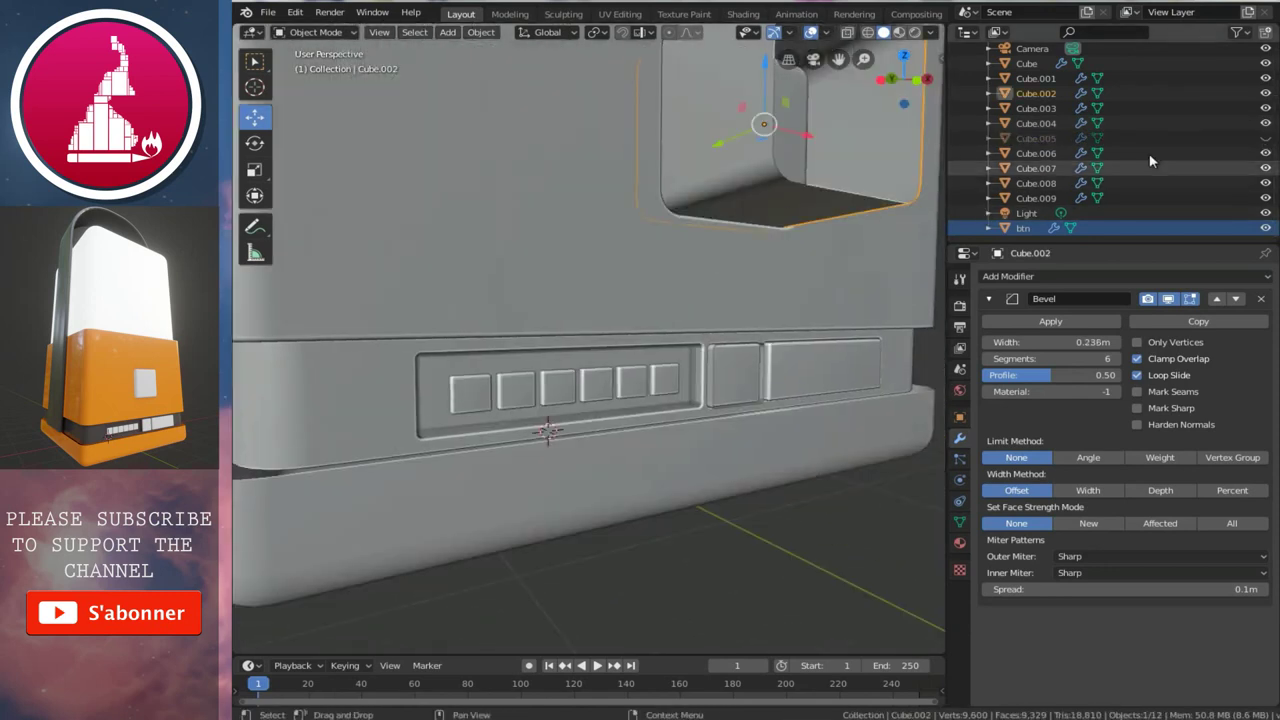
pyautogui.click(1265, 93)
# - Select the six-button strip Cube.008 and switch to the Shading workspace
pyautogui.scroll(-3, 676, 274)
pyautogui.moveTo(676, 274); pyautogui.dragTo(588, 300, button='middle')
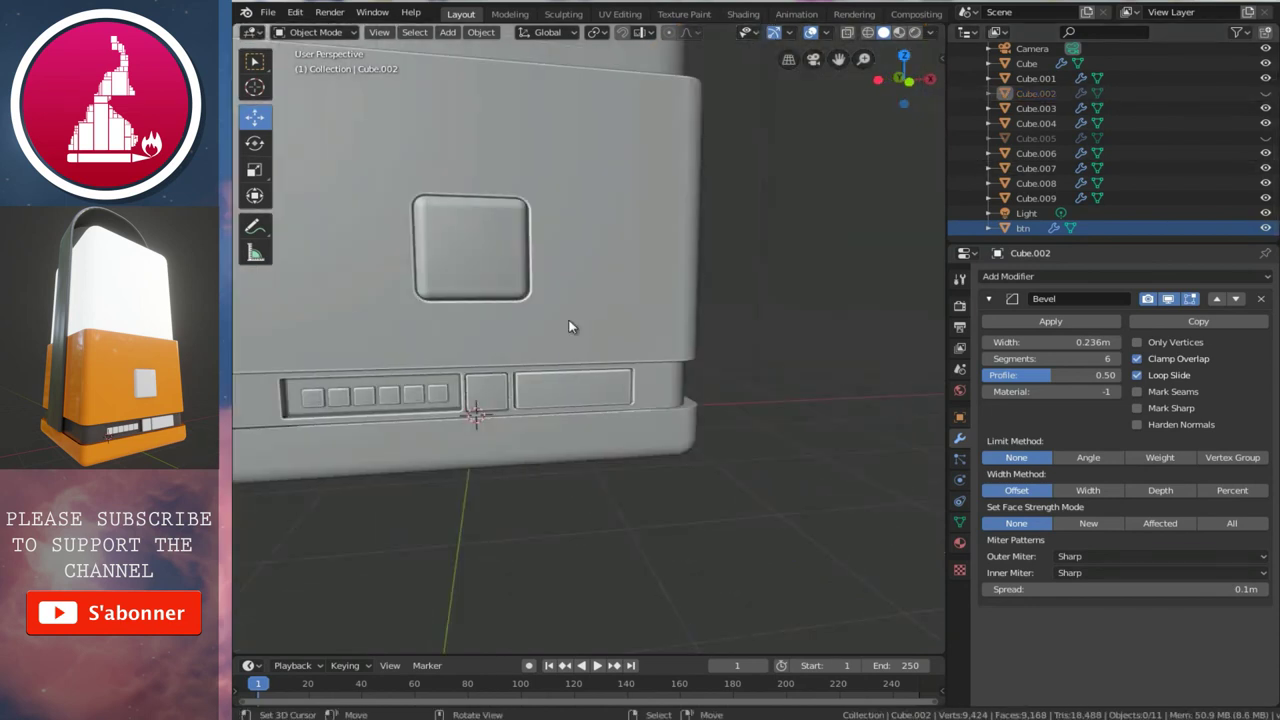
pyautogui.click(424, 392)
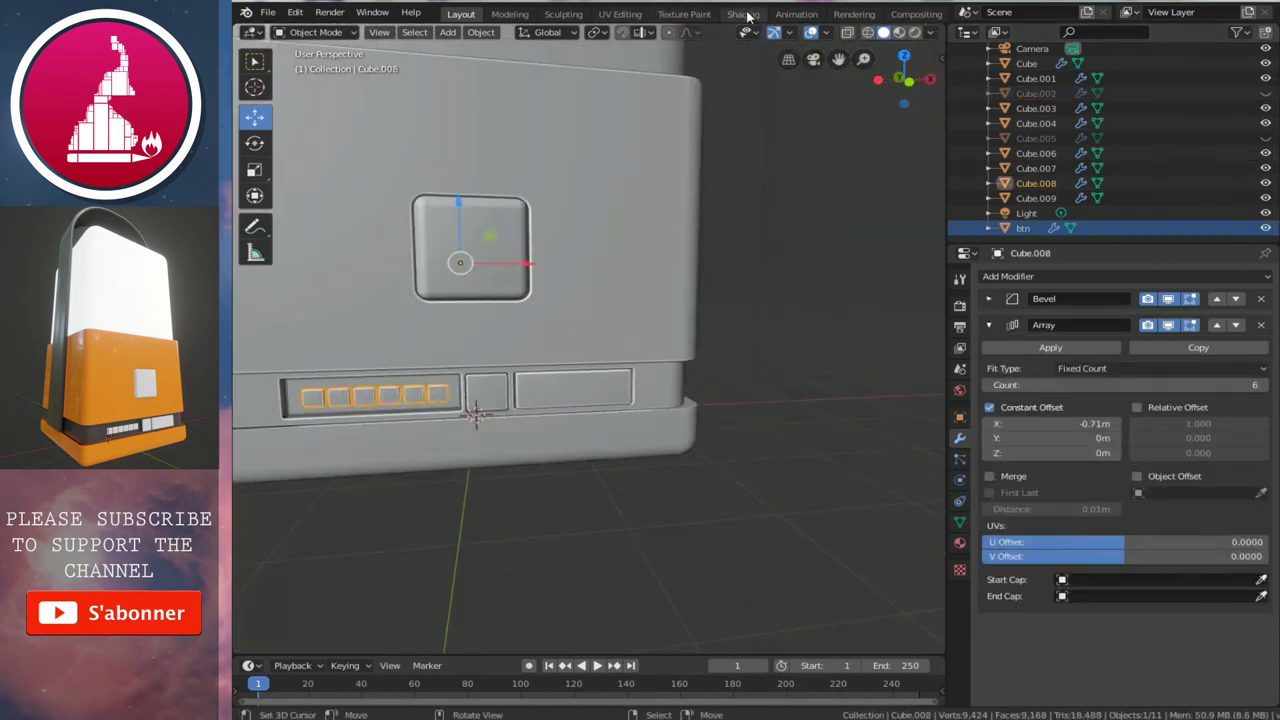
pyautogui.click(743, 14)
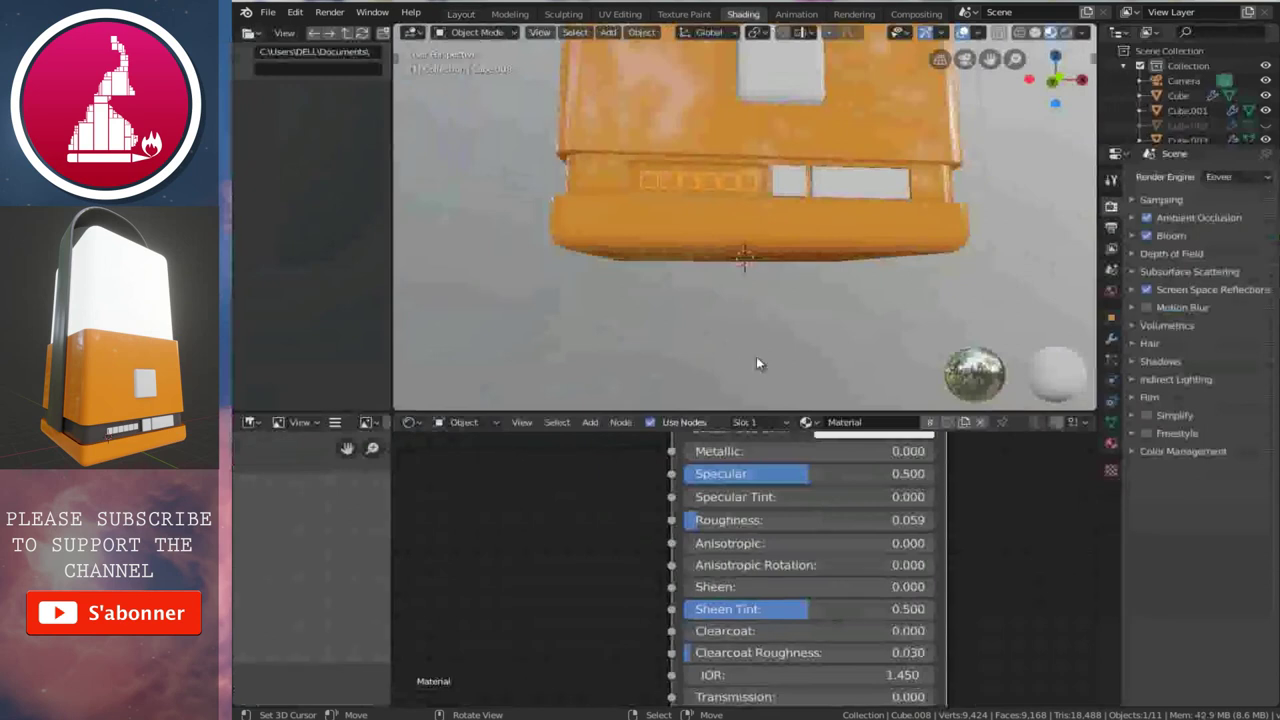
# - Assign the white material to the button strip and give Cube.004 a fresh new material
pyautogui.click(816, 423)
pyautogui.click(830, 475)
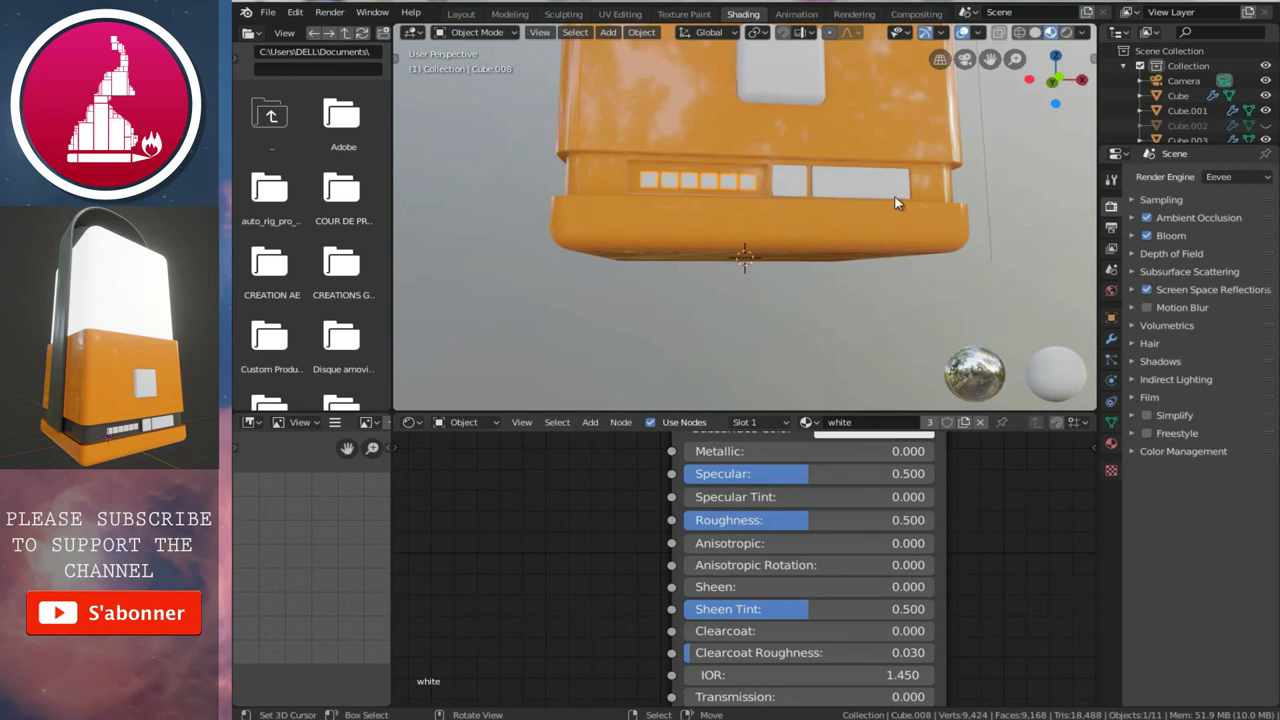
pyautogui.click(928, 179)
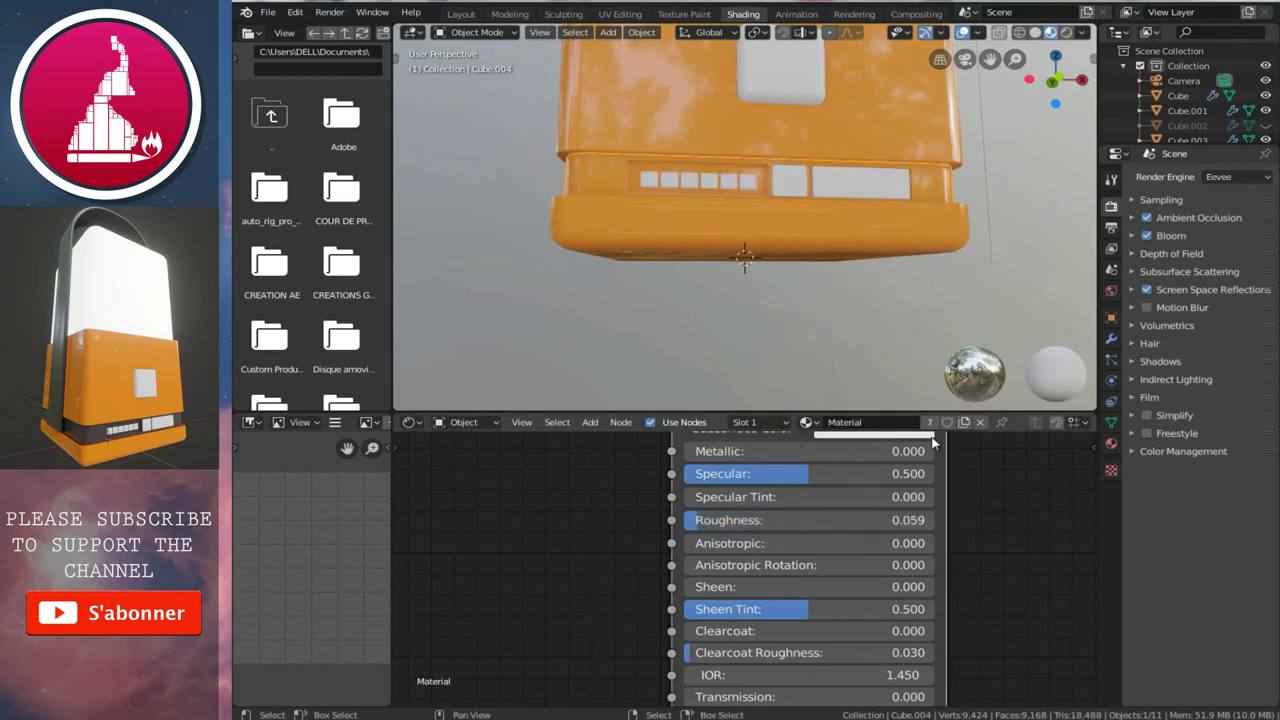
pyautogui.keyDown('shift'); pyautogui.scroll(2, 848, 476); pyautogui.keyUp('shift')
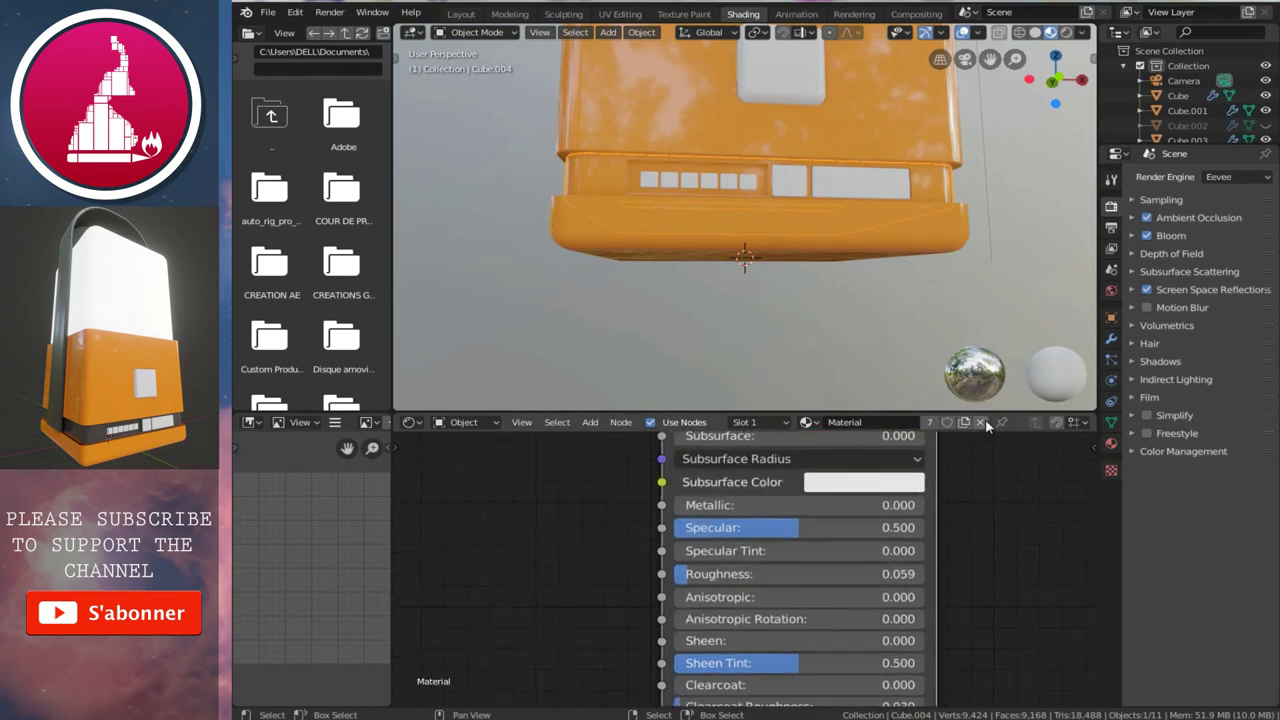
pyautogui.click(980, 422)
pyautogui.click(833, 424)
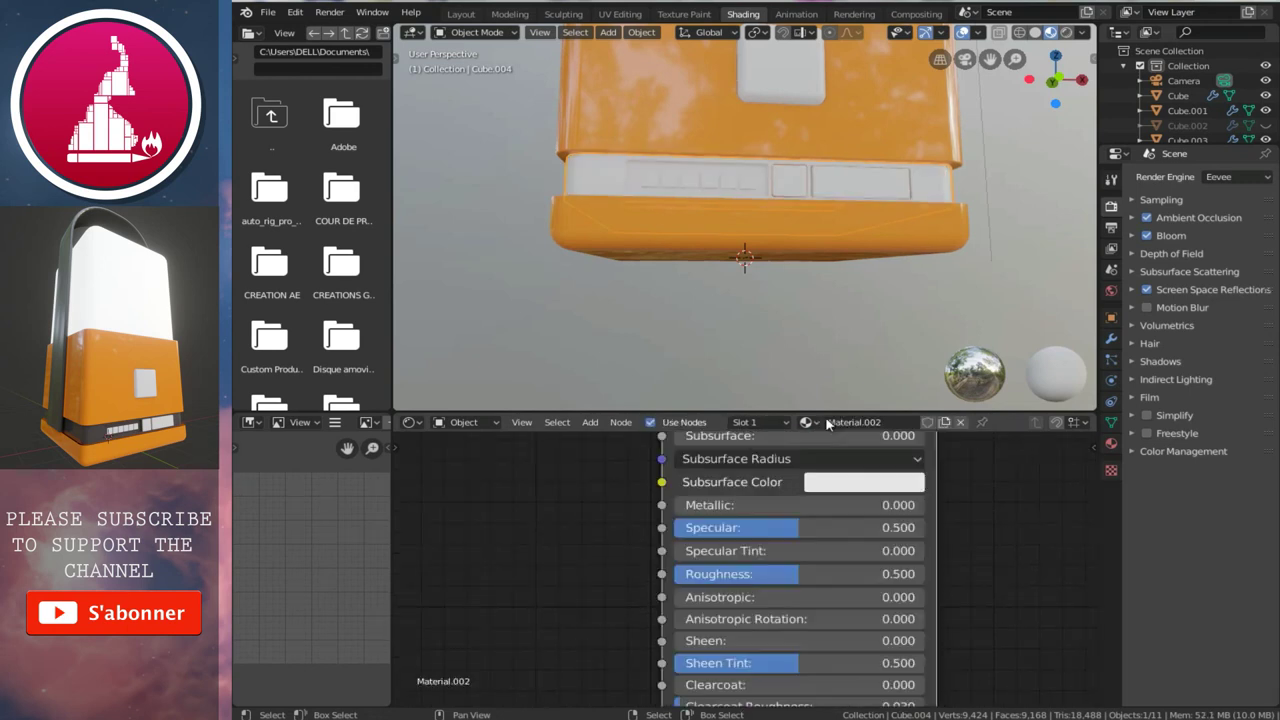
# - Darken the new material's Base Color to a dark grey (V 0.330)
pyautogui.keyDown('shift'); pyautogui.scroll(1, 735, 577); pyautogui.keyUp('shift')
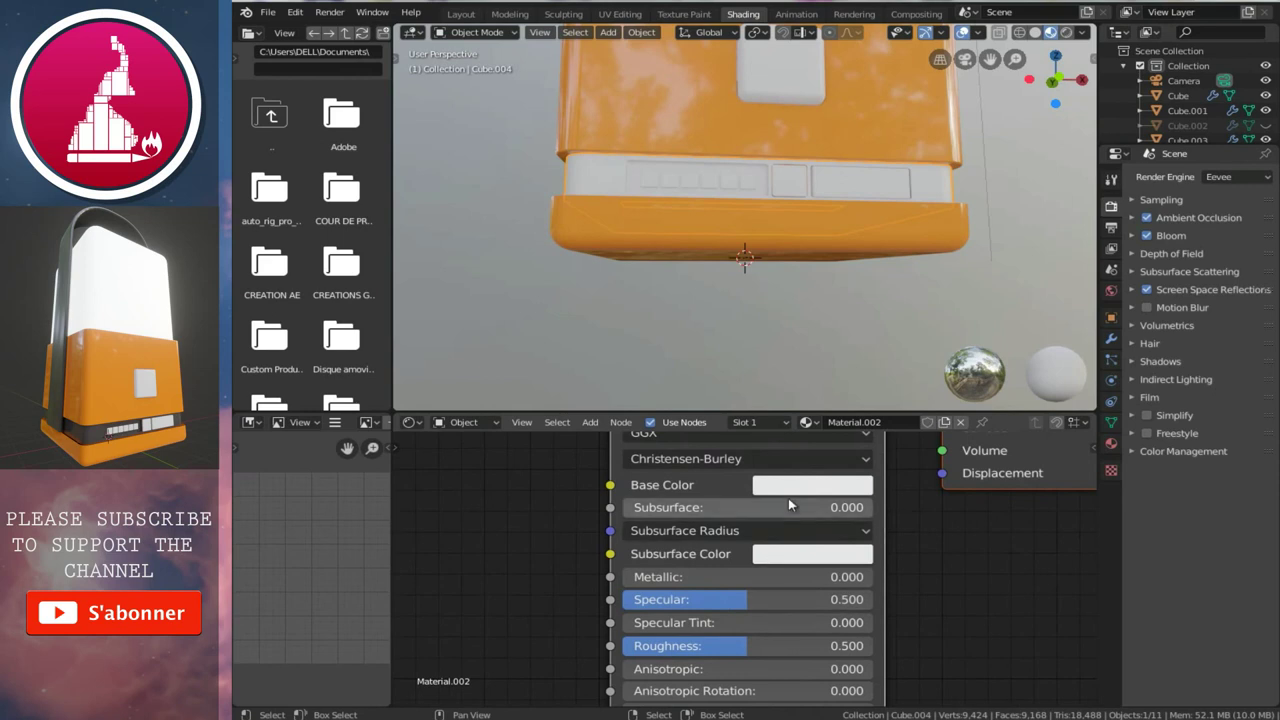
pyautogui.click(805, 485)
pyautogui.moveTo(951, 229); pyautogui.dragTo(952, 285)
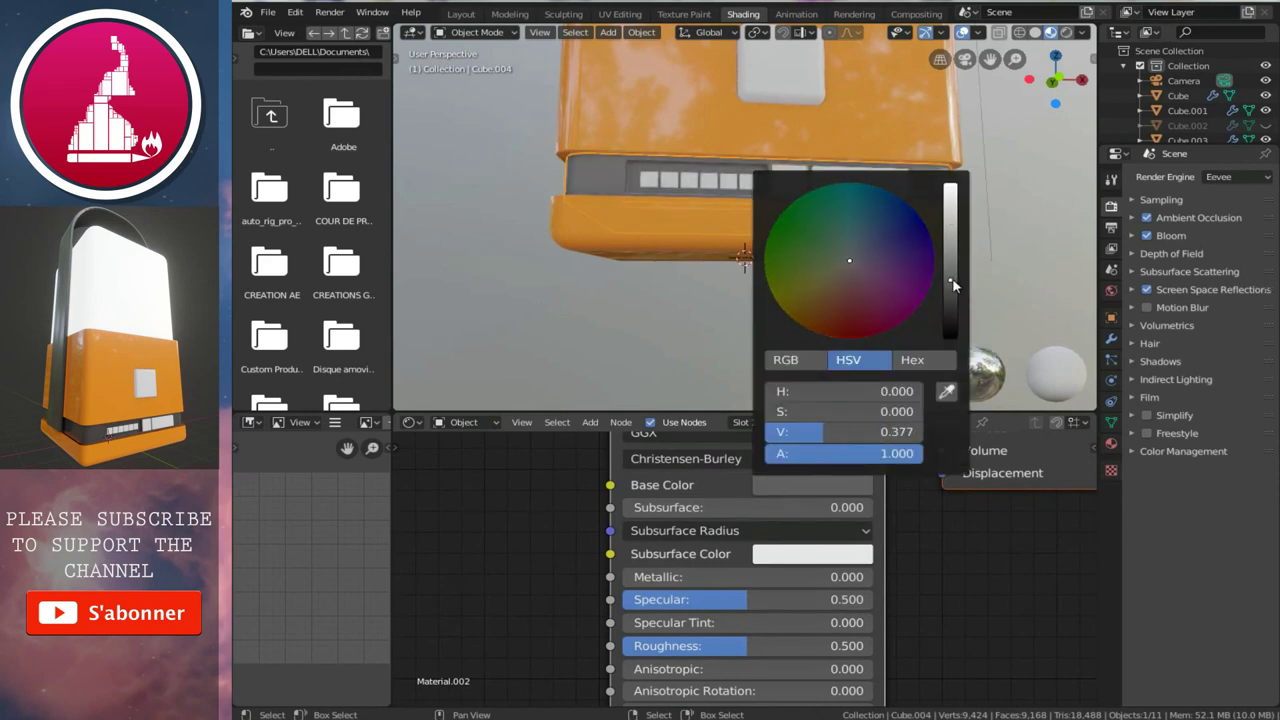
pyautogui.moveTo(953, 287); pyautogui.dragTo(953, 291)
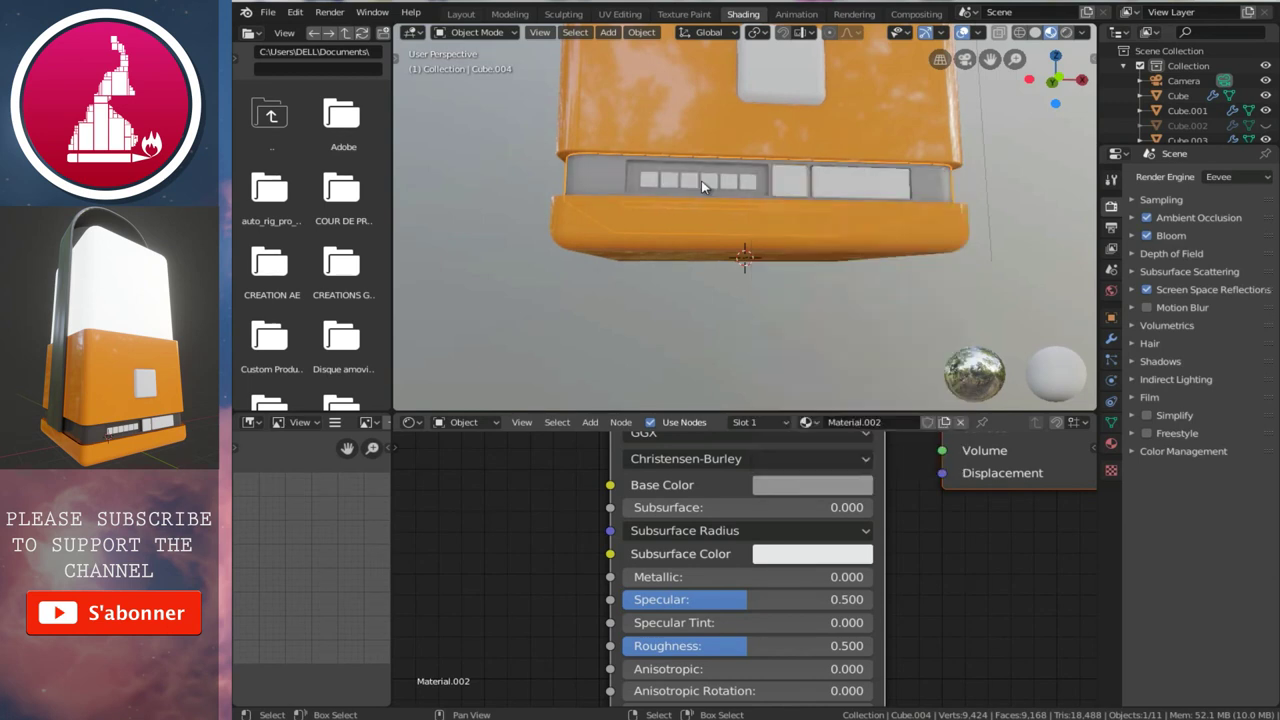
pyautogui.scroll(-2, 701, 180)
pyautogui.click(833, 487)
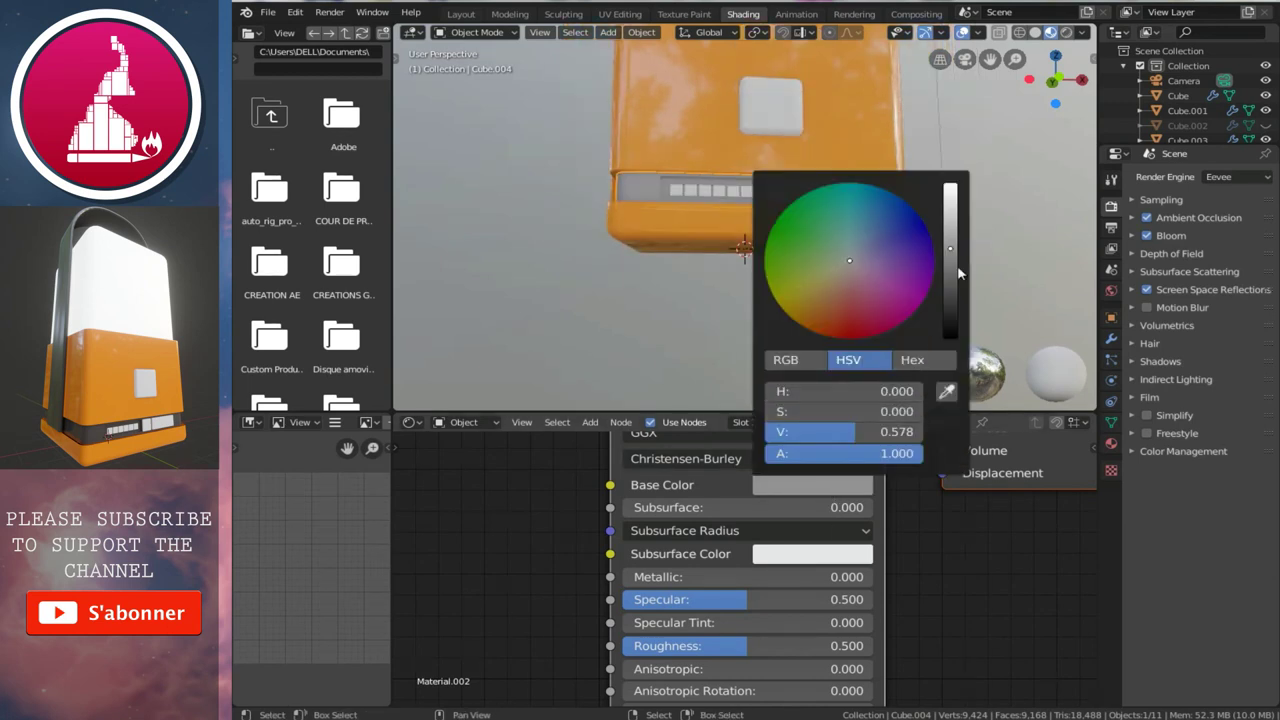
pyautogui.moveTo(951, 273); pyautogui.dragTo(951, 291)
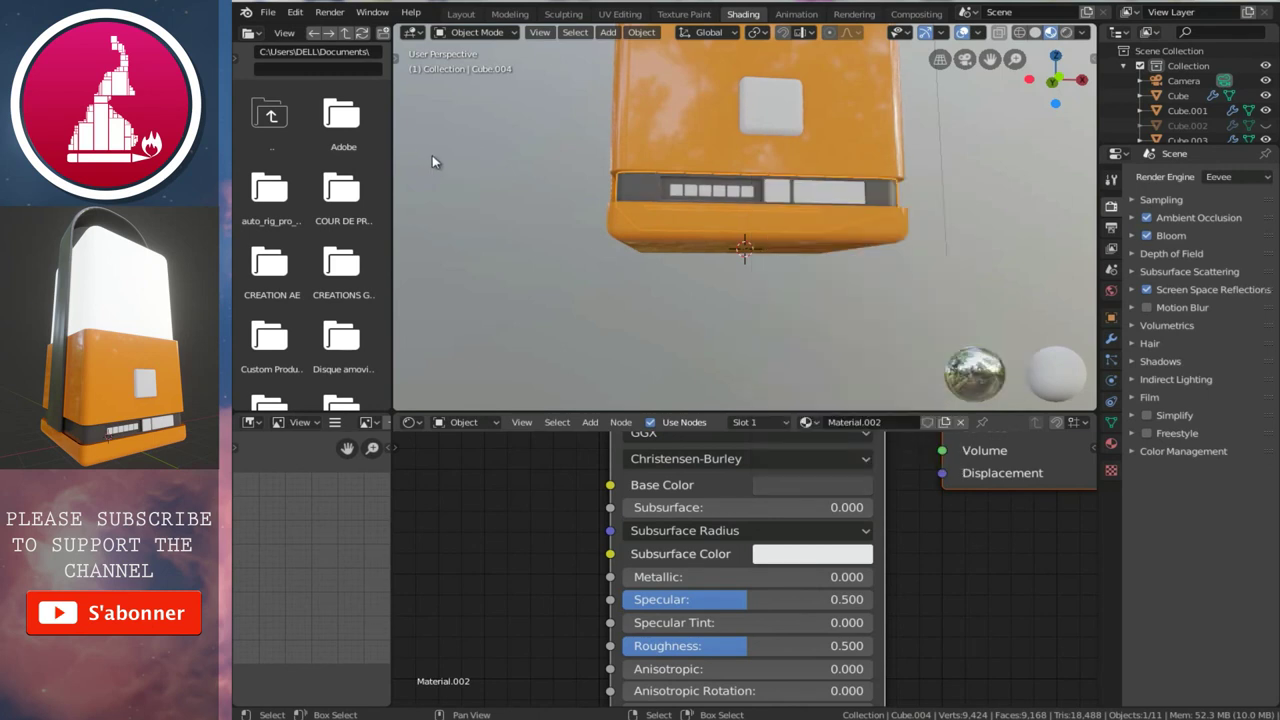
# - Select the lantern's side strip piece (Cube.003)
pyautogui.moveTo(669, 161); pyautogui.dragTo(685, 190, button='middle')
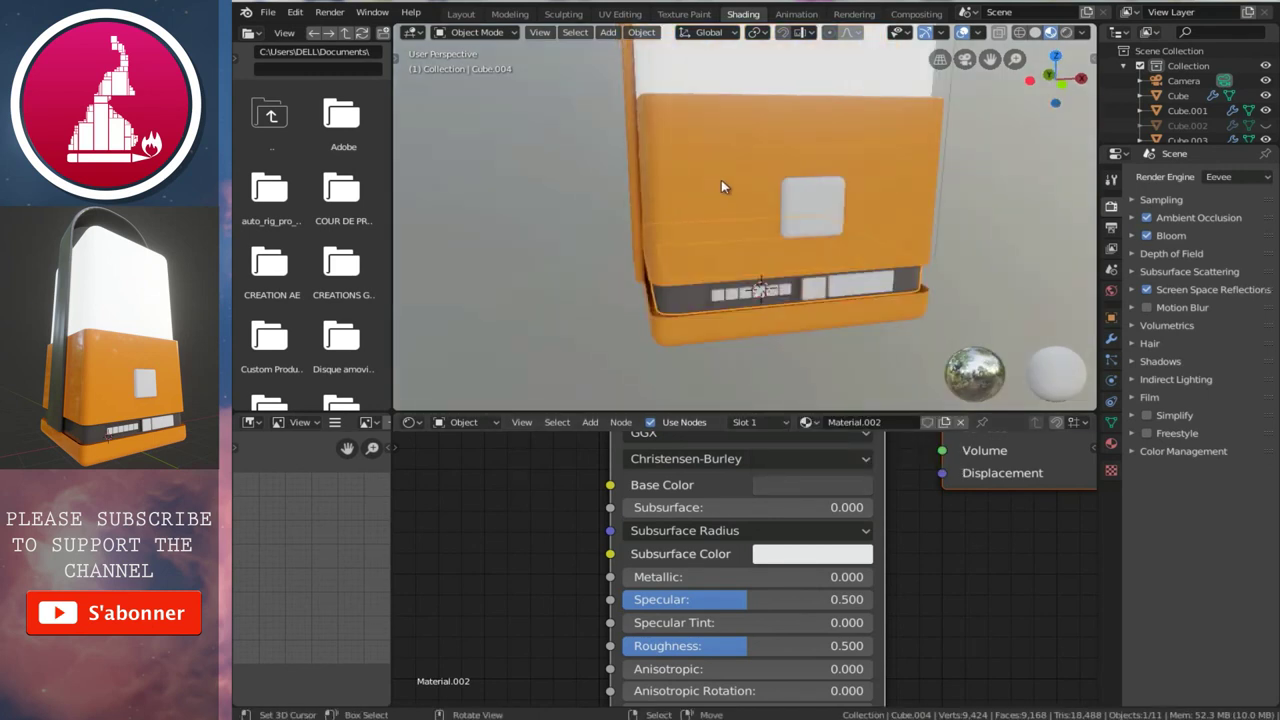
pyautogui.keyDown('shift'); pyautogui.scroll(1, 700, 208); pyautogui.keyUp('shift')
pyautogui.keyDown('shift'); pyautogui.scroll(1, 700, 208); pyautogui.keyUp('shift')
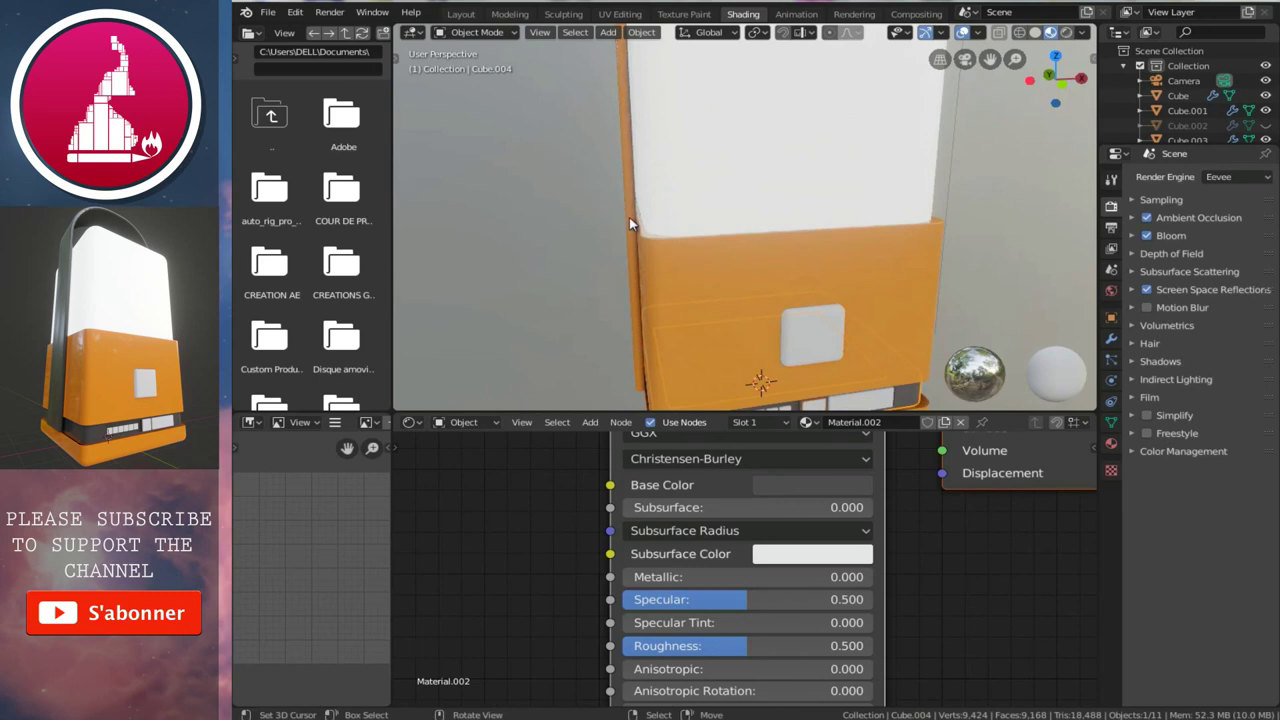
pyautogui.click(629, 217)
# - Give the side strip the dark grey Material.002 and lower its roughness to 0.141
pyautogui.click(806, 422)
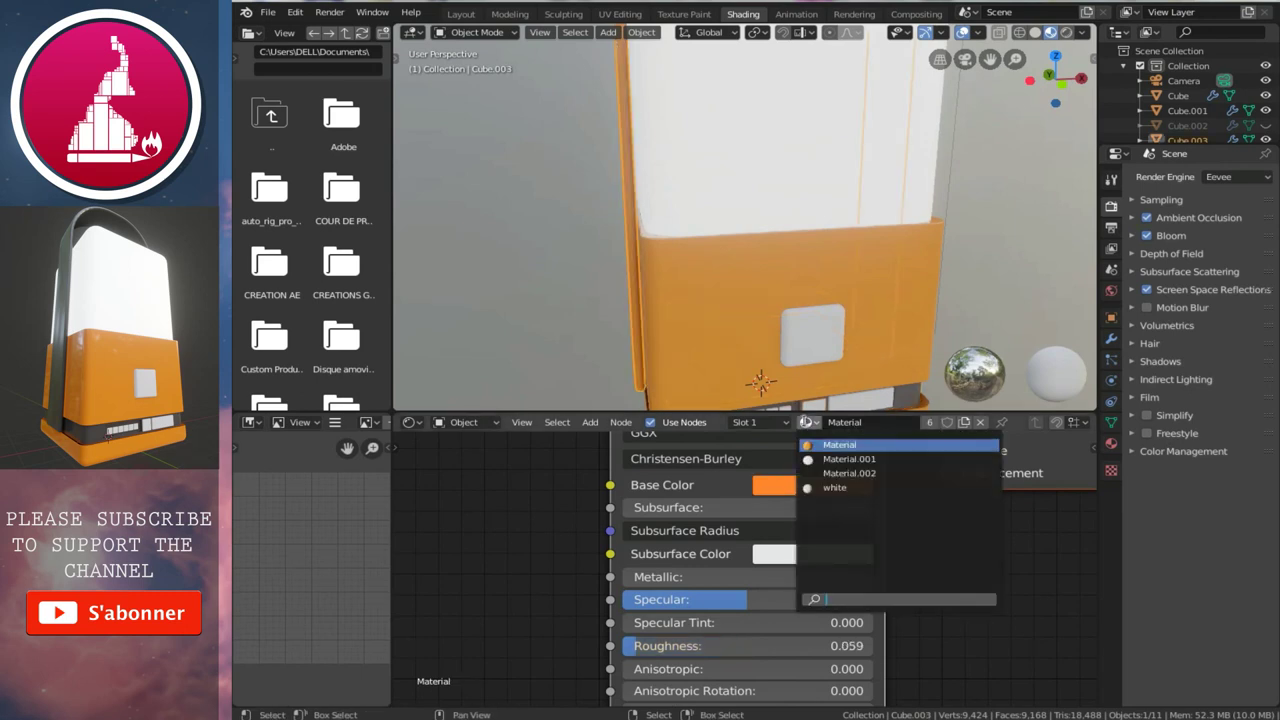
pyautogui.click(840, 473)
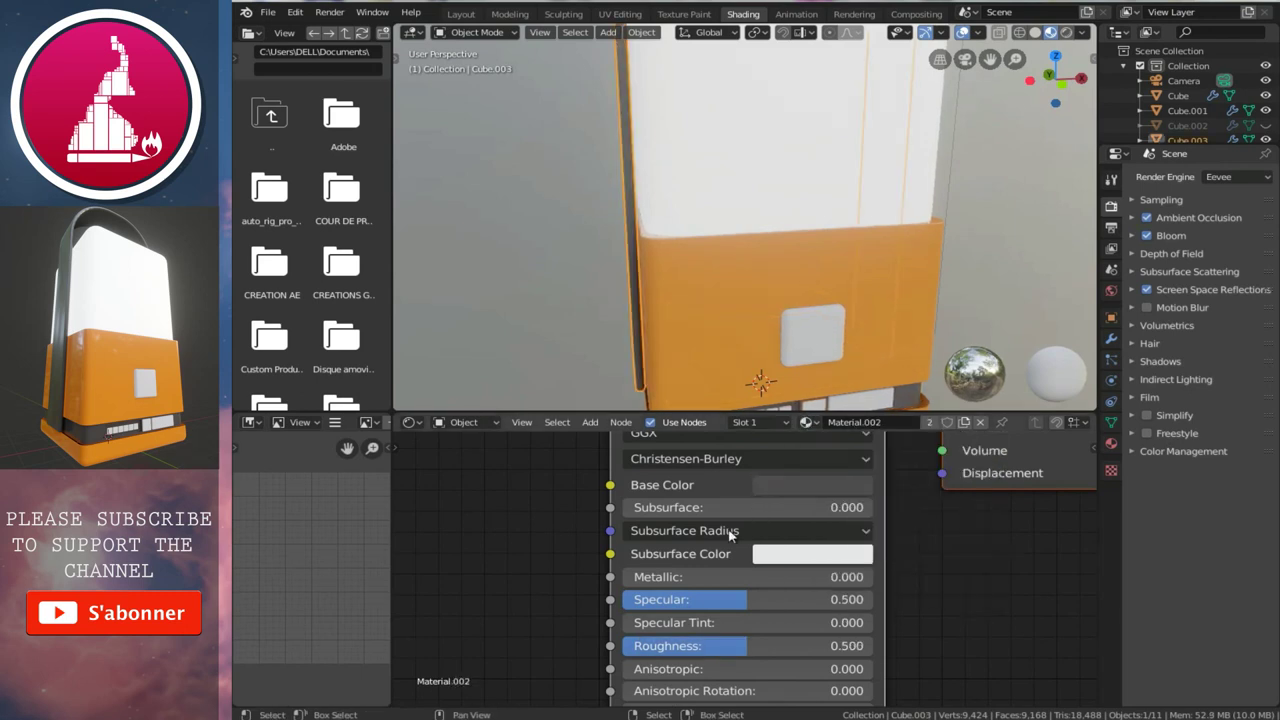
pyautogui.keyDown('shift'); pyautogui.scroll(-2, 760, 610); pyautogui.keyUp('shift')
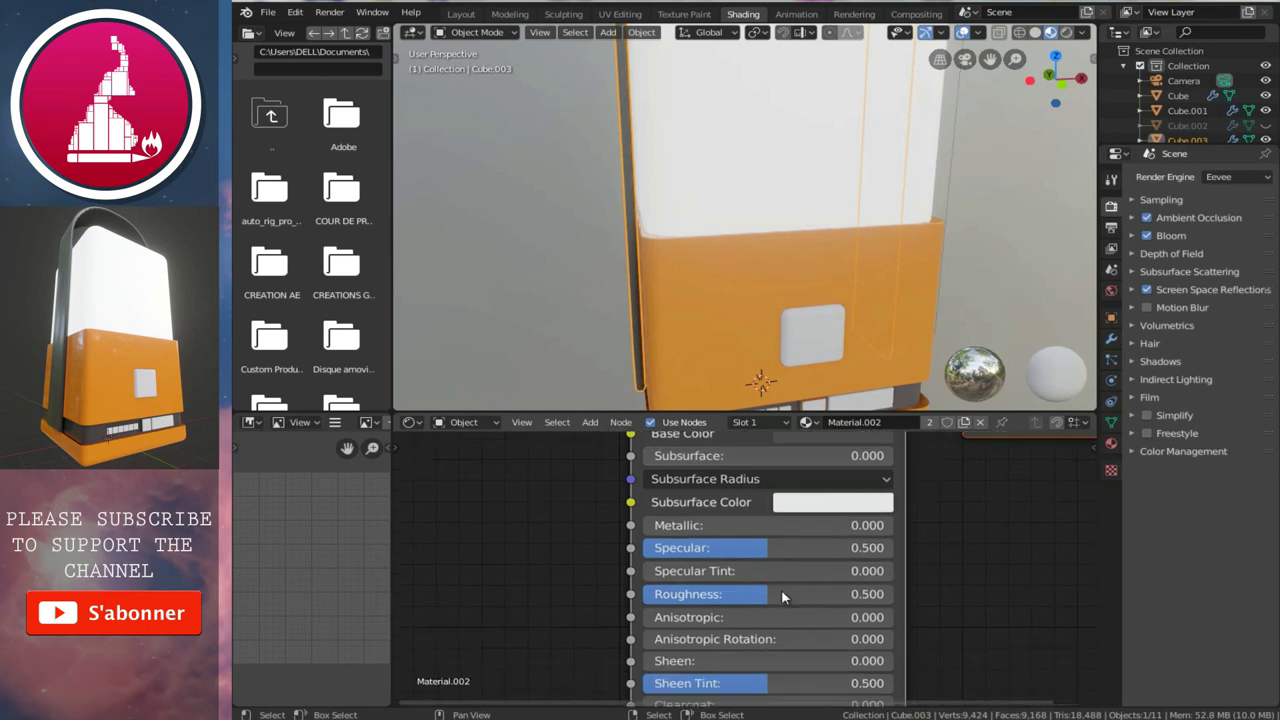
pyautogui.scroll(2, 781, 589)
pyautogui.moveTo(785, 596); pyautogui.dragTo(665, 594)
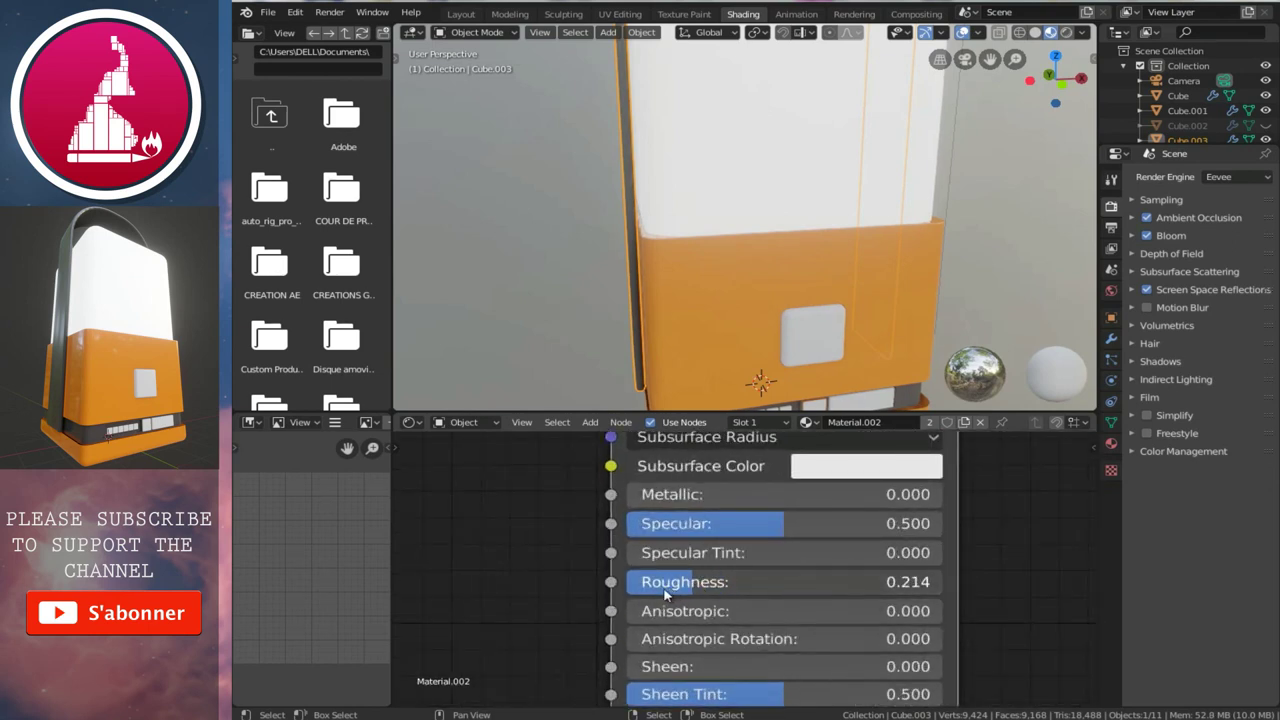
pyautogui.moveTo(563, 273)
pyautogui.mouseDown(button='middle')
pyautogui.moveTo(766, 134)
pyautogui.moveTo(719, 148)
pyautogui.mouseUp(button='middle')
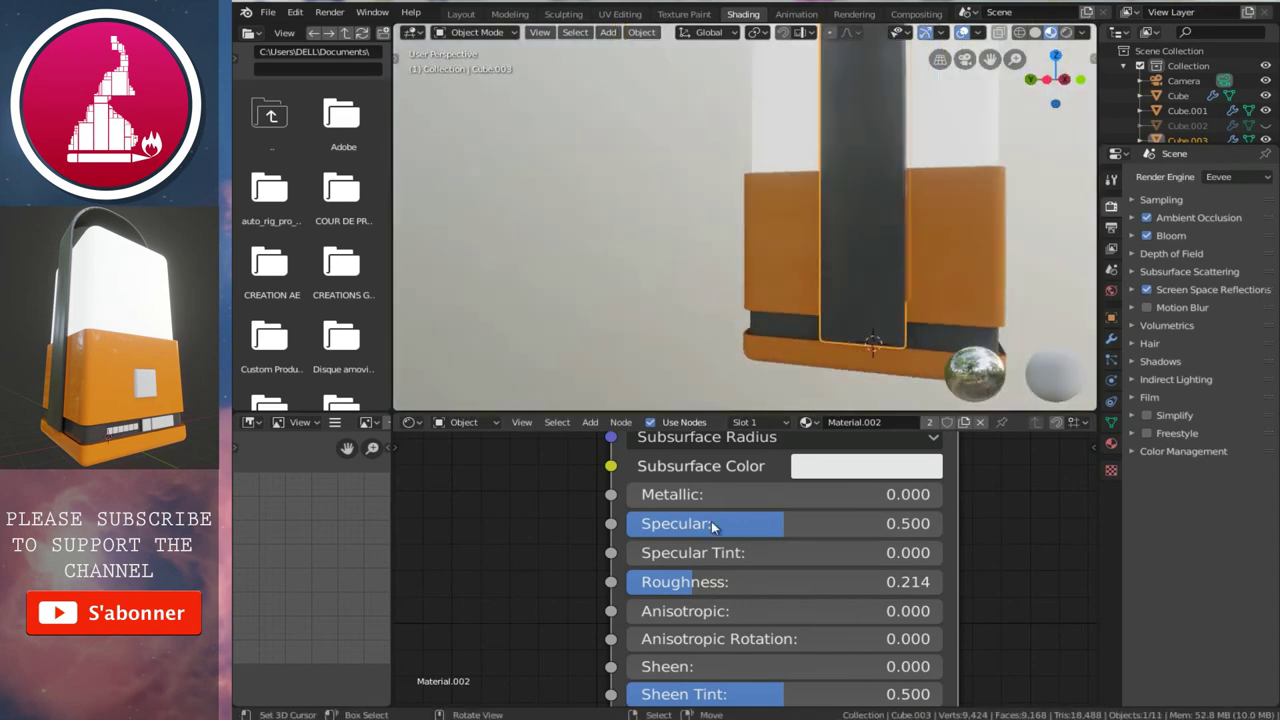
pyautogui.moveTo(686, 591); pyautogui.dragTo(645, 598)
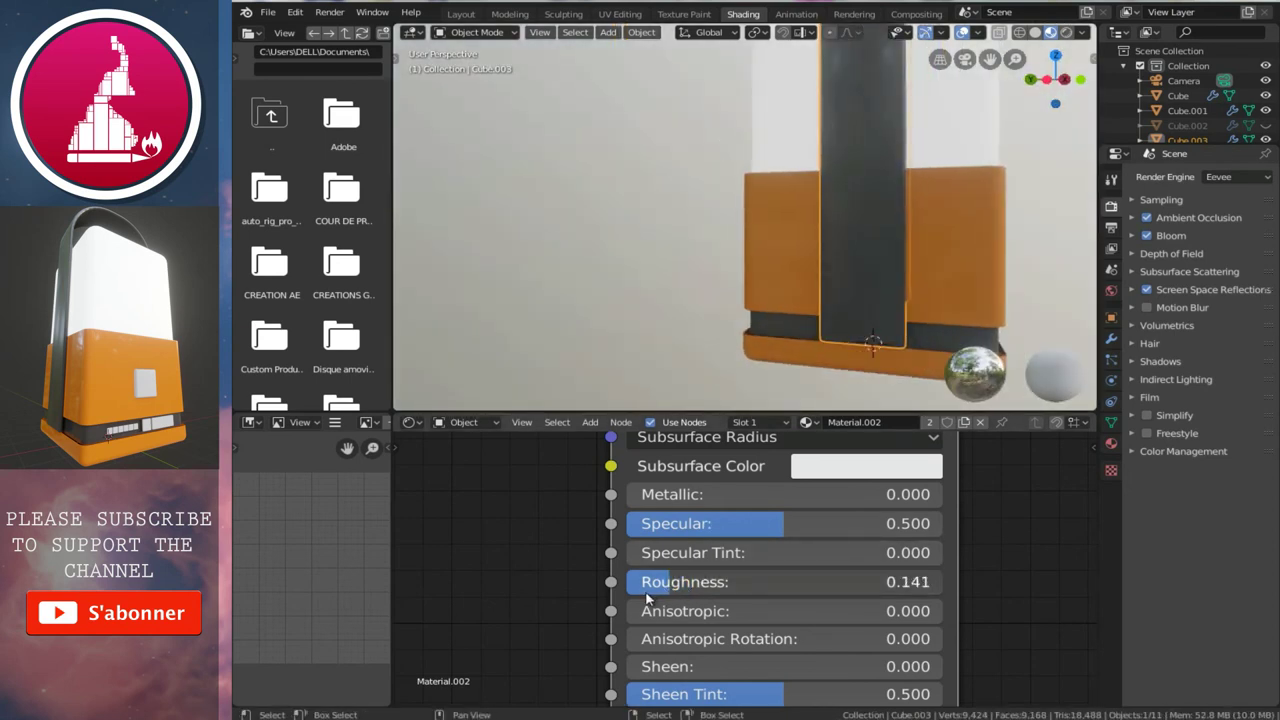
# - Orbit around the lantern to inspect the top, handle, front and side strip
pyautogui.moveTo(825, 248)
pyautogui.mouseDown(button='middle')
pyautogui.moveTo(716, 276)
pyautogui.moveTo(723, 254)
pyautogui.mouseUp(button='middle')
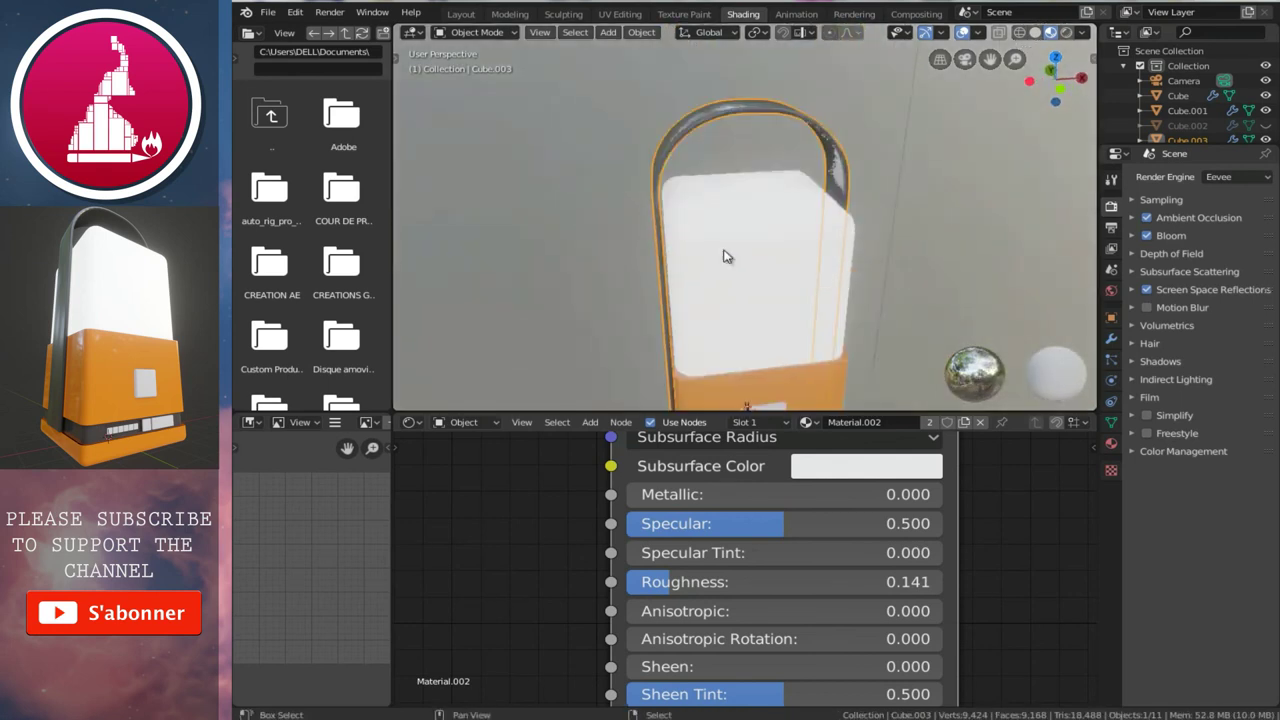
pyautogui.moveTo(714, 211); pyautogui.dragTo(712, 174, button='middle')
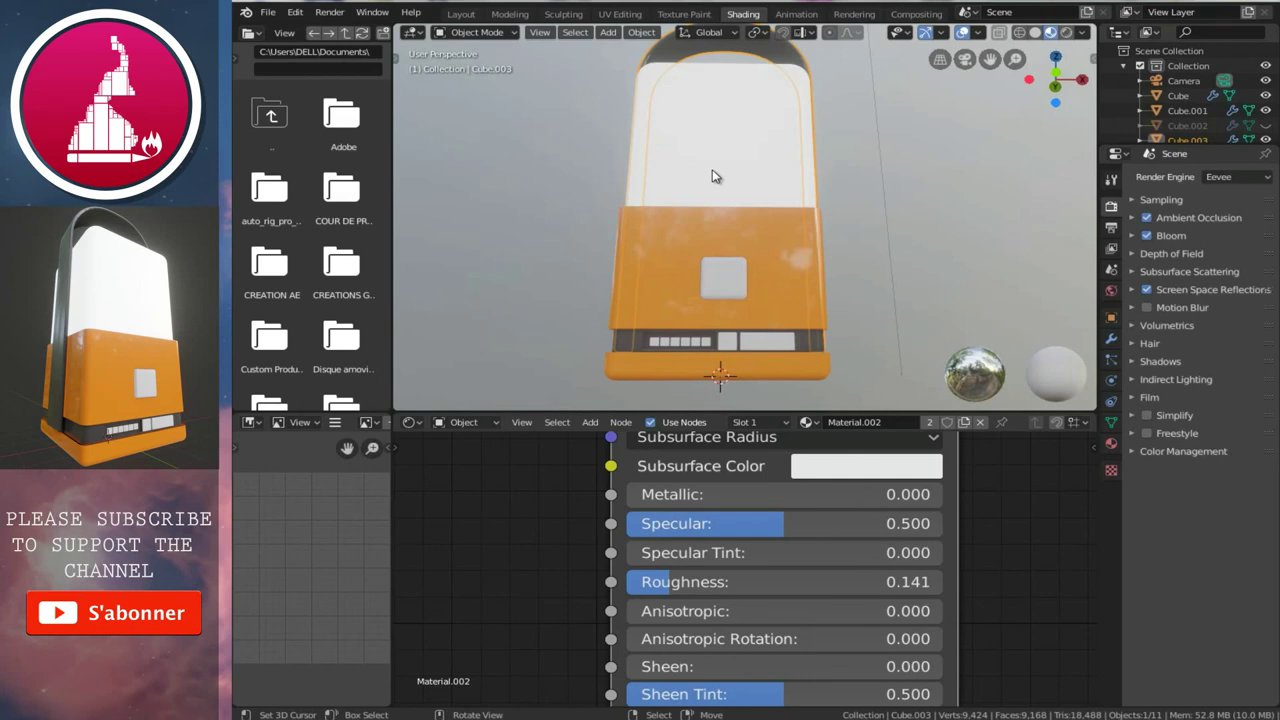
pyautogui.moveTo(712, 169)
pyautogui.mouseDown(button='middle')
pyautogui.moveTo(804, 175)
pyautogui.moveTo(621, 217)
pyautogui.moveTo(665, 250)
pyautogui.moveTo(884, 230)
pyautogui.moveTo(799, 153)
pyautogui.moveTo(790, 234)
pyautogui.moveTo(898, 186)
pyautogui.moveTo(611, 208)
pyautogui.moveTo(686, 286)
pyautogui.moveTo(749, 229)
pyautogui.moveTo(750, 210)
pyautogui.mouseUp(button='middle')
pyautogui.scroll(-5, 790, 234)
pyautogui.scroll(2, 852, 188)
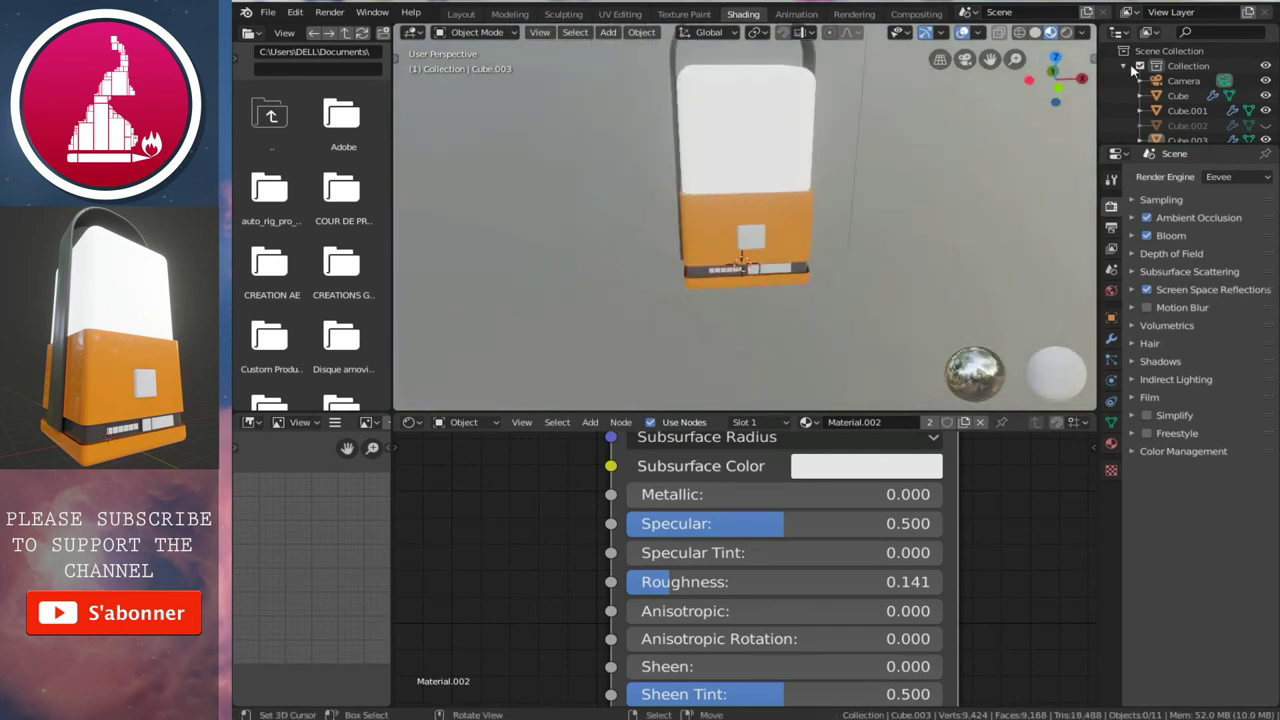
# - Light the material preview with a warm HDRI and orbit around the lantern
pyautogui.click(1081, 32)
pyautogui.click(1058, 152)
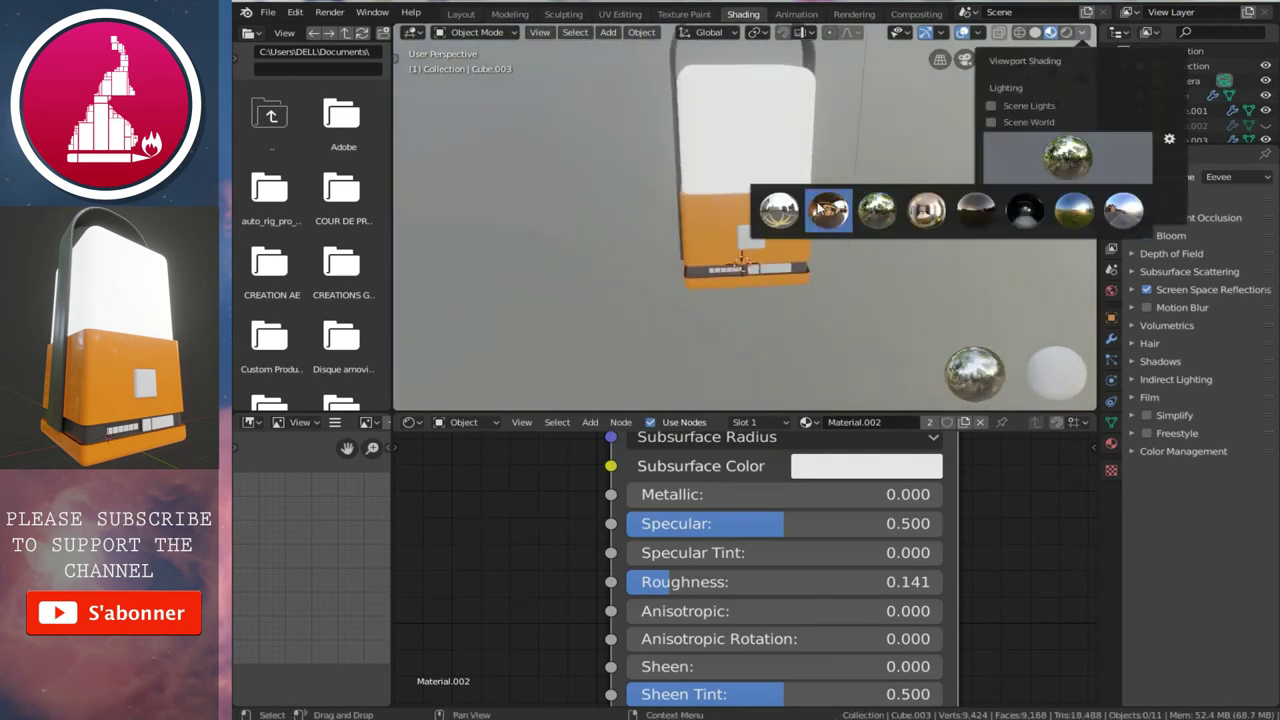
pyautogui.click(834, 212)
pyautogui.scroll(-3, 793, 195)
pyautogui.moveTo(793, 195)
pyautogui.mouseDown(button='middle')
pyautogui.moveTo(538, 201)
pyautogui.moveTo(857, 214)
pyautogui.mouseUp(button='middle')
pyautogui.scroll(3, 864, 211)
pyautogui.scroll(1, 871, 209)
# - Switch the preview lighting to a grey HDRI and orbit to face the lantern's front
pyautogui.click(1081, 35)
pyautogui.click(1047, 167)
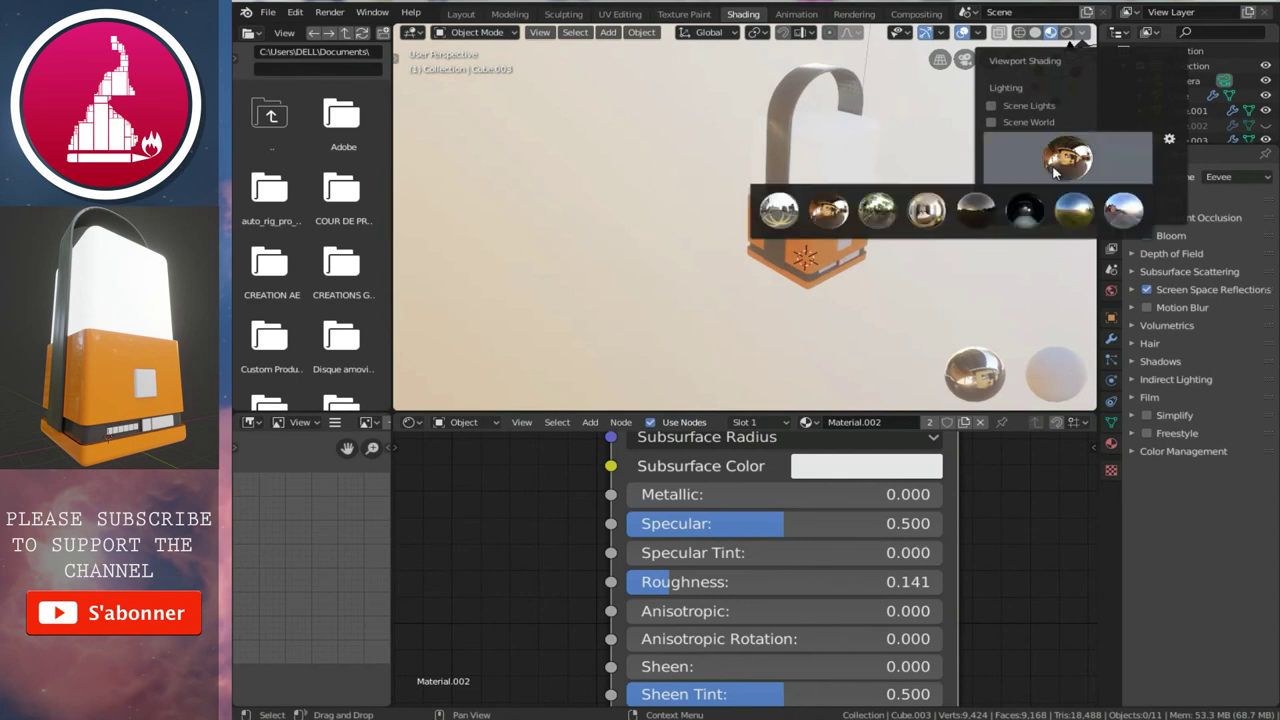
pyautogui.click(1112, 210)
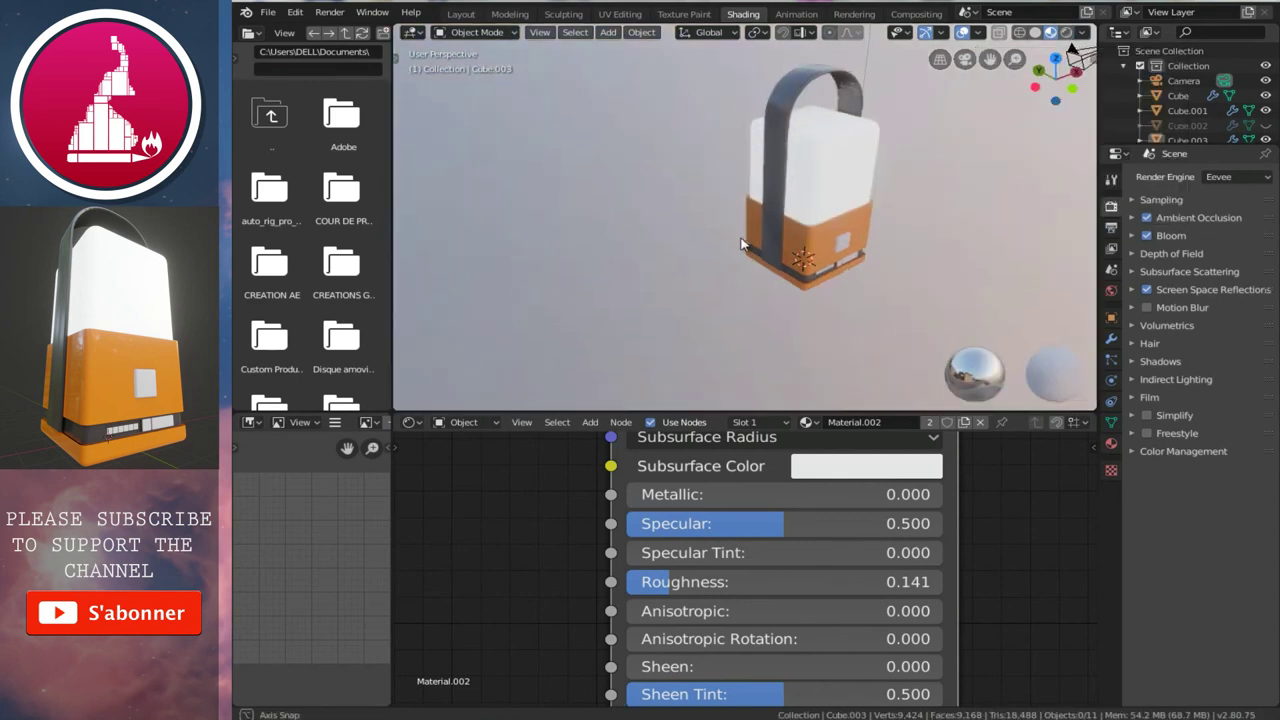
pyautogui.moveTo(840, 230); pyautogui.dragTo(732, 203, button='middle')
pyautogui.scroll(3, 734, 205)
pyautogui.keyDown('shift'); pyautogui.scroll(2, 737, 206); pyautogui.keyUp('shift')
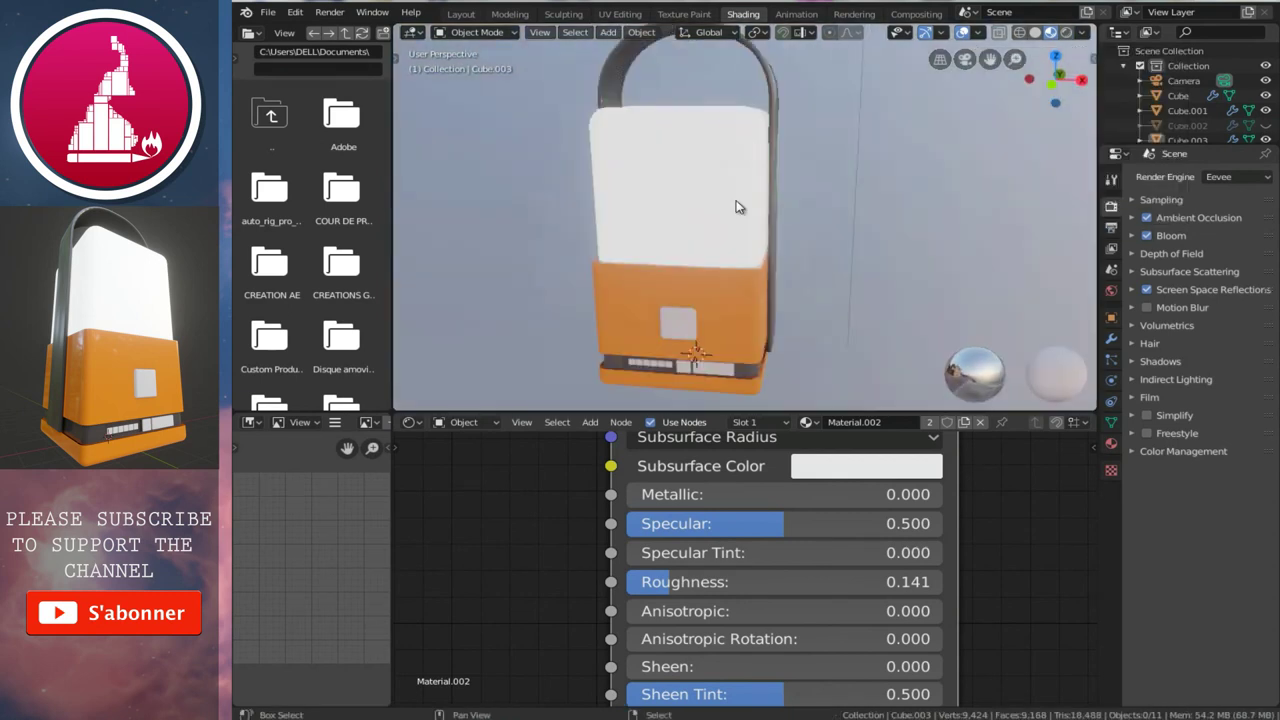
pyautogui.scroll(1, 757, 168)
pyautogui.scroll(-1, 757, 168)
pyautogui.moveTo(757, 168); pyautogui.dragTo(810, 175, button='middle')
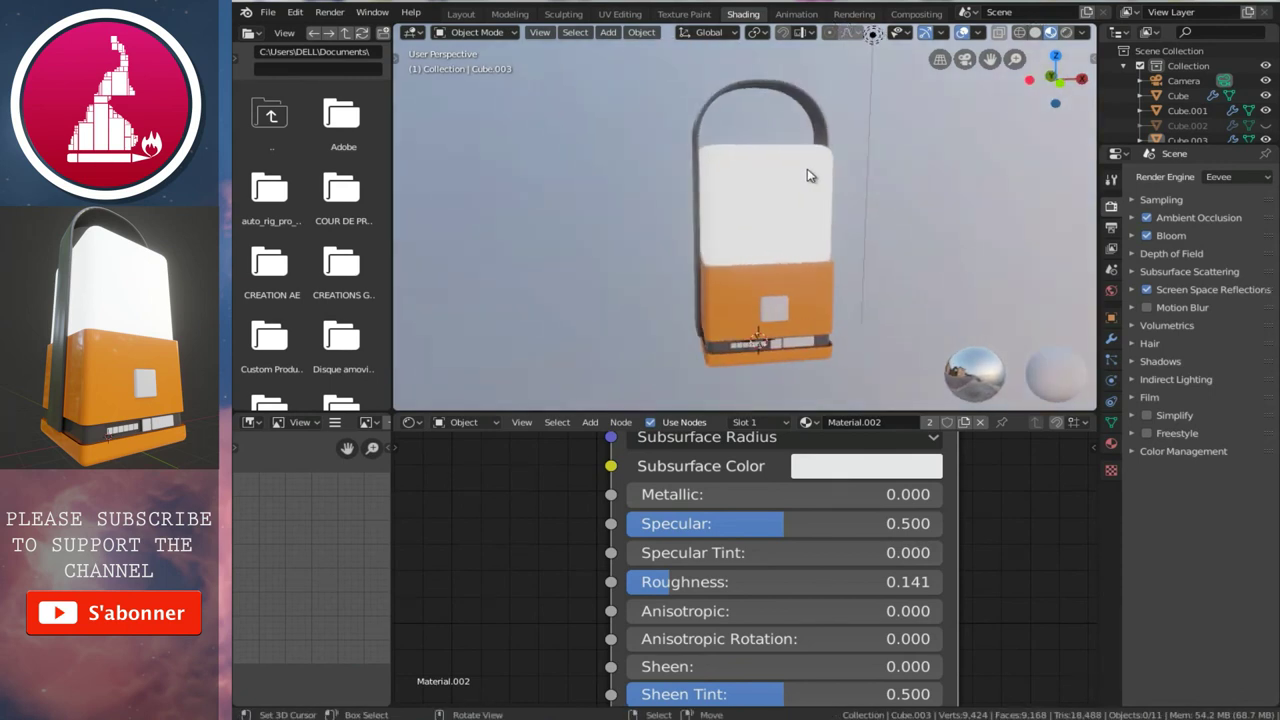
pyautogui.scroll(-2, 807, 171)
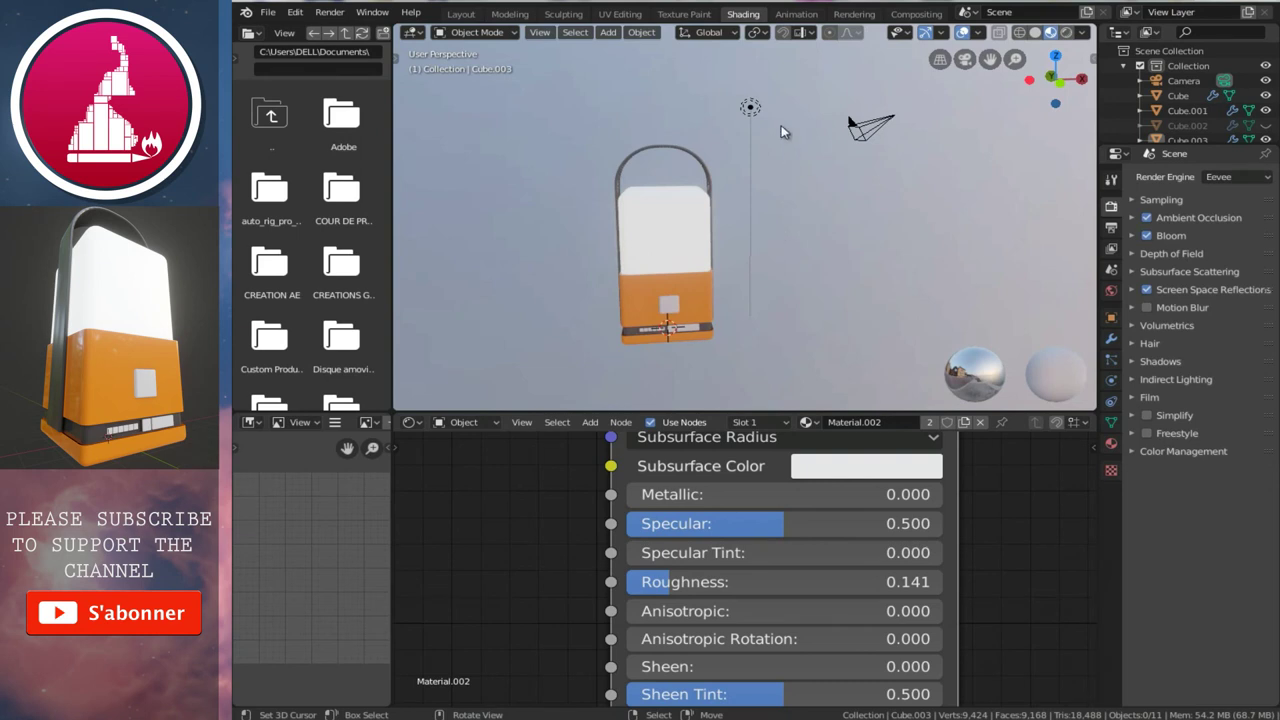
# - Check the scene light and camera, then centre the lantern in front view
pyautogui.click(751, 109)
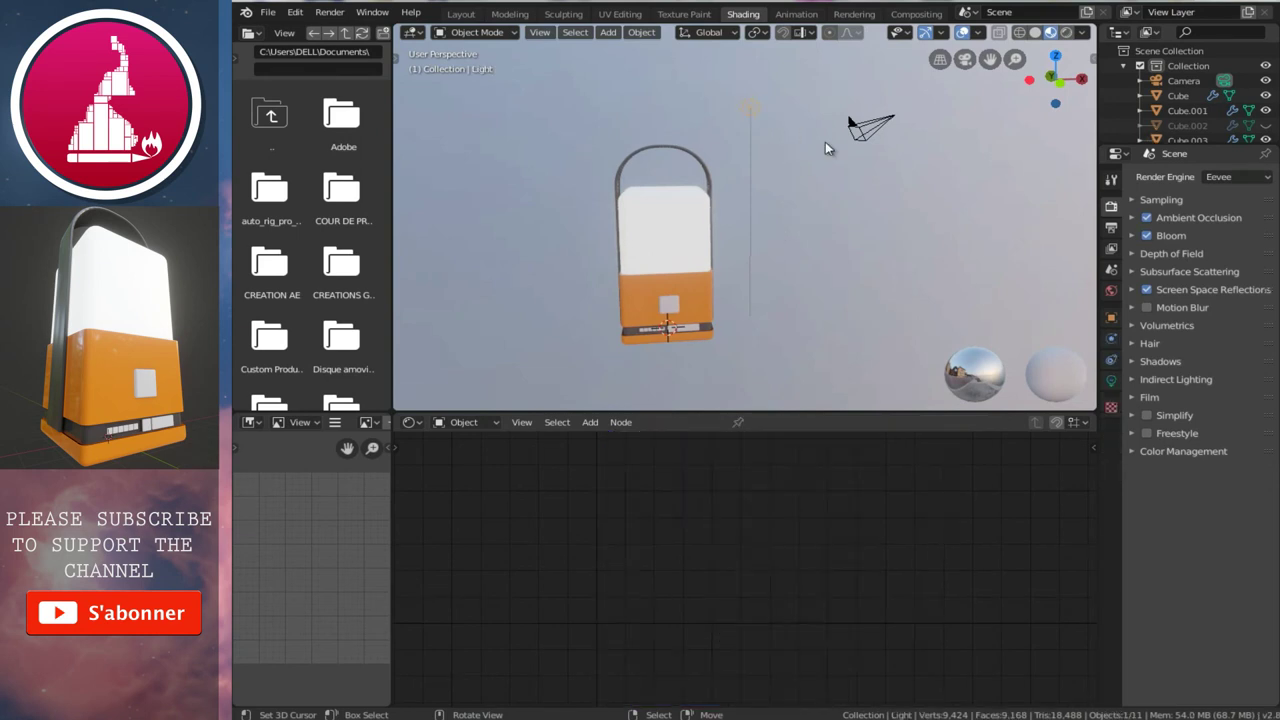
pyautogui.click(870, 125)
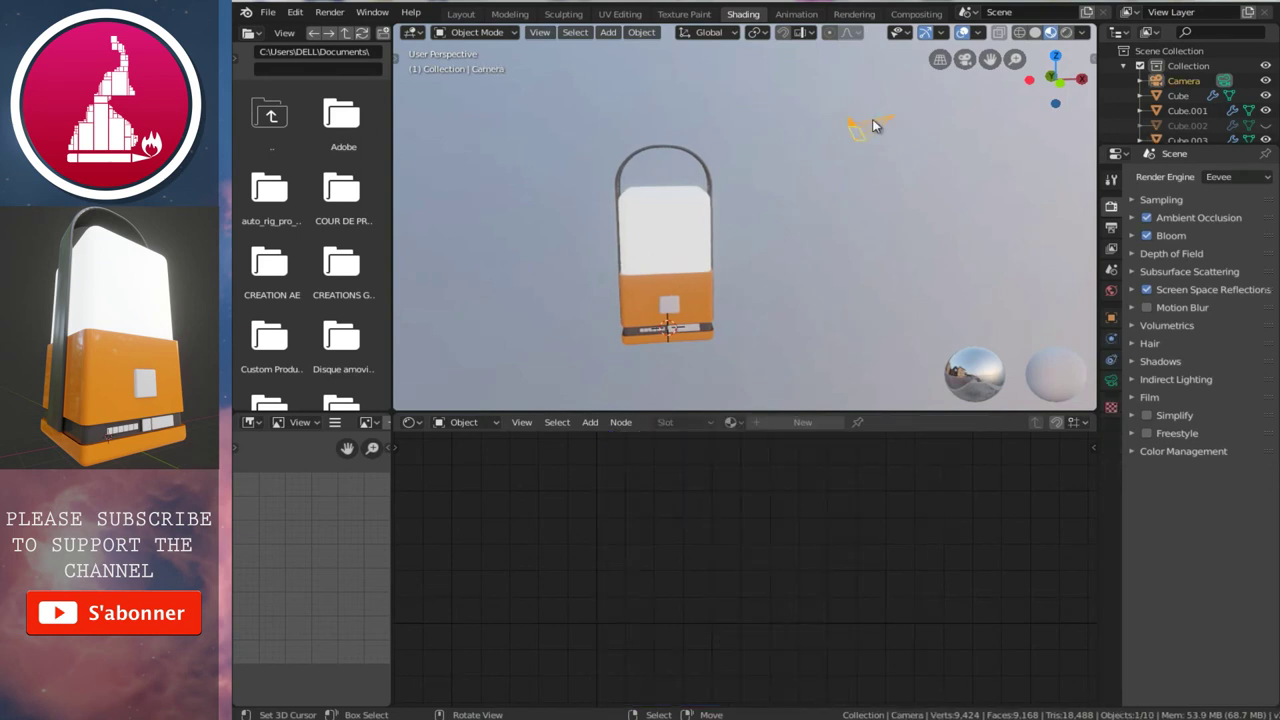
pyautogui.click(753, 276)
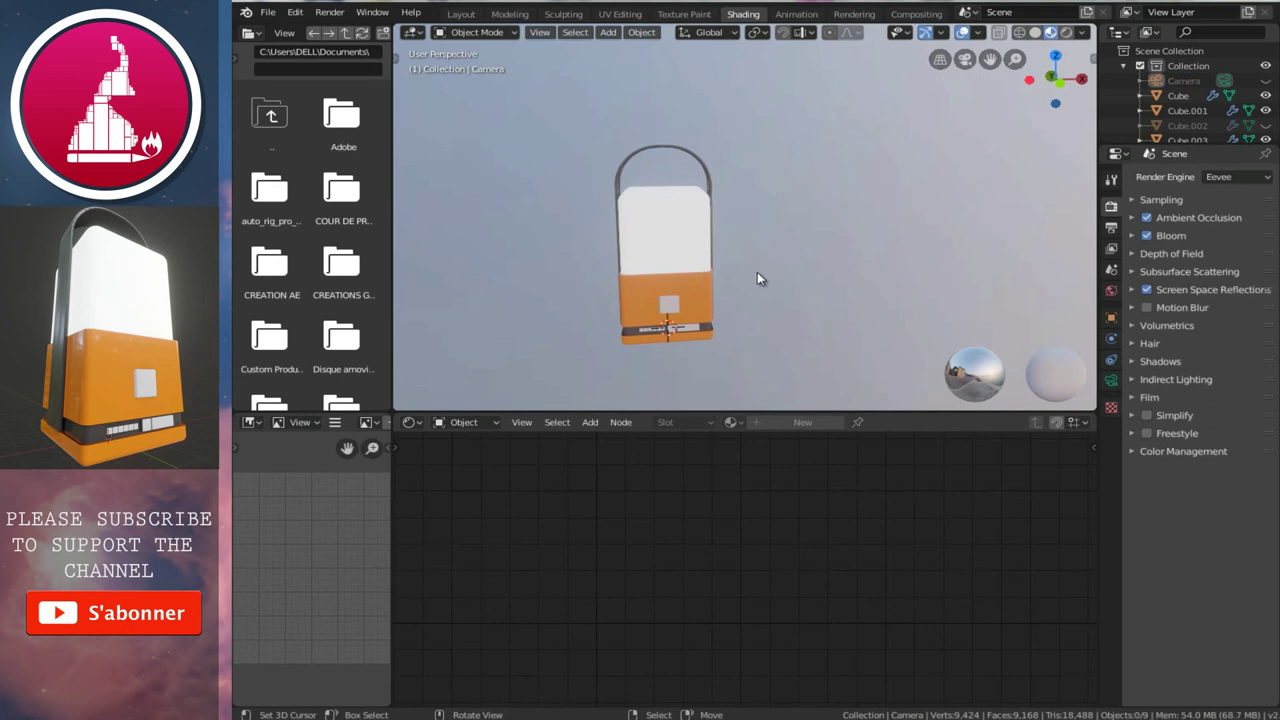
pyautogui.press('KP_1')
pyautogui.press('ctrl+KP_2')
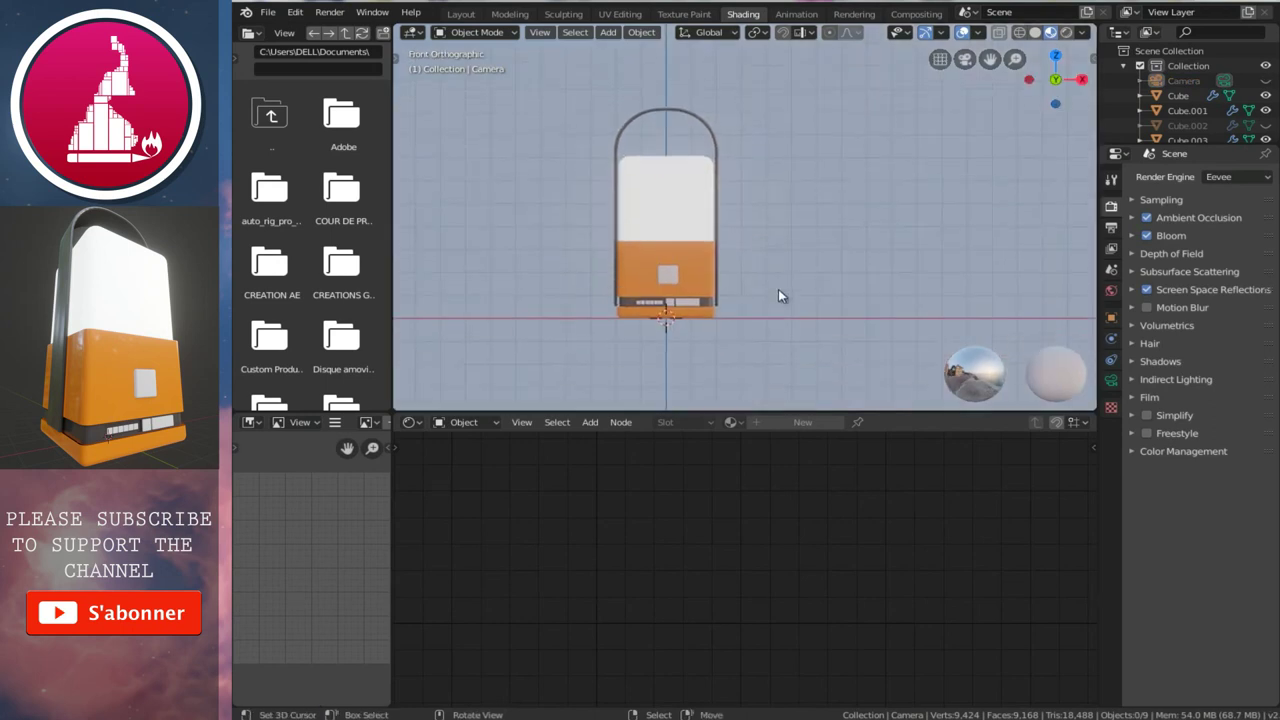
pyautogui.press('ctrl+KP_4')
# - In the Layout workspace, frame the whole lantern from the front, then at an angle from above
pyautogui.click(461, 13)
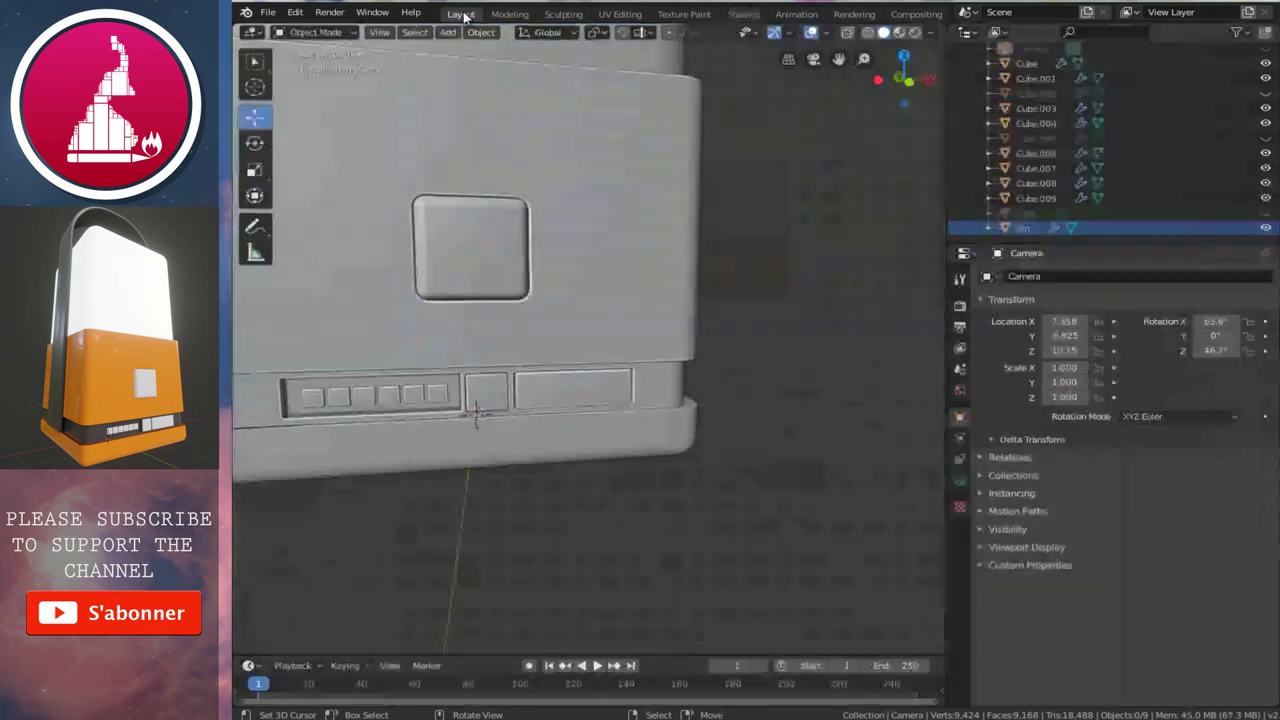
pyautogui.scroll(-5, 565, 236)
pyautogui.press('KP_1')
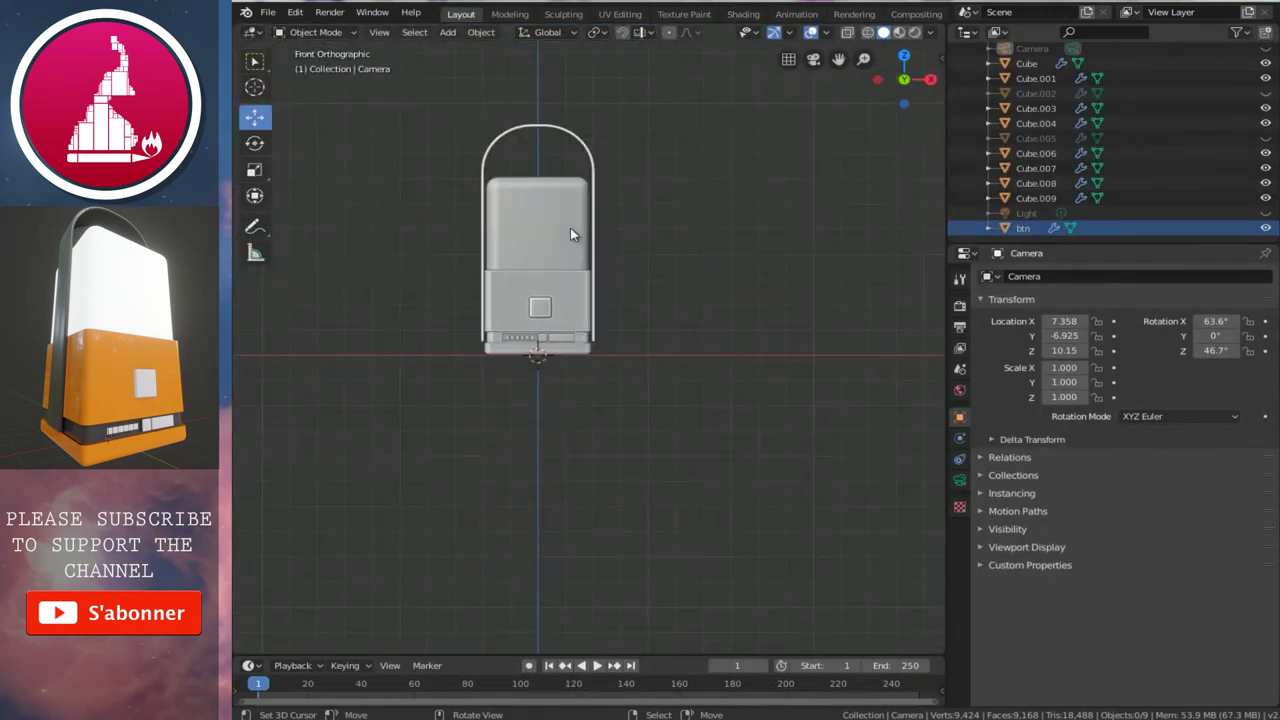
pyautogui.press('ctrl+KP_4')
pyautogui.moveTo(621, 278)
pyautogui.mouseDown(button='middle')
pyautogui.moveTo(657, 295)
pyautogui.moveTo(716, 291)
pyautogui.mouseUp(button='middle')
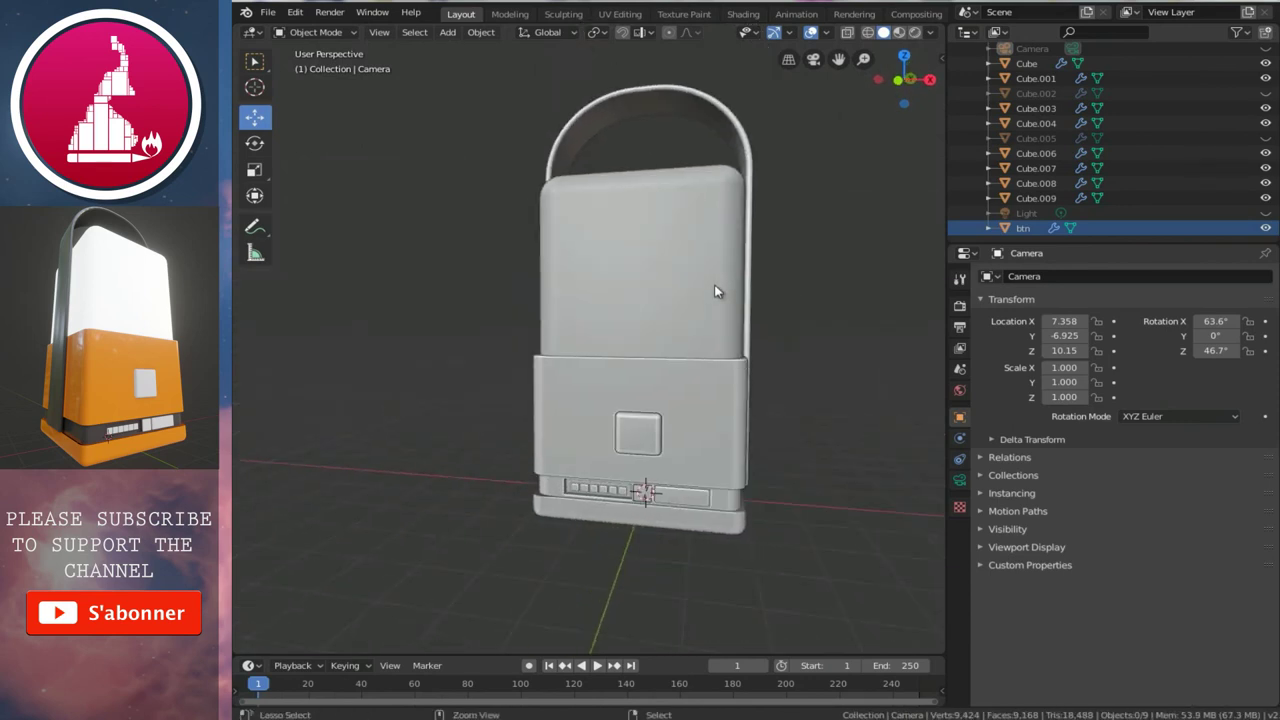
pyautogui.press('ctrl+KP_6')
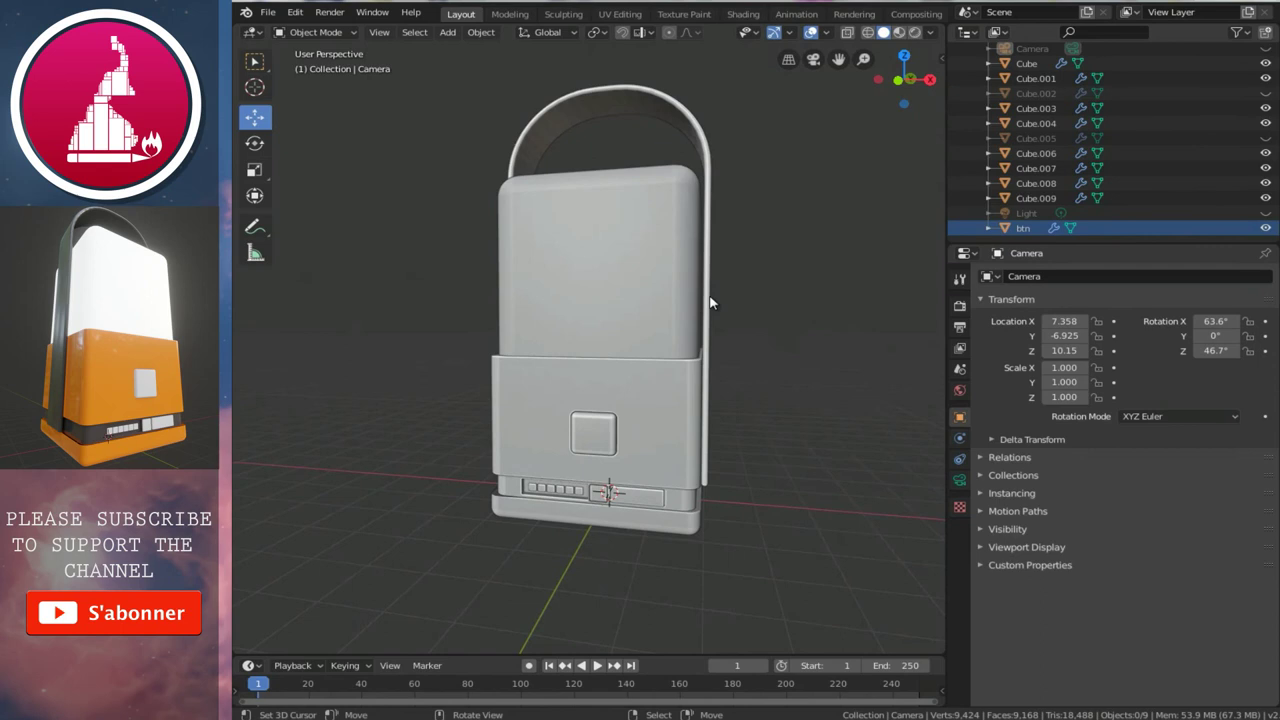